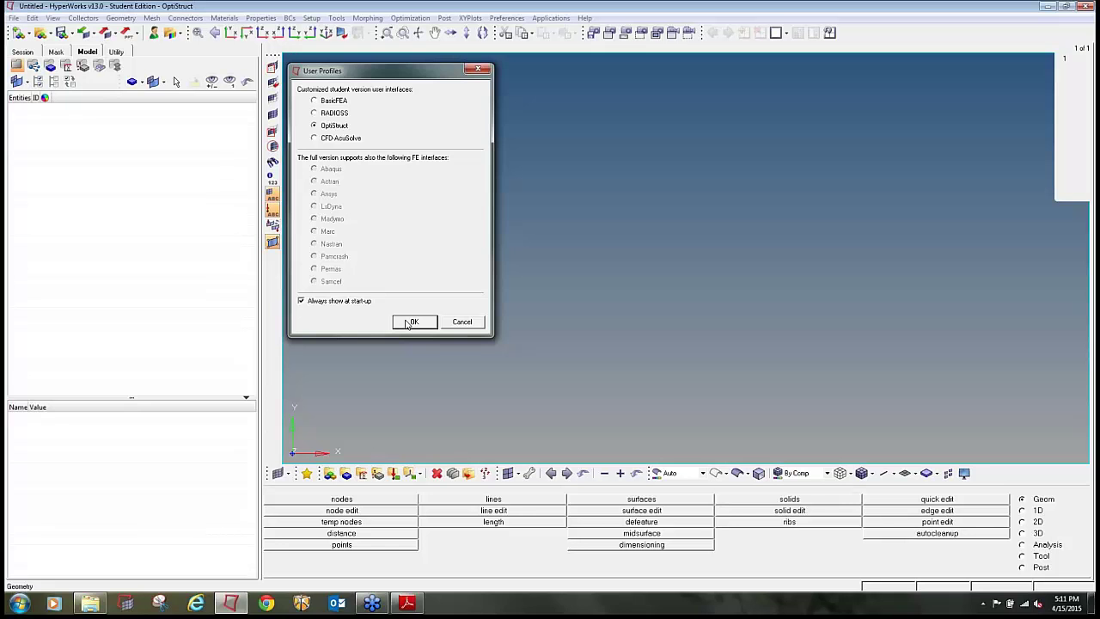
Accept the OptiStruct user profile and locate Aircraft_pressure_BulkHead.iges in the PartA folder of the linear/nonlinear contest models.
{"action": "left_click", "coordinate": [411, 322]}
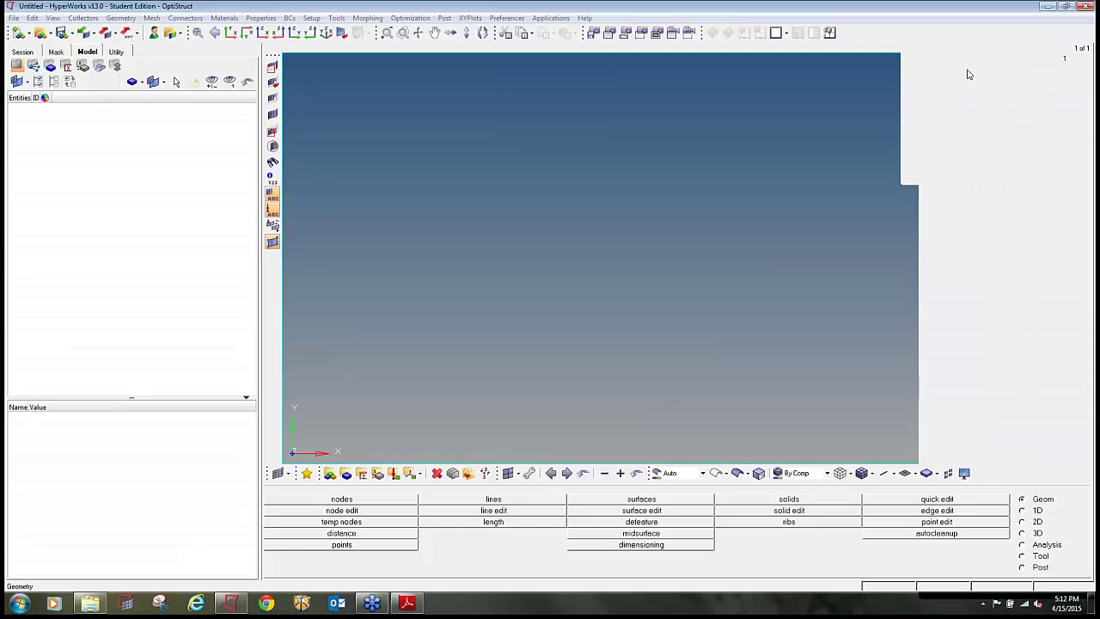
{"action": "key", "text": "alt+Tab"}
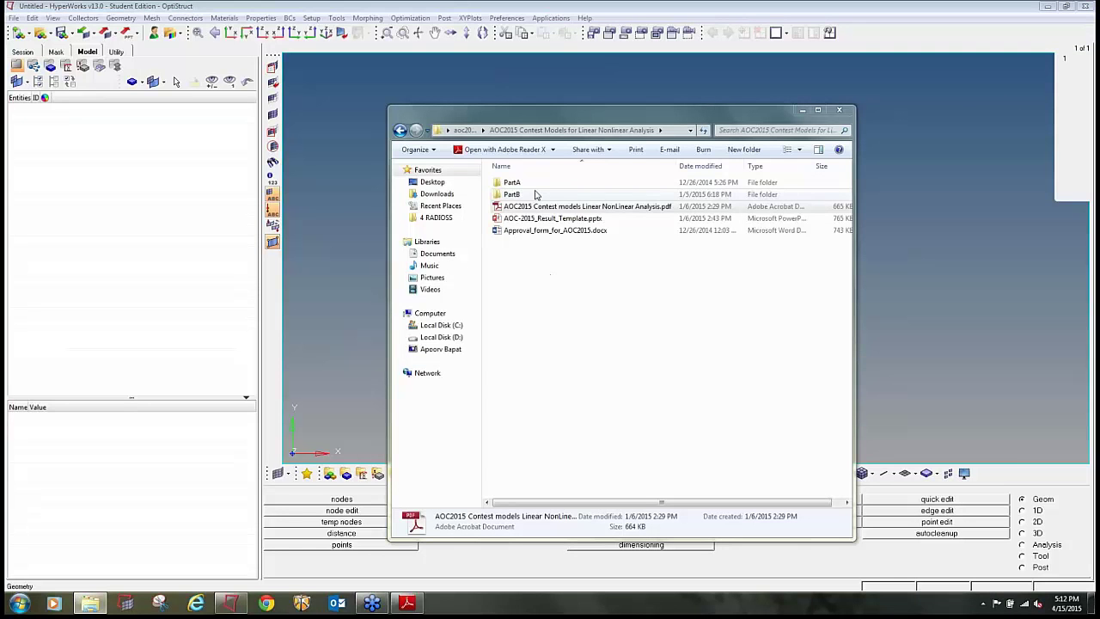
{"action": "double_click", "coordinate": [511, 183]}
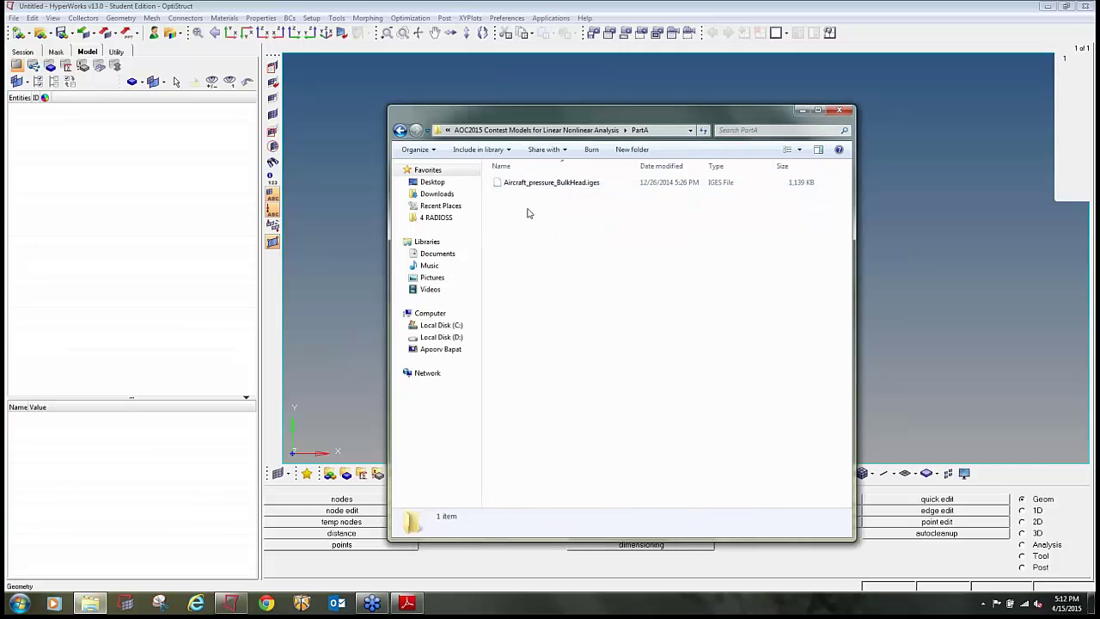
{"action": "left_click", "coordinate": [399, 130]}
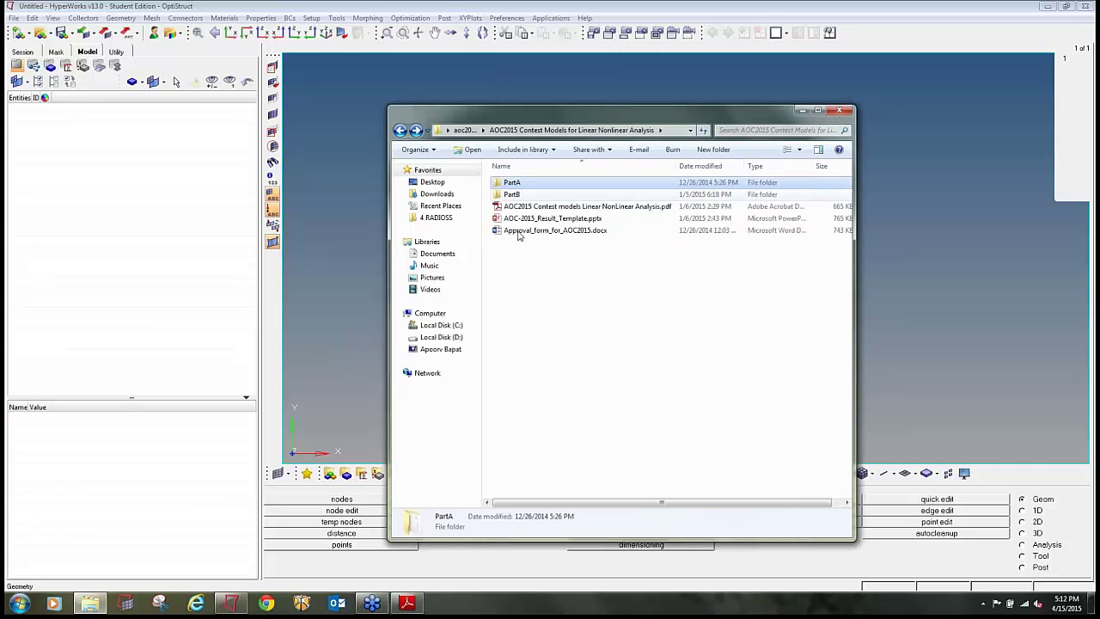
{"action": "mouse_move", "coordinate": [515, 185]}
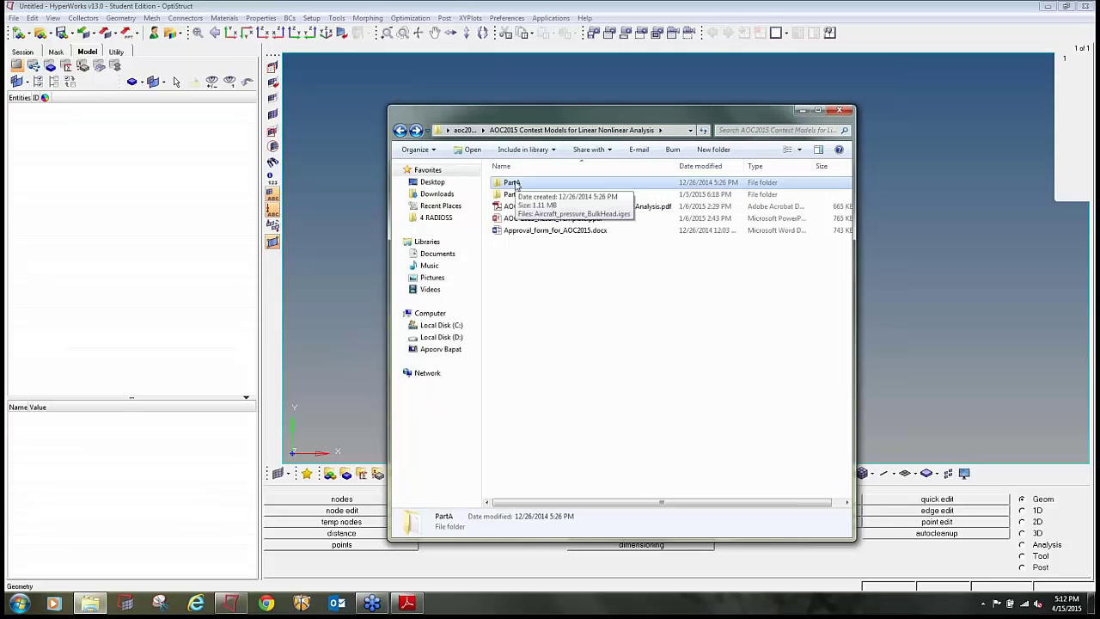
{"action": "double_click", "coordinate": [513, 184]}
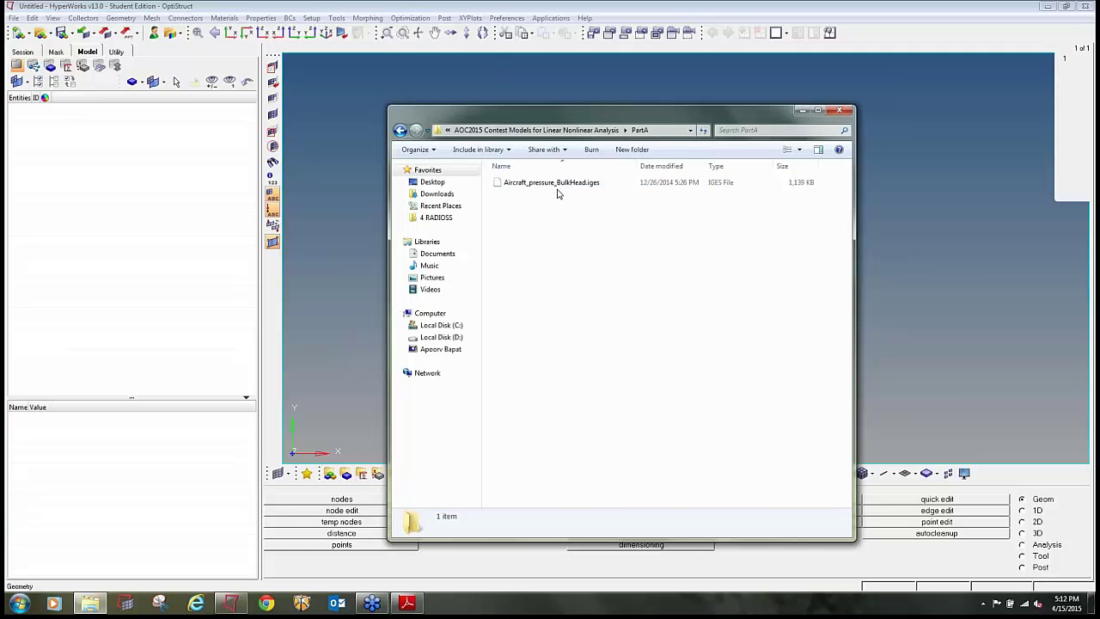
{"action": "left_click", "coordinate": [557, 184]}
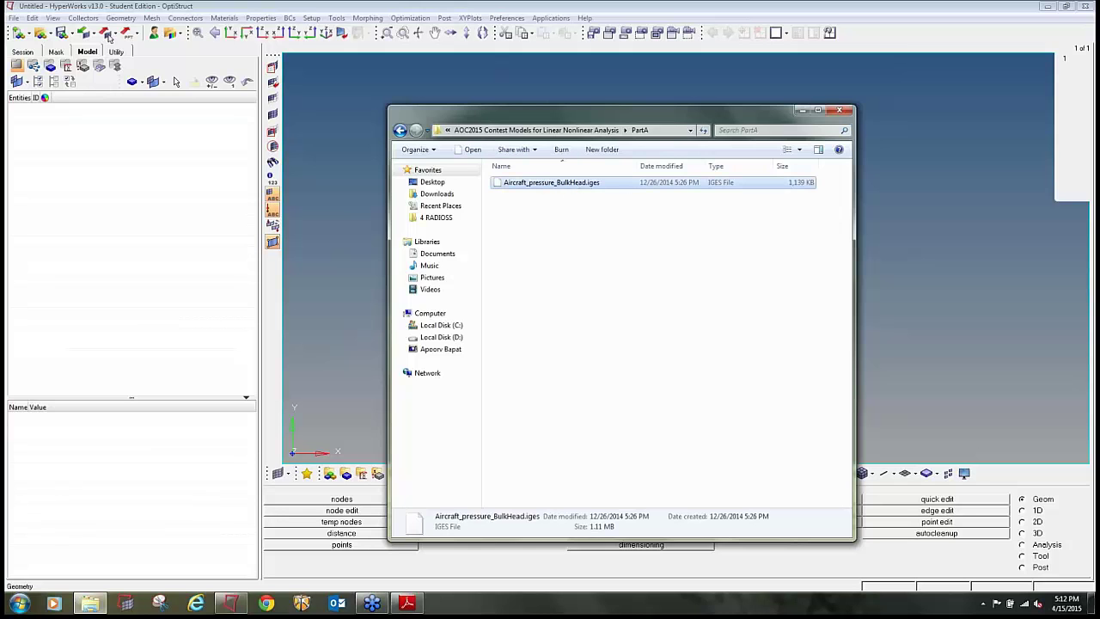
Open the geometry import settings for an IGES file.
{"action": "left_click", "coordinate": [95, 34]}
{"action": "left_click", "coordinate": [96, 34]}
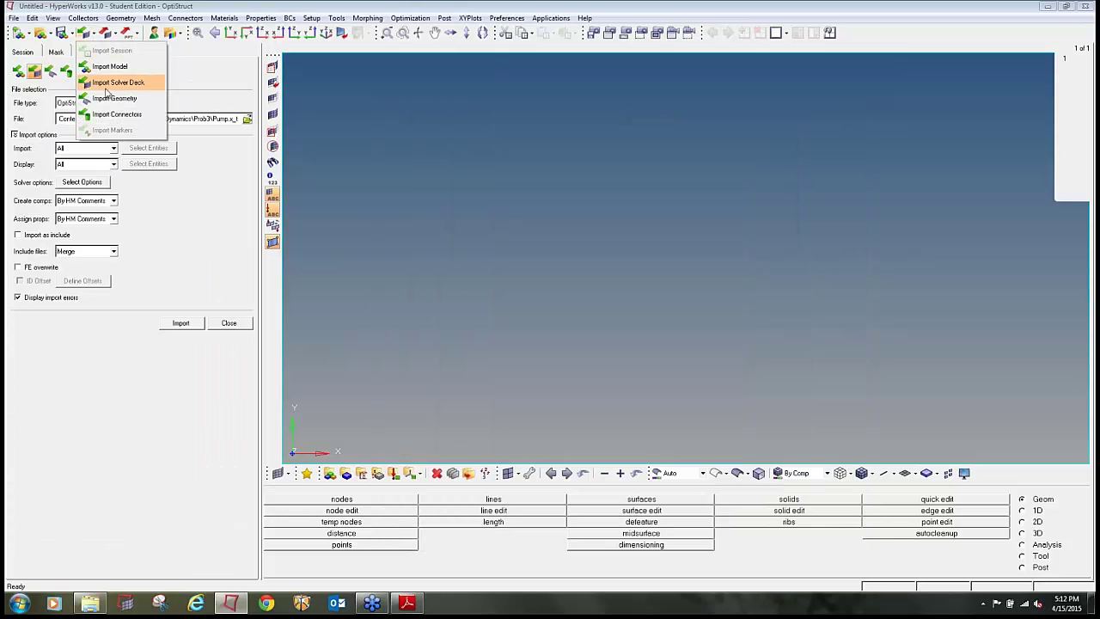
{"action": "left_click", "coordinate": [99, 36]}
{"action": "left_click", "coordinate": [99, 36]}
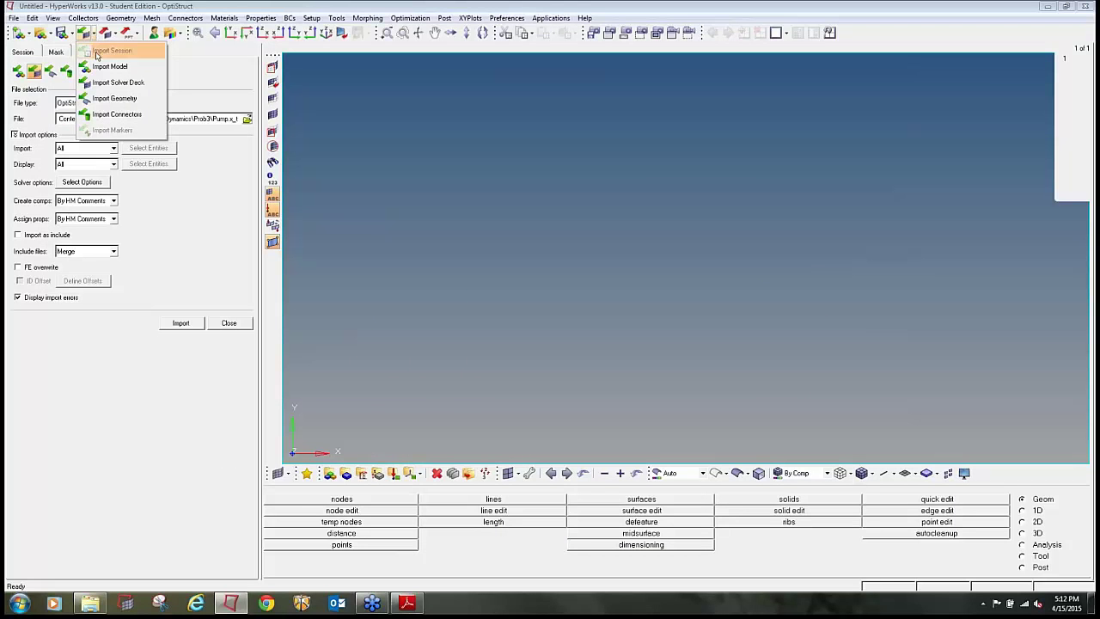
{"action": "left_click", "coordinate": [114, 98]}
{"action": "left_click", "coordinate": [54, 122]}
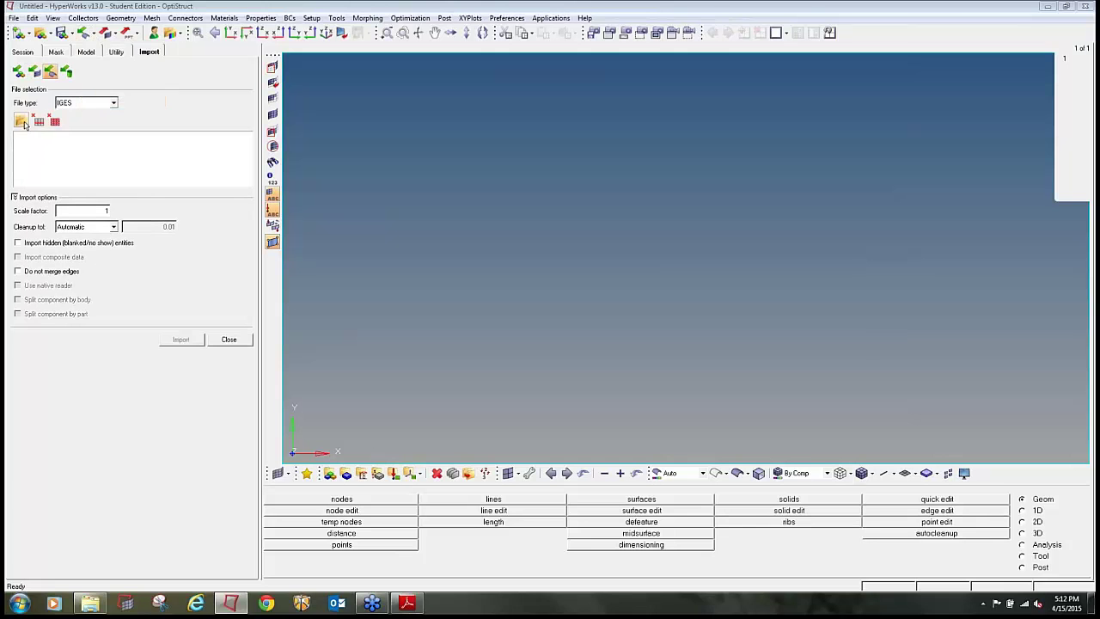
Import the Aircraft_pressure_BulkHead.iges geometry from the PartA folder with the default import options.
{"action": "left_click", "coordinate": [21, 122]}
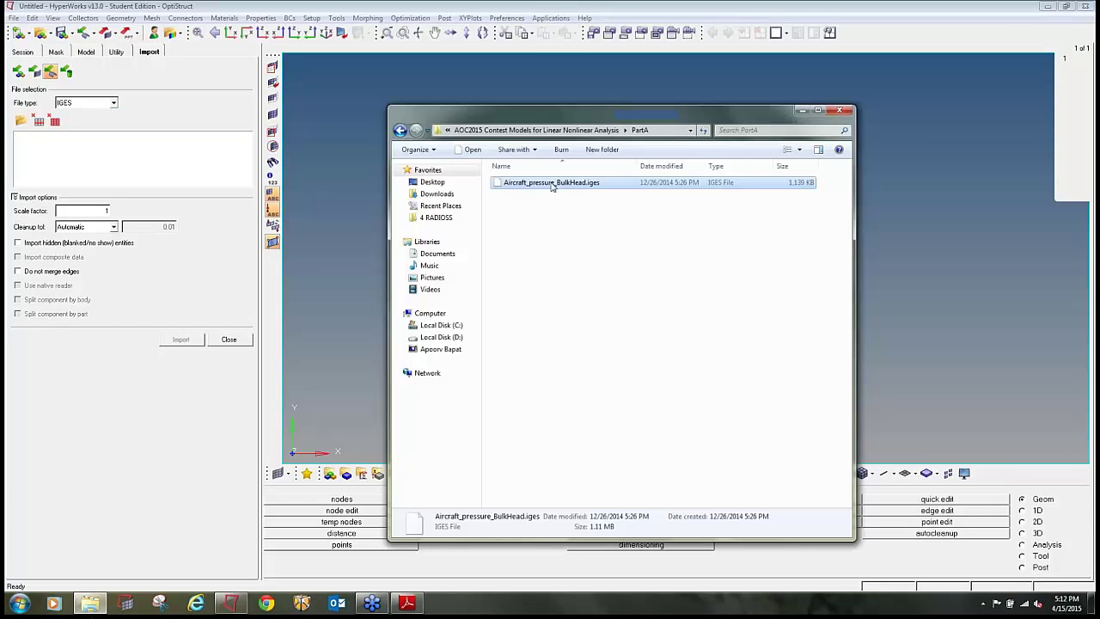
{"action": "left_click", "coordinate": [658, 130]}
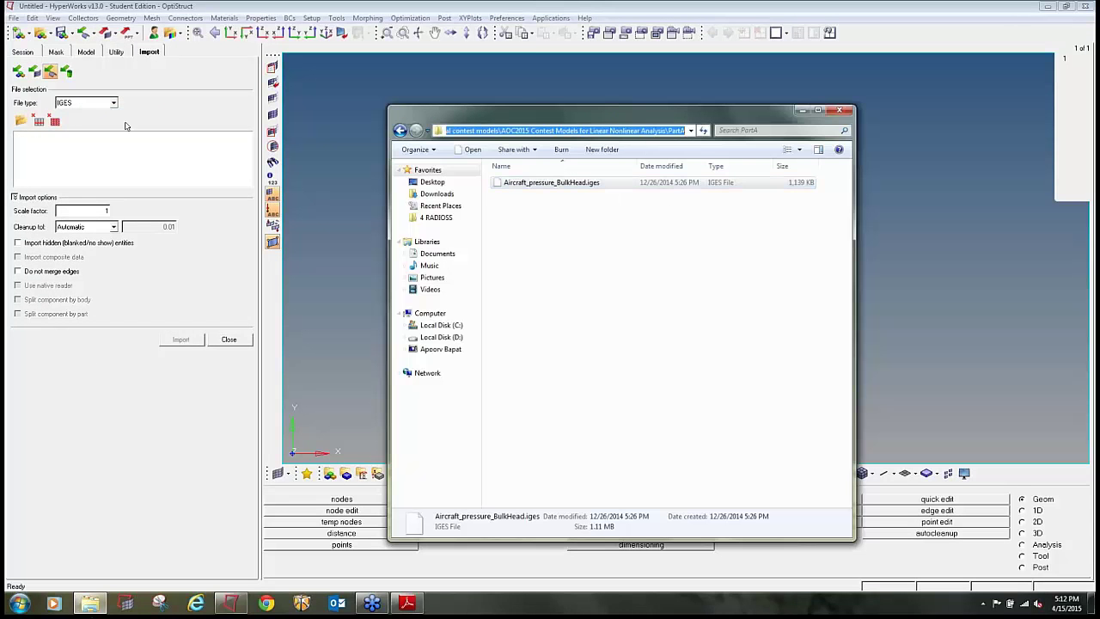
{"action": "left_click", "coordinate": [20, 123]}
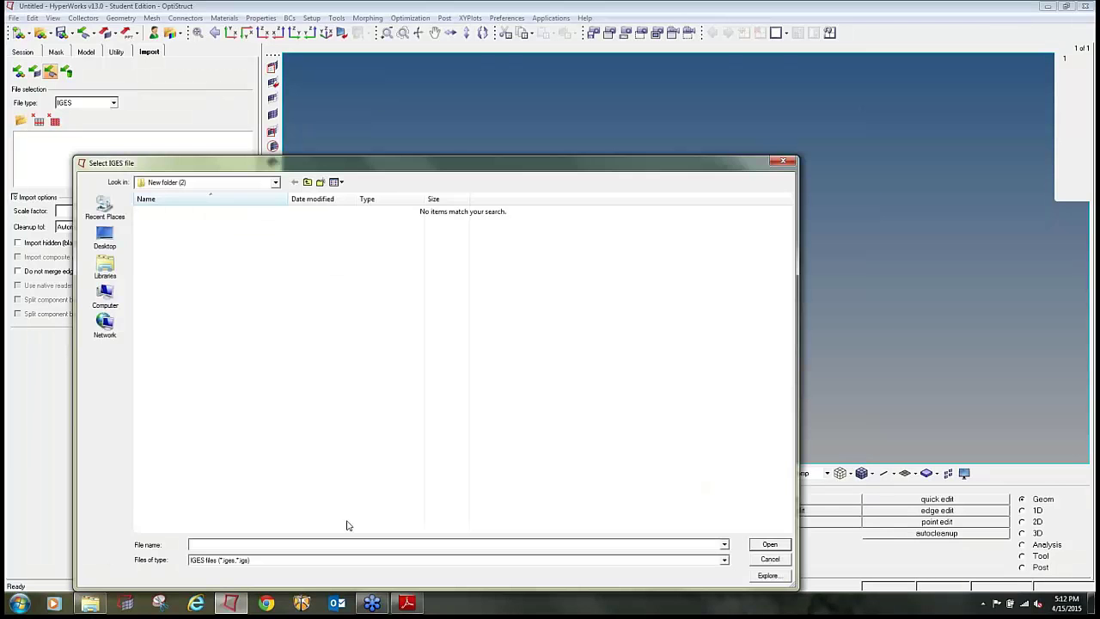
{"action": "type", "text": "C:\\Users\\apoob\\Desktop\\aoc2015 final contest models\\AOC2015 Contest Models for Linear Nonlinear Analysis\\PartA"}
{"action": "key", "text": "Return"}
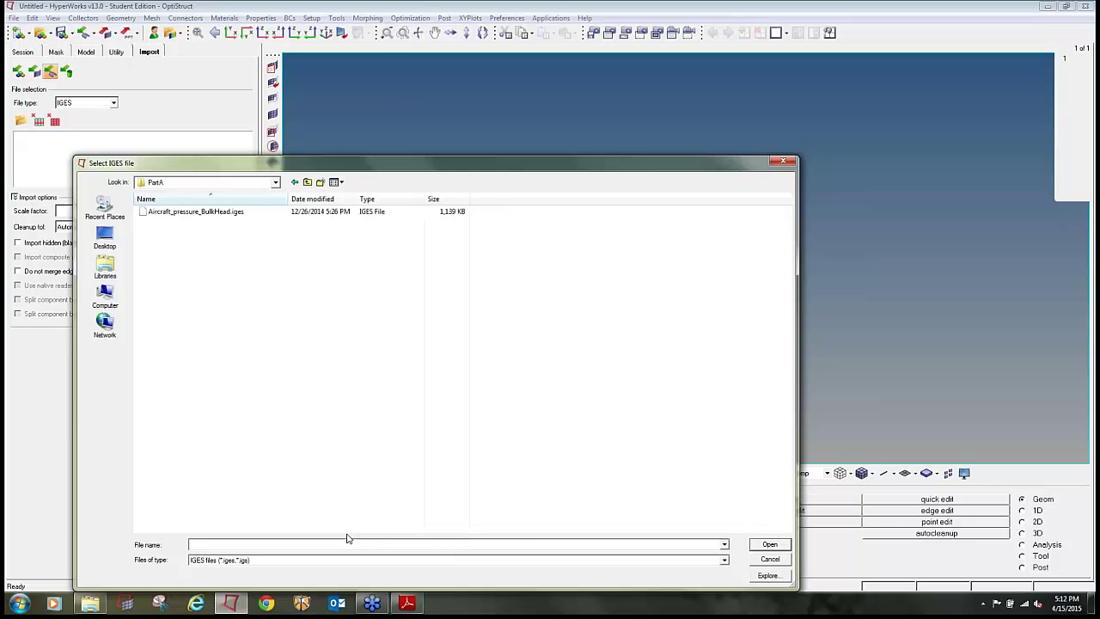
{"action": "double_click", "coordinate": [196, 215]}
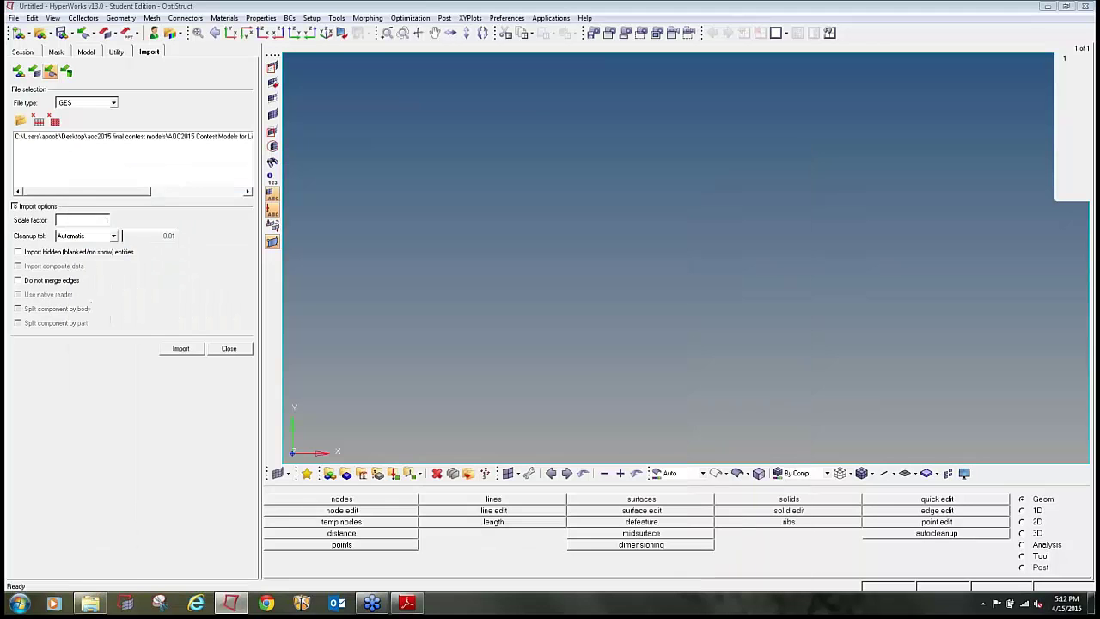
{"action": "left_click", "coordinate": [196, 350]}
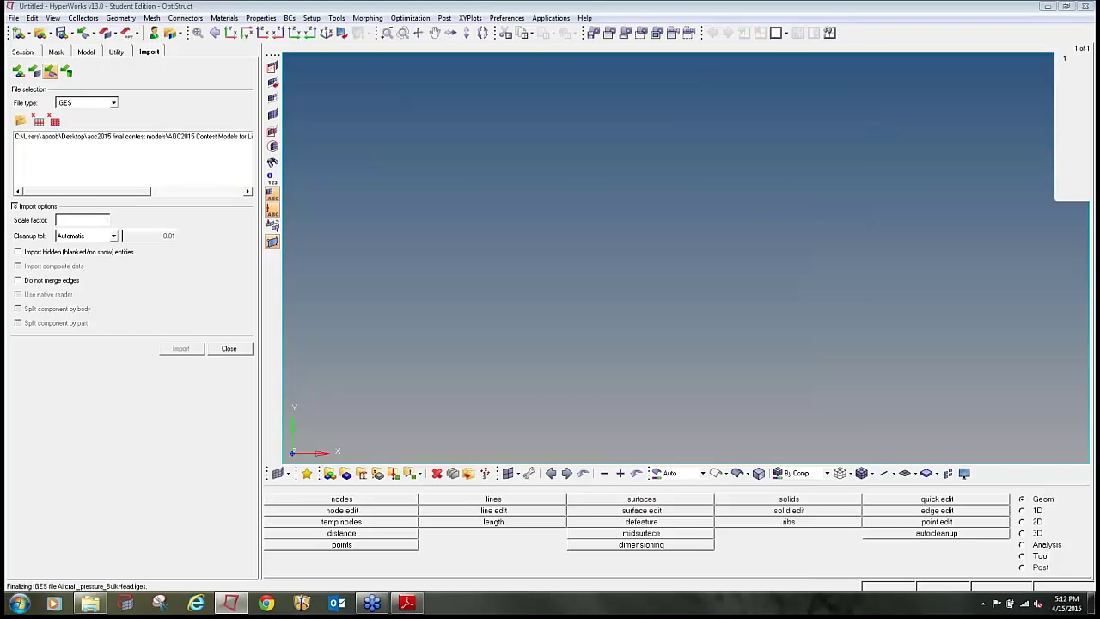
Close the import settings and expand the list of components in the model browser.
{"action": "left_click", "coordinate": [228, 349]}
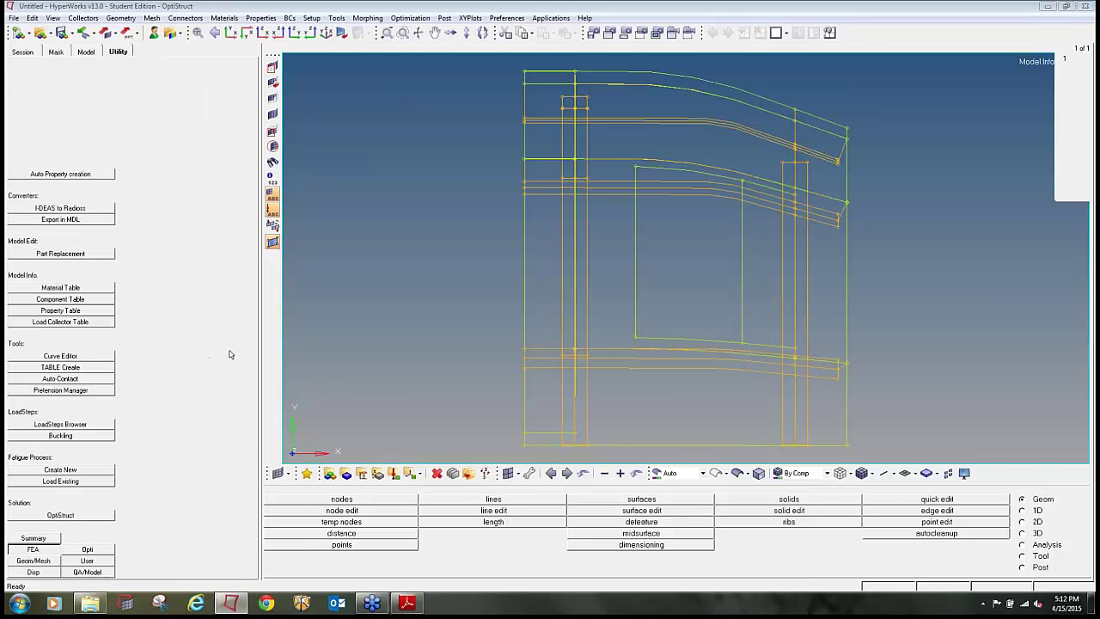
{"action": "left_click", "coordinate": [88, 52]}
{"action": "left_click", "coordinate": [14, 118]}
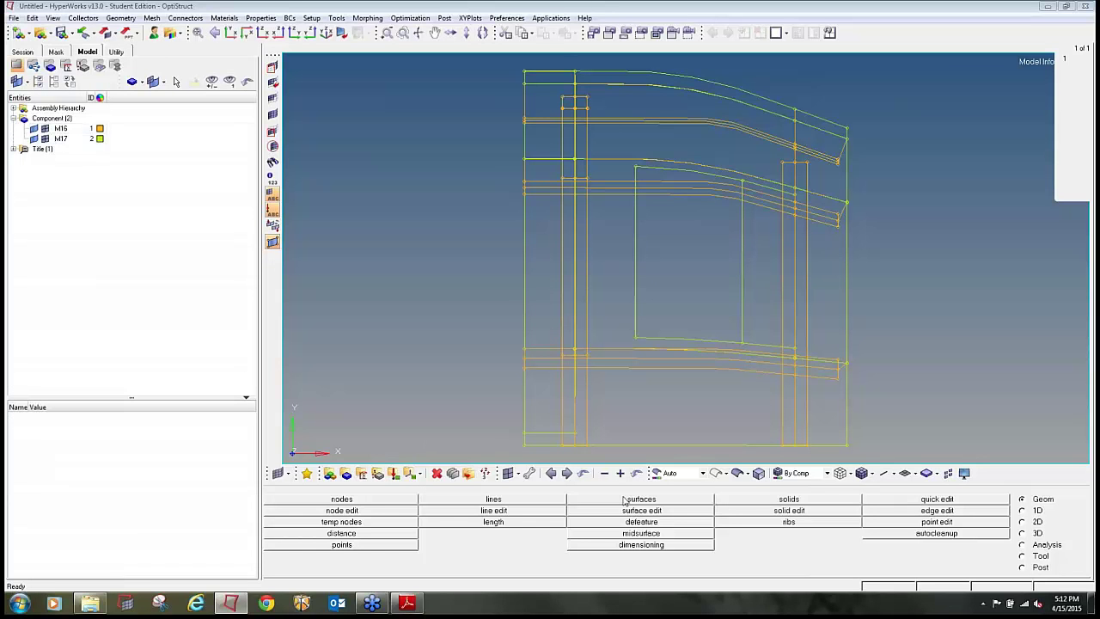
Display the bulkhead geometry shaded with surface edges and set its colouring mode to Mixed.
{"action": "left_click", "coordinate": [740, 473]}
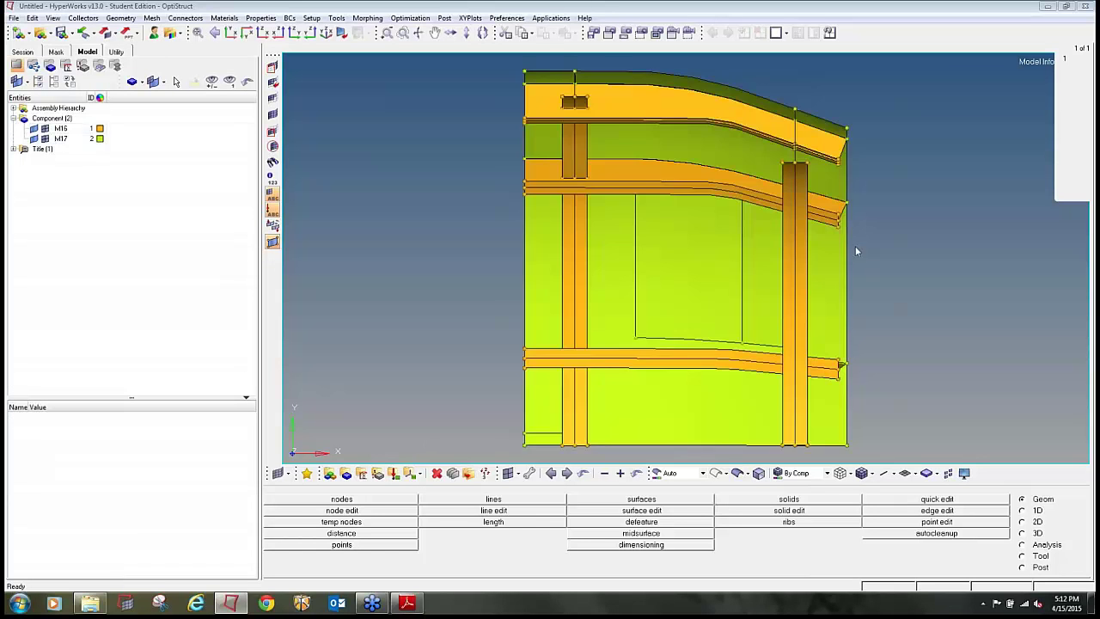
{"action": "mouse_move", "coordinate": [858, 251]}
{"action": "left_mouse_down", "text": "ctrl"}
{"action": "mouse_move", "coordinate": [586, 317]}
{"action": "mouse_move", "coordinate": [908, 384]}
{"action": "mouse_move", "coordinate": [884, 341]}
{"action": "left_mouse_up", "text": "ctrl"}
{"action": "scroll", "coordinate": [879, 337], "scroll_direction": "down", "scroll_amount": 3, "text": "ctrl"}
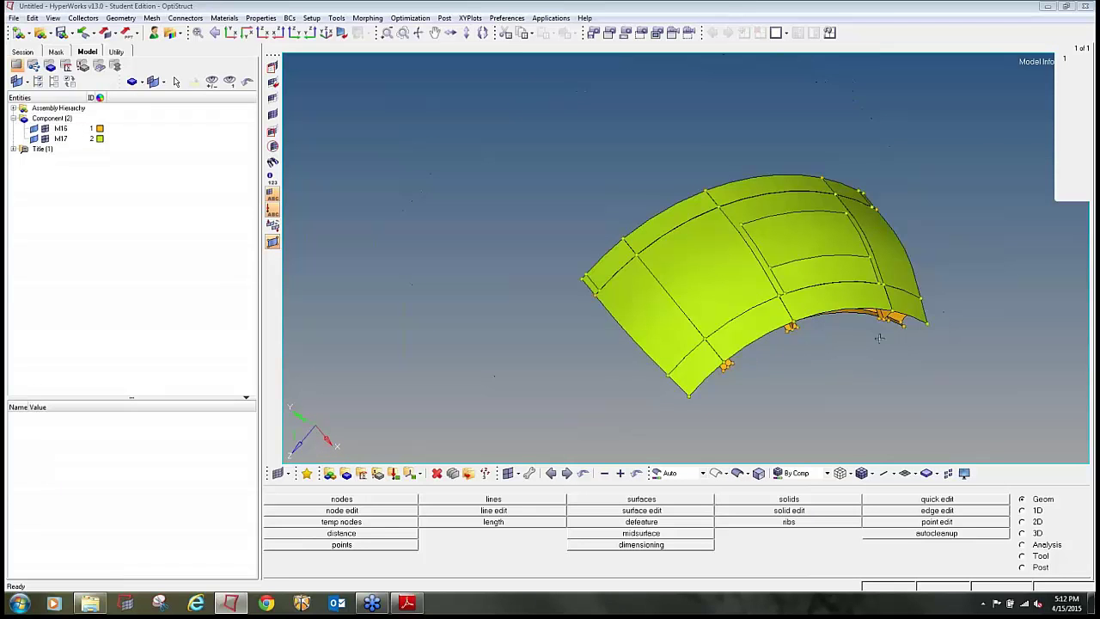
{"action": "right_click_drag", "start_coordinate": [877, 336], "coordinate": [708, 281], "text": "ctrl"}
{"action": "left_click", "coordinate": [669, 473]}
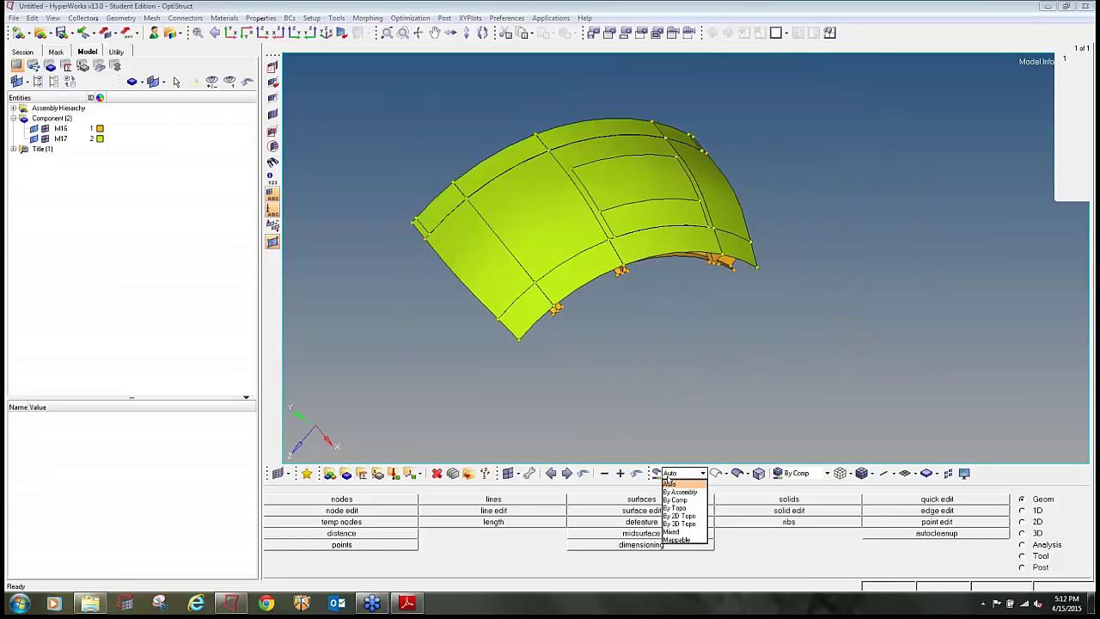
{"action": "left_click", "coordinate": [676, 532]}
{"action": "left_click_drag", "start_coordinate": [672, 274], "coordinate": [775, 289], "text": "ctrl"}
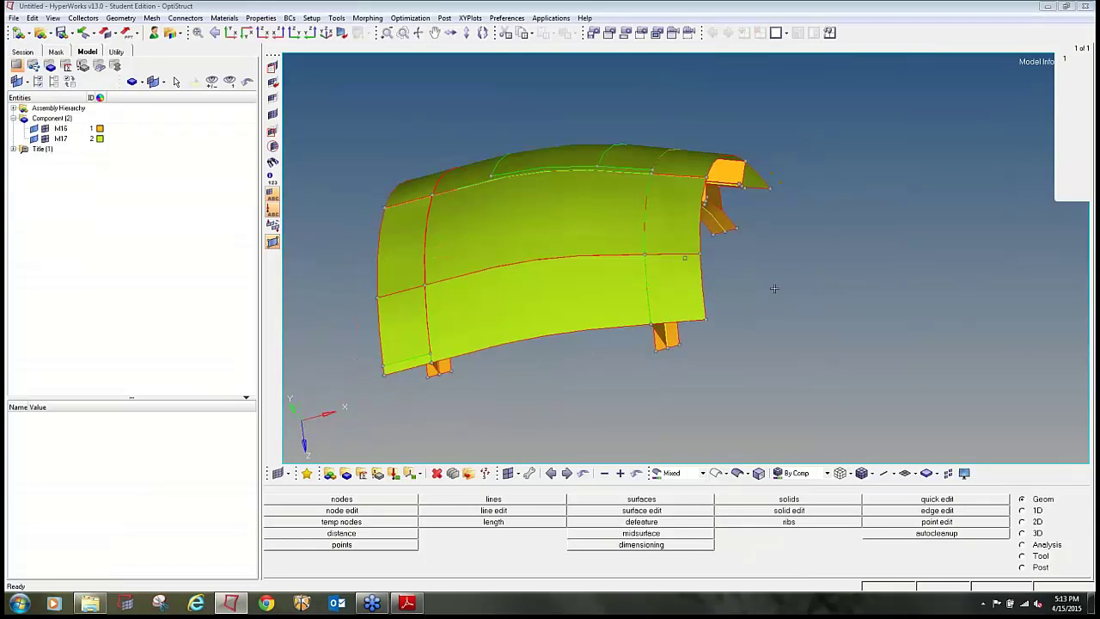
Set the Quick Edit toggle edge tolerance to 0.1 and try to stitch the lengthwise seam on the skin.
{"action": "key", "text": "F11"}
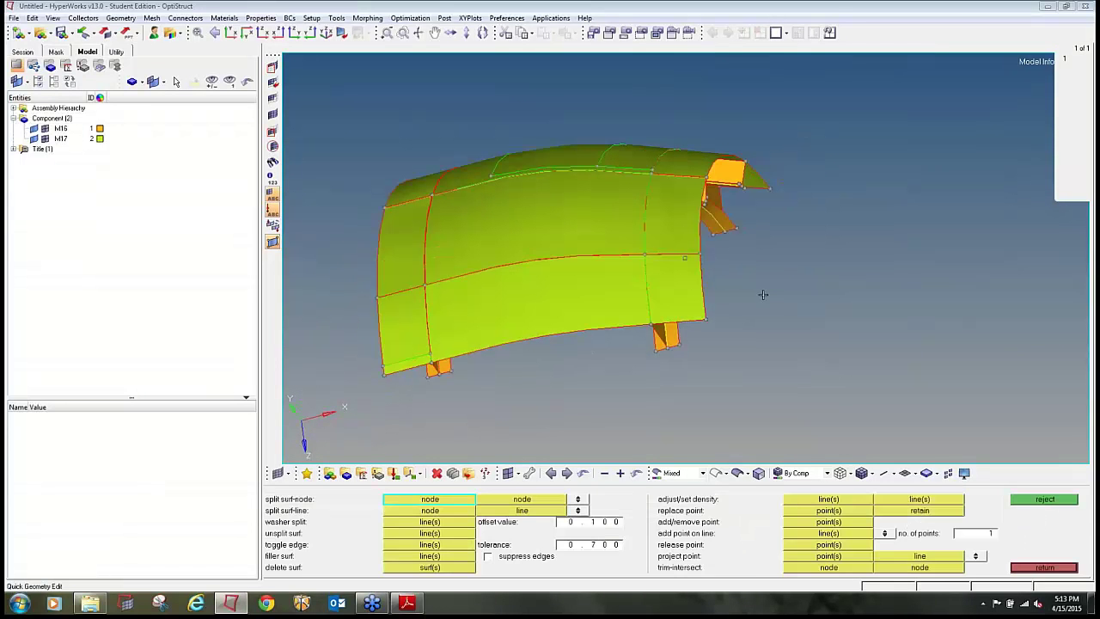
{"action": "left_click", "coordinate": [470, 551]}
{"action": "double_click", "coordinate": [604, 545]}
{"action": "key", "text": "BackSpace"}
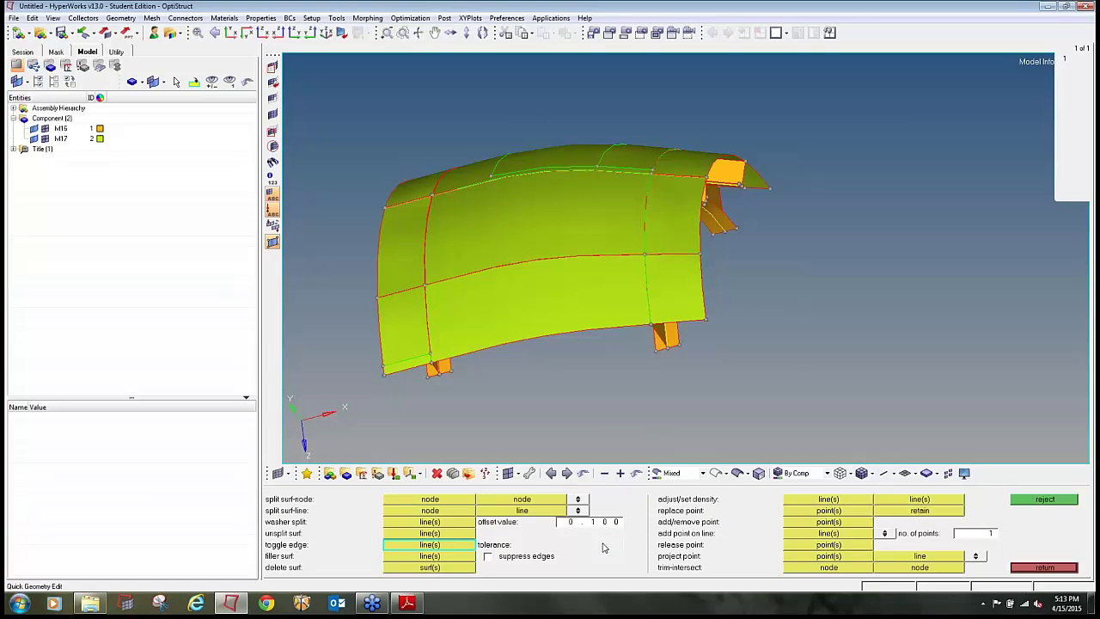
{"action": "type", "text": "0.1"}
{"action": "key", "text": "Return"}
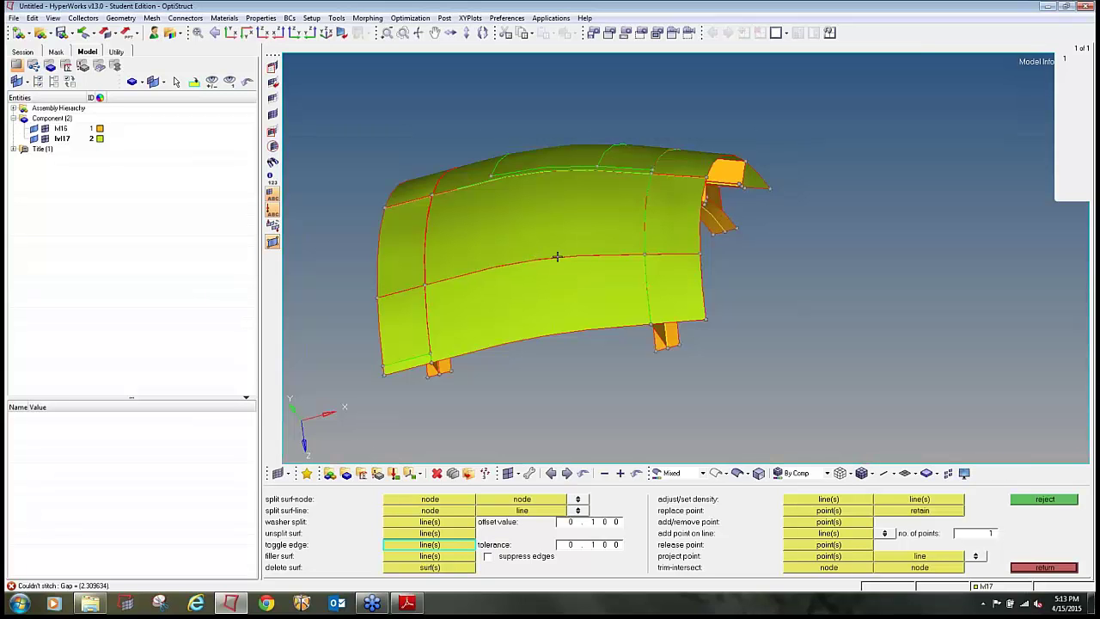
{"action": "scroll", "coordinate": [678, 255], "scroll_direction": "up", "scroll_amount": 3}
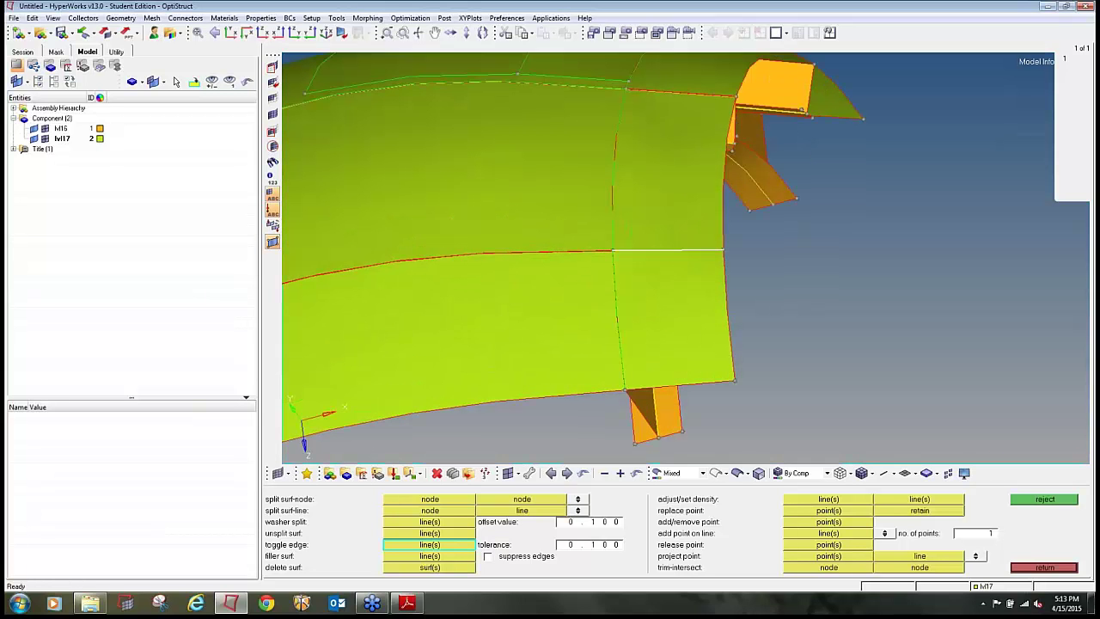
{"action": "left_click", "coordinate": [682, 249]}
Raise the toggle edge tolerance to 1 and stitch both segments of the lengthwise seam on the skin.
{"action": "left_click", "coordinate": [603, 544]}
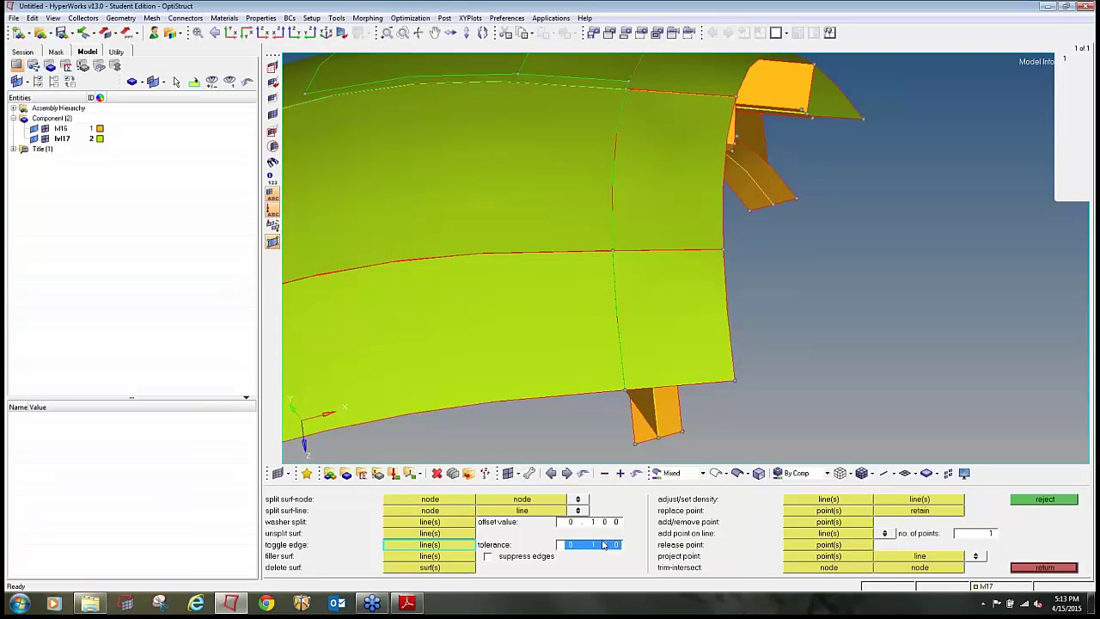
{"action": "type", "text": "1"}
{"action": "left_click", "coordinate": [662, 252]}
{"action": "key", "text": "Return"}
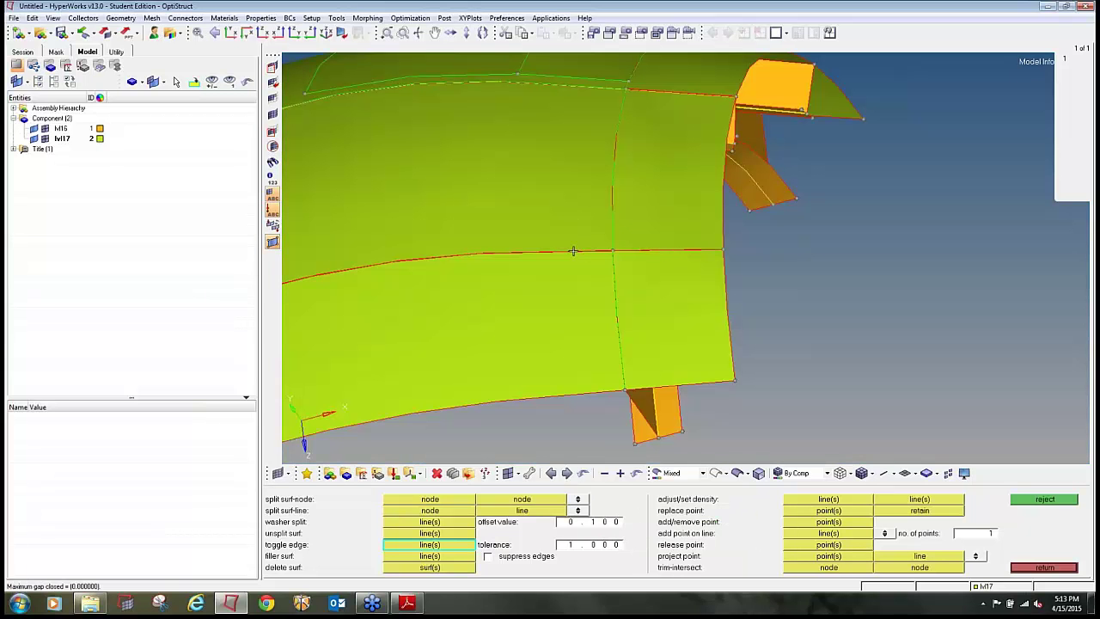
{"action": "left_click", "coordinate": [559, 259]}
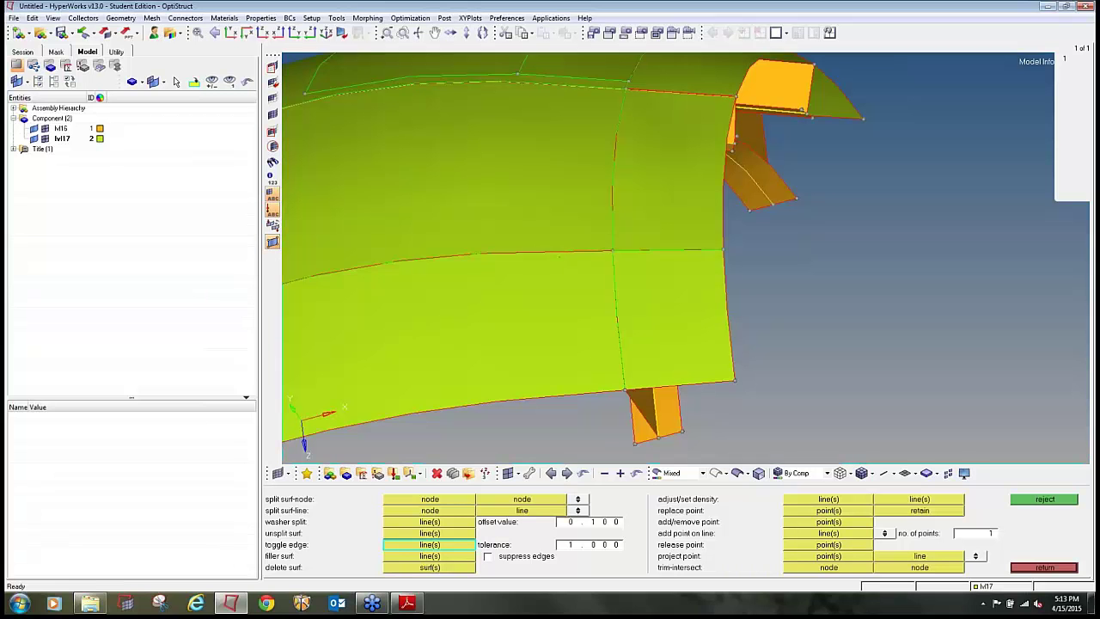
{"action": "left_click", "coordinate": [640, 250]}
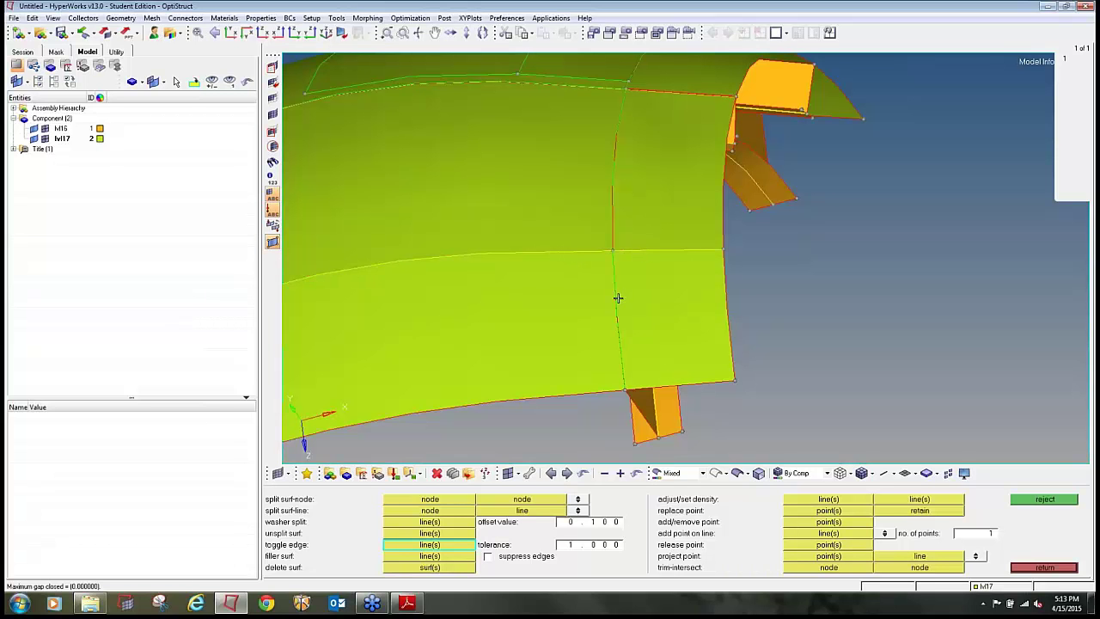
Toggle the crosswise skin edge just below the lengthwise seam until it is stitched to all adjoining surfaces.
{"action": "left_click", "coordinate": [618, 299]}
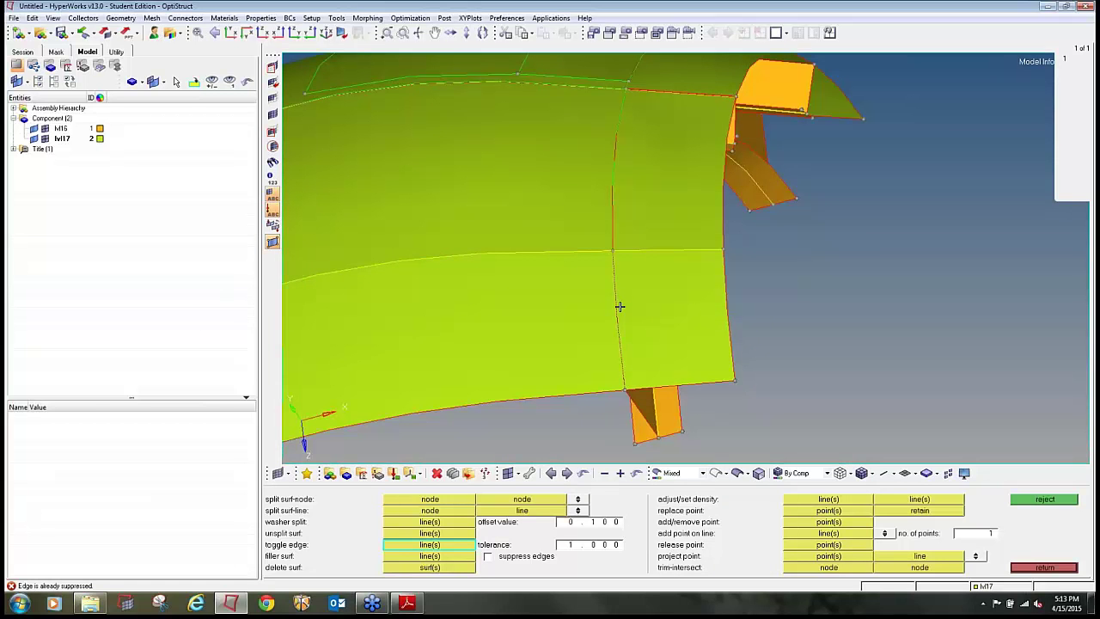
{"action": "scroll", "coordinate": [615, 315], "scroll_direction": "up", "scroll_amount": 3}
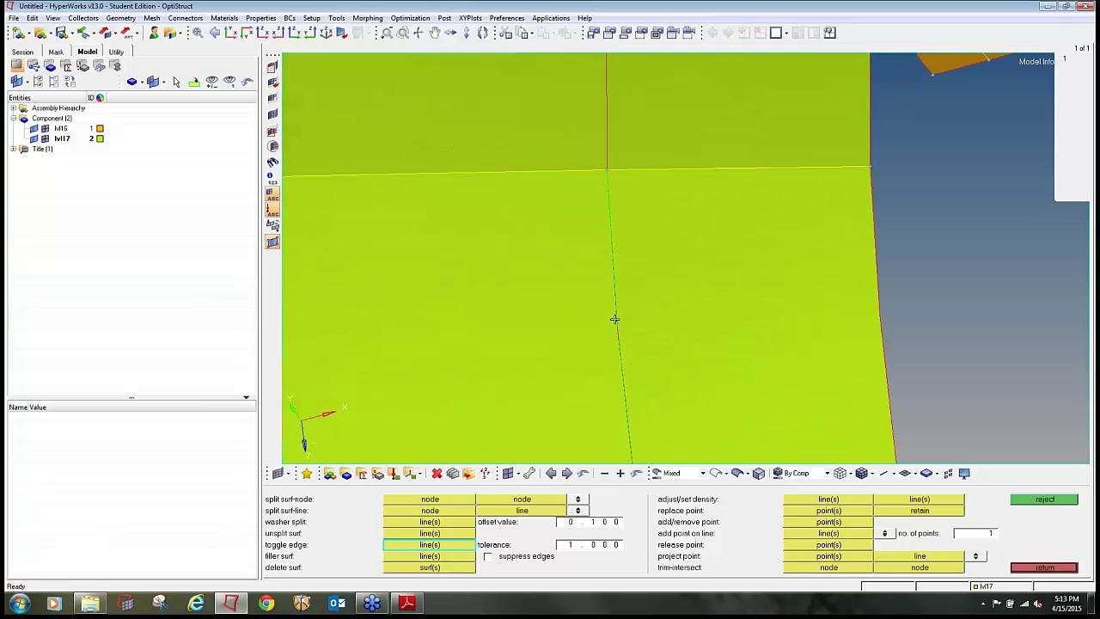
{"action": "left_click", "coordinate": [616, 317]}
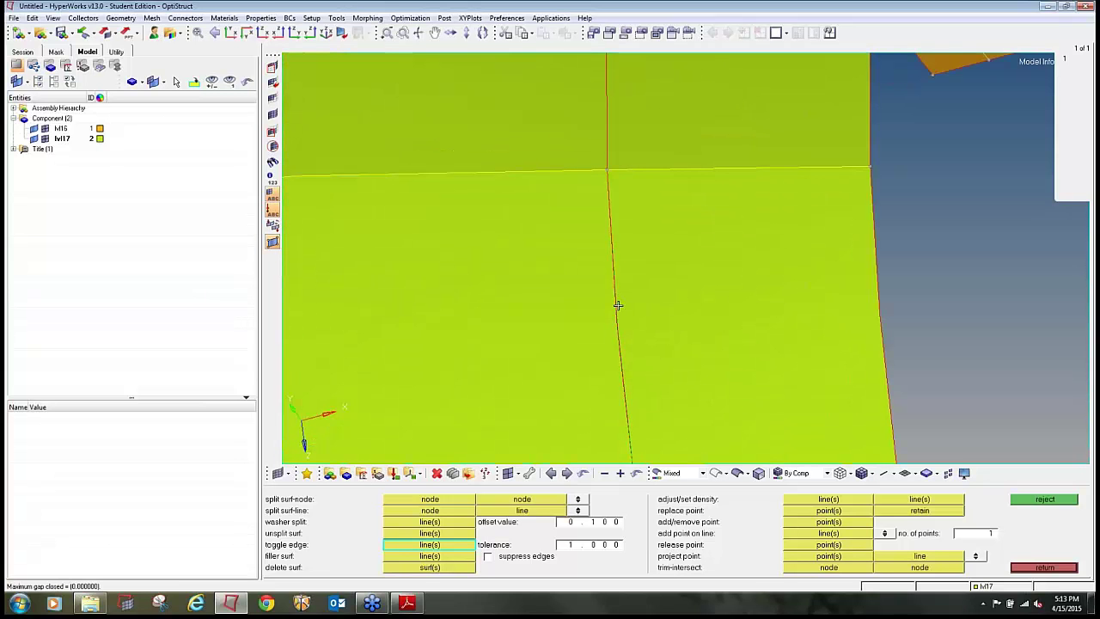
{"action": "left_click", "coordinate": [614, 306]}
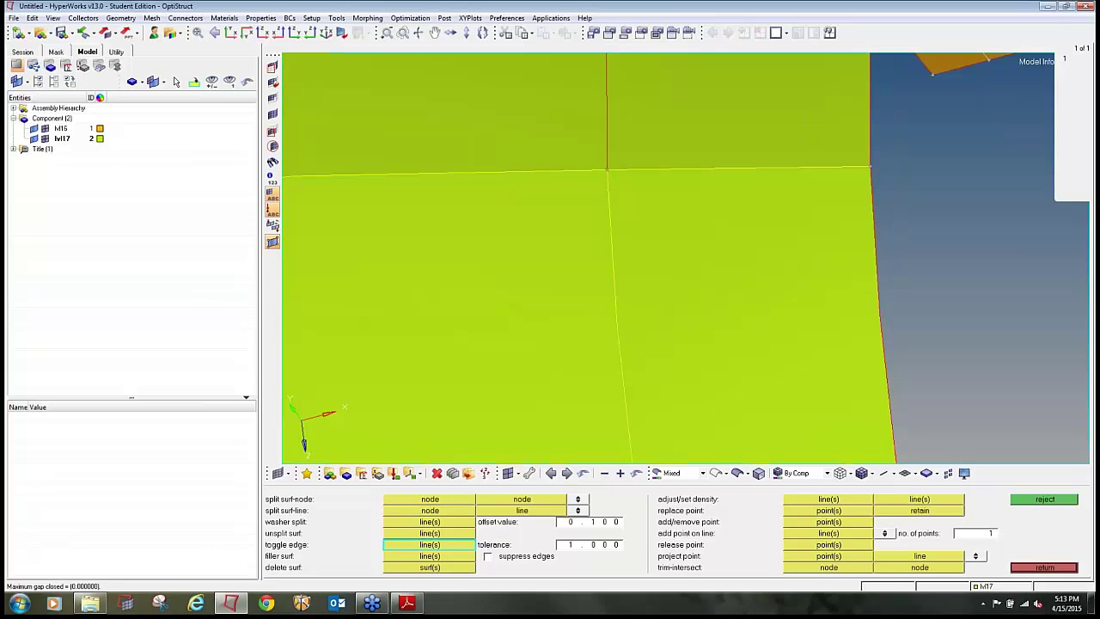
{"action": "scroll", "coordinate": [592, 256], "scroll_direction": "down", "scroll_amount": 4}
{"action": "scroll", "coordinate": [609, 219], "scroll_direction": "up", "scroll_amount": 4}
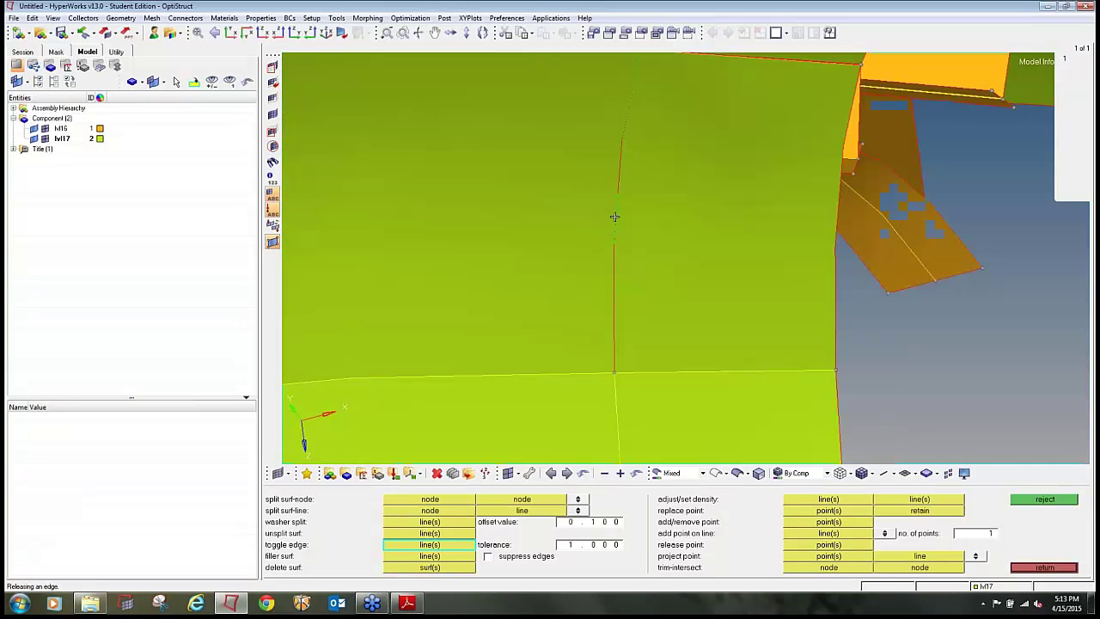
Toggle the upper segment of the skin's crosswise edge until it is stitched to the adjoining surfaces.
{"action": "left_click", "coordinate": [614, 218]}
{"action": "left_click", "coordinate": [614, 218]}
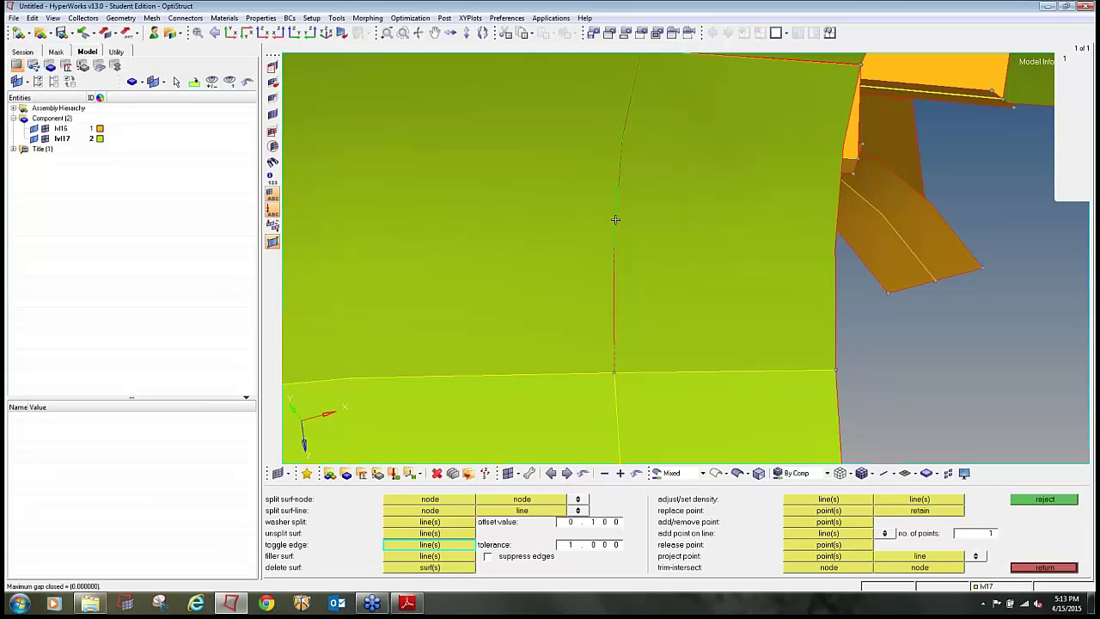
{"action": "scroll", "coordinate": [617, 233], "scroll_direction": "down", "scroll_amount": 3}
Toggle the short edge segment directly above the bracket at the skin's lower corner to close its gap.
{"action": "left_click_drag", "start_coordinate": [617, 233], "coordinate": [390, 312], "text": "ctrl"}
{"action": "scroll", "coordinate": [459, 341], "scroll_direction": "up", "scroll_amount": 3}
{"action": "scroll", "coordinate": [528, 341], "scroll_direction": "down", "scroll_amount": 5}
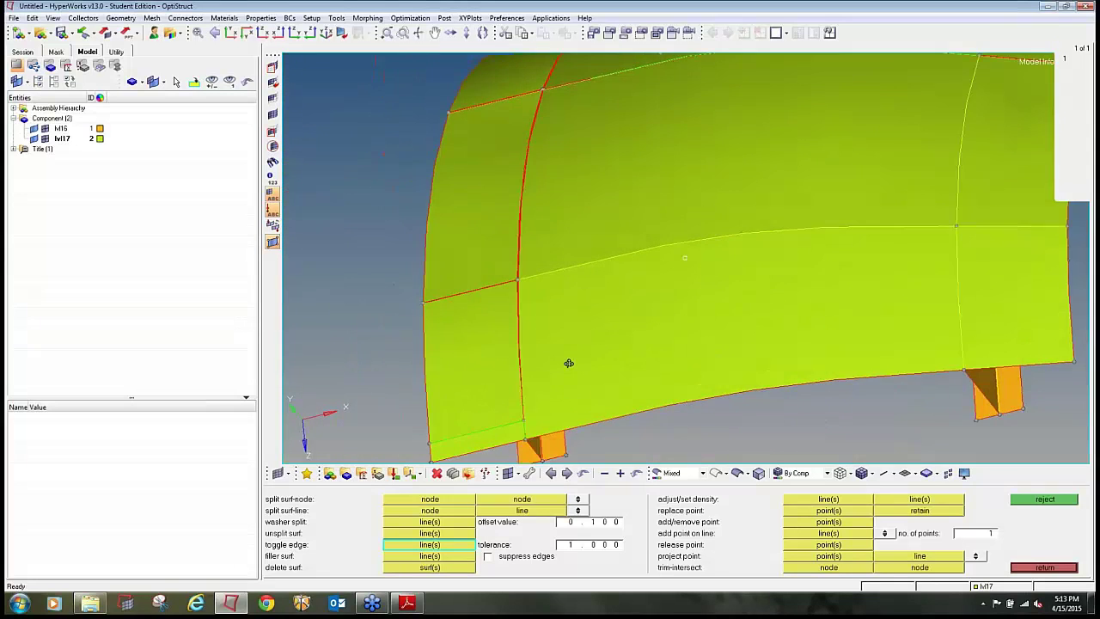
{"action": "left_click_drag", "start_coordinate": [570, 364], "coordinate": [543, 322], "text": "ctrl"}
{"action": "scroll", "coordinate": [452, 312], "scroll_direction": "up", "scroll_amount": 3}
{"action": "scroll", "coordinate": [489, 256], "scroll_direction": "up", "scroll_amount": 2}
{"action": "scroll", "coordinate": [489, 256], "scroll_direction": "up", "scroll_amount": 2}
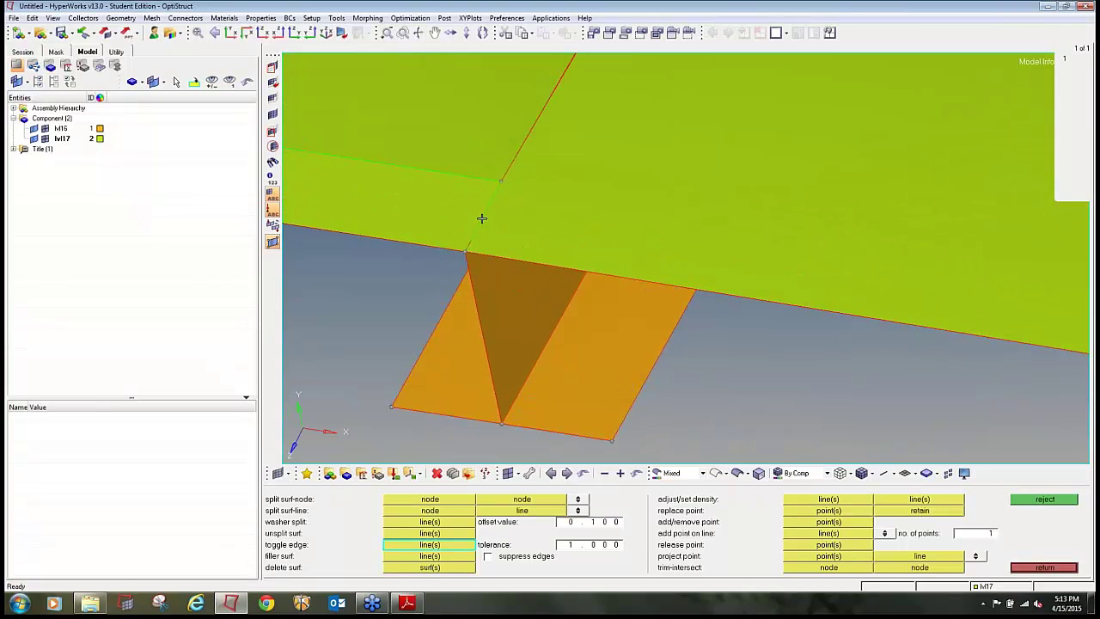
{"action": "left_click", "coordinate": [484, 214]}
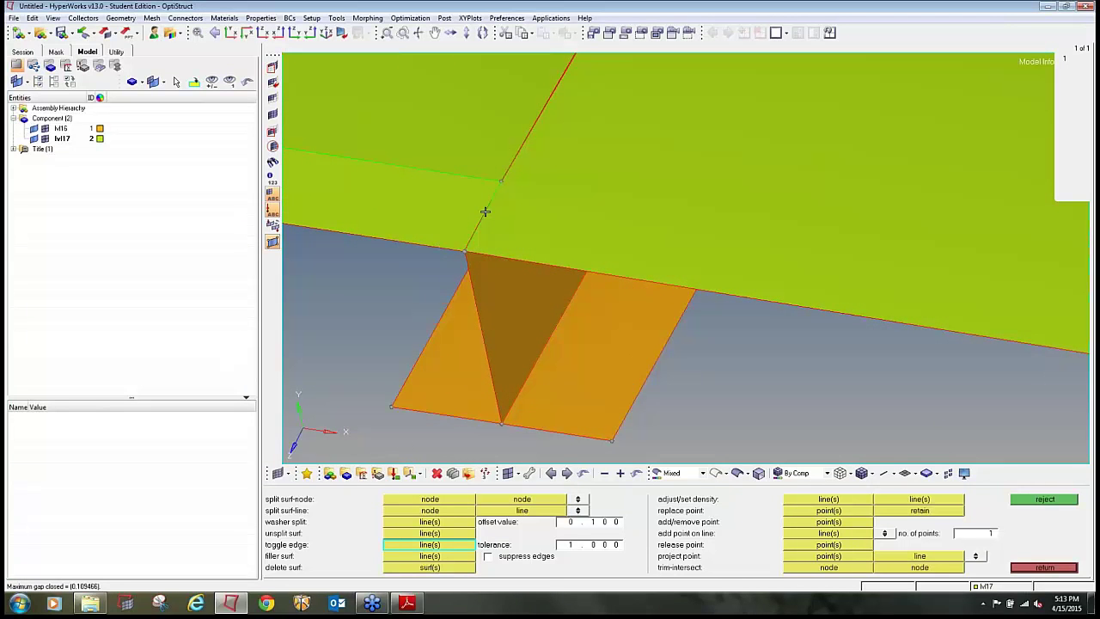
{"action": "right_click", "coordinate": [485, 207]}
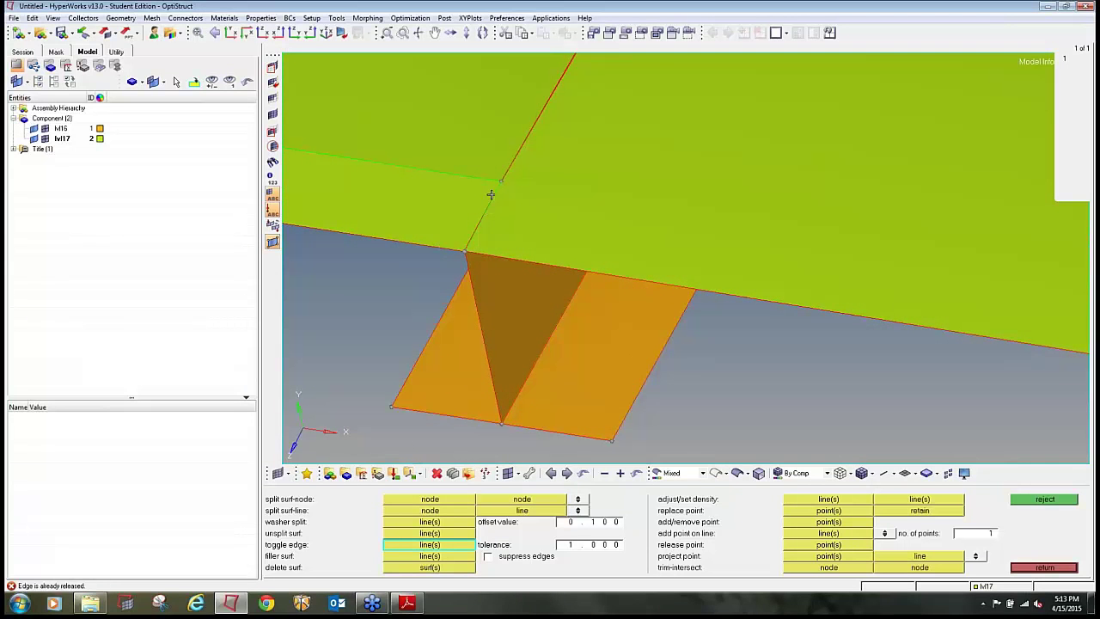
Try to stitch the long red edge above the short corner segment, and reject the unwanted suppression.
{"action": "left_click", "coordinate": [513, 157]}
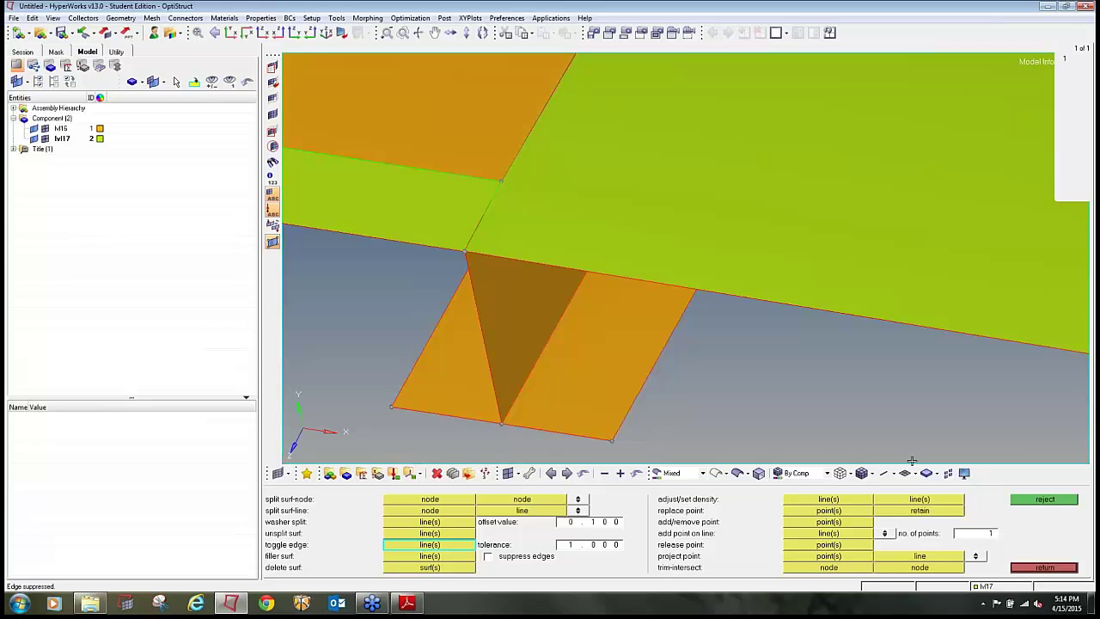
{"action": "left_click", "coordinate": [1049, 507]}
{"action": "right_click_drag", "start_coordinate": [525, 97], "coordinate": [550, 219], "text": "ctrl"}
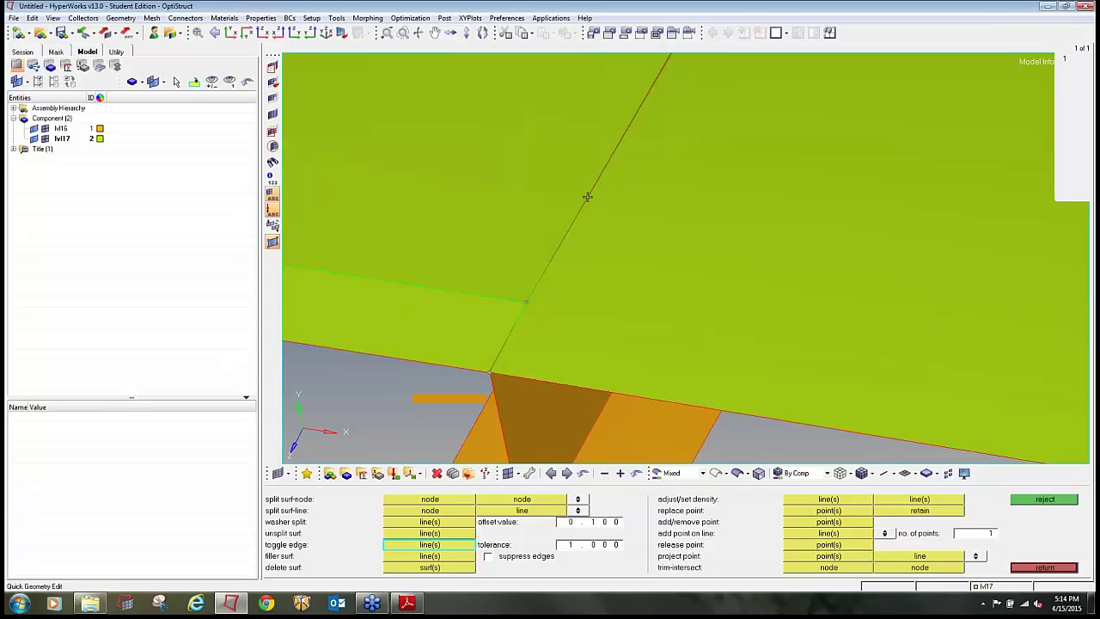
{"action": "left_click", "coordinate": [588, 197]}
{"action": "right_click", "coordinate": [588, 197]}
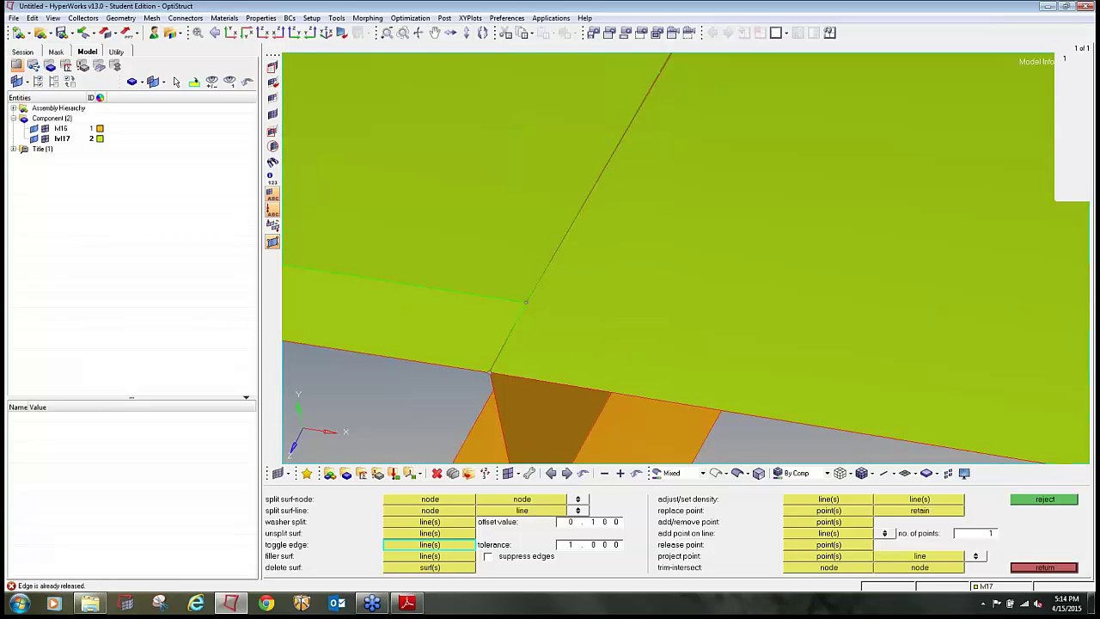
Suppress the narrow corner strip's inner edge and stitch both seam segments above the bracket, accepting the toggle across the larger gap.
{"action": "left_click", "coordinate": [477, 294]}
{"action": "left_click", "coordinate": [516, 320]}
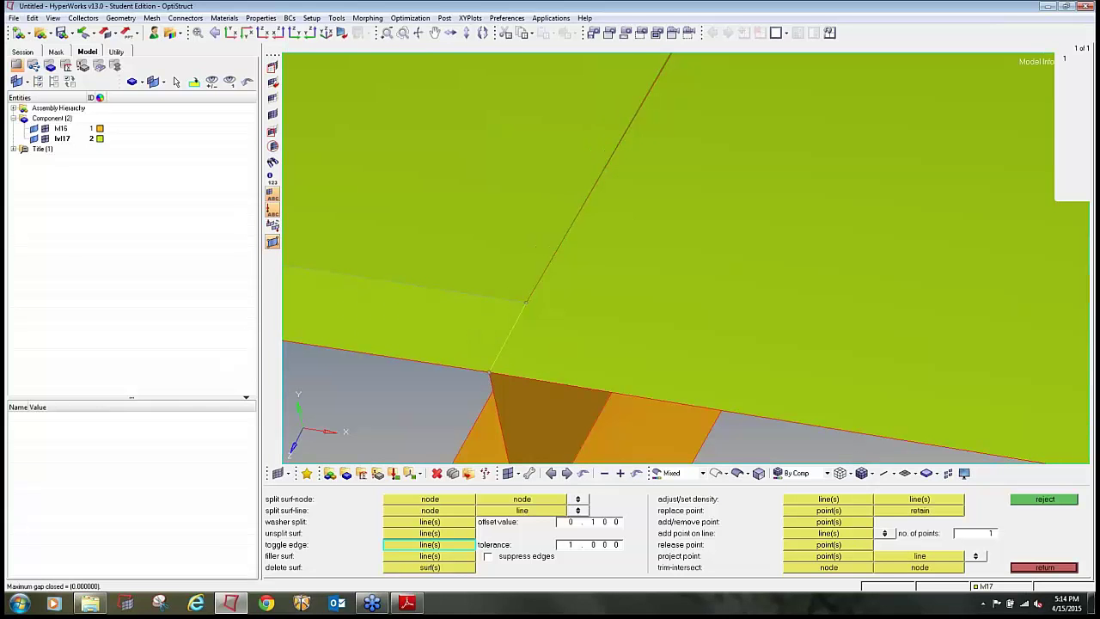
{"action": "left_click", "coordinate": [551, 265]}
{"action": "left_click", "coordinate": [654, 534]}
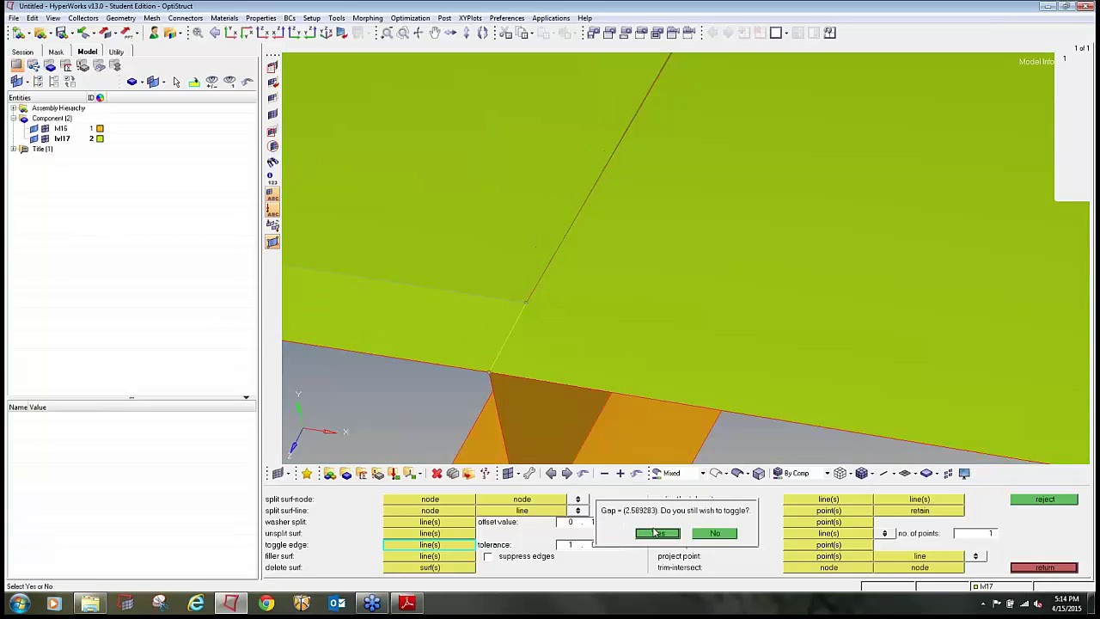
Stitch the short crosswise edge of the outer side strip where it meets the seam above the bracket.
{"action": "scroll", "coordinate": [490, 230], "scroll_direction": "down", "scroll_amount": 5}
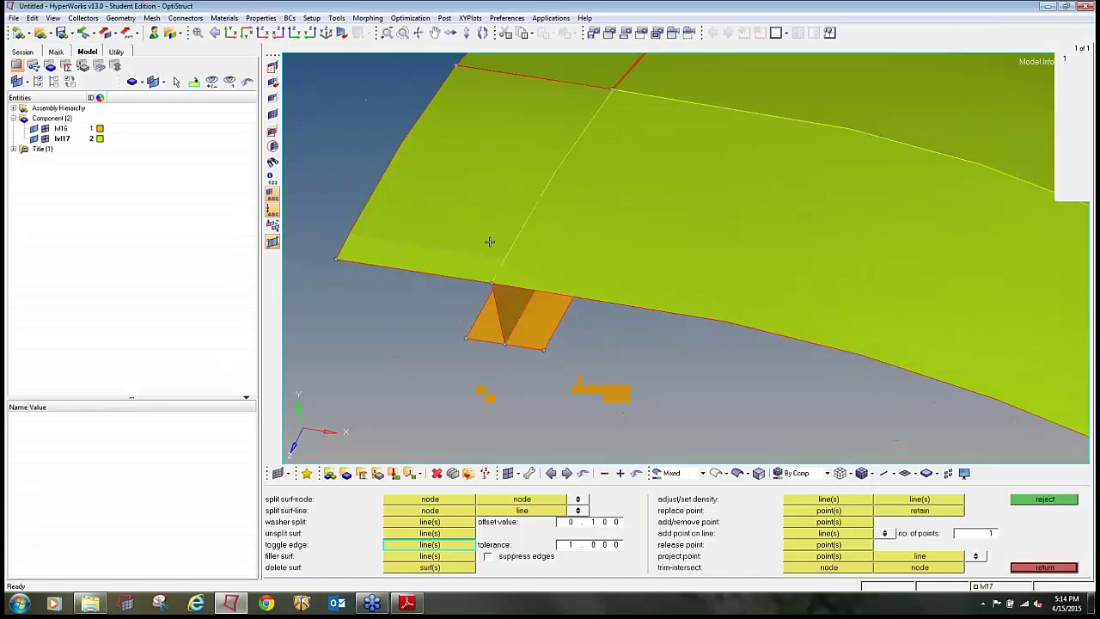
{"action": "scroll", "coordinate": [519, 240], "scroll_direction": "up", "scroll_amount": 5}
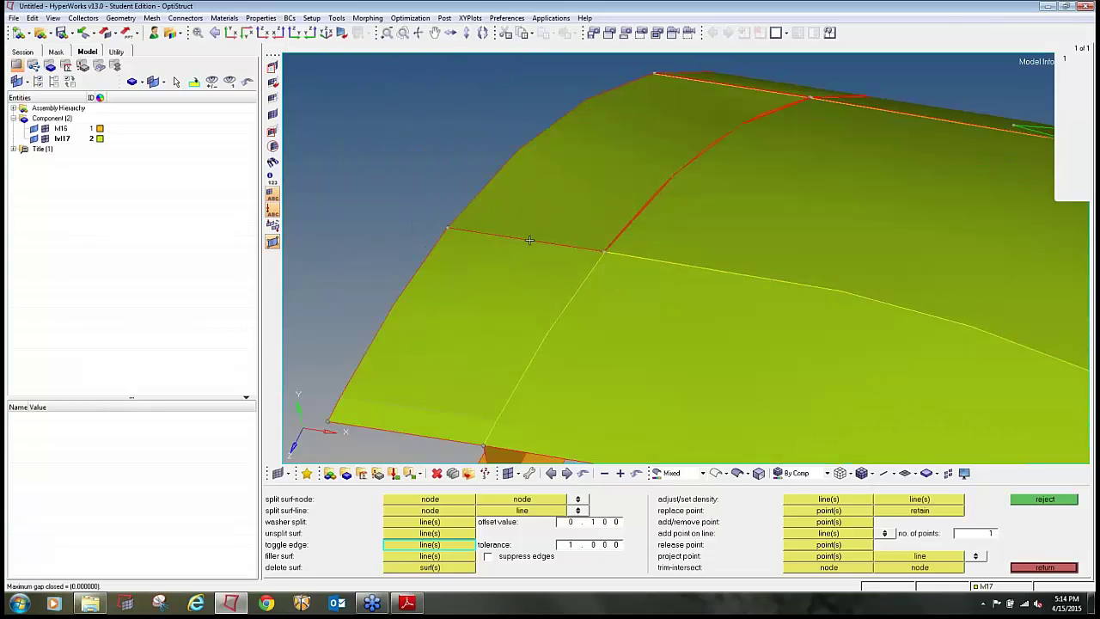
{"action": "left_click", "coordinate": [536, 242]}
{"action": "key", "text": "Return"}
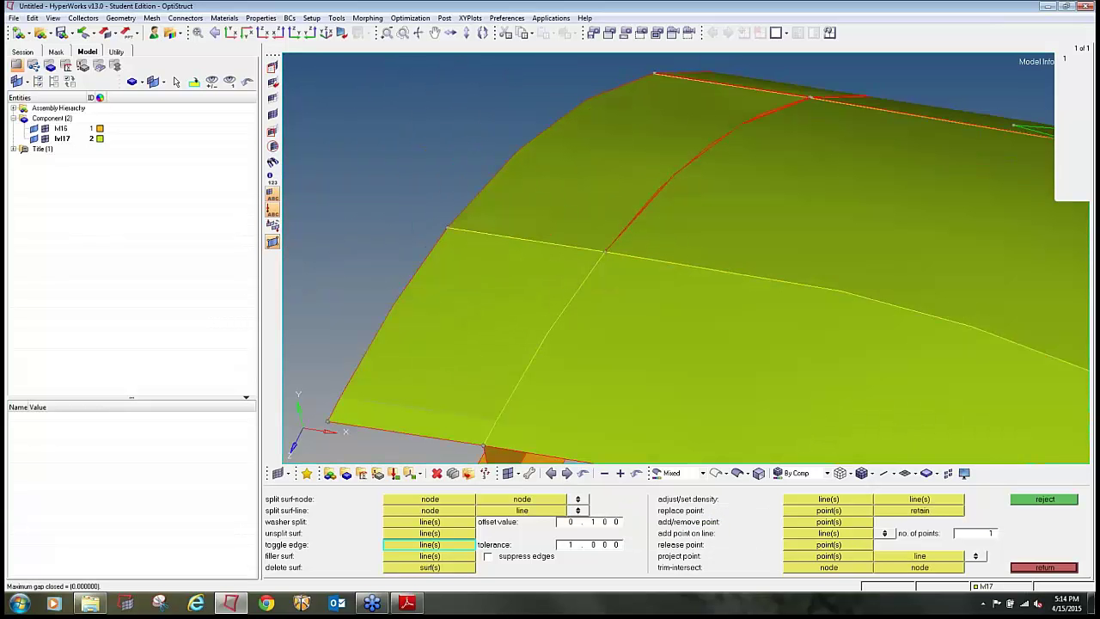
Stitch the curved seam between the next side strip panel and the main skin, rejecting the accidental suppression and accepting the gap.
{"action": "right_click_drag", "start_coordinate": [705, 151], "coordinate": [611, 207], "text": "ctrl"}
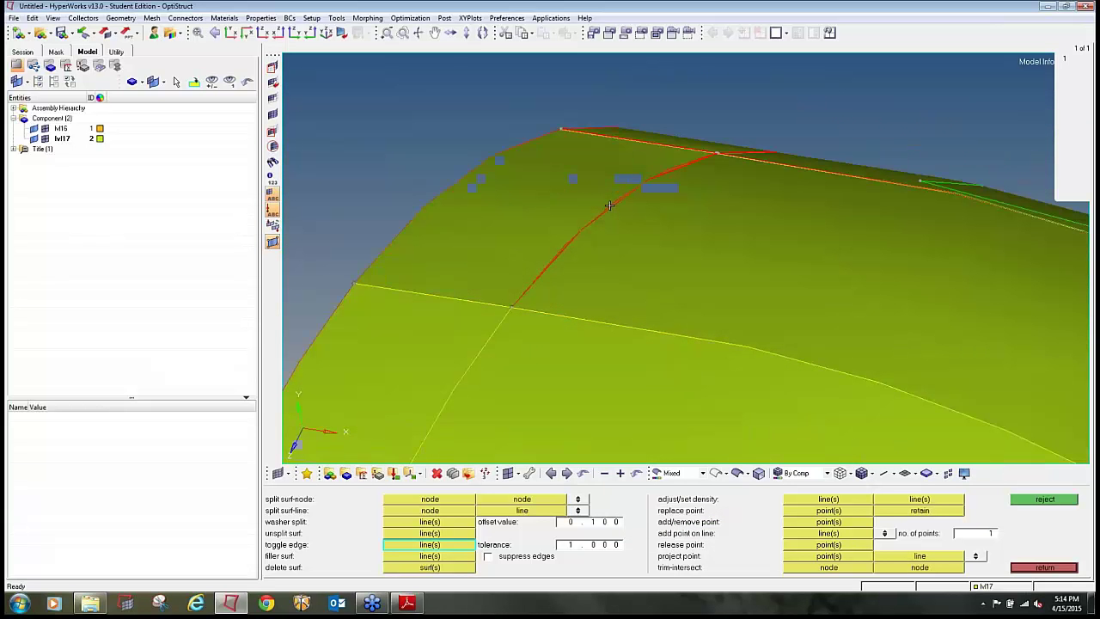
{"action": "left_click", "coordinate": [609, 206]}
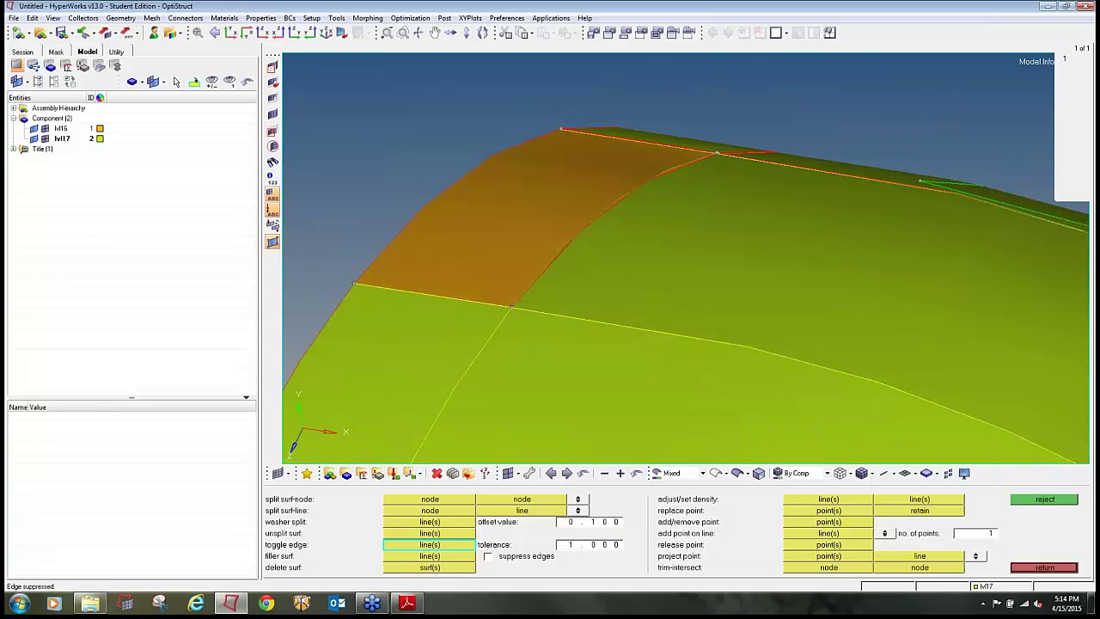
{"action": "left_click", "coordinate": [1038, 505]}
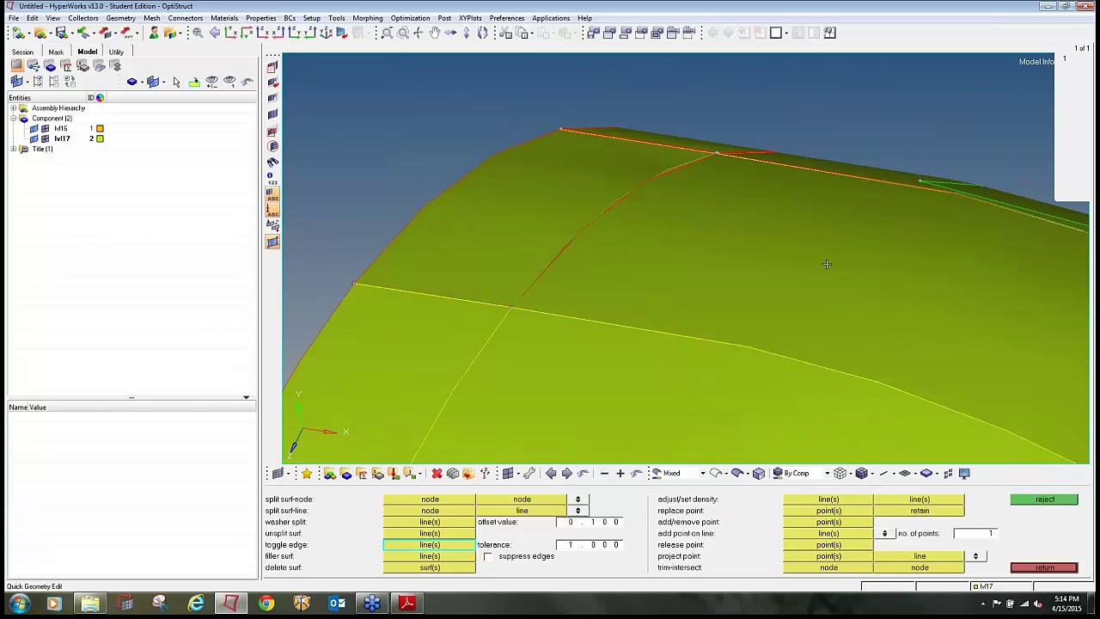
{"action": "left_click", "coordinate": [652, 183]}
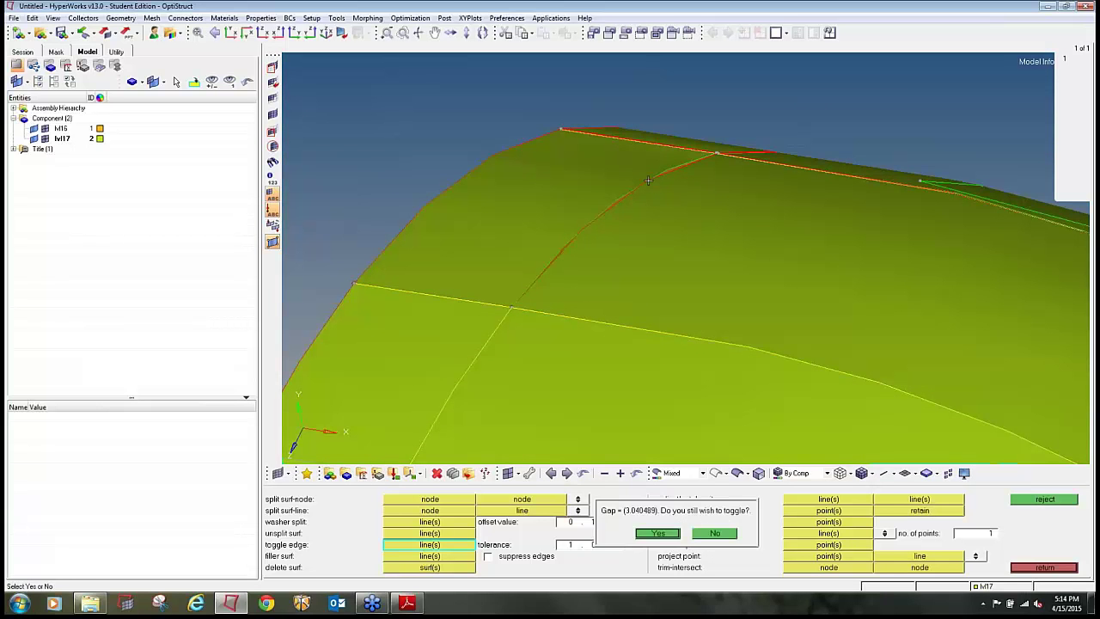
{"action": "key", "text": "Return"}
Stitch the short crosswise edge at the far end of the newly stitched side seam, rejecting the wrong toggle and accepting the gap.
{"action": "scroll", "coordinate": [648, 184], "scroll_direction": "down", "scroll_amount": 5}
{"action": "left_click_drag", "start_coordinate": [623, 213], "coordinate": [665, 282], "text": "ctrl"}
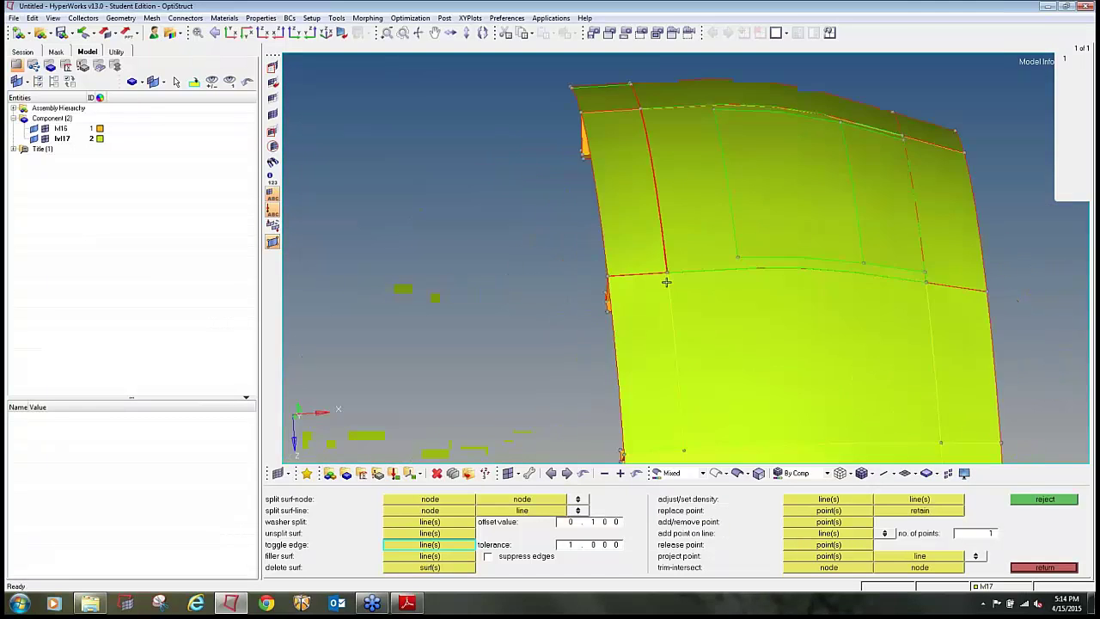
{"action": "scroll", "coordinate": [662, 275], "scroll_direction": "up", "scroll_amount": 4}
{"action": "scroll", "coordinate": [690, 254], "scroll_direction": "up", "scroll_amount": 2}
{"action": "scroll", "coordinate": [679, 264], "scroll_direction": "up", "scroll_amount": 2}
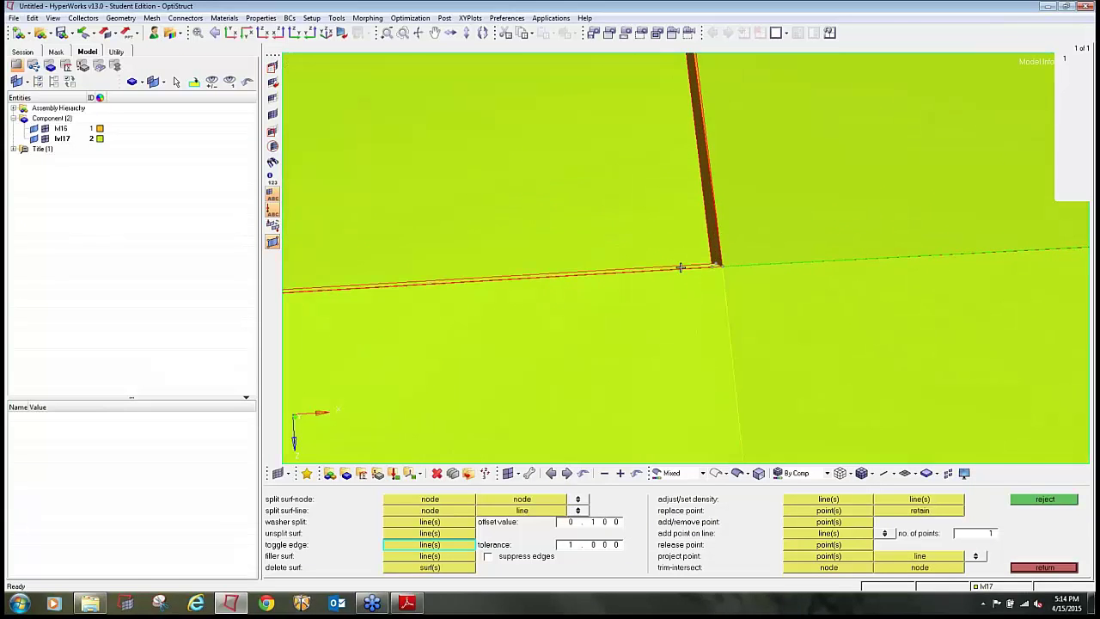
{"action": "left_click", "coordinate": [698, 266]}
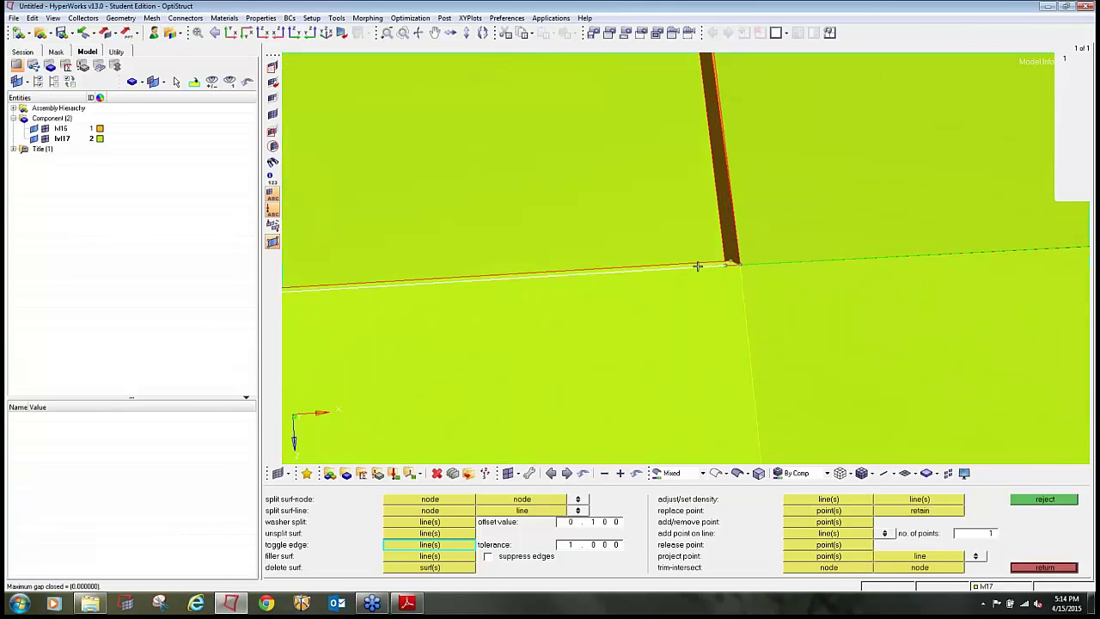
{"action": "left_click", "coordinate": [698, 266]}
{"action": "left_click", "coordinate": [1018, 500]}
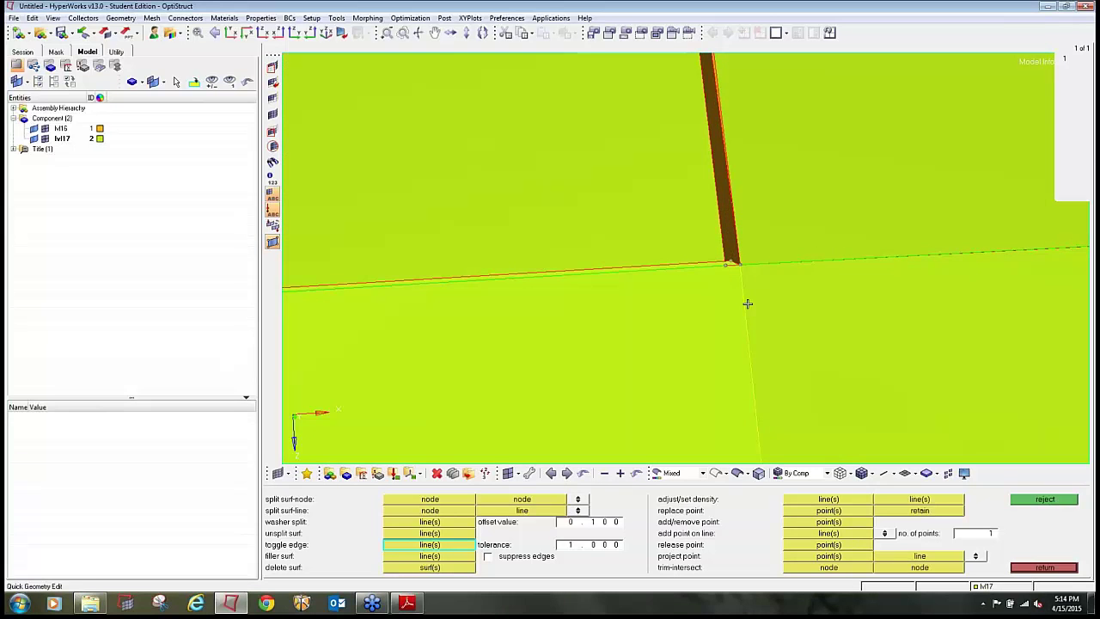
{"action": "left_click", "coordinate": [718, 264]}
{"action": "left_click", "coordinate": [657, 533]}
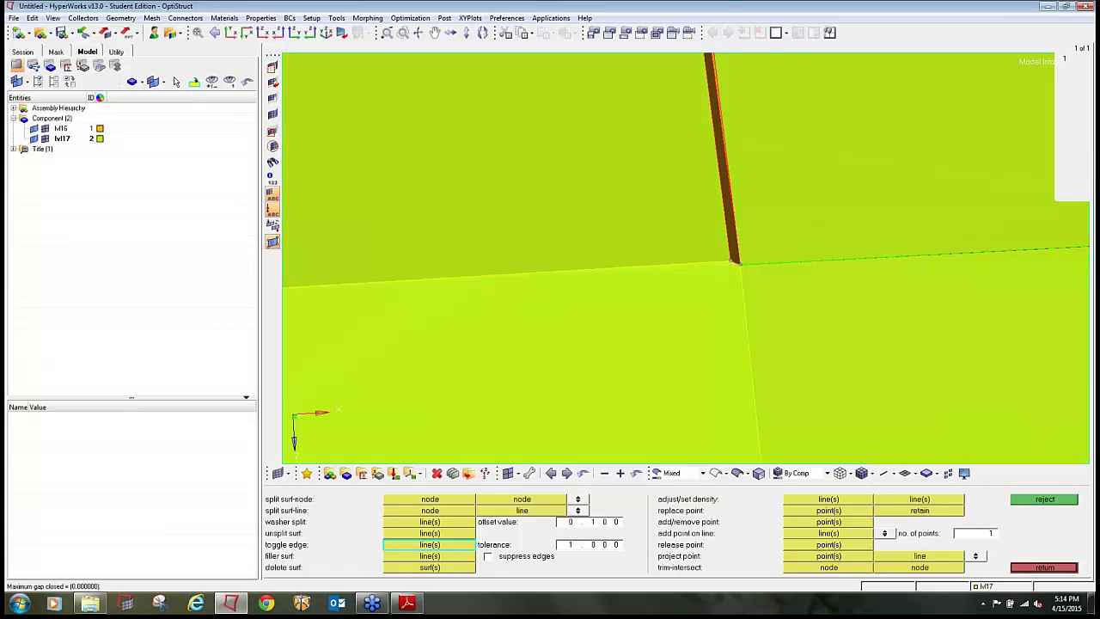
Close the open slit along the next side seam by toggling both of its edges and accepting the gaps.
{"action": "left_click", "coordinate": [730, 259]}
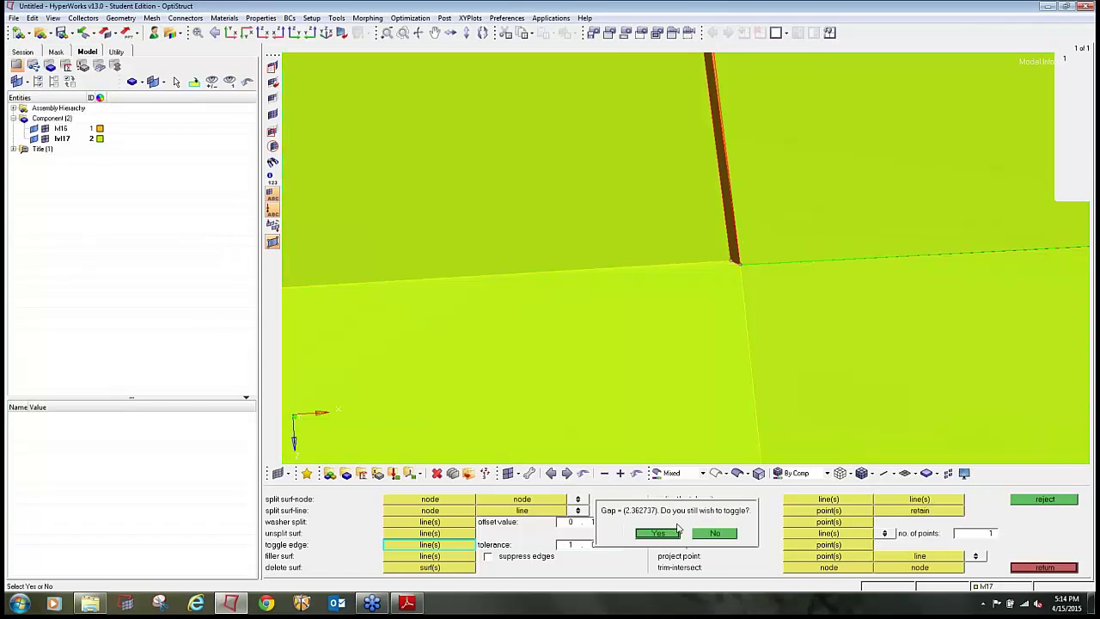
{"action": "left_click", "coordinate": [677, 532]}
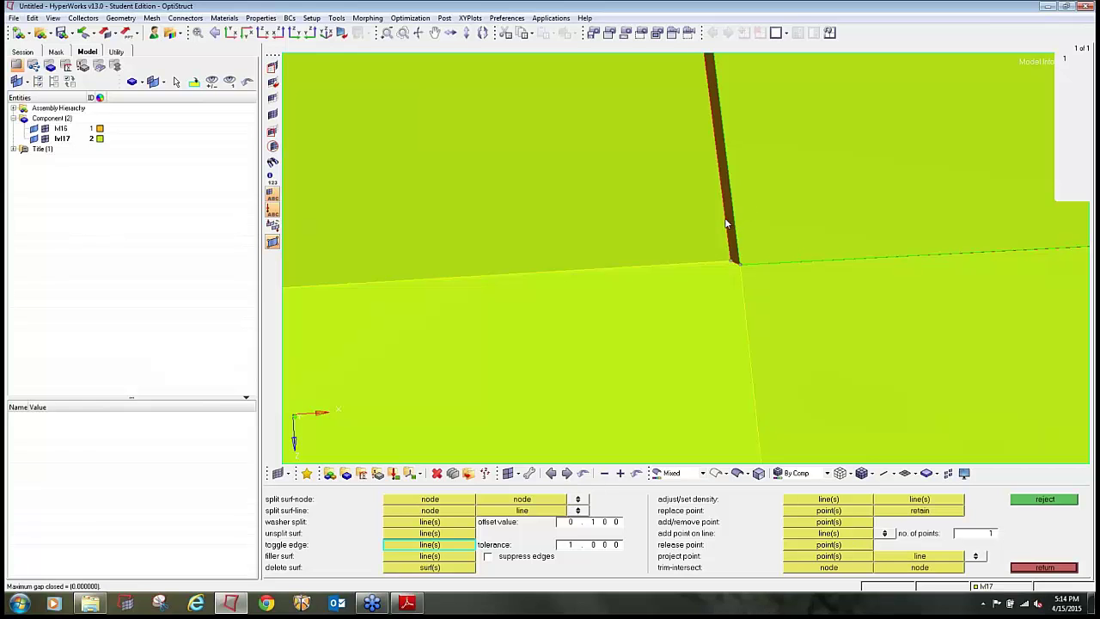
{"action": "left_click", "coordinate": [724, 221]}
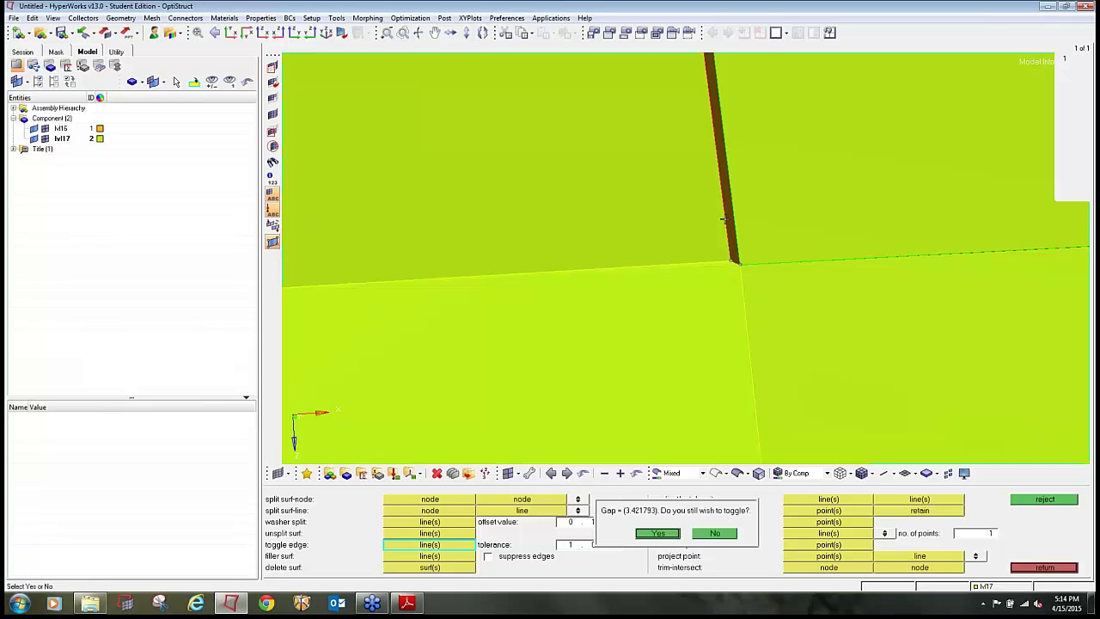
{"action": "left_click", "coordinate": [653, 533]}
Release the crosswise edge of the main skin below the inner panel outline and stitch it to the adjoining surfaces.
{"action": "scroll", "coordinate": [662, 300], "scroll_direction": "down", "scroll_amount": 3}
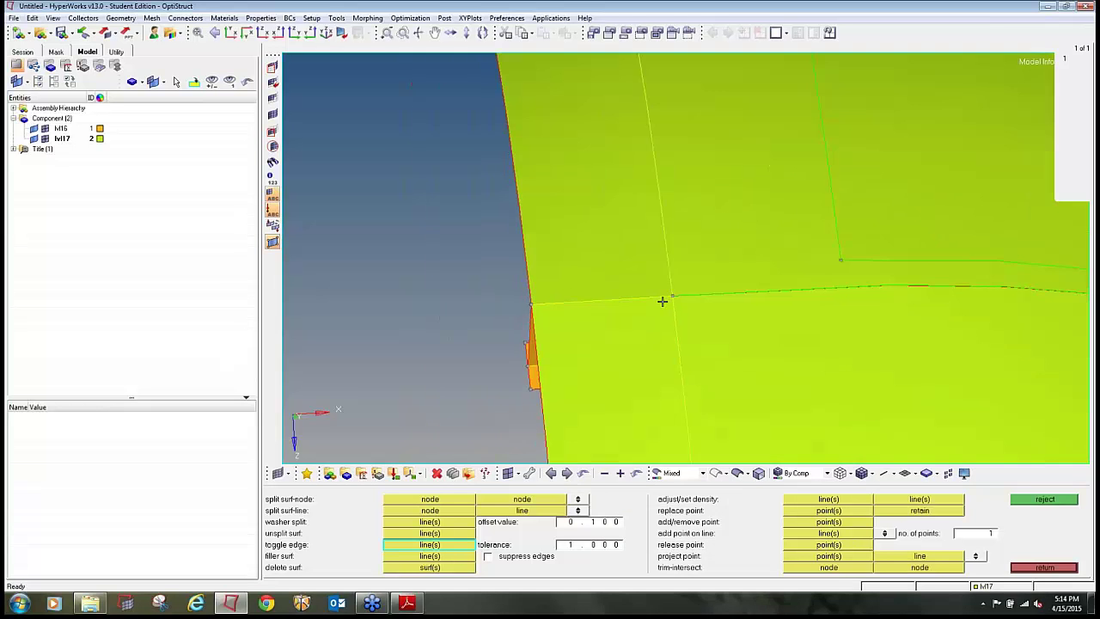
{"action": "scroll", "coordinate": [663, 301], "scroll_direction": "down", "scroll_amount": 5, "text": "ctrl"}
{"action": "left_click_drag", "start_coordinate": [495, 335], "coordinate": [734, 327], "text": "ctrl"}
{"action": "scroll", "coordinate": [734, 328], "scroll_direction": "up", "scroll_amount": 3, "text": "ctrl"}
{"action": "right_click", "coordinate": [699, 313]}
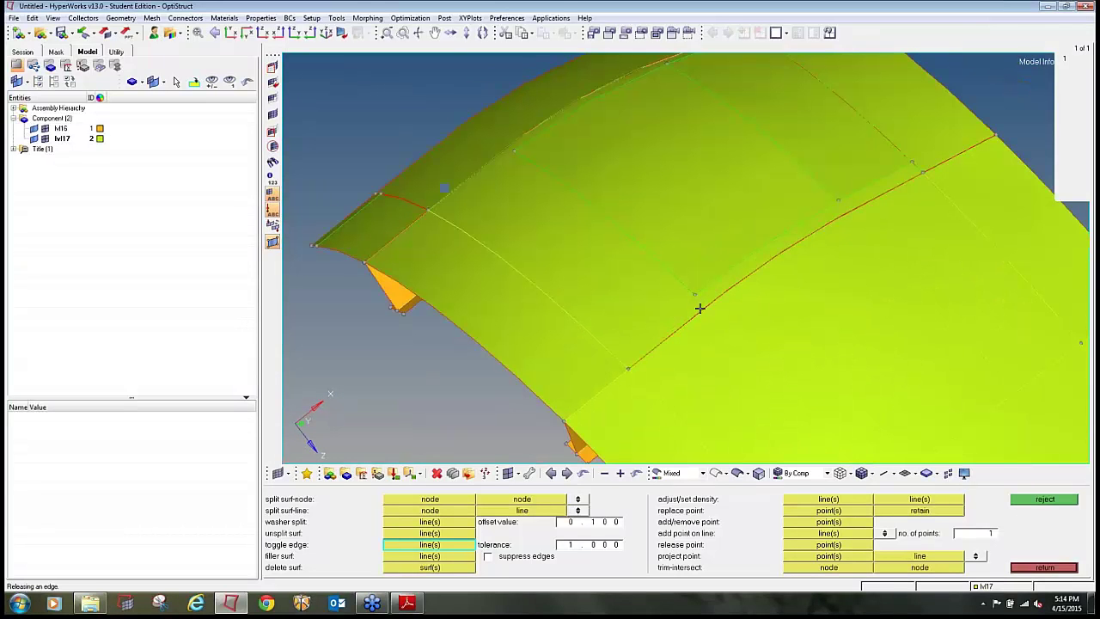
{"action": "left_click", "coordinate": [700, 308]}
Stitch the long free edge between the seam junction and the inner strip line near the skin's outer end.
{"action": "scroll", "coordinate": [708, 306], "scroll_direction": "down", "scroll_amount": 4, "text": "ctrl"}
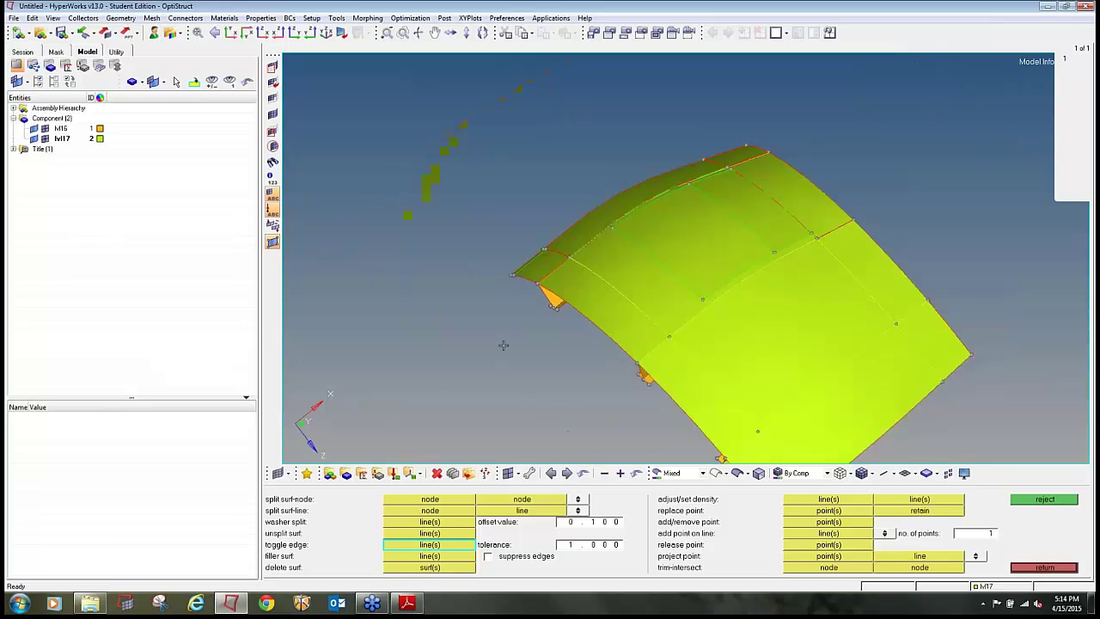
{"action": "left_click_drag", "start_coordinate": [511, 367], "coordinate": [746, 378], "text": "ctrl"}
{"action": "scroll", "coordinate": [594, 380], "scroll_direction": "up", "scroll_amount": 4, "text": "ctrl"}
{"action": "scroll", "coordinate": [647, 334], "scroll_direction": "up", "scroll_amount": 2, "text": "ctrl"}
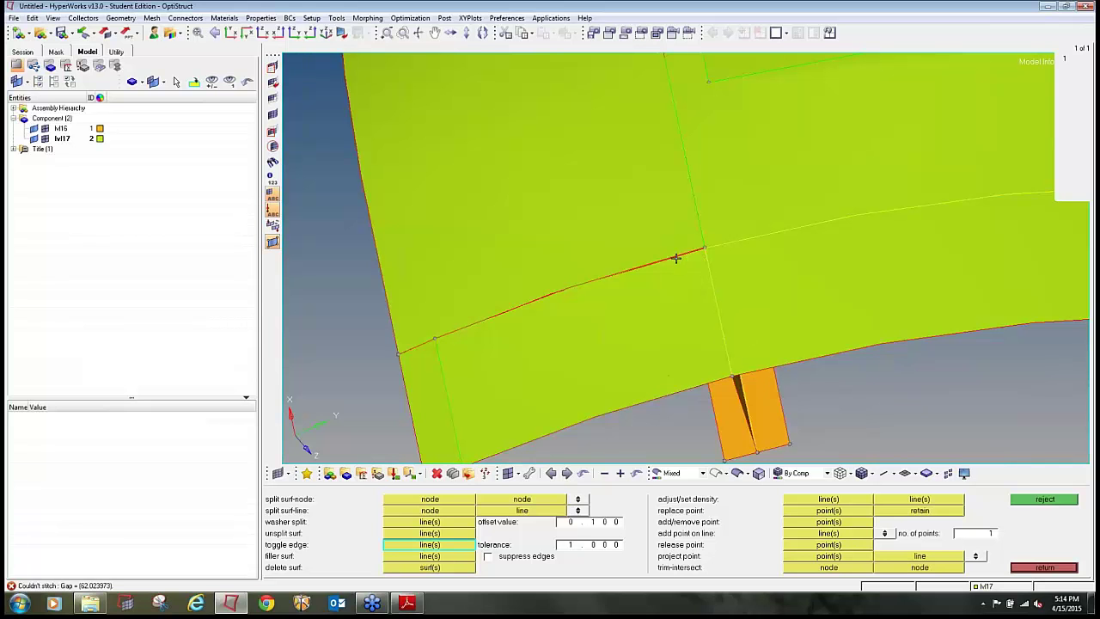
{"action": "left_click", "coordinate": [674, 255]}
{"action": "left_click", "coordinate": [640, 274]}
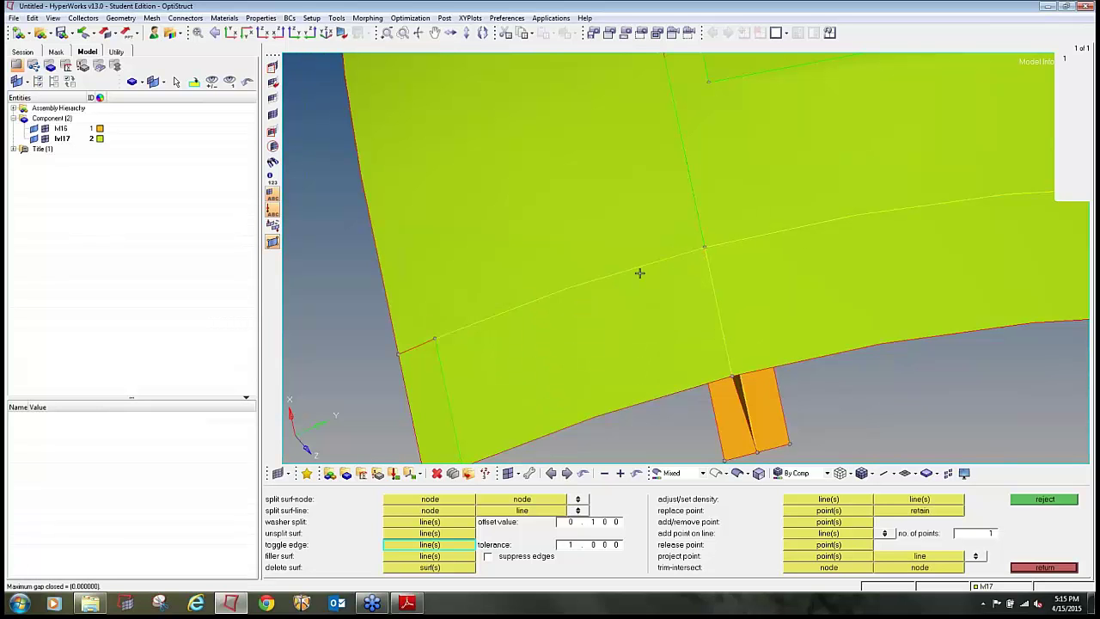
{"action": "scroll", "coordinate": [402, 363], "scroll_direction": "up", "scroll_amount": 2, "text": "ctrl"}
{"action": "left_click", "coordinate": [424, 322]}
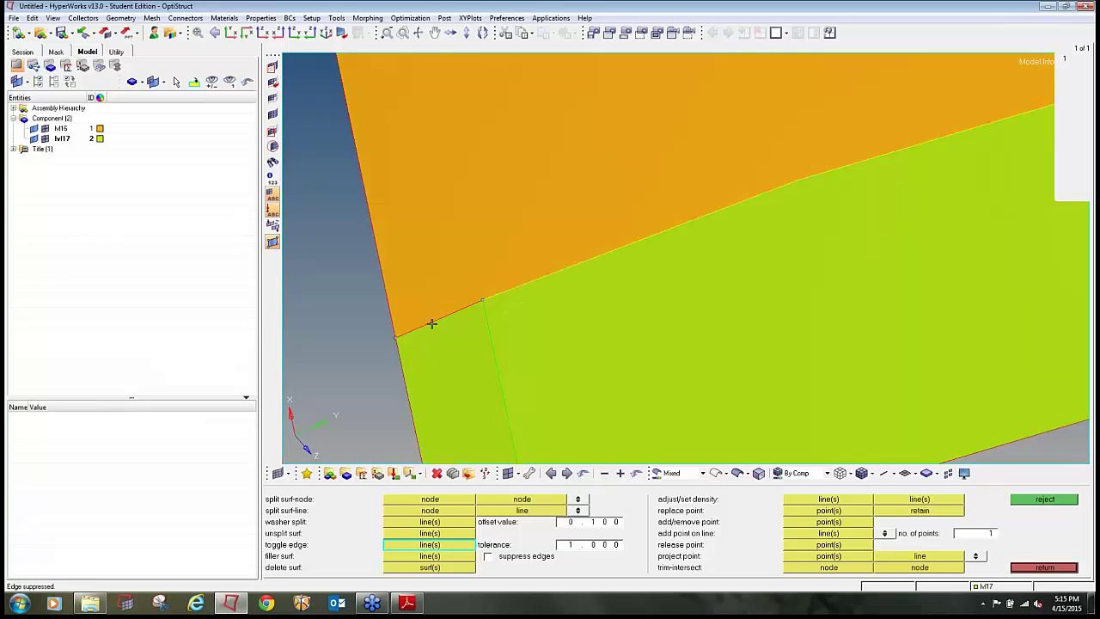
{"action": "left_click", "coordinate": [1045, 506]}
{"action": "left_click", "coordinate": [458, 322]}
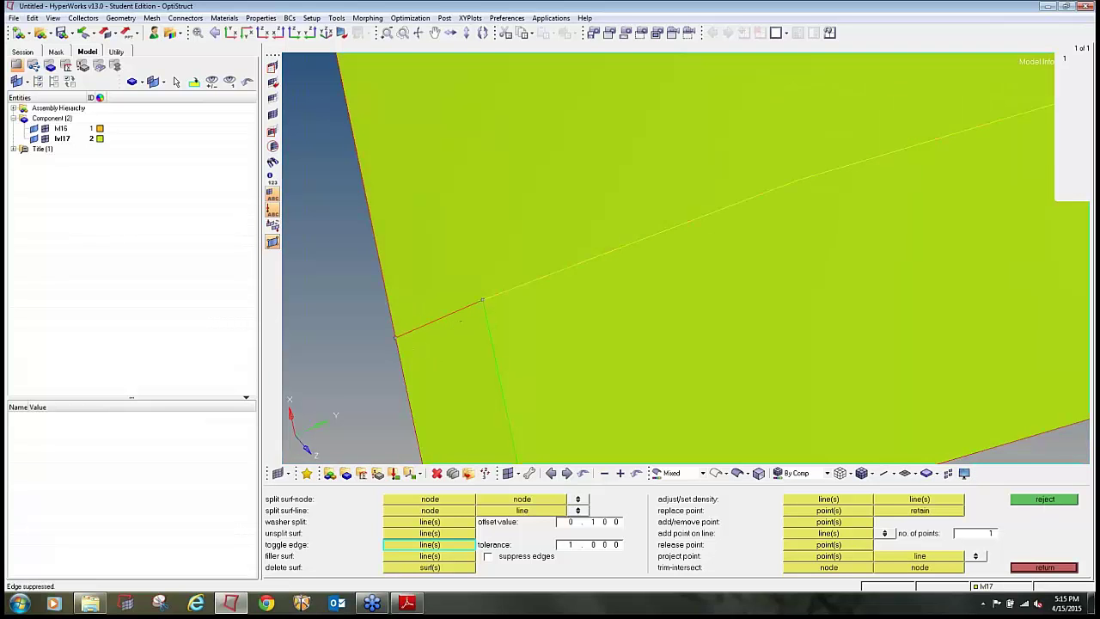
{"action": "left_click", "coordinate": [1066, 500]}
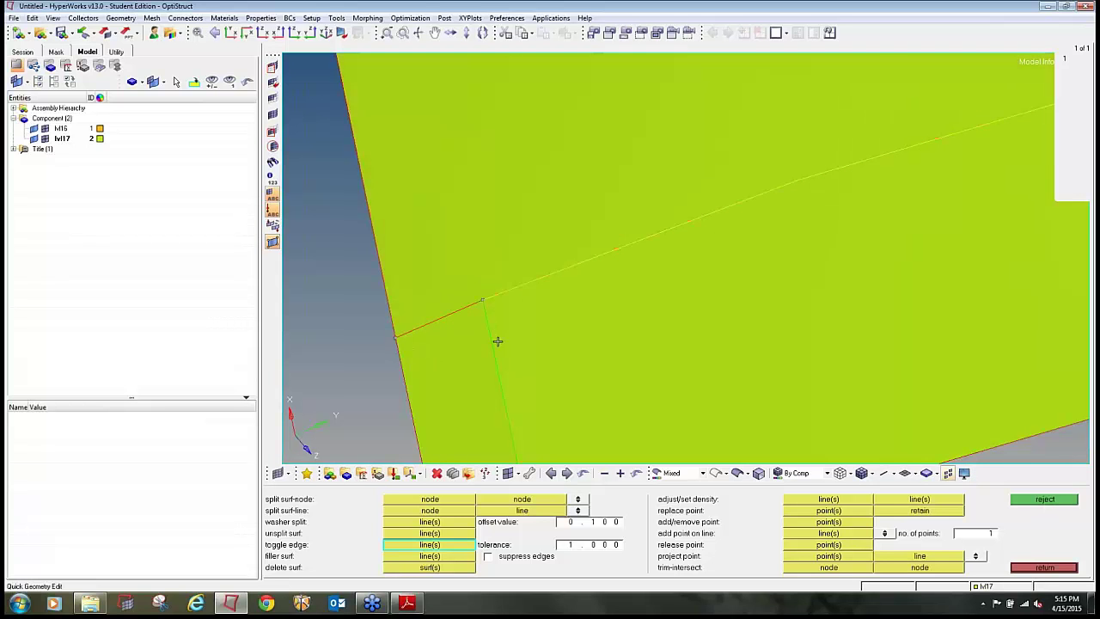
Try to stitch the short free edge between the seam junction and the skin's outer side boundary.
{"action": "left_click", "coordinate": [465, 309]}
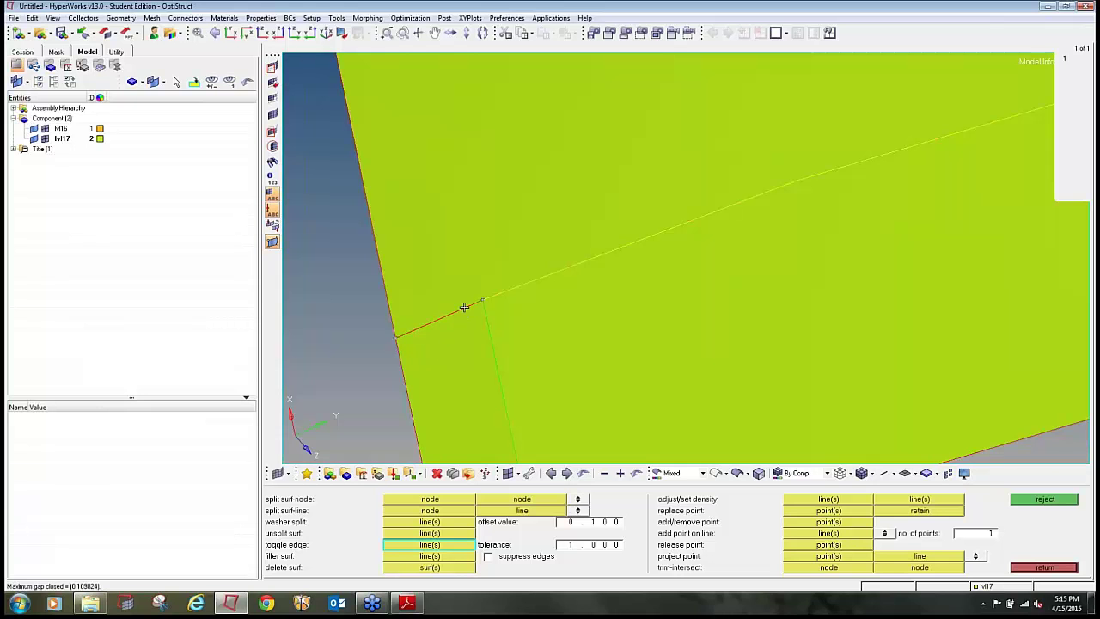
{"action": "scroll", "coordinate": [464, 309], "scroll_direction": "up", "scroll_amount": 5}
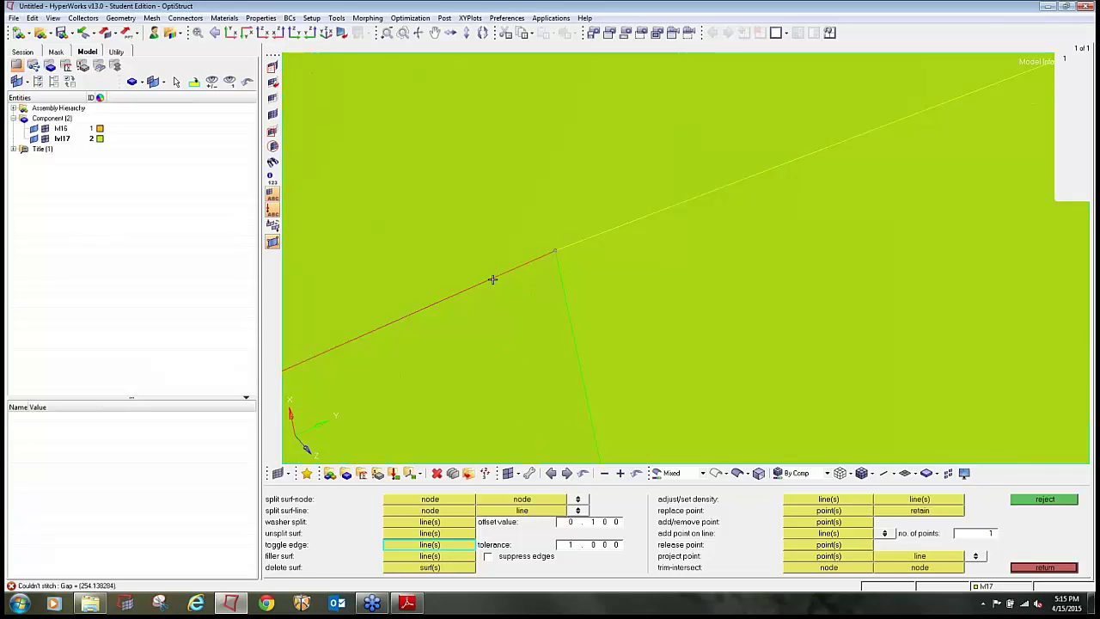
{"action": "scroll", "coordinate": [516, 303], "scroll_direction": "down", "scroll_amount": 2}
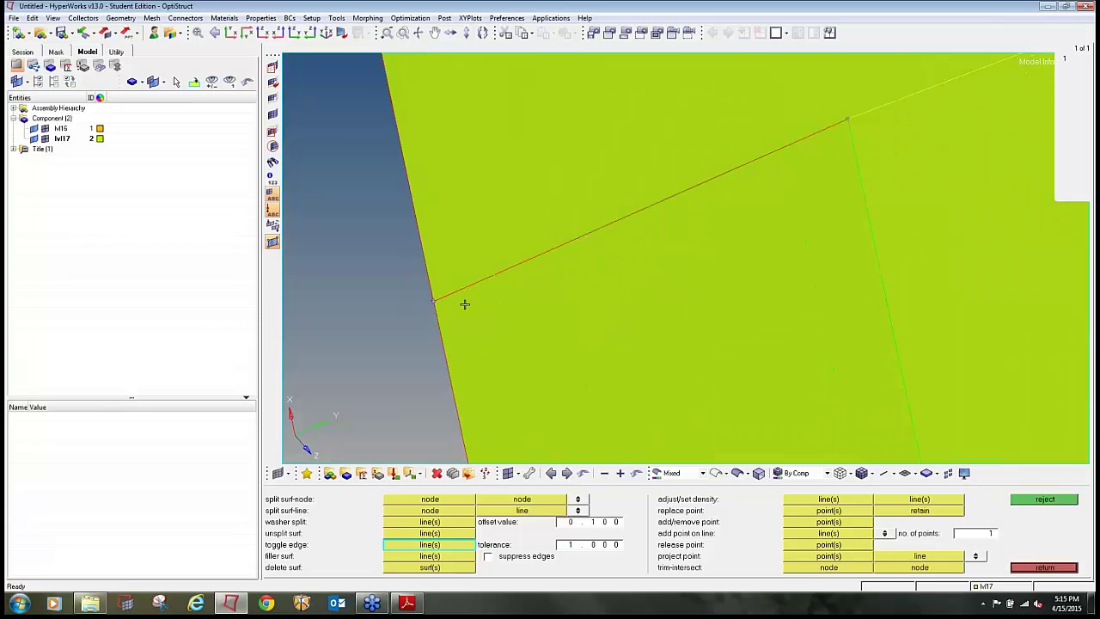
{"action": "left_click", "coordinate": [447, 277]}
{"action": "left_click", "coordinate": [448, 278]}
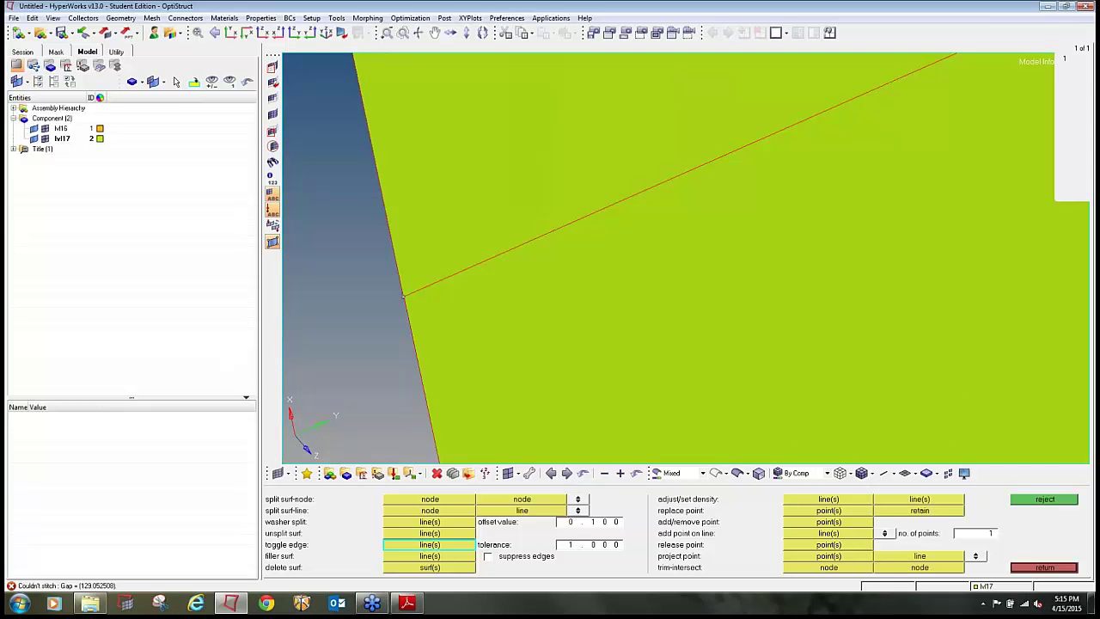
{"action": "scroll", "coordinate": [449, 278], "scroll_direction": "down", "scroll_amount": 3}
Suppress the interior edge running down from the junction and stitch the short free edge out to the skin's side boundary.
{"action": "left_click", "coordinate": [633, 265]}
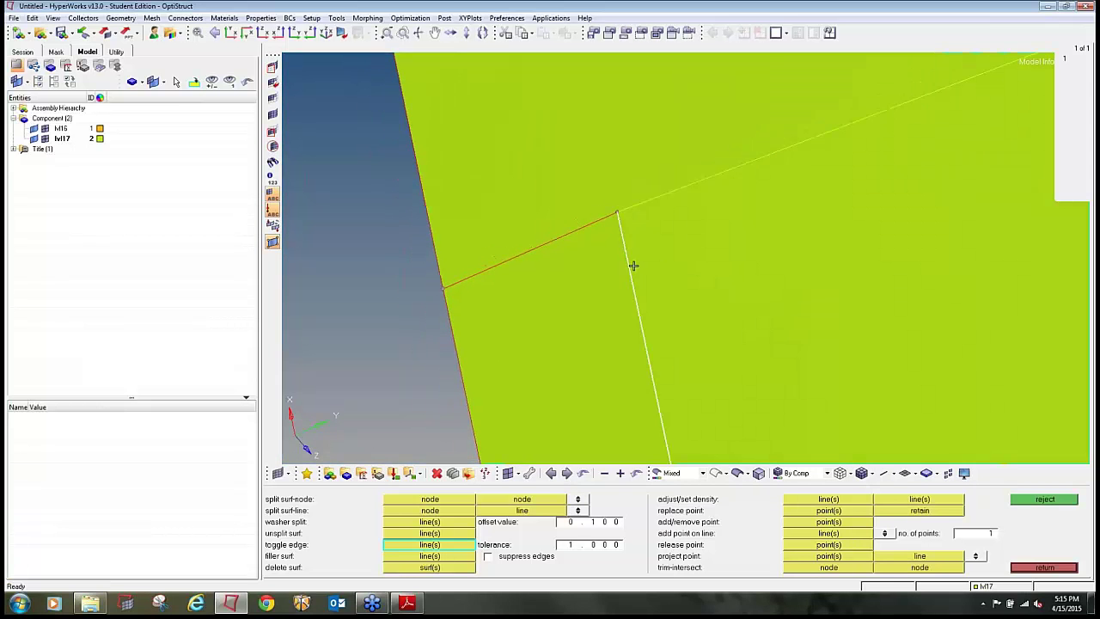
{"action": "left_click", "coordinate": [574, 232]}
{"action": "left_click", "coordinate": [575, 230]}
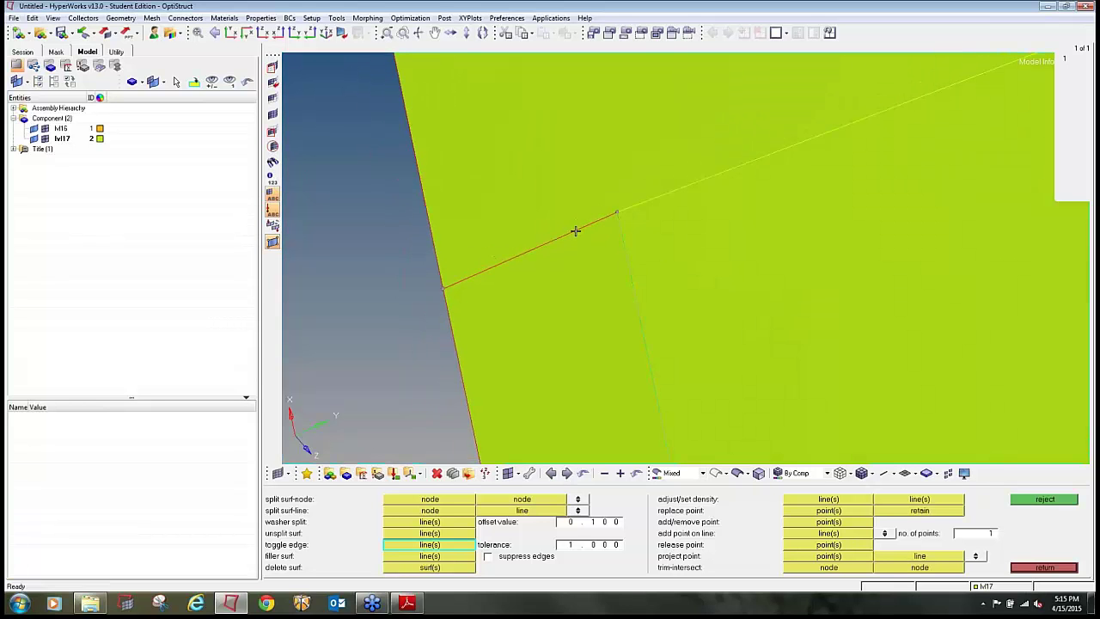
{"action": "left_click", "coordinate": [579, 229]}
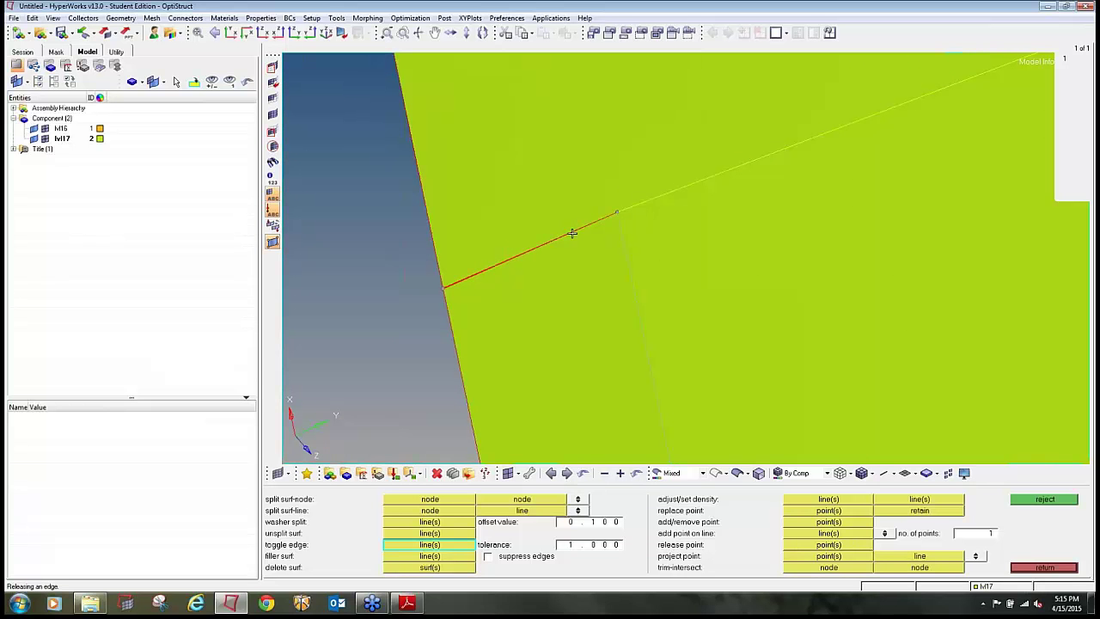
{"action": "left_click", "coordinate": [521, 252]}
{"action": "left_click", "coordinate": [521, 255]}
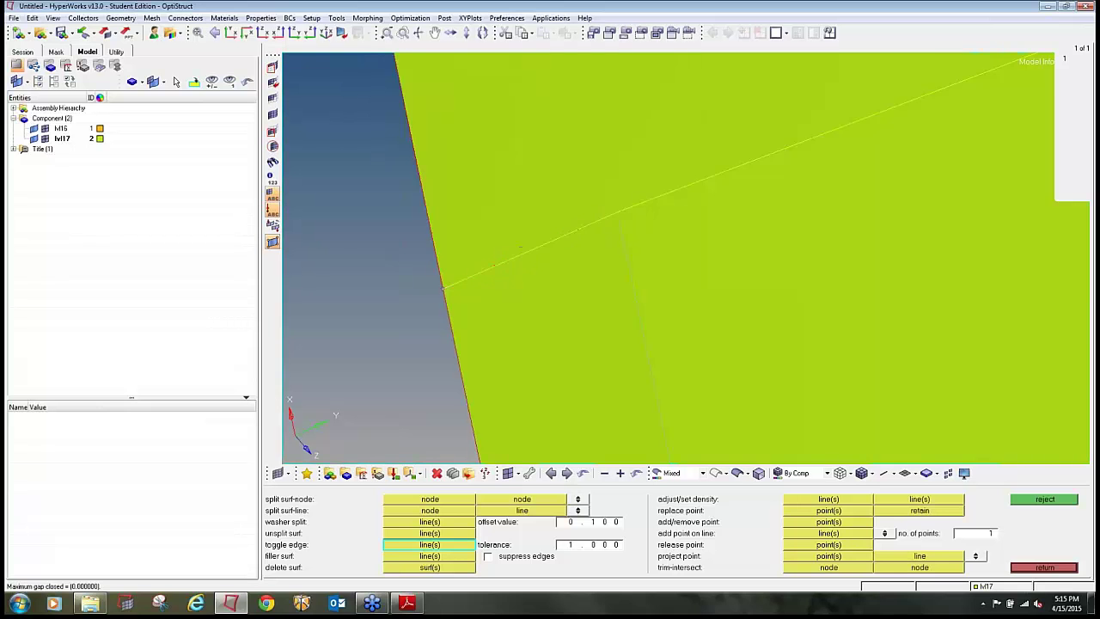
Release and restitch the long seam beside the inner panel, and stitch the crosswise edge from its far end to the side boundary.
{"action": "scroll", "coordinate": [522, 287], "scroll_direction": "down", "scroll_amount": 10, "text": "ctrl"}
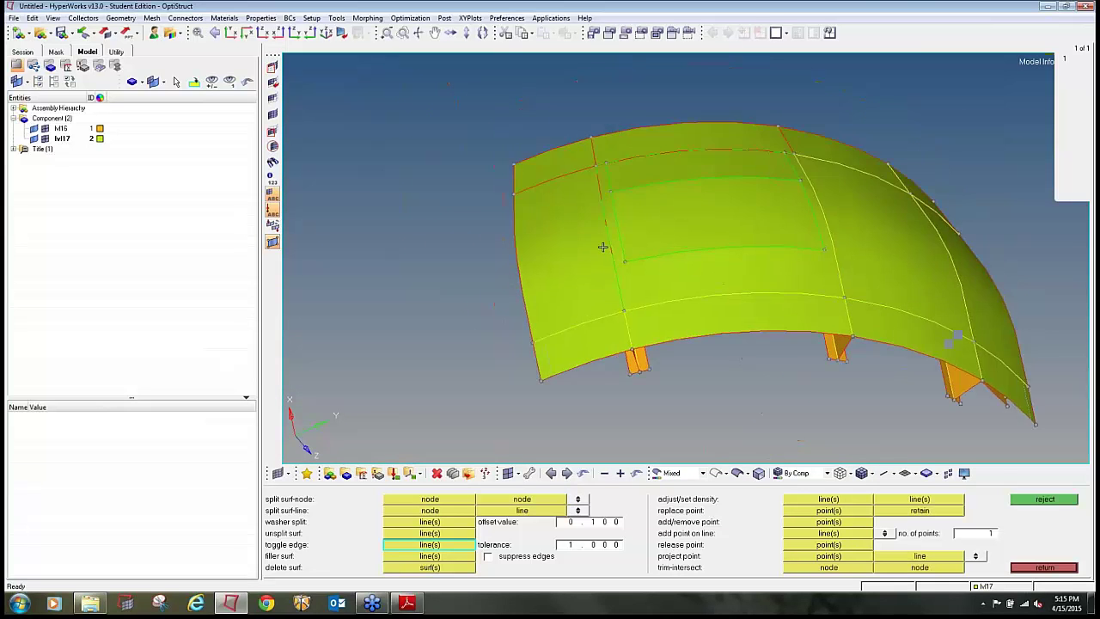
{"action": "scroll", "coordinate": [607, 243], "scroll_direction": "up", "scroll_amount": 5, "text": "ctrl"}
{"action": "left_click", "coordinate": [616, 237]}
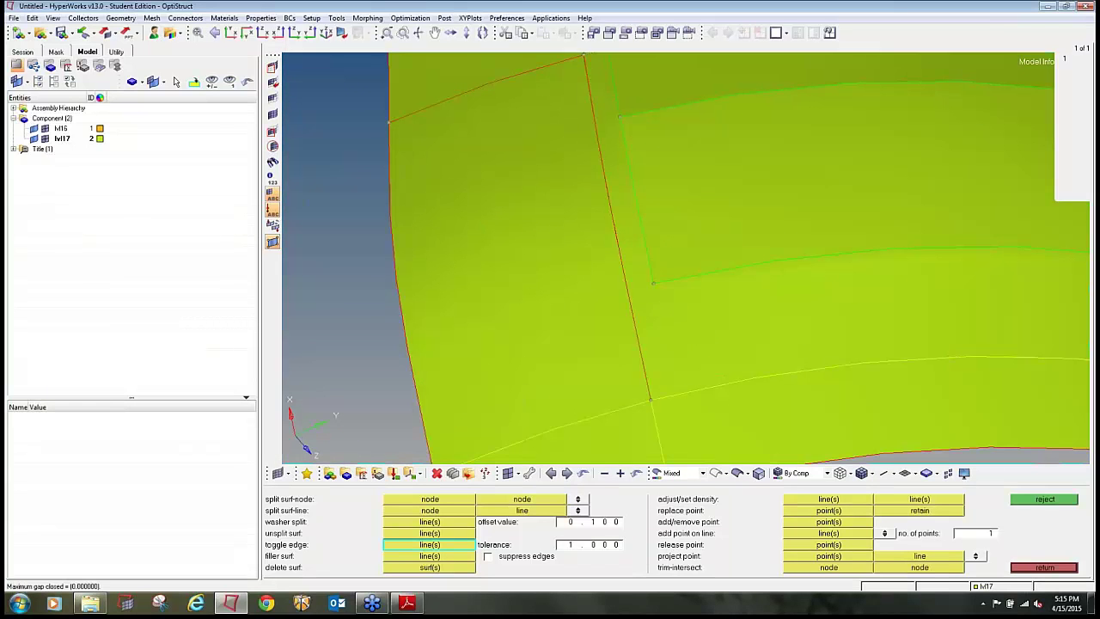
{"action": "left_click", "coordinate": [616, 249]}
{"action": "scroll", "coordinate": [589, 247], "scroll_direction": "down", "scroll_amount": 8, "text": "ctrl"}
{"action": "scroll", "coordinate": [597, 164], "scroll_direction": "up", "scroll_amount": 8, "text": "ctrl"}
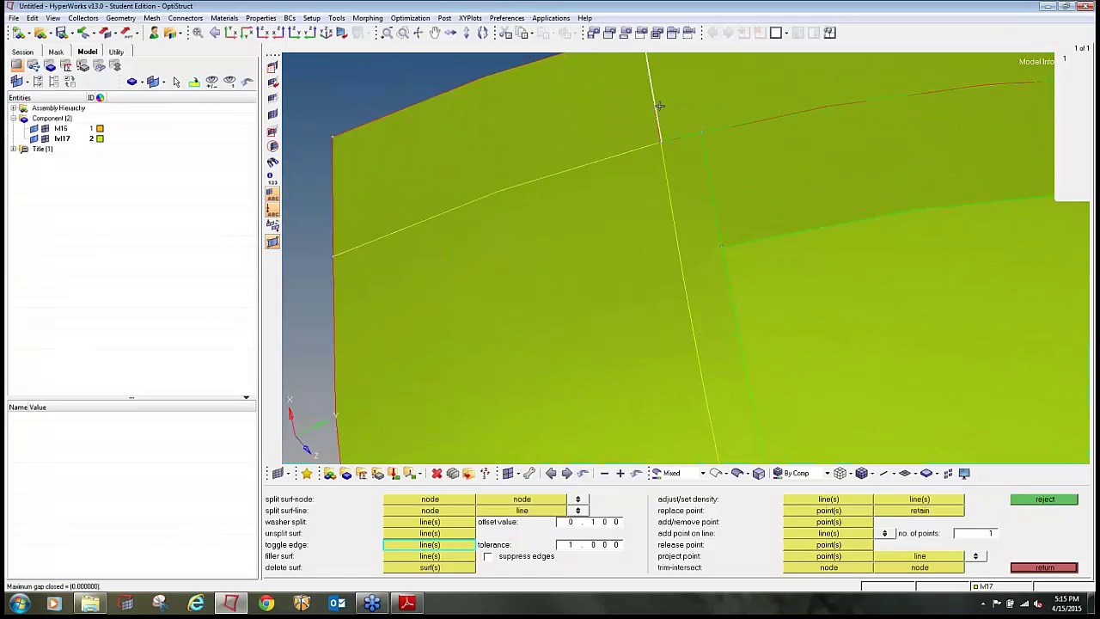
Stitch the short continuation of that seam out to the skin's far boundary, accepting the gap.
{"action": "left_click", "coordinate": [654, 111]}
{"action": "left_click", "coordinate": [654, 119]}
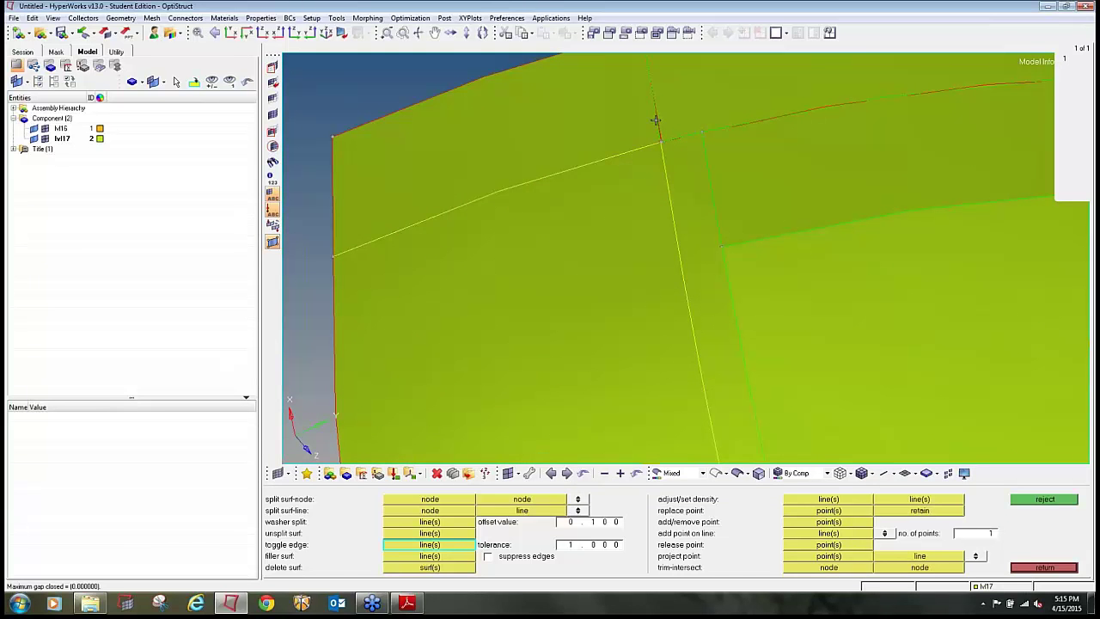
{"action": "left_click", "coordinate": [658, 120]}
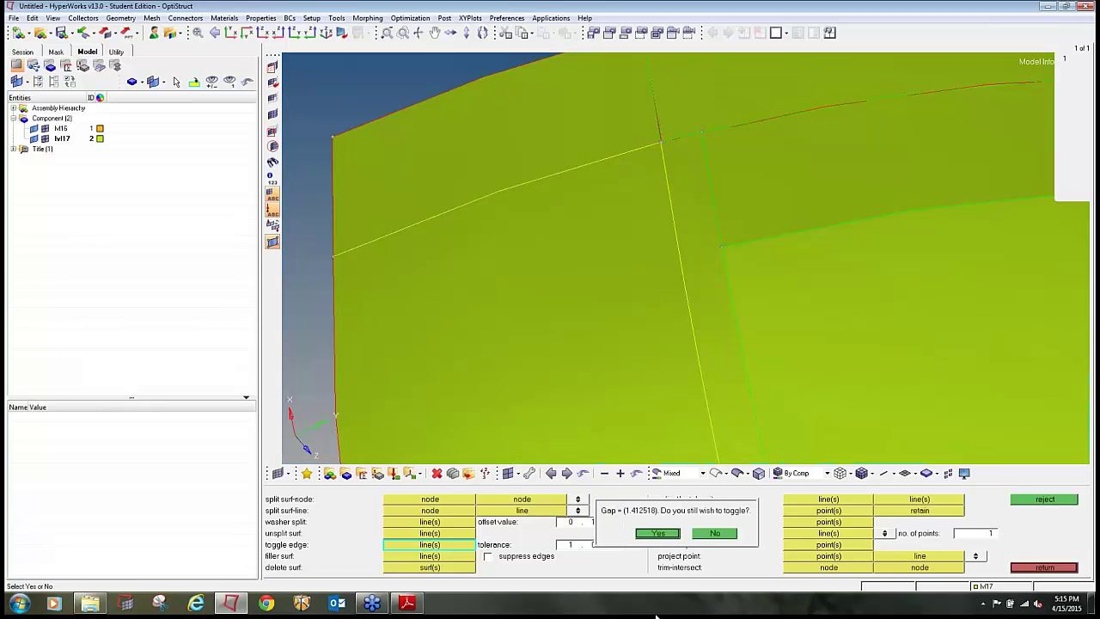
{"action": "left_click", "coordinate": [658, 533]}
Release and suppress the short edge linking the inner panel's near corner to the broken crosswise seam.
{"action": "left_click_drag", "start_coordinate": [662, 204], "coordinate": [528, 313], "text": "ctrl"}
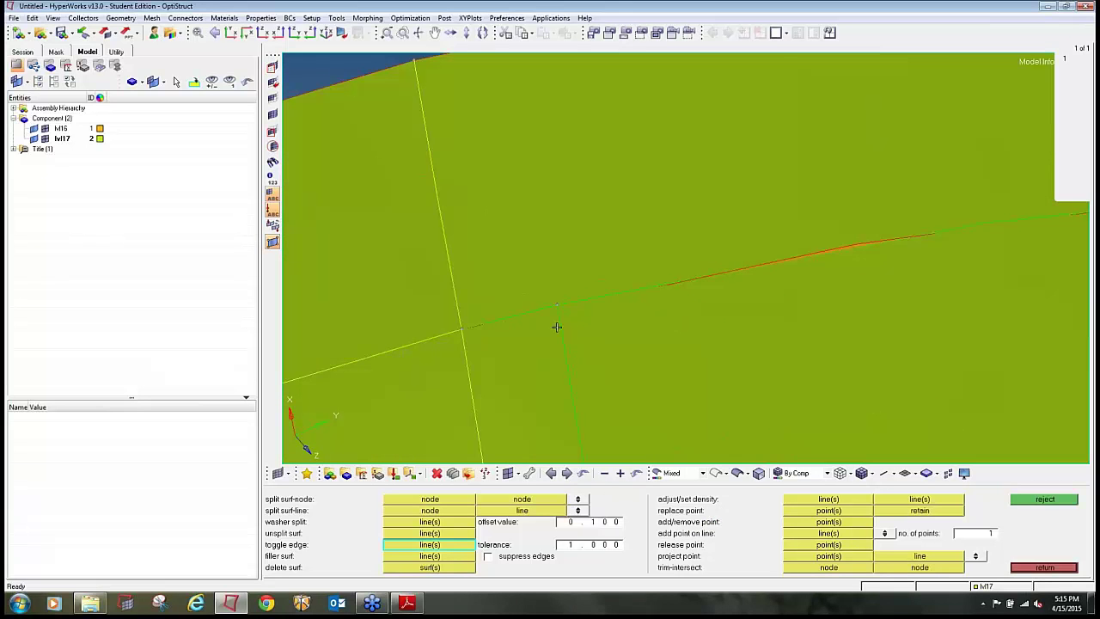
{"action": "scroll", "coordinate": [557, 326], "scroll_direction": "down", "scroll_amount": 3}
{"action": "left_click", "coordinate": [559, 334]}
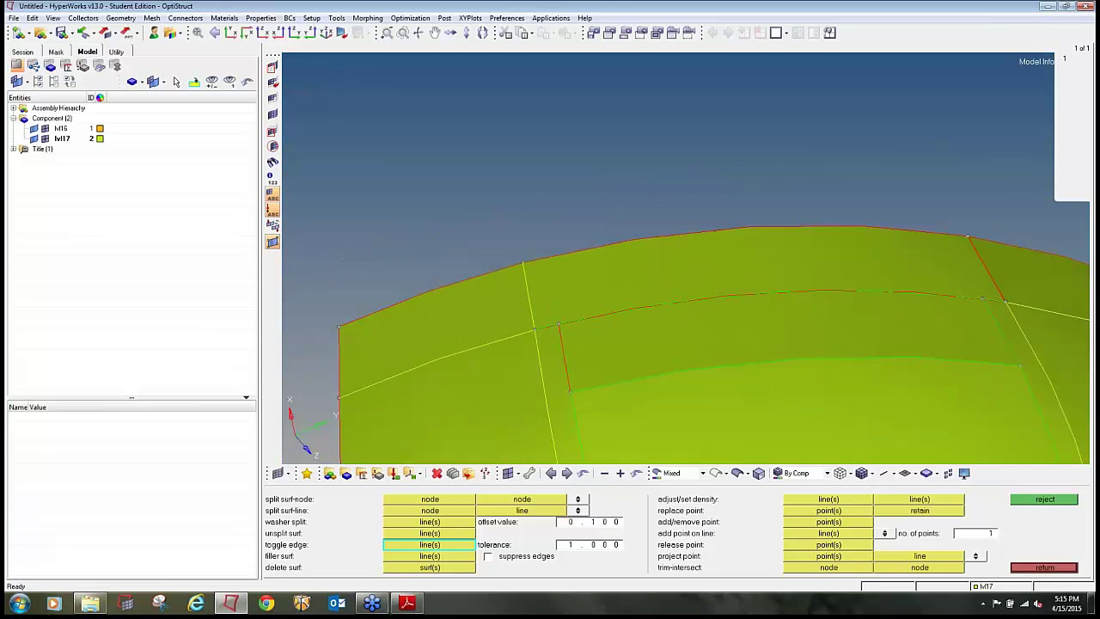
{"action": "scroll", "coordinate": [550, 326], "scroll_direction": "up", "scroll_amount": 2}
{"action": "scroll", "coordinate": [550, 329], "scroll_direction": "down", "scroll_amount": 4}
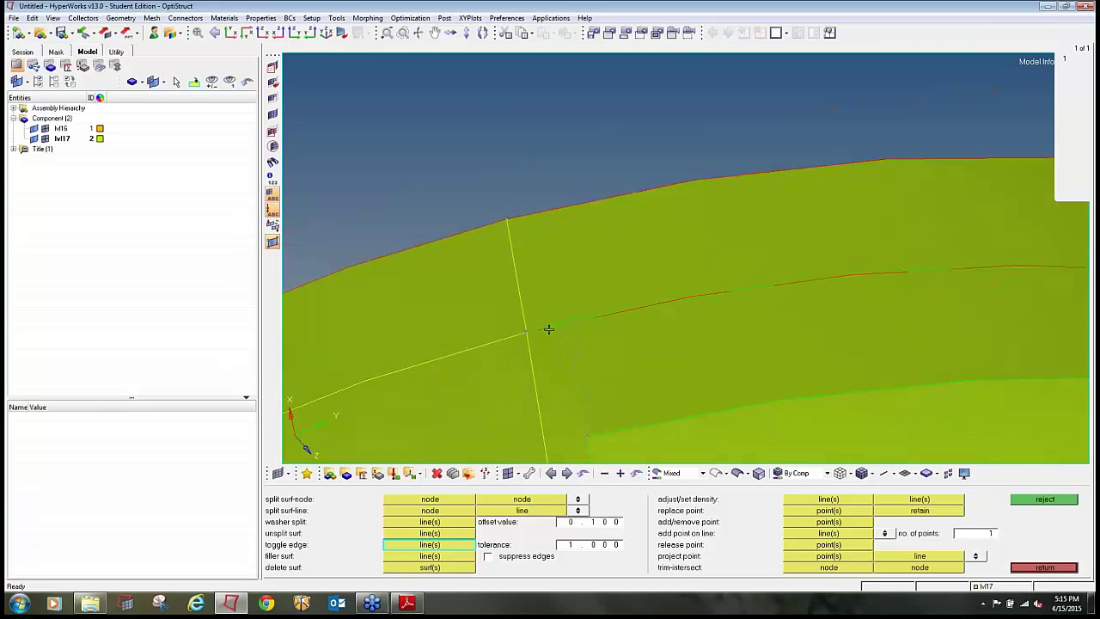
Stitch the broken crosswise seam that runs between the two long seams beyond the inner panel.
{"action": "mouse_move", "coordinate": [553, 351]}
{"action": "left_mouse_down", "text": "ctrl"}
{"action": "mouse_move", "coordinate": [607, 283]}
{"action": "mouse_move", "coordinate": [604, 224]}
{"action": "mouse_move", "coordinate": [481, 172]}
{"action": "mouse_move", "coordinate": [538, 226]}
{"action": "mouse_move", "coordinate": [661, 180]}
{"action": "mouse_move", "coordinate": [662, 214]}
{"action": "mouse_move", "coordinate": [555, 342]}
{"action": "left_mouse_up", "text": "ctrl"}
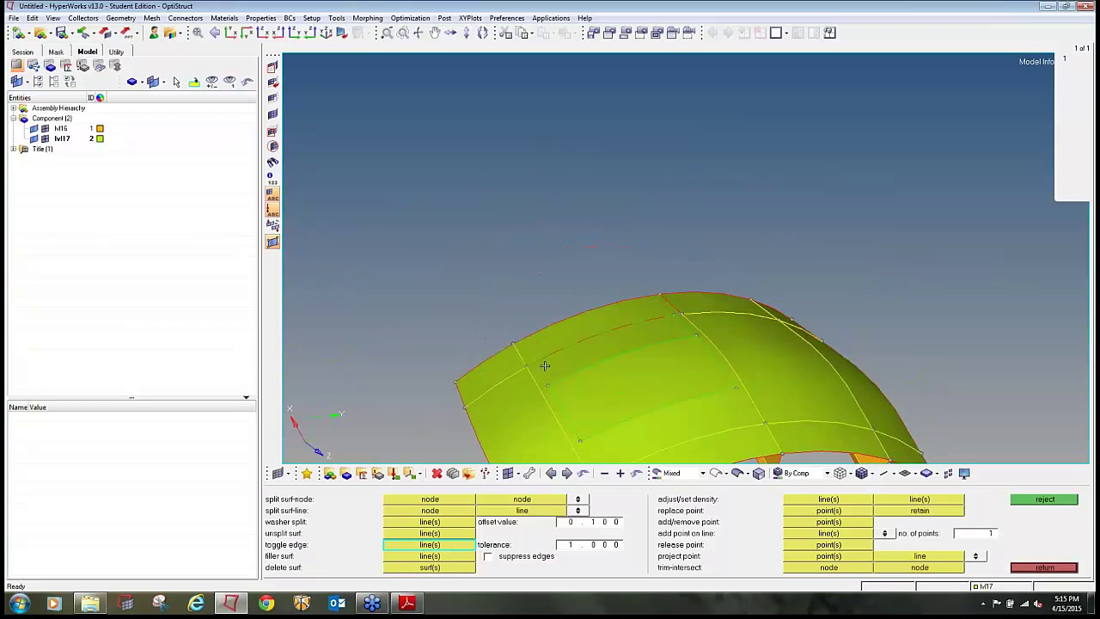
{"action": "scroll", "coordinate": [554, 342], "scroll_direction": "up", "scroll_amount": 4}
{"action": "left_click", "coordinate": [554, 340]}
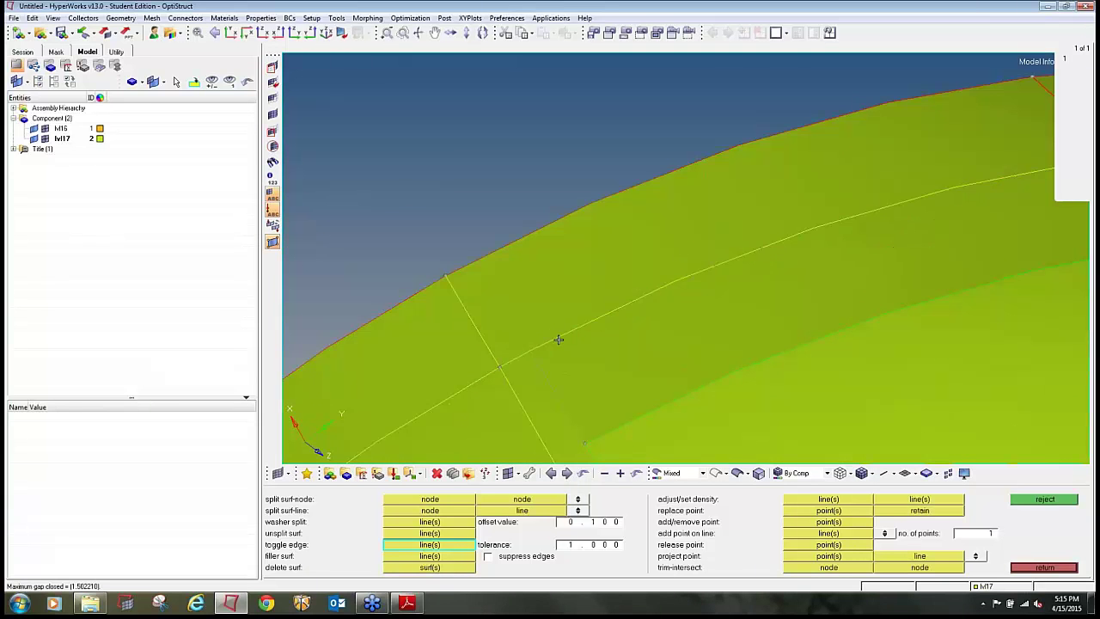
{"action": "scroll", "coordinate": [674, 334], "scroll_direction": "down", "scroll_amount": 3, "text": "ctrl"}
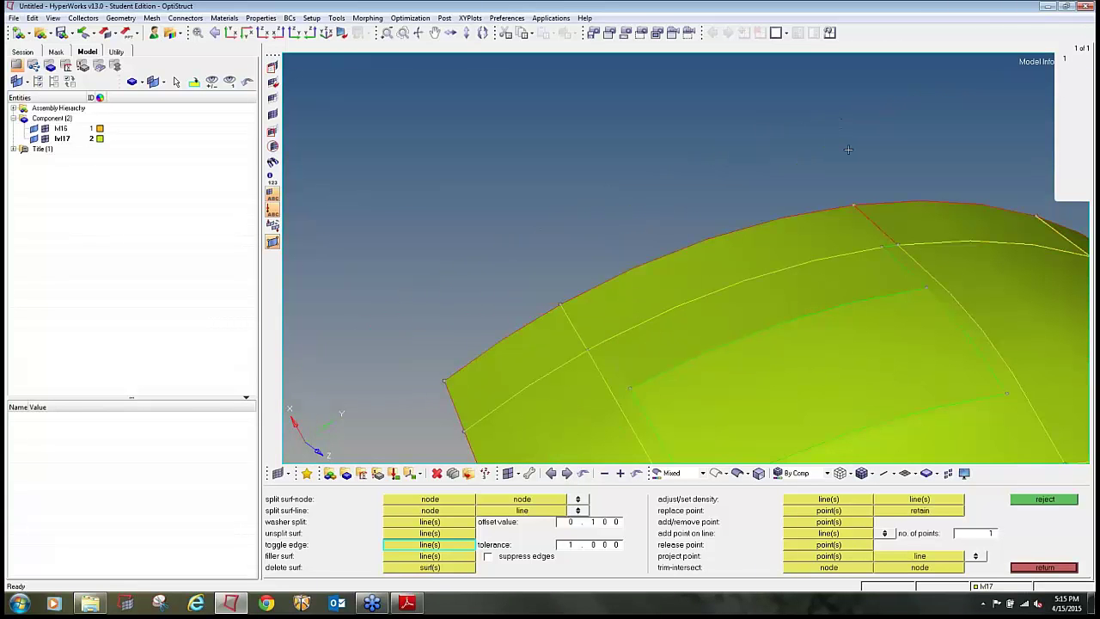
Stitch the short edge from the next seam junction to the far boundary and the small segment beside that junction, accepting the gaps.
{"action": "left_click_drag", "start_coordinate": [848, 149], "coordinate": [880, 232], "text": "ctrl"}
{"action": "left_click", "coordinate": [880, 249]}
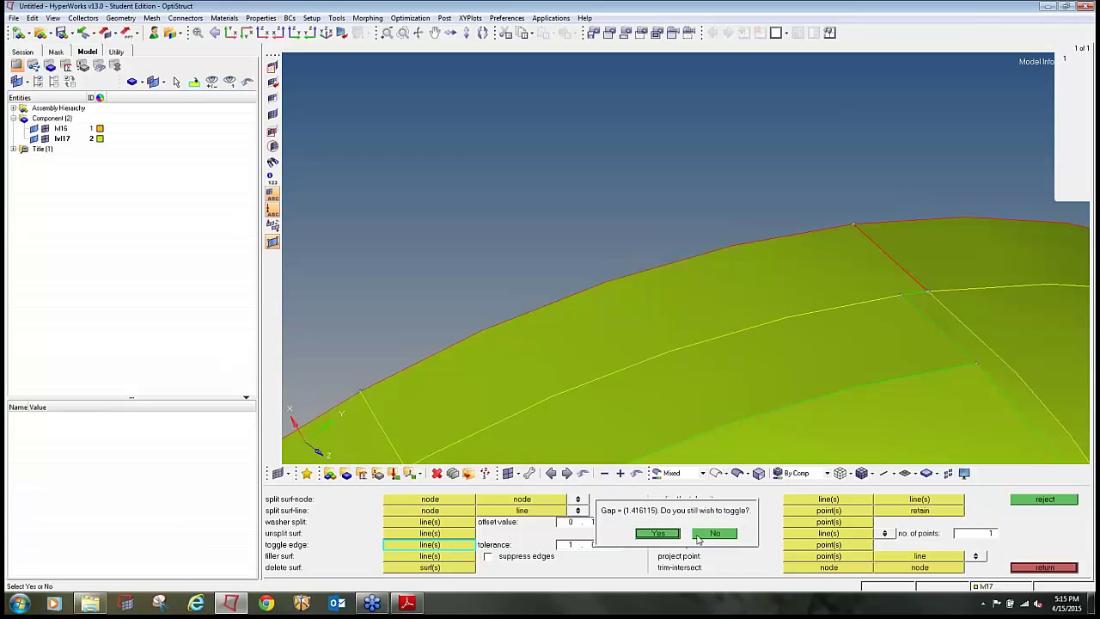
{"action": "left_click", "coordinate": [661, 533]}
{"action": "scroll", "coordinate": [916, 283], "scroll_direction": "up", "scroll_amount": 3, "text": "ctrl"}
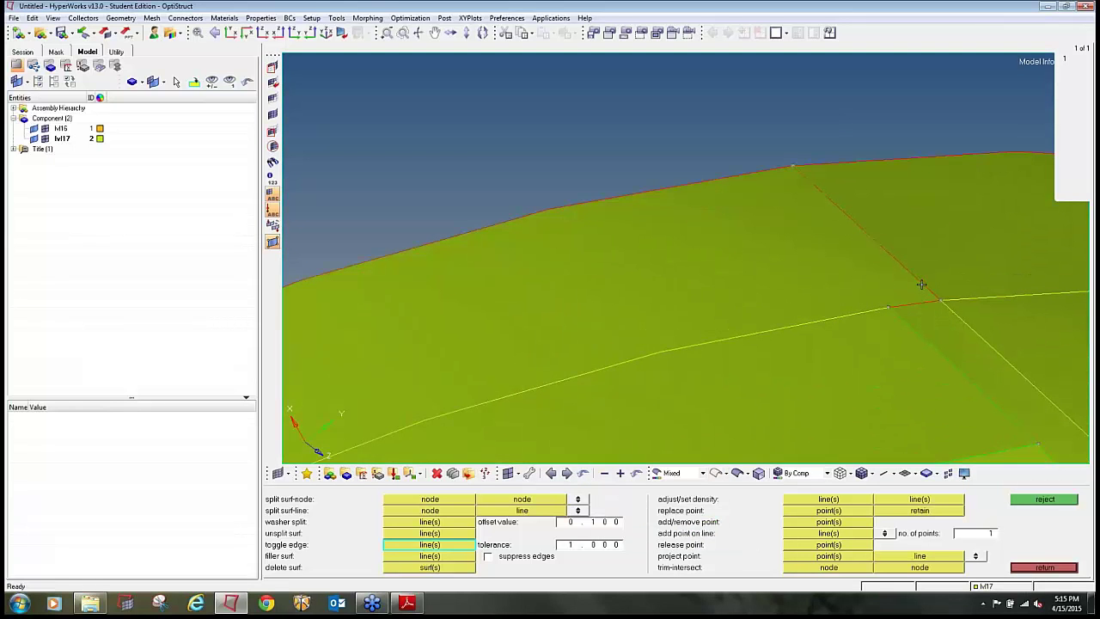
{"action": "left_click", "coordinate": [922, 282]}
{"action": "left_click", "coordinate": [653, 537]}
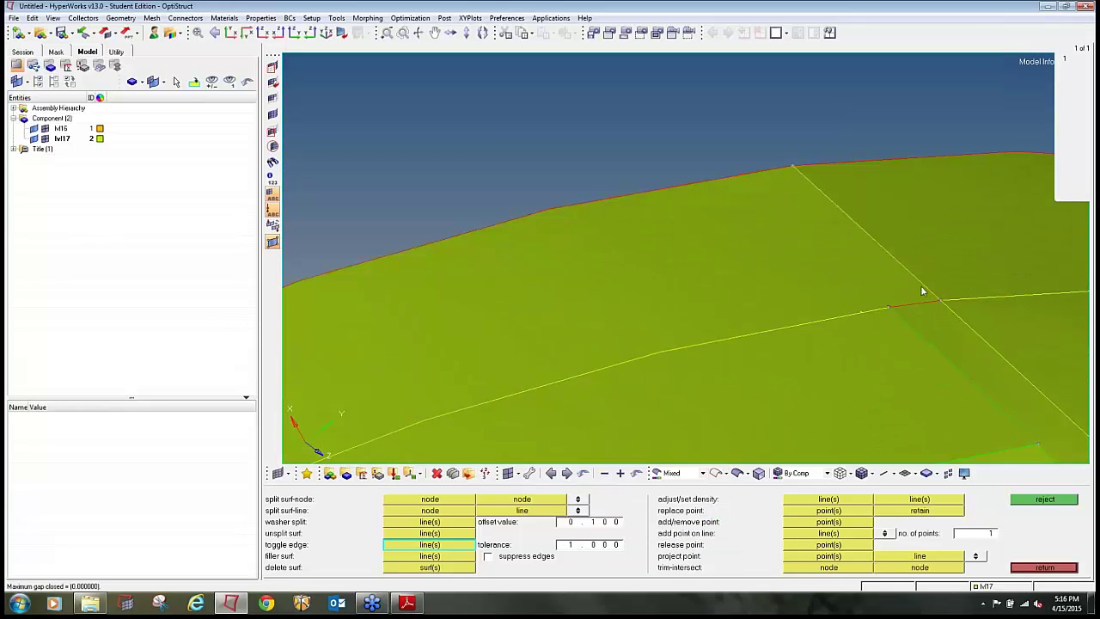
{"action": "left_click", "coordinate": [919, 308]}
Suppress the edges outlining the inner panel and its remaining short link to the crosswise seam.
{"action": "left_click_drag", "start_coordinate": [893, 338], "coordinate": [922, 327], "text": "ctrl"}
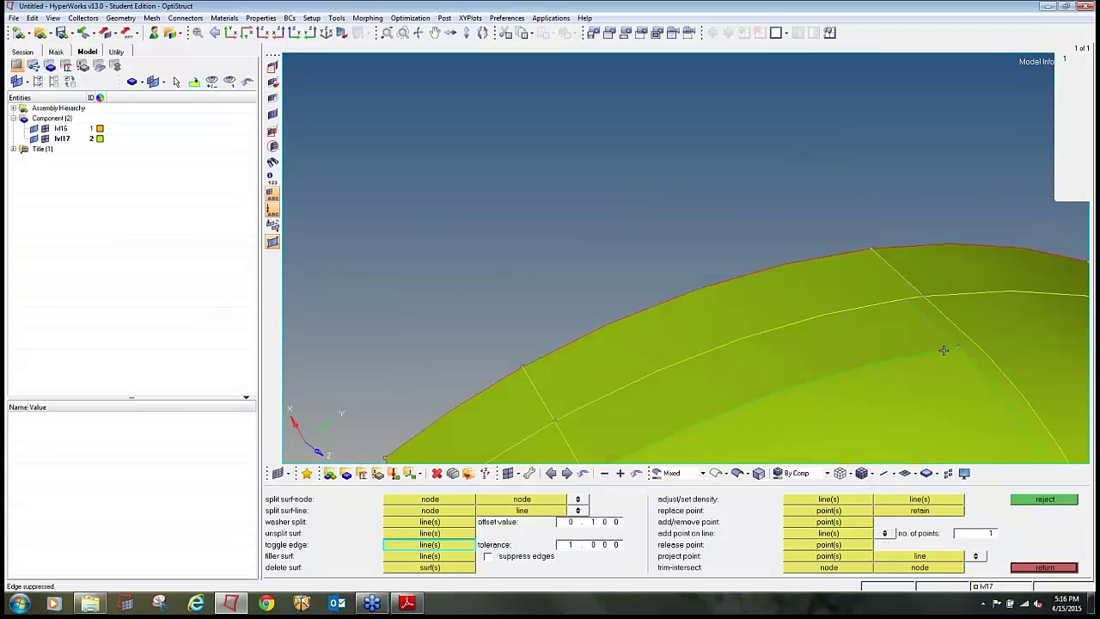
{"action": "left_click", "coordinate": [946, 347]}
{"action": "scroll", "coordinate": [921, 325], "scroll_direction": "down", "scroll_amount": 5, "text": "ctrl"}
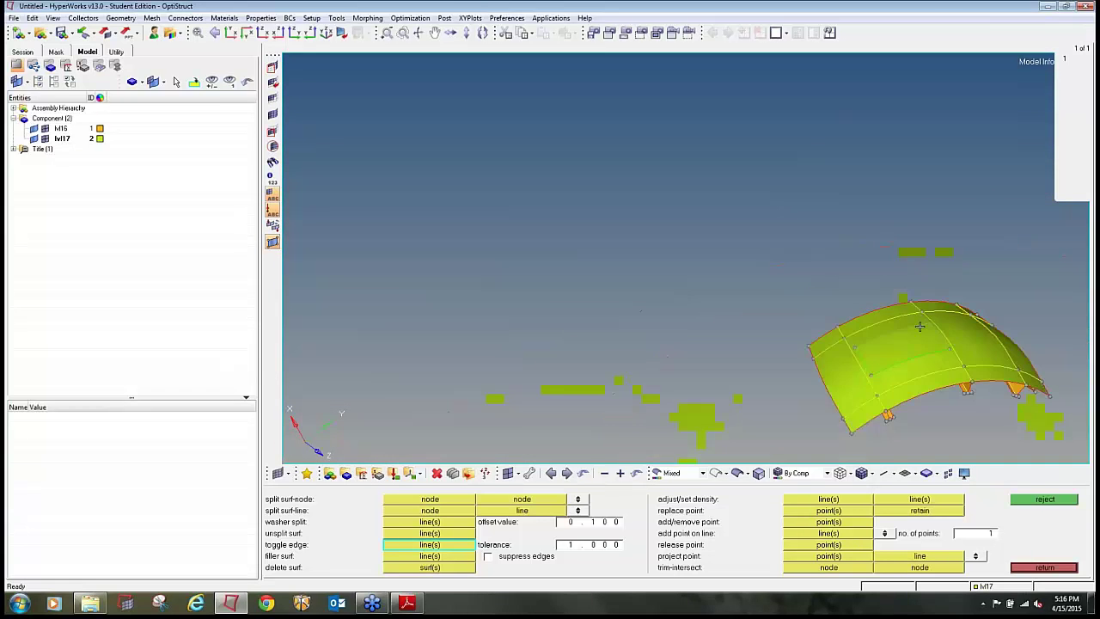
{"action": "scroll", "coordinate": [905, 366], "scroll_direction": "up", "scroll_amount": 3, "text": "ctrl"}
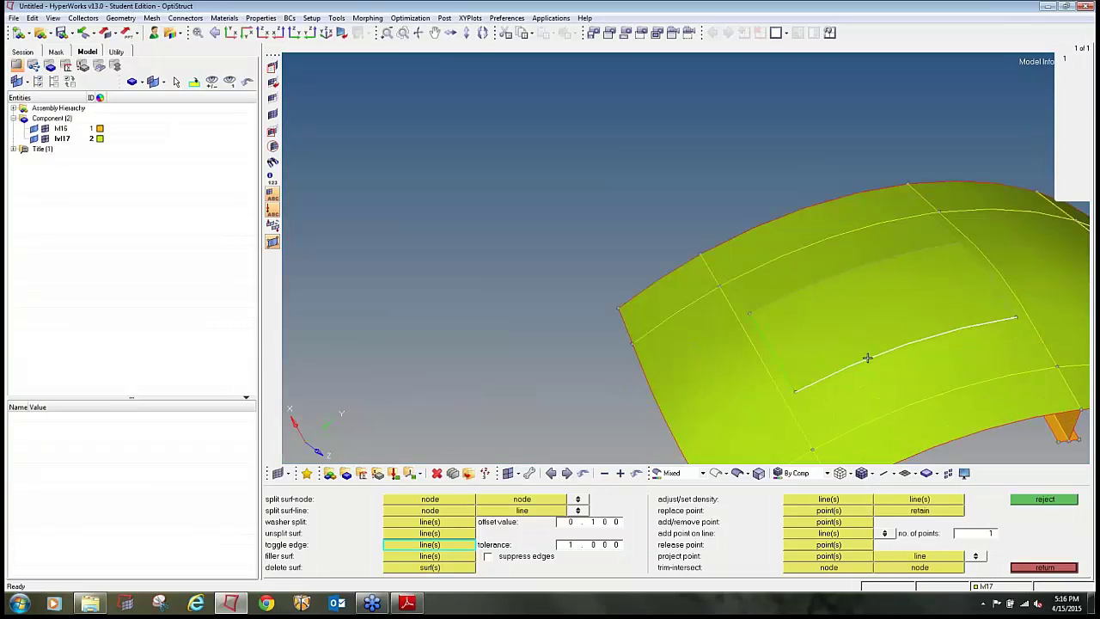
{"action": "scroll", "coordinate": [608, 213], "scroll_direction": "down", "scroll_amount": 2, "text": "ctrl"}
Stitch the open end edge of a stiffener on the skin's underside to the crossing stiffener, accepting the gap.
{"action": "left_click_drag", "start_coordinate": [789, 363], "coordinate": [862, 240], "text": "ctrl"}
{"action": "scroll", "coordinate": [859, 237], "scroll_direction": "up", "scroll_amount": 4}
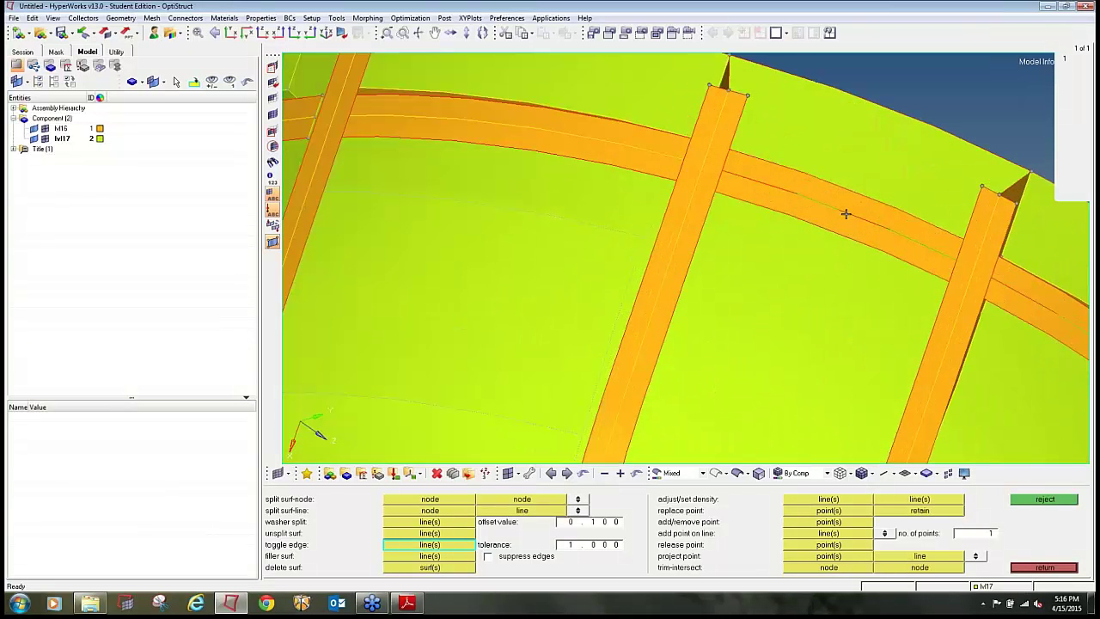
{"action": "key", "text": "f"}
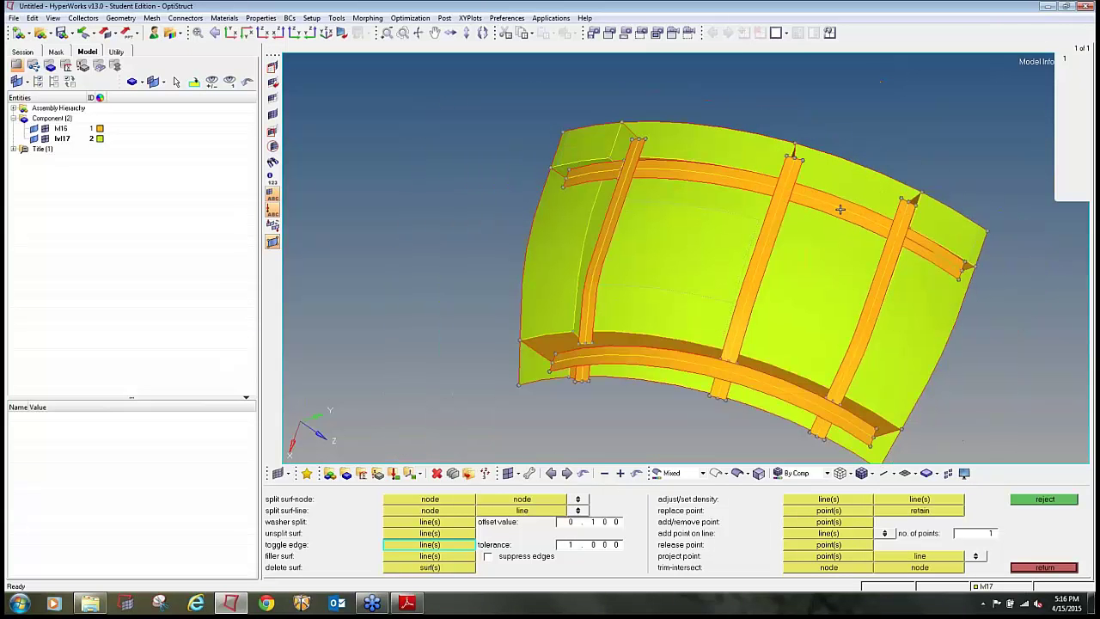
{"action": "scroll", "coordinate": [717, 237], "scroll_direction": "up", "scroll_amount": 4}
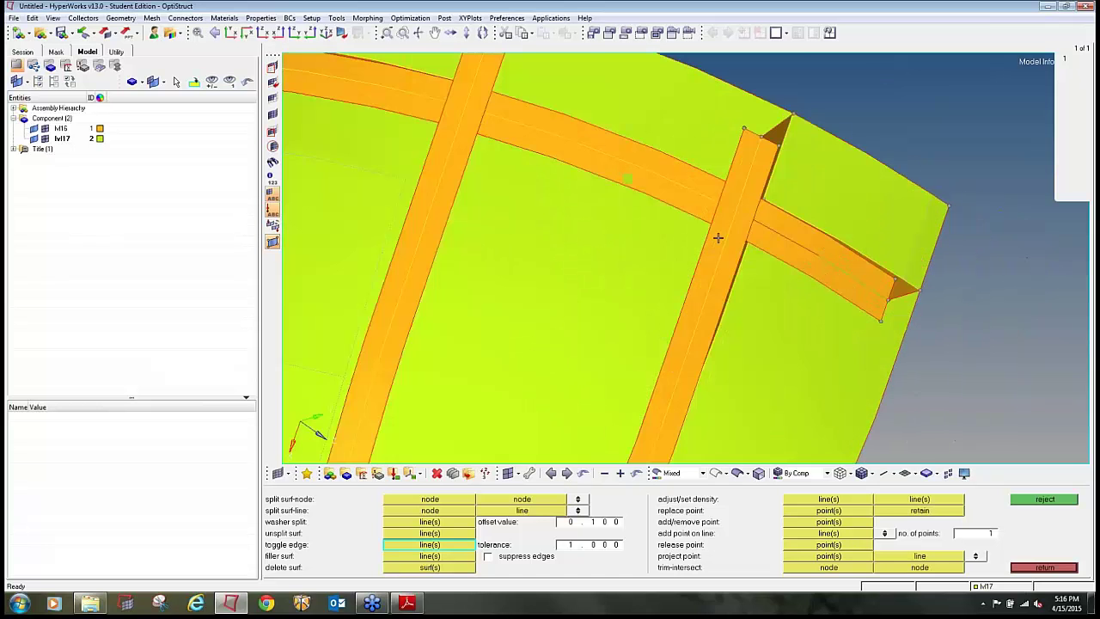
{"action": "left_click", "coordinate": [776, 234]}
{"action": "left_click_drag", "start_coordinate": [685, 257], "coordinate": [641, 240], "text": "ctrl"}
{"action": "scroll", "coordinate": [612, 142], "scroll_direction": "up", "scroll_amount": 5}
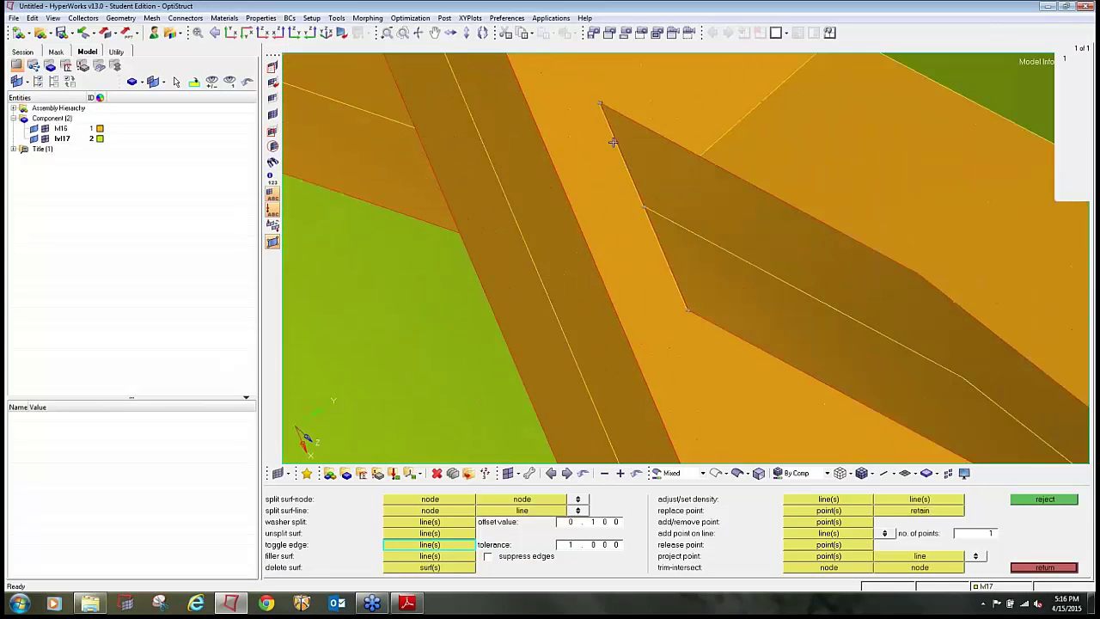
{"action": "scroll", "coordinate": [620, 149], "scroll_direction": "up", "scroll_amount": 2}
{"action": "left_click_drag", "start_coordinate": [622, 140], "coordinate": [655, 197], "text": "ctrl"}
{"action": "left_click", "coordinate": [658, 201]}
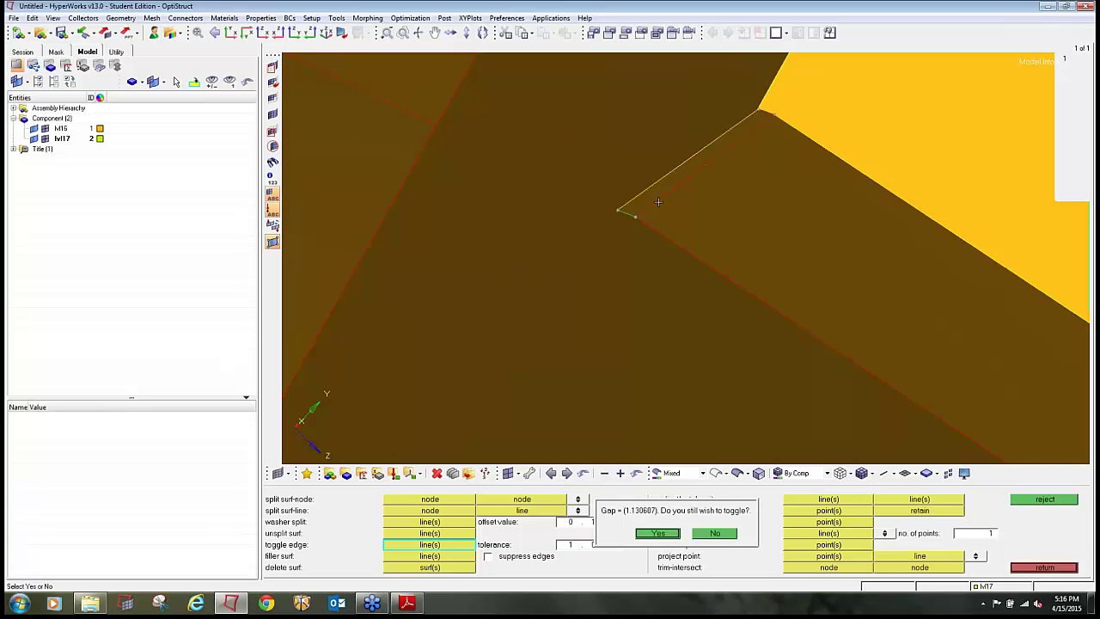
{"action": "left_click", "coordinate": [658, 533]}
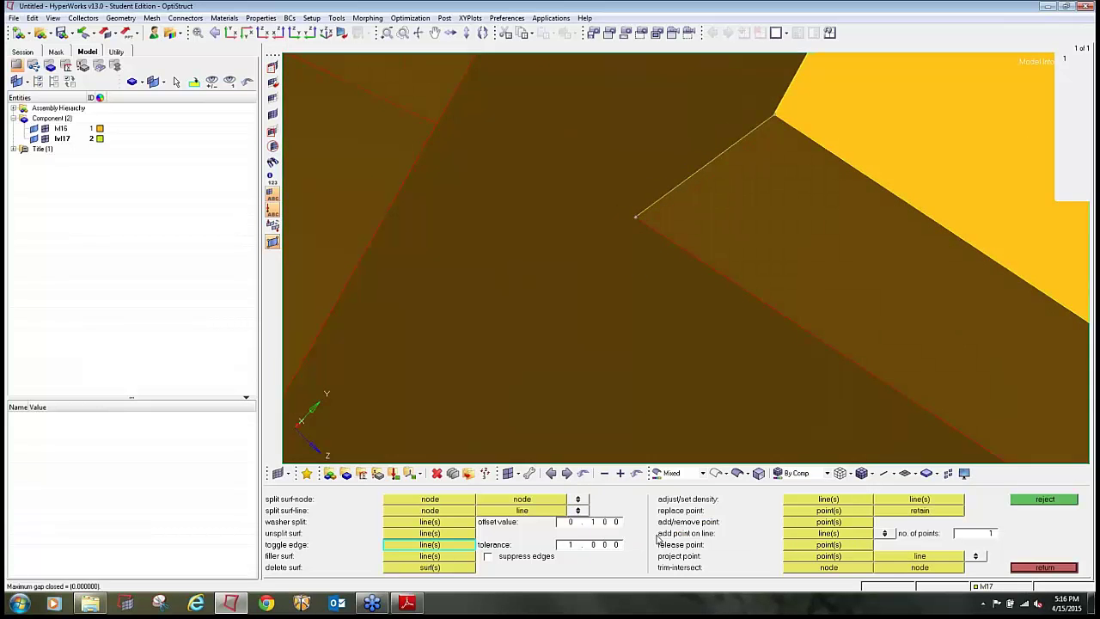
Examine the skin and stiffeners from several sides for remaining disconnected edges.
{"action": "left_click_drag", "start_coordinate": [601, 361], "coordinate": [693, 336], "text": "ctrl"}
{"action": "scroll", "coordinate": [657, 392], "scroll_direction": "up", "scroll_amount": 6, "text": "ctrl"}
{"action": "left_click_drag", "start_coordinate": [712, 415], "coordinate": [722, 335], "text": "ctrl"}
{"action": "scroll", "coordinate": [625, 340], "scroll_direction": "down", "scroll_amount": 5, "text": "ctrl"}
{"action": "scroll", "coordinate": [608, 320], "scroll_direction": "up", "scroll_amount": 5, "text": "ctrl"}
{"action": "scroll", "coordinate": [608, 322], "scroll_direction": "up", "scroll_amount": 2, "text": "ctrl"}
{"action": "scroll", "coordinate": [606, 324], "scroll_direction": "down", "scroll_amount": 5, "text": "ctrl"}
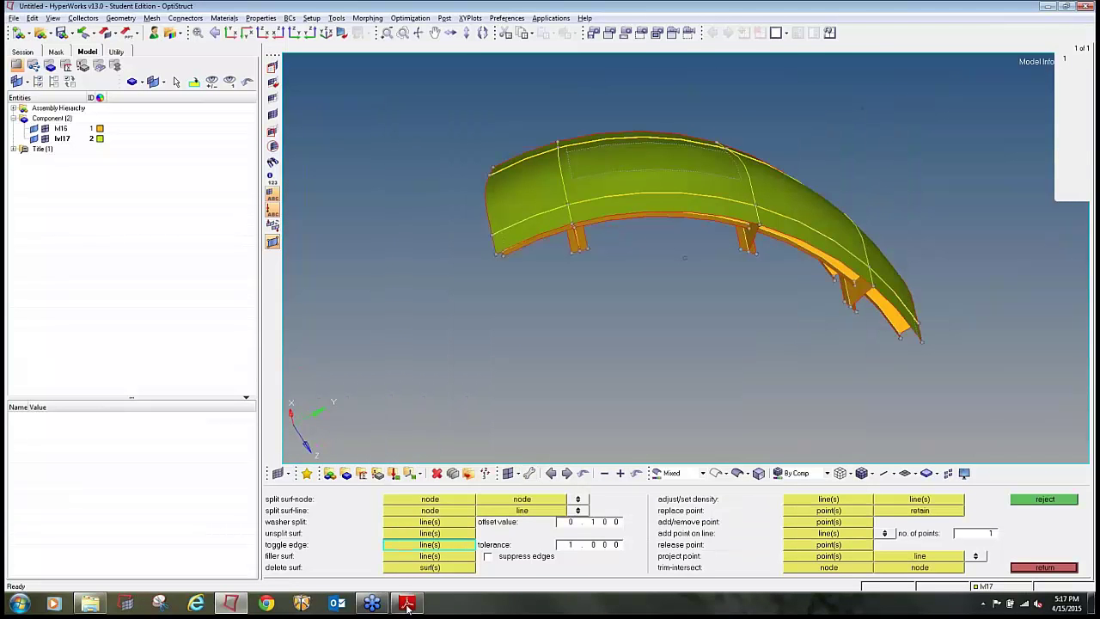
Check the bulkhead problem definition in Adobe Reader, return to HyperWorks and rename the green skin component as Hull.
{"action": "left_click", "coordinate": [407, 603]}
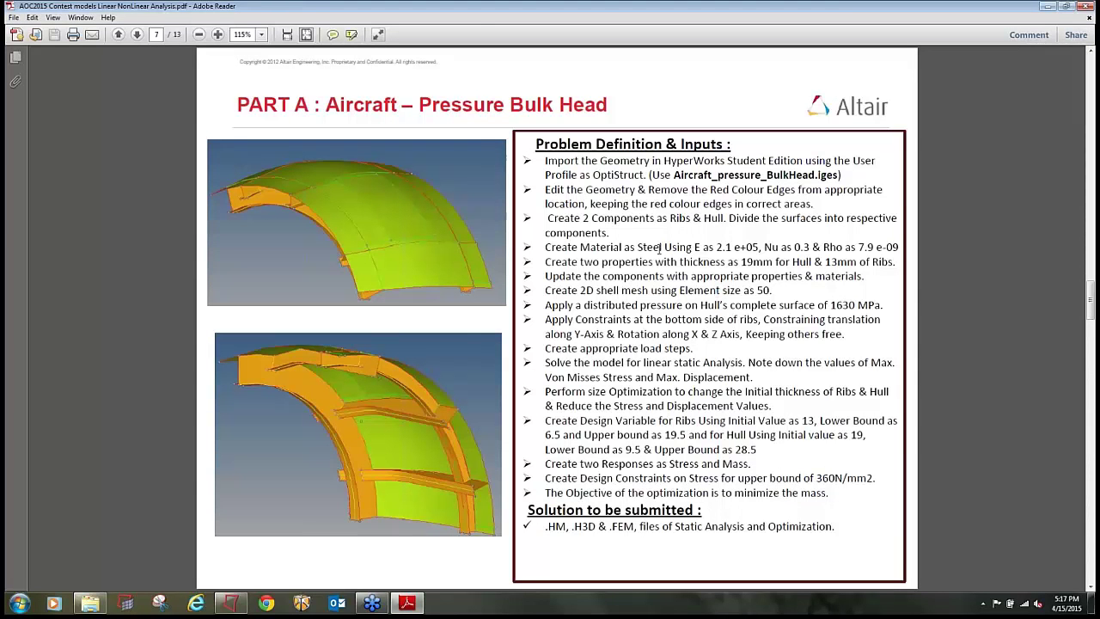
{"action": "left_click", "coordinate": [230, 603]}
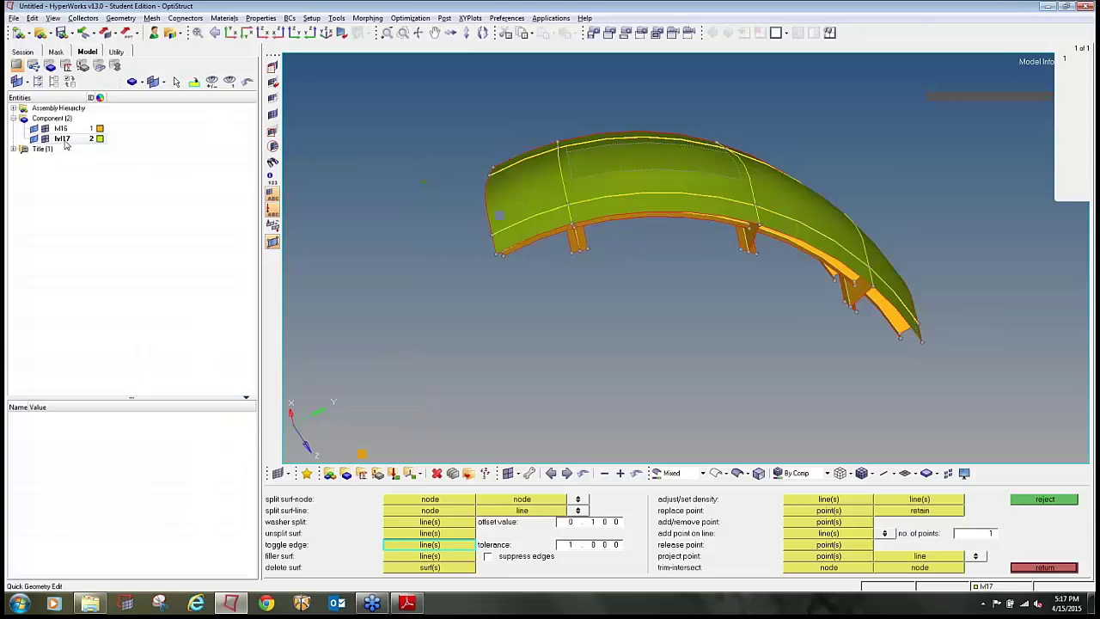
{"action": "right_click", "coordinate": [62, 142]}
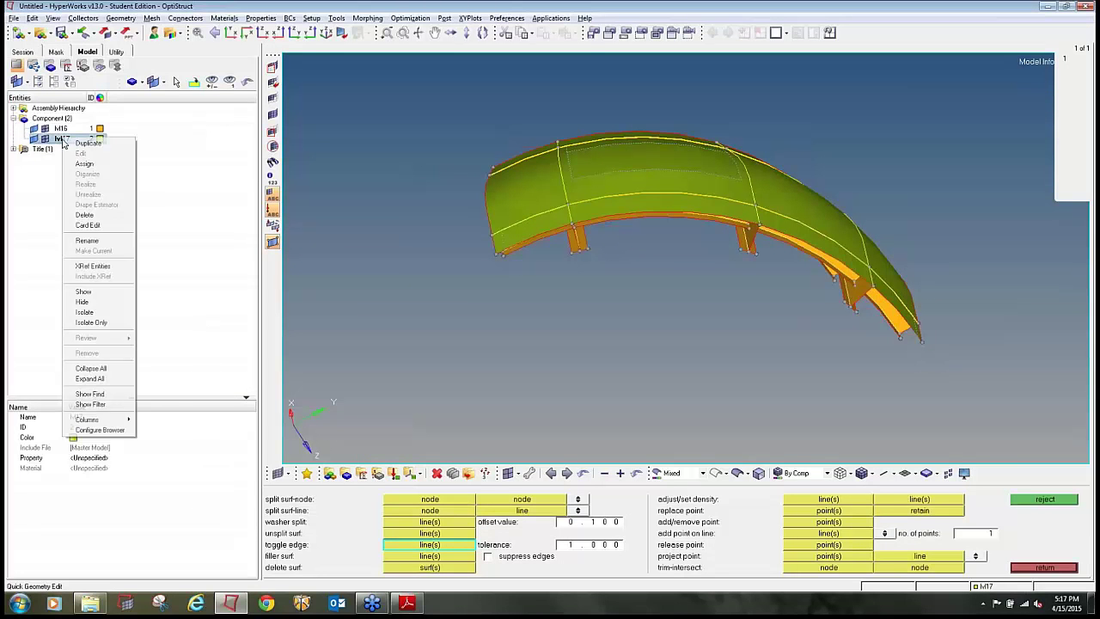
{"action": "left_click", "coordinate": [107, 242]}
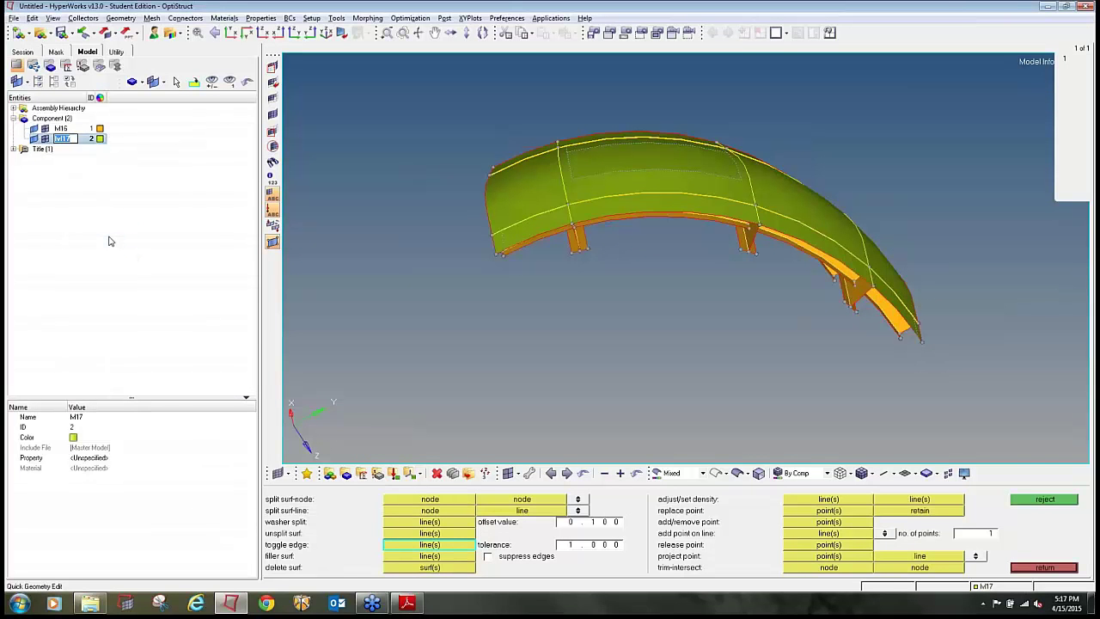
{"action": "type", "text": "M"}
{"action": "type", "text": "ull"}
{"action": "key", "text": "Return"}
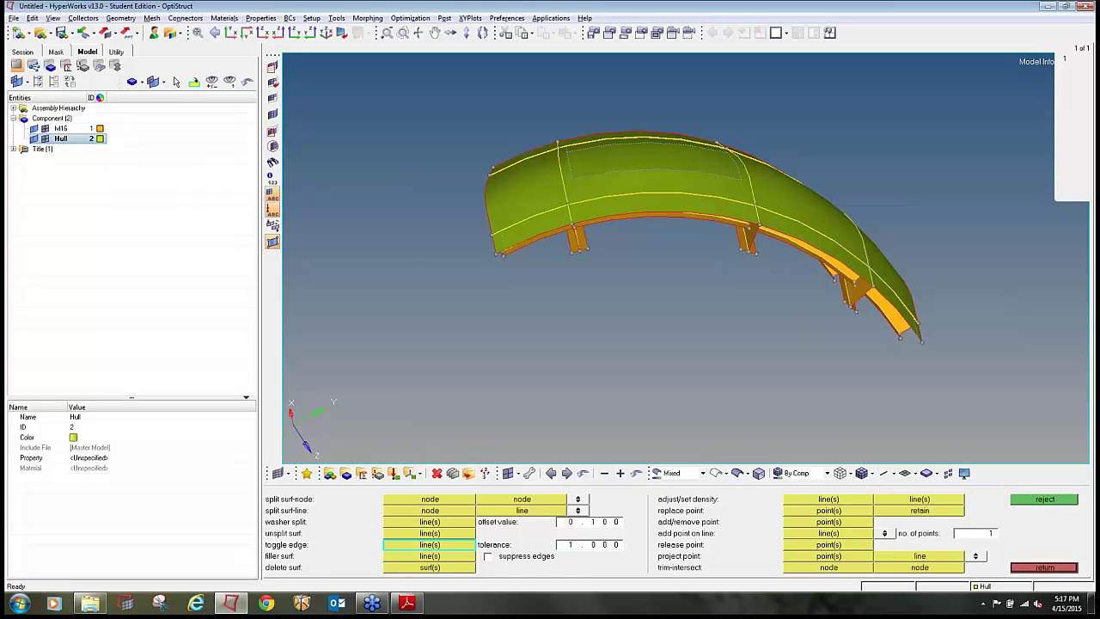
Rename the orange stiffener component as Ribs.
{"action": "right_click", "coordinate": [62, 129]}
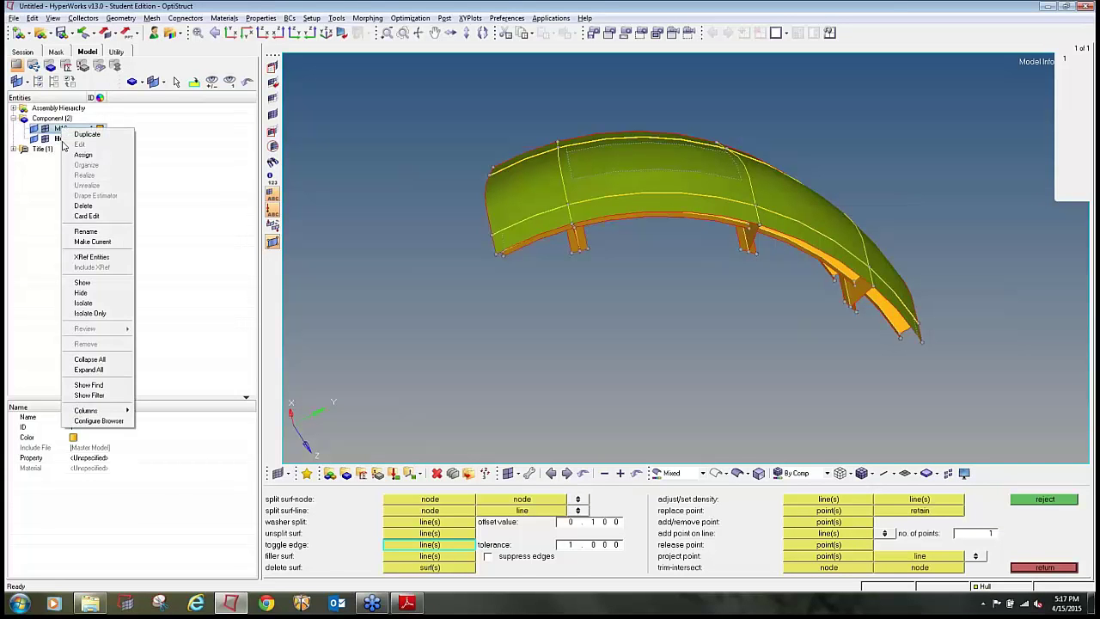
{"action": "left_click", "coordinate": [93, 233]}
{"action": "type", "text": "Ribs"}
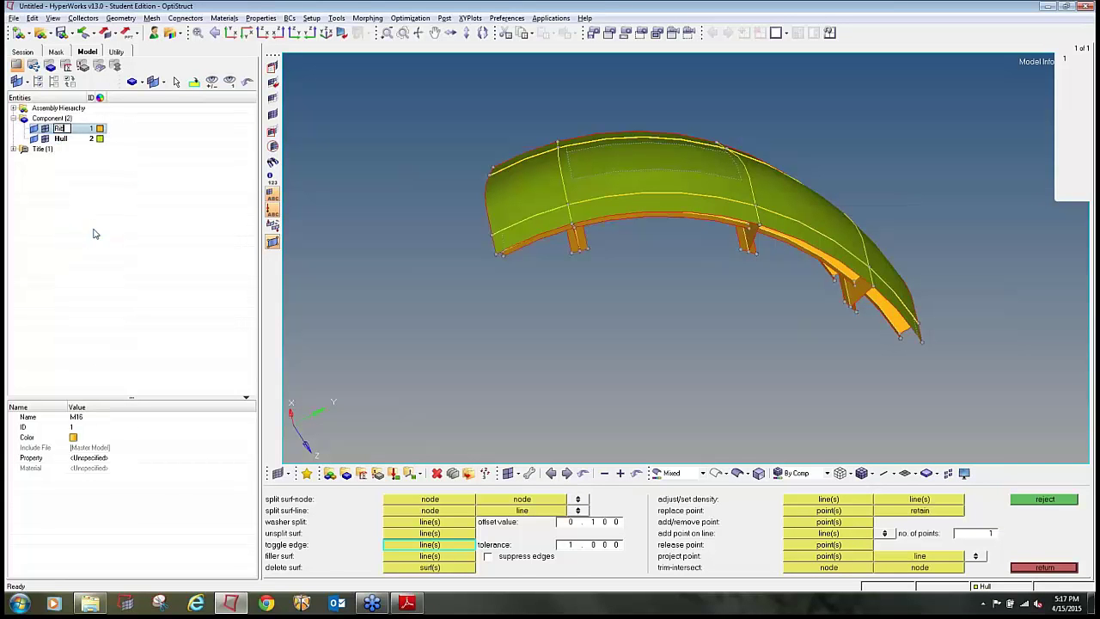
{"action": "key", "text": "Return"}
Consult the problem definition PDF, leave the geometry quick edit and name a new material Steel.
{"action": "key", "text": "alt+Tab"}
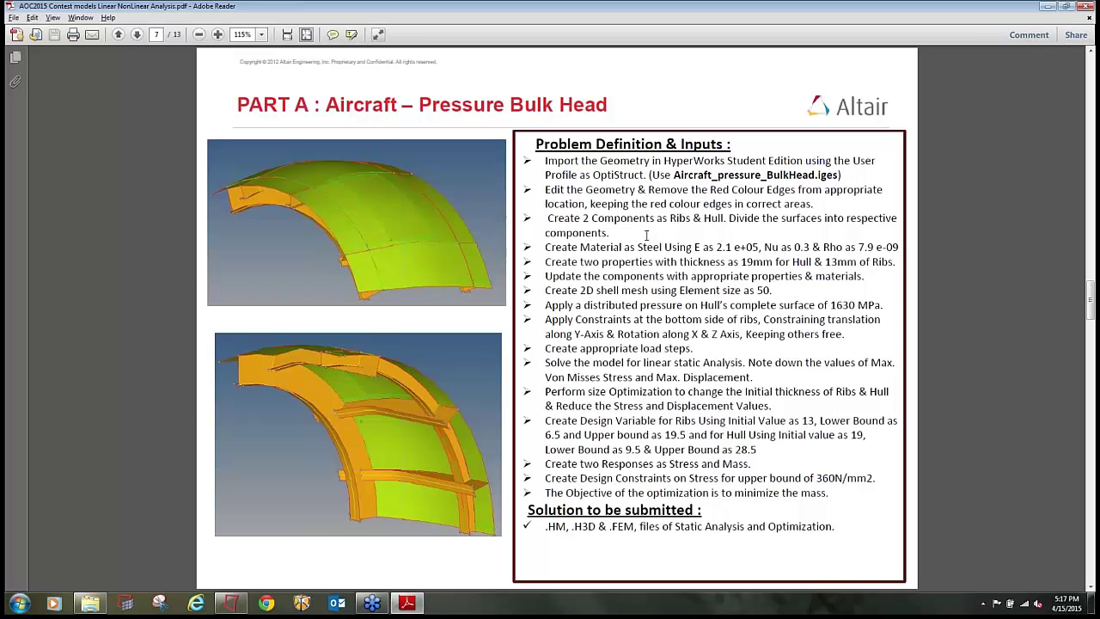
{"action": "key", "text": "alt+Tab"}
{"action": "left_click_drag", "start_coordinate": [691, 298], "coordinate": [769, 398], "text": "ctrl"}
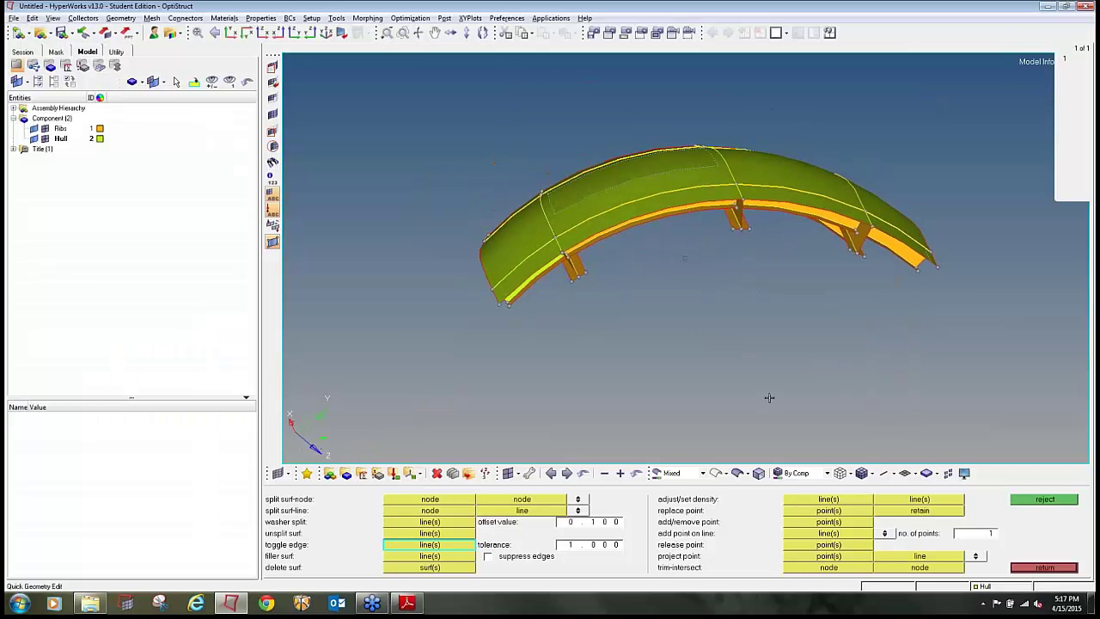
{"action": "left_click", "coordinate": [1041, 568]}
{"action": "left_click", "coordinate": [361, 473]}
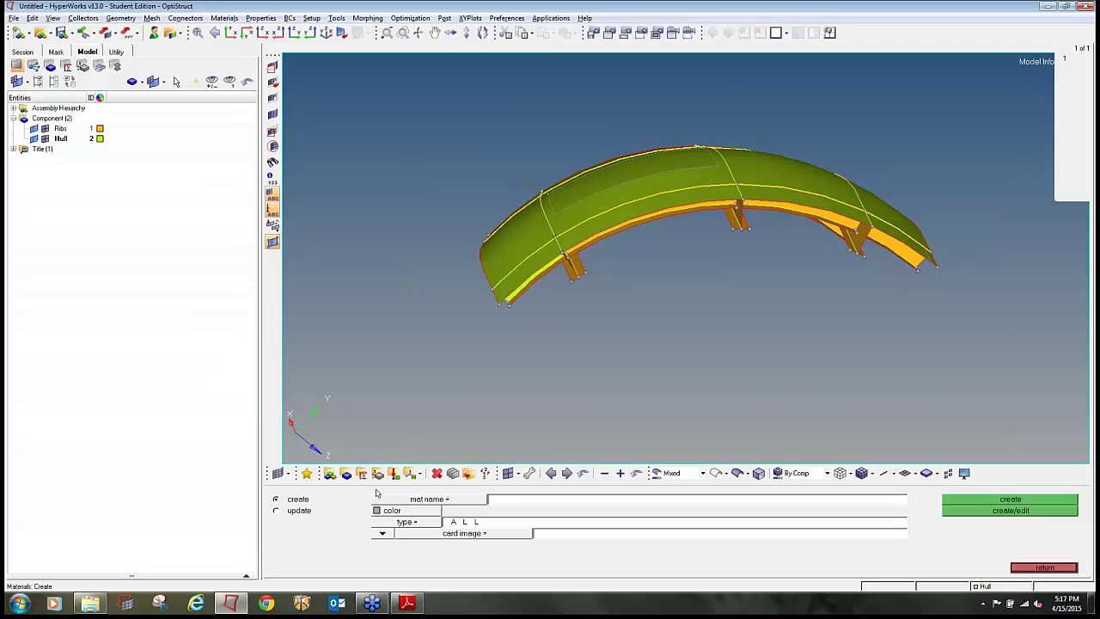
{"action": "key", "text": "alt+Tab"}
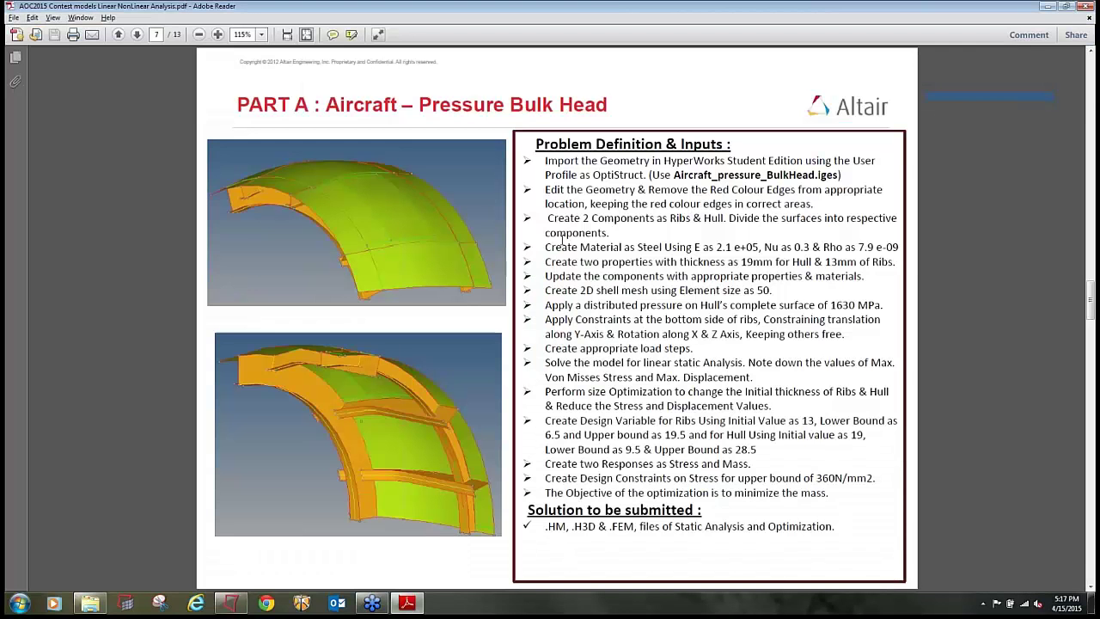
{"action": "key", "text": "alt+Tab"}
{"action": "type", "text": "Ste"}
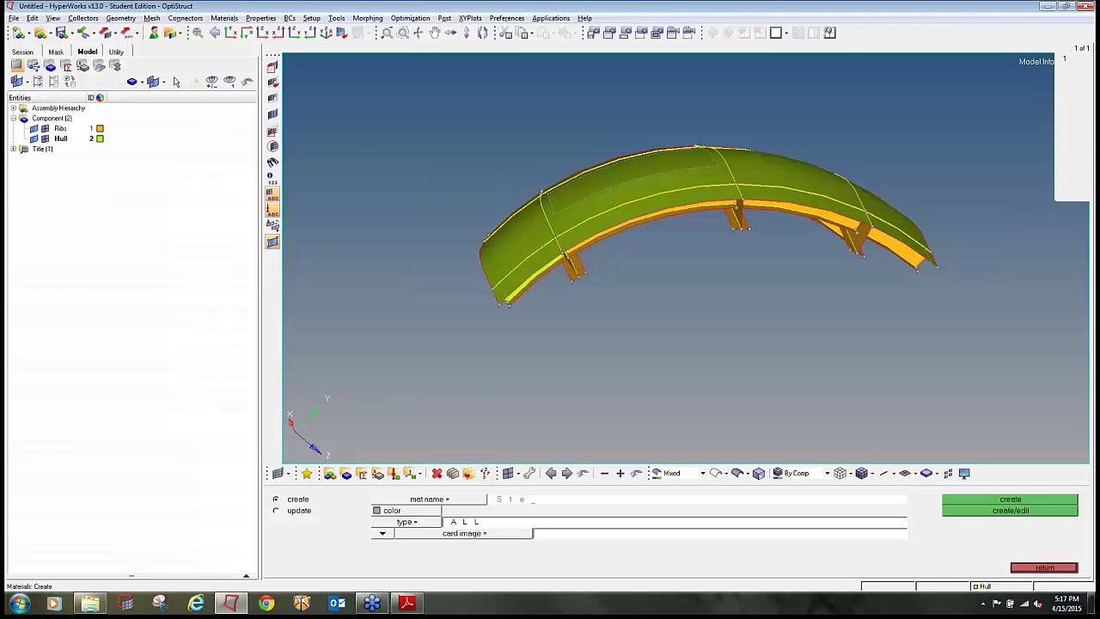
{"action": "key", "text": "Return"}
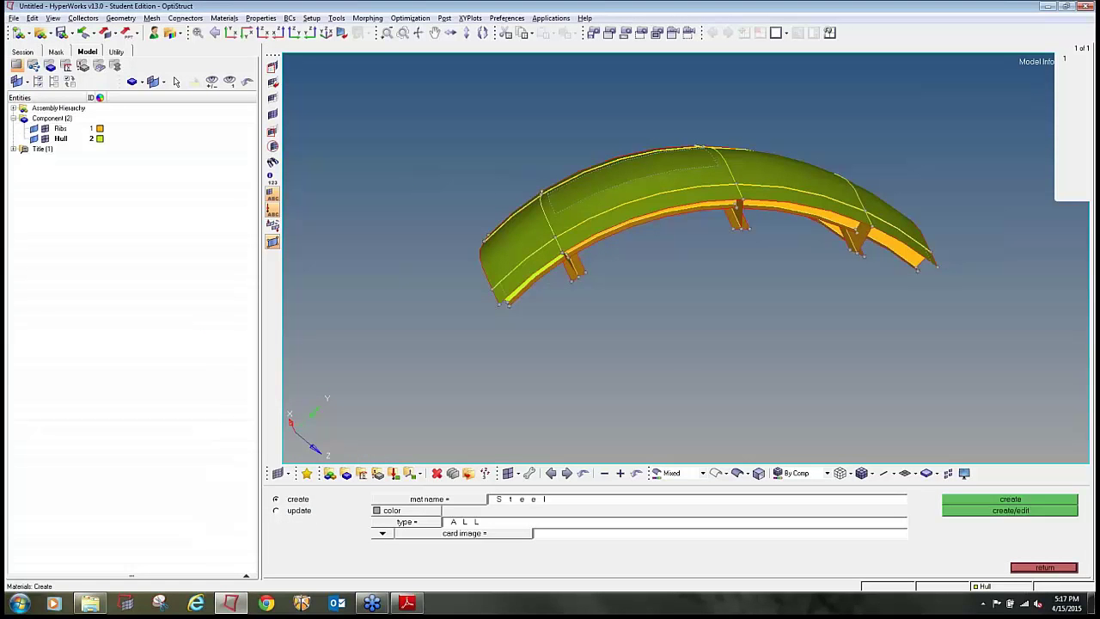
Give the Steel material a dark green colour, ISOTROPIC type and MAT1 card image, and create it for editing.
{"action": "left_click", "coordinate": [438, 513]}
{"action": "left_click", "coordinate": [465, 545]}
{"action": "left_click", "coordinate": [429, 521]}
{"action": "left_click", "coordinate": [448, 553]}
{"action": "left_click", "coordinate": [464, 534]}
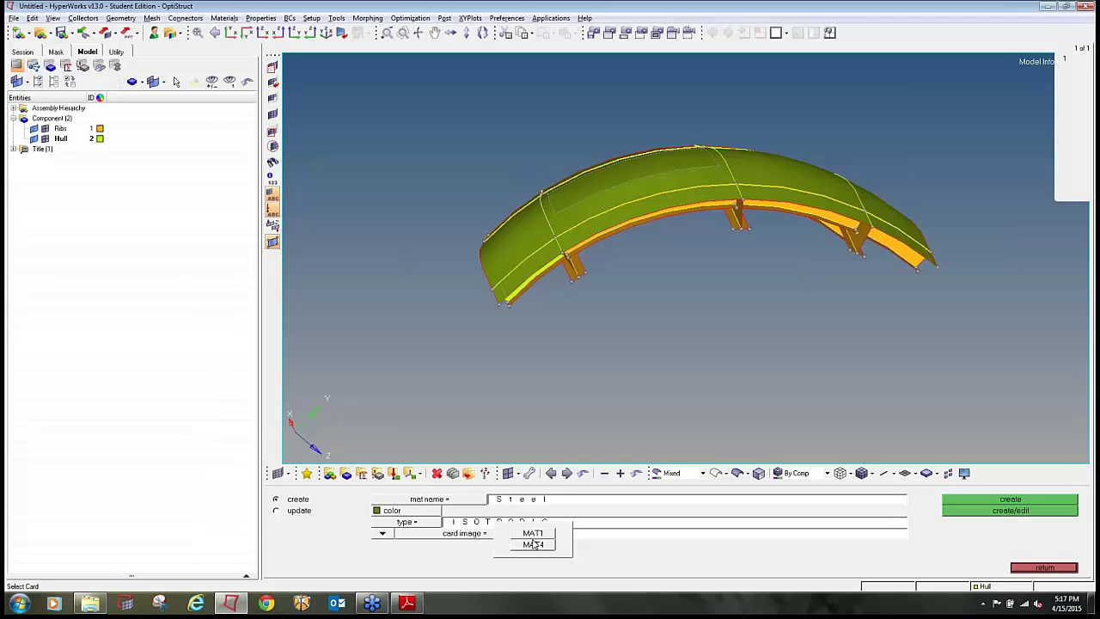
{"action": "left_click", "coordinate": [533, 533]}
{"action": "left_click", "coordinate": [959, 513]}
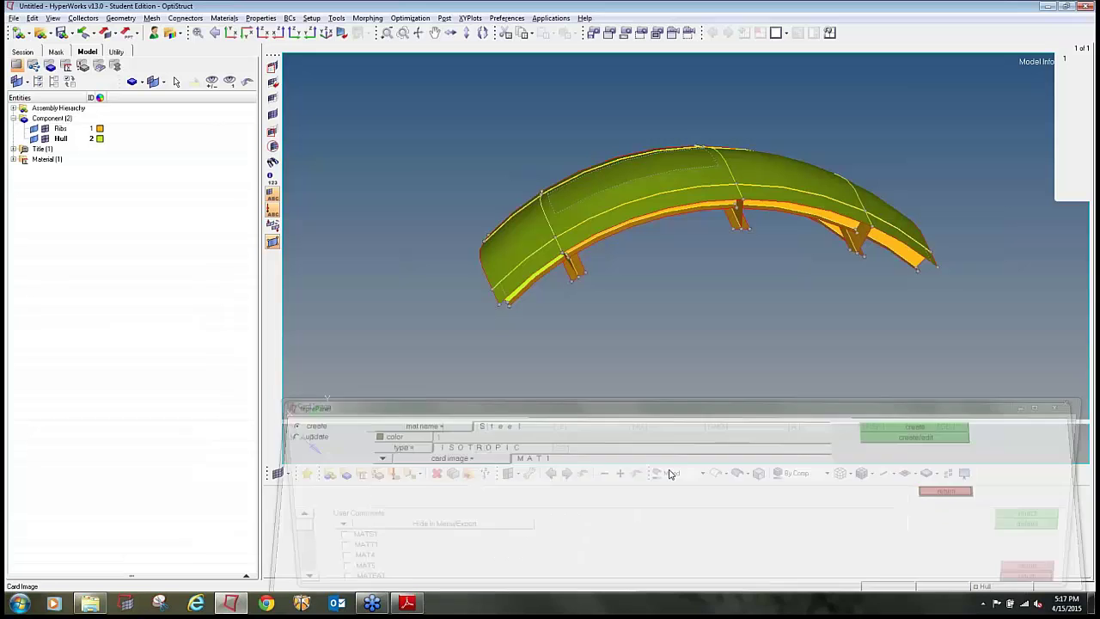
Set Steel's E to 2.1e+05, NU to 0.3 and RHO to 7.9e-09, and close the material definition.
{"action": "left_click", "coordinate": [470, 427]}
{"action": "left_click", "coordinate": [650, 429]}
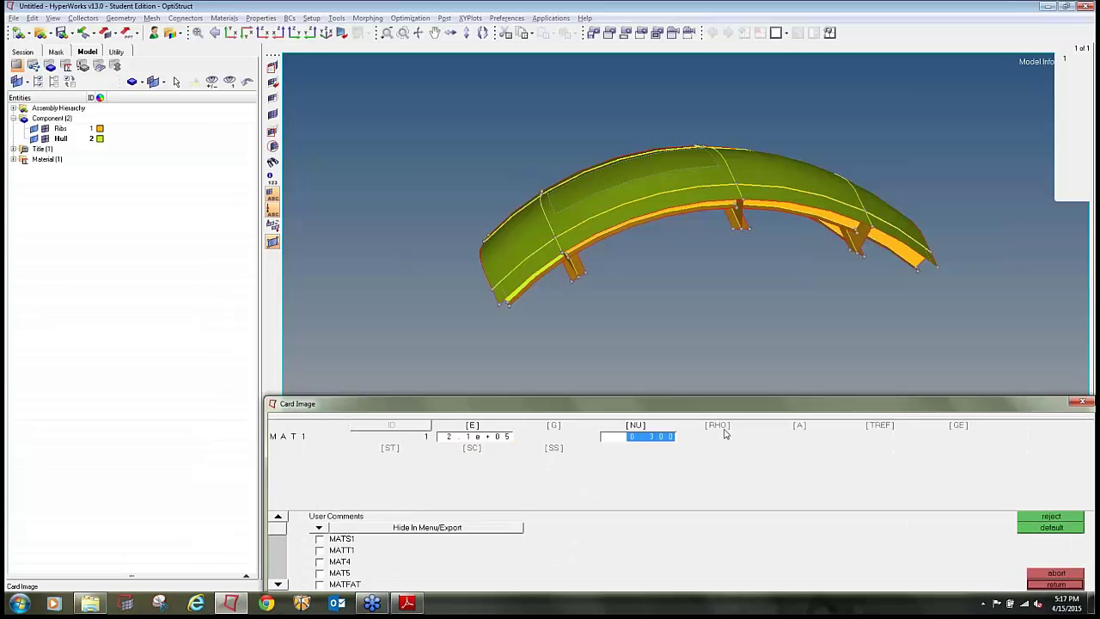
{"action": "left_click", "coordinate": [720, 426]}
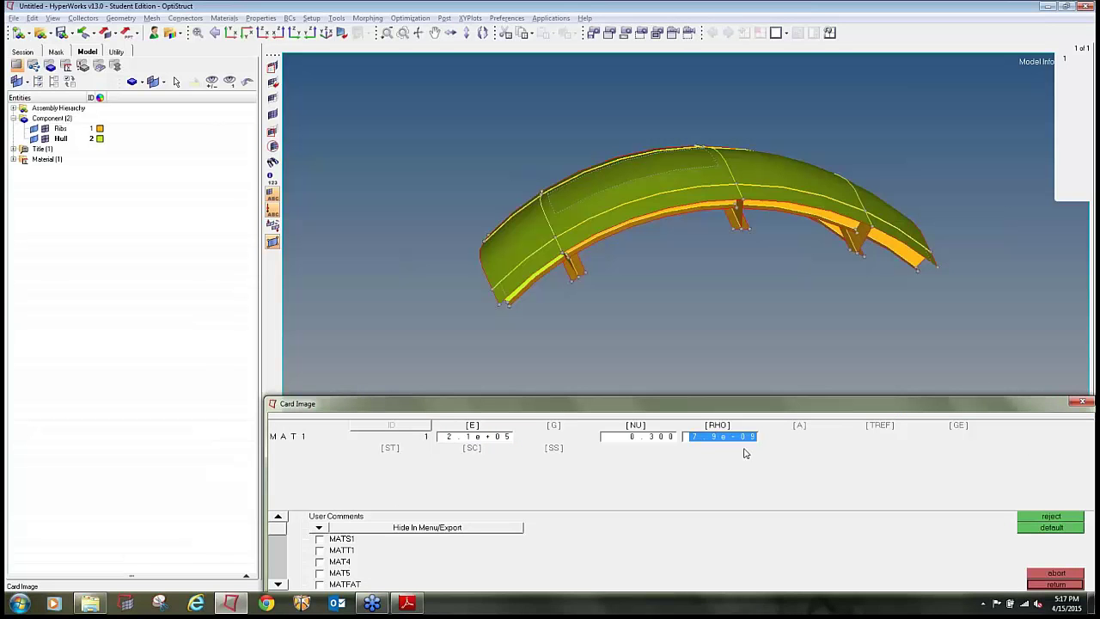
{"action": "left_click", "coordinate": [1032, 585]}
{"action": "left_click", "coordinate": [1030, 573]}
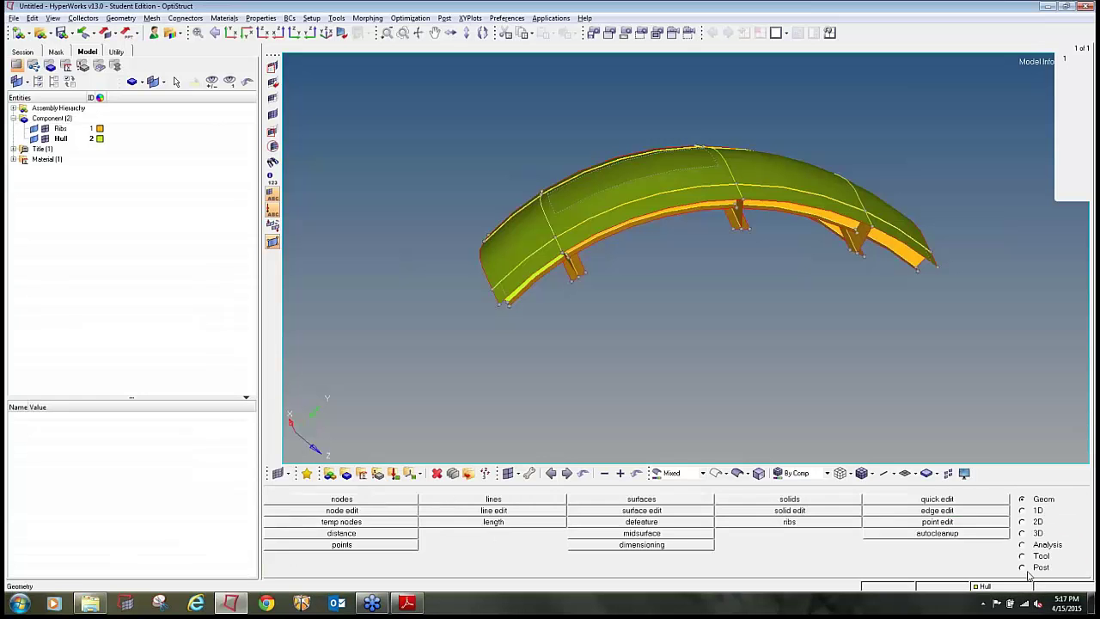
Create a 2D PSHELL property named Ribs with a brown-orange colour and the Steel material, opening its card for editing.
{"action": "left_click", "coordinate": [346, 475]}
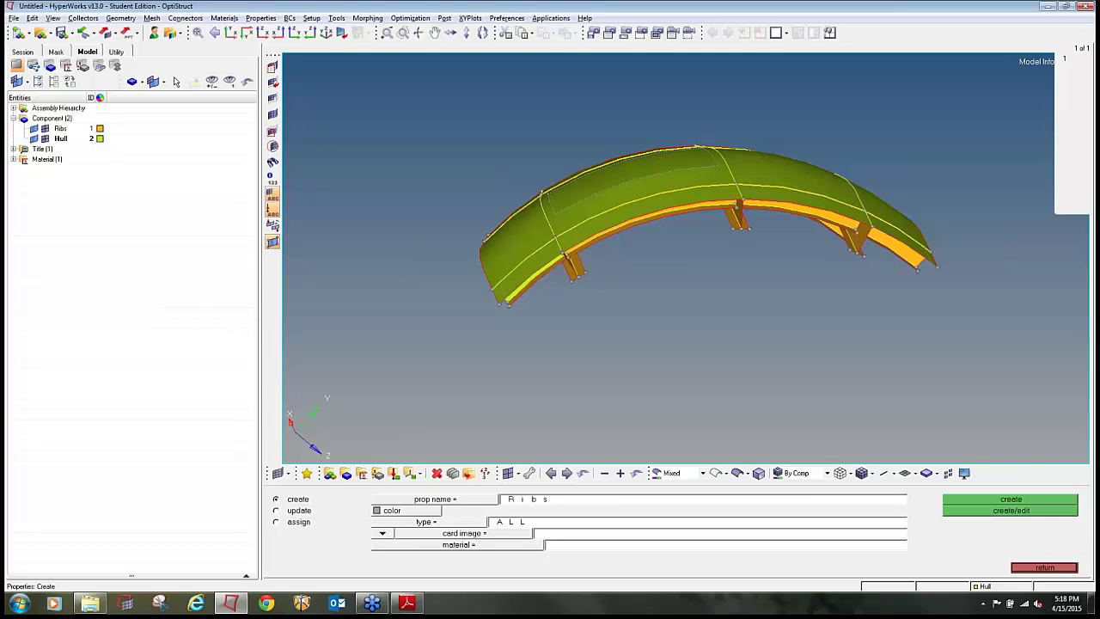
{"action": "left_click", "coordinate": [438, 514]}
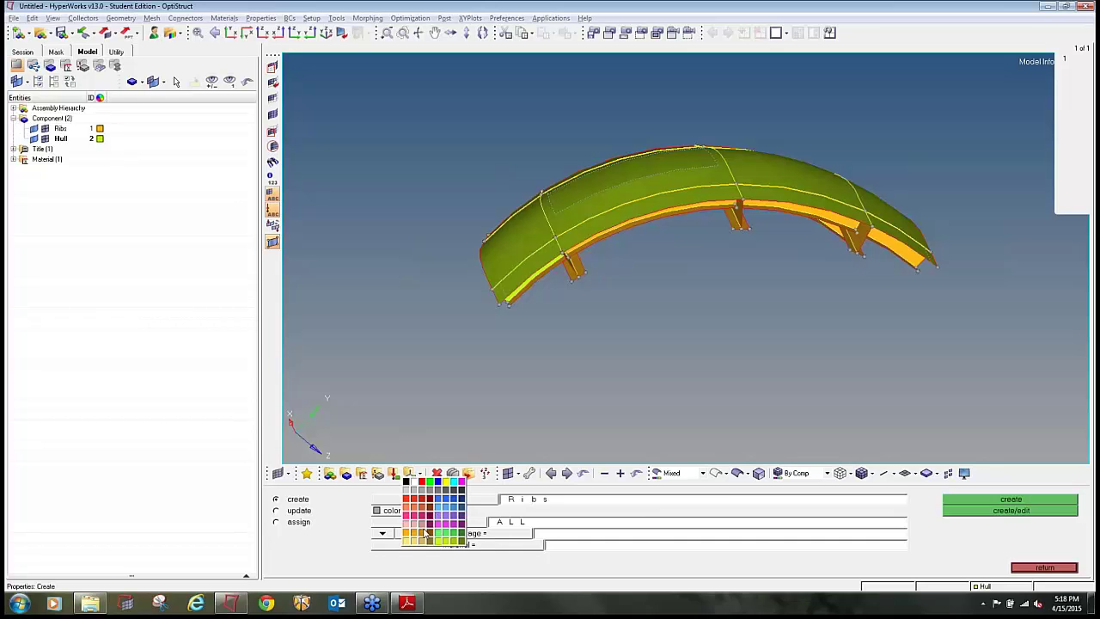
{"action": "left_click", "coordinate": [425, 533]}
{"action": "left_click", "coordinate": [424, 522]}
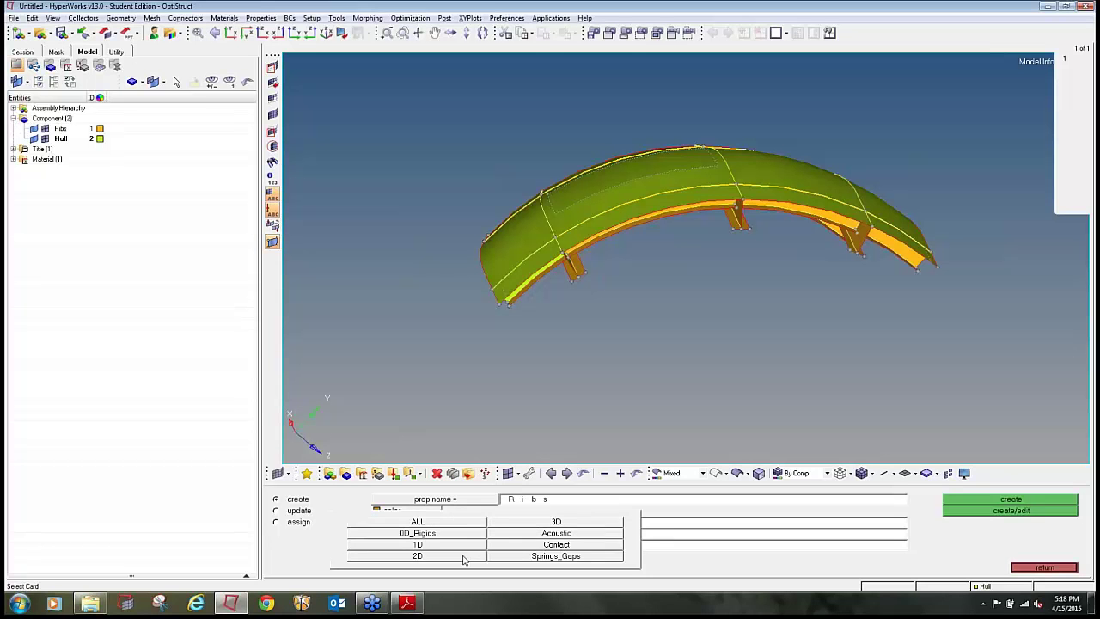
{"action": "left_click", "coordinate": [462, 560]}
{"action": "left_click", "coordinate": [532, 535]}
{"action": "left_click", "coordinate": [534, 557]}
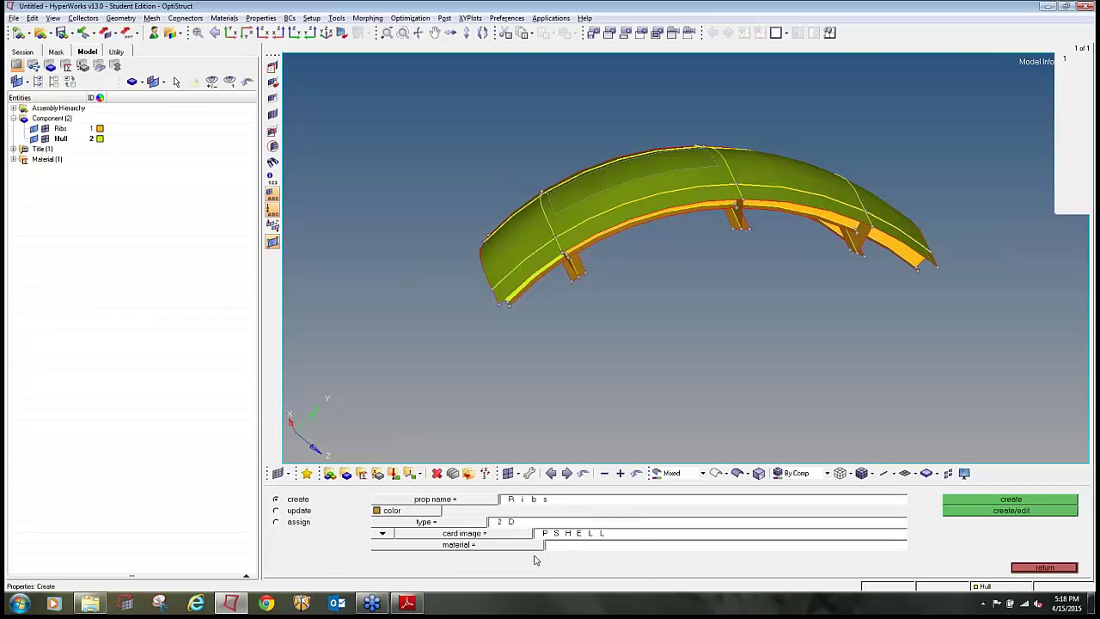
{"action": "left_click", "coordinate": [522, 548]}
{"action": "left_click", "coordinate": [347, 502]}
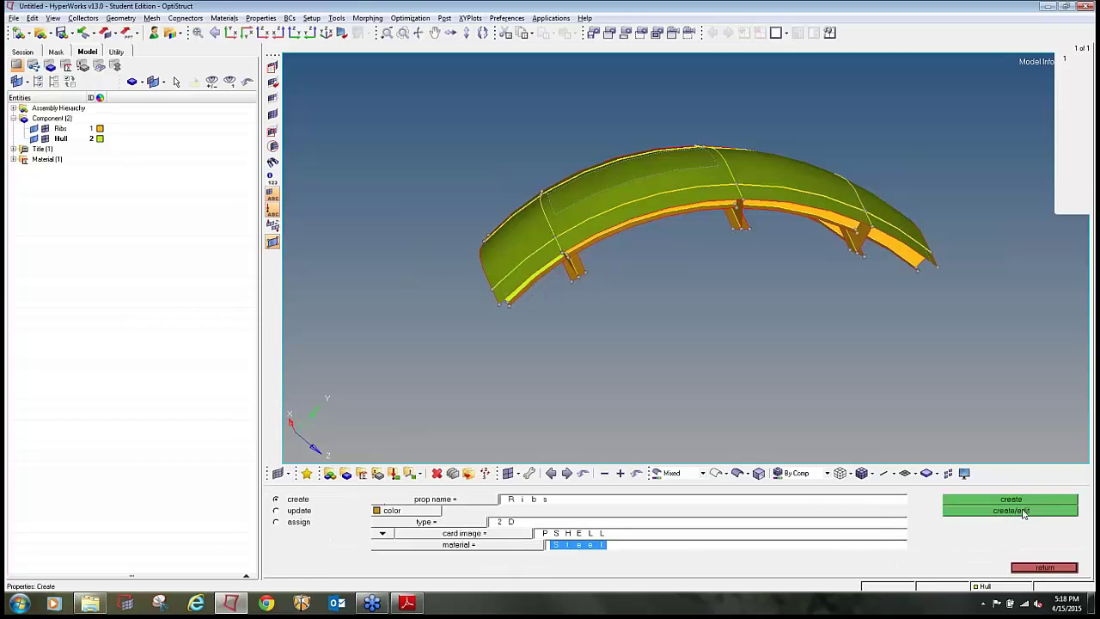
{"action": "left_click", "coordinate": [1010, 510]}
Check the required rib thickness in the problem definition PDF and set the Ribs property's thickness T to 13.
{"action": "key", "text": "alt+Tab"}
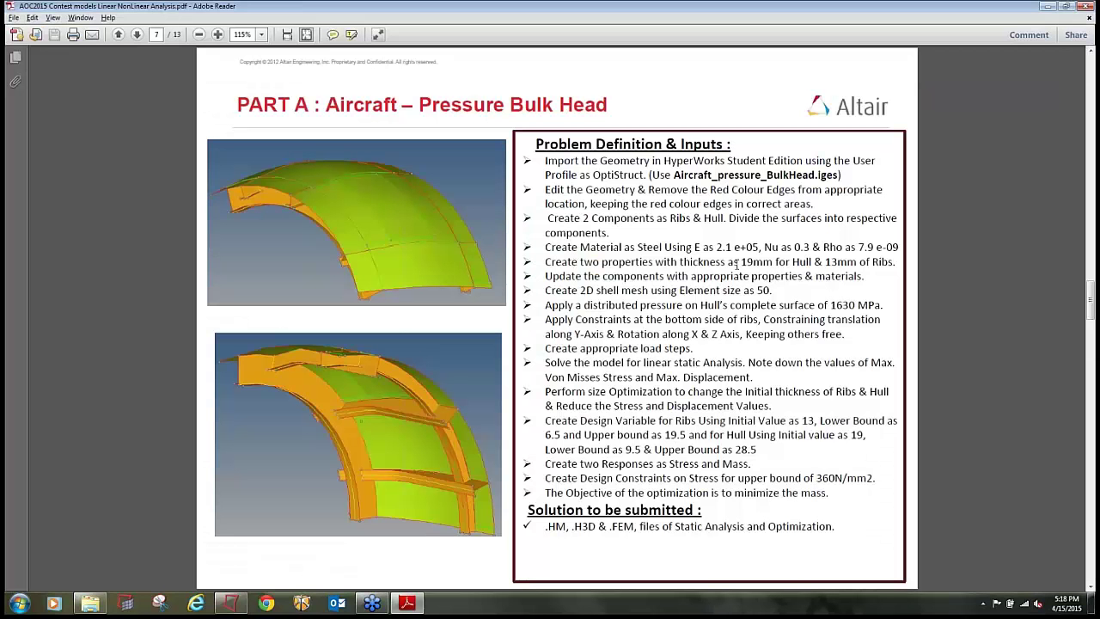
{"action": "key", "text": "alt+Tab"}
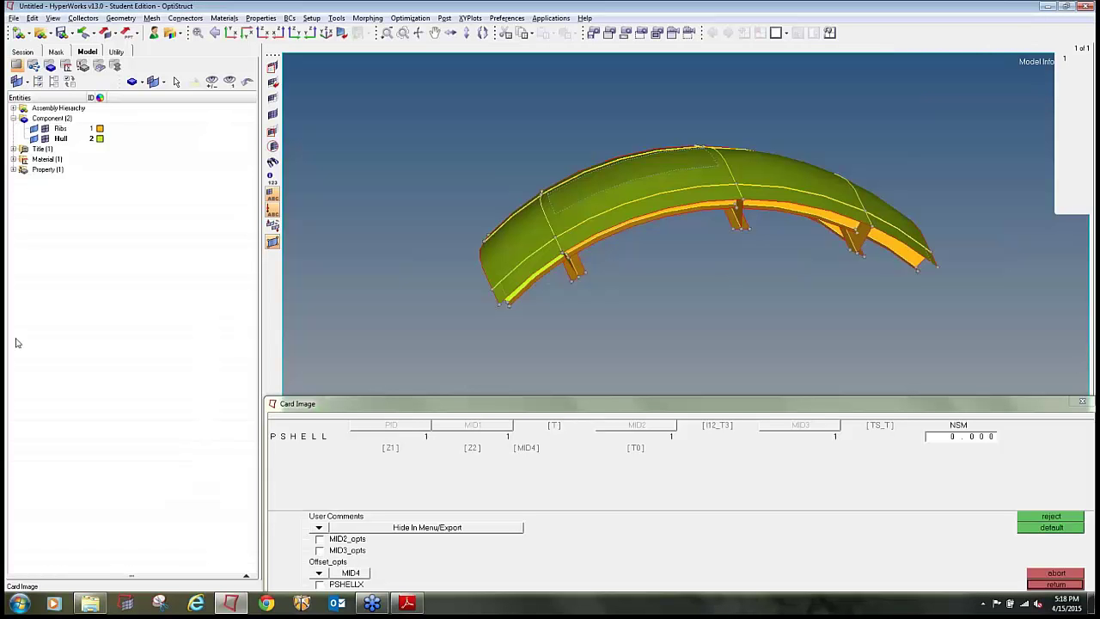
{"action": "left_click", "coordinate": [13, 170]}
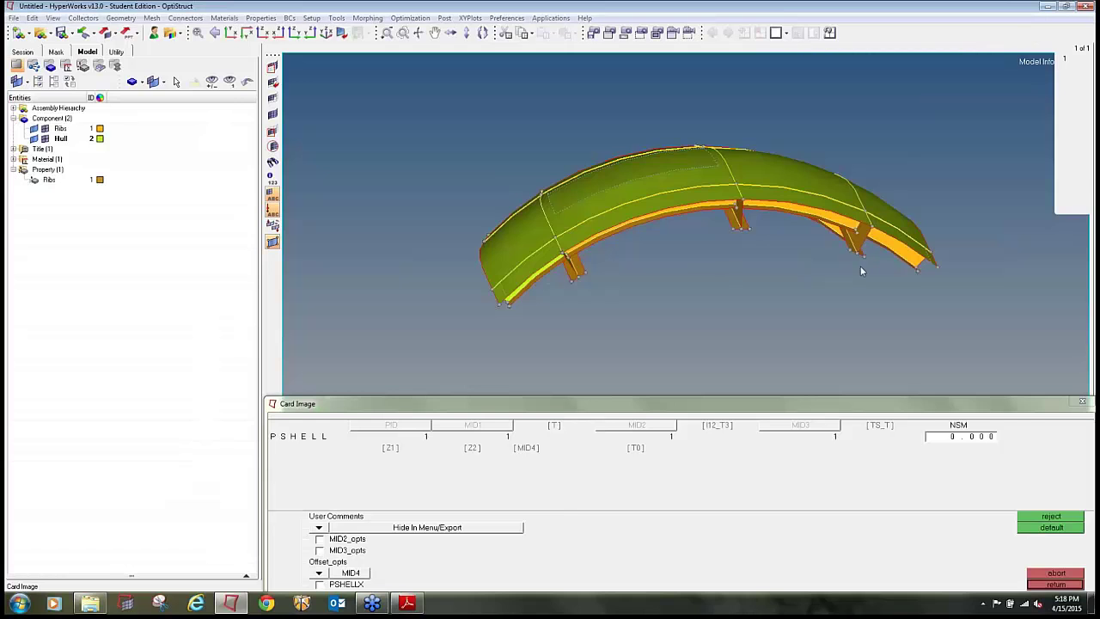
{"action": "key", "text": "alt+Tab"}
{"action": "key", "text": "alt+Tab"}
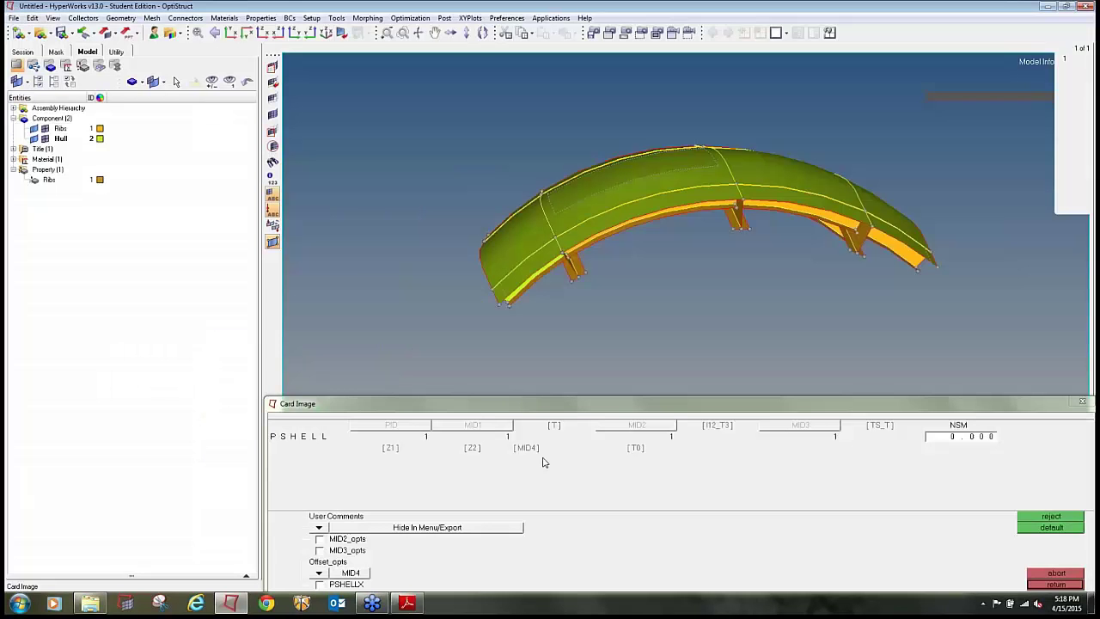
{"action": "left_click", "coordinate": [562, 437]}
{"action": "type", "text": "13.000"}
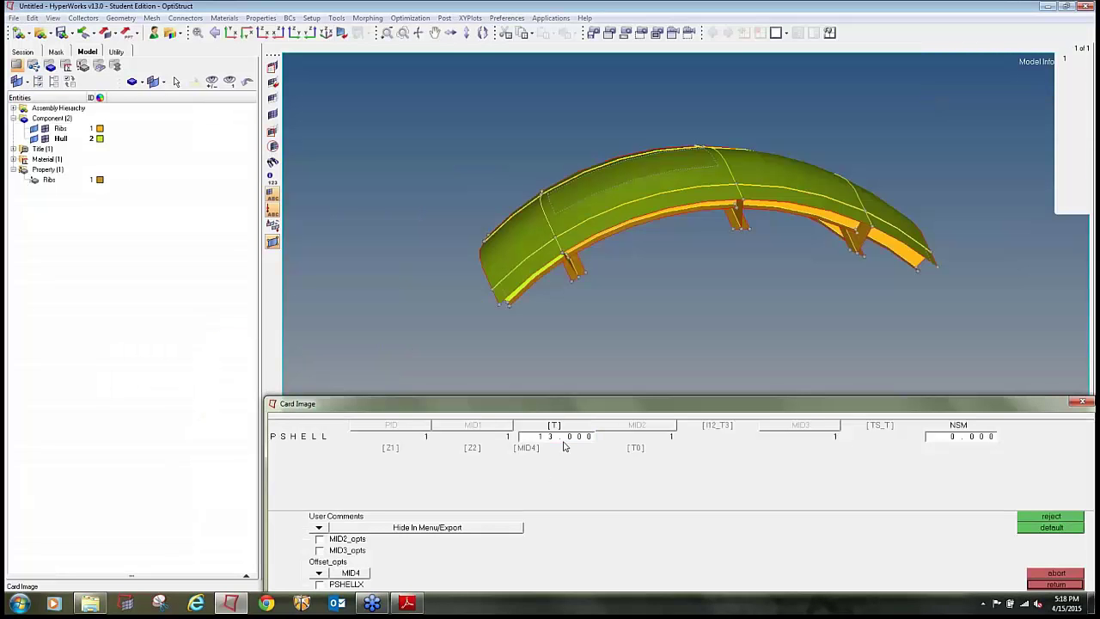
{"action": "left_click", "coordinate": [1055, 585]}
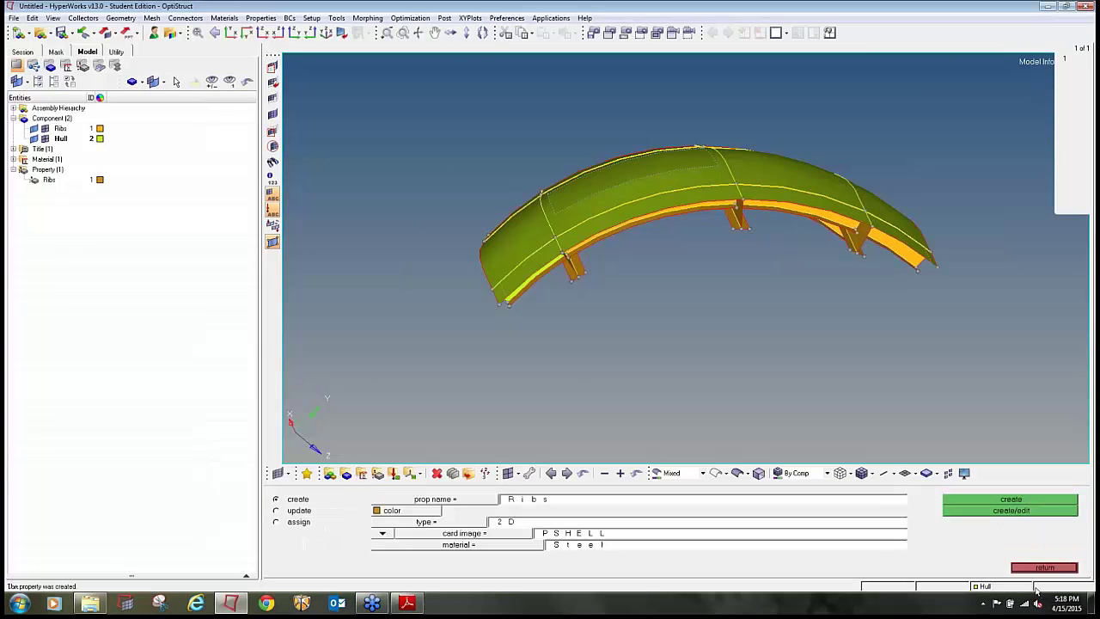
Create a 2D PSHELL property named Hull with a purple colour and the Steel material, opening its card for editing.
{"action": "left_click", "coordinate": [540, 500]}
{"action": "type", "text": "Hull"}
{"action": "left_click", "coordinate": [382, 510]}
{"action": "left_click", "coordinate": [442, 519]}
{"action": "left_click", "coordinate": [484, 534]}
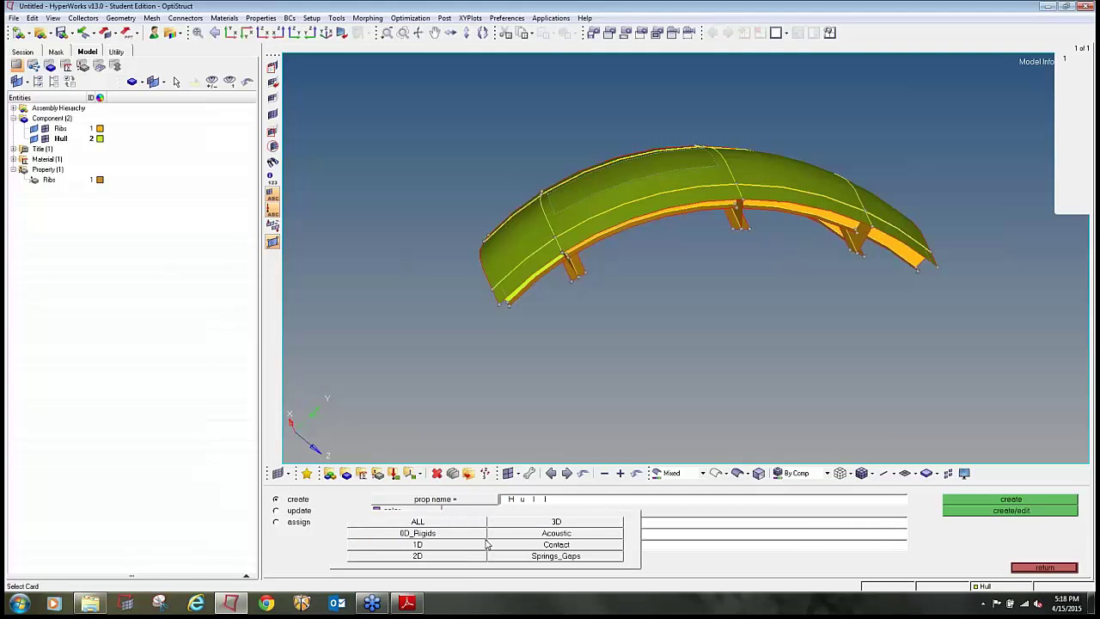
{"action": "left_click", "coordinate": [464, 556]}
{"action": "left_click", "coordinate": [532, 535]}
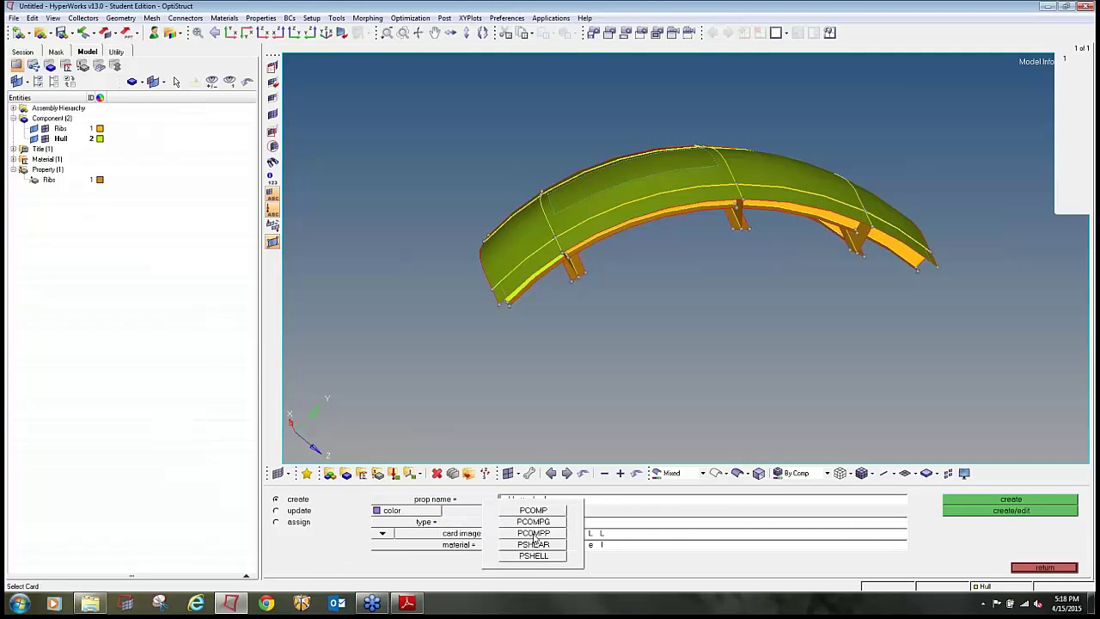
{"action": "left_click", "coordinate": [534, 556]}
{"action": "left_click", "coordinate": [532, 546]}
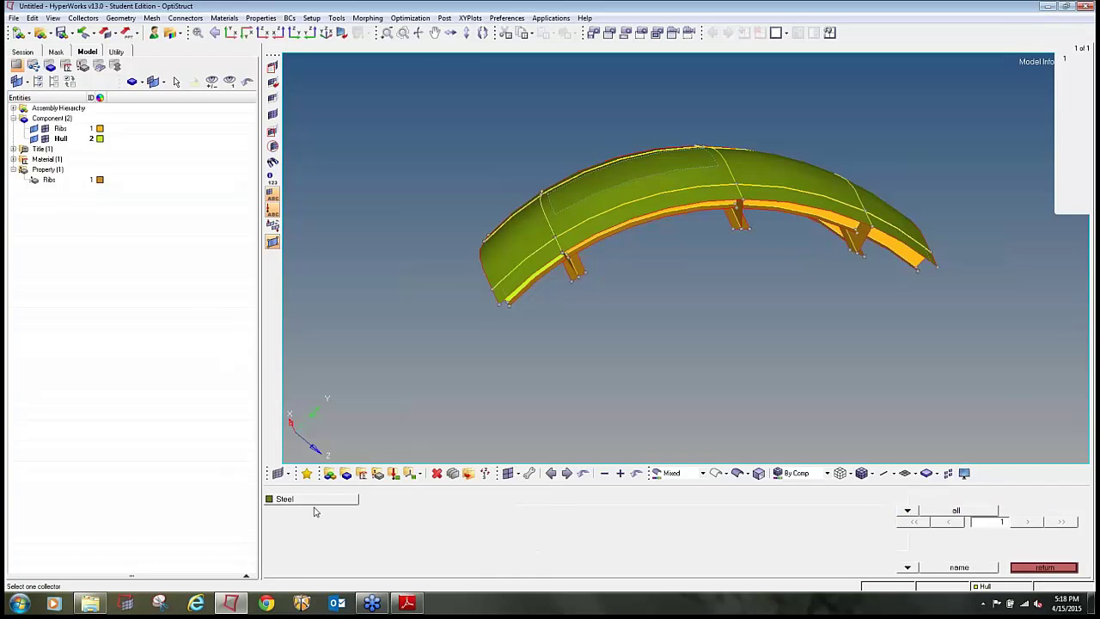
{"action": "left_click", "coordinate": [314, 509]}
{"action": "left_click", "coordinate": [954, 512]}
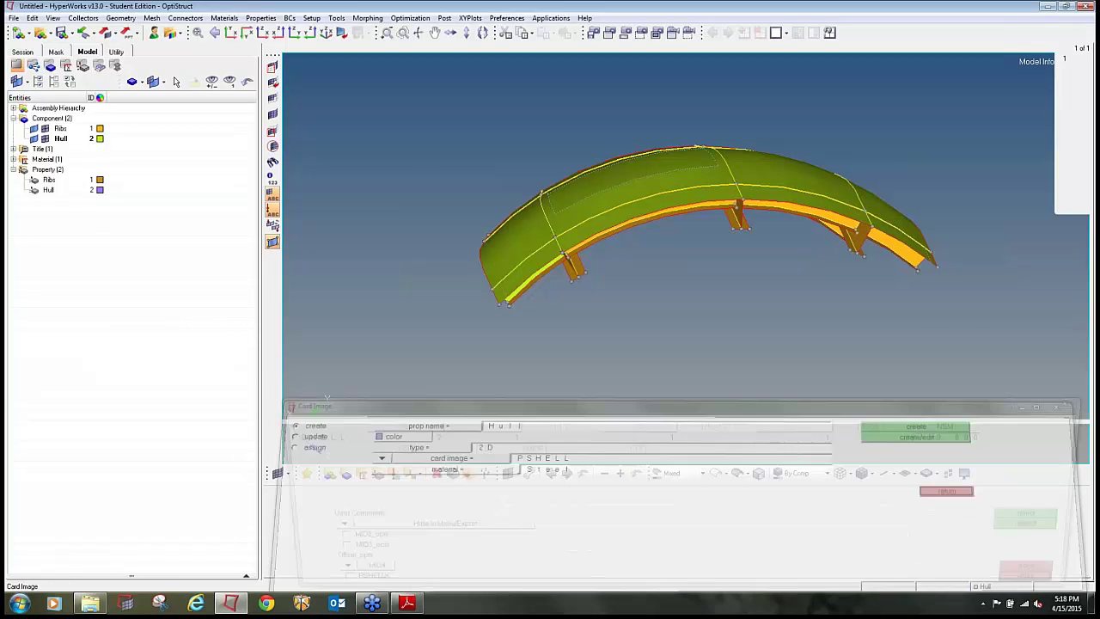
Set the Hull property's thickness T to 19 and close its PSHELL card.
{"action": "key", "text": "alt+Tab"}
{"action": "key", "text": "alt+Tab"}
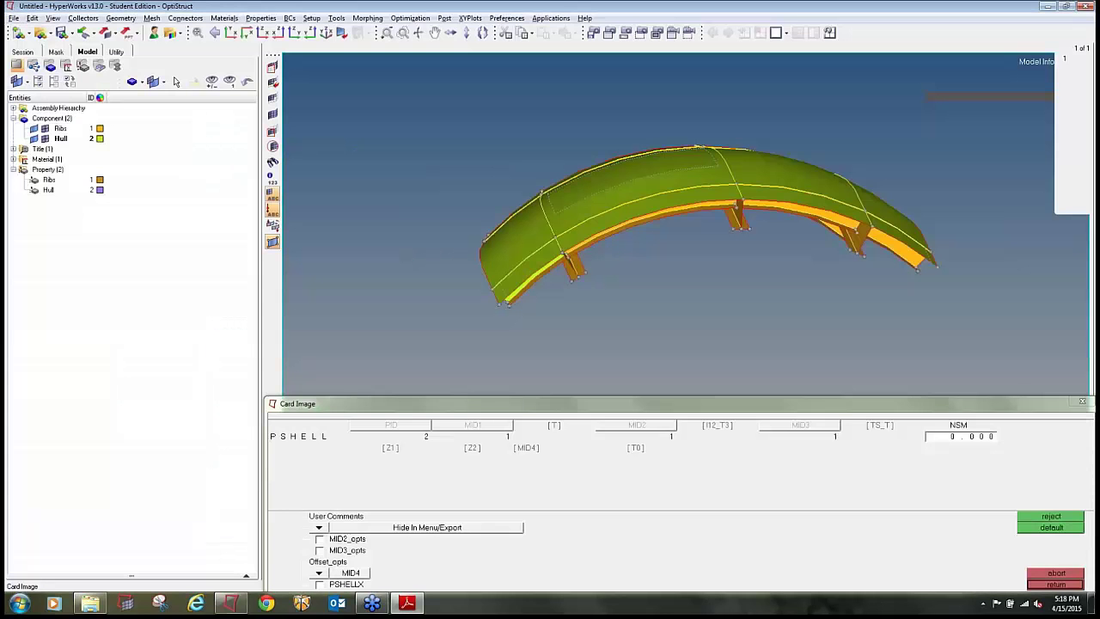
{"action": "left_click", "coordinate": [555, 429]}
{"action": "type", "text": "19"}
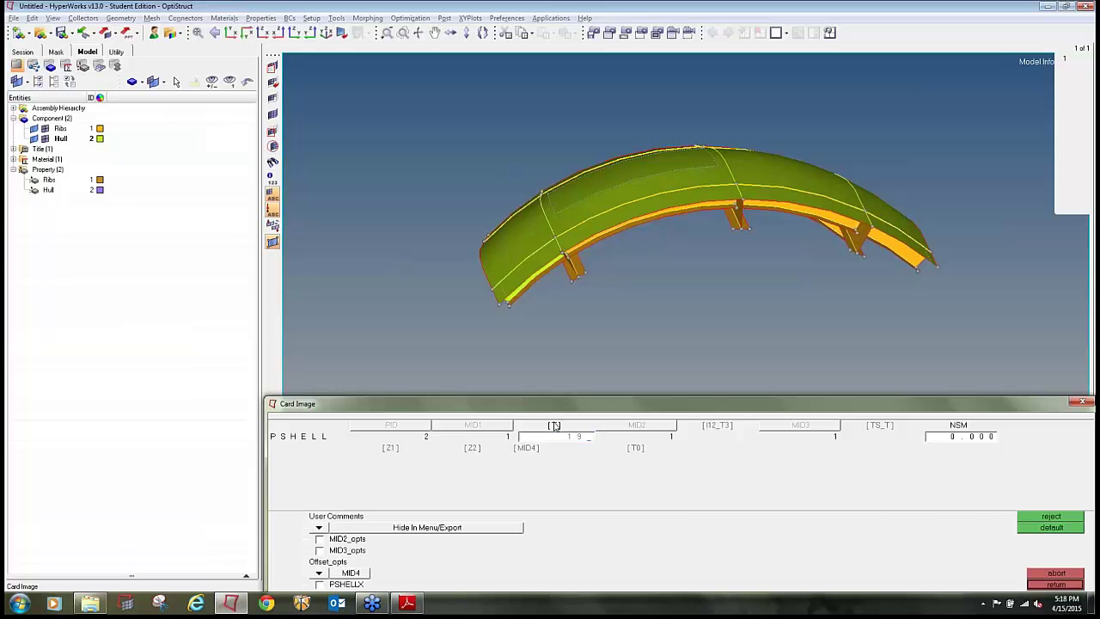
{"action": "left_click", "coordinate": [1055, 584]}
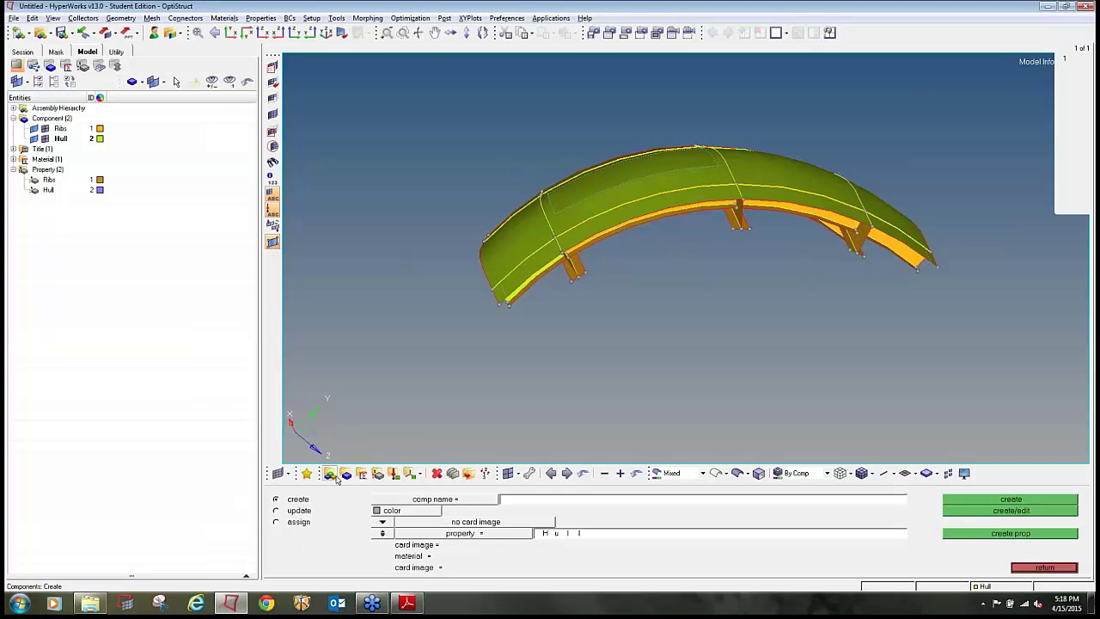
Update the Ribs component so that it uses the Ribs property.
{"action": "left_click", "coordinate": [289, 519]}
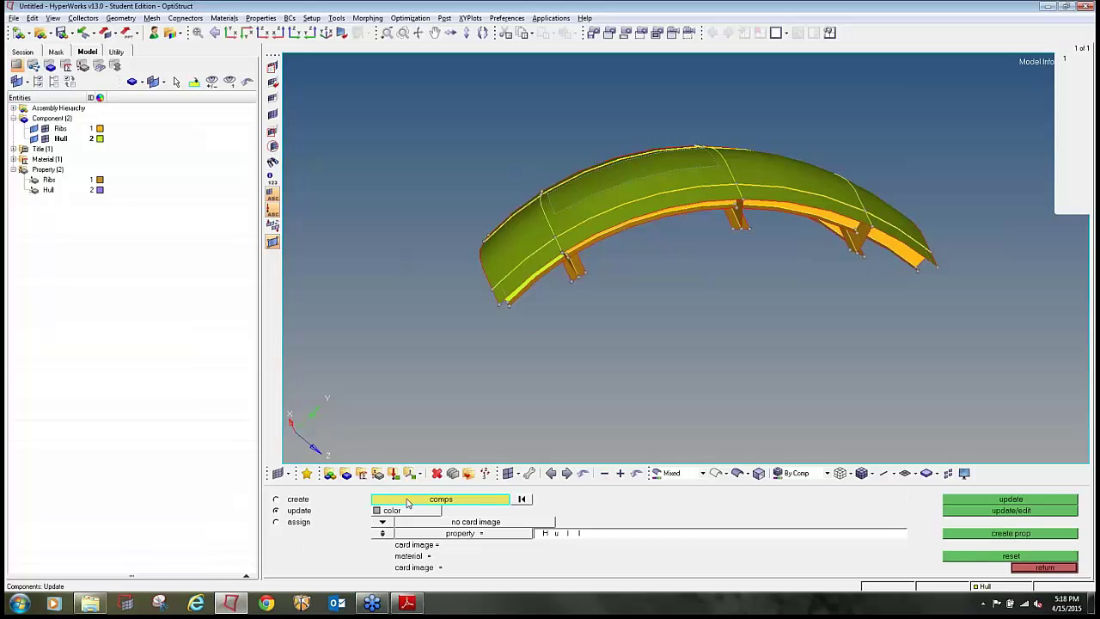
{"action": "left_click", "coordinate": [405, 502]}
{"action": "left_click", "coordinate": [284, 504]}
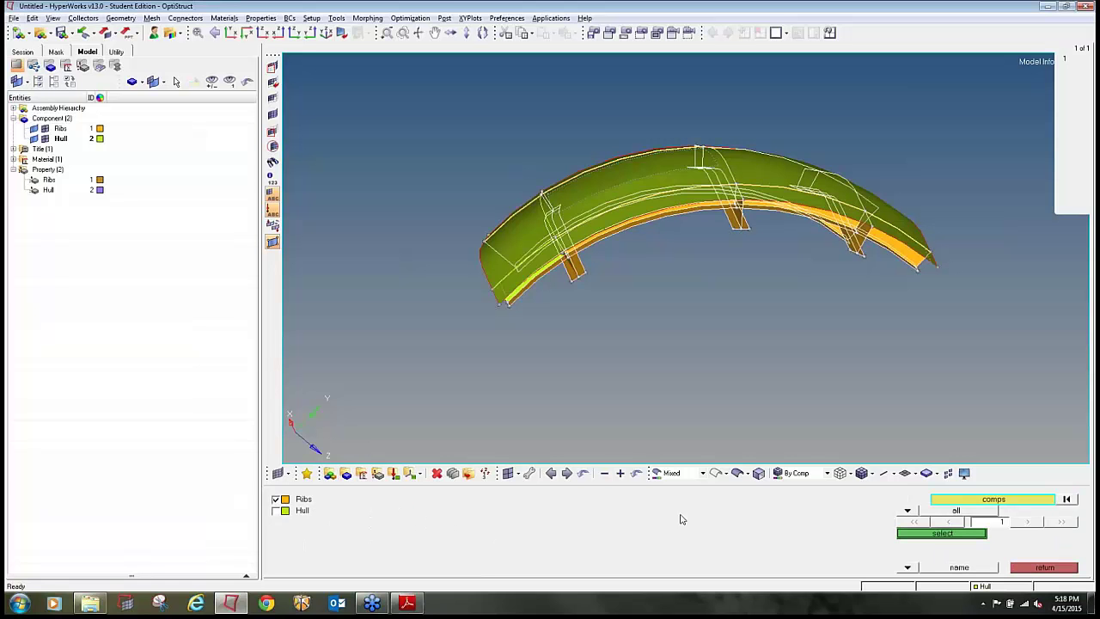
{"action": "left_click", "coordinate": [940, 534]}
{"action": "left_click", "coordinate": [382, 534]}
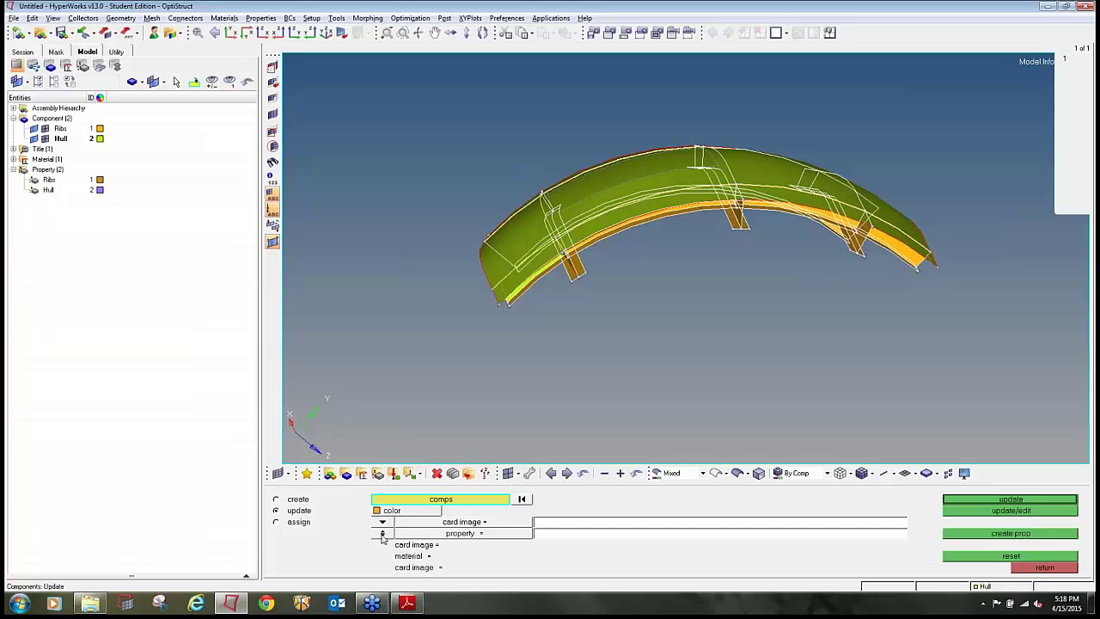
{"action": "left_click", "coordinate": [416, 533]}
{"action": "left_click", "coordinate": [339, 500]}
{"action": "left_click", "coordinate": [1009, 501]}
Update the Hull component so that it uses the Hull property, and finish component editing.
{"action": "left_click", "coordinate": [491, 502]}
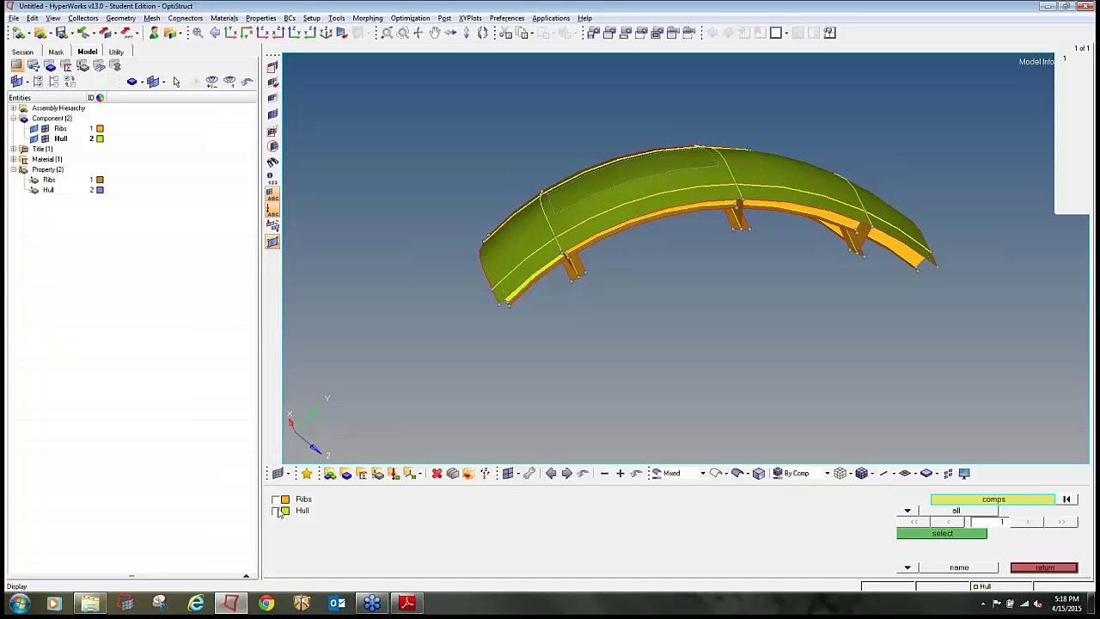
{"action": "left_click", "coordinate": [276, 511]}
{"action": "left_click", "coordinate": [901, 533]}
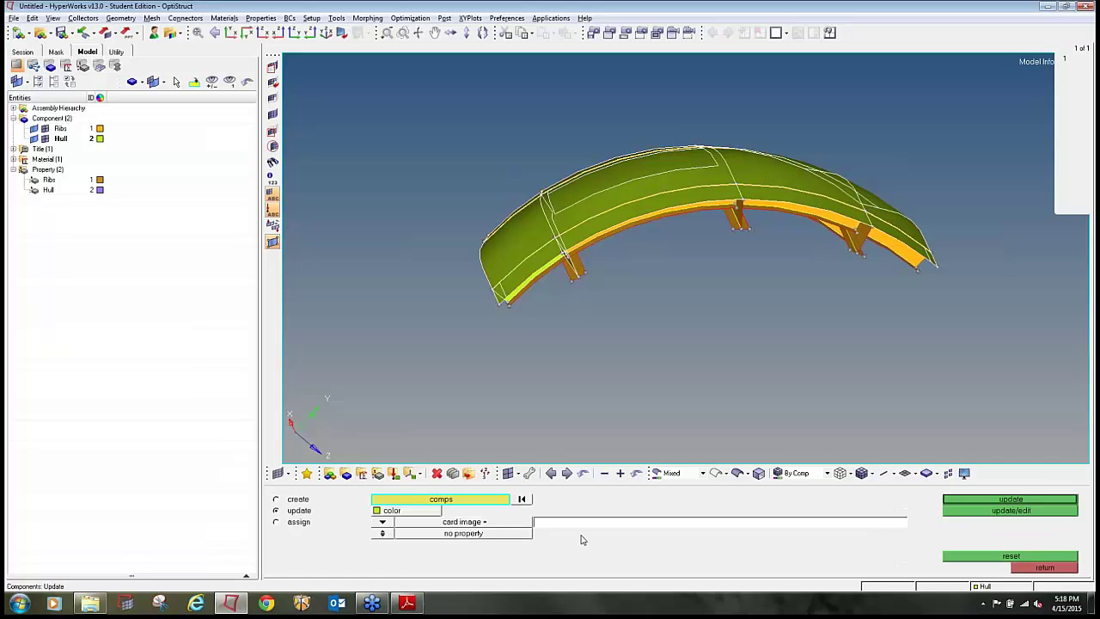
{"action": "left_click", "coordinate": [419, 533]}
{"action": "left_click", "coordinate": [419, 537]}
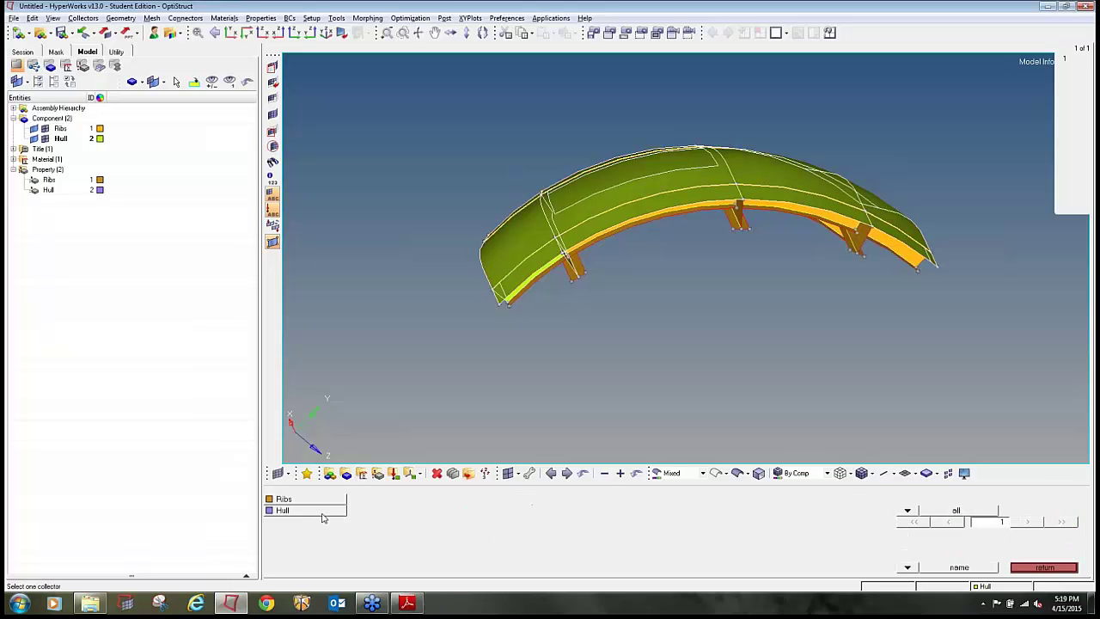
{"action": "left_click", "coordinate": [323, 514]}
{"action": "left_click", "coordinate": [1012, 499]}
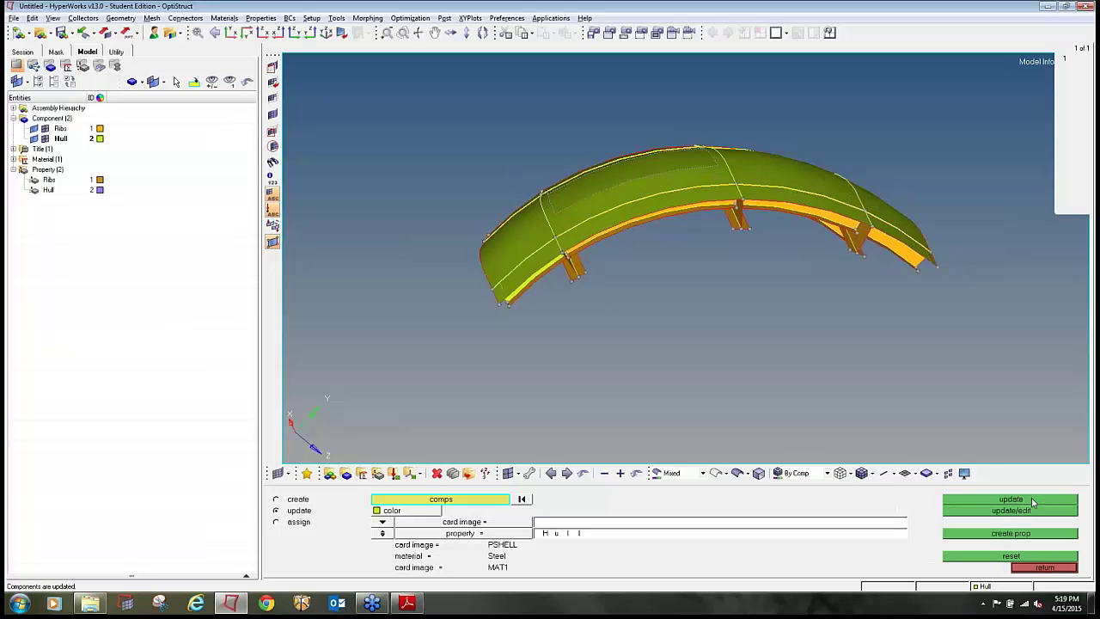
{"action": "left_click", "coordinate": [1043, 567]}
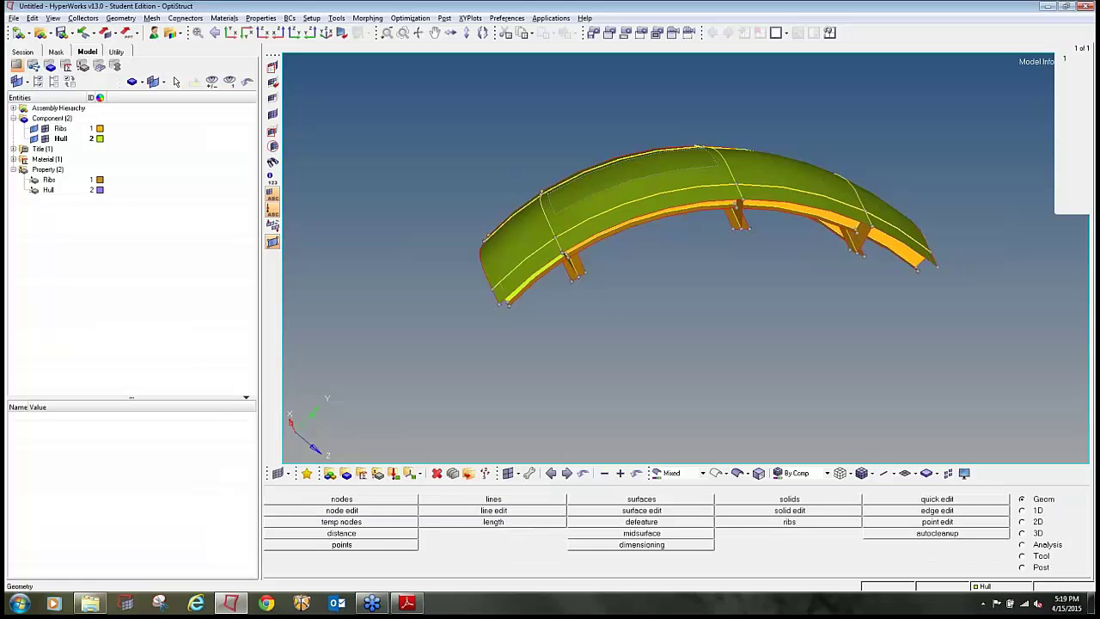
Check the required element size in the problem definition PDF and mesh all surfaces with mixed 2D elements of size 50.
{"action": "left_click", "coordinate": [1028, 521]}
{"action": "left_click", "coordinate": [856, 499]}
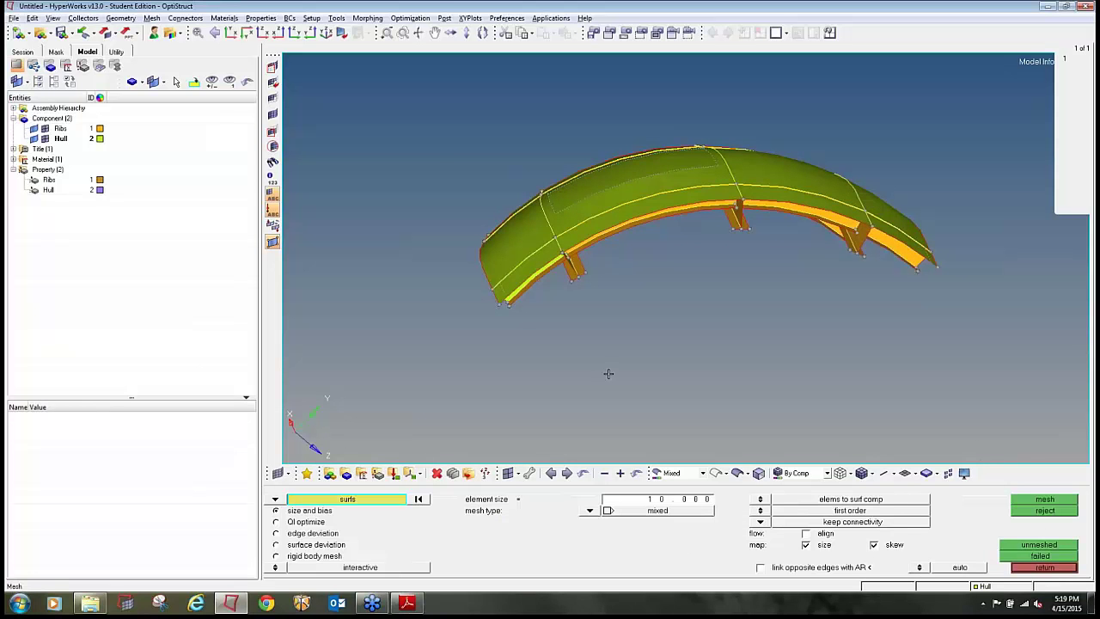
{"action": "left_click_drag", "start_coordinate": [428, 81], "coordinate": [981, 322], "text": "shift"}
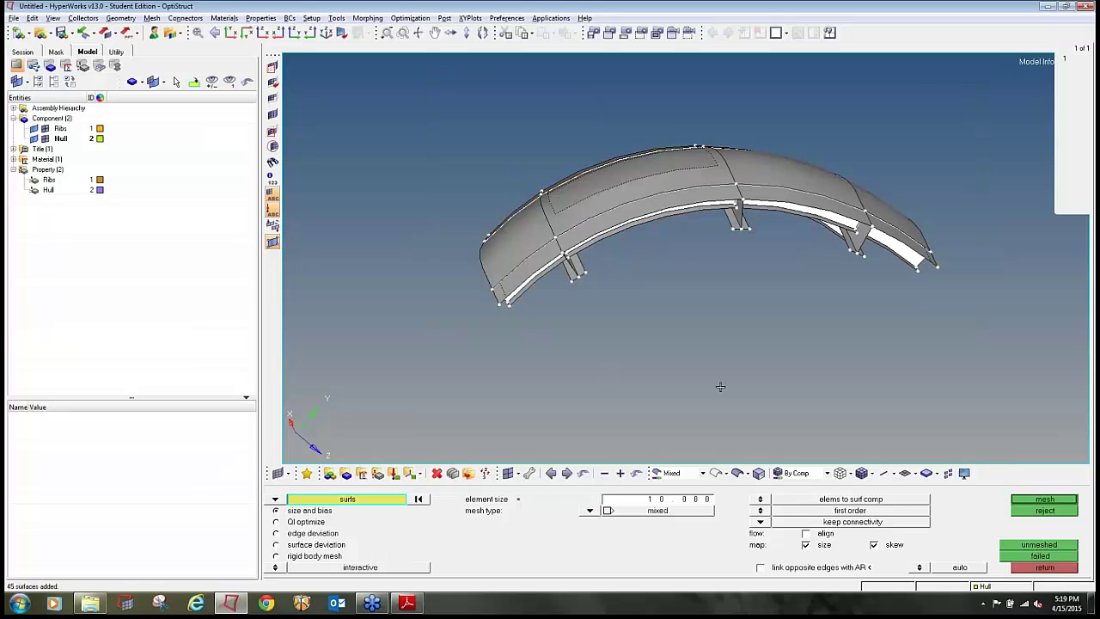
{"action": "key", "text": "alt+Tab"}
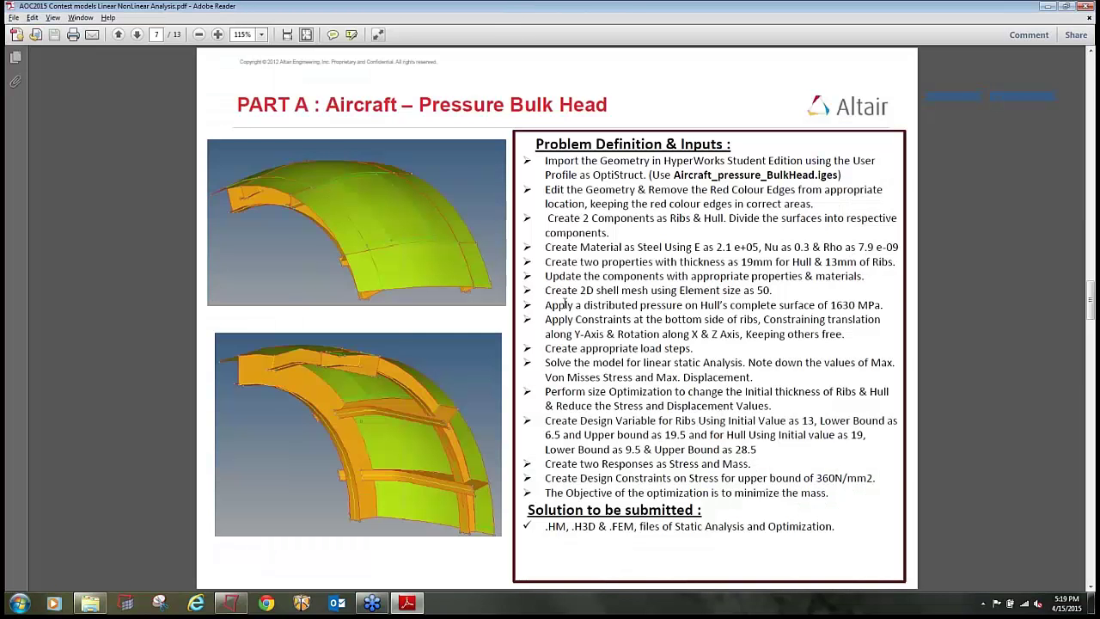
{"action": "key", "text": "alt+Tab"}
{"action": "left_click", "coordinate": [680, 503]}
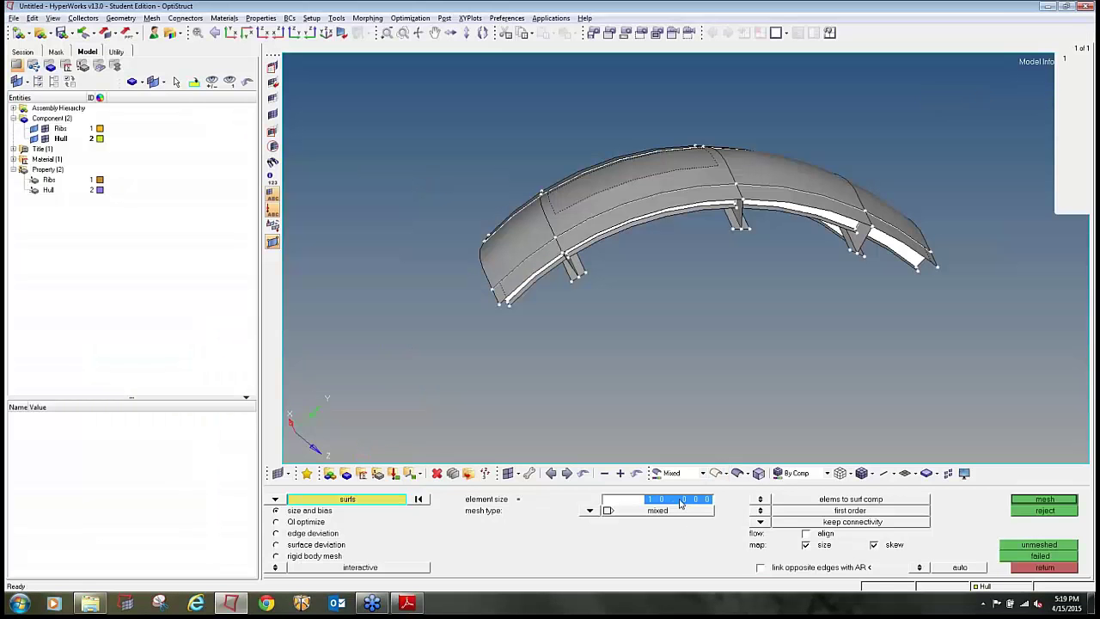
{"action": "type", "text": "5"}
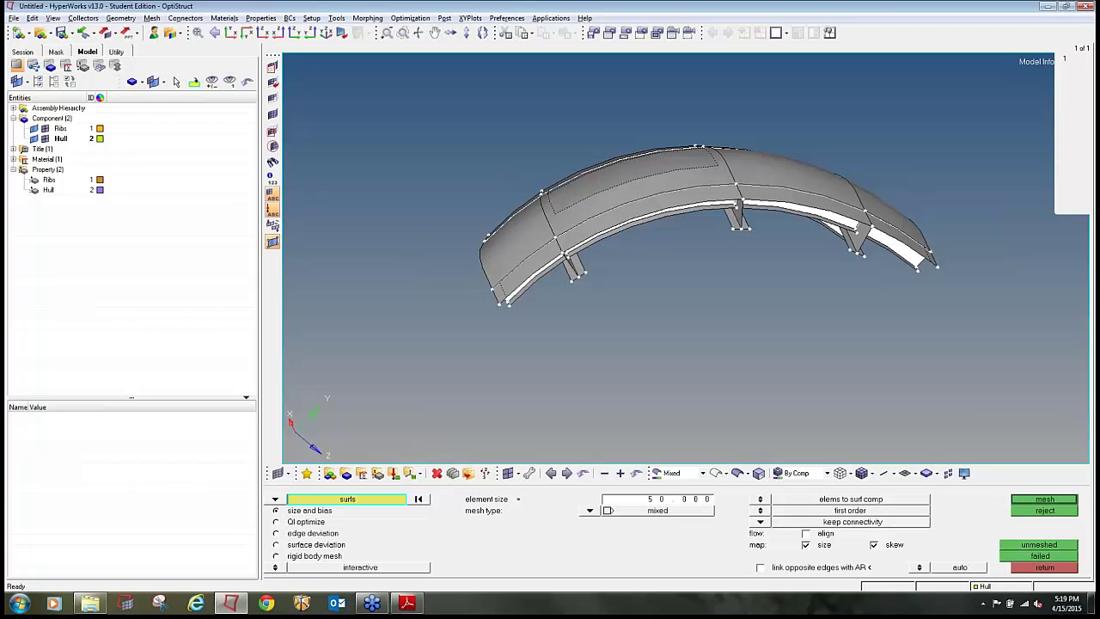
{"action": "left_click", "coordinate": [1028, 500]}
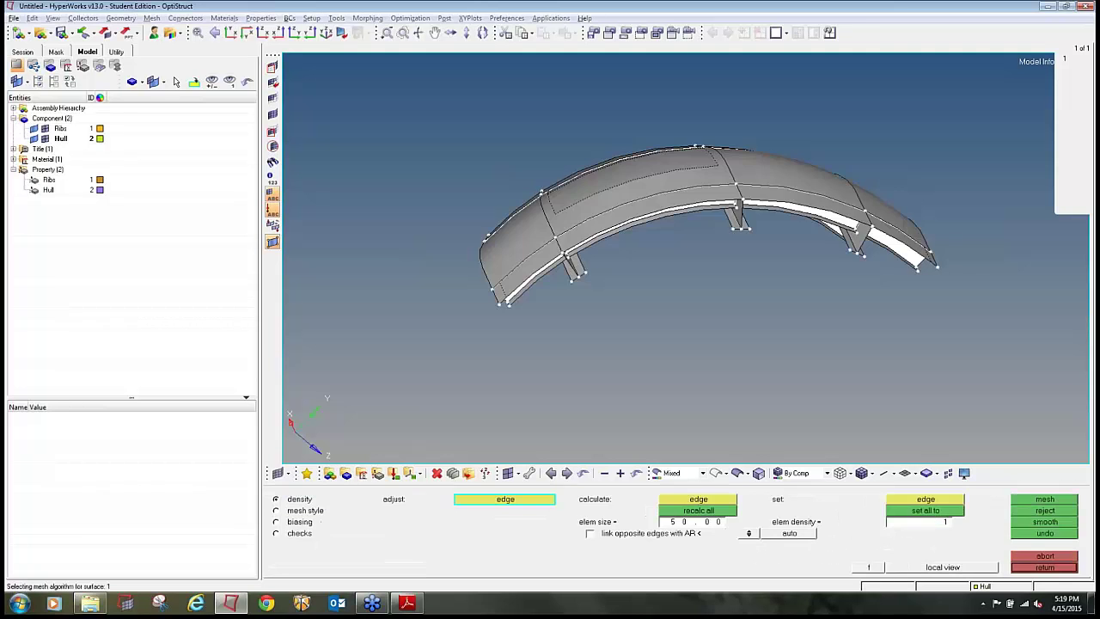
{"action": "left_click", "coordinate": [1032, 568]}
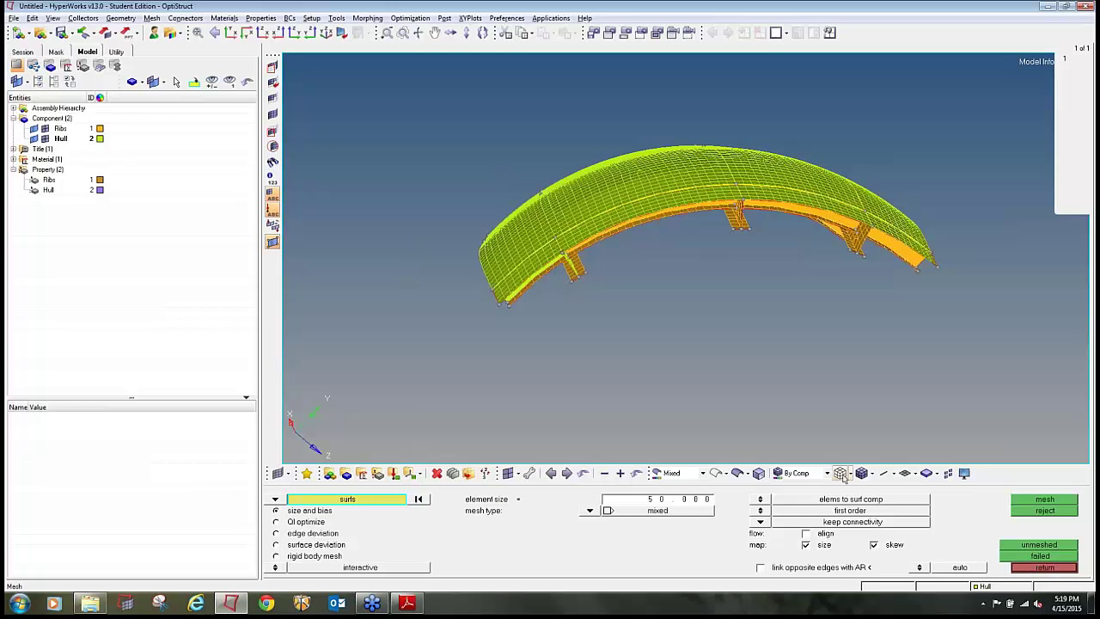
Display the mesh shaded with element lines and hide the geometry of the Ribs and Hull components.
{"action": "left_click", "coordinate": [863, 475]}
{"action": "mouse_move", "coordinate": [798, 265]}
{"action": "left_mouse_down", "text": "ctrl"}
{"action": "mouse_move", "coordinate": [730, 331]}
{"action": "mouse_move", "coordinate": [773, 263]}
{"action": "mouse_move", "coordinate": [933, 231]}
{"action": "mouse_move", "coordinate": [775, 220]}
{"action": "mouse_move", "coordinate": [326, 114]}
{"action": "left_mouse_up", "text": "ctrl"}
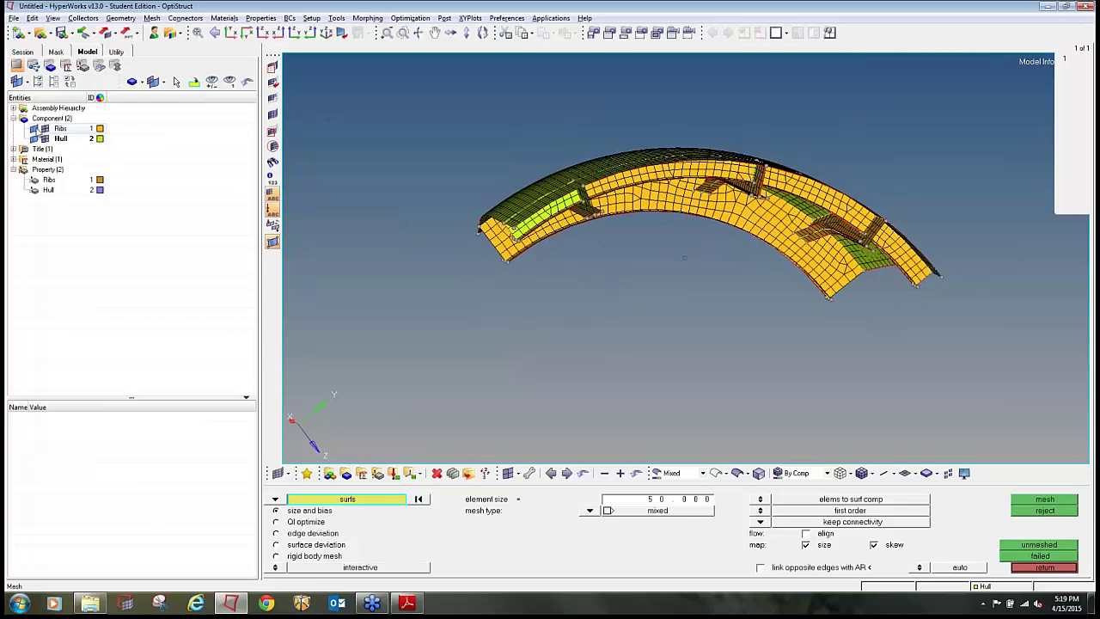
{"action": "left_click_drag", "start_coordinate": [579, 297], "coordinate": [727, 352], "text": "ctrl"}
Preview and equivalence the coincident nodes of all displayed elements with a tolerance of 0.1.
{"action": "key", "text": "shift+F3"}
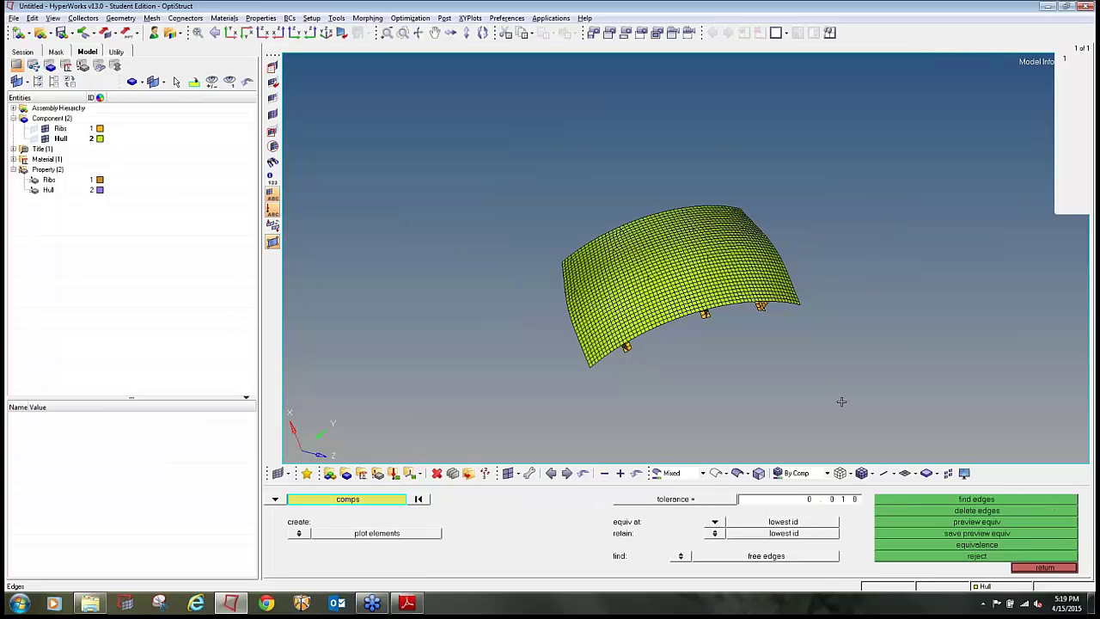
{"action": "left_click", "coordinate": [275, 500]}
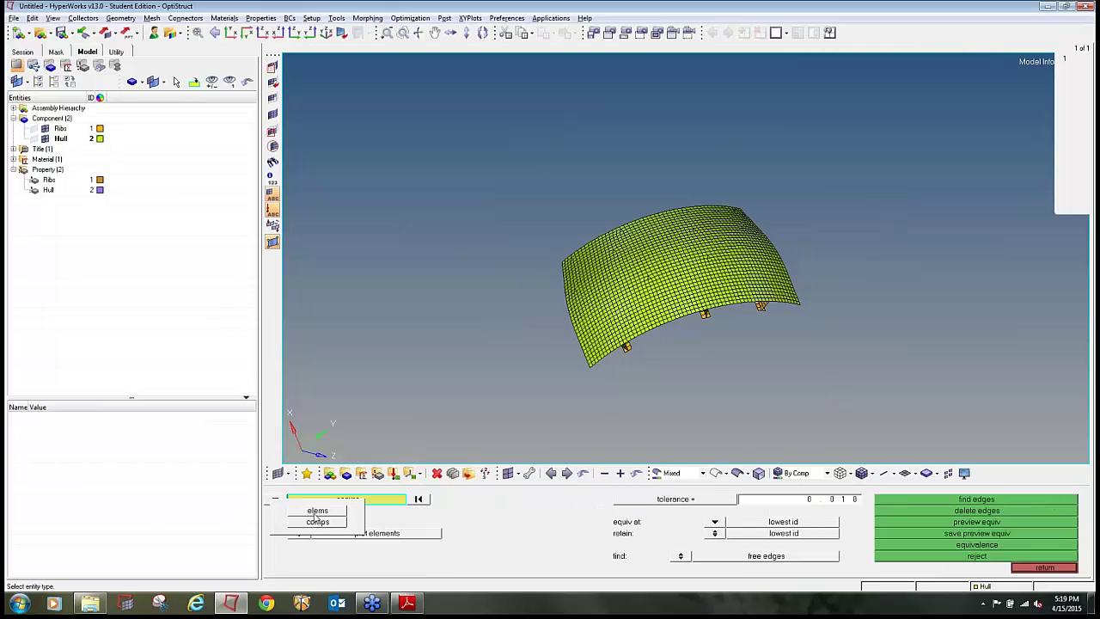
{"action": "left_click", "coordinate": [315, 512]}
{"action": "left_click_drag", "start_coordinate": [839, 427], "coordinate": [425, 126], "text": "shift"}
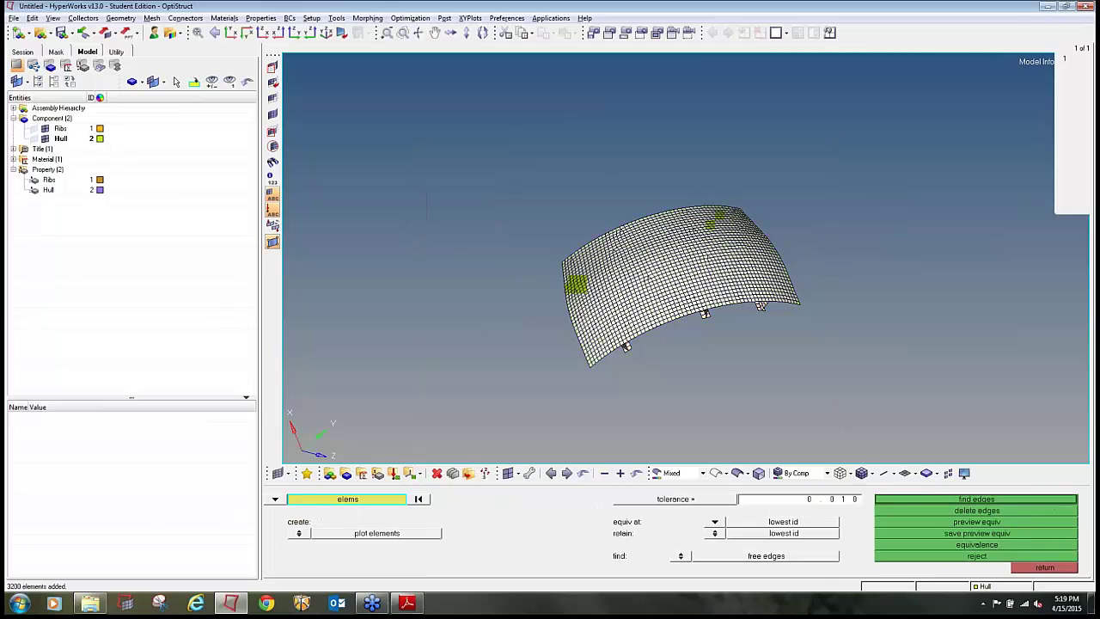
{"action": "left_click", "coordinate": [791, 503]}
{"action": "type", "text": "0."}
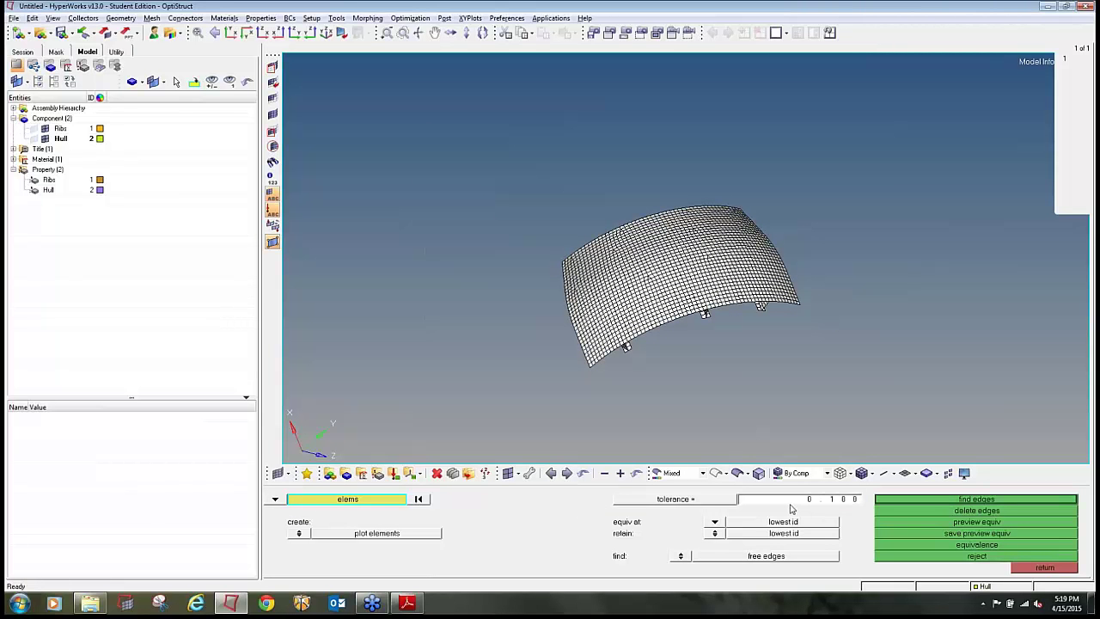
{"action": "left_click", "coordinate": [963, 522]}
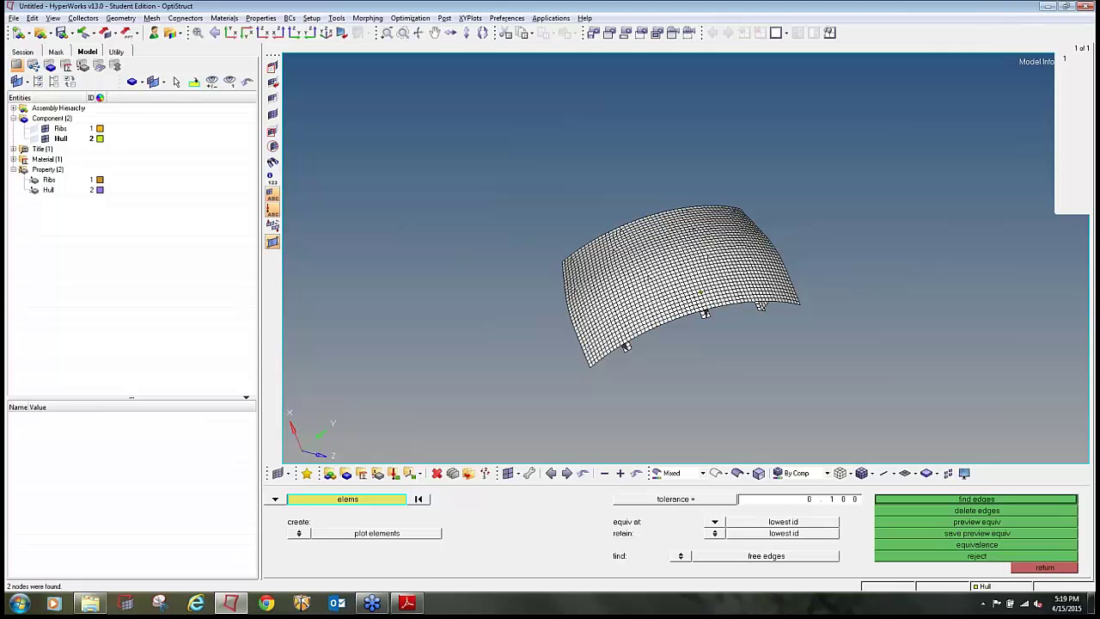
{"action": "left_click", "coordinate": [964, 545]}
Find the free edges of the mesh and hide the Ribs and Hull elements to inspect the edges alone.
{"action": "left_click", "coordinate": [949, 503]}
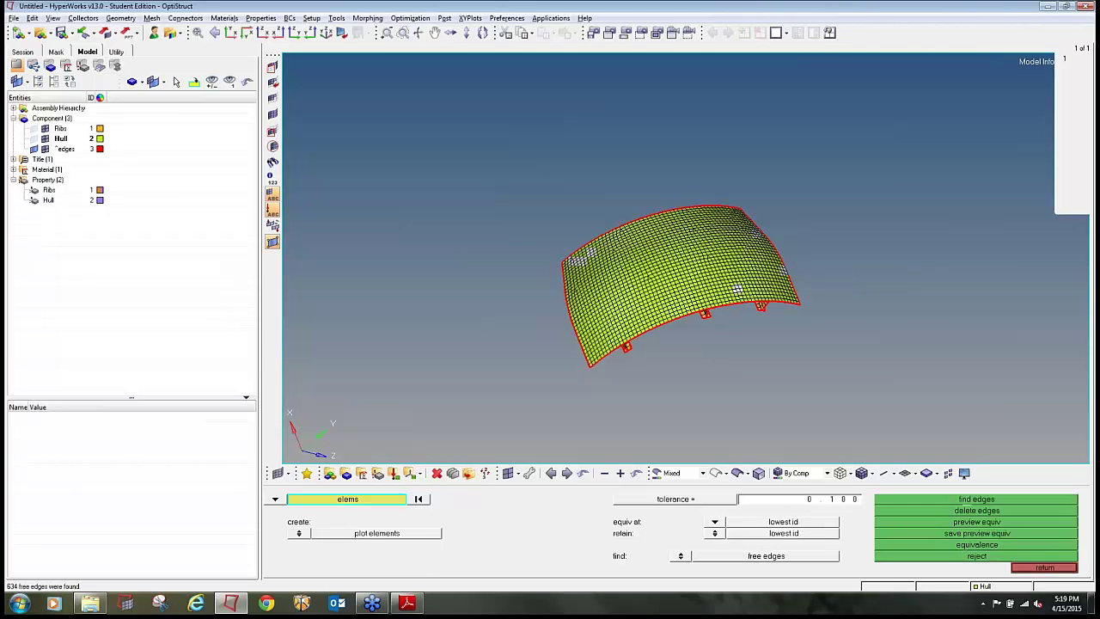
{"action": "left_click_drag", "start_coordinate": [780, 358], "coordinate": [697, 250], "text": "ctrl"}
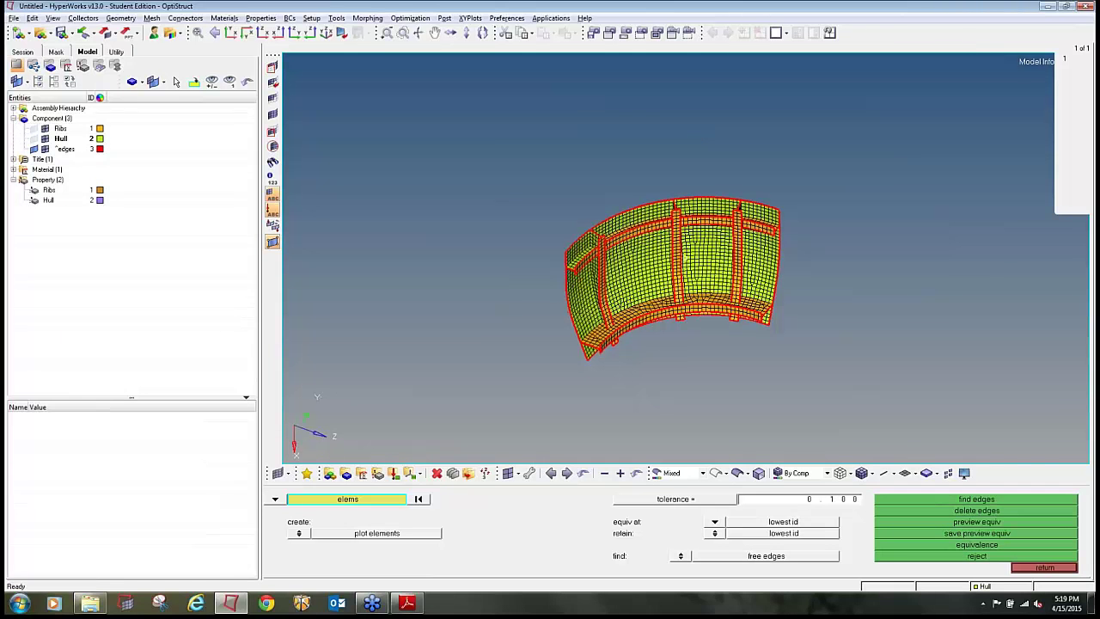
{"action": "left_click", "coordinate": [45, 128]}
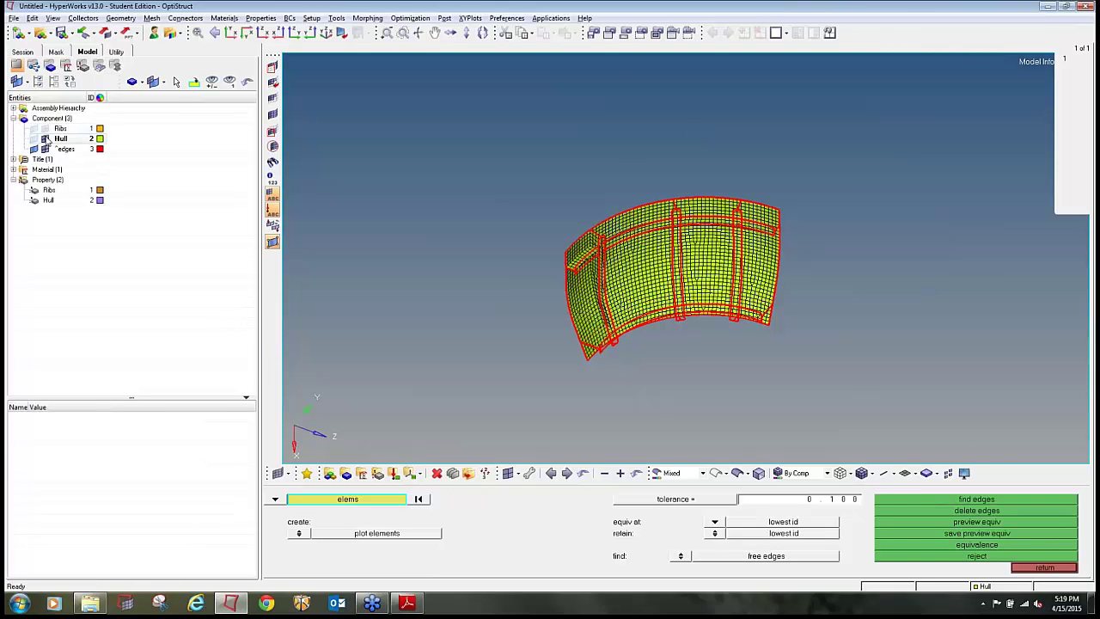
{"action": "left_click", "coordinate": [45, 138]}
{"action": "left_click_drag", "start_coordinate": [690, 228], "coordinate": [730, 284], "text": "ctrl"}
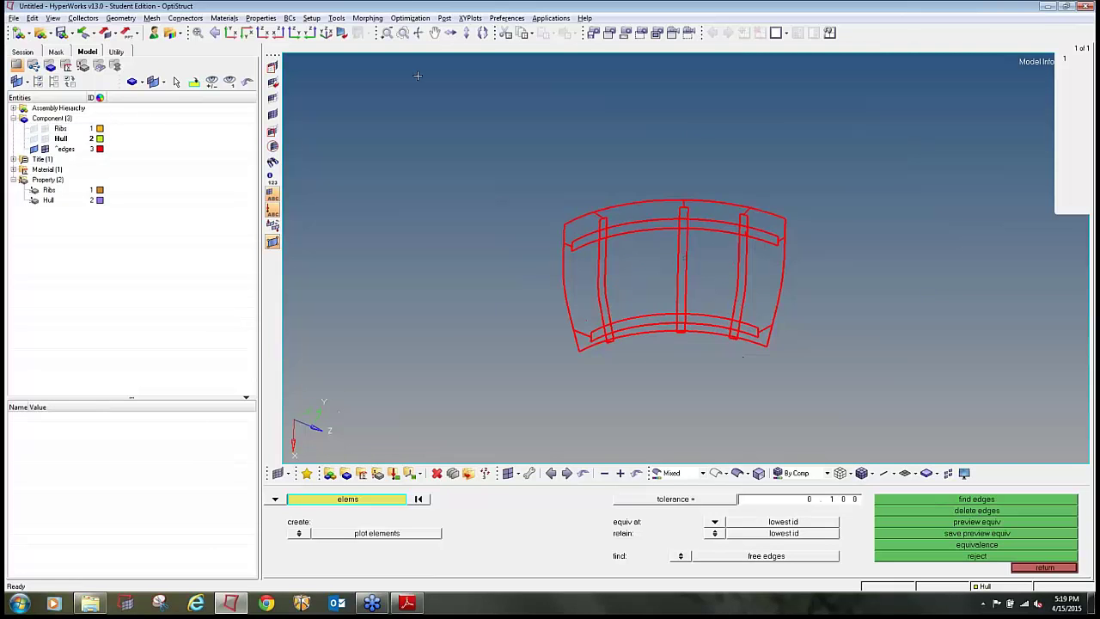
Show the Ribs and Hull elements again and examine which component the end rib flange's elements belong to.
{"action": "left_click", "coordinate": [45, 138]}
{"action": "left_click_drag", "start_coordinate": [550, 326], "coordinate": [945, 221], "text": "ctrl"}
{"action": "left_click_drag", "start_coordinate": [1005, 202], "coordinate": [515, 234], "text": "ctrl"}
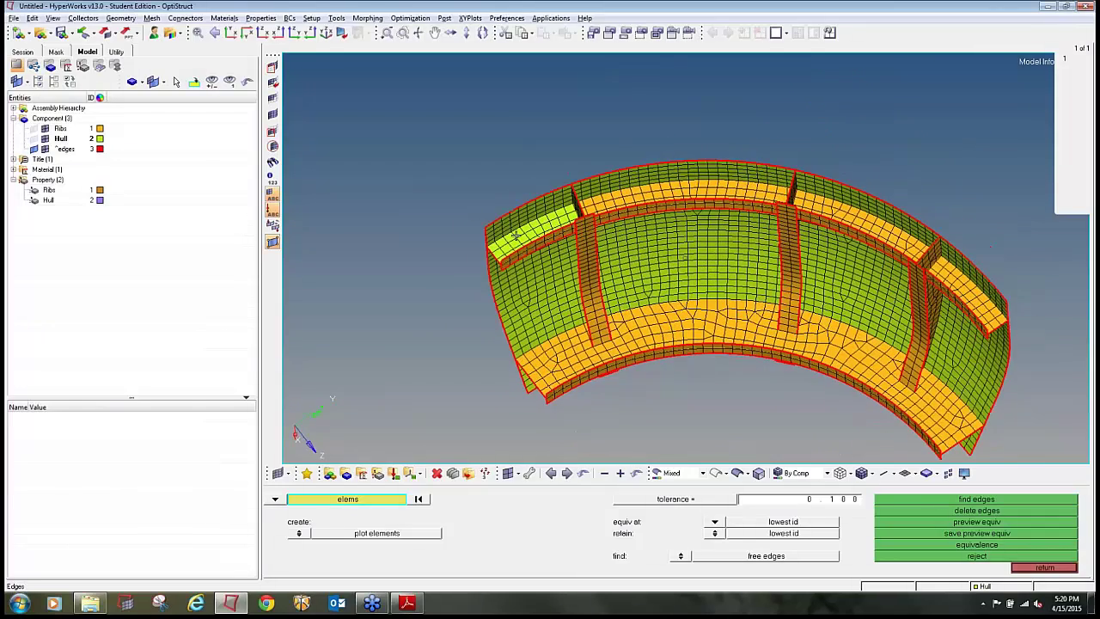
{"action": "left_click_drag", "start_coordinate": [592, 222], "coordinate": [699, 264], "text": "ctrl"}
{"action": "scroll", "coordinate": [548, 254], "scroll_direction": "up", "scroll_amount": 5, "text": "ctrl"}
{"action": "scroll", "coordinate": [657, 231], "scroll_direction": "down", "scroll_amount": 5, "text": "ctrl"}
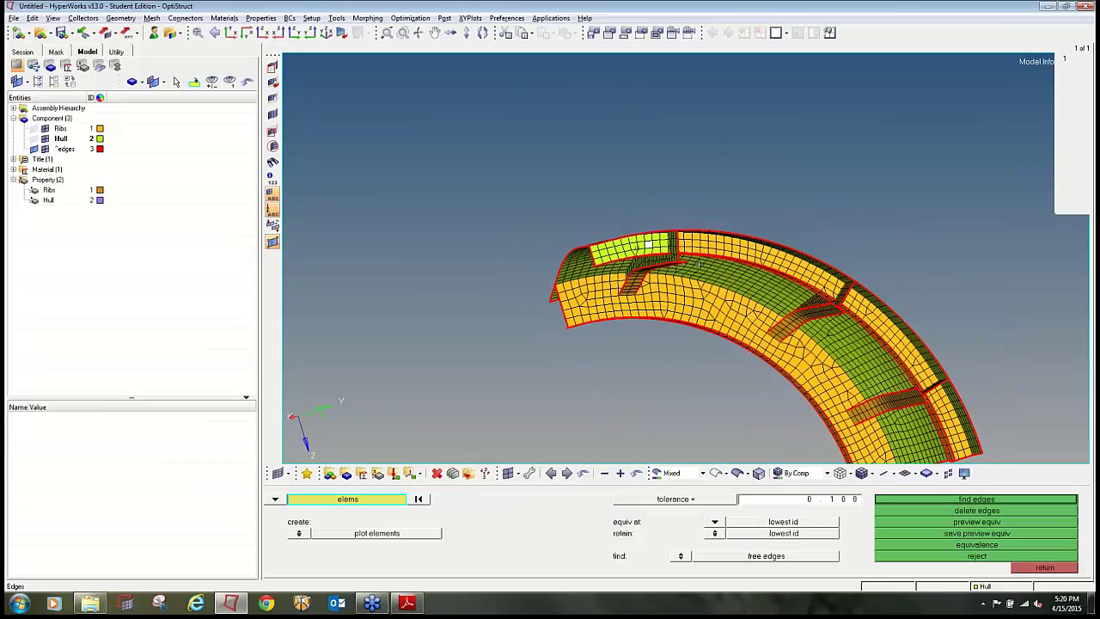
Delete the ^edges component and display the Ribs and Hull geometry with their elements hidden.
{"action": "right_click", "coordinate": [68, 149]}
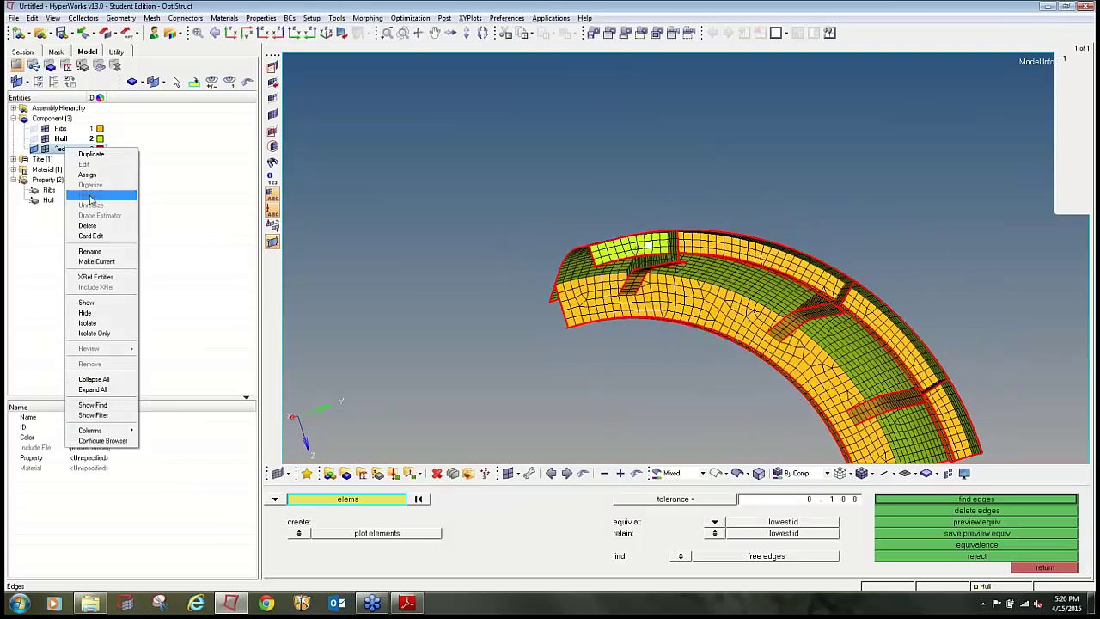
{"action": "left_click", "coordinate": [89, 226]}
{"action": "left_click", "coordinate": [178, 285]}
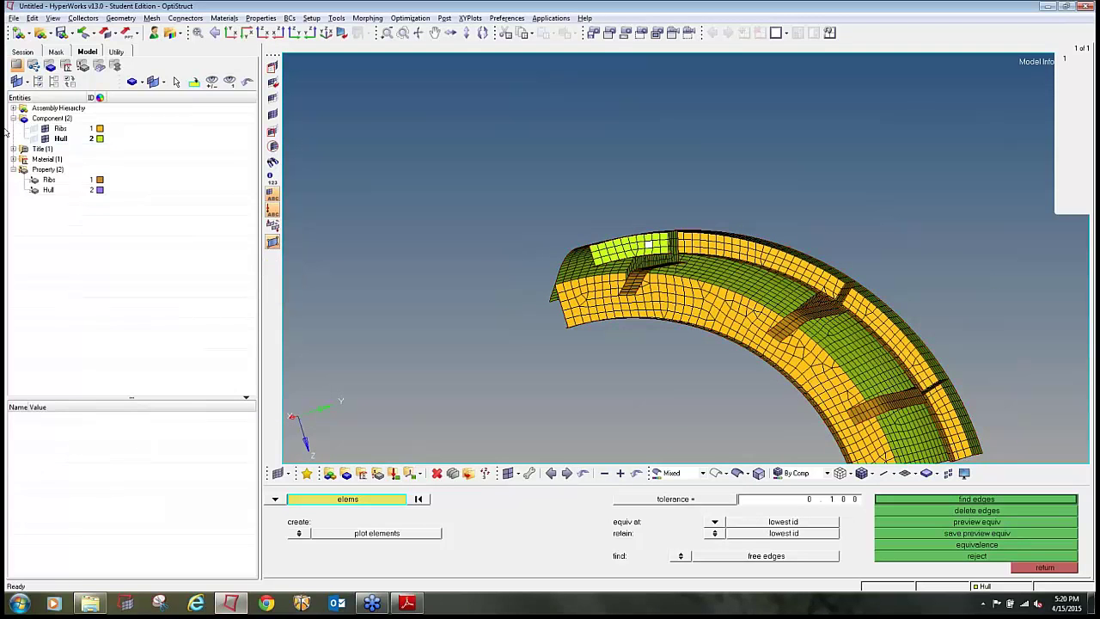
{"action": "left_click", "coordinate": [35, 139]}
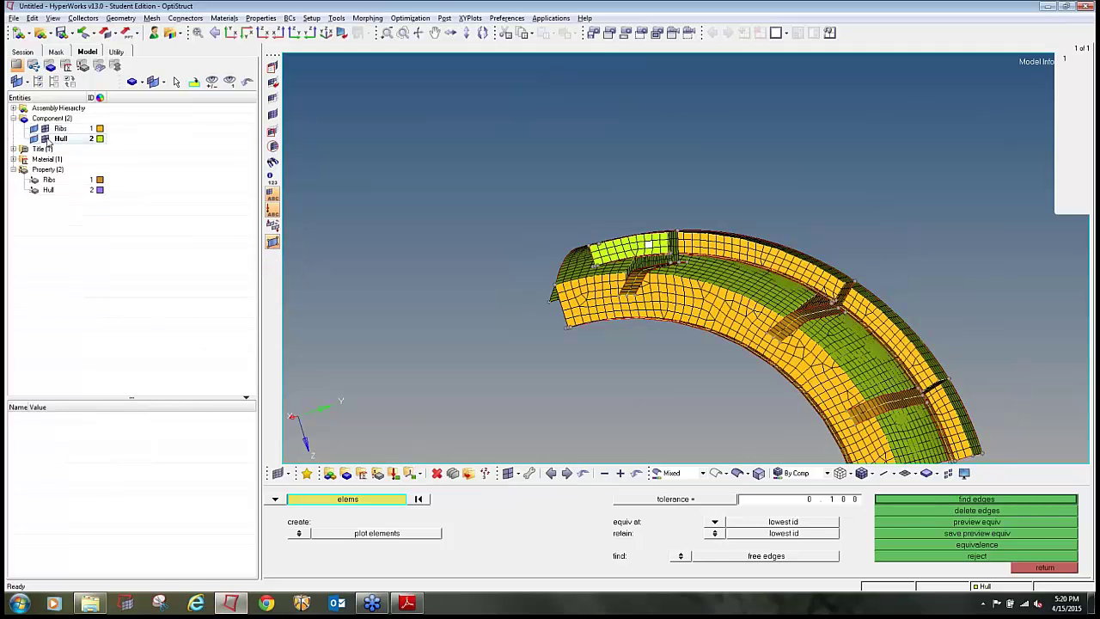
{"action": "left_click", "coordinate": [45, 138]}
{"action": "left_click", "coordinate": [44, 129]}
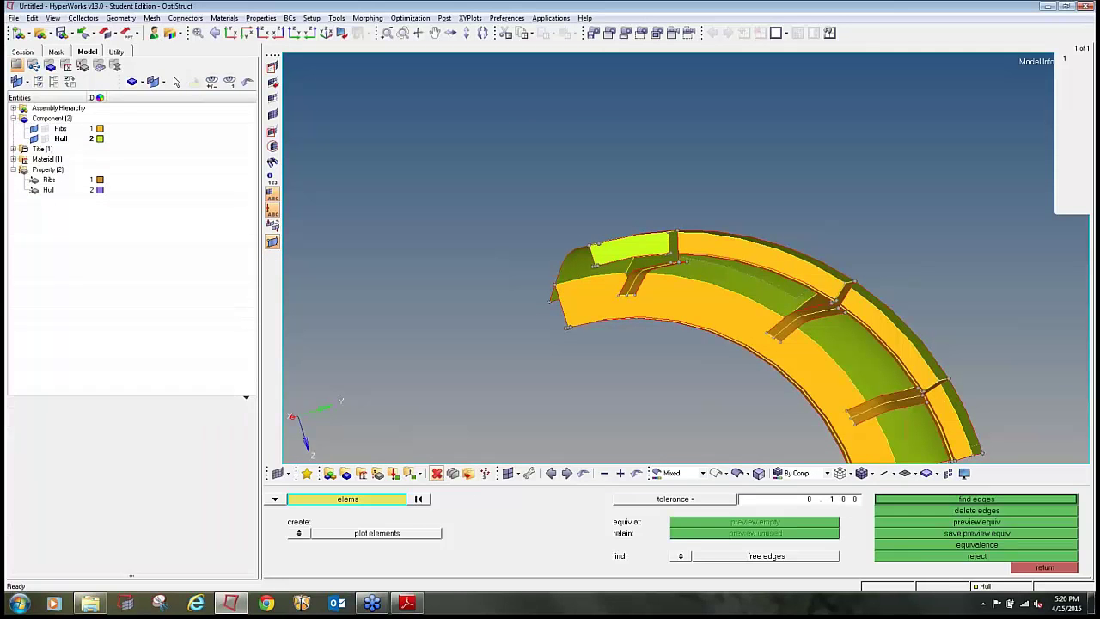
Delete all the elements of the existing mesh from the model.
{"action": "left_click", "coordinate": [348, 500]}
{"action": "left_click", "coordinate": [364, 534]}
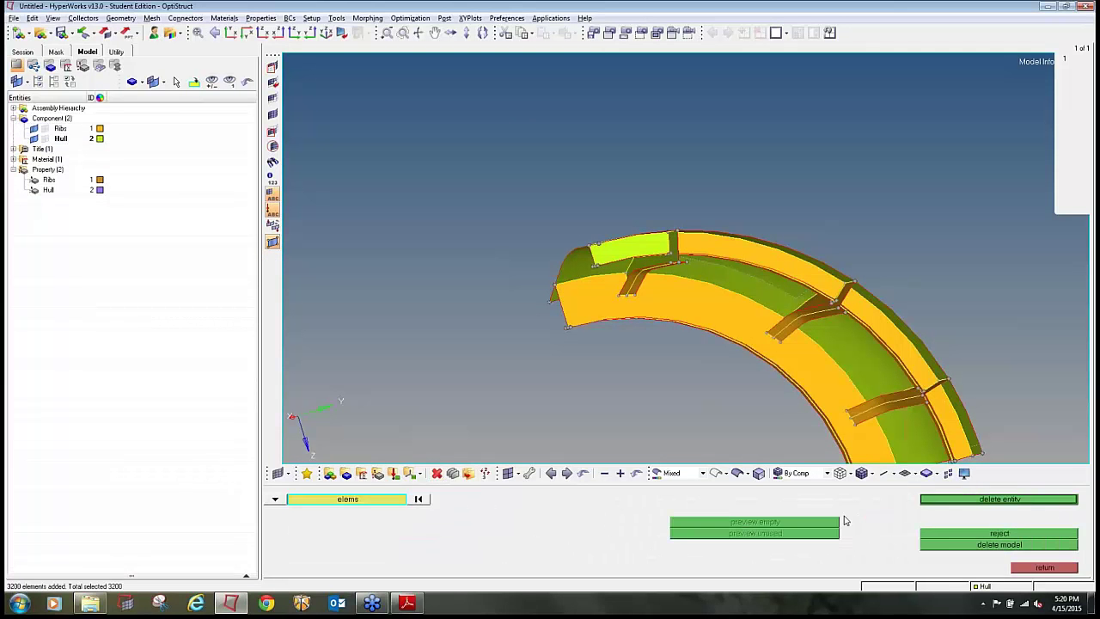
{"action": "left_click", "coordinate": [939, 500]}
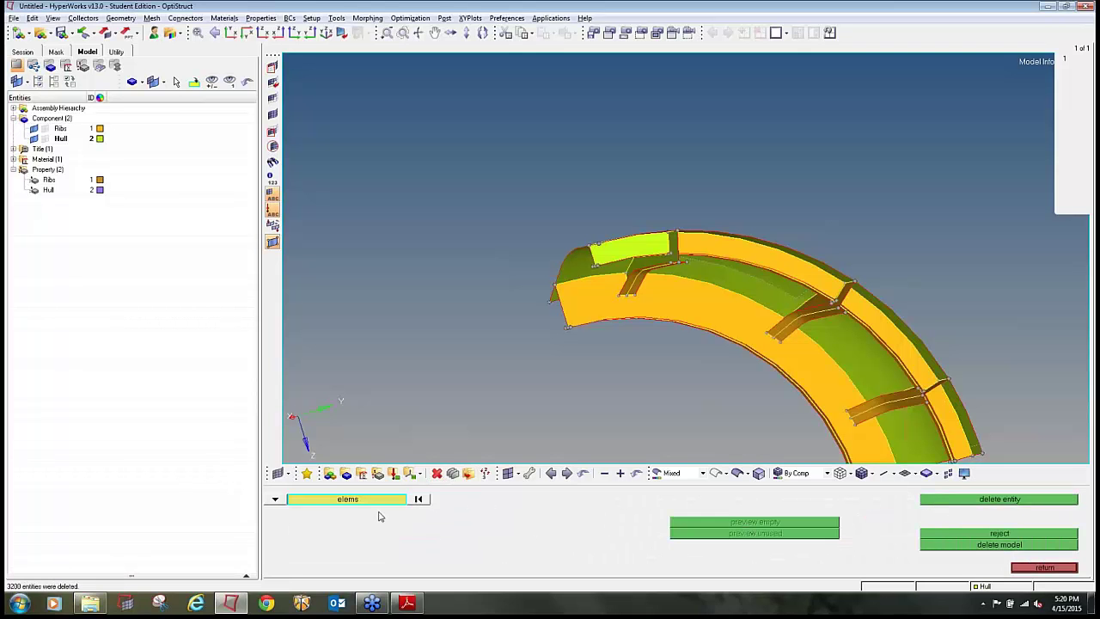
{"action": "key", "text": "F12"}
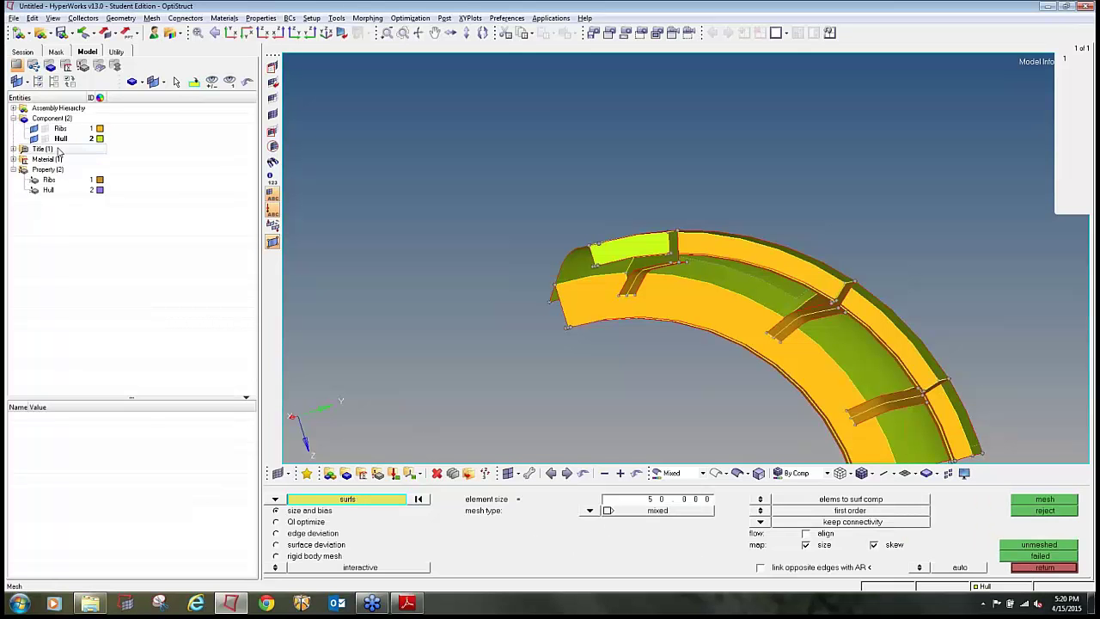
{"action": "left_click", "coordinate": [1043, 568]}
Move the end rib's flange and web surfaces from the Hull component to the Ribs component.
{"action": "left_click_drag", "start_coordinate": [708, 379], "coordinate": [832, 387], "text": "ctrl"}
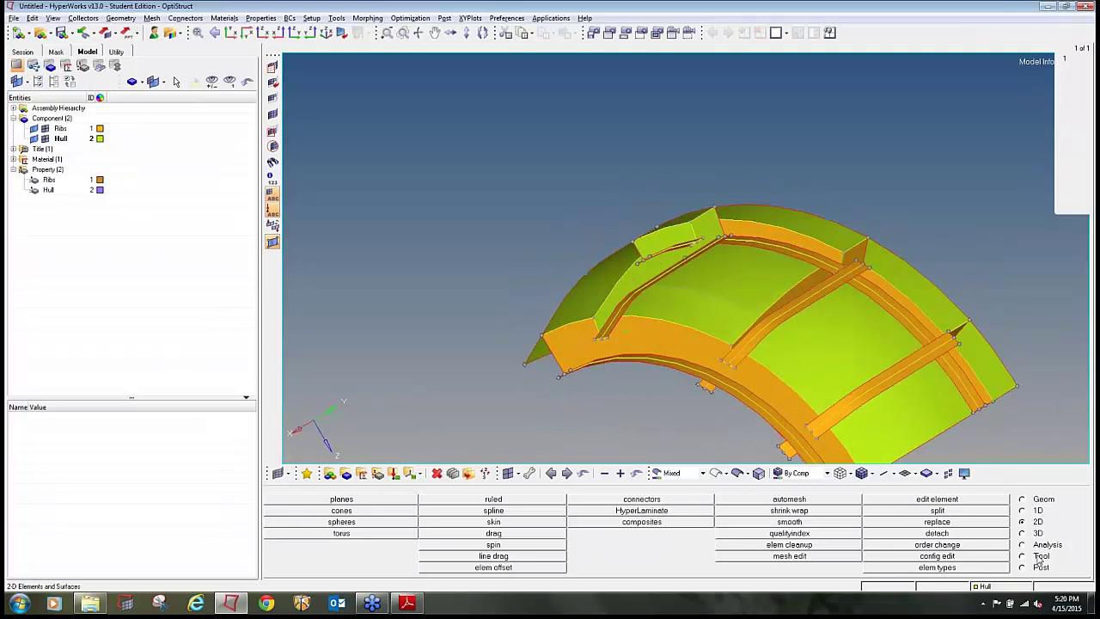
{"action": "key", "text": "shift+F11"}
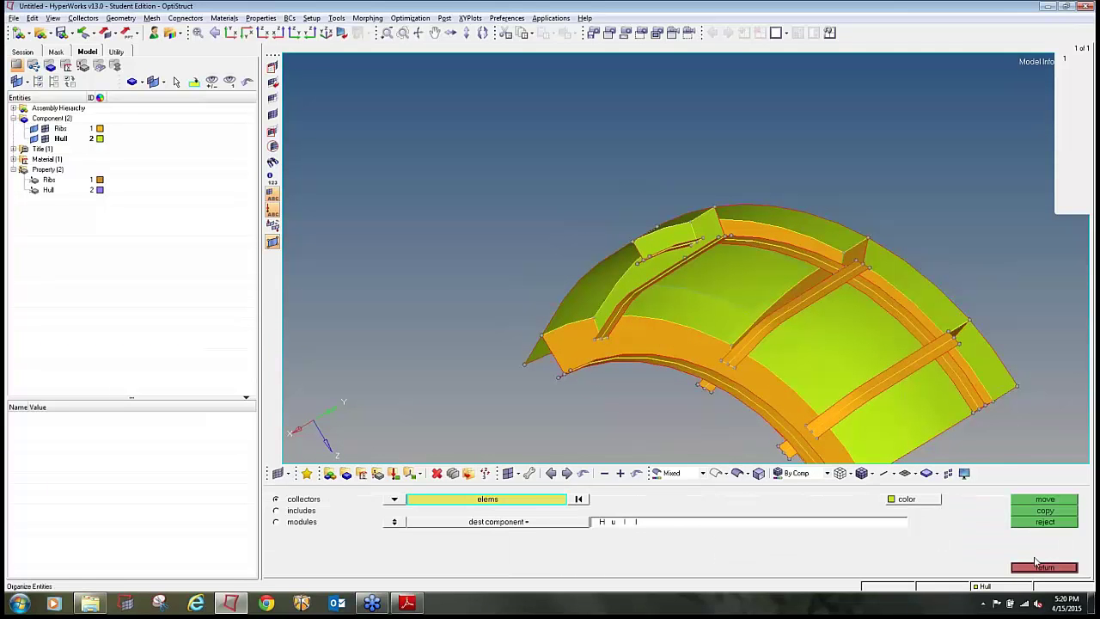
{"action": "left_click", "coordinate": [394, 499]}
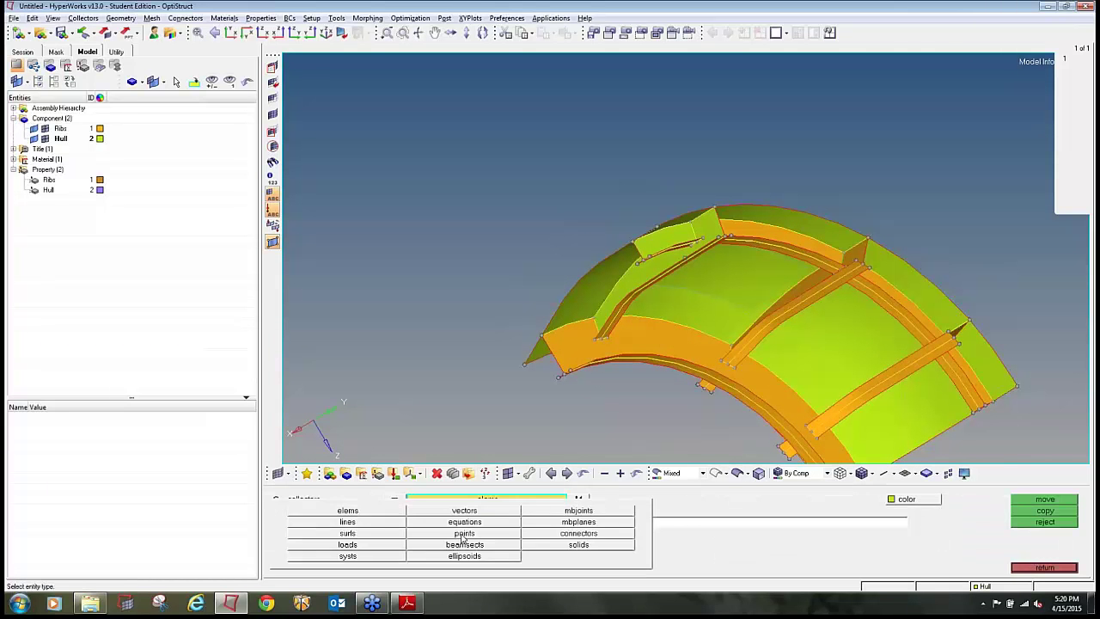
{"action": "left_click", "coordinate": [346, 536]}
{"action": "left_click", "coordinate": [678, 250]}
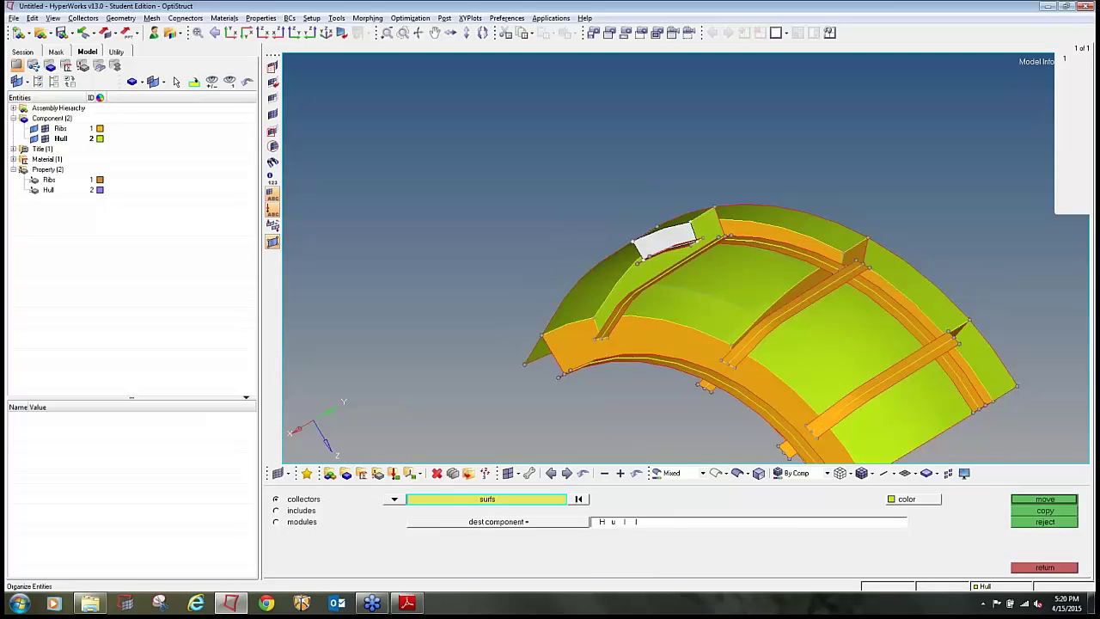
{"action": "left_click", "coordinate": [662, 271]}
{"action": "left_click_drag", "start_coordinate": [703, 242], "coordinate": [540, 360], "text": "ctrl"}
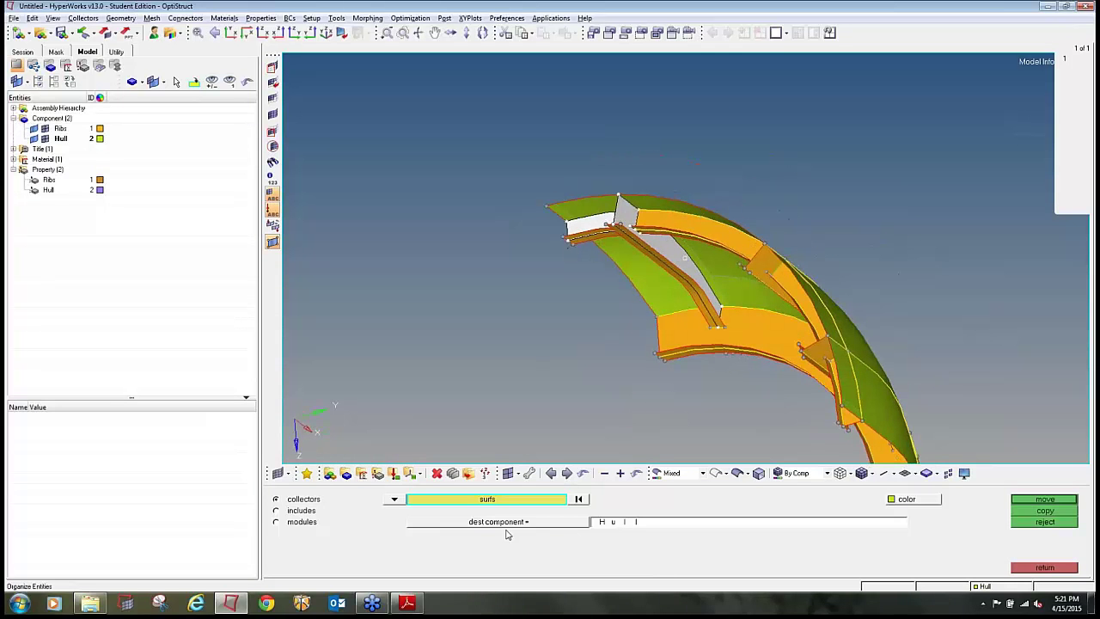
{"action": "left_click", "coordinate": [602, 521]}
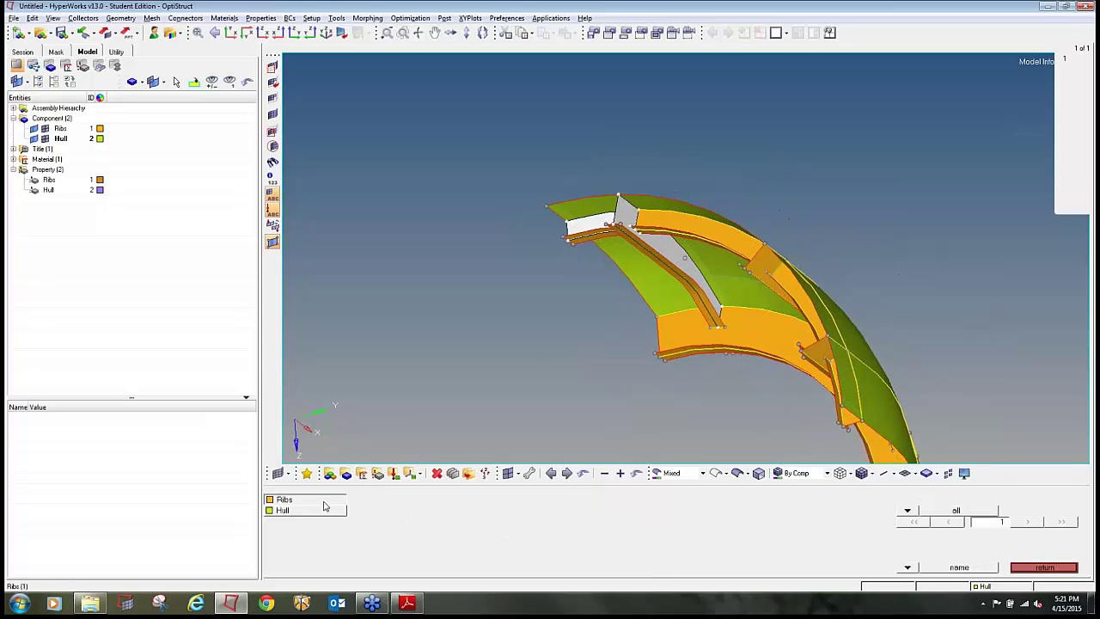
{"action": "left_click", "coordinate": [322, 501]}
{"action": "left_click", "coordinate": [1039, 499]}
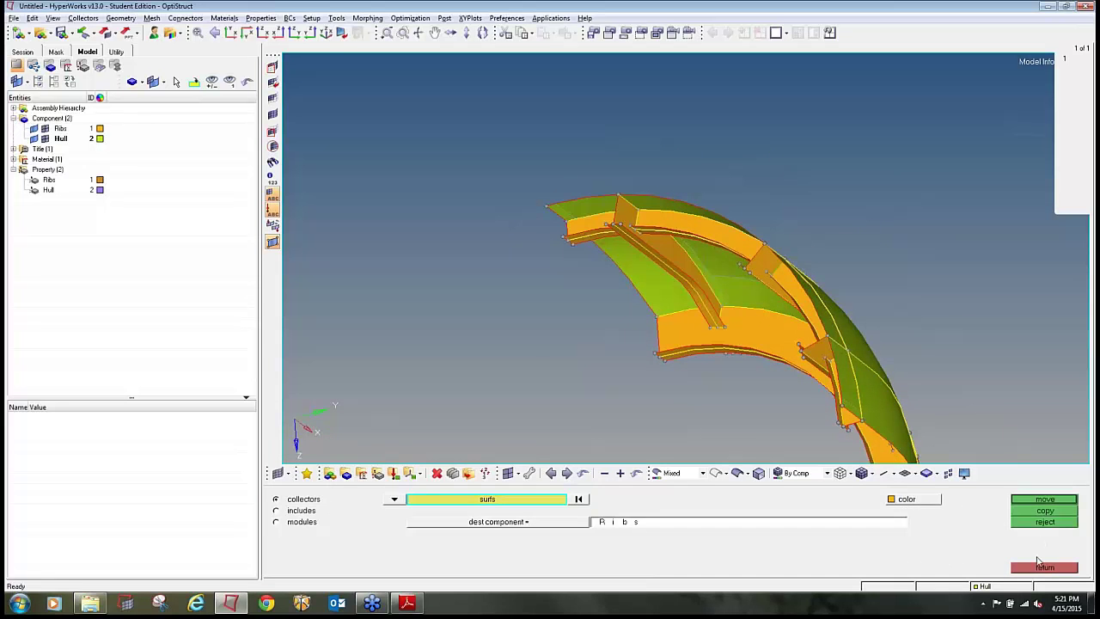
{"action": "left_click", "coordinate": [1043, 569]}
Automesh all the Ribs and Hull surfaces with mixed elements of size 50, assigned to each surface's component.
{"action": "left_click_drag", "start_coordinate": [510, 345], "coordinate": [764, 404], "text": "ctrl"}
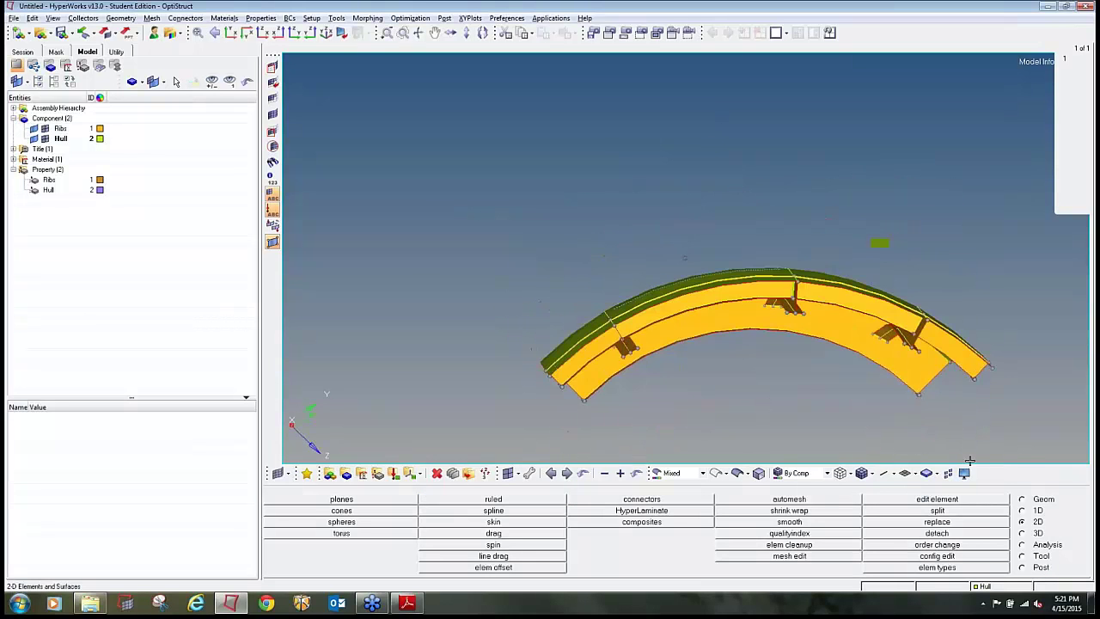
{"action": "left_click", "coordinate": [795, 502]}
{"action": "scroll", "coordinate": [709, 325], "scroll_direction": "down", "scroll_amount": 4, "text": "ctrl"}
{"action": "right_click_drag", "start_coordinate": [708, 327], "coordinate": [707, 266], "text": "ctrl"}
{"action": "left_click_drag", "start_coordinate": [534, 179], "coordinate": [908, 340], "text": "shift"}
{"action": "left_click", "coordinate": [1044, 499]}
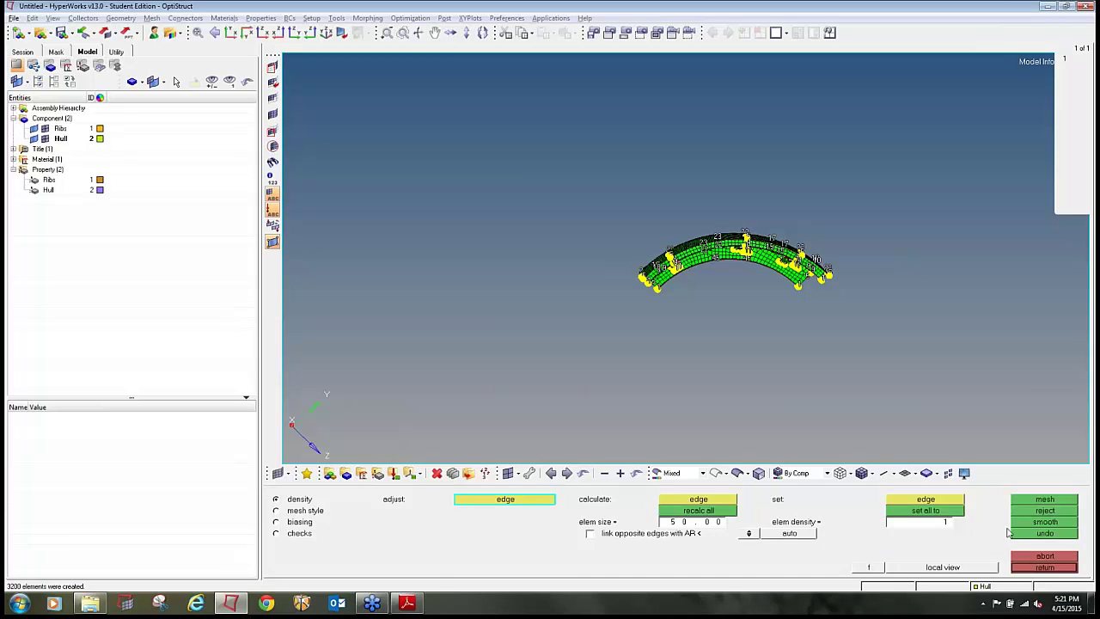
{"action": "left_click", "coordinate": [1035, 568]}
{"action": "left_click", "coordinate": [1036, 567]}
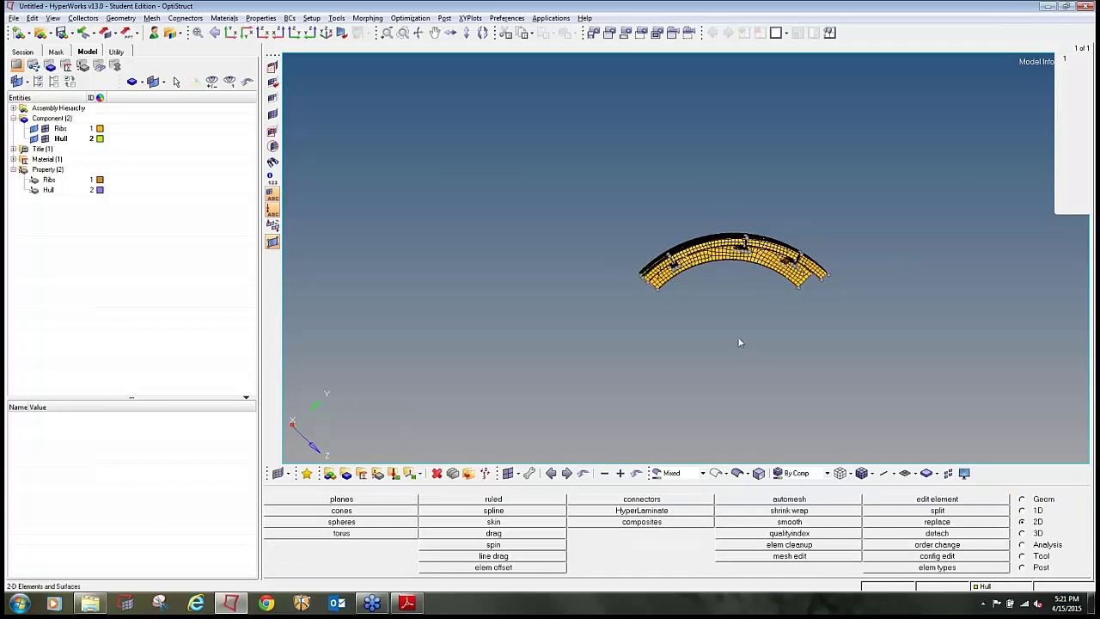
Preview and equivalence the coincident nodes across the new Ribs and Hull mesh with a tolerance of 0.1.
{"action": "left_click_drag", "start_coordinate": [739, 339], "coordinate": [630, 244], "text": "ctrl"}
{"action": "scroll", "coordinate": [631, 244], "scroll_direction": "up", "scroll_amount": 4, "text": "ctrl"}
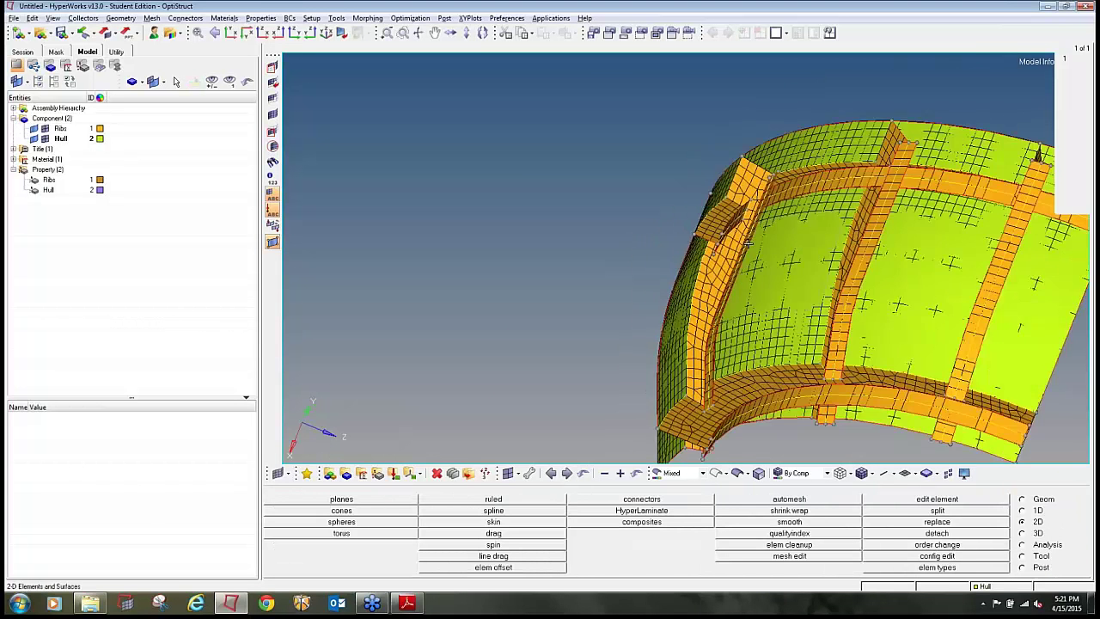
{"action": "scroll", "coordinate": [684, 257], "scroll_direction": "down", "scroll_amount": 2, "text": "ctrl"}
{"action": "key", "text": "shift+F3"}
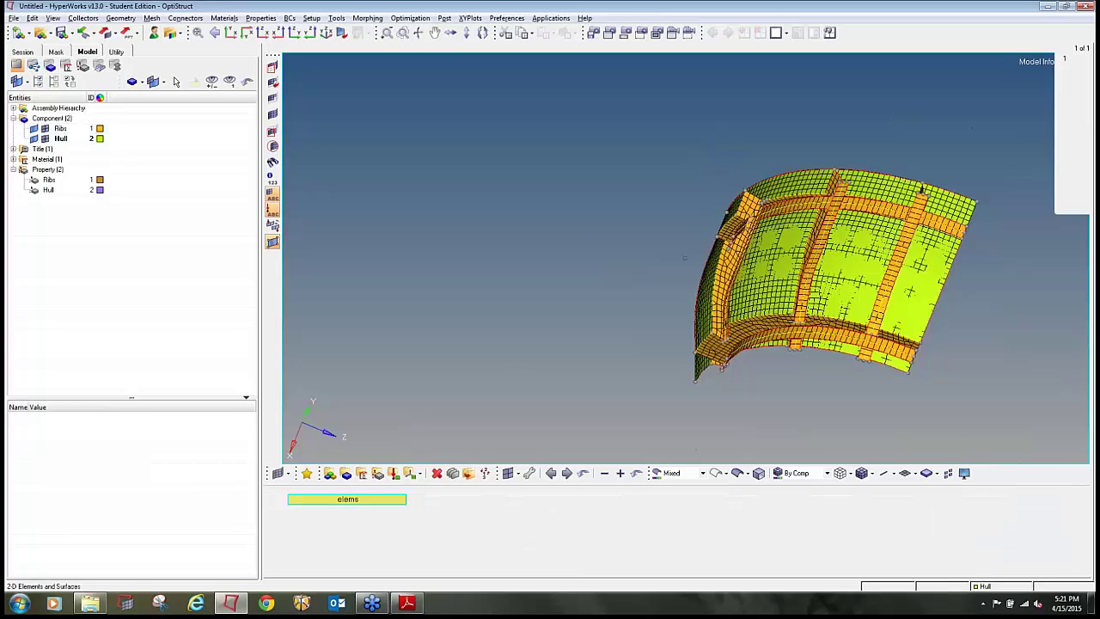
{"action": "left_click_drag", "start_coordinate": [593, 108], "coordinate": [1020, 435], "text": "shift"}
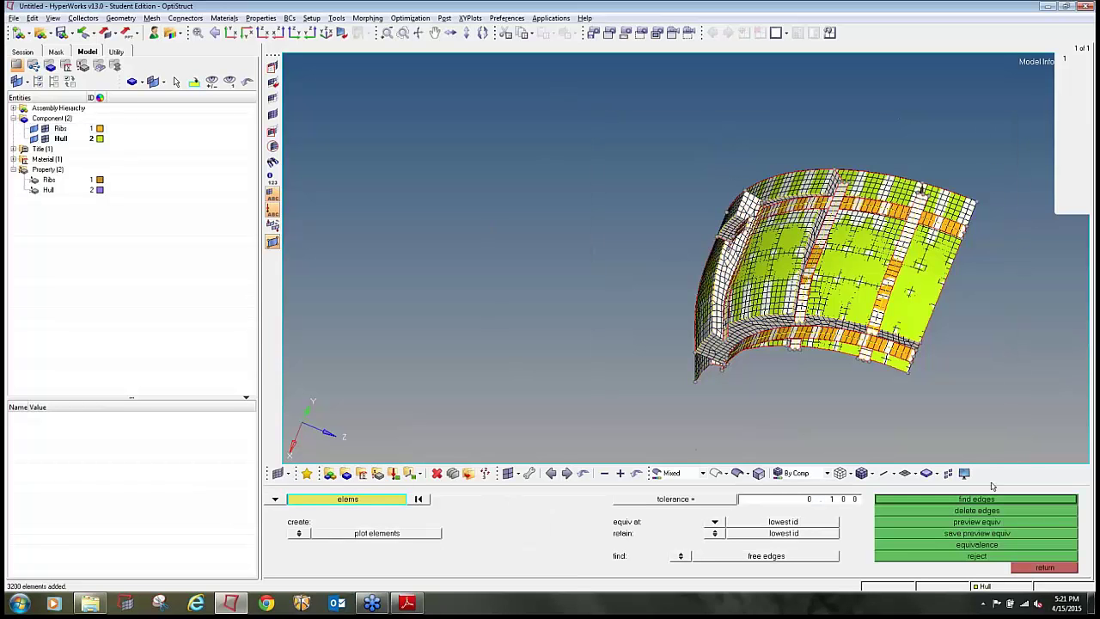
{"action": "left_click", "coordinate": [986, 524]}
{"action": "left_click", "coordinate": [985, 545]}
Find the free edges of the new mesh, hide the Ribs and Hull geometry and examine the mesh connectivity.
{"action": "left_click", "coordinate": [977, 499]}
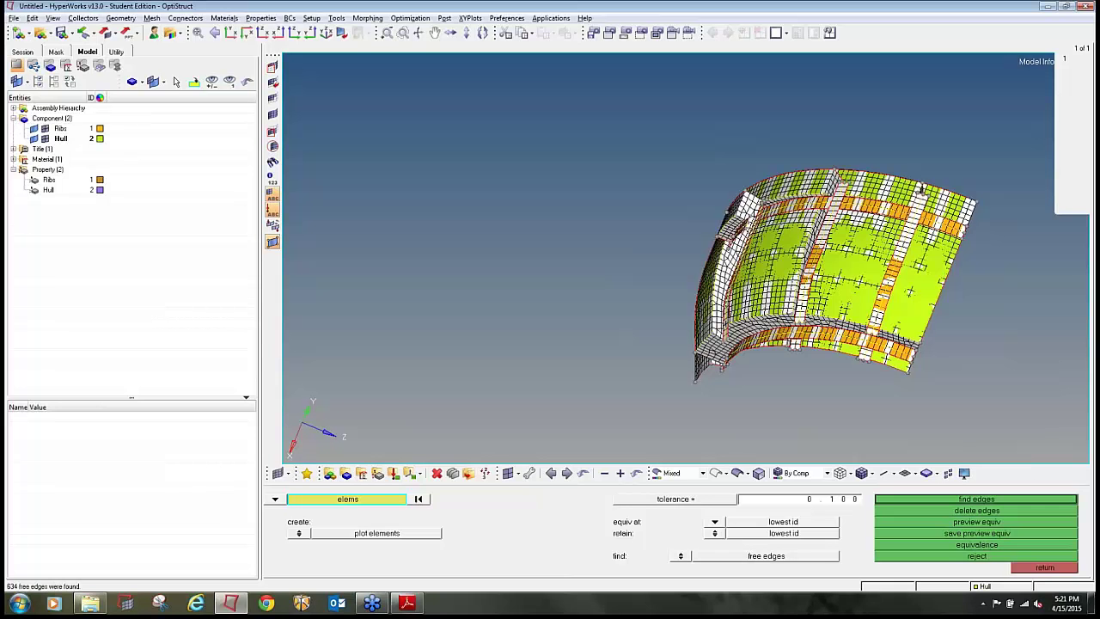
{"action": "left_click", "coordinate": [44, 128]}
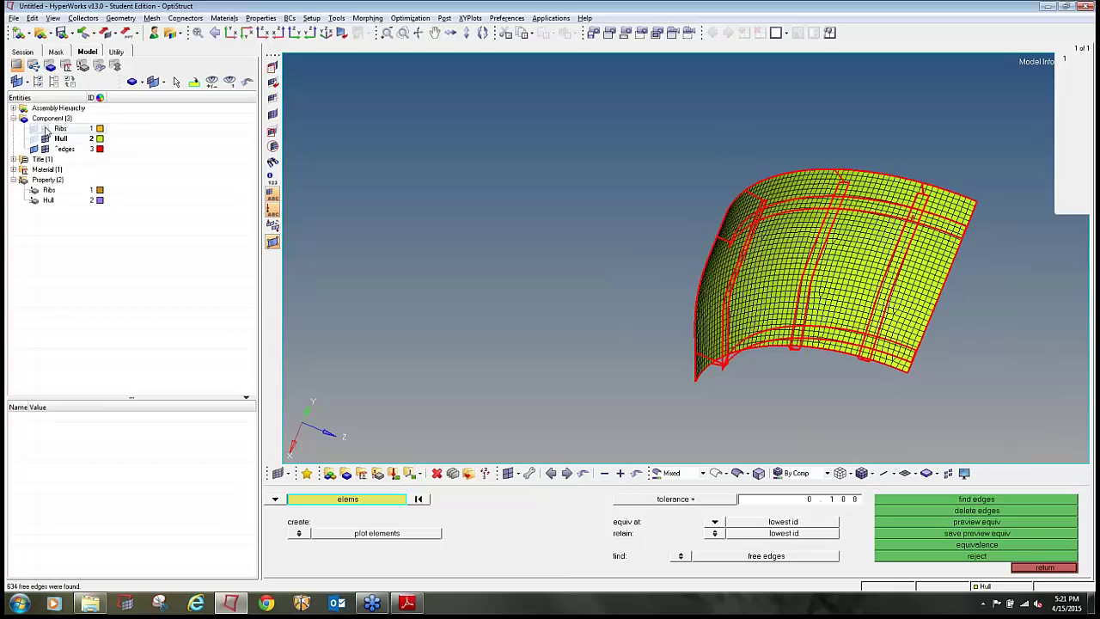
{"action": "left_click", "coordinate": [44, 128]}
{"action": "left_click_drag", "start_coordinate": [503, 129], "coordinate": [553, 246], "text": "ctrl"}
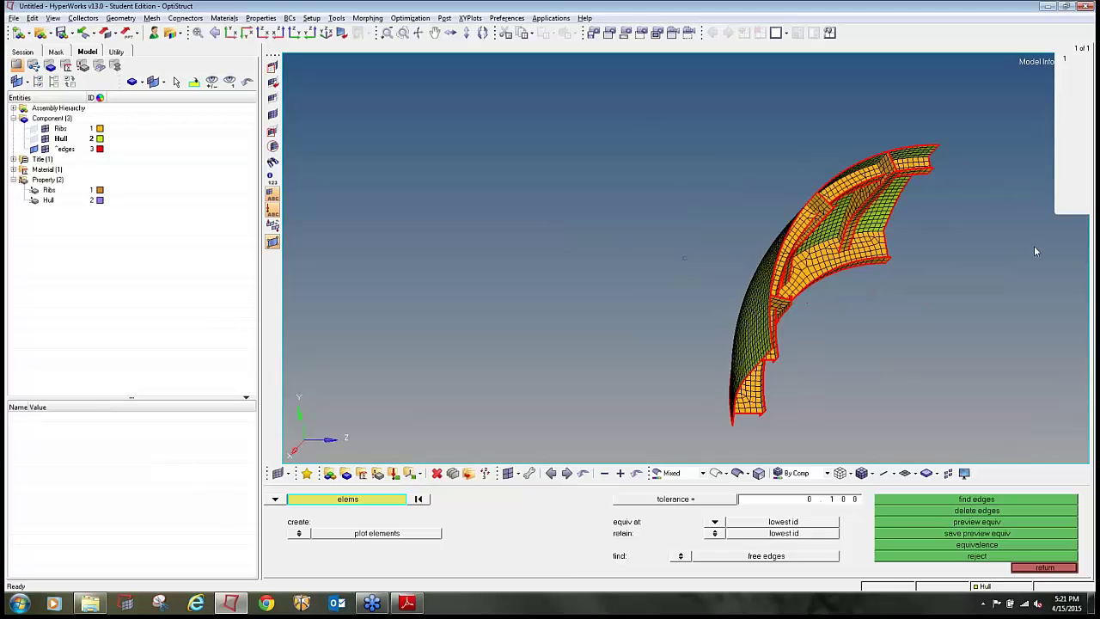
{"action": "left_click_drag", "start_coordinate": [1036, 251], "coordinate": [874, 373], "text": "ctrl"}
{"action": "scroll", "coordinate": [782, 290], "scroll_direction": "up", "scroll_amount": 5, "text": "ctrl"}
{"action": "scroll", "coordinate": [782, 291], "scroll_direction": "up", "scroll_amount": 2}
{"action": "scroll", "coordinate": [752, 239], "scroll_direction": "down", "scroll_amount": 5}
{"action": "scroll", "coordinate": [848, 348], "scroll_direction": "down", "scroll_amount": 3}
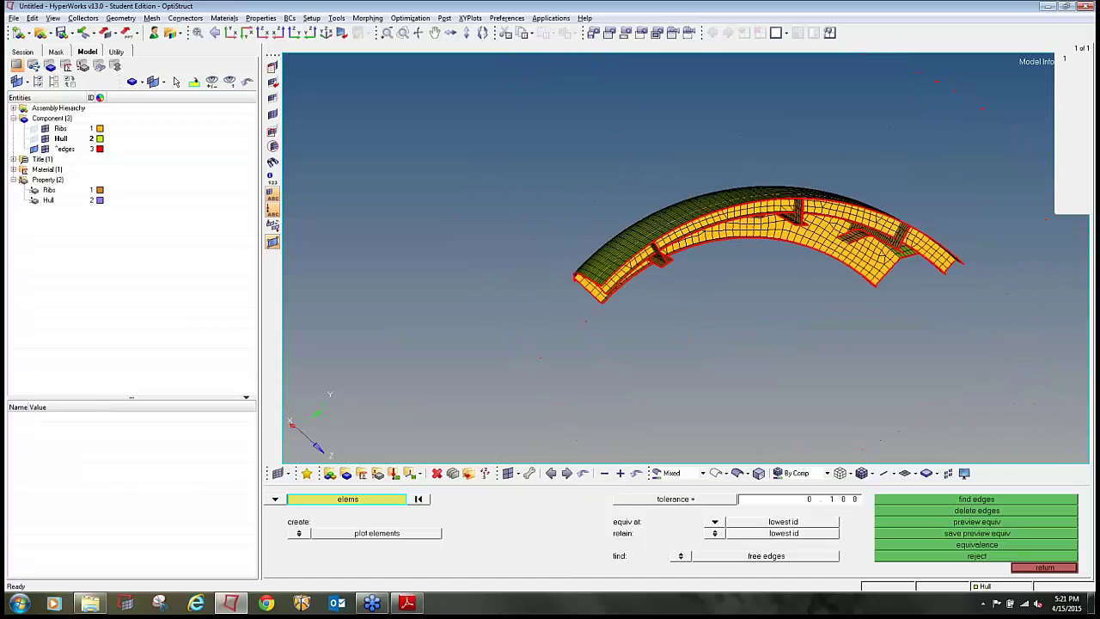
Delete the ^edges component from the model and leave the edges check.
{"action": "right_click", "coordinate": [65, 148]}
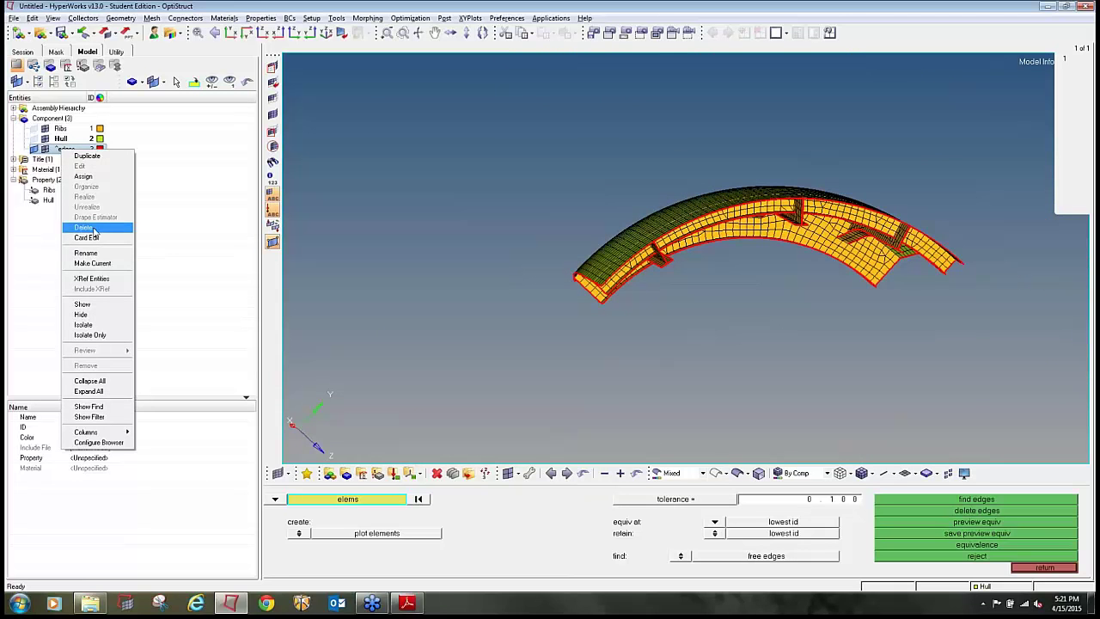
{"action": "left_click", "coordinate": [83, 226]}
{"action": "left_click", "coordinate": [167, 284]}
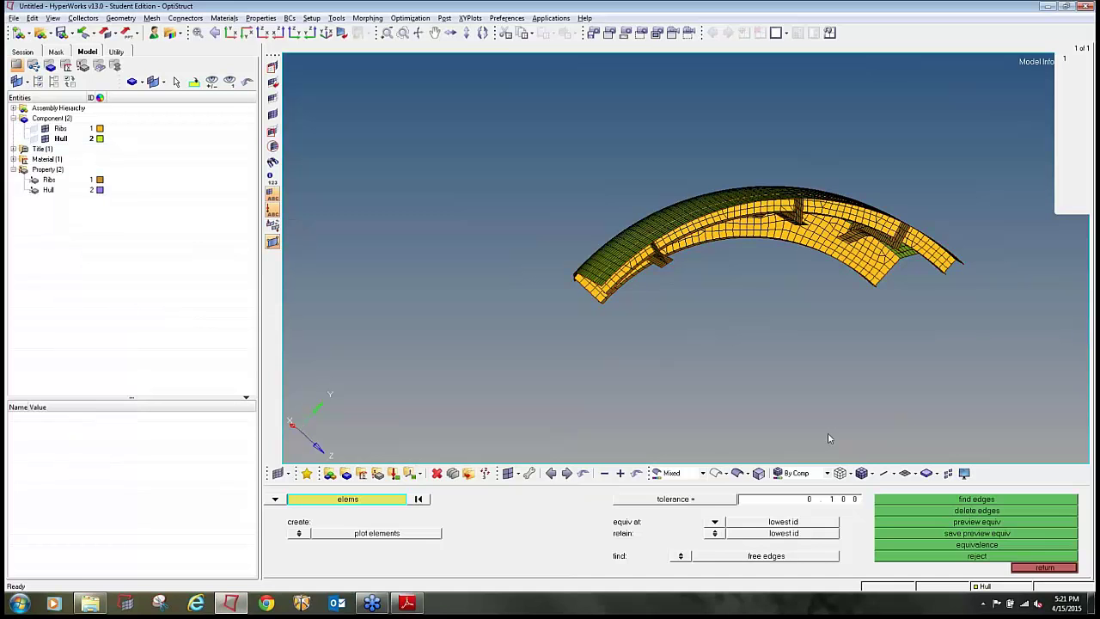
{"action": "left_click", "coordinate": [1045, 567]}
{"action": "left_click_drag", "start_coordinate": [804, 378], "coordinate": [779, 376], "text": "ctrl"}
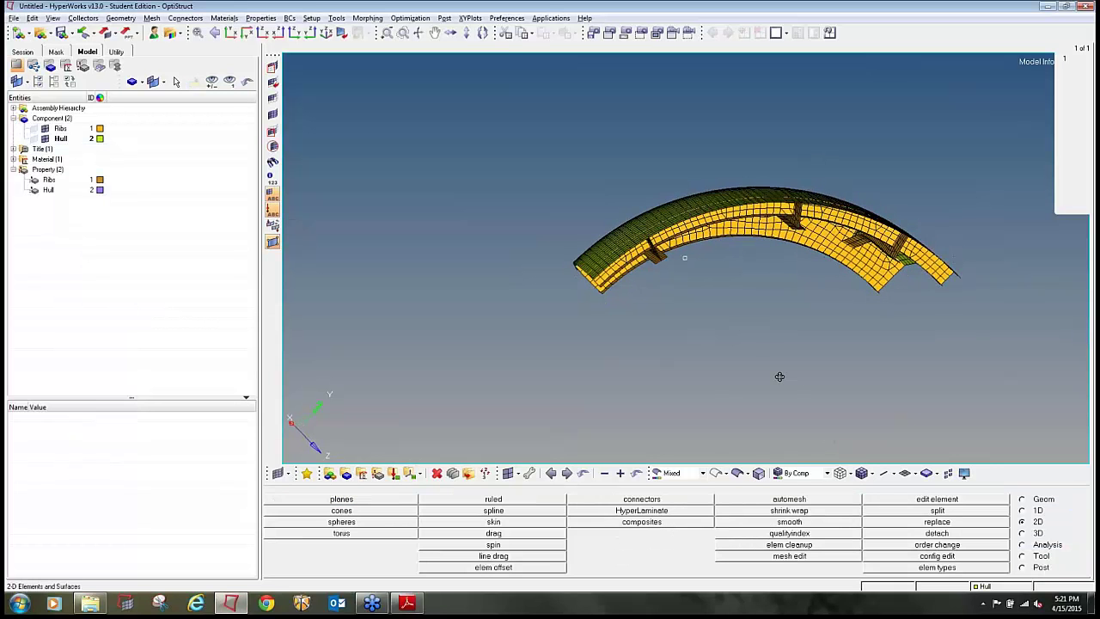
Check the load requirements in the problem PDF, then create a red load collector named Pressure without a card image.
{"action": "key", "text": "alt+Tab"}
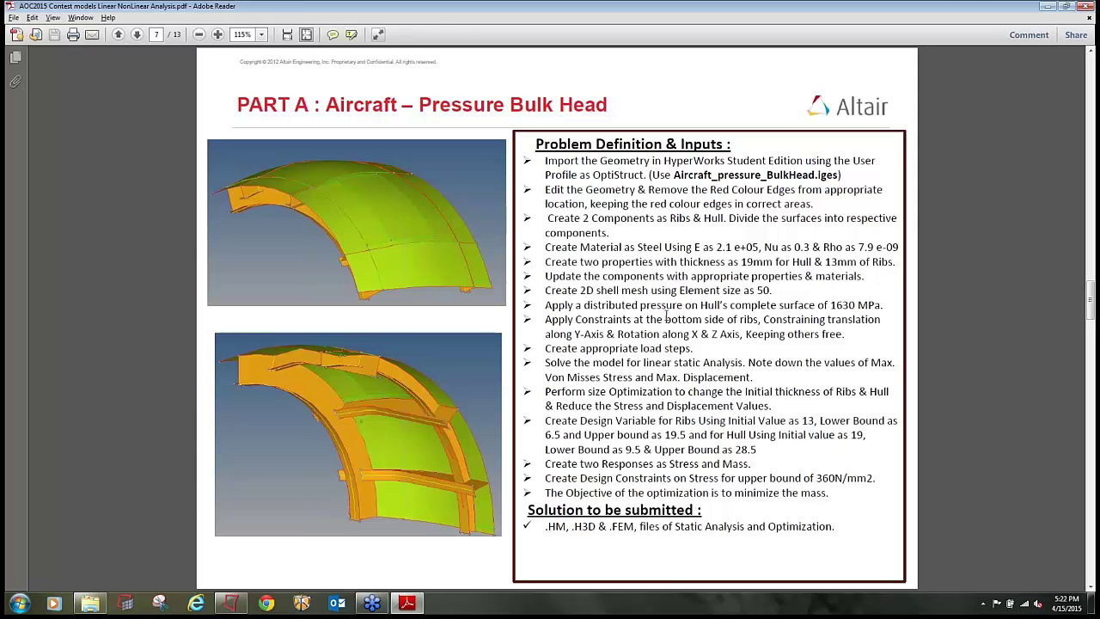
{"action": "key", "text": "alt+Tab"}
{"action": "left_click", "coordinate": [409, 472]}
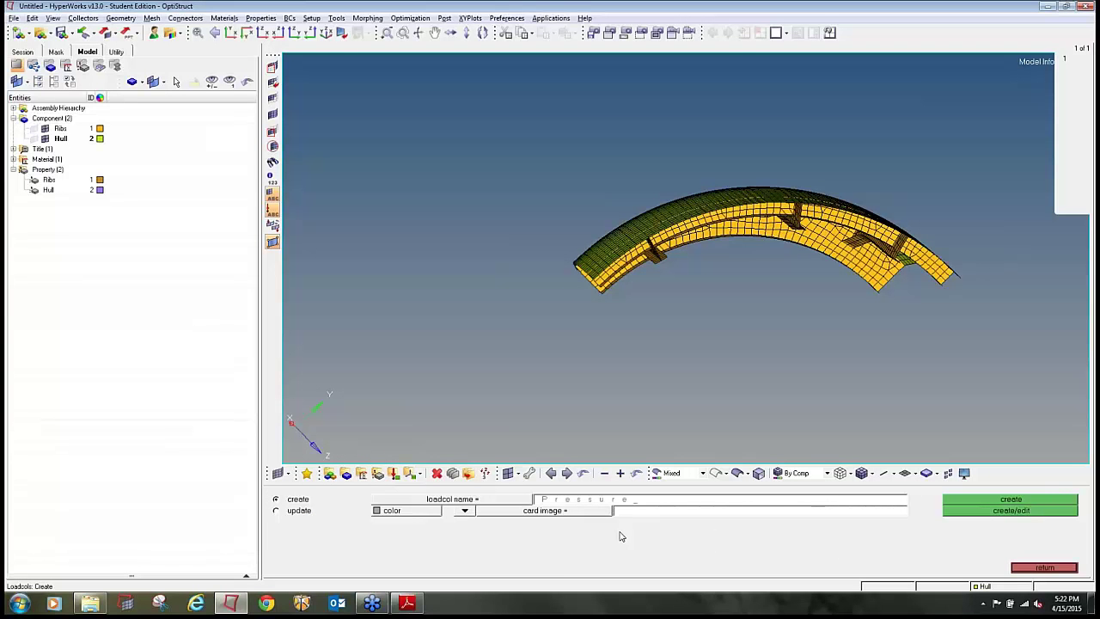
{"action": "left_click", "coordinate": [403, 512]}
{"action": "left_click", "coordinate": [393, 489]}
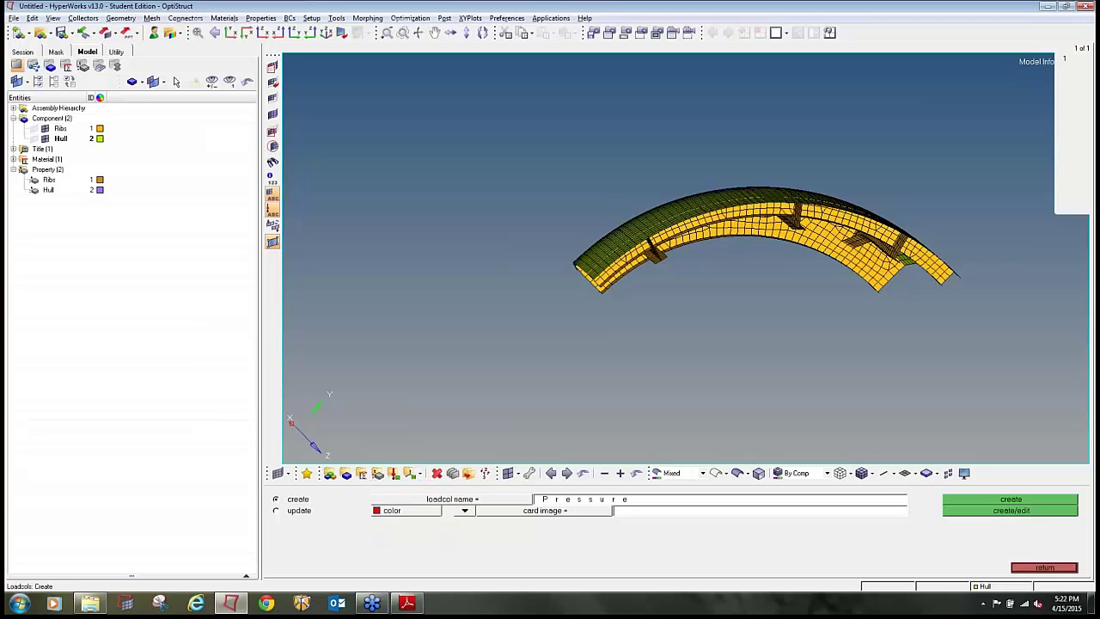
{"action": "left_click", "coordinate": [998, 501]}
{"action": "left_click", "coordinate": [1044, 568]}
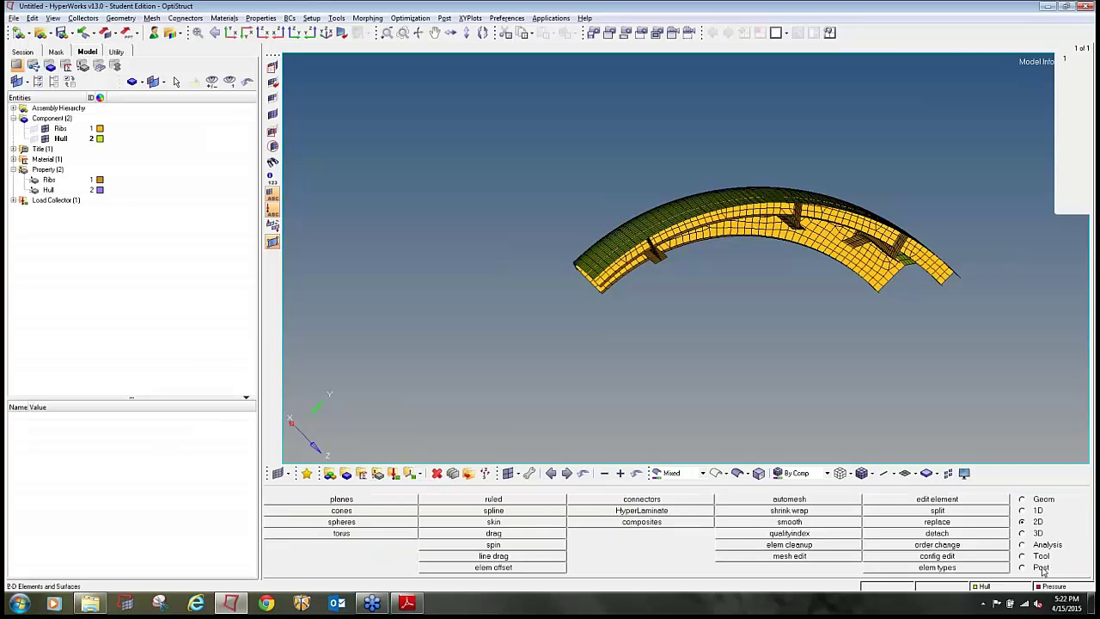
Start creating pressure loads and try to select the Hull's outer surface elements by face.
{"action": "left_click", "coordinate": [1035, 545]}
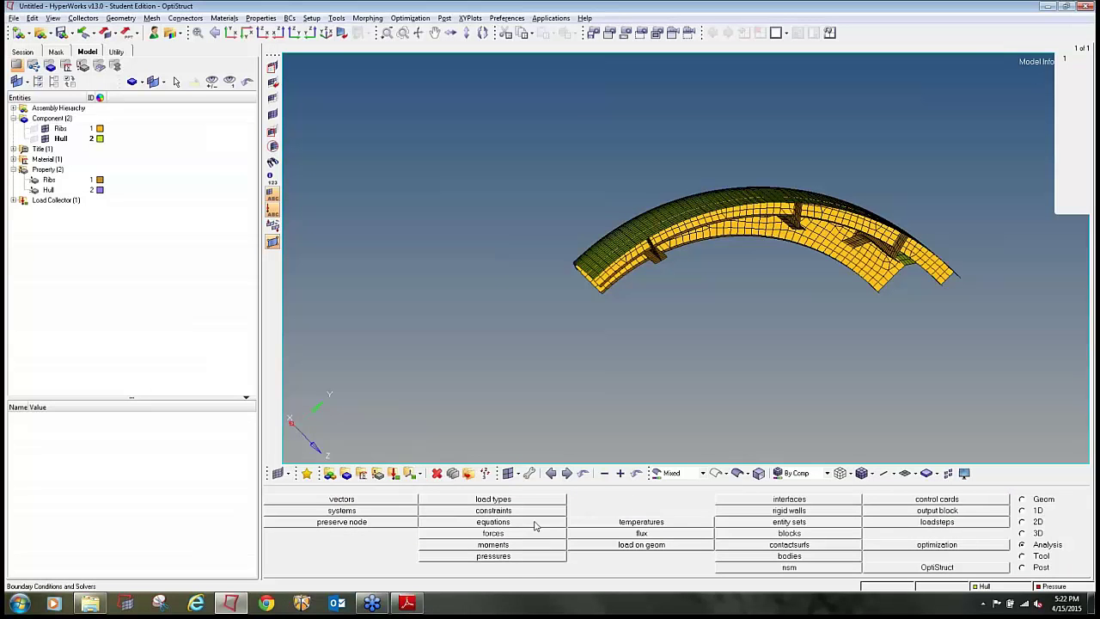
{"action": "left_click", "coordinate": [530, 558]}
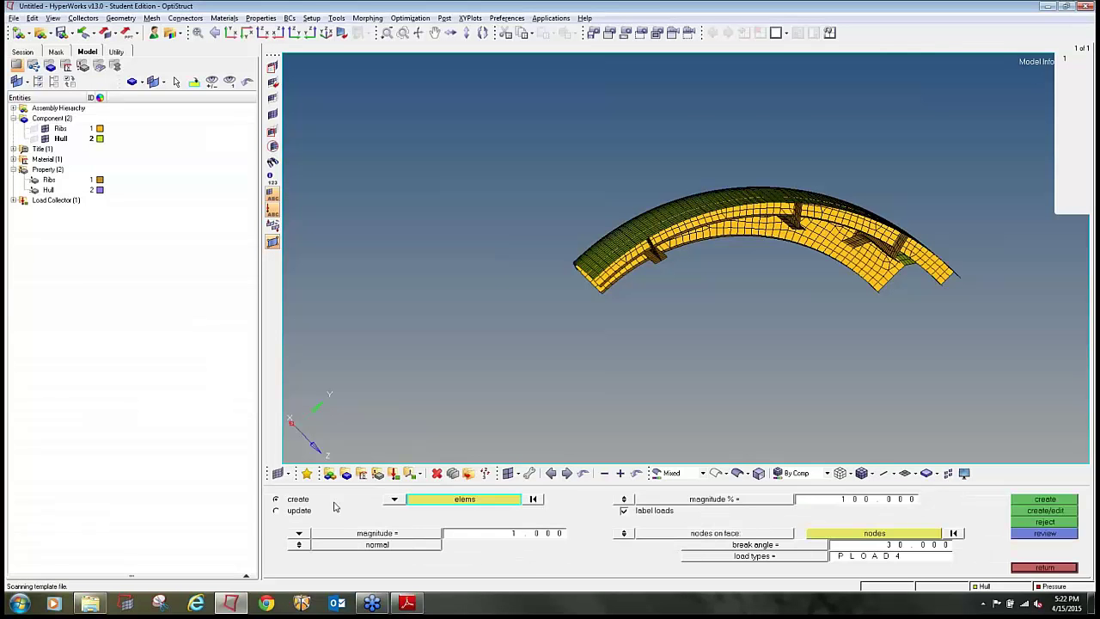
{"action": "left_click_drag", "start_coordinate": [756, 386], "coordinate": [840, 386], "text": "ctrl"}
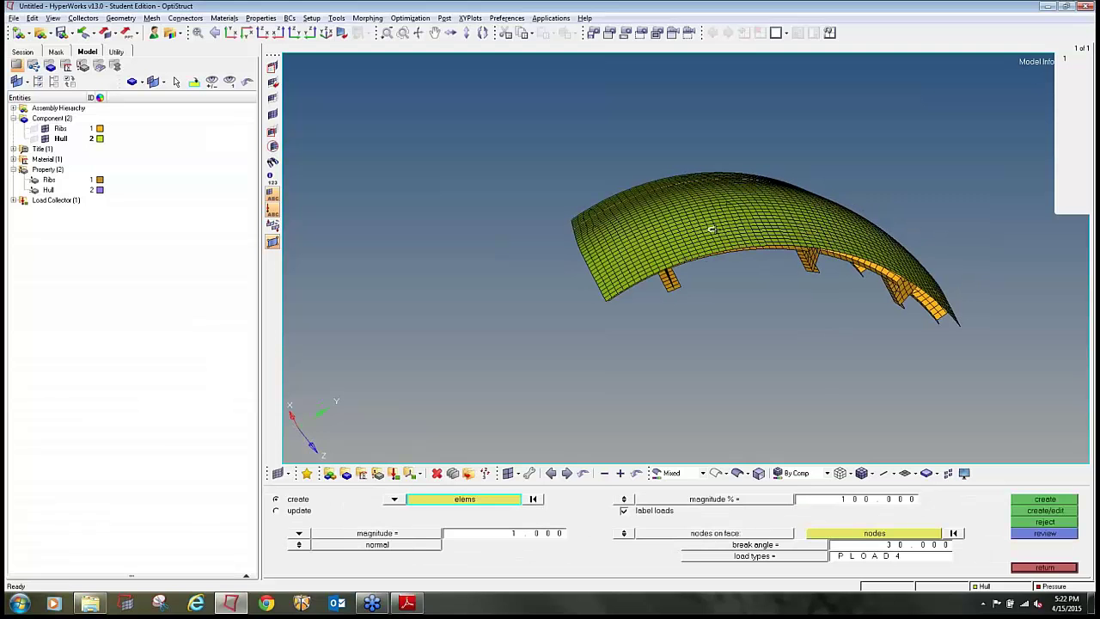
{"action": "left_click", "coordinate": [478, 505]}
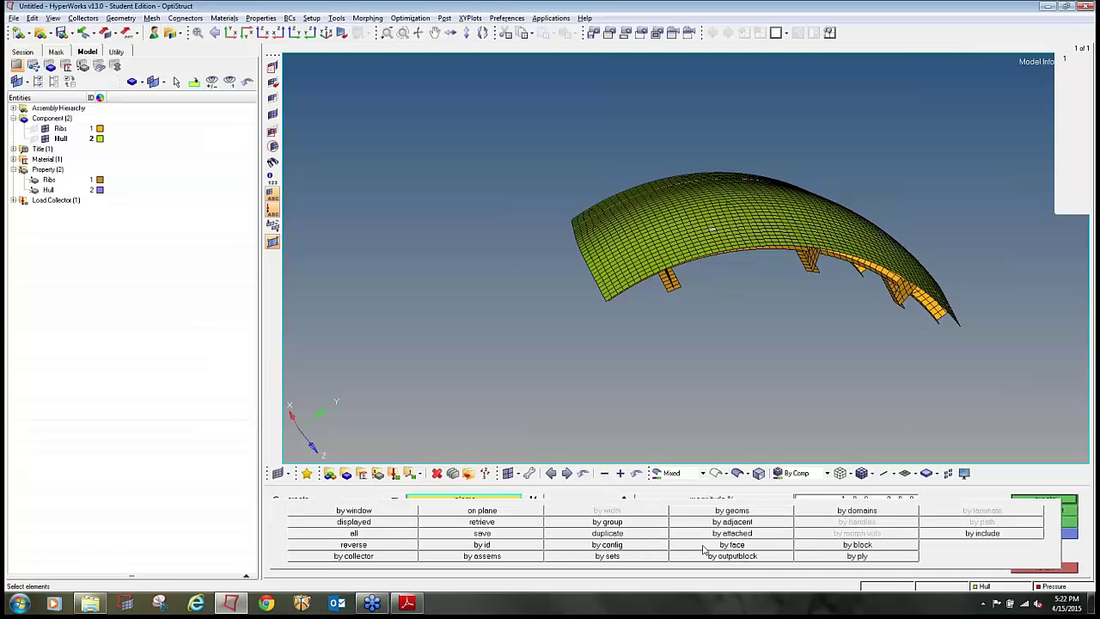
{"action": "left_click", "coordinate": [735, 545]}
{"action": "left_click_drag", "start_coordinate": [806, 330], "coordinate": [869, 379], "text": "ctrl"}
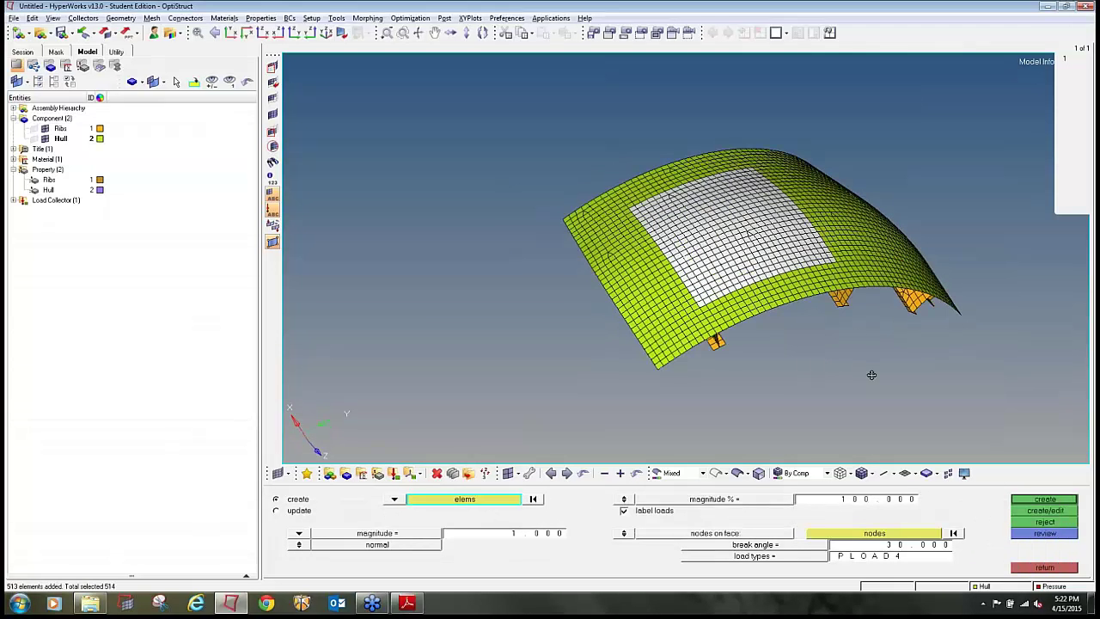
{"action": "left_click_drag", "start_coordinate": [835, 332], "coordinate": [758, 368], "text": "ctrl"}
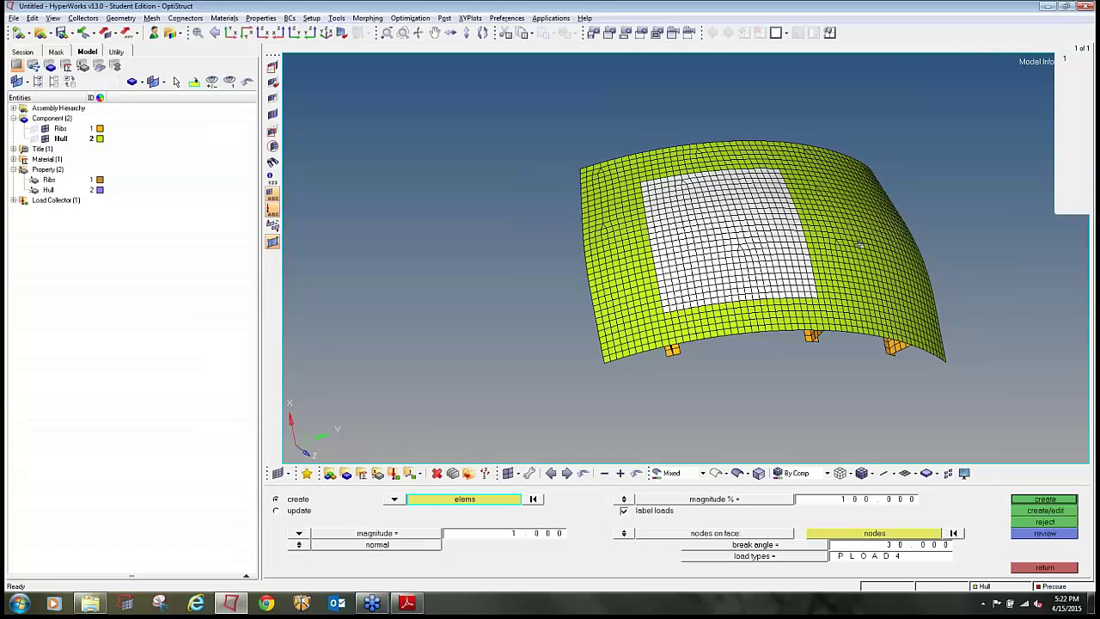
{"action": "left_click_drag", "start_coordinate": [820, 220], "coordinate": [741, 221], "text": "ctrl"}
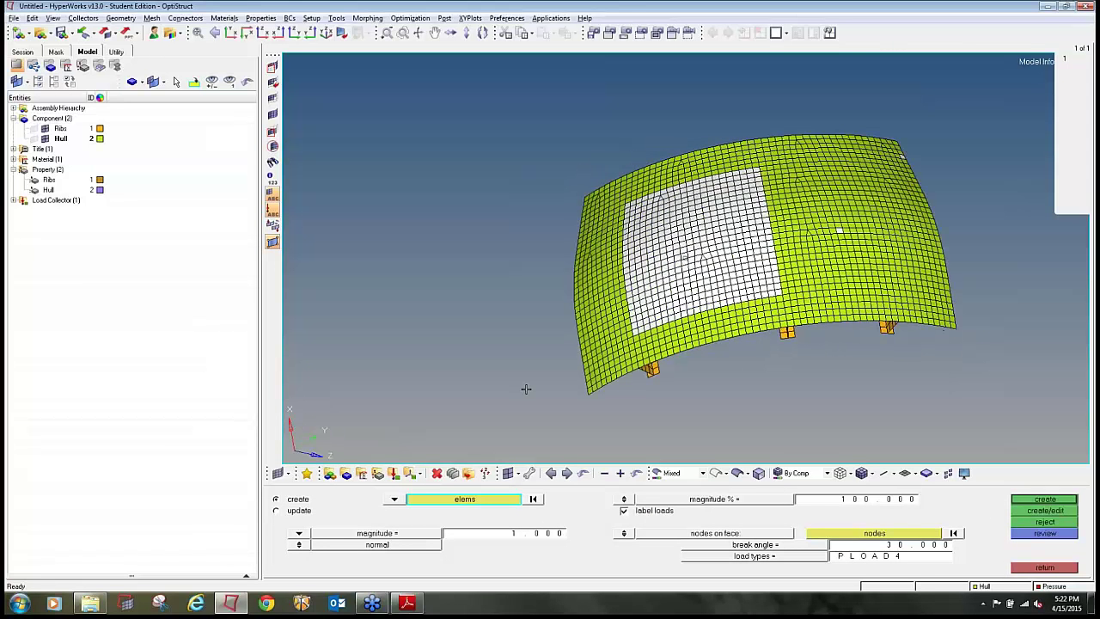
Select all elements of the Hull component as the target of the pressure load.
{"action": "left_click", "coordinate": [447, 501]}
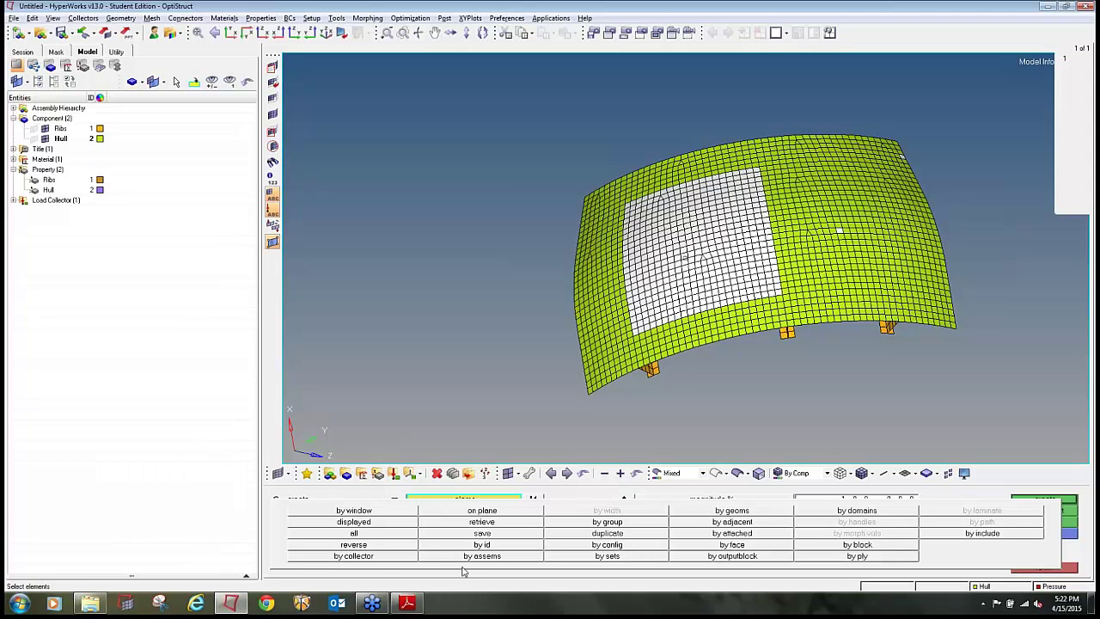
{"action": "left_click", "coordinate": [381, 559]}
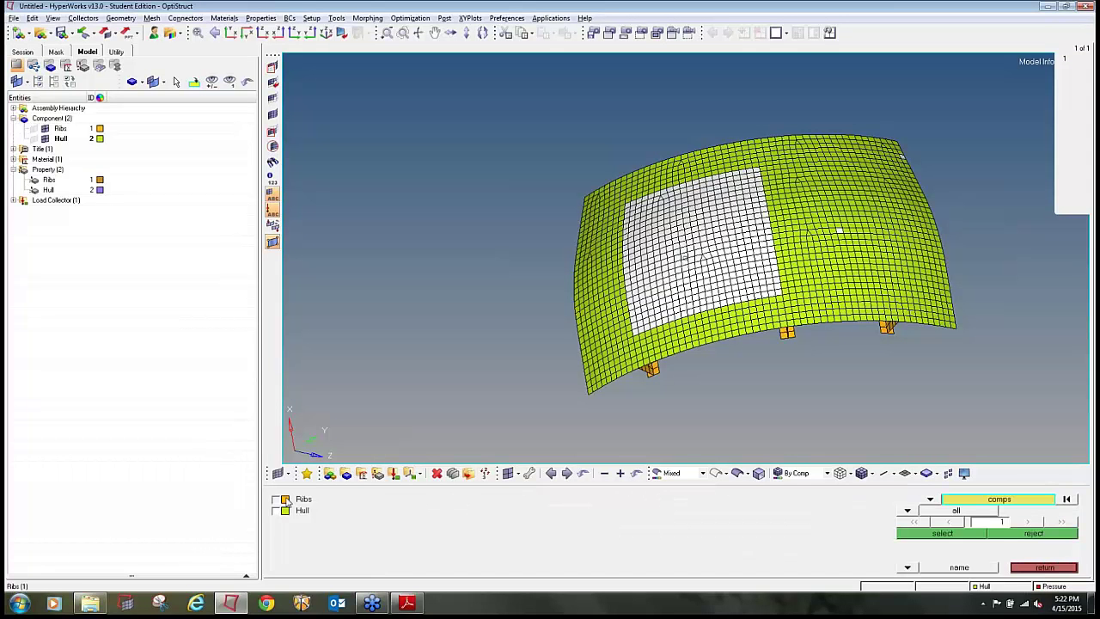
{"action": "left_click", "coordinate": [301, 499]}
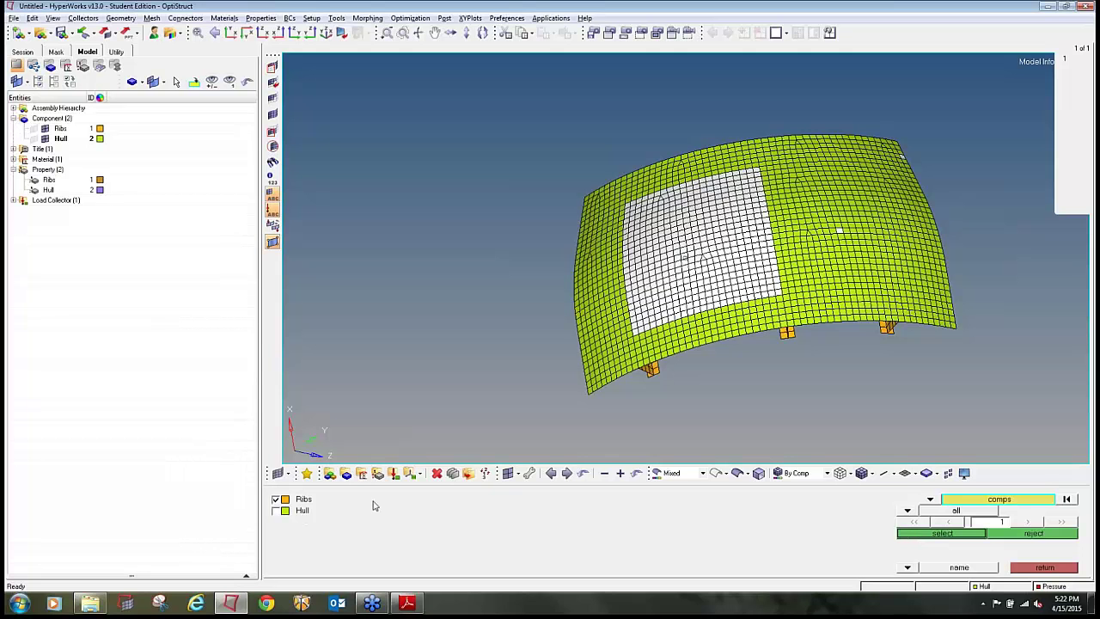
{"action": "left_click", "coordinate": [276, 510]}
{"action": "left_click", "coordinate": [276, 499]}
{"action": "left_click", "coordinate": [974, 534]}
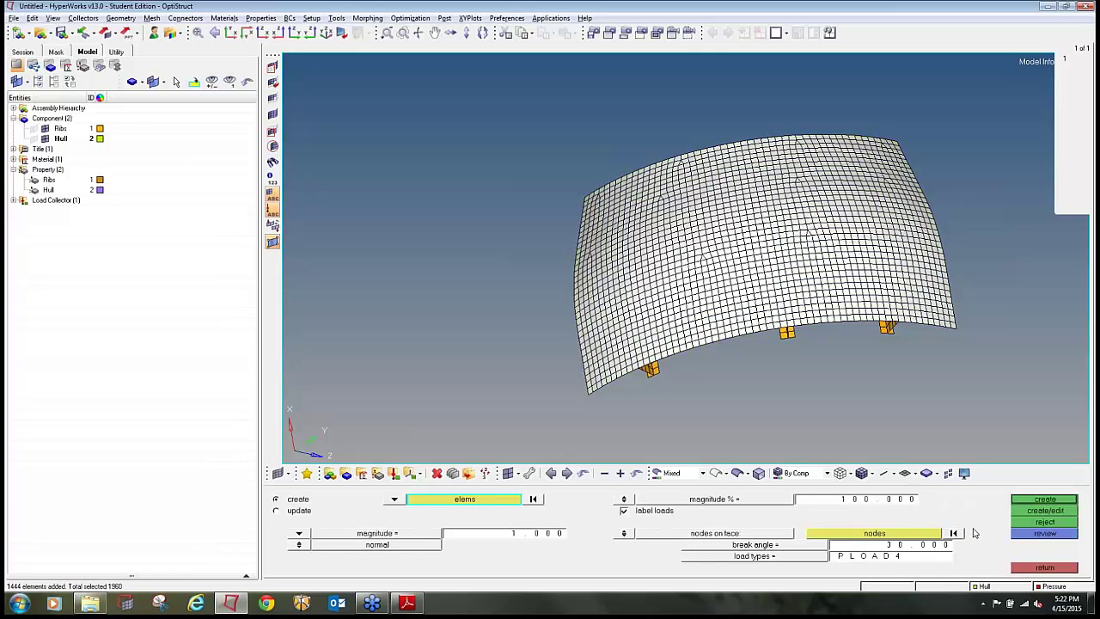
Use all Hull component nodes as the nodes on face and create normal PLOAD4 pressures with a magnitude of 1630.
{"action": "left_click", "coordinate": [899, 533]}
{"action": "left_click", "coordinate": [898, 534]}
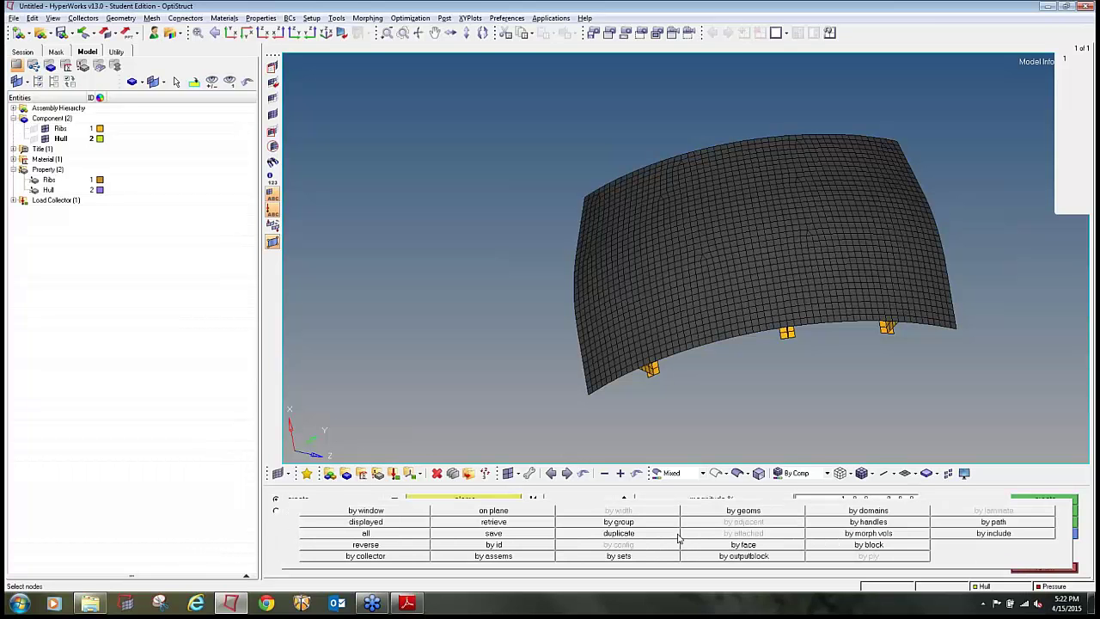
{"action": "left_click", "coordinate": [379, 559]}
{"action": "left_click", "coordinate": [286, 511]}
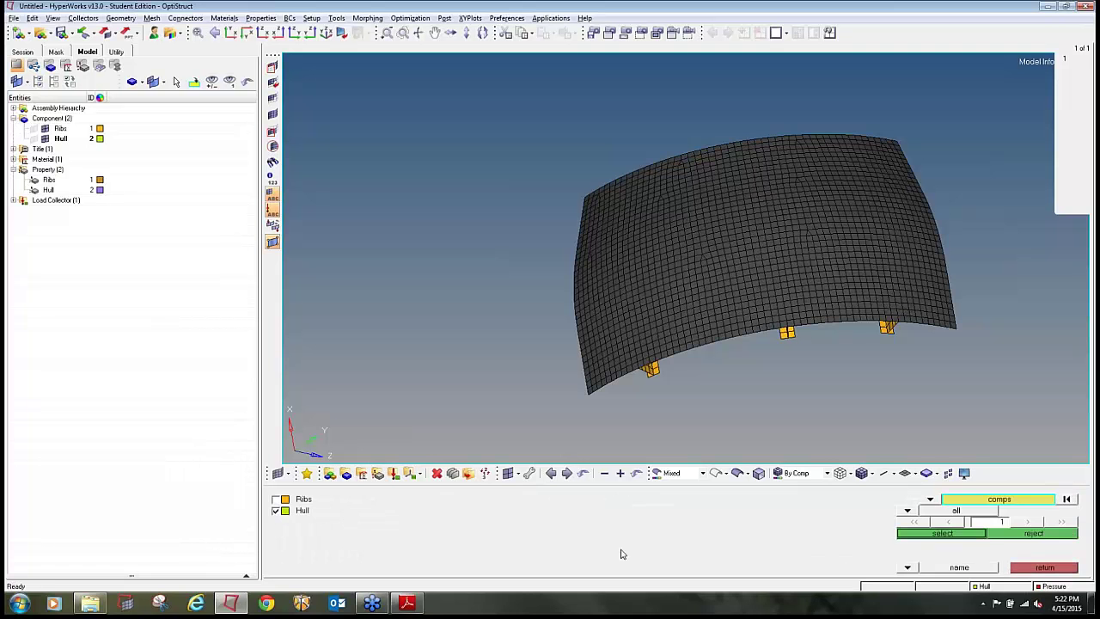
{"action": "left_click", "coordinate": [932, 535]}
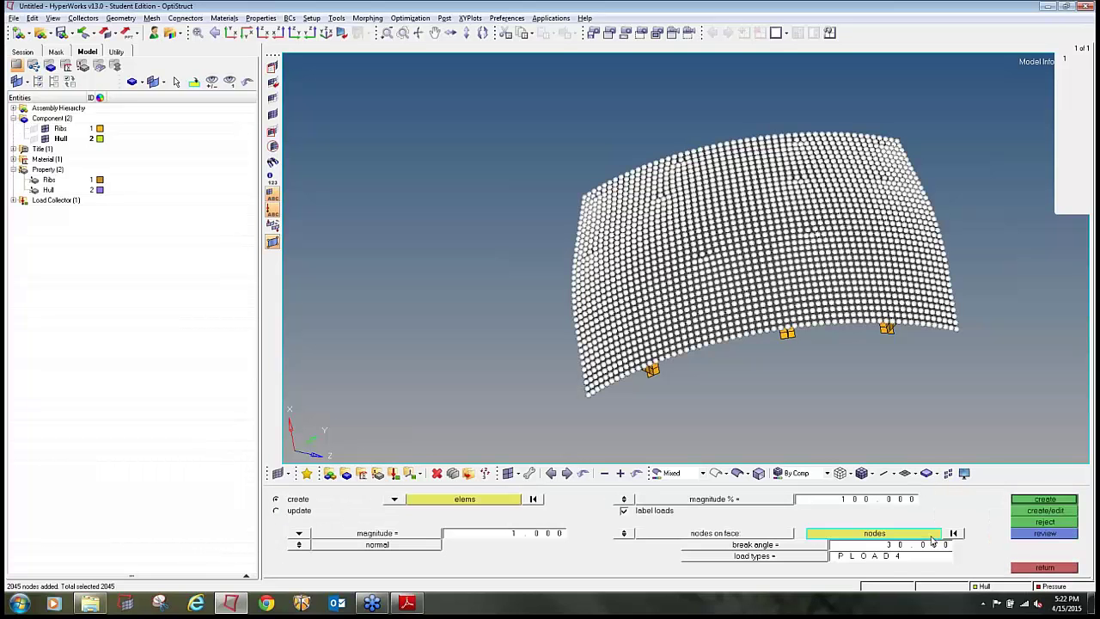
{"action": "left_click", "coordinate": [529, 534]}
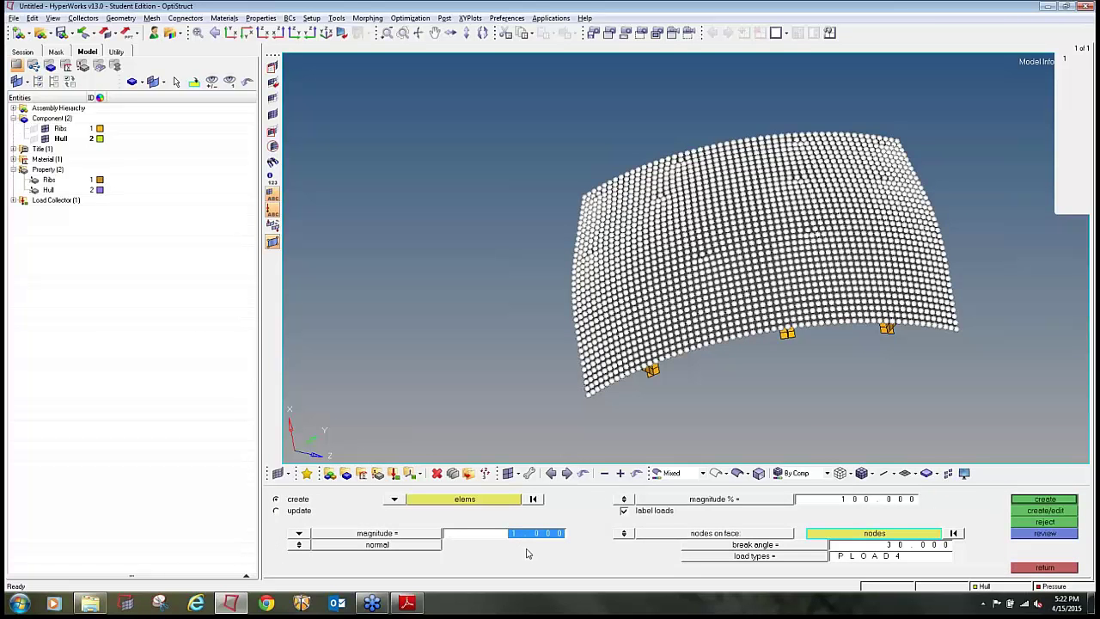
{"action": "type", "text": "1"}
{"action": "left_click", "coordinate": [1022, 502]}
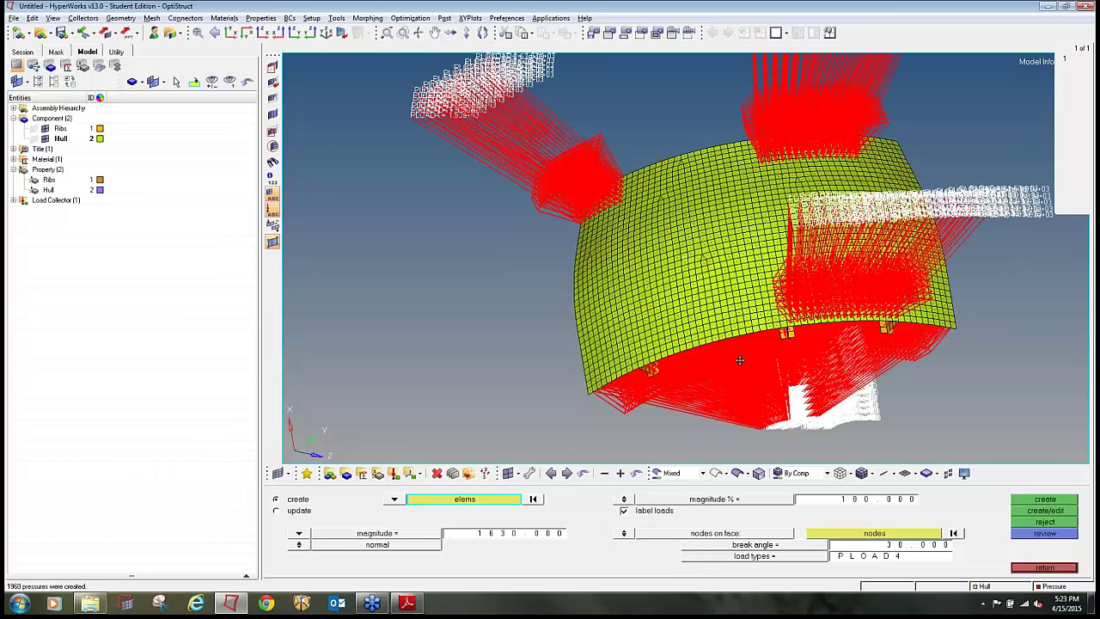
Inspect the pressure directions on the Hull, then reject the created pressures and leave the pressure definition.
{"action": "left_click_drag", "start_coordinate": [539, 327], "coordinate": [729, 267], "text": "ctrl"}
{"action": "left_click", "coordinate": [1037, 524]}
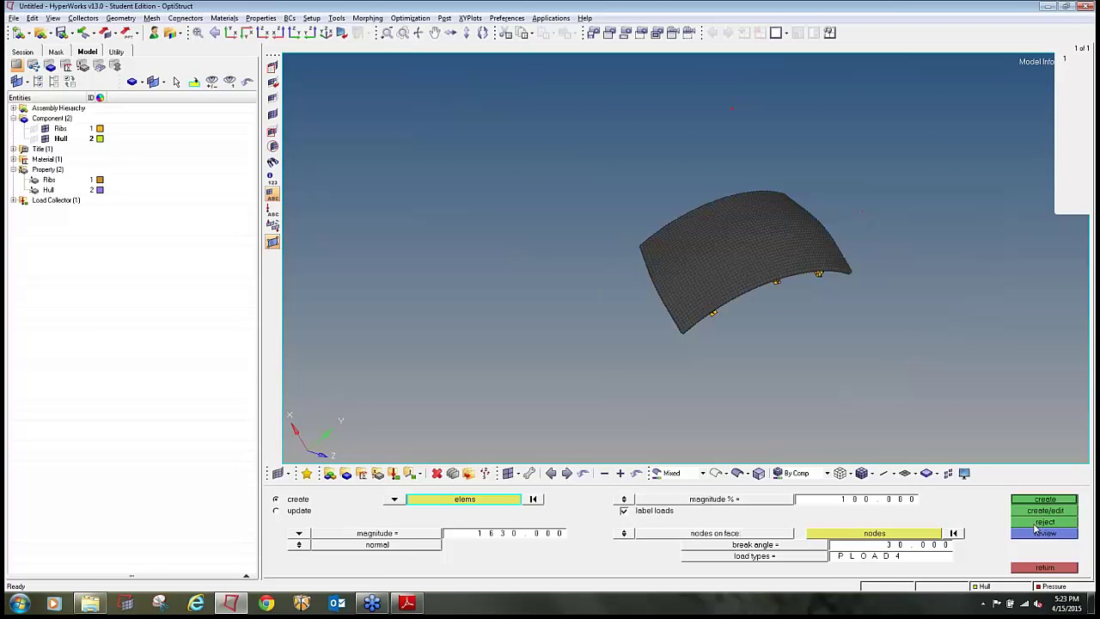
{"action": "left_click", "coordinate": [1041, 568]}
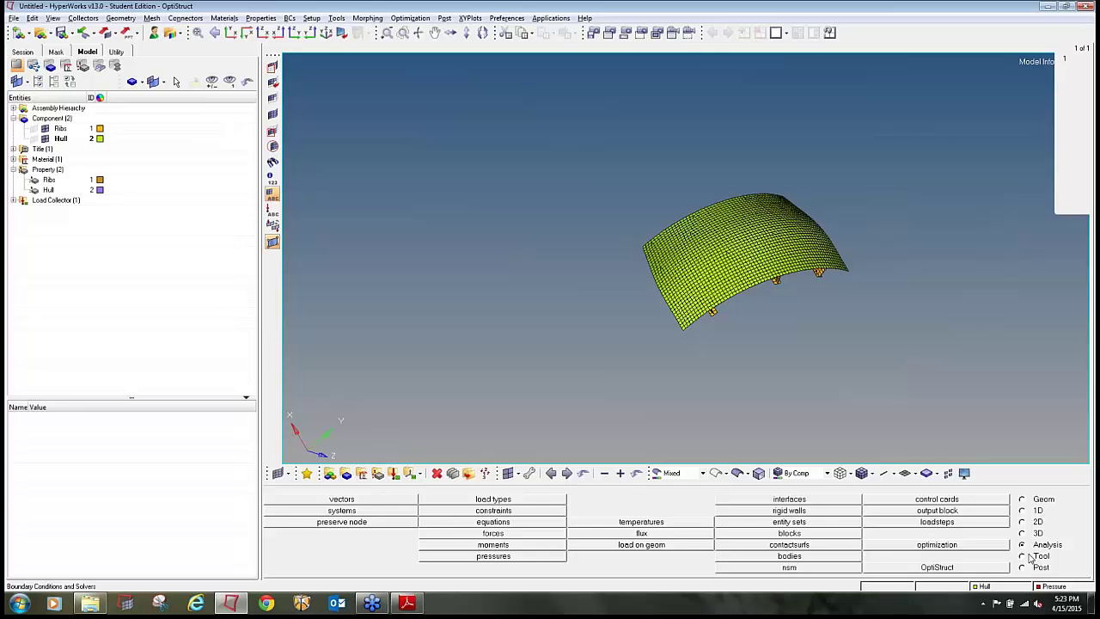
Open the element normals tool with elements rather than components as the selection type, and dismiss the Windows message by keeping the current color scheme.
{"action": "key", "text": "F10"}
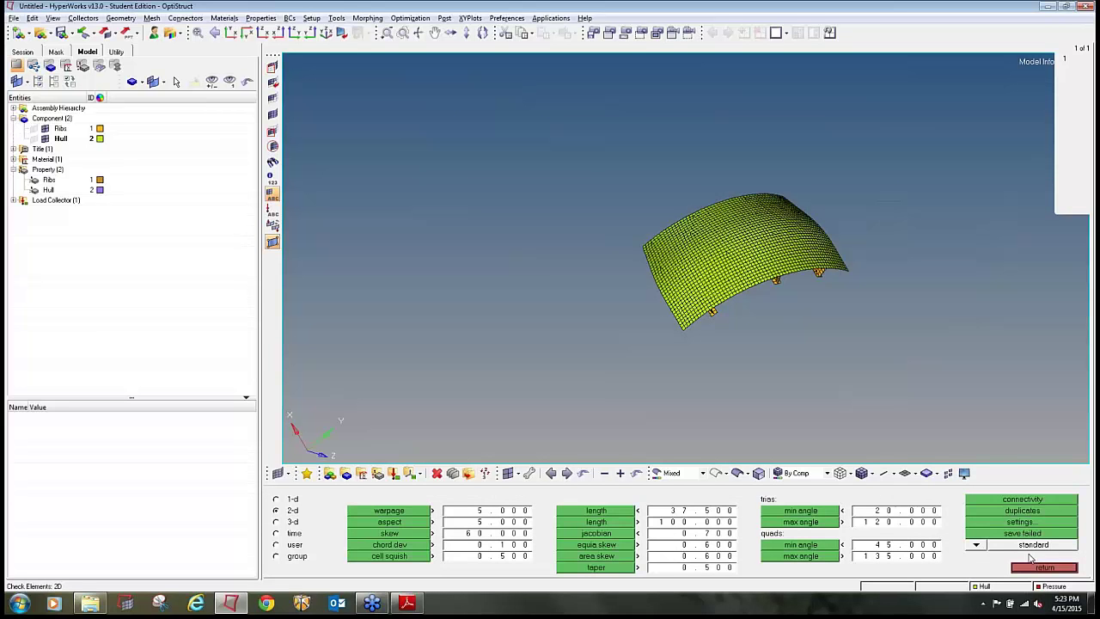
{"action": "key", "text": "shift+F10"}
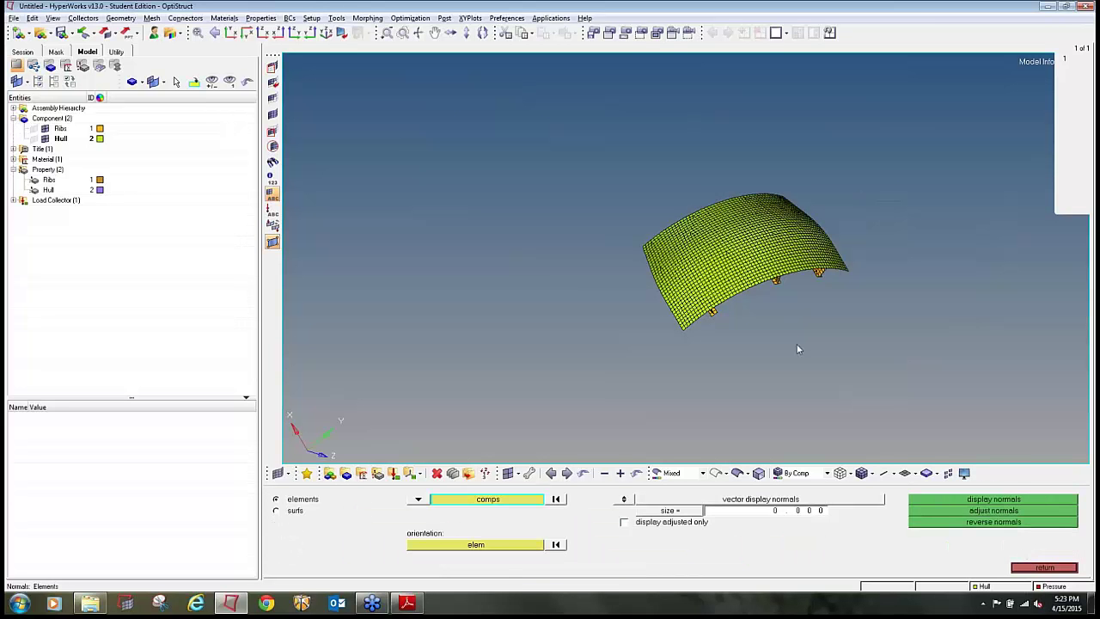
{"action": "left_click_drag", "start_coordinate": [805, 388], "coordinate": [777, 348], "text": "ctrl"}
{"action": "scroll", "coordinate": [774, 337], "scroll_direction": "up", "scroll_amount": 4, "text": "ctrl"}
{"action": "right_click_drag", "start_coordinate": [774, 336], "coordinate": [756, 359], "text": "ctrl"}
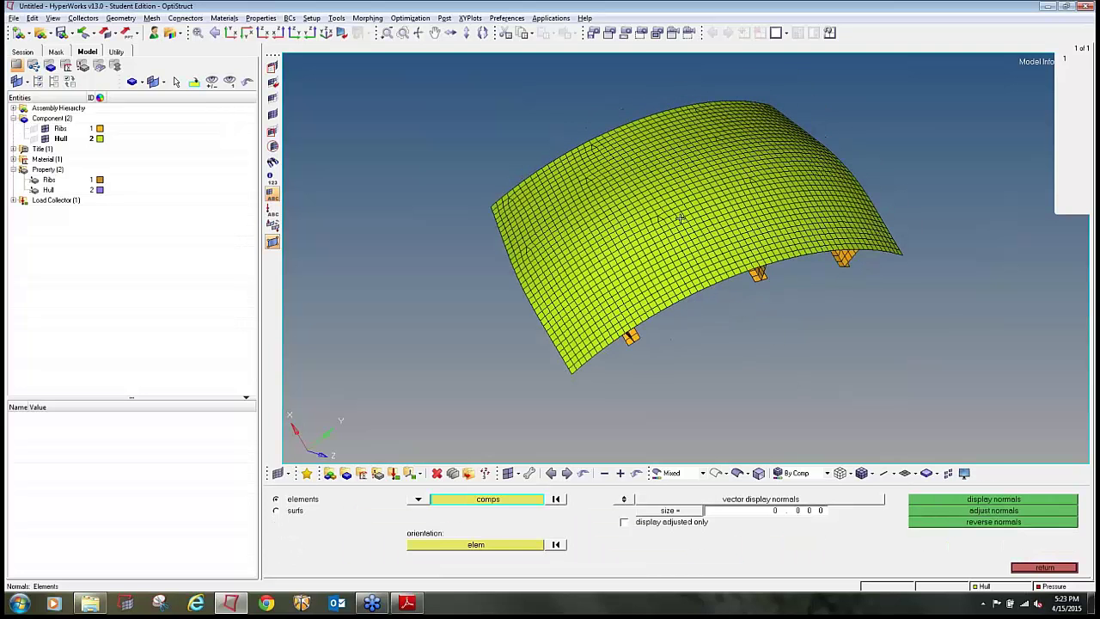
{"action": "left_click", "coordinate": [417, 498]}
{"action": "left_click", "coordinate": [421, 509]}
{"action": "left_click", "coordinate": [541, 337]}
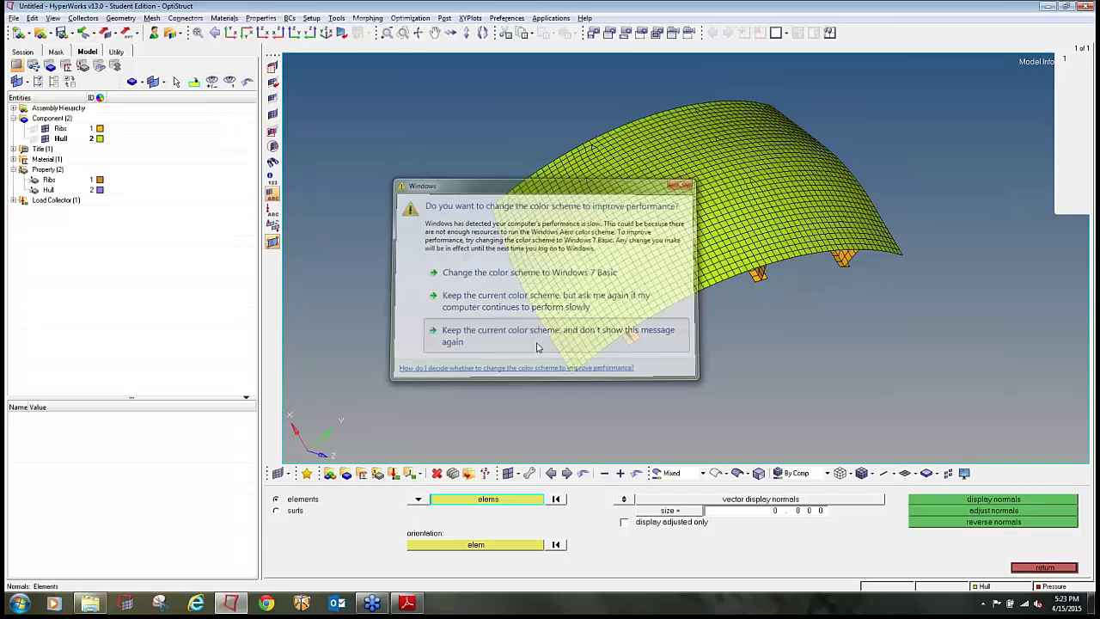
Adjust the normals of all Hull elements to match an orientation element near the middle of the outer surface.
{"action": "left_click", "coordinate": [461, 502]}
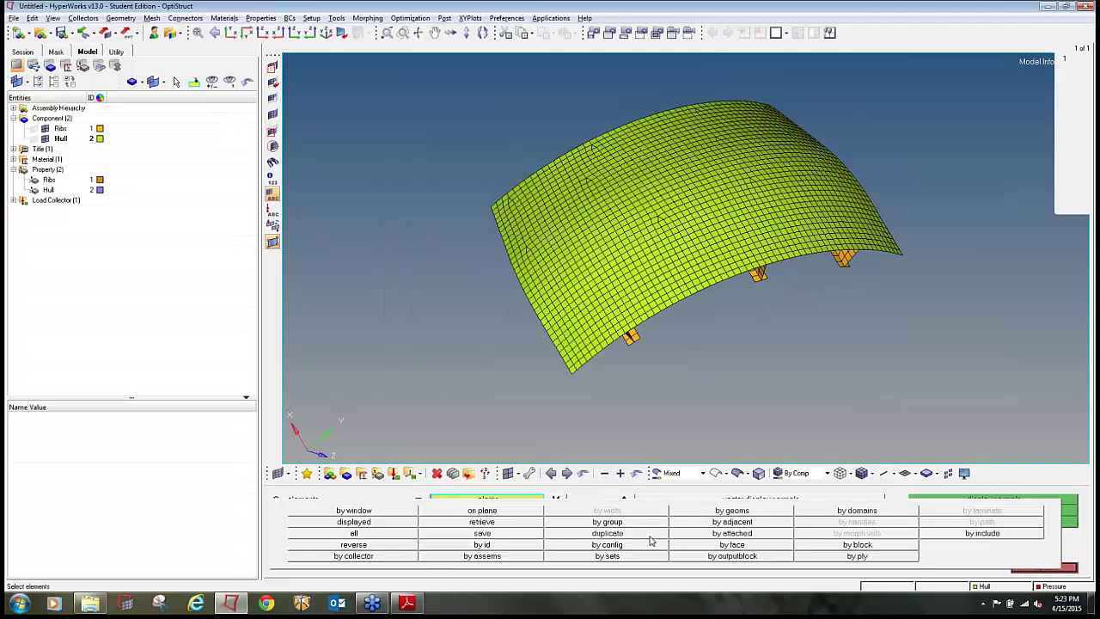
{"action": "left_click", "coordinate": [417, 559]}
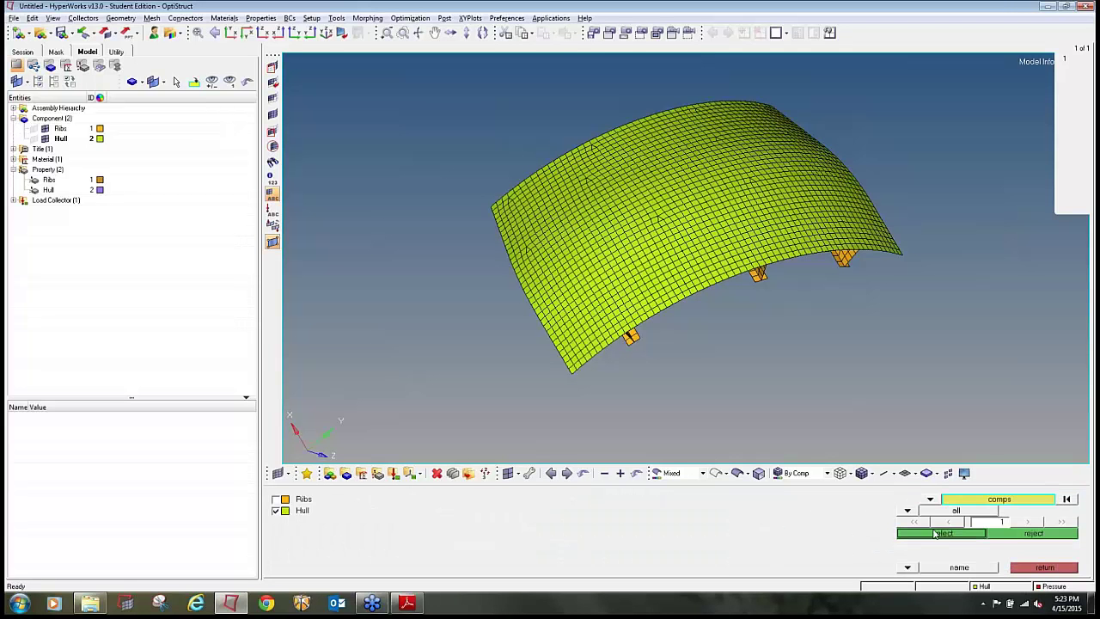
{"action": "left_click", "coordinate": [935, 533]}
{"action": "left_click", "coordinate": [500, 544]}
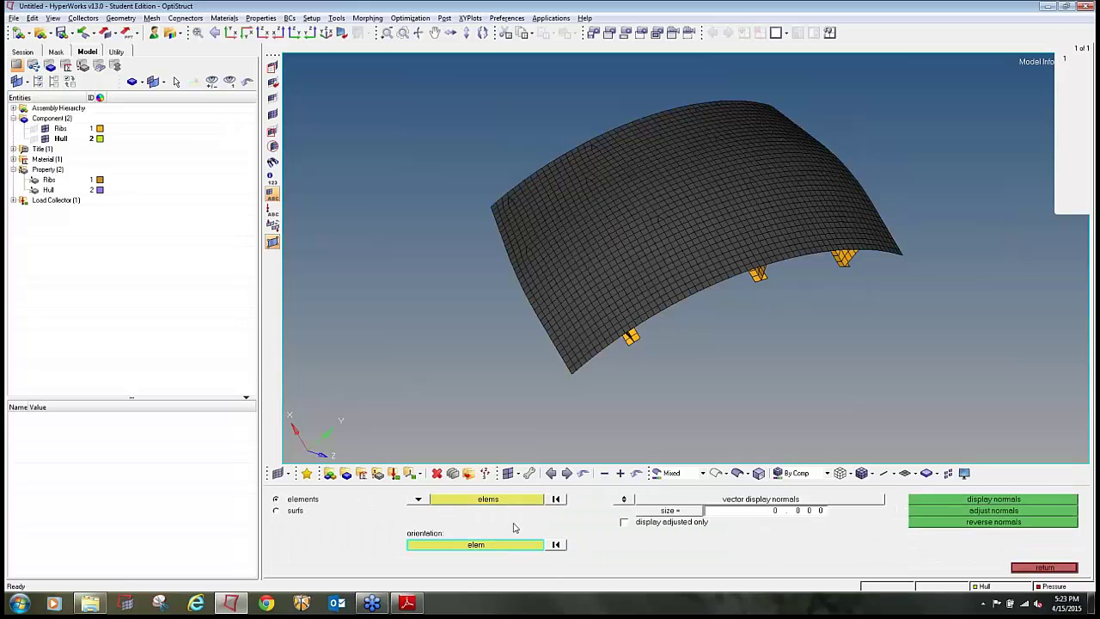
{"action": "left_click", "coordinate": [658, 211]}
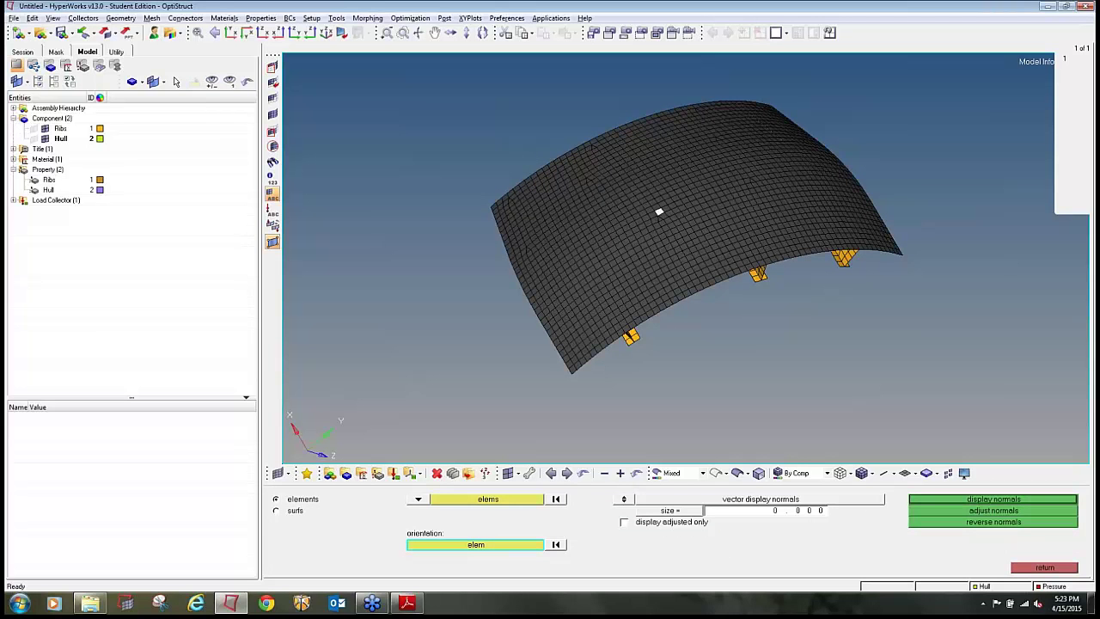
{"action": "left_click", "coordinate": [977, 510]}
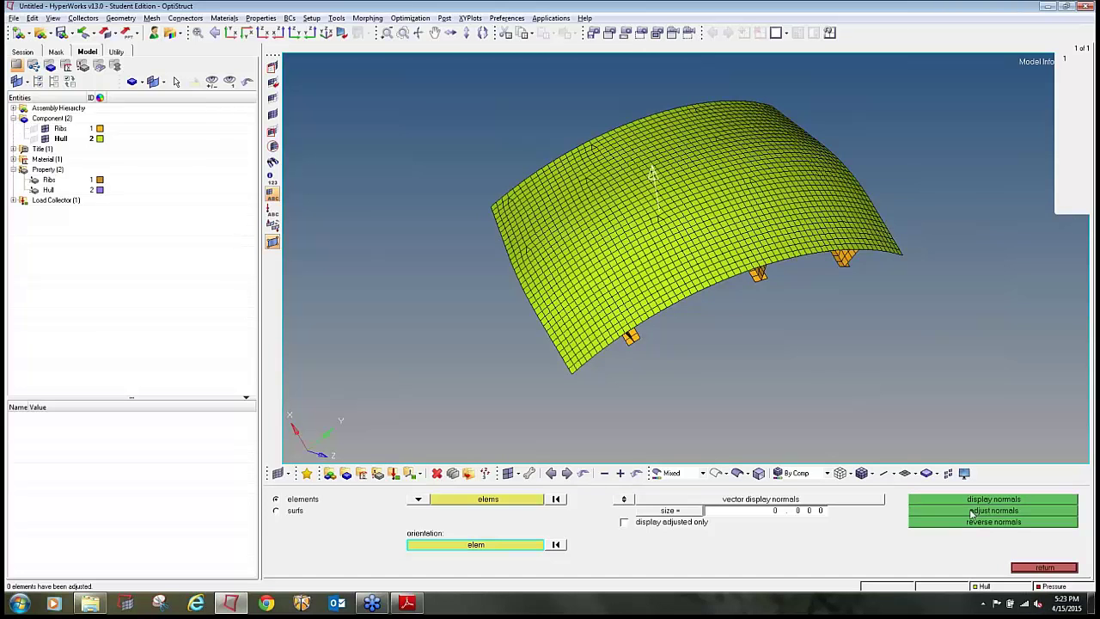
Display the normals of all Hull elements as vectors, examine their directions, then clear the element and orientation selections.
{"action": "left_click_drag", "start_coordinate": [837, 410], "coordinate": [826, 388], "text": "ctrl"}
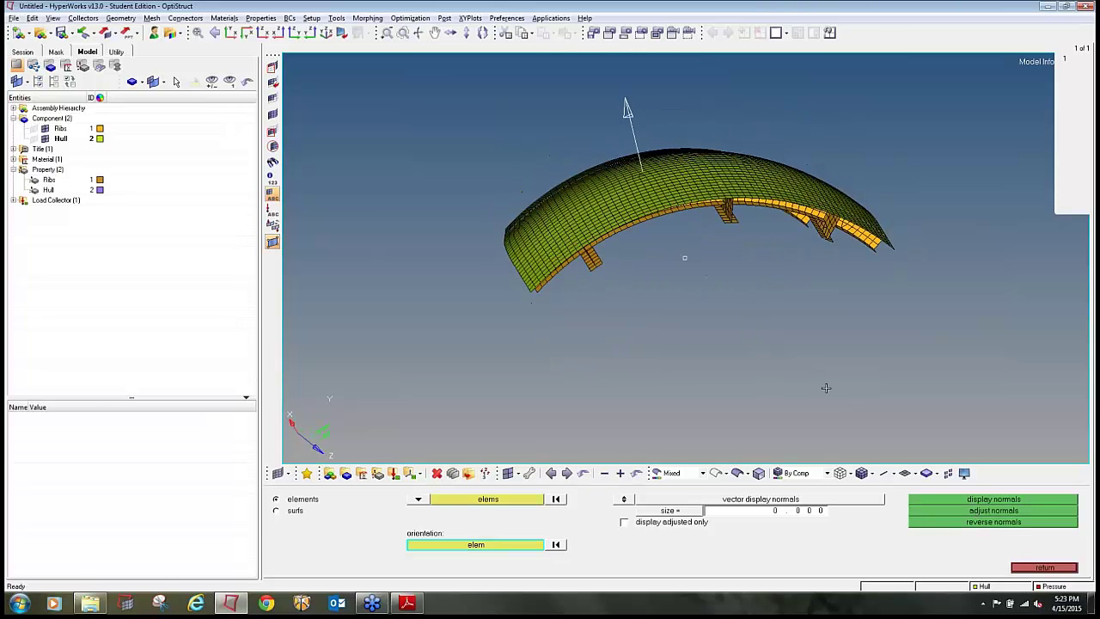
{"action": "left_click", "coordinate": [995, 500]}
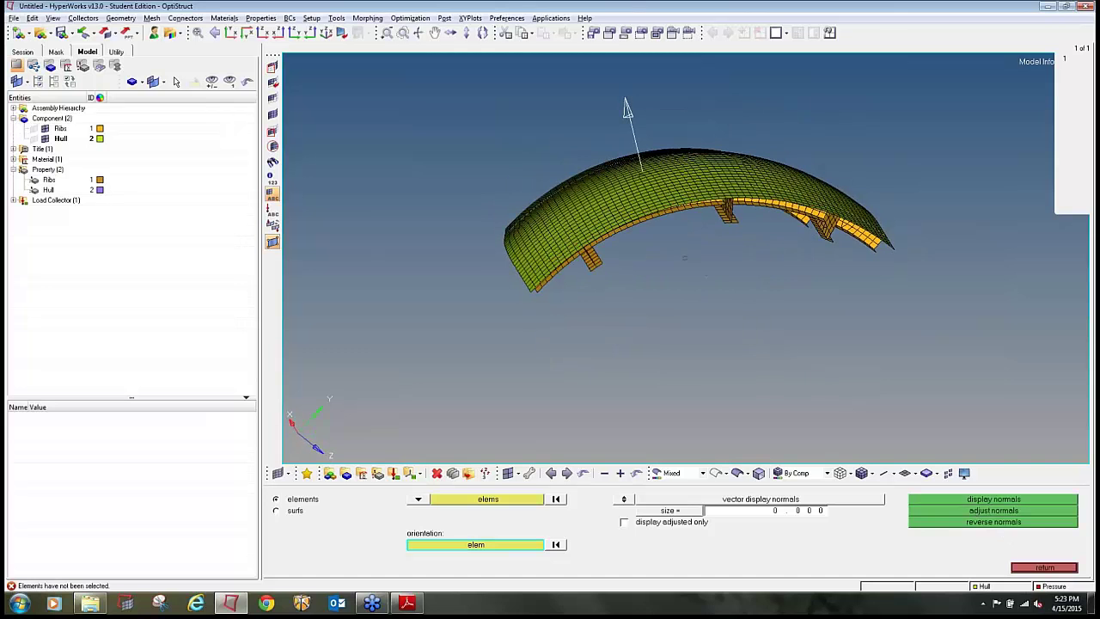
{"action": "left_click", "coordinate": [487, 501]}
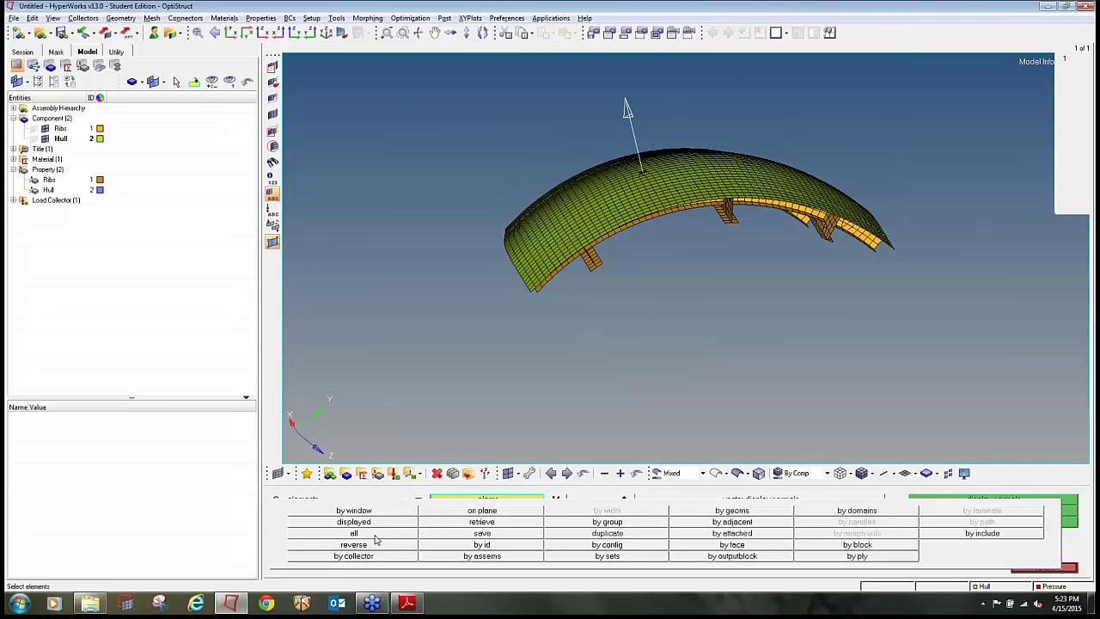
{"action": "left_click", "coordinate": [353, 556]}
{"action": "left_click", "coordinate": [287, 512]}
{"action": "left_click", "coordinate": [914, 538]}
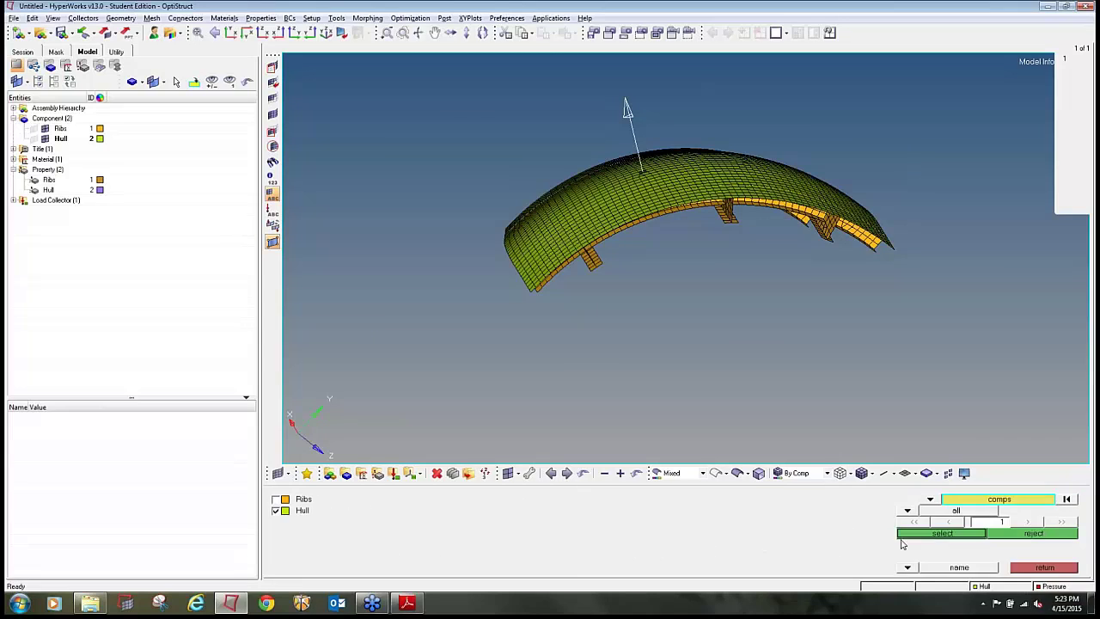
{"action": "left_click", "coordinate": [956, 504]}
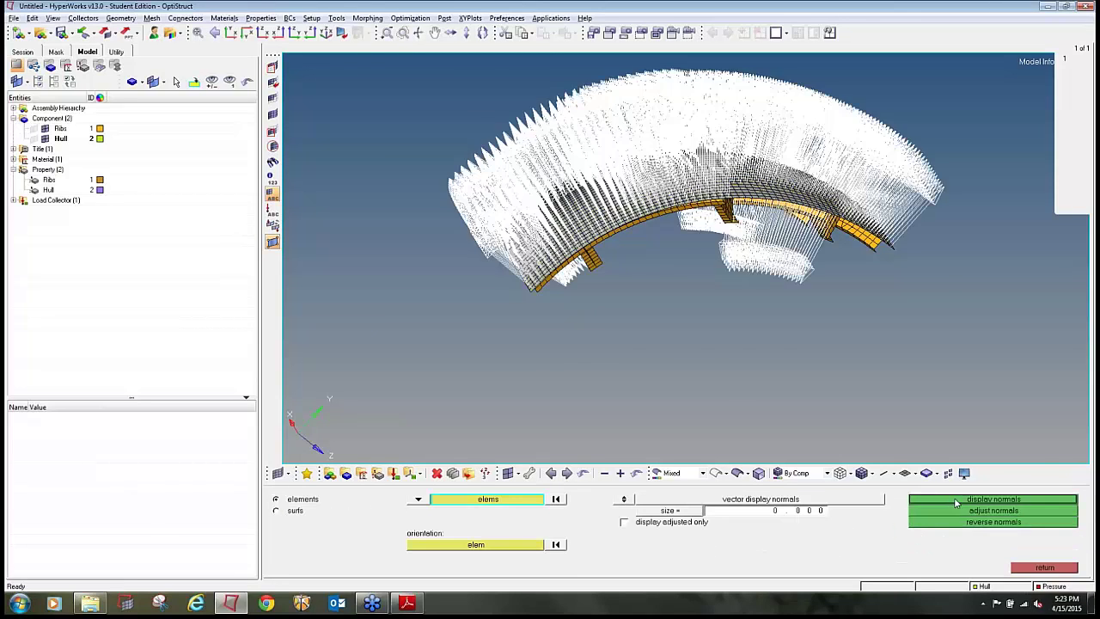
{"action": "left_click_drag", "start_coordinate": [696, 292], "coordinate": [787, 291], "text": "ctrl"}
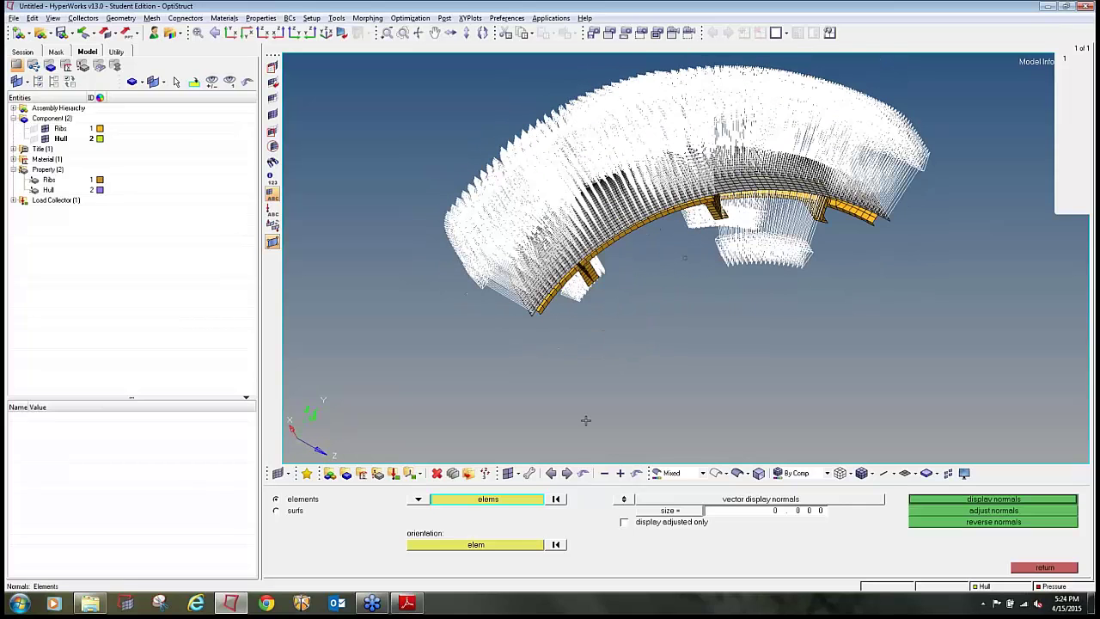
{"action": "left_click", "coordinate": [561, 500]}
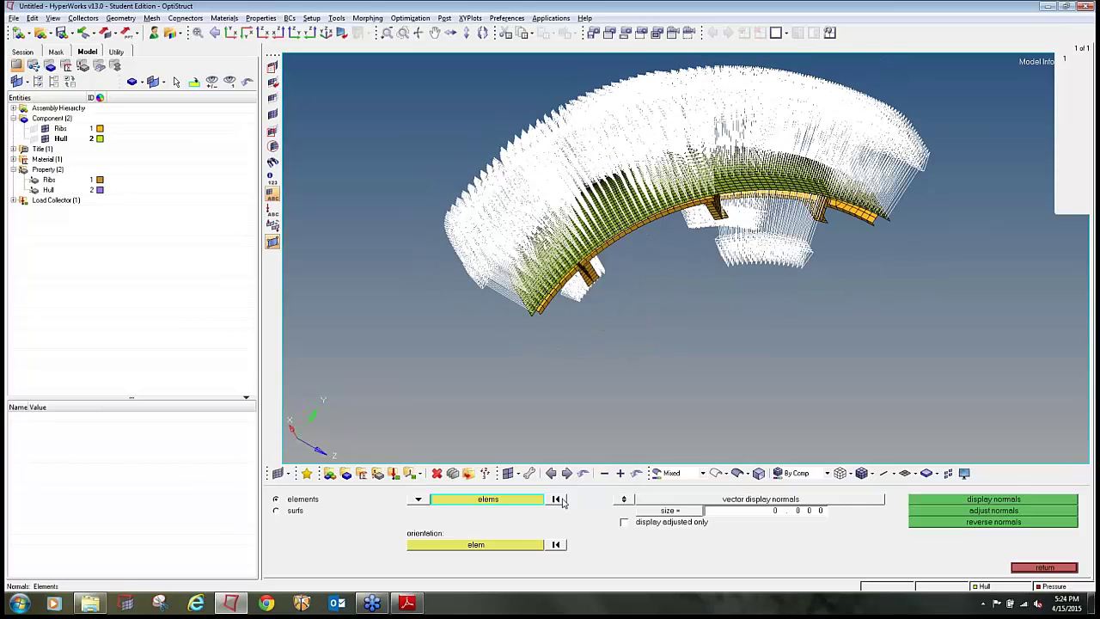
{"action": "left_click", "coordinate": [556, 547]}
{"action": "left_click", "coordinate": [556, 501]}
{"action": "left_click", "coordinate": [1042, 568]}
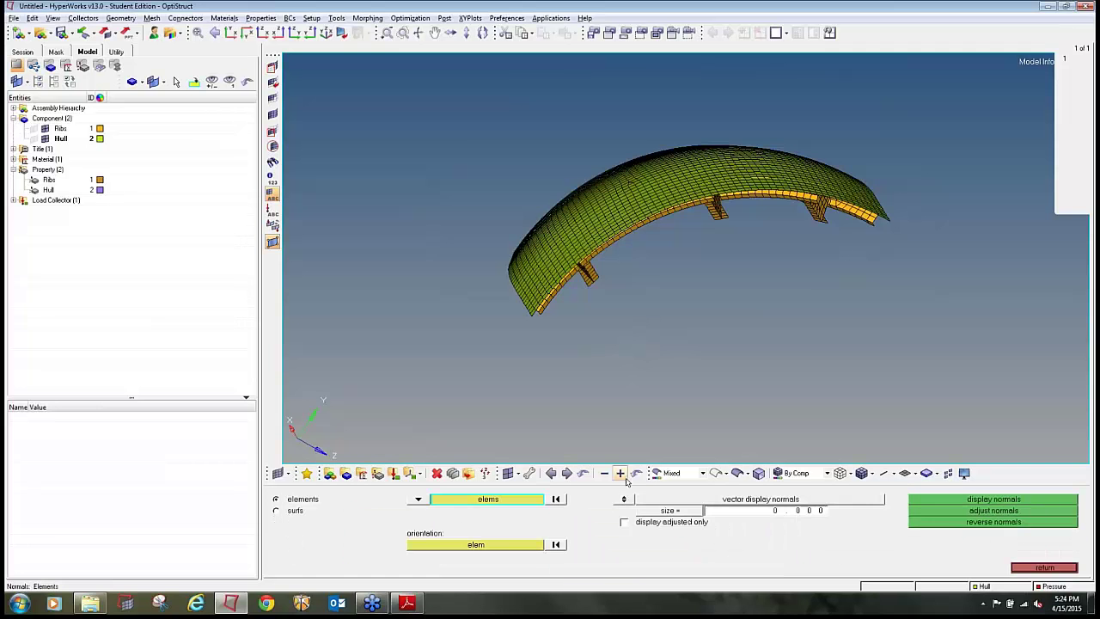
Try to adjust the normals of all Hull elements to match an orientation element near the outer surface's front edge.
{"action": "mouse_move", "coordinate": [712, 279]}
{"action": "left_mouse_down", "text": "ctrl"}
{"action": "mouse_move", "coordinate": [720, 309]}
{"action": "mouse_move", "coordinate": [701, 300]}
{"action": "mouse_move", "coordinate": [719, 298]}
{"action": "left_mouse_up", "text": "ctrl"}
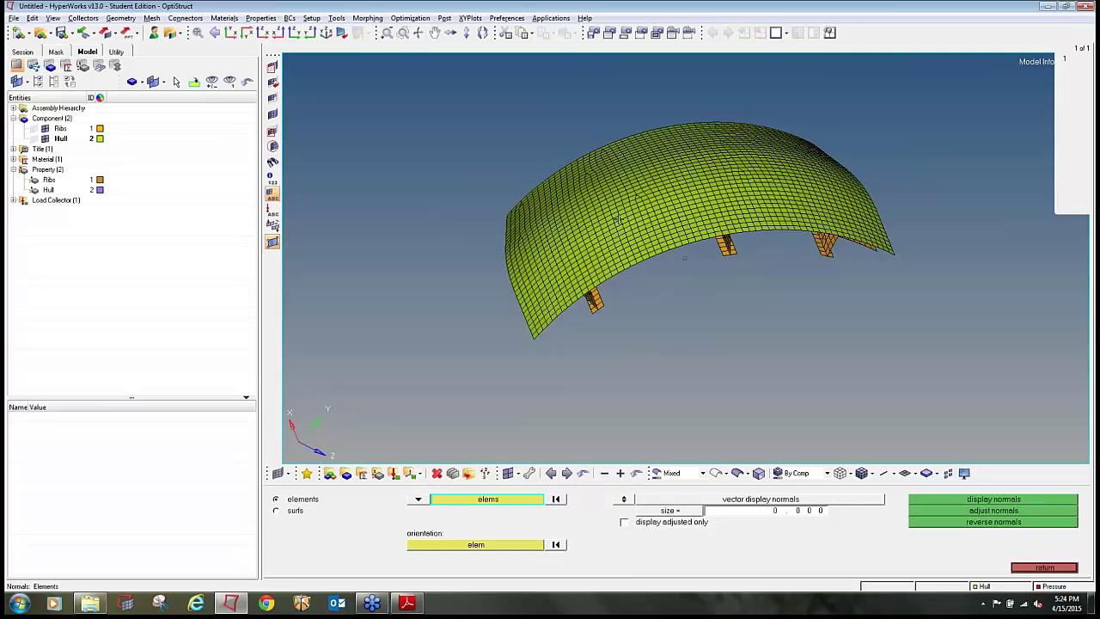
{"action": "left_click", "coordinate": [515, 501]}
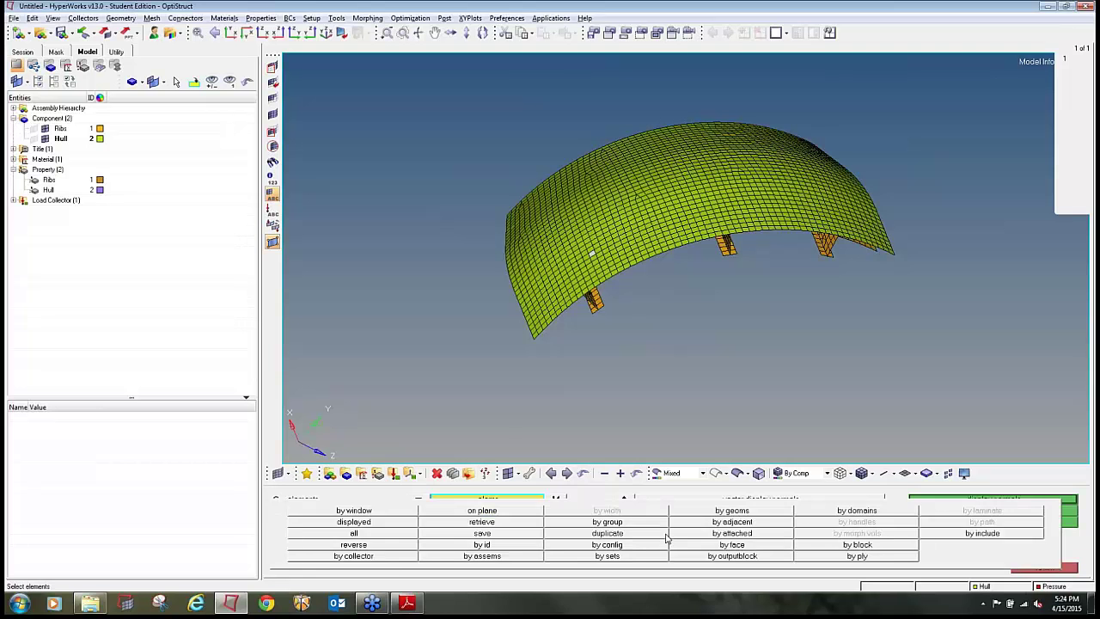
{"action": "left_click", "coordinate": [388, 559]}
{"action": "left_click", "coordinate": [300, 514]}
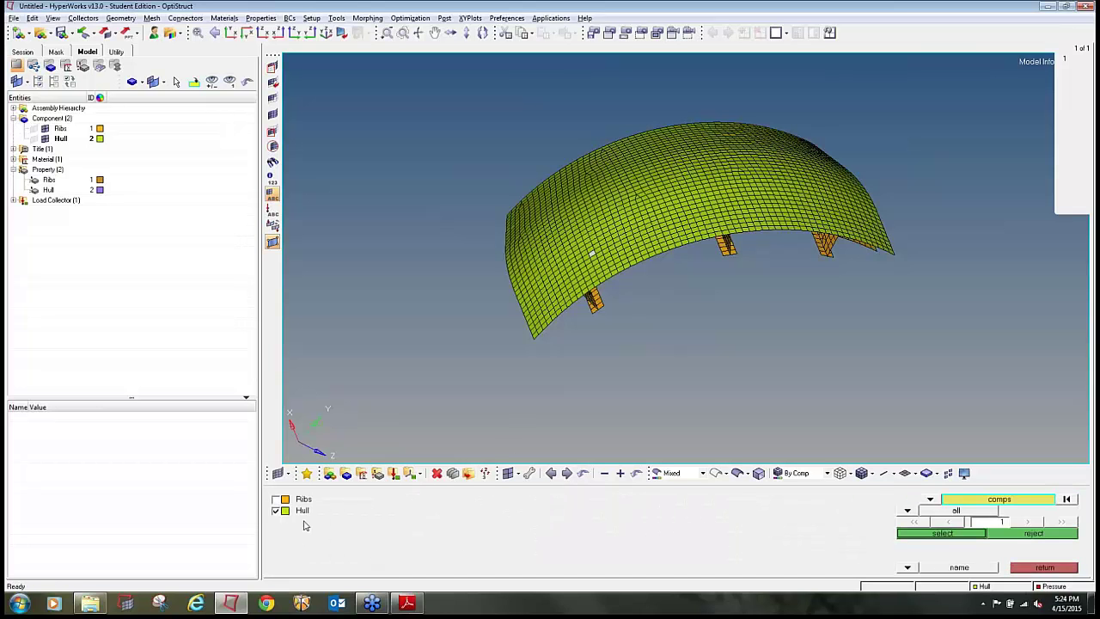
{"action": "left_click", "coordinate": [943, 535]}
{"action": "left_click", "coordinate": [481, 546]}
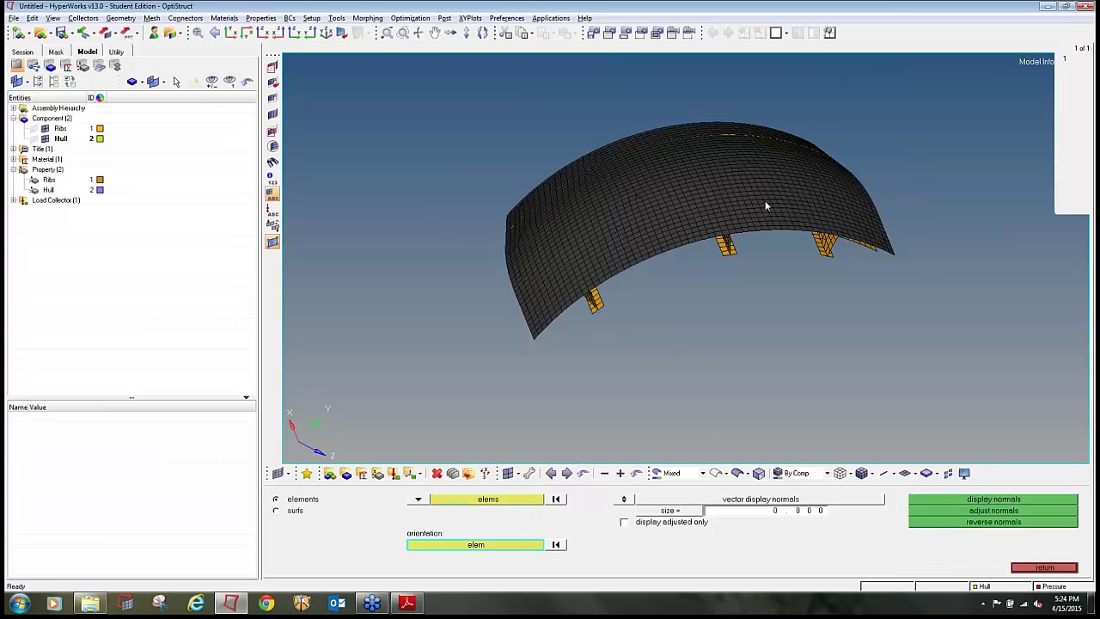
{"action": "left_click", "coordinate": [782, 212]}
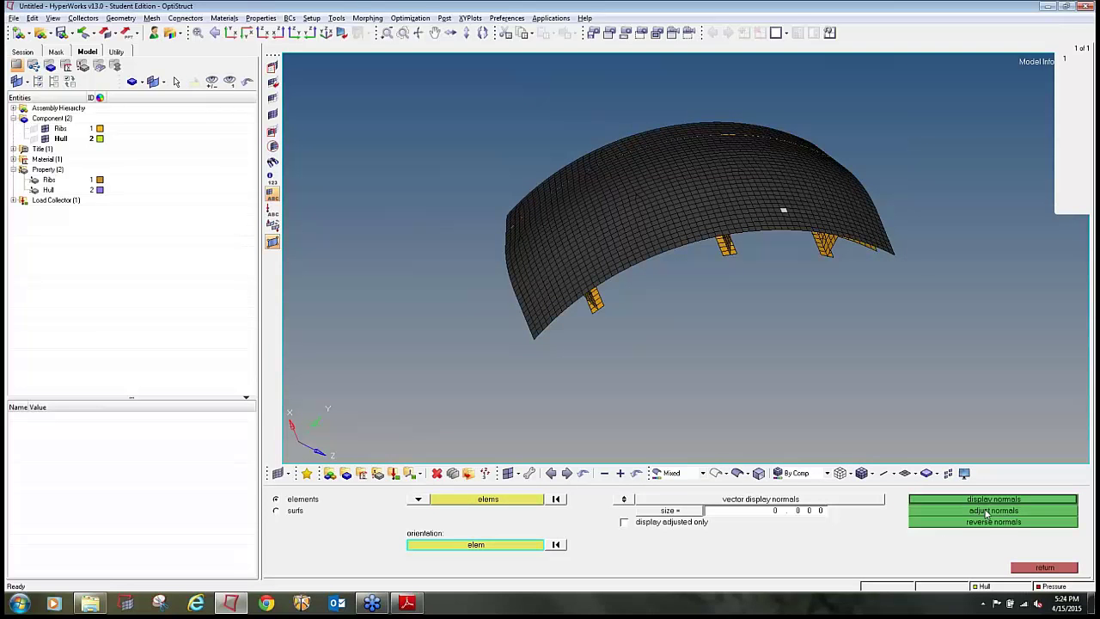
{"action": "left_click", "coordinate": [987, 512]}
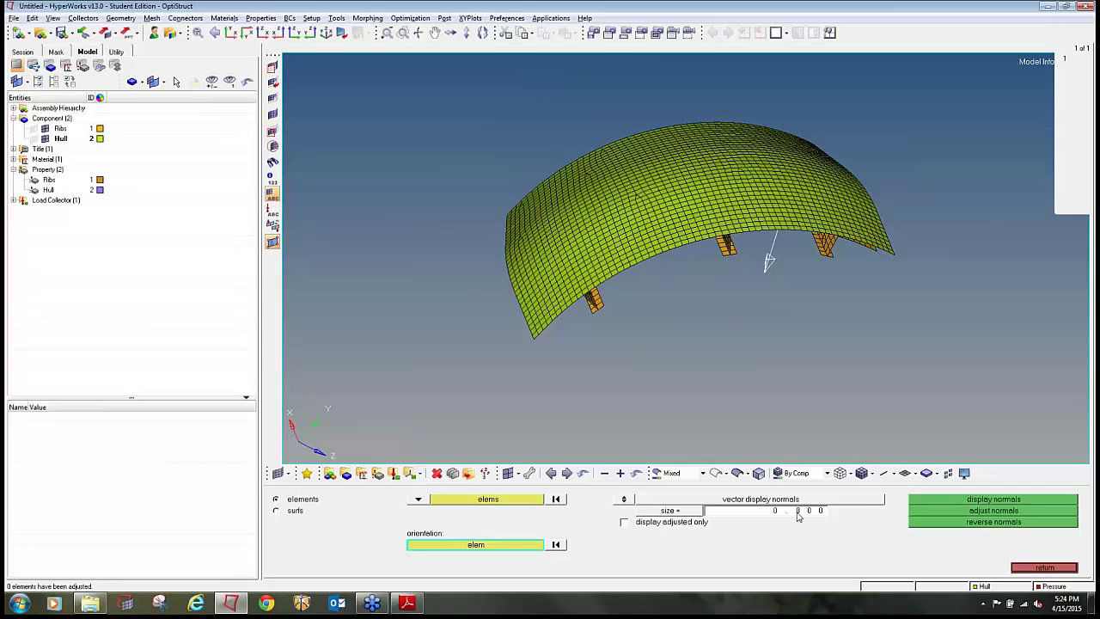
Select all elements of the Hull component again and display their normals as vectors.
{"action": "left_click_drag", "start_coordinate": [709, 359], "coordinate": [693, 292], "text": "ctrl"}
{"action": "left_click", "coordinate": [969, 503]}
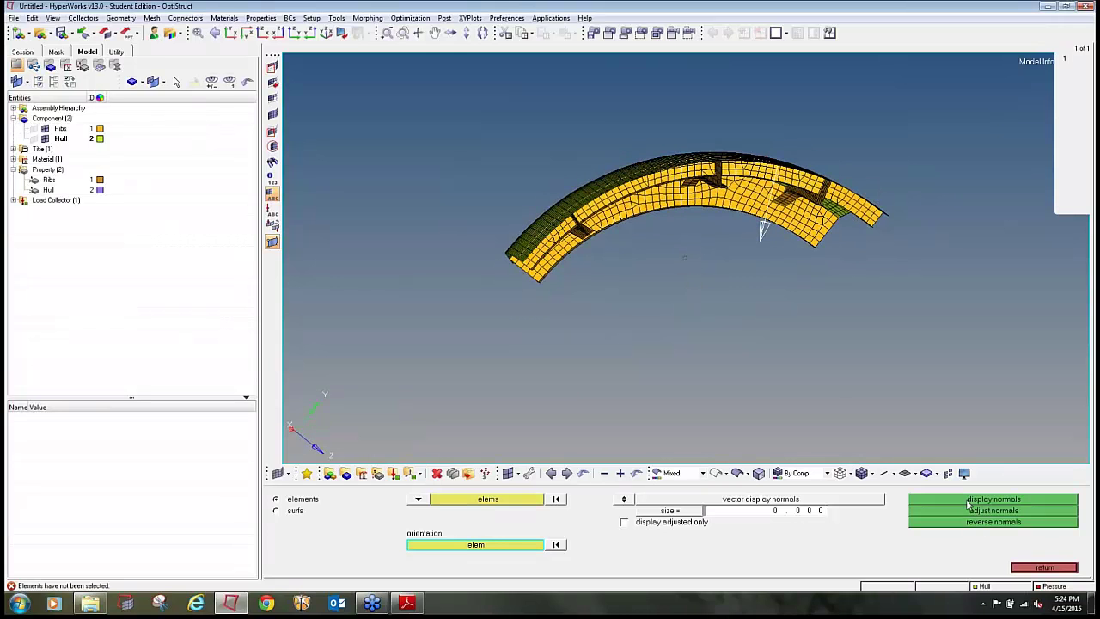
{"action": "left_click", "coordinate": [532, 501]}
{"action": "left_click", "coordinate": [532, 501]}
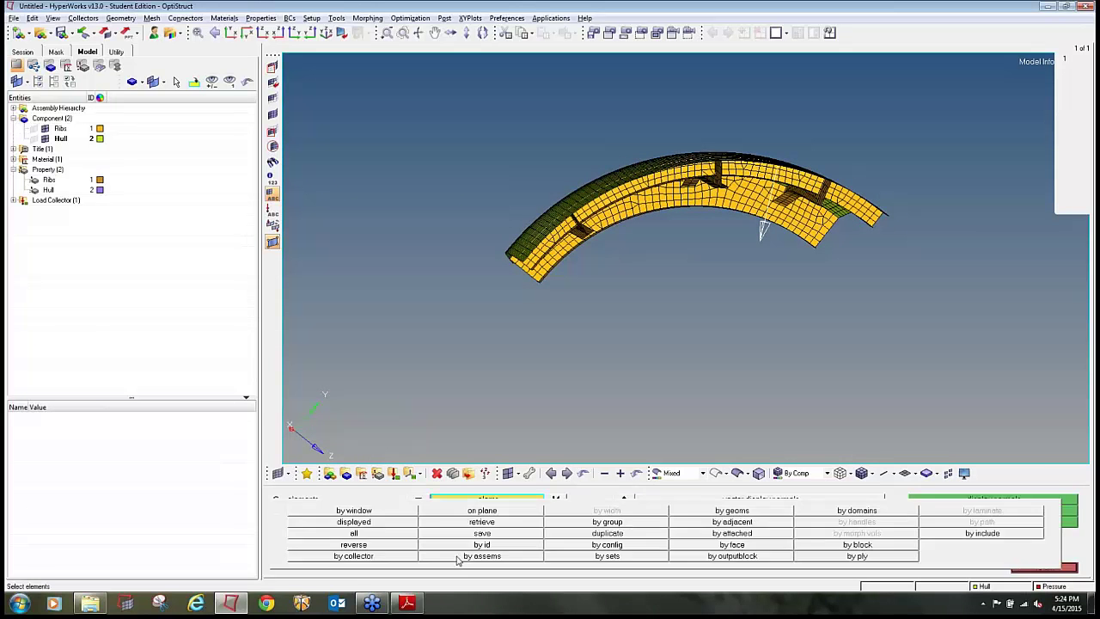
{"action": "left_click", "coordinate": [443, 501]}
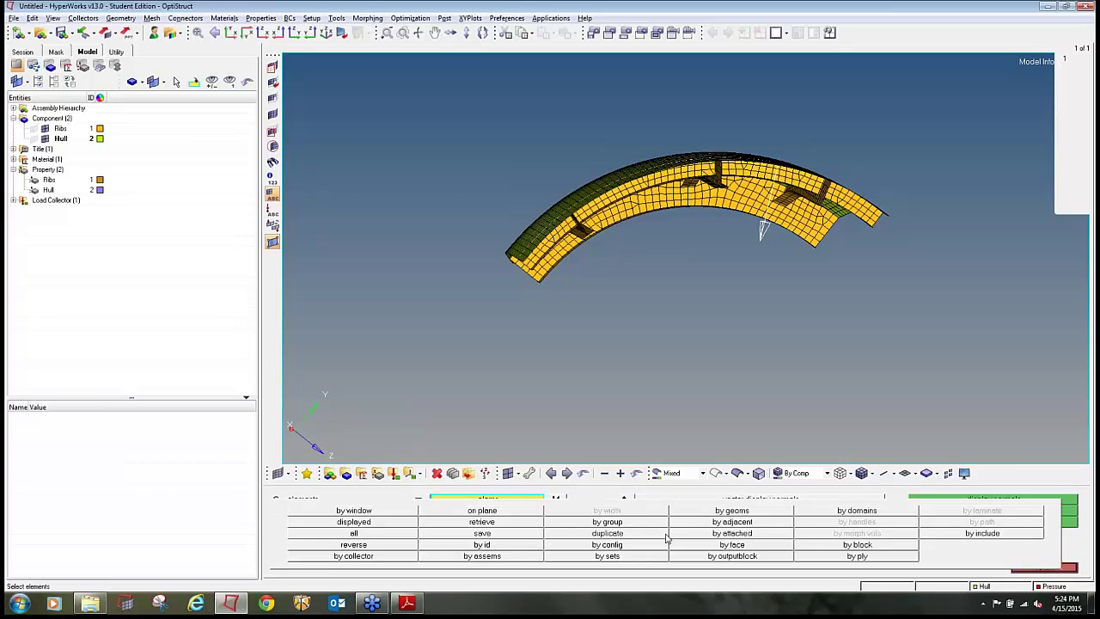
{"action": "left_click", "coordinate": [387, 556]}
{"action": "left_click", "coordinate": [277, 510]}
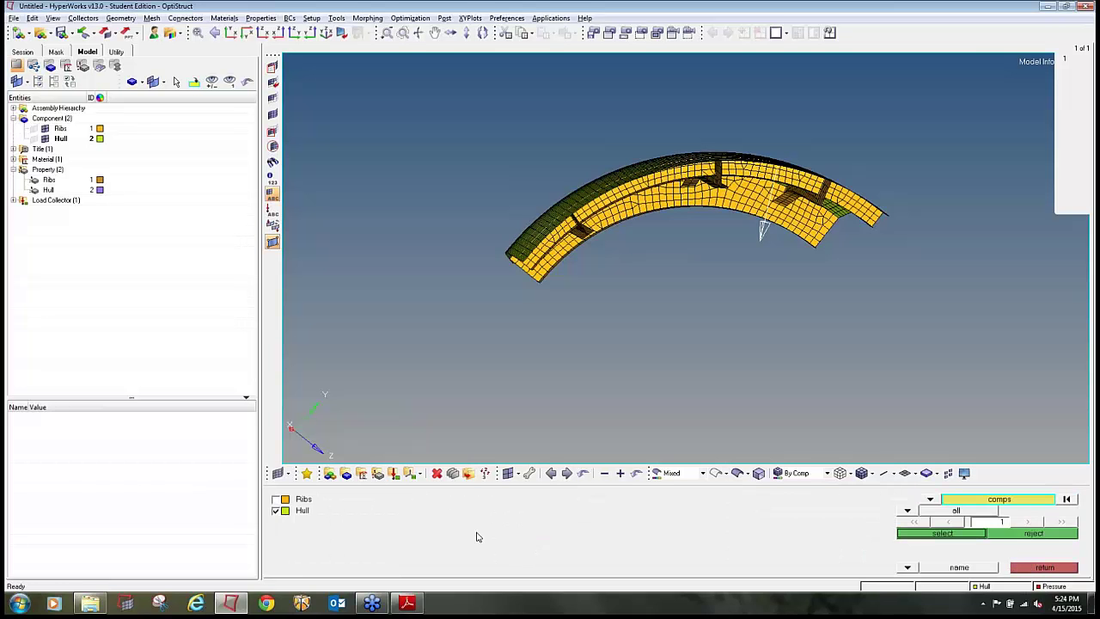
{"action": "left_click", "coordinate": [928, 533]}
{"action": "left_click", "coordinate": [963, 499]}
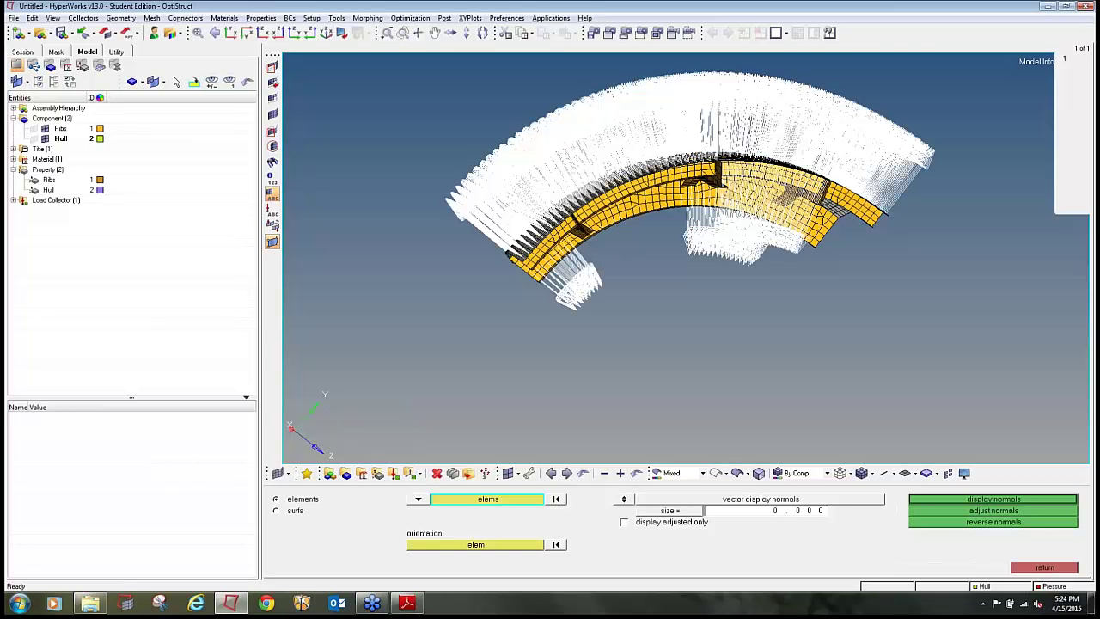
Examine the Hull normal vectors from the rib side, close up on the edge bays between the ribs.
{"action": "mouse_move", "coordinate": [748, 279]}
{"action": "left_mouse_down", "text": "ctrl"}
{"action": "mouse_move", "coordinate": [763, 163]}
{"action": "mouse_move", "coordinate": [731, 138]}
{"action": "left_mouse_up", "text": "ctrl"}
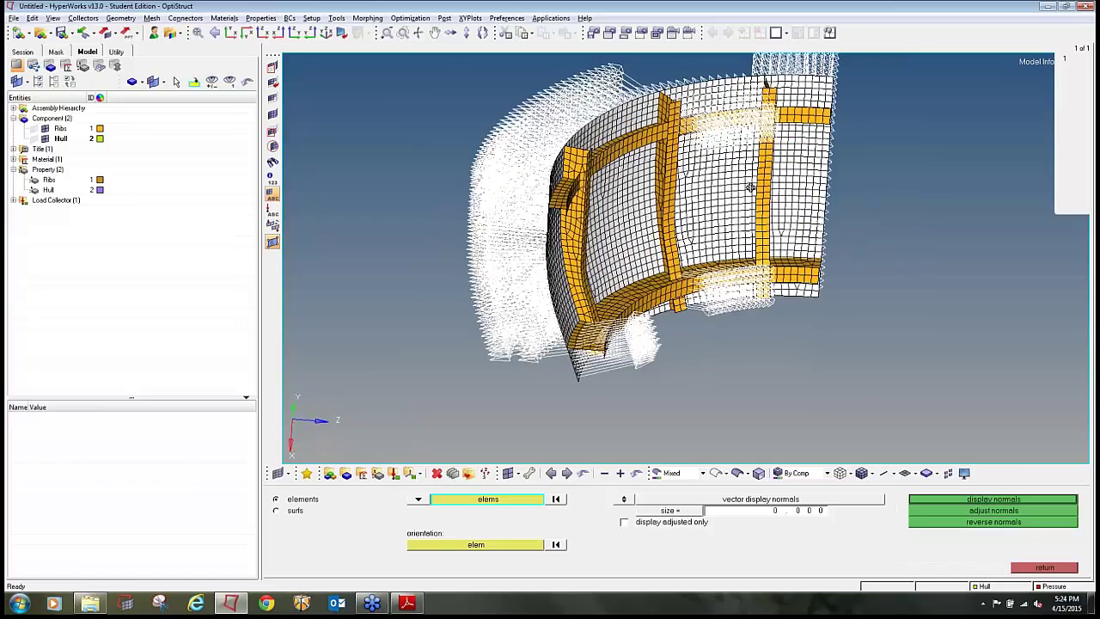
{"action": "scroll", "coordinate": [734, 153], "scroll_direction": "up", "scroll_amount": 5}
{"action": "scroll", "coordinate": [702, 198], "scroll_direction": "down", "scroll_amount": 4, "text": "ctrl"}
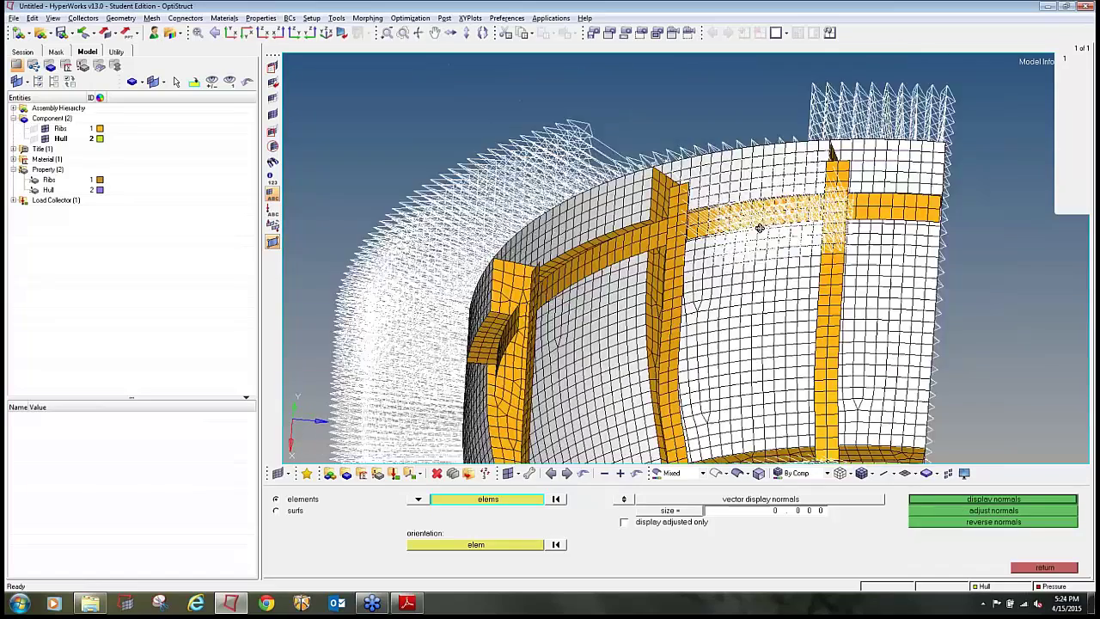
{"action": "left_click_drag", "start_coordinate": [759, 229], "coordinate": [702, 230], "text": "ctrl"}
{"action": "scroll", "coordinate": [702, 230], "scroll_direction": "up", "scroll_amount": 5}
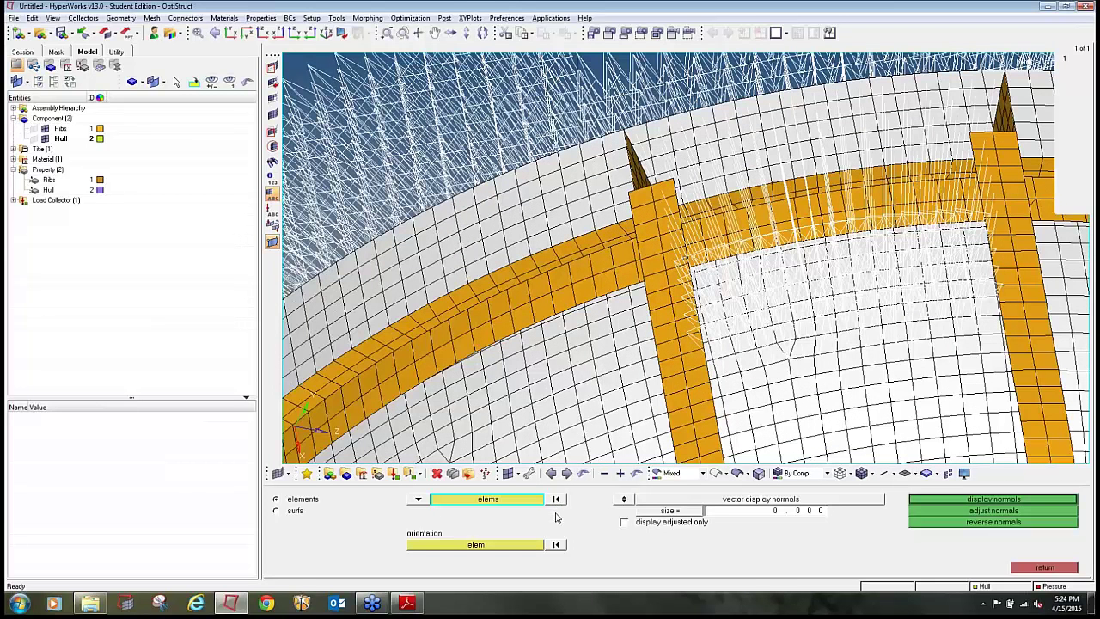
Clear the element selection, pick four Hull elements along the edge between two ribs, and hide the Ribs mesh.
{"action": "left_click", "coordinate": [559, 500]}
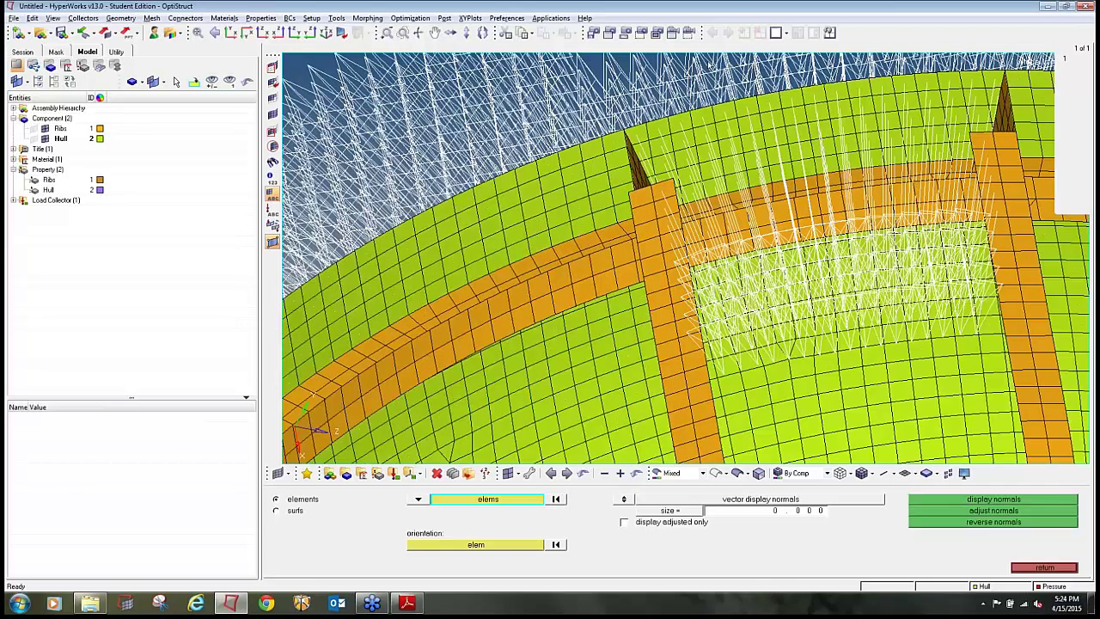
{"action": "left_click", "coordinate": [636, 134]}
{"action": "left_click", "coordinate": [657, 129]}
{"action": "left_click", "coordinate": [679, 124]}
{"action": "left_click", "coordinate": [727, 129]}
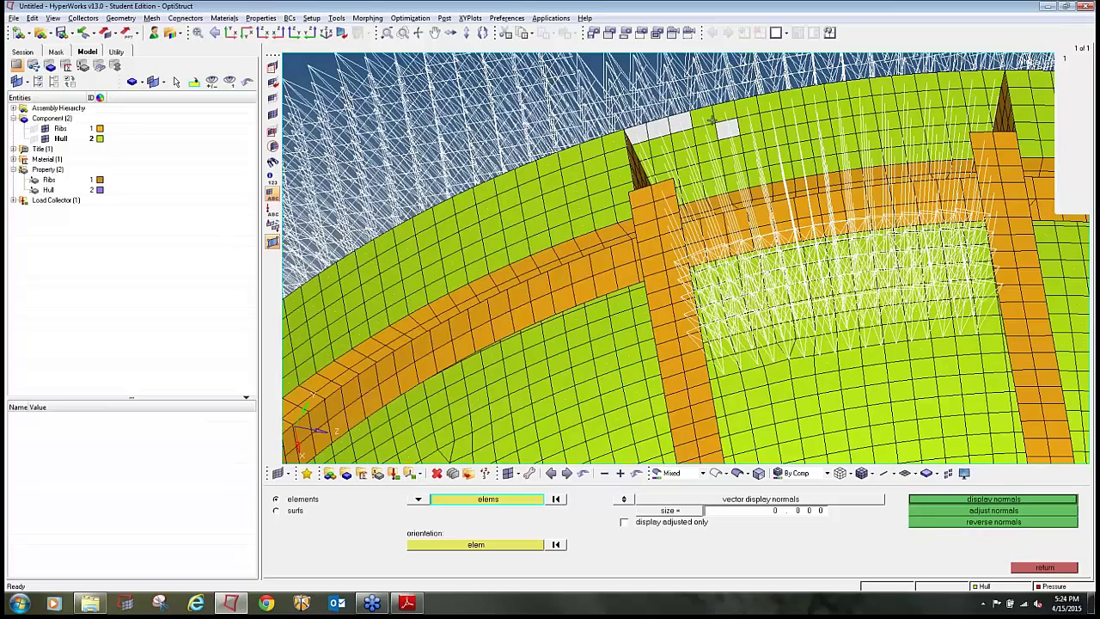
{"action": "left_click_drag", "start_coordinate": [778, 148], "coordinate": [758, 251], "text": "ctrl"}
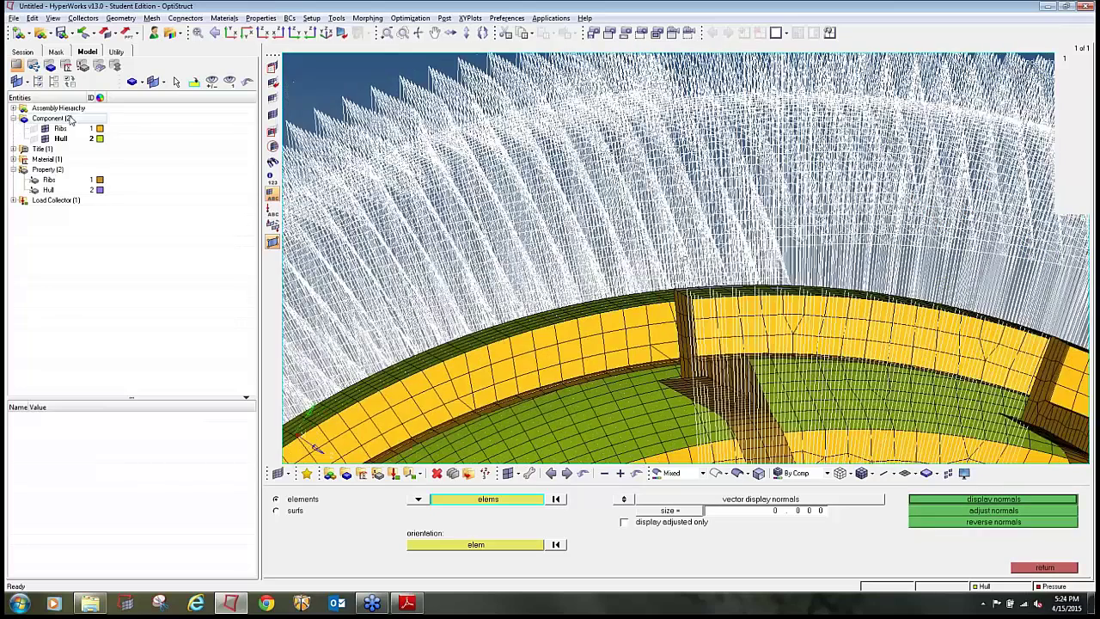
{"action": "left_click", "coordinate": [44, 128]}
{"action": "left_click_drag", "start_coordinate": [696, 187], "coordinate": [829, 277], "text": "ctrl"}
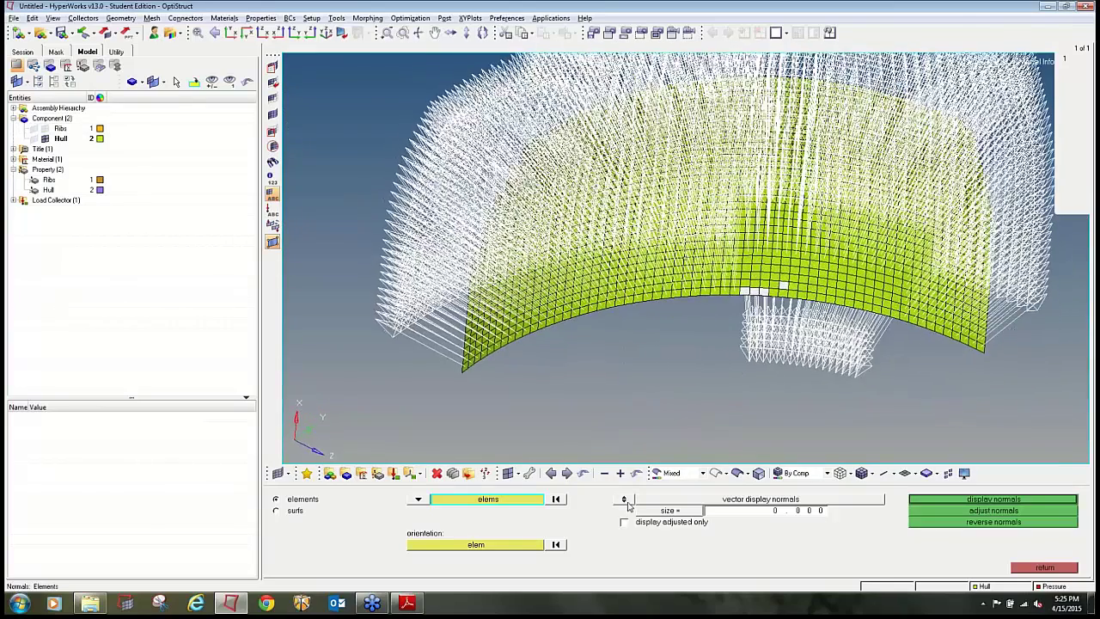
Switch the normals to color display and show them for all Hull elements.
{"action": "left_click", "coordinate": [625, 501]}
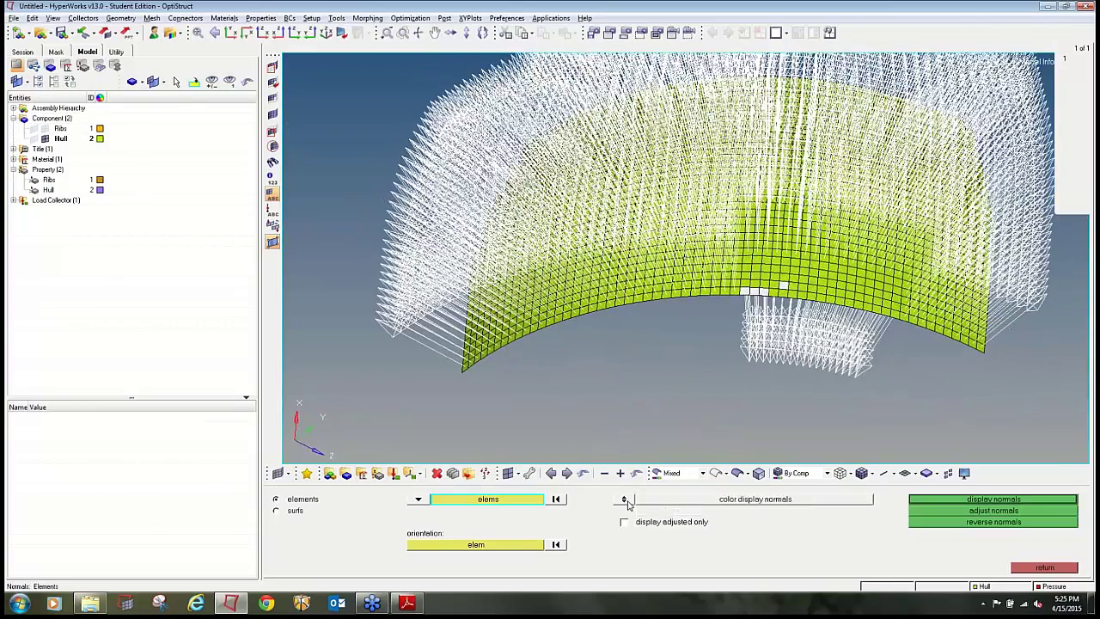
{"action": "left_click", "coordinate": [975, 502]}
{"action": "scroll", "coordinate": [784, 316], "scroll_direction": "down", "scroll_amount": 3, "text": "ctrl"}
{"action": "left_click_drag", "start_coordinate": [553, 141], "coordinate": [991, 404], "text": "shift"}
{"action": "left_click", "coordinate": [975, 500]}
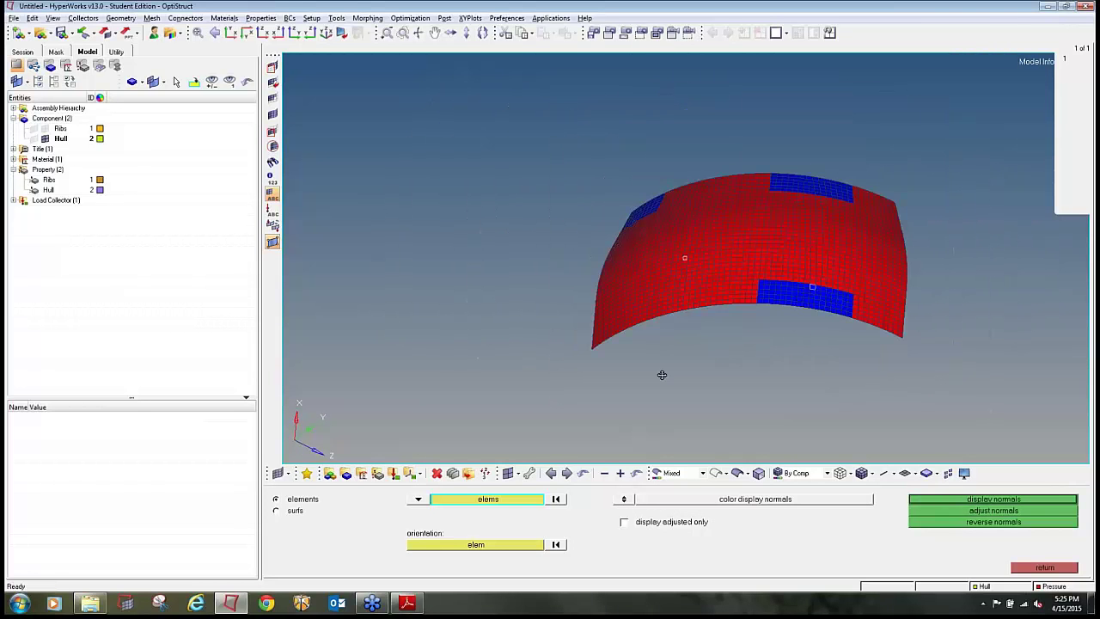
Select one end of the blue patch at the Hull's front edge and reverse the normals of those elements.
{"action": "scroll", "coordinate": [662, 369], "scroll_direction": "up", "scroll_amount": 6}
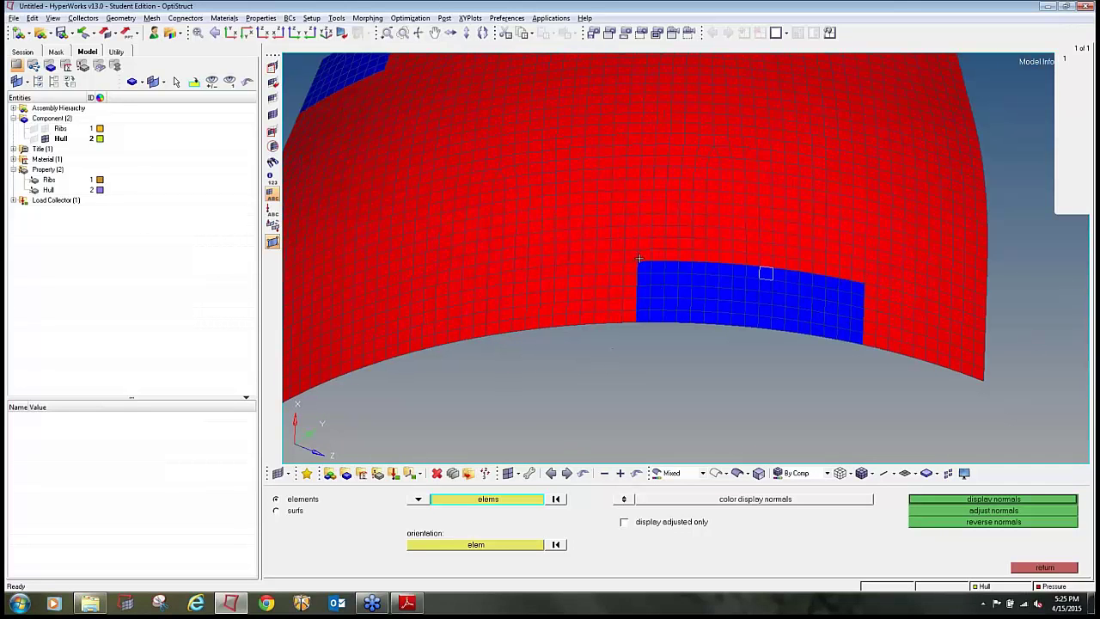
{"action": "left_click_drag", "start_coordinate": [639, 257], "coordinate": [756, 330], "text": "shift"}
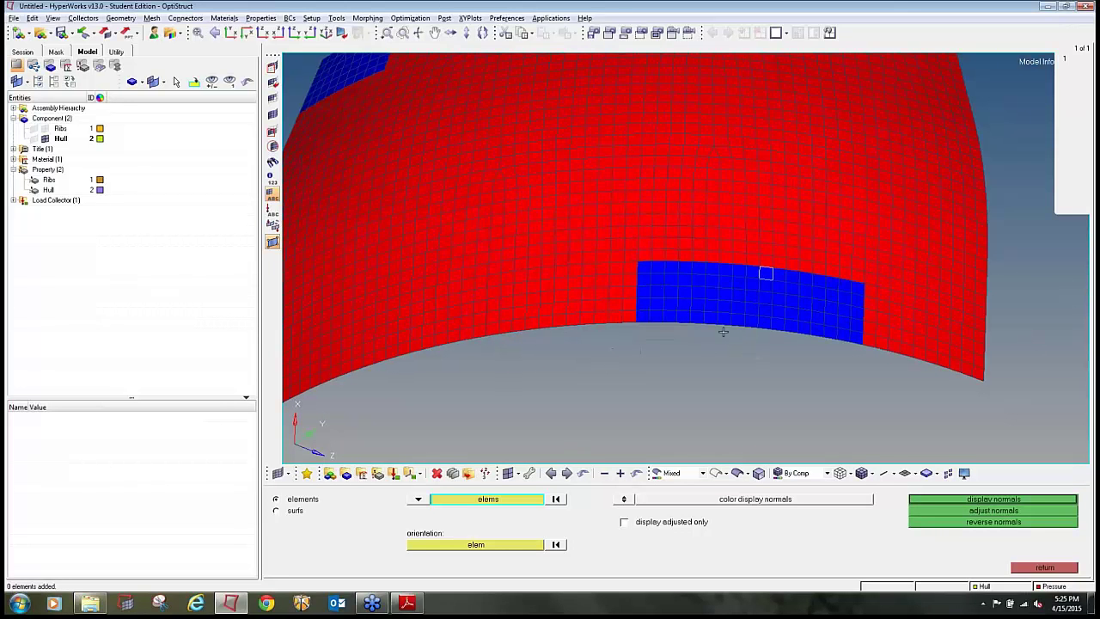
{"action": "left_click", "coordinate": [507, 505]}
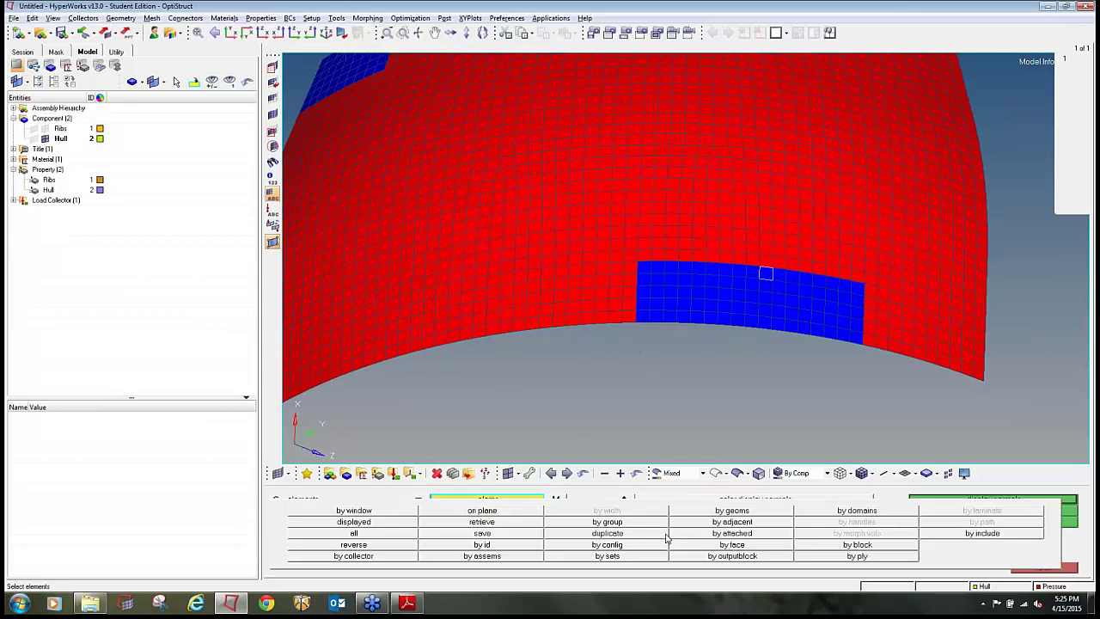
{"action": "left_click", "coordinate": [645, 265], "text": "shift"}
{"action": "left_click", "coordinate": [658, 274]}
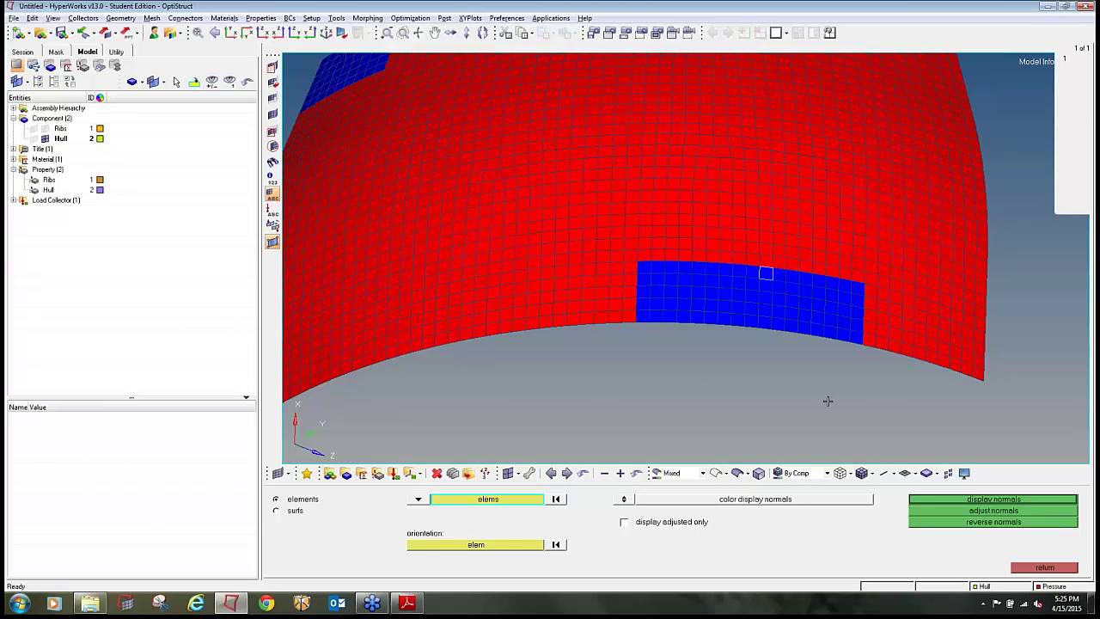
{"action": "left_click_drag", "start_coordinate": [875, 407], "coordinate": [605, 249], "text": "shift"}
{"action": "left_click_drag", "start_coordinate": [708, 324], "coordinate": [636, 254], "text": "shift"}
{"action": "left_click", "coordinate": [967, 524]}
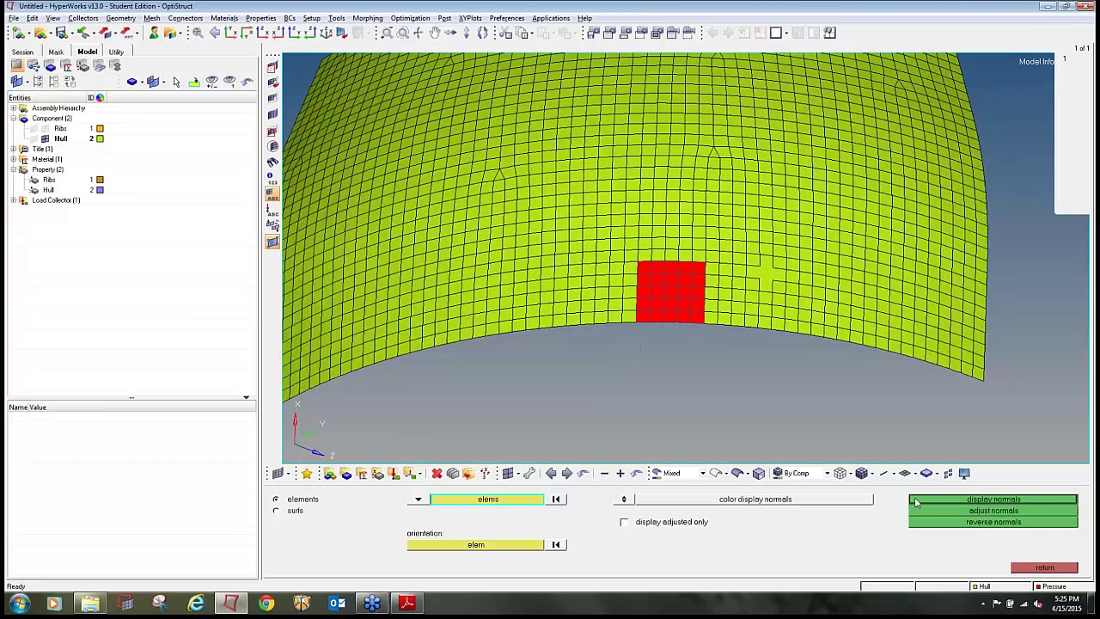
Select the whole Hull mesh and display its normals in color to check the front-edge patch.
{"action": "left_click", "coordinate": [536, 502]}
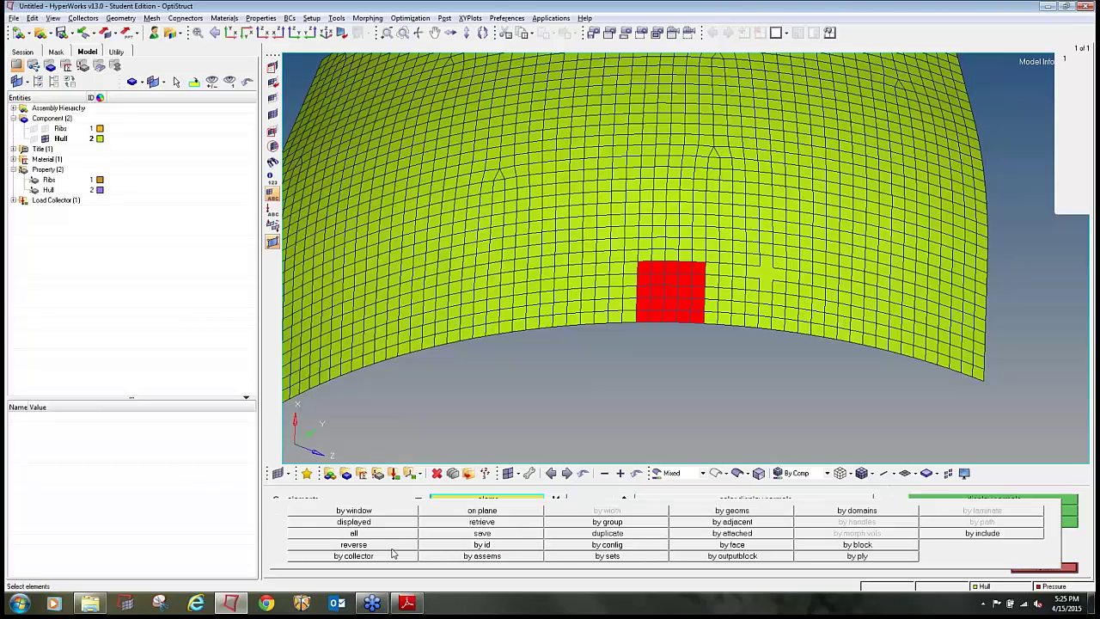
{"action": "scroll", "coordinate": [570, 369], "scroll_direction": "down", "scroll_amount": 3}
{"action": "left_click_drag", "start_coordinate": [348, 171], "coordinate": [890, 395], "text": "shift"}
{"action": "left_click", "coordinate": [954, 500]}
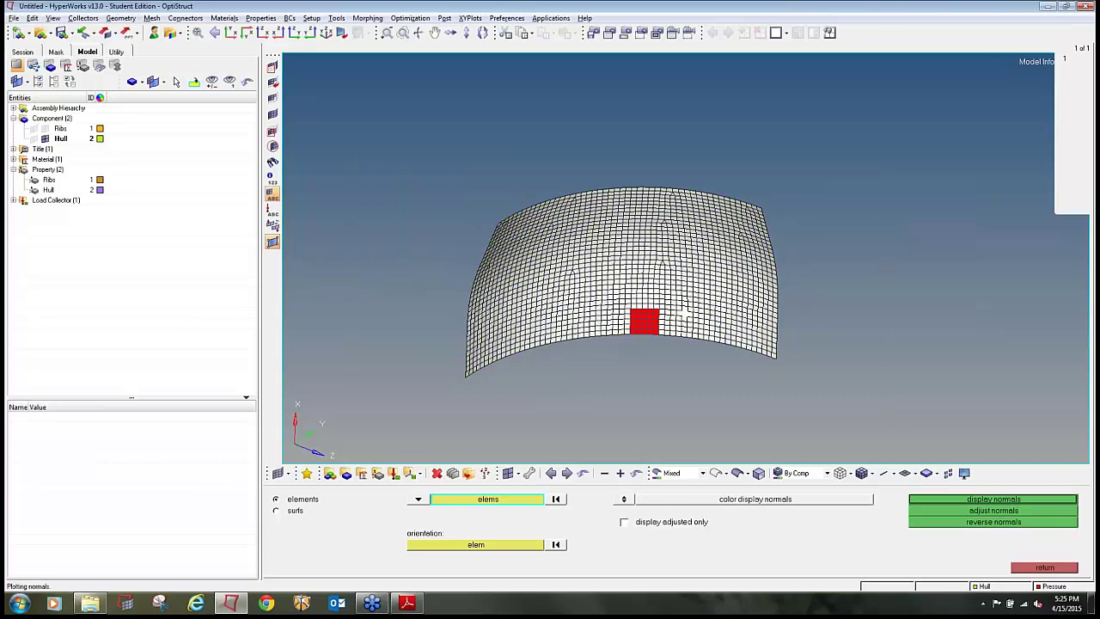
{"action": "scroll", "coordinate": [707, 352], "scroll_direction": "up", "scroll_amount": 3}
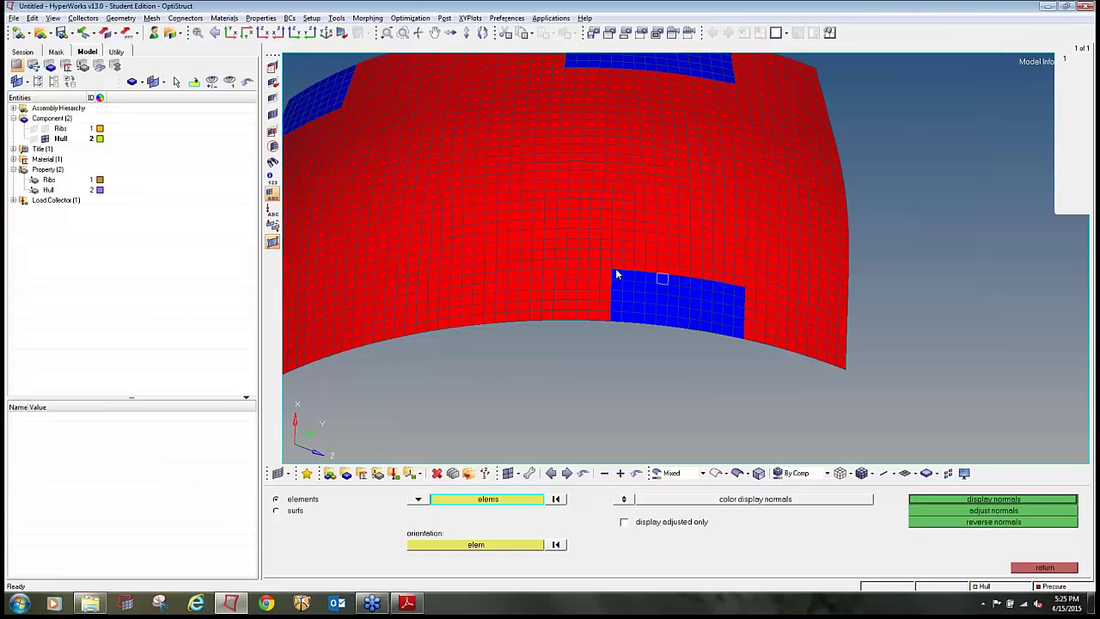
Add the rest of the blue front-edge patch to the selection and reverse the normals of all selected Hull elements.
{"action": "left_click_drag", "start_coordinate": [615, 271], "coordinate": [624, 323], "text": "shift"}
{"action": "left_click_drag", "start_coordinate": [636, 275], "coordinate": [683, 331], "text": "shift"}
{"action": "left_click_drag", "start_coordinate": [679, 278], "coordinate": [720, 334], "text": "shift"}
{"action": "left_click_drag", "start_coordinate": [703, 283], "coordinate": [746, 347], "text": "shift"}
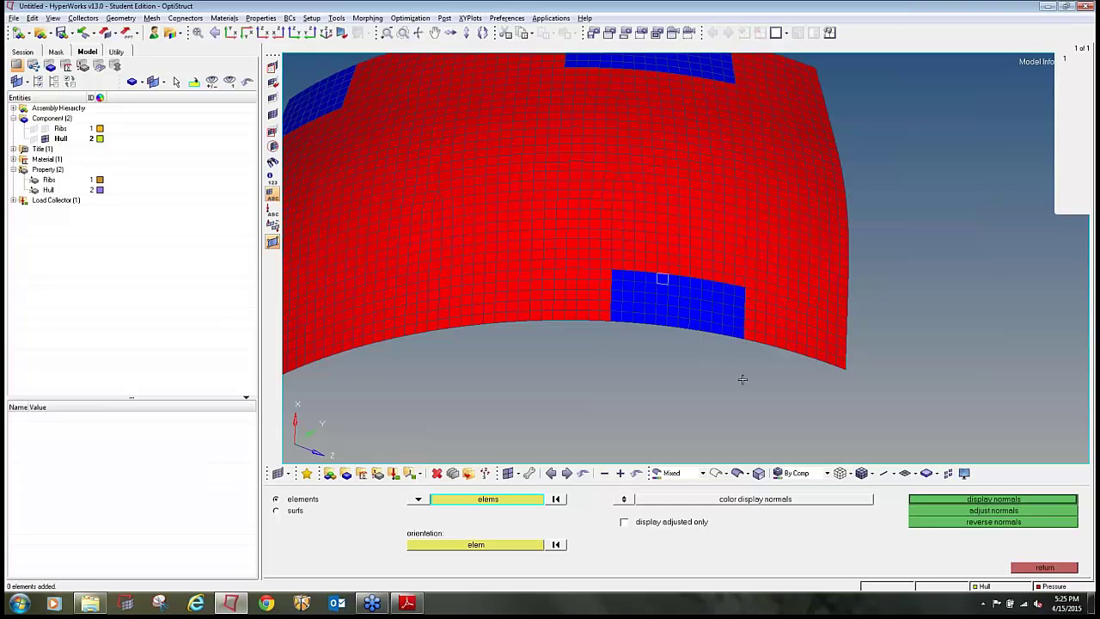
{"action": "left_click", "coordinate": [999, 524]}
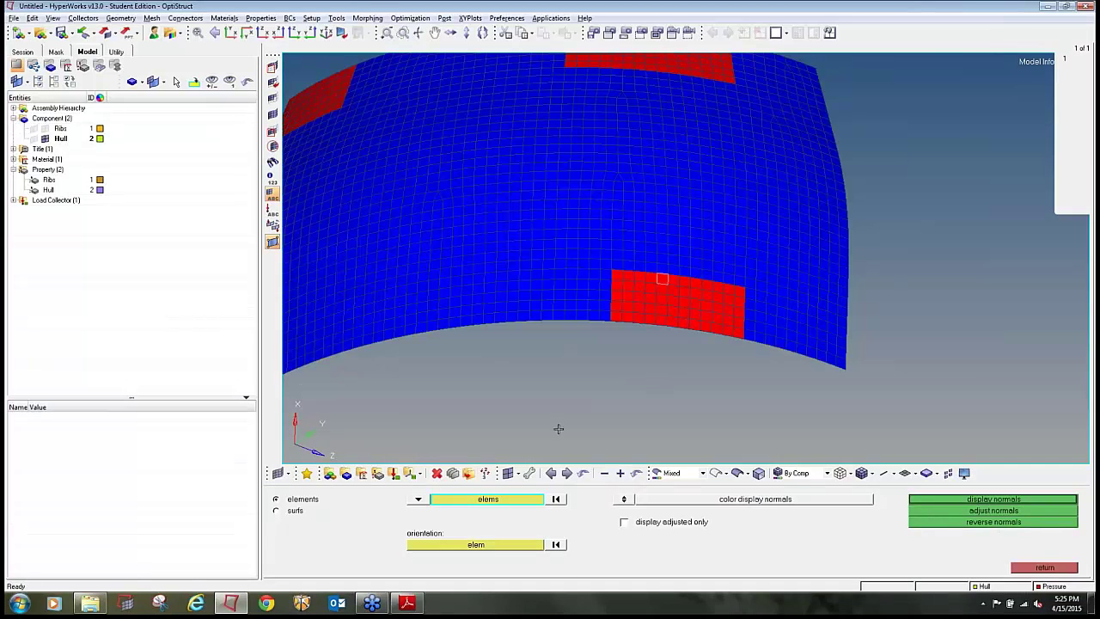
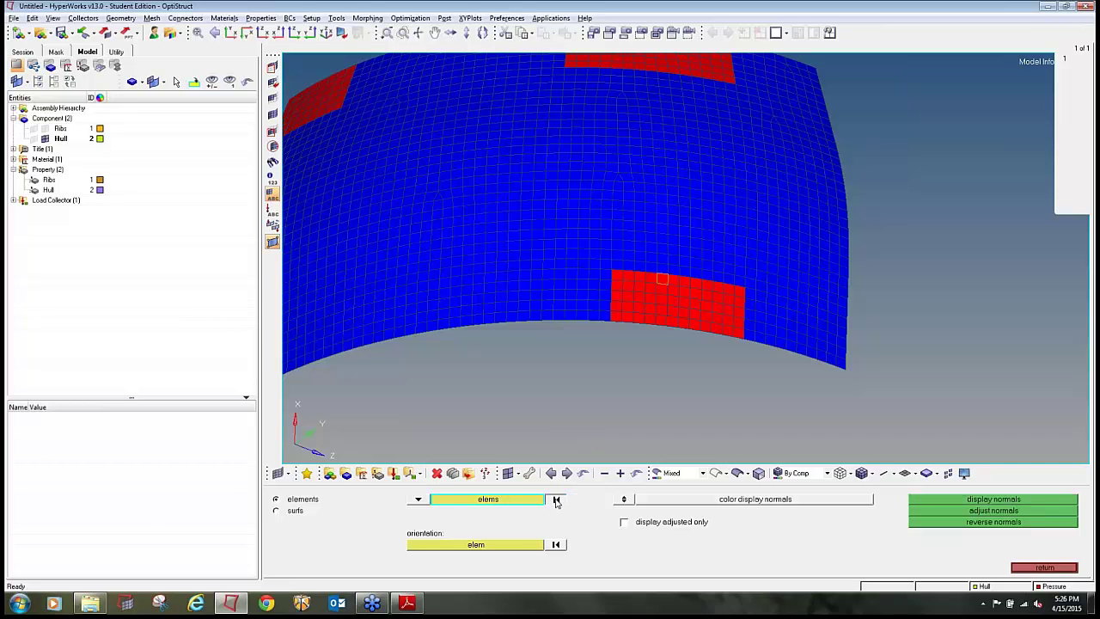
Clear the element selection, reselect the whole Hull mesh and display its normals in color.
{"action": "left_click", "coordinate": [516, 499]}
{"action": "scroll", "coordinate": [515, 361], "scroll_direction": "down", "scroll_amount": 3, "text": "ctrl"}
{"action": "right_click_drag", "start_coordinate": [515, 361], "coordinate": [619, 348], "text": "ctrl"}
{"action": "left_click_drag", "start_coordinate": [849, 412], "coordinate": [397, 155], "text": "shift"}
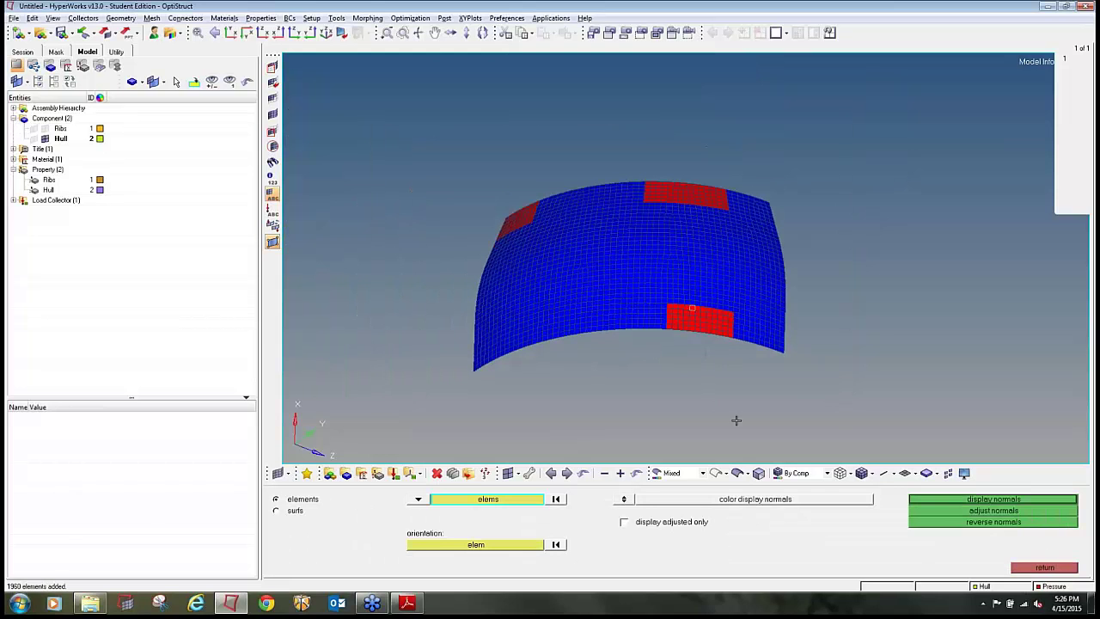
{"action": "left_click", "coordinate": [561, 502]}
{"action": "left_click_drag", "start_coordinate": [879, 425], "coordinate": [393, 130], "text": "shift"}
{"action": "left_click", "coordinate": [950, 499]}
Leave and reopen the element normals tool, then select all Hull elements and display their normals in color.
{"action": "left_click", "coordinate": [1027, 567]}
{"action": "key", "text": "F10"}
{"action": "key", "text": "shift+F10"}
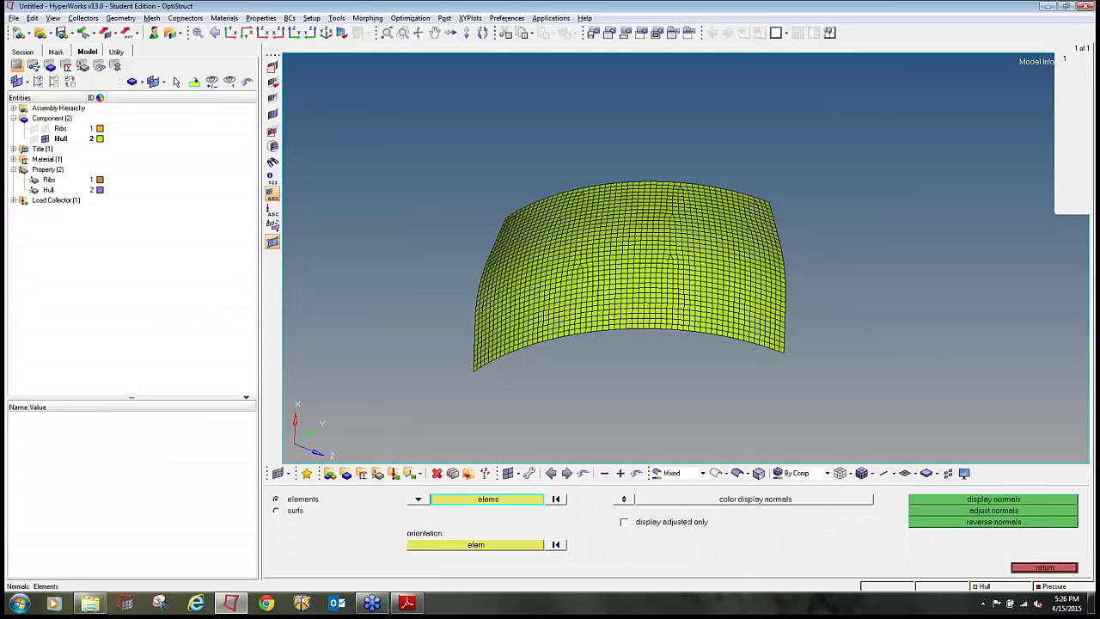
{"action": "left_click_drag", "start_coordinate": [858, 409], "coordinate": [316, 109], "text": "shift"}
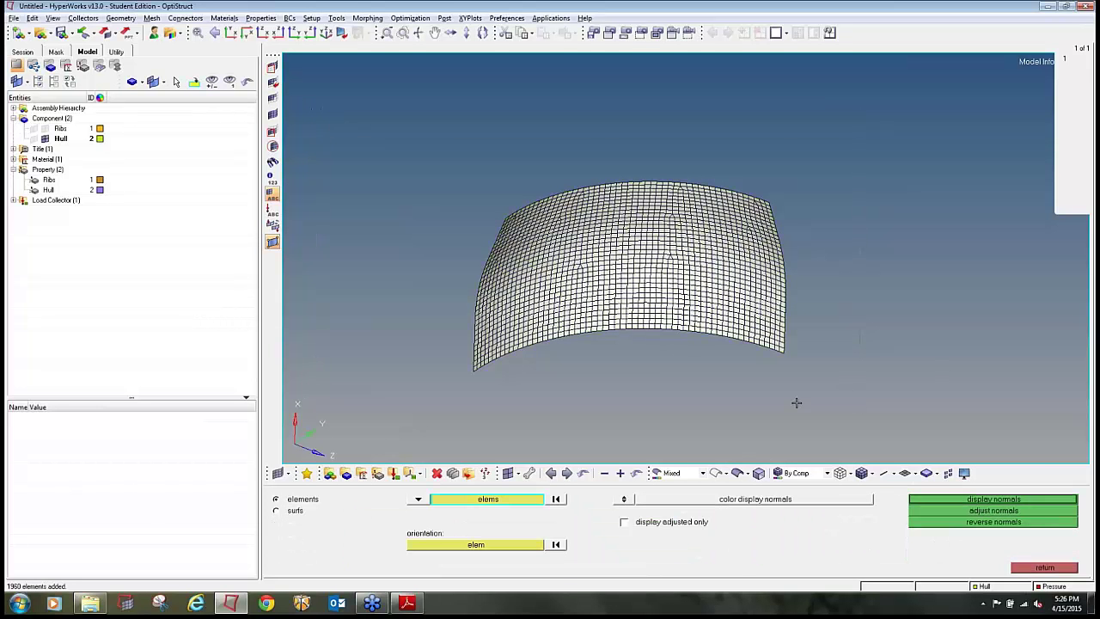
{"action": "left_click", "coordinate": [935, 503]}
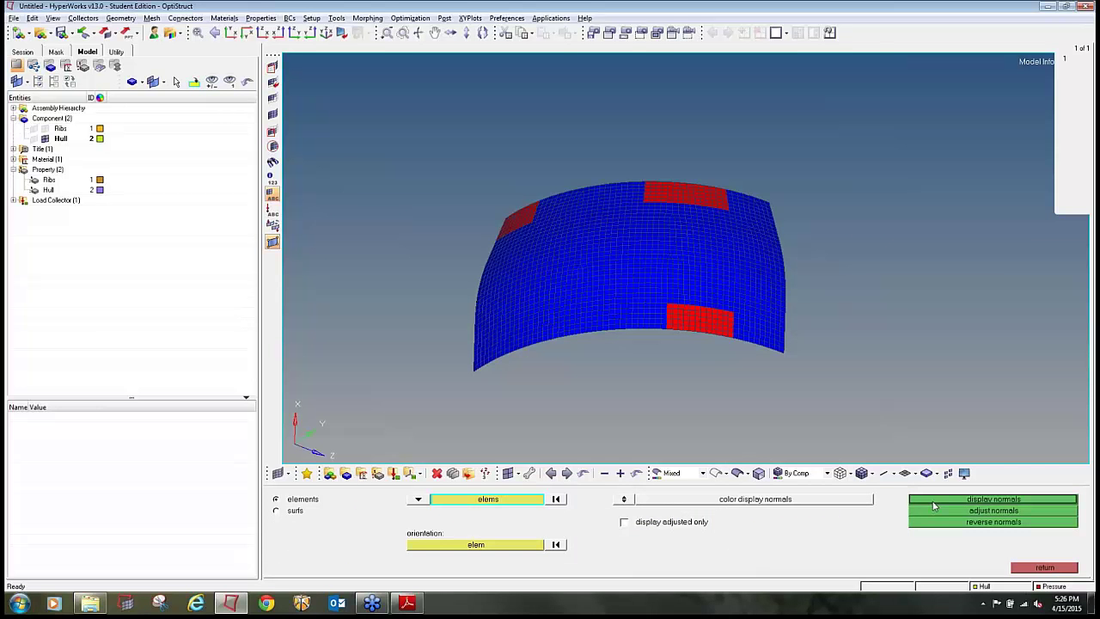
Try to adjust the Hull normals using an orientation element just beside the front-edge patch as the reference.
{"action": "scroll", "coordinate": [704, 354], "scroll_direction": "up", "scroll_amount": 2}
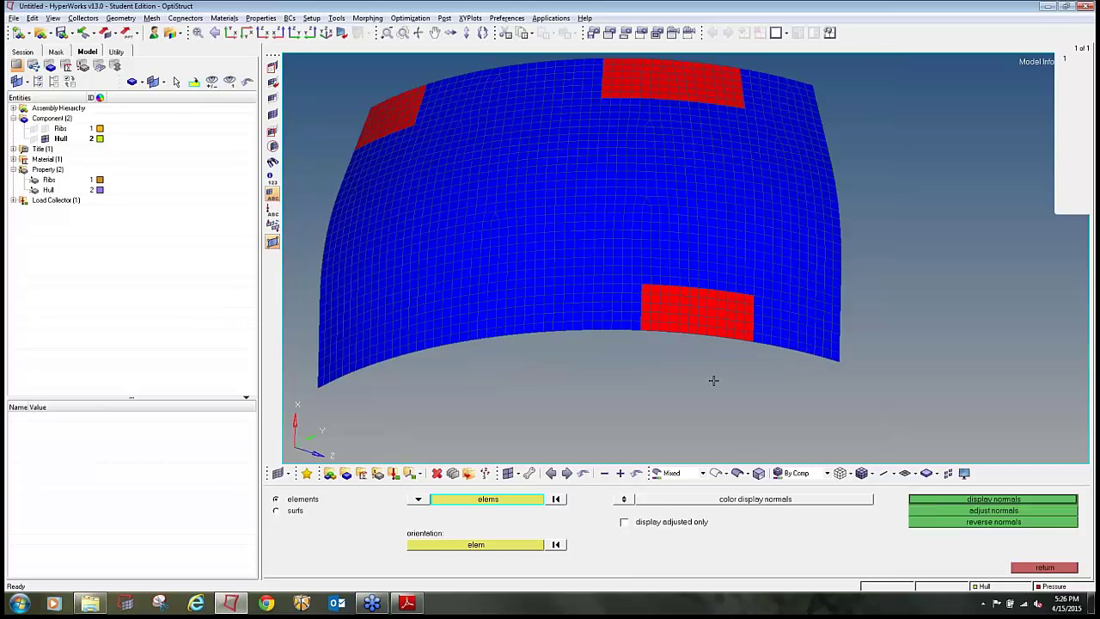
{"action": "scroll", "coordinate": [713, 380], "scroll_direction": "up", "scroll_amount": 1}
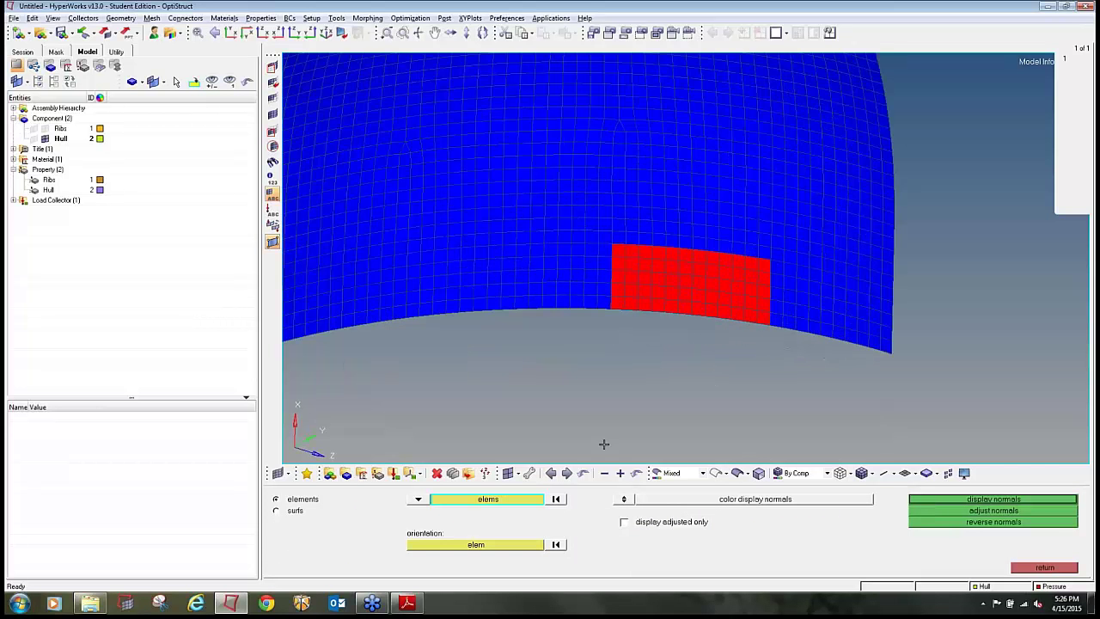
{"action": "left_click", "coordinate": [555, 544]}
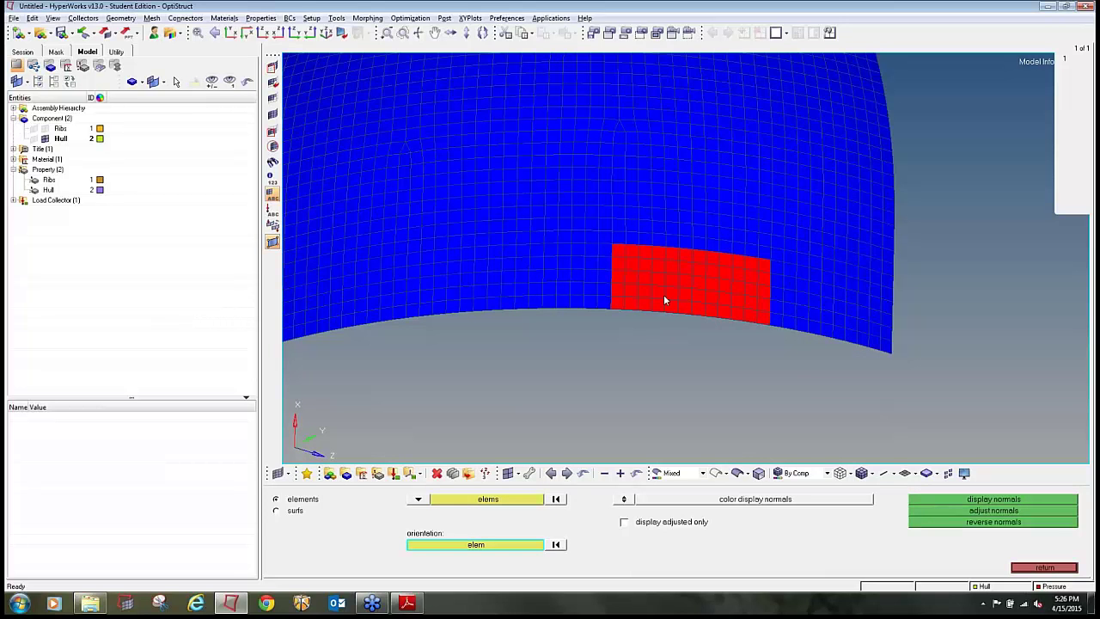
{"action": "left_click", "coordinate": [617, 249]}
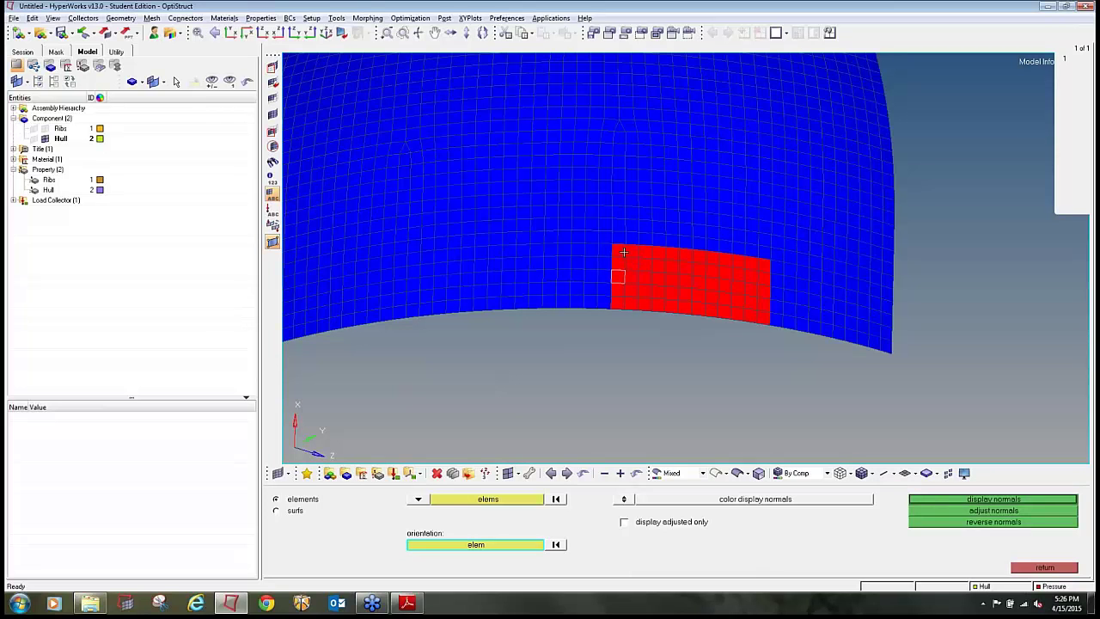
{"action": "left_click", "coordinate": [539, 502]}
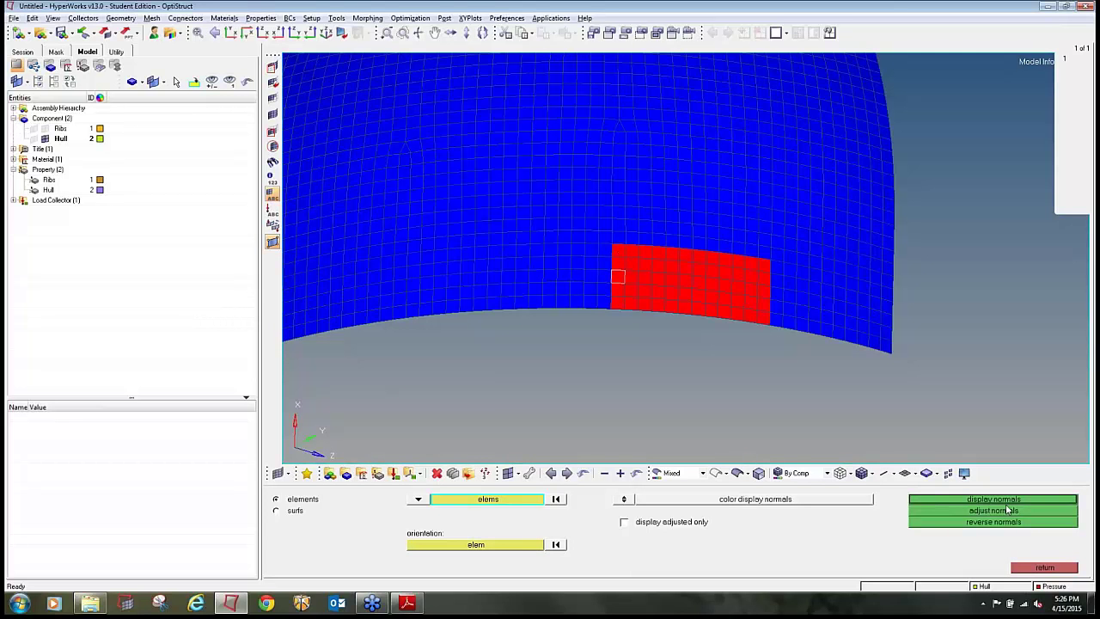
{"action": "left_click", "coordinate": [517, 544]}
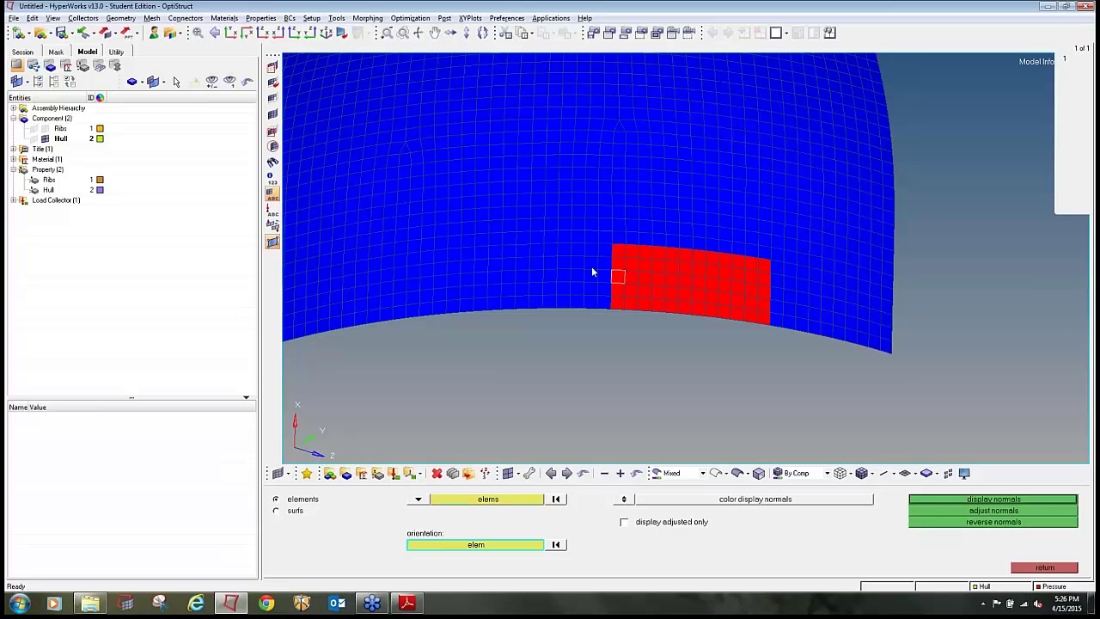
{"action": "left_click", "coordinate": [949, 517]}
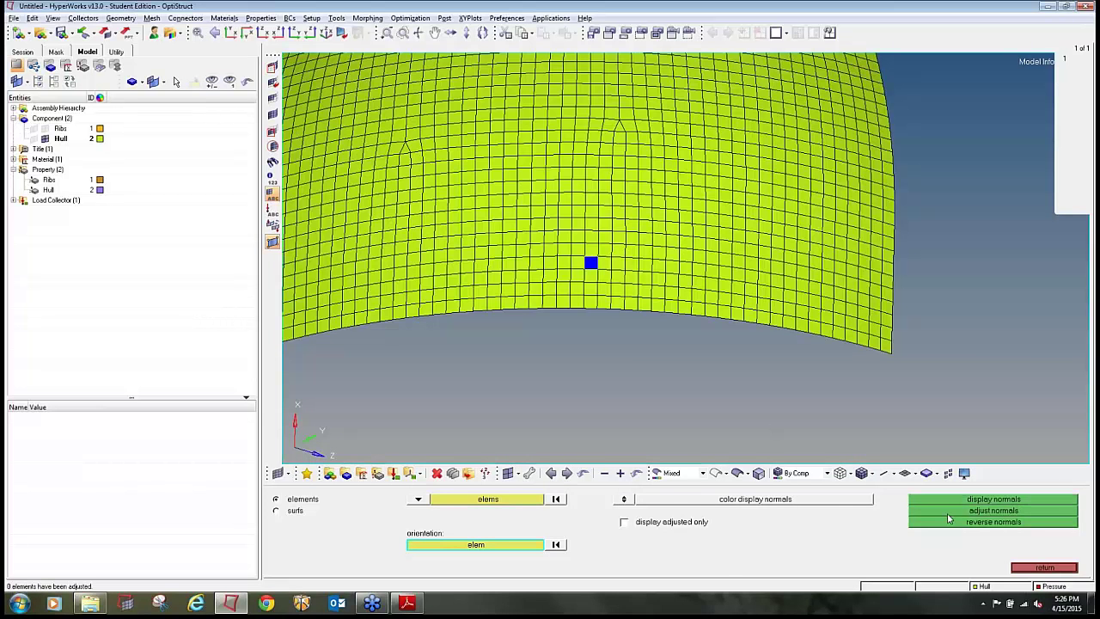
Reopen the element normals tool, select the full Hull mesh and display its normals in color to recheck the edge patches.
{"action": "left_click", "coordinate": [1043, 568]}
{"action": "key", "text": "F10"}
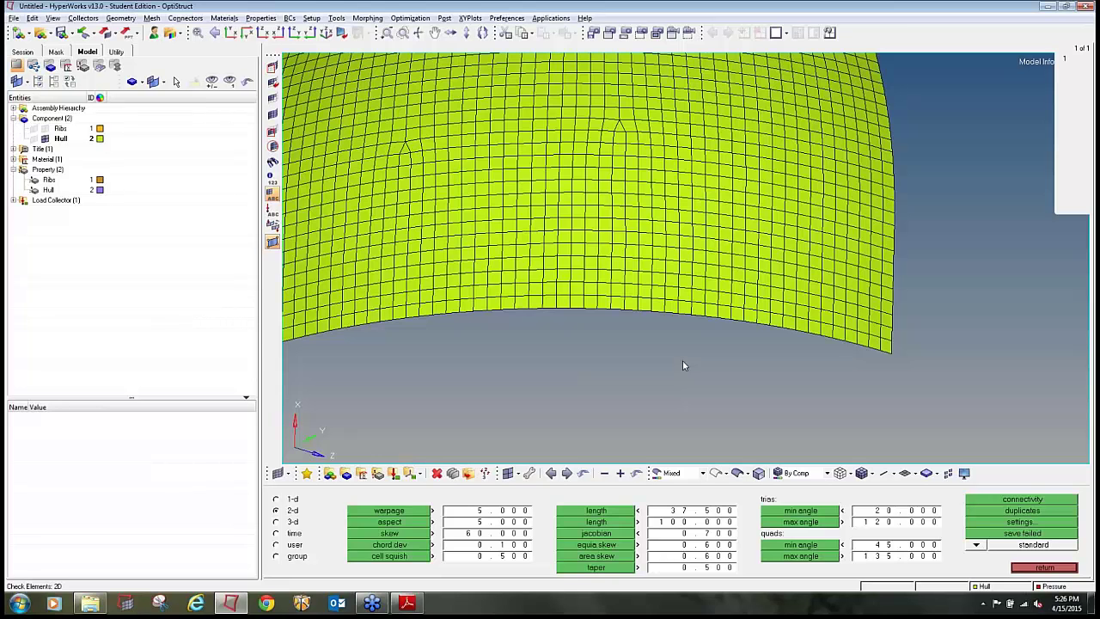
{"action": "key", "text": "shift+n"}
{"action": "scroll", "coordinate": [683, 360], "scroll_direction": "down", "scroll_amount": 3}
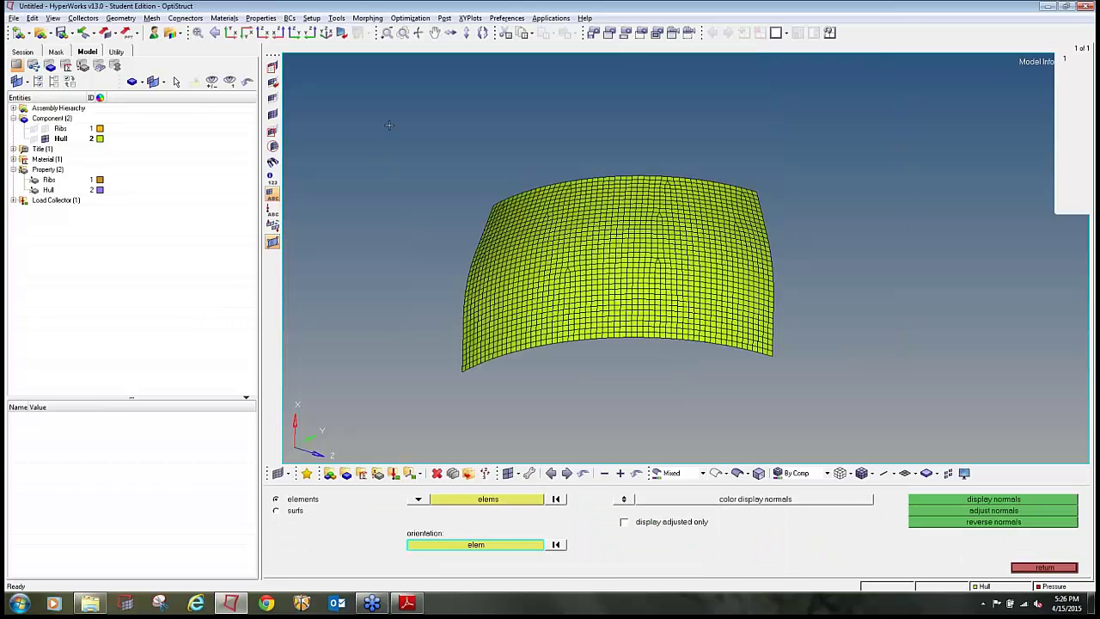
{"action": "left_click", "coordinate": [501, 501]}
{"action": "left_click_drag", "start_coordinate": [391, 128], "coordinate": [817, 424], "text": "shift"}
{"action": "left_click", "coordinate": [943, 504]}
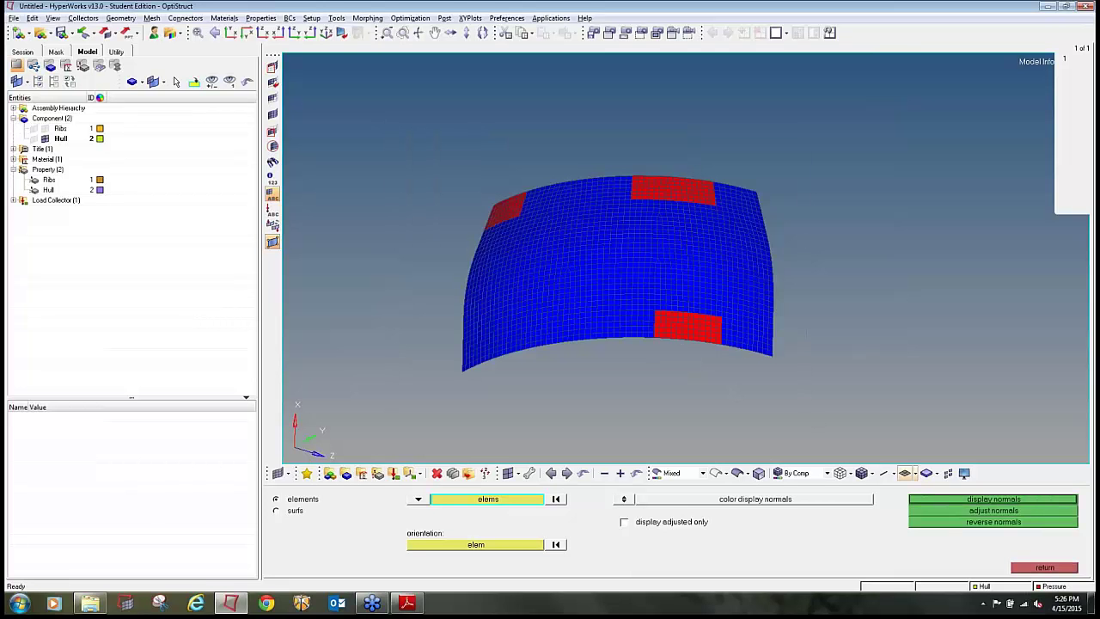
{"action": "scroll", "coordinate": [718, 373], "scroll_direction": "up", "scroll_amount": 2}
{"action": "scroll", "coordinate": [718, 345], "scroll_direction": "up", "scroll_amount": 2}
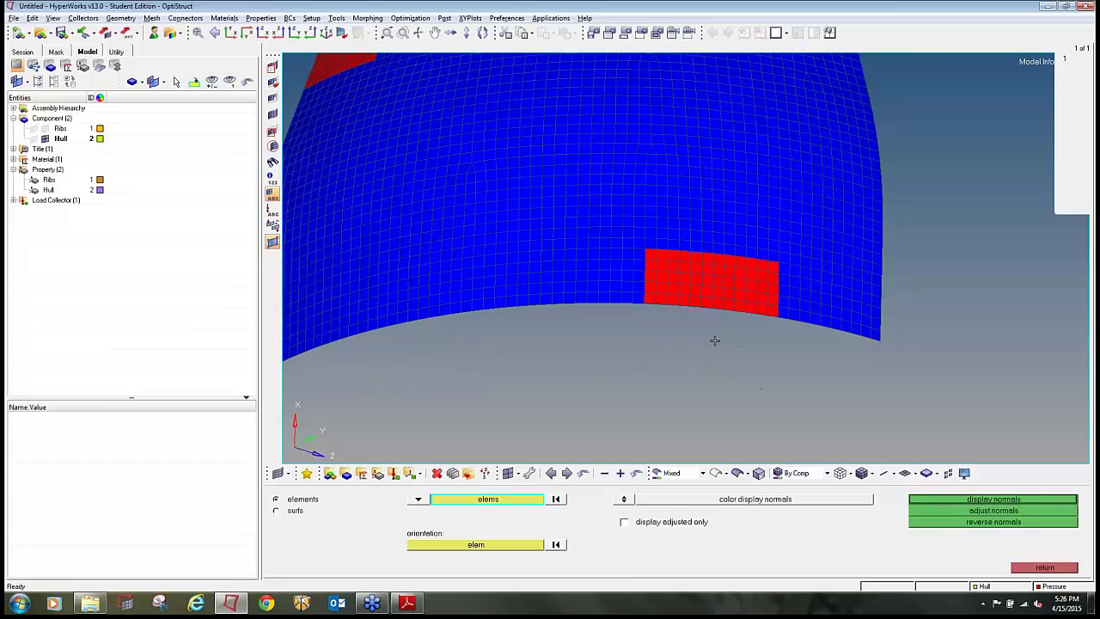
{"action": "left_click", "coordinate": [625, 523]}
{"action": "left_click", "coordinate": [932, 522]}
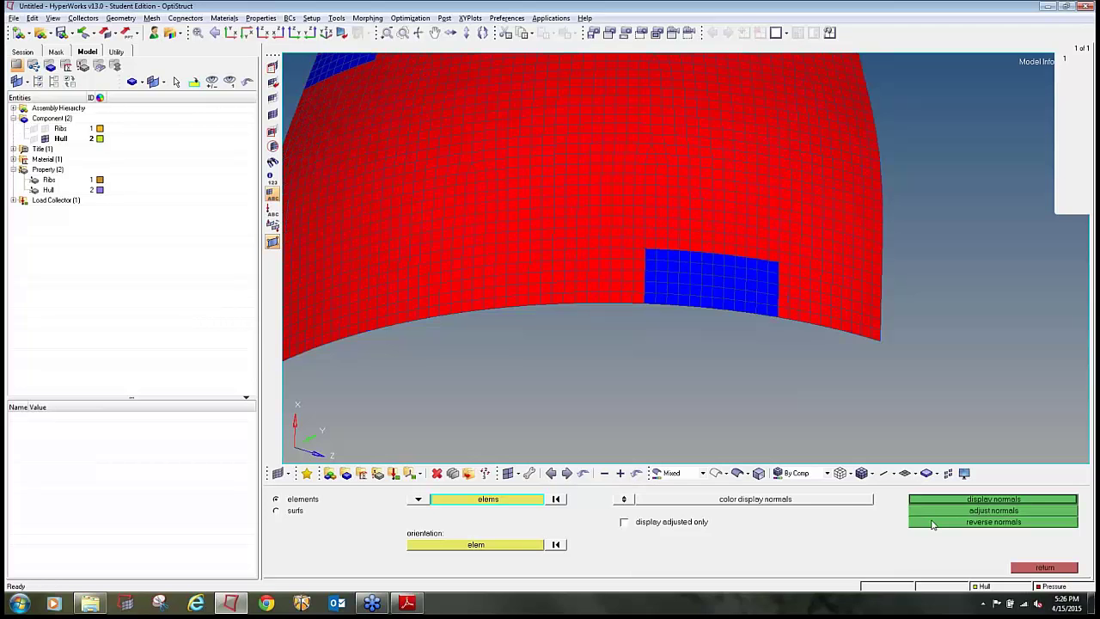
{"action": "left_click", "coordinate": [933, 522]}
Reverse the normals of all selected hull elements.
{"action": "scroll", "coordinate": [765, 386], "scroll_direction": "down", "scroll_amount": 3, "text": "ctrl"}
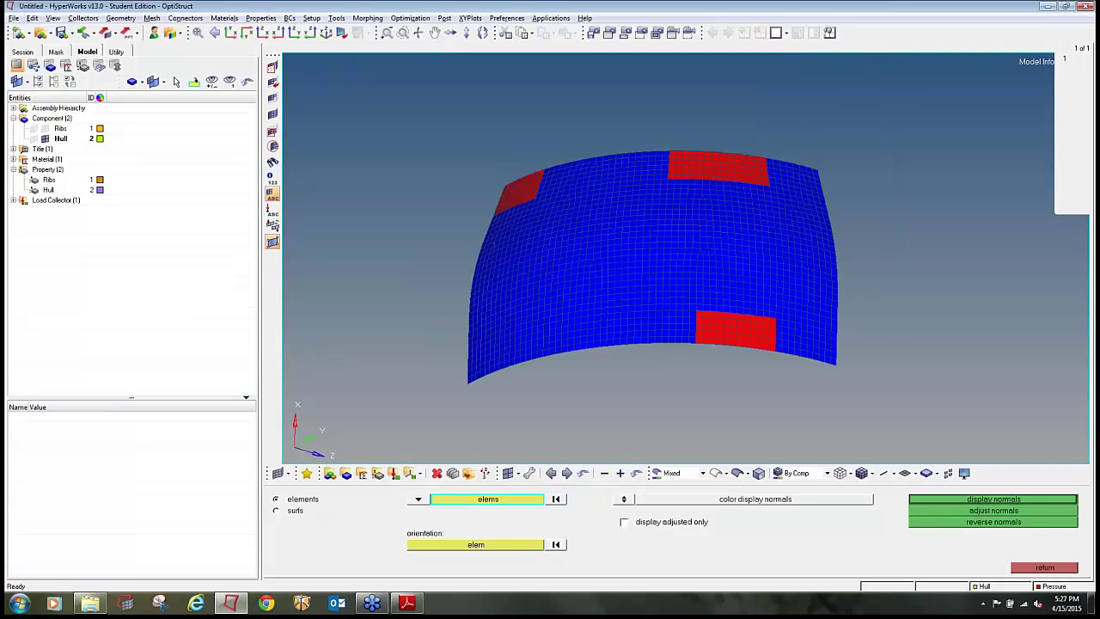
{"action": "right_click_drag", "start_coordinate": [768, 404], "coordinate": [831, 393], "text": "ctrl"}
{"action": "scroll", "coordinate": [831, 392], "scroll_direction": "up", "scroll_amount": 2, "text": "ctrl"}
{"action": "left_click", "coordinate": [932, 523]}
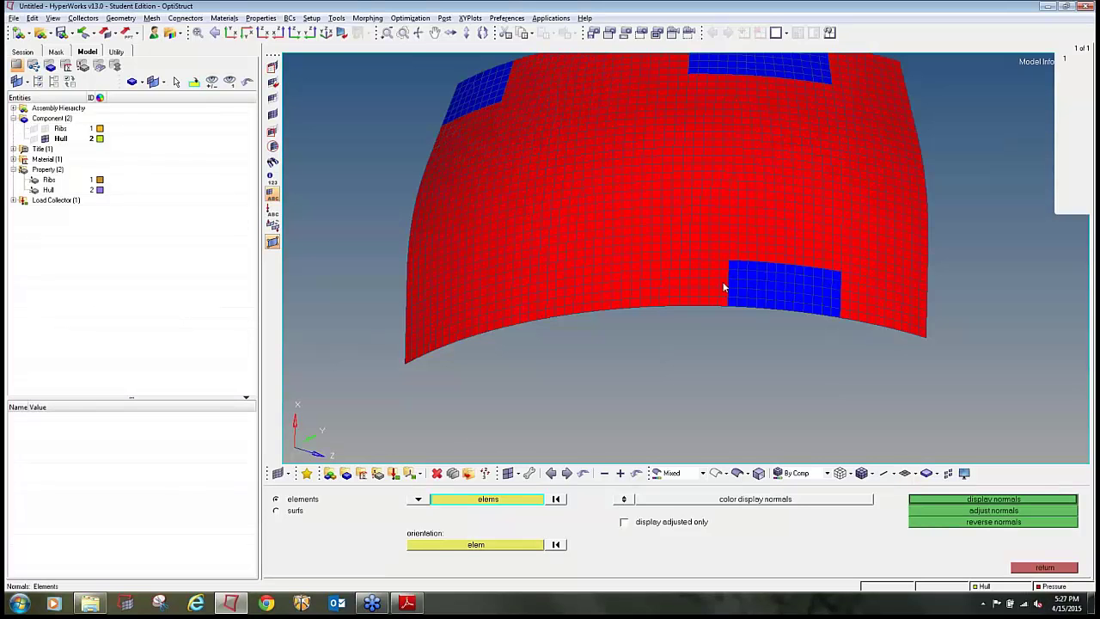
{"action": "left_click_drag", "start_coordinate": [721, 261], "coordinate": [859, 341], "text": "shift"}
{"action": "left_click", "coordinate": [956, 523]}
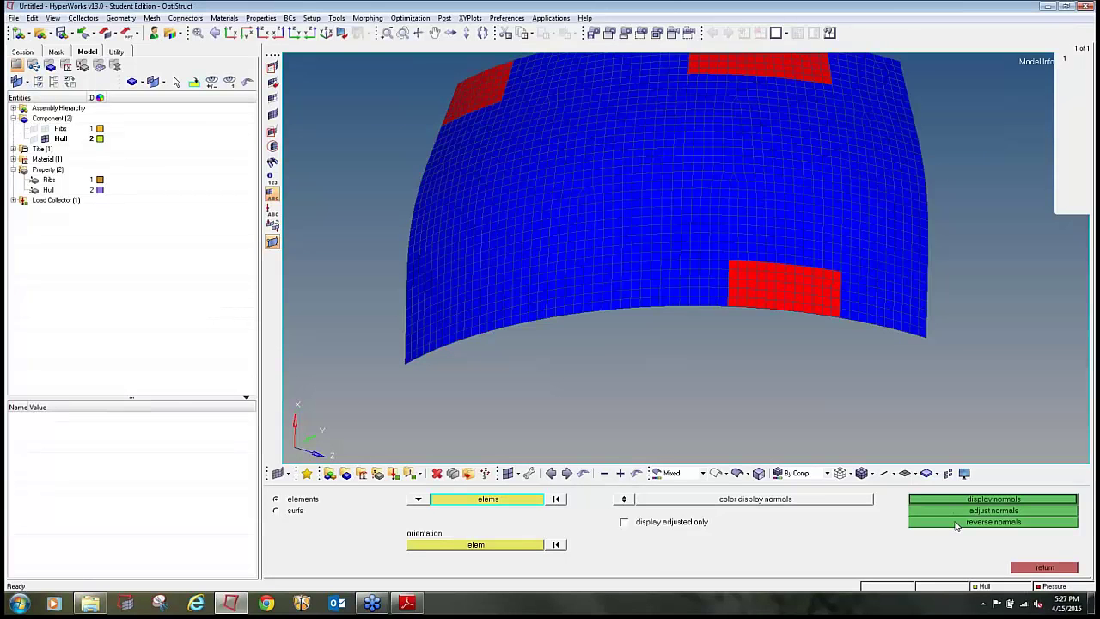
{"action": "left_click", "coordinate": [955, 523]}
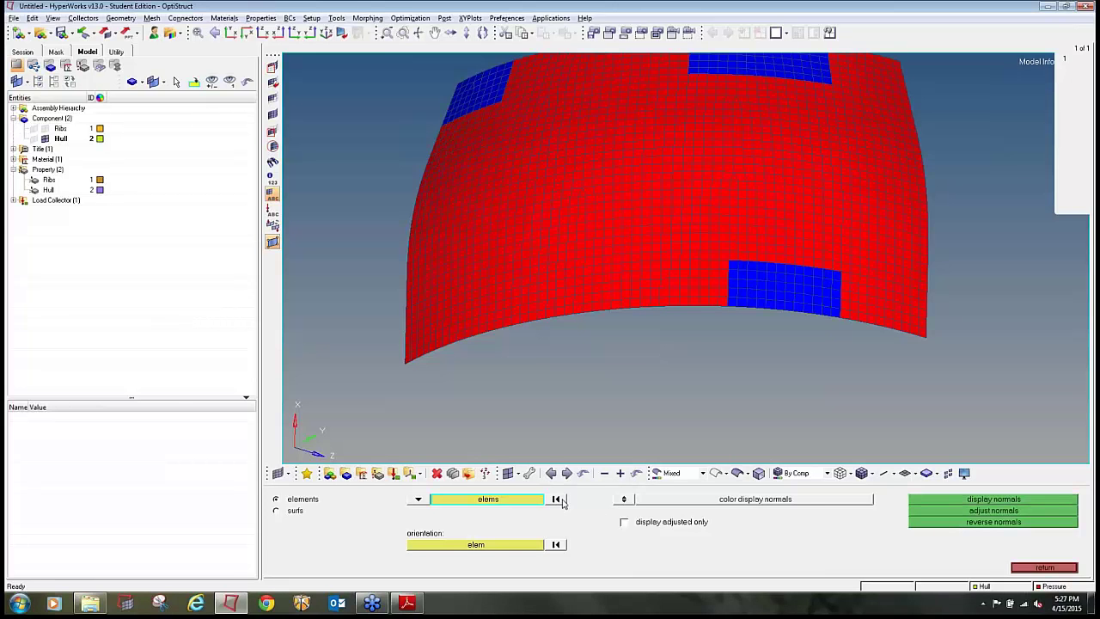
Select the blue patch along the hull's lower edge and reverse its element normals.
{"action": "left_click_drag", "start_coordinate": [719, 248], "coordinate": [858, 345], "text": "shift"}
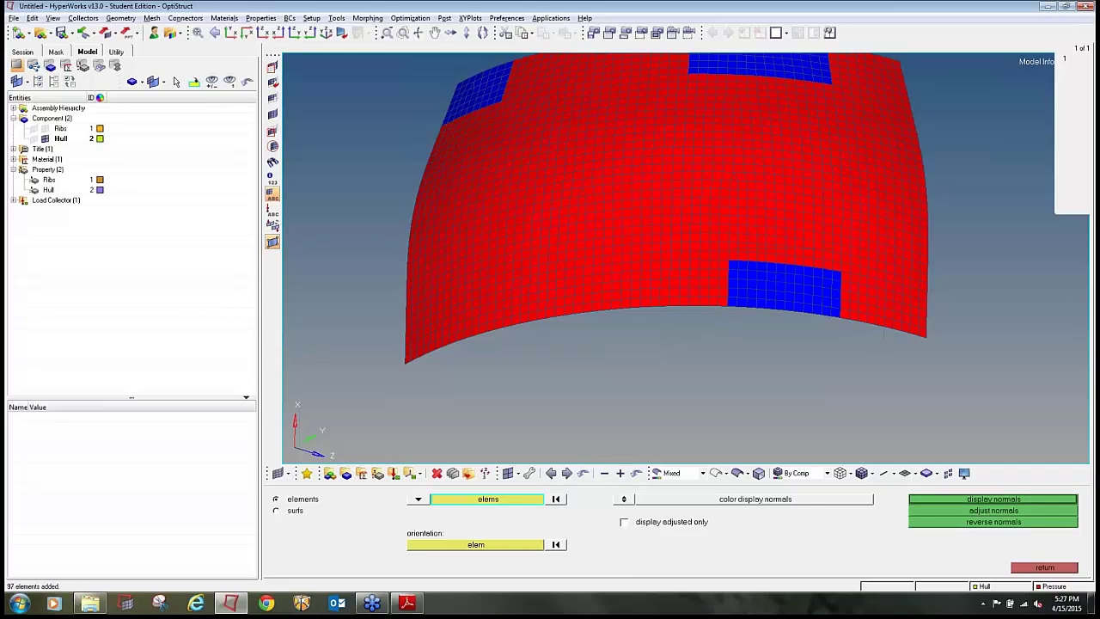
{"action": "left_click", "coordinate": [956, 523]}
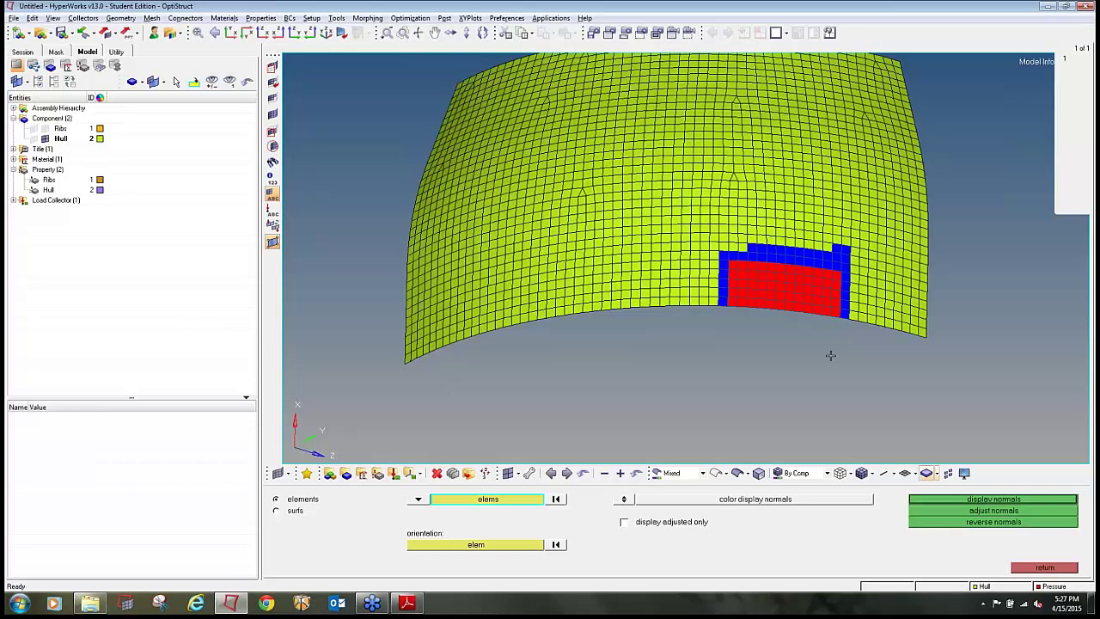
Select the narrow band of blue elements bordering the red patch on its sides and upper edge.
{"action": "scroll", "coordinate": [741, 314], "scroll_direction": "up", "scroll_amount": 3}
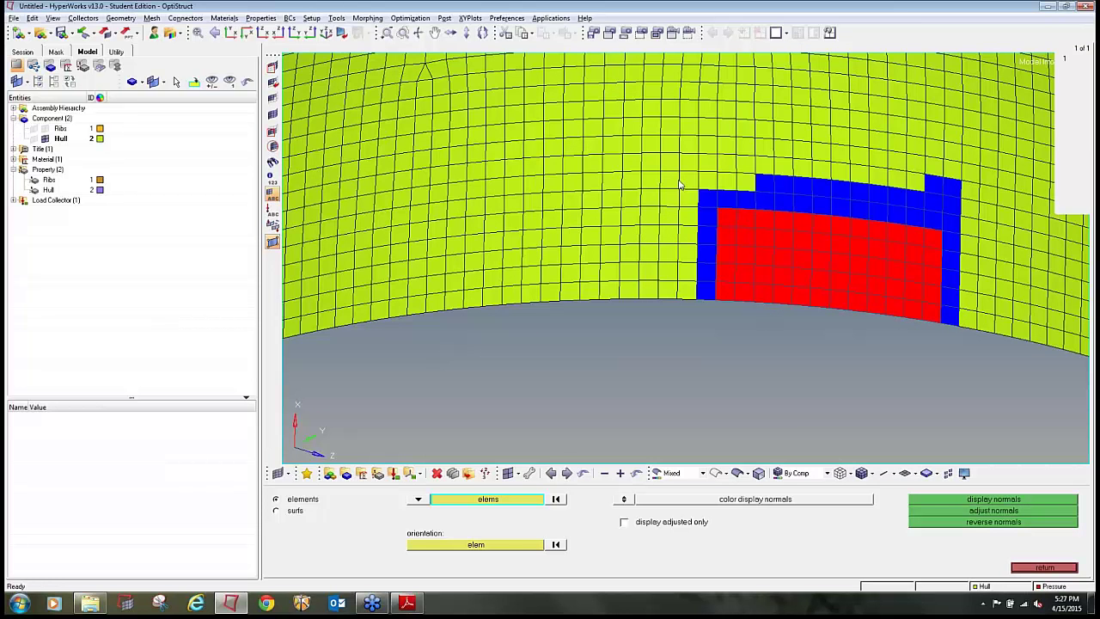
{"action": "left_click_drag", "start_coordinate": [679, 176], "coordinate": [716, 316], "text": "shift"}
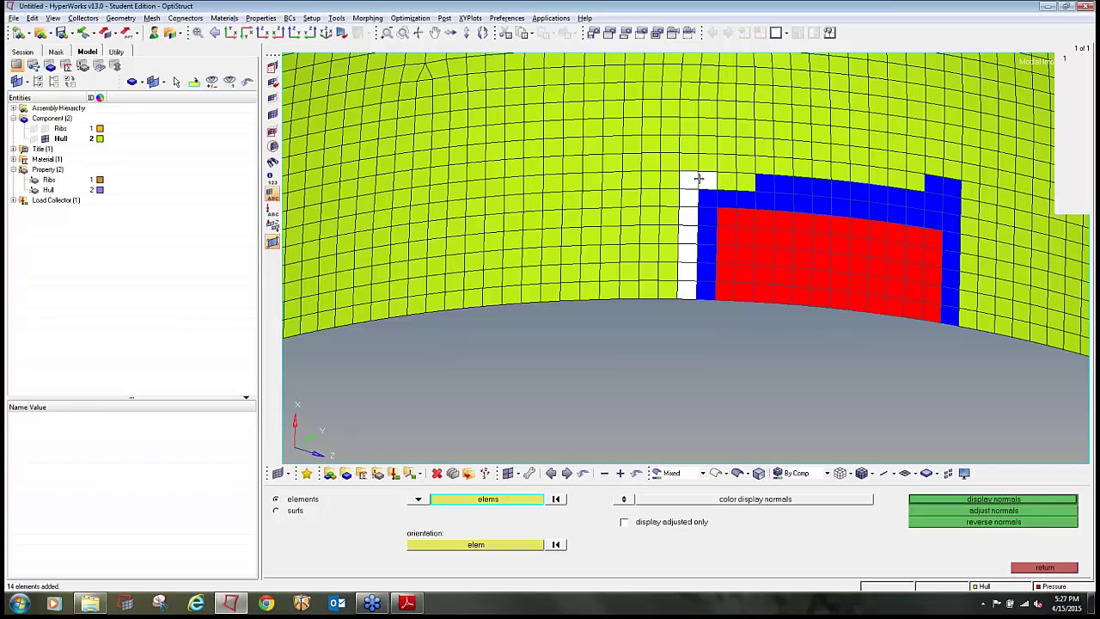
{"action": "left_click_drag", "start_coordinate": [699, 157], "coordinate": [788, 206], "text": "shift"}
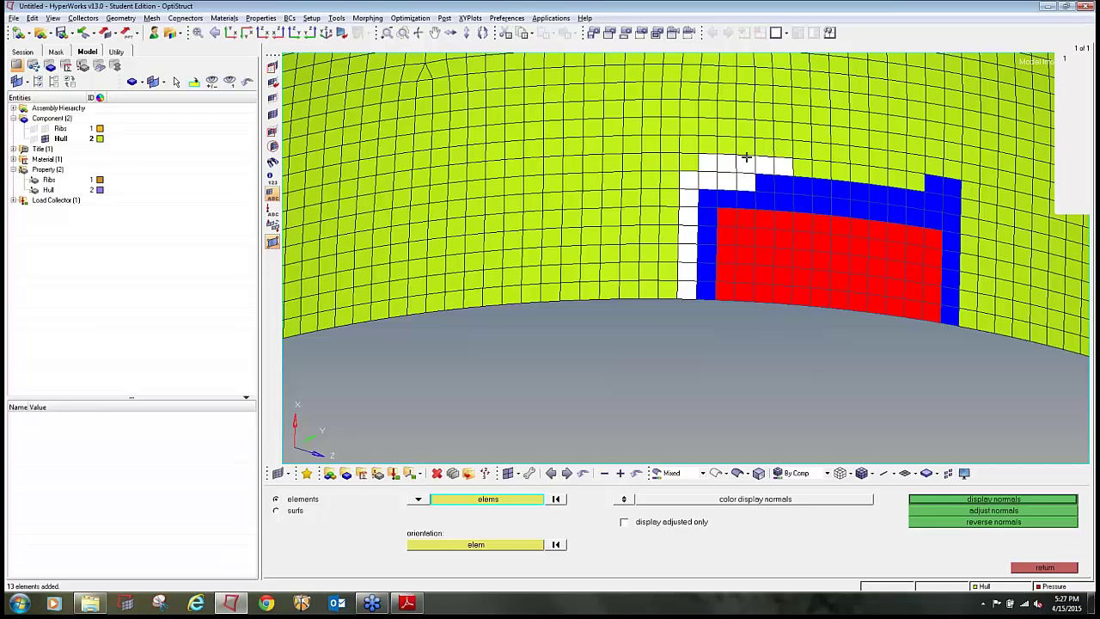
{"action": "left_click_drag", "start_coordinate": [745, 156], "coordinate": [871, 207], "text": "shift"}
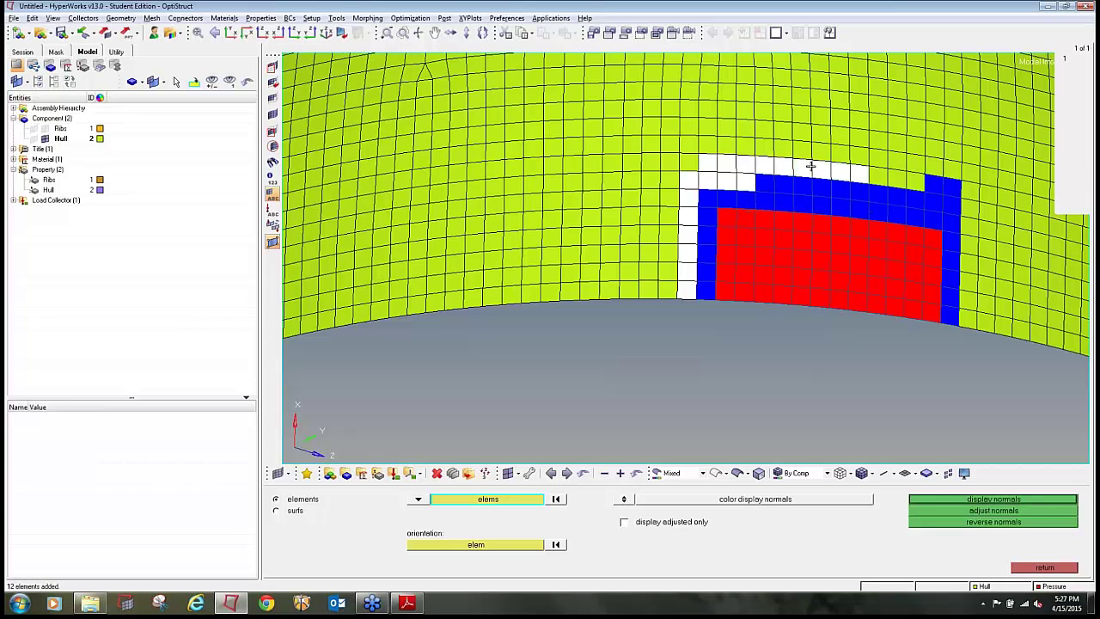
{"action": "left_click_drag", "start_coordinate": [810, 166], "coordinate": [897, 220], "text": "shift"}
{"action": "left_click_drag", "start_coordinate": [860, 178], "coordinate": [939, 224], "text": "shift"}
{"action": "left_click_drag", "start_coordinate": [909, 168], "coordinate": [968, 230], "text": "shift"}
{"action": "left_click_drag", "start_coordinate": [937, 218], "coordinate": [978, 337], "text": "shift"}
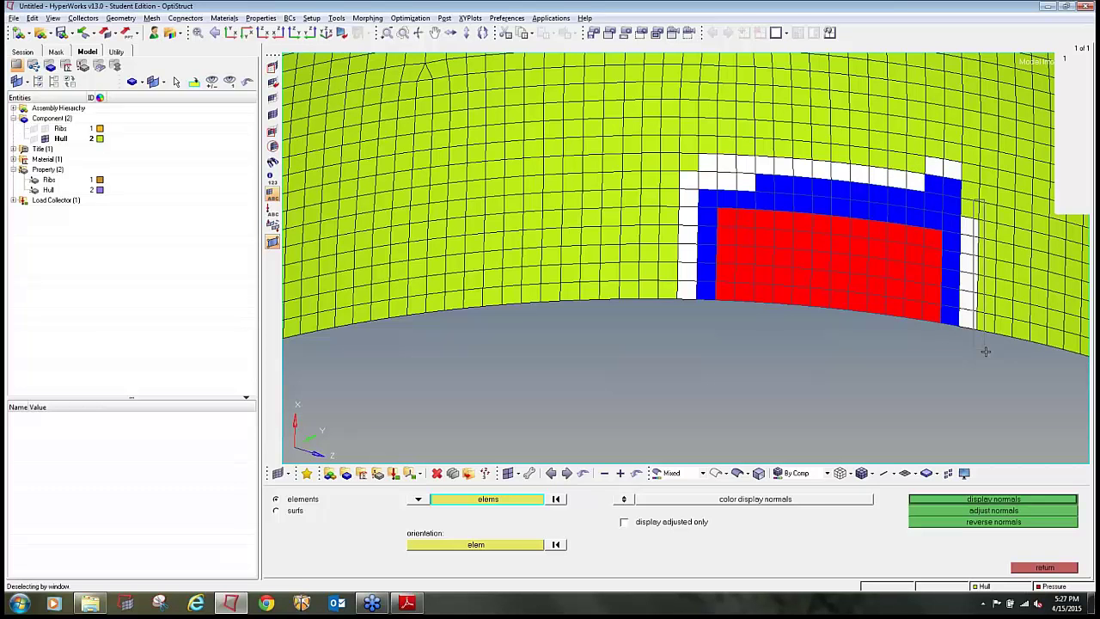
Remove the extra elements outside the blue band from the selection and reverse the normals of the remaining band.
{"action": "right_click_drag", "start_coordinate": [987, 354], "coordinate": [904, 144], "text": "shift"}
{"action": "right_click", "coordinate": [915, 178]}
{"action": "right_click", "coordinate": [897, 177]}
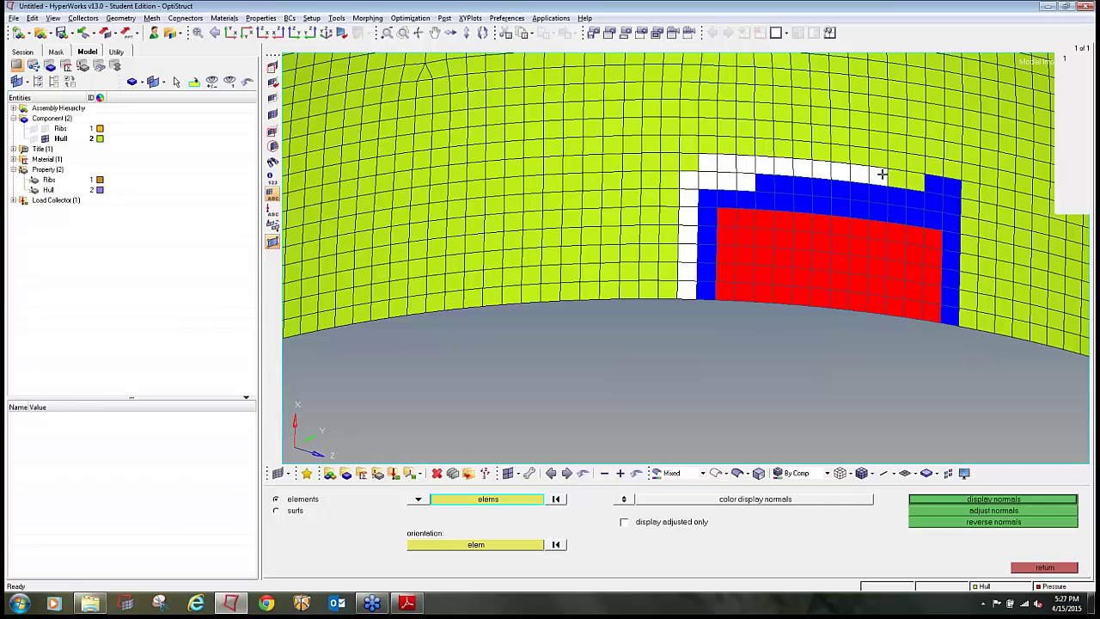
{"action": "right_click", "coordinate": [880, 174]}
{"action": "right_click", "coordinate": [841, 171]}
{"action": "right_click", "coordinate": [858, 173]}
{"action": "right_click", "coordinate": [821, 168]}
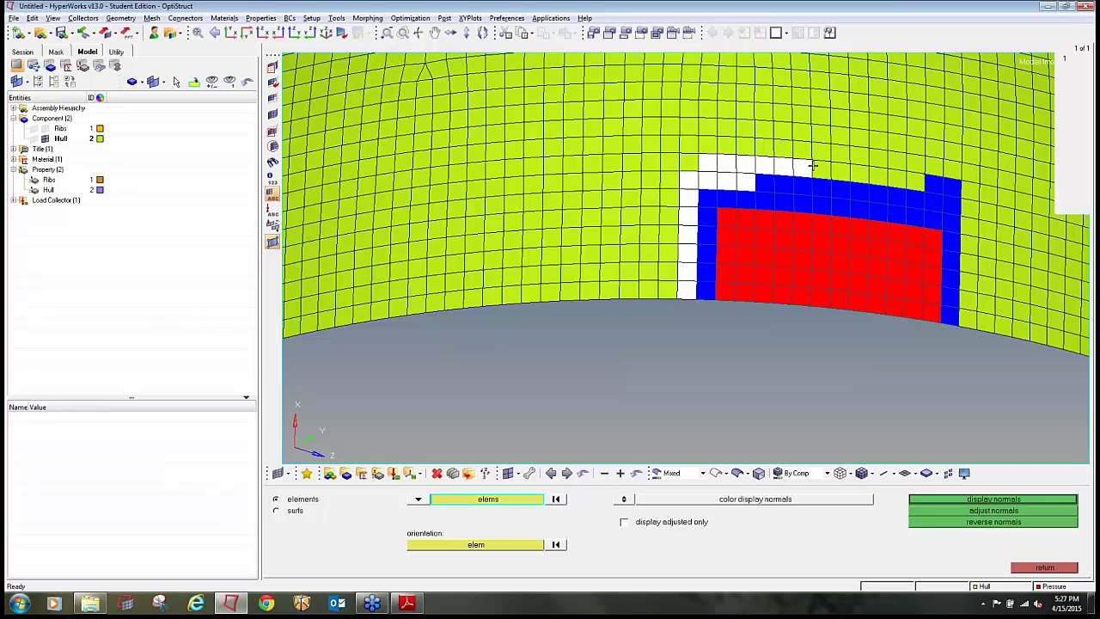
{"action": "right_click", "coordinate": [802, 167]}
{"action": "right_click", "coordinate": [783, 166]}
{"action": "right_click", "coordinate": [764, 166]}
{"action": "right_click", "coordinate": [744, 165]}
{"action": "right_click", "coordinate": [726, 163]}
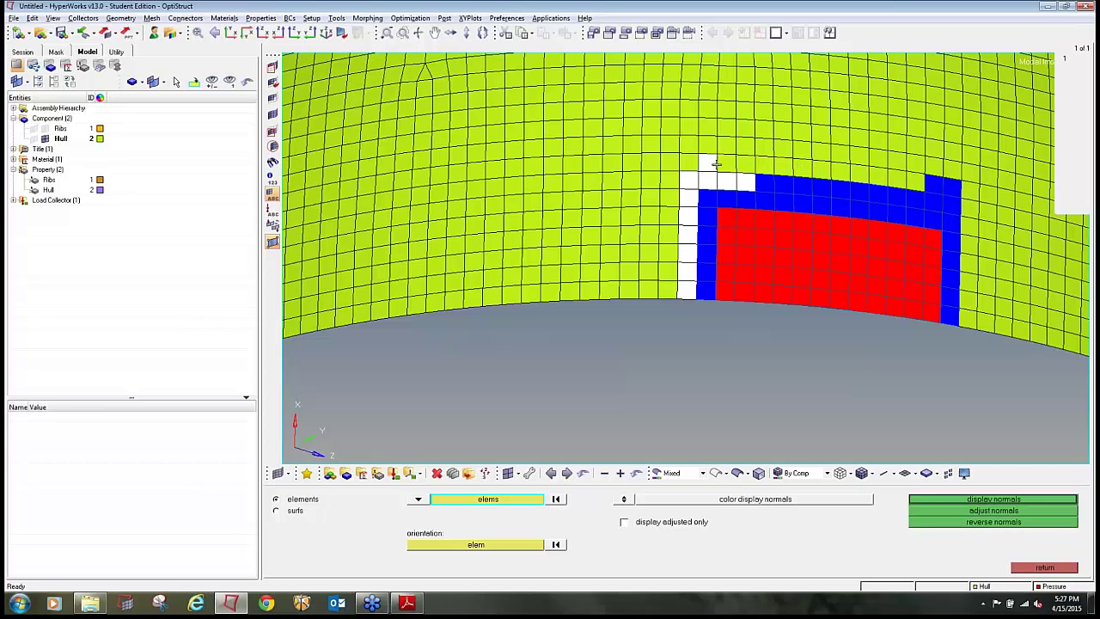
{"action": "right_click", "coordinate": [708, 164]}
{"action": "right_click", "coordinate": [744, 181]}
{"action": "right_click", "coordinate": [727, 179]}
{"action": "right_click", "coordinate": [708, 180]}
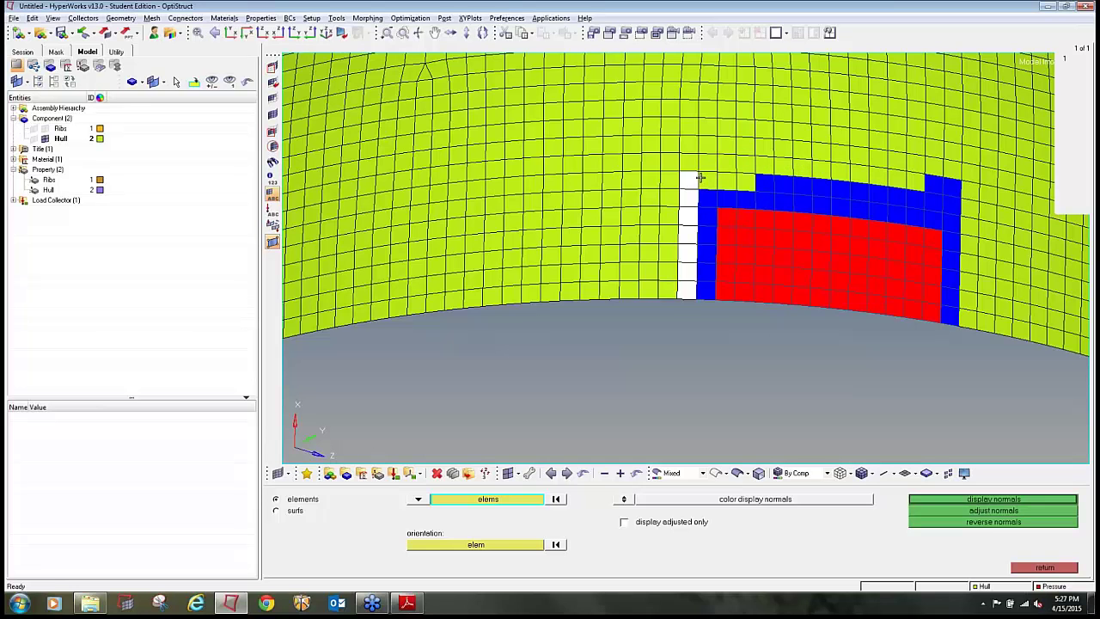
{"action": "right_click", "coordinate": [689, 179]}
{"action": "right_click_drag", "start_coordinate": [672, 182], "coordinate": [695, 310], "text": "shift"}
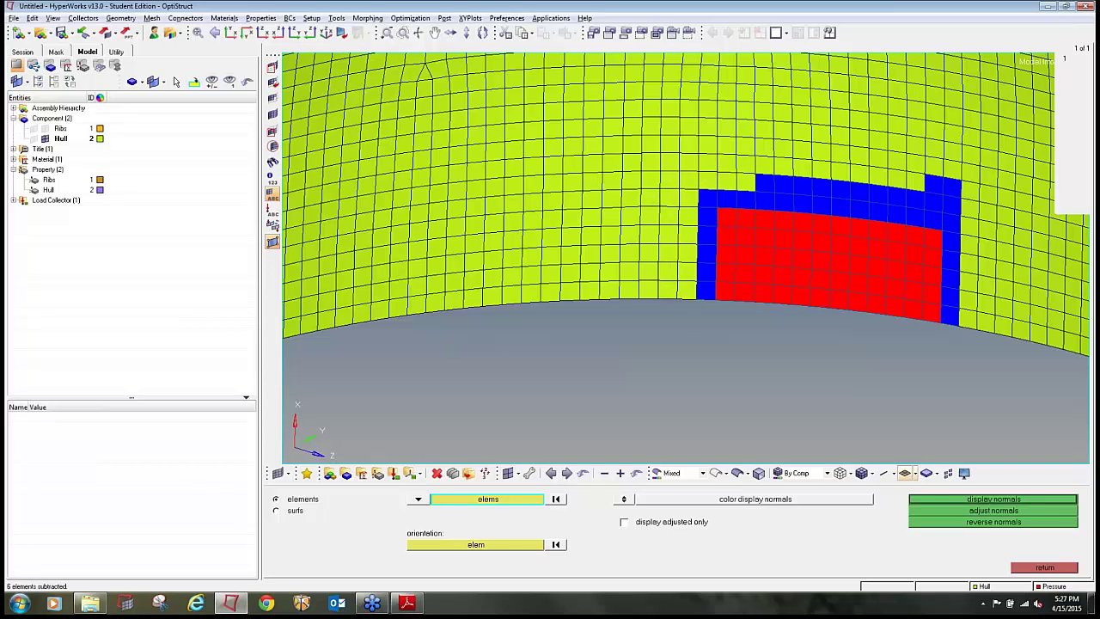
{"action": "left_click", "coordinate": [986, 524]}
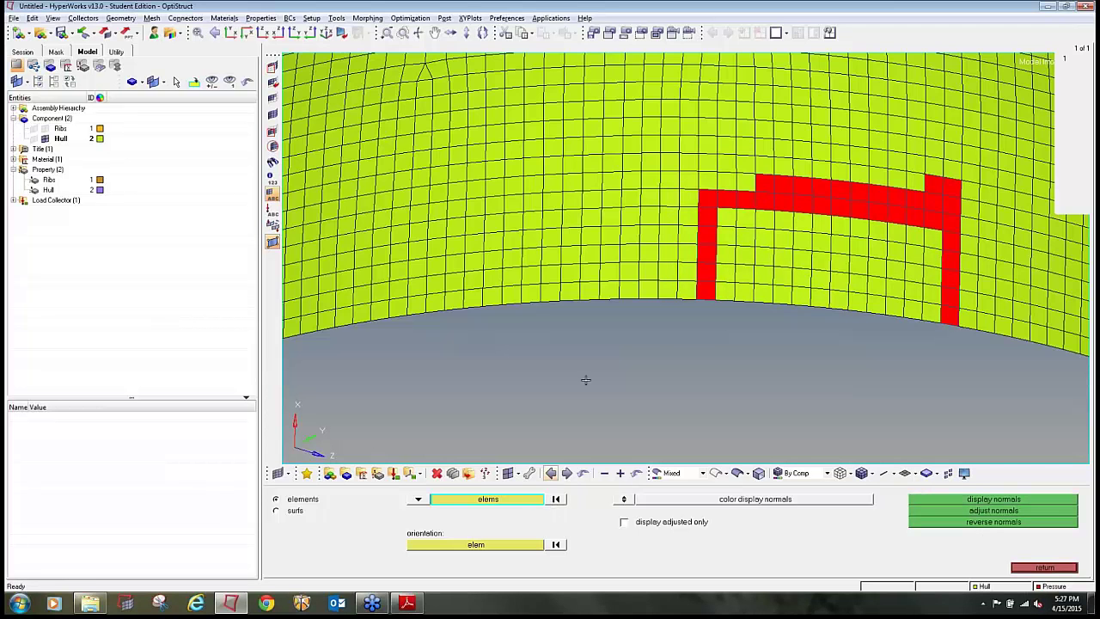
Select the entire hull mesh and display its element normals in color.
{"action": "scroll", "coordinate": [585, 376], "scroll_direction": "down", "scroll_amount": 3}
{"action": "scroll", "coordinate": [624, 355], "scroll_direction": "down", "scroll_amount": 2}
{"action": "left_click_drag", "start_coordinate": [369, 117], "coordinate": [948, 417], "text": "shift"}
{"action": "scroll", "coordinate": [950, 434], "scroll_direction": "down", "scroll_amount": 1}
{"action": "left_click", "coordinate": [974, 501]}
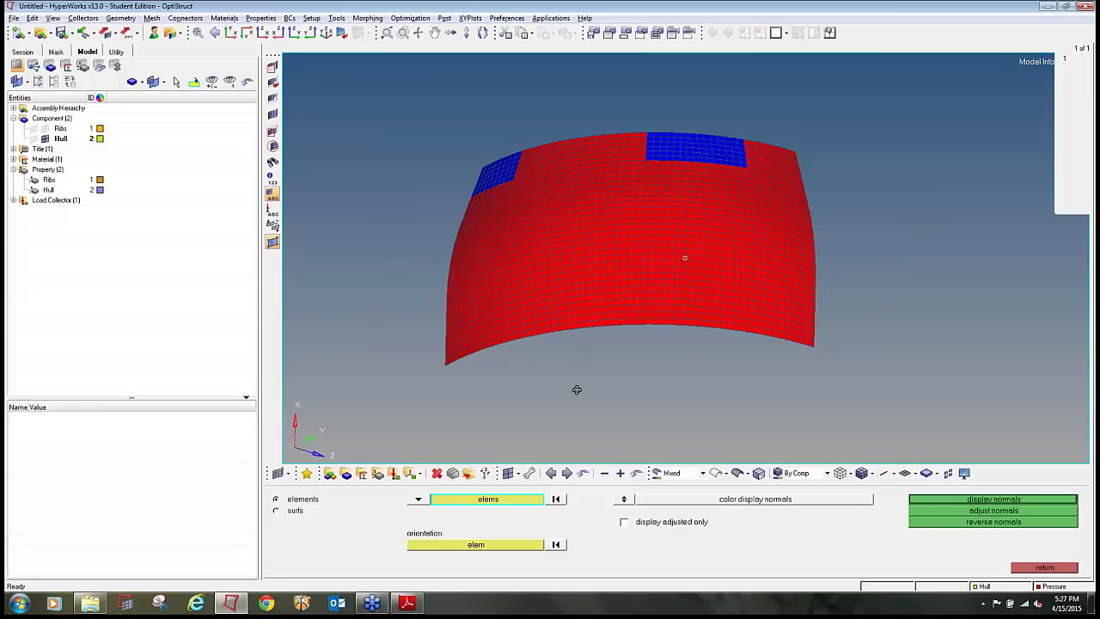
Clear the element selection and select the larger blue patch along the hull's opposite edge.
{"action": "left_click_drag", "start_coordinate": [577, 389], "coordinate": [700, 446], "text": "ctrl"}
{"action": "left_click_drag", "start_coordinate": [460, 375], "coordinate": [637, 373], "text": "ctrl"}
{"action": "scroll", "coordinate": [684, 333], "scroll_direction": "up", "scroll_amount": 3, "text": "ctrl"}
{"action": "right_click_drag", "start_coordinate": [637, 373], "coordinate": [657, 415], "text": "ctrl"}
{"action": "left_click", "coordinate": [561, 502]}
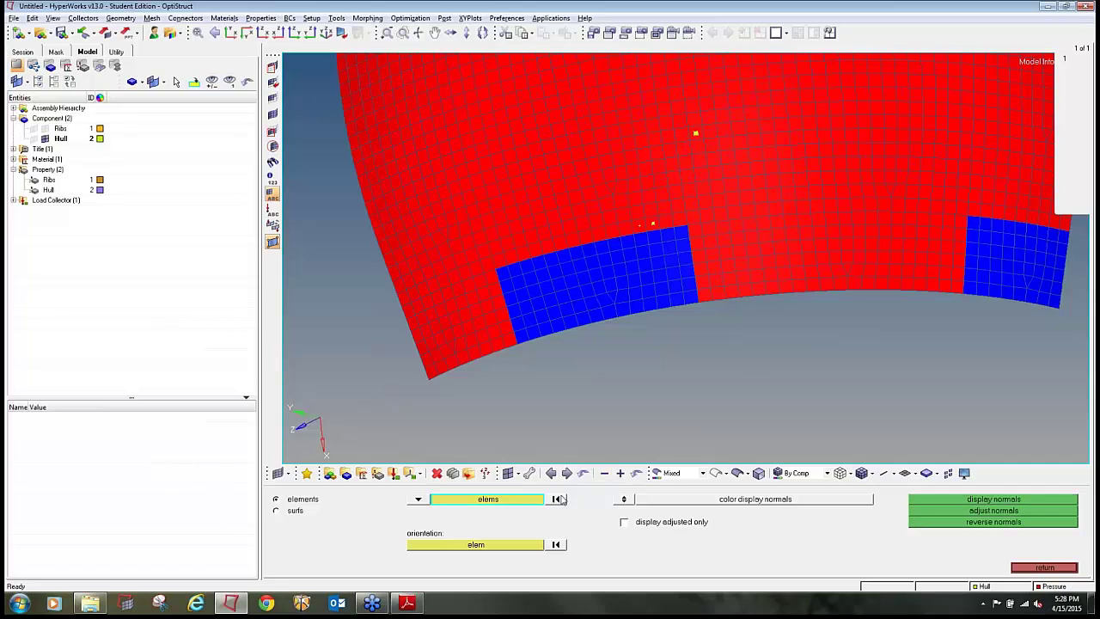
{"action": "left_click_drag", "start_coordinate": [505, 272], "coordinate": [589, 332], "text": "shift"}
{"action": "left_click_drag", "start_coordinate": [507, 268], "coordinate": [626, 297], "text": "shift"}
{"action": "left_click_drag", "start_coordinate": [571, 248], "coordinate": [672, 310], "text": "shift"}
{"action": "left_click_drag", "start_coordinate": [648, 234], "coordinate": [692, 311], "text": "shift"}
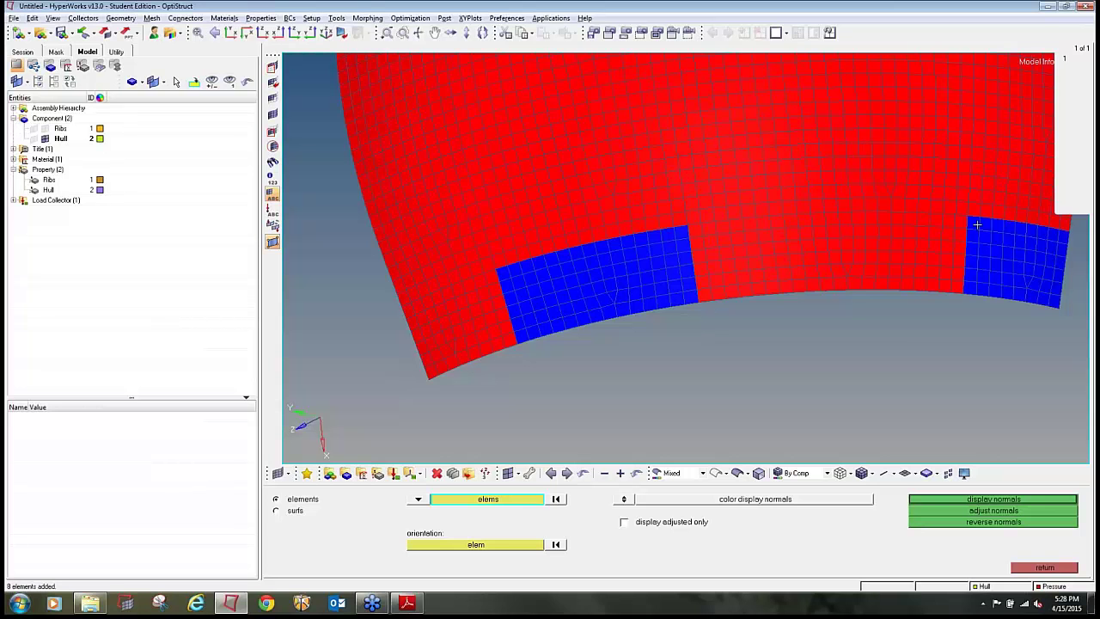
Add the smaller blue patch near the hull's corner to the selection and reverse the normals of both patches.
{"action": "left_click_drag", "start_coordinate": [977, 224], "coordinate": [1015, 305], "text": "shift"}
{"action": "left_click_drag", "start_coordinate": [1010, 229], "coordinate": [1049, 306], "text": "shift"}
{"action": "left_click_drag", "start_coordinate": [1033, 240], "coordinate": [1088, 319], "text": "shift"}
{"action": "left_click", "coordinate": [1004, 522]}
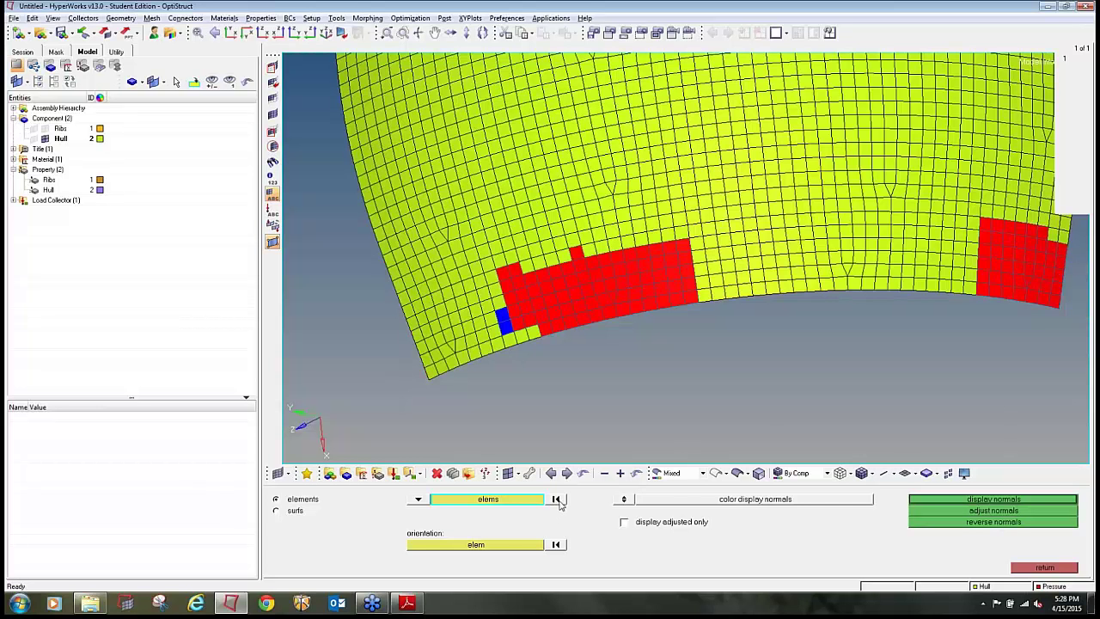
Select all hull elements again and display their normals to find the ones still inverted.
{"action": "scroll", "coordinate": [667, 396], "scroll_direction": "down", "scroll_amount": 3}
{"action": "left_click_drag", "start_coordinate": [461, 129], "coordinate": [900, 450], "text": "shift"}
{"action": "left_click", "coordinate": [951, 503]}
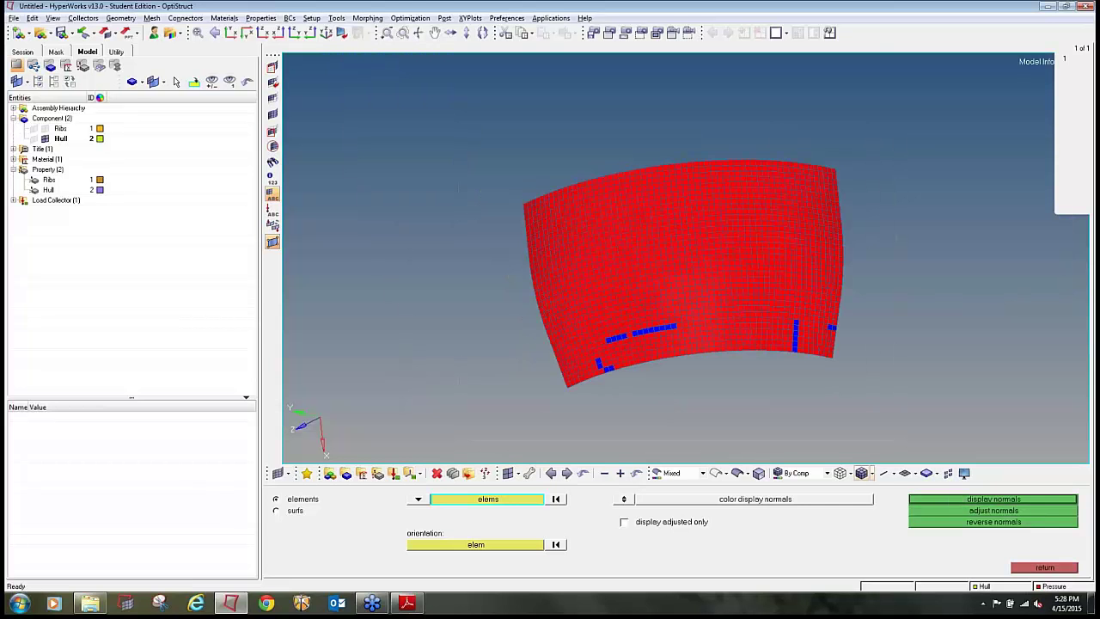
Clear the selection, pick the remaining stray blue elements near the hull's edge, and reverse their normals.
{"action": "scroll", "coordinate": [896, 297], "scroll_direction": "up", "scroll_amount": 5}
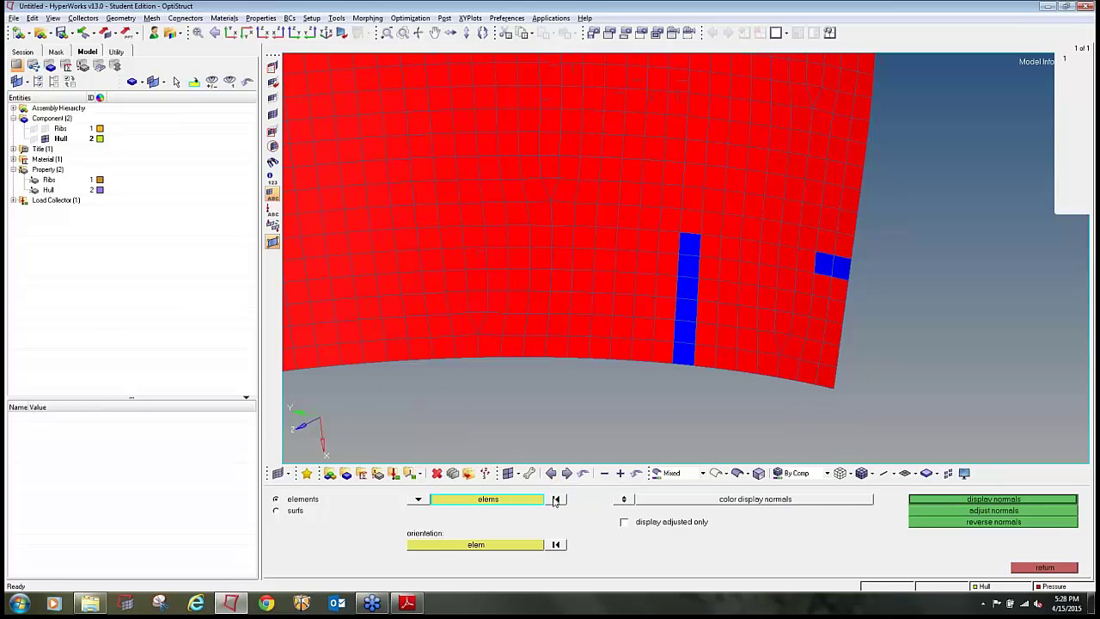
{"action": "left_click", "coordinate": [556, 499]}
{"action": "left_click", "coordinate": [850, 269]}
{"action": "scroll", "coordinate": [903, 400], "scroll_direction": "down", "scroll_amount": 4, "text": "ctrl"}
{"action": "right_click_drag", "start_coordinate": [931, 363], "coordinate": [996, 313], "text": "ctrl"}
{"action": "scroll", "coordinate": [571, 315], "scroll_direction": "up", "scroll_amount": 2, "text": "ctrl"}
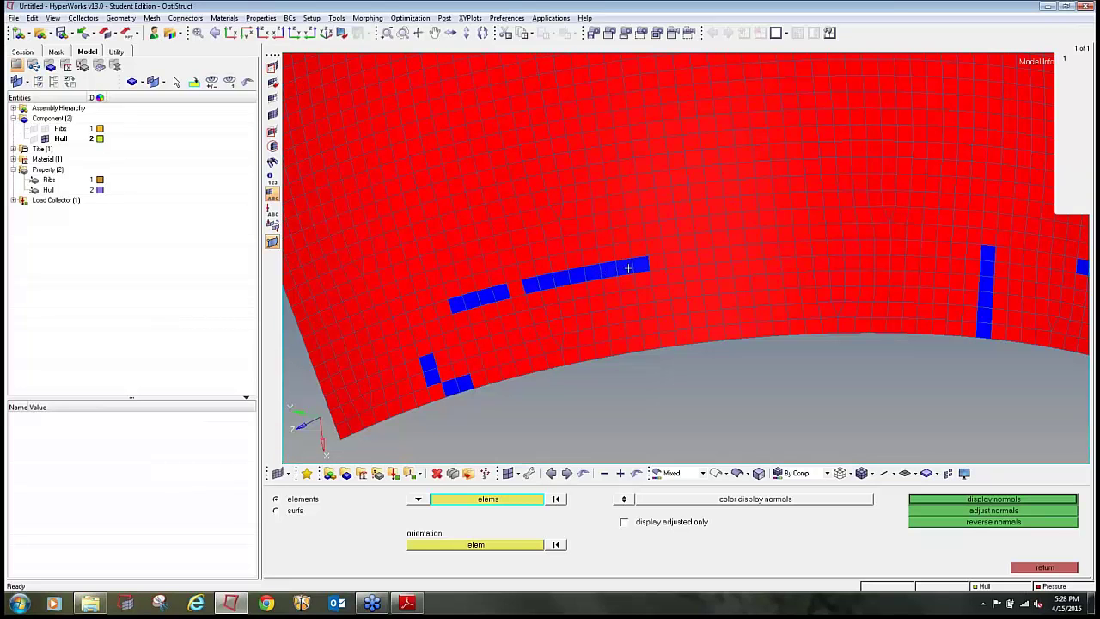
{"action": "left_click", "coordinate": [956, 525]}
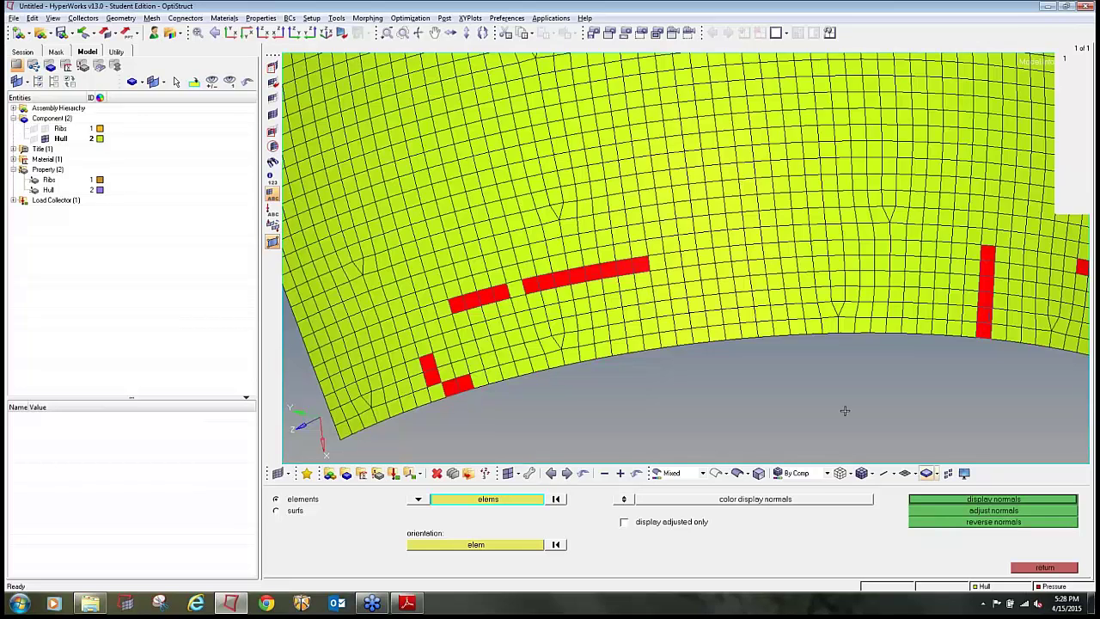
Restart the element normals command and display the normals of the whole hull to check their orientation from another angle.
{"action": "scroll", "coordinate": [818, 369], "scroll_direction": "down", "scroll_amount": 3}
{"action": "key", "text": "Escape"}
{"action": "key", "text": "Escape"}
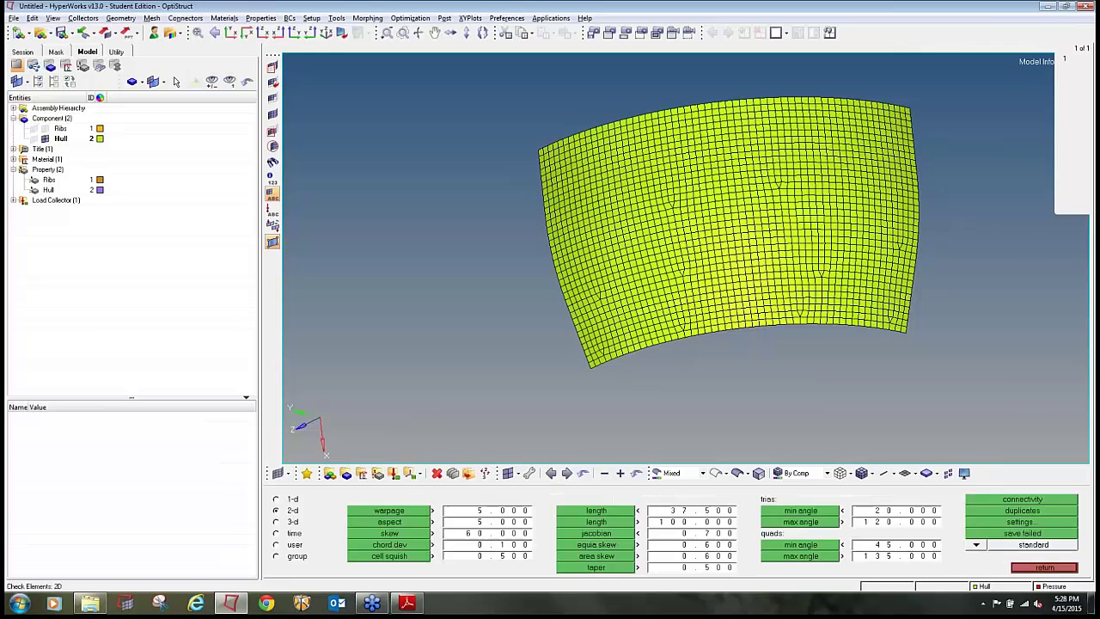
{"action": "key", "text": "shift+F10"}
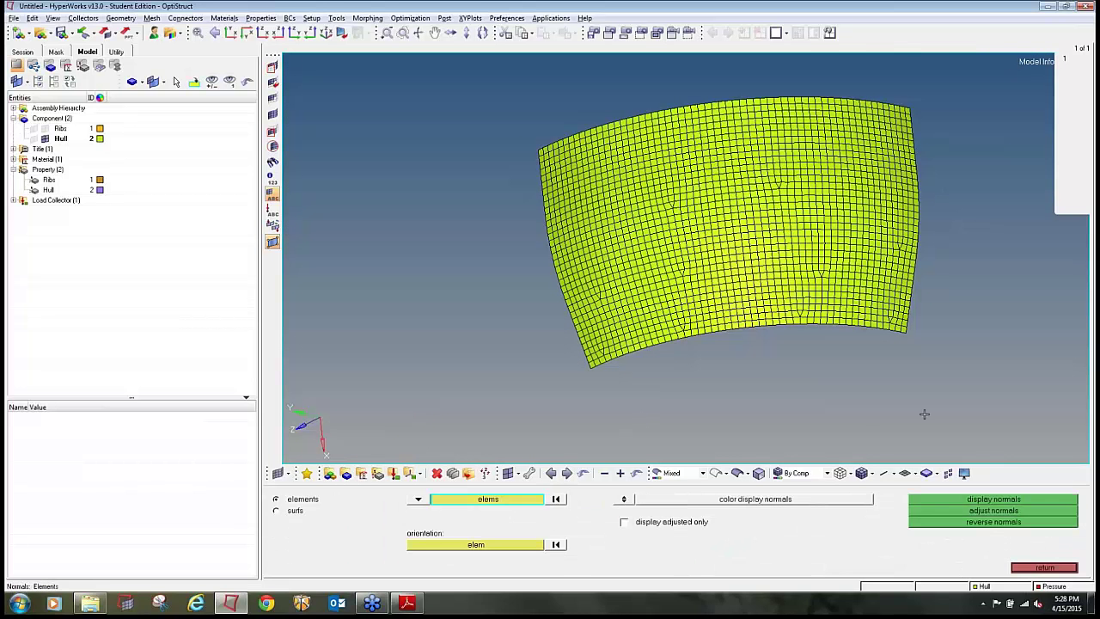
{"action": "left_click_drag", "start_coordinate": [924, 413], "coordinate": [428, 65], "text": "shift"}
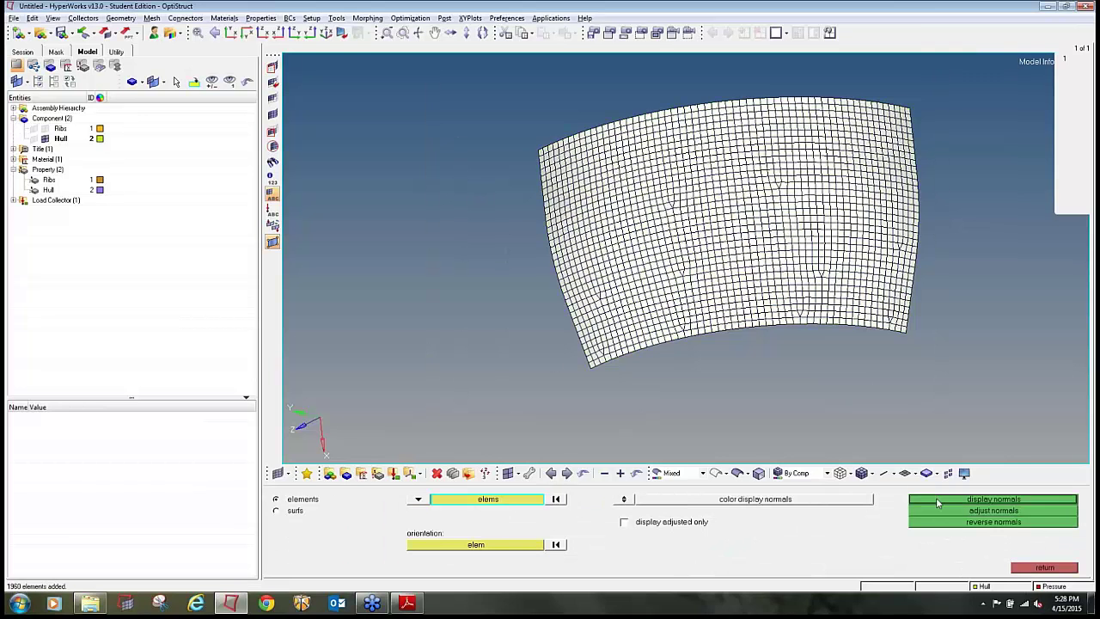
{"action": "left_click", "coordinate": [937, 503]}
{"action": "left_click_drag", "start_coordinate": [717, 412], "coordinate": [549, 268], "text": "ctrl"}
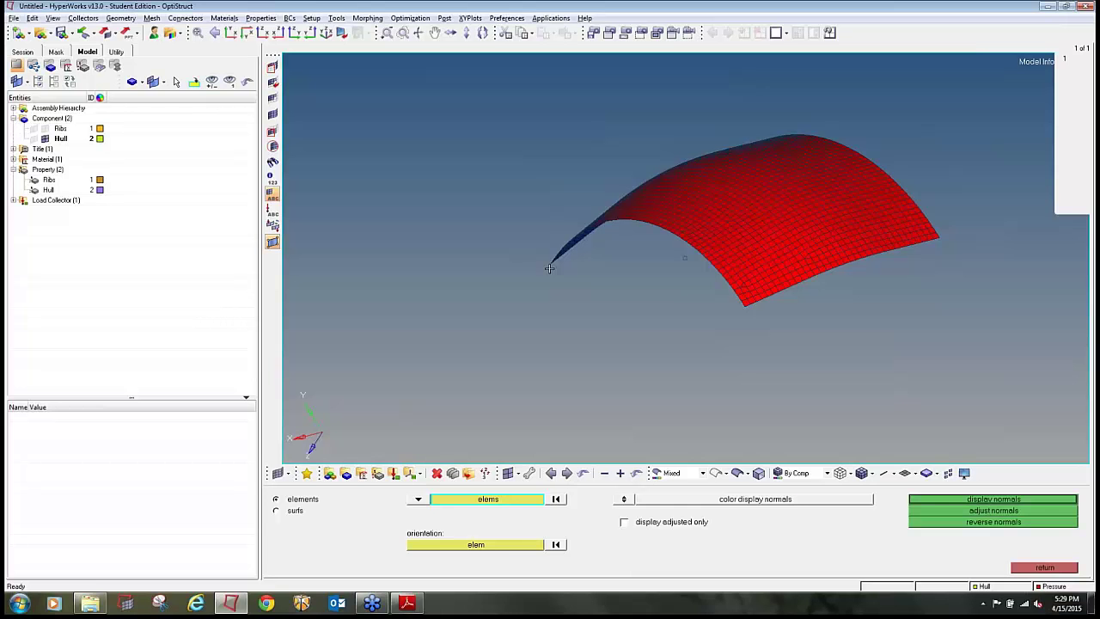
Start creating pressures and select all hull elements and their face nodes as the load target.
{"action": "left_click", "coordinate": [1048, 567]}
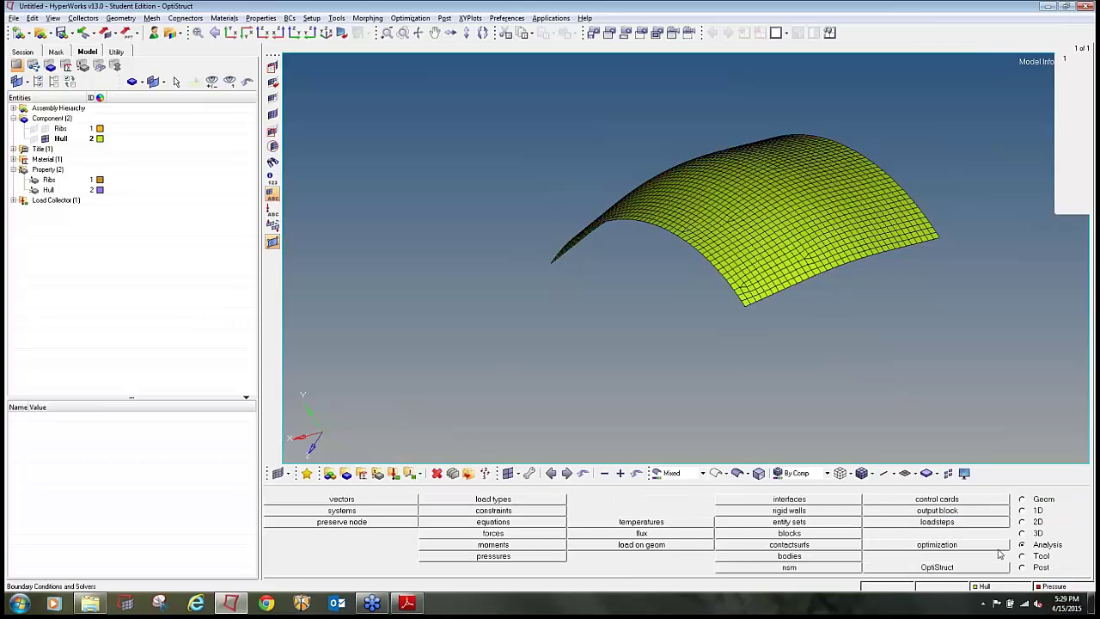
{"action": "left_click", "coordinate": [494, 556]}
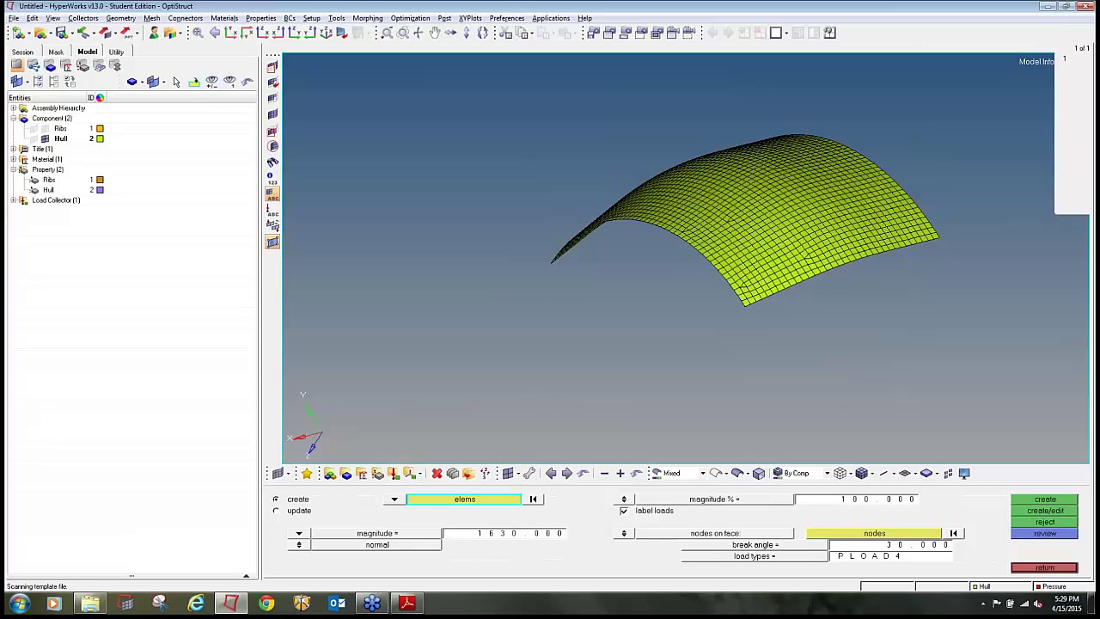
{"action": "left_click_drag", "start_coordinate": [714, 378], "coordinate": [416, 69], "text": "ctrl"}
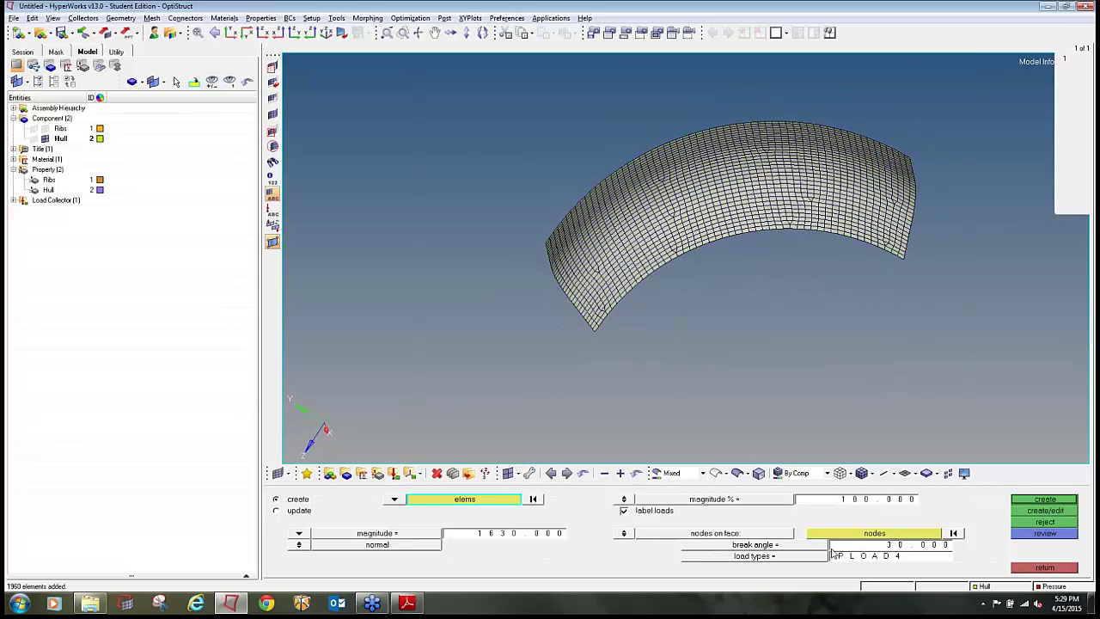
{"action": "left_click", "coordinate": [834, 534]}
{"action": "left_click_drag", "start_coordinate": [979, 377], "coordinate": [374, 54], "text": "shift"}
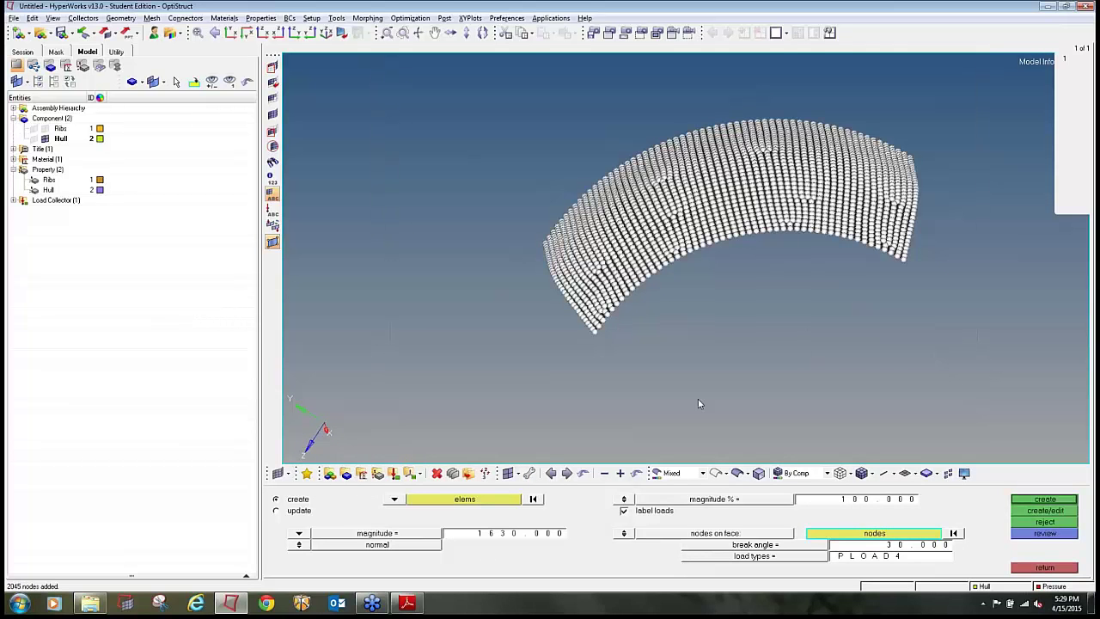
{"action": "left_click", "coordinate": [483, 503]}
{"action": "left_click_drag", "start_coordinate": [987, 407], "coordinate": [444, 71], "text": "shift"}
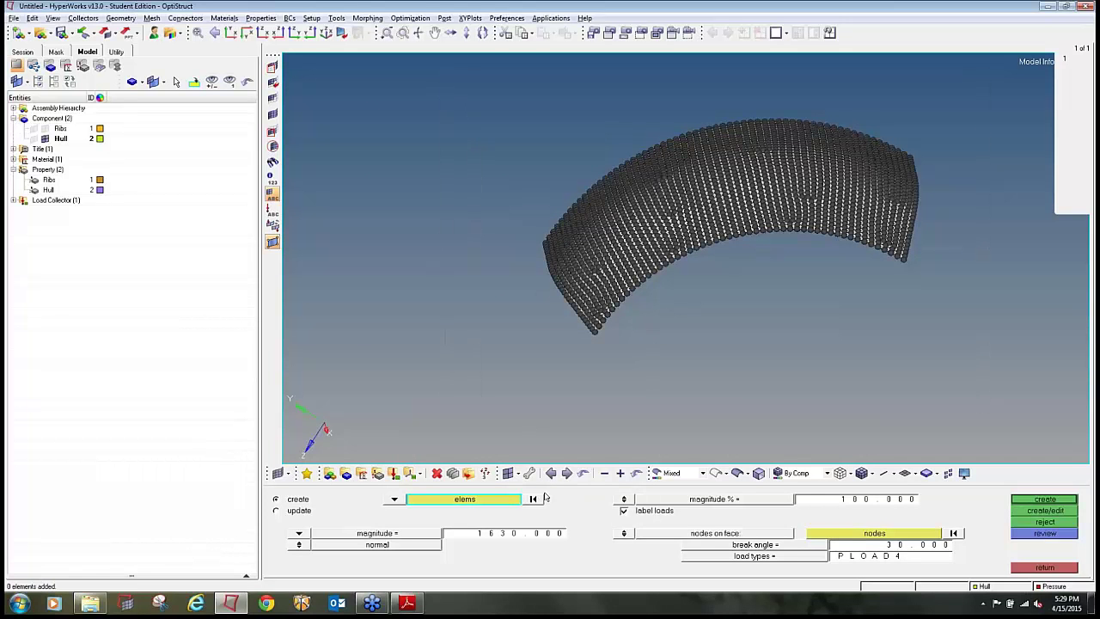
{"action": "left_click_drag", "start_coordinate": [972, 410], "coordinate": [385, 86], "text": "shift"}
Check the required hull pressure in the problem definition PDF and run a quick calculation on the 1630 value in Calculator.
{"action": "left_click", "coordinate": [408, 603]}
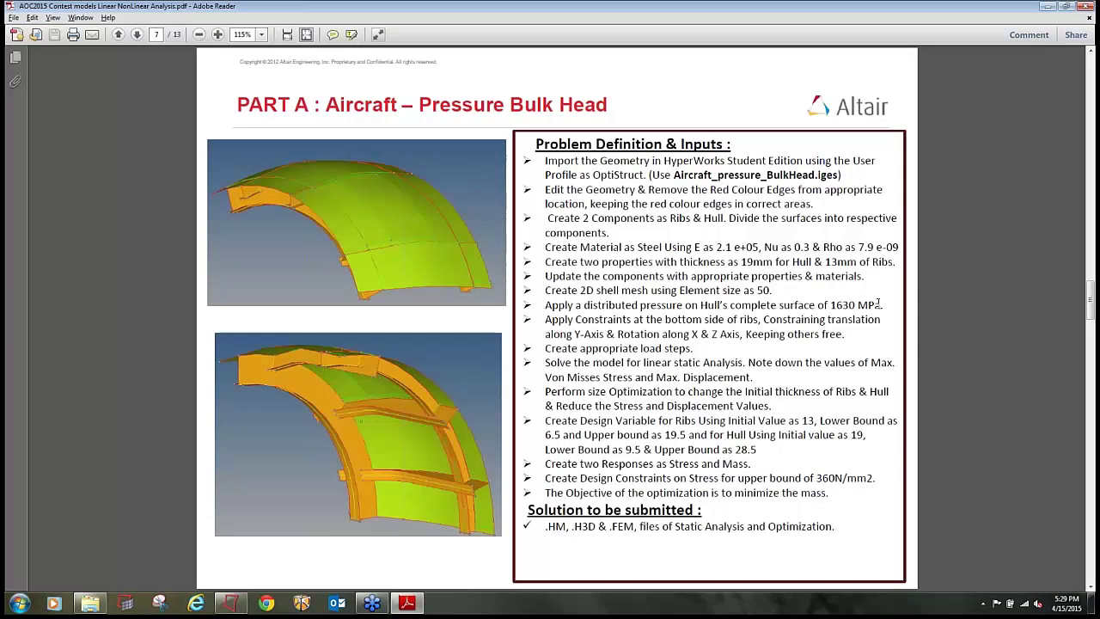
{"action": "key", "text": "alt+Tab"}
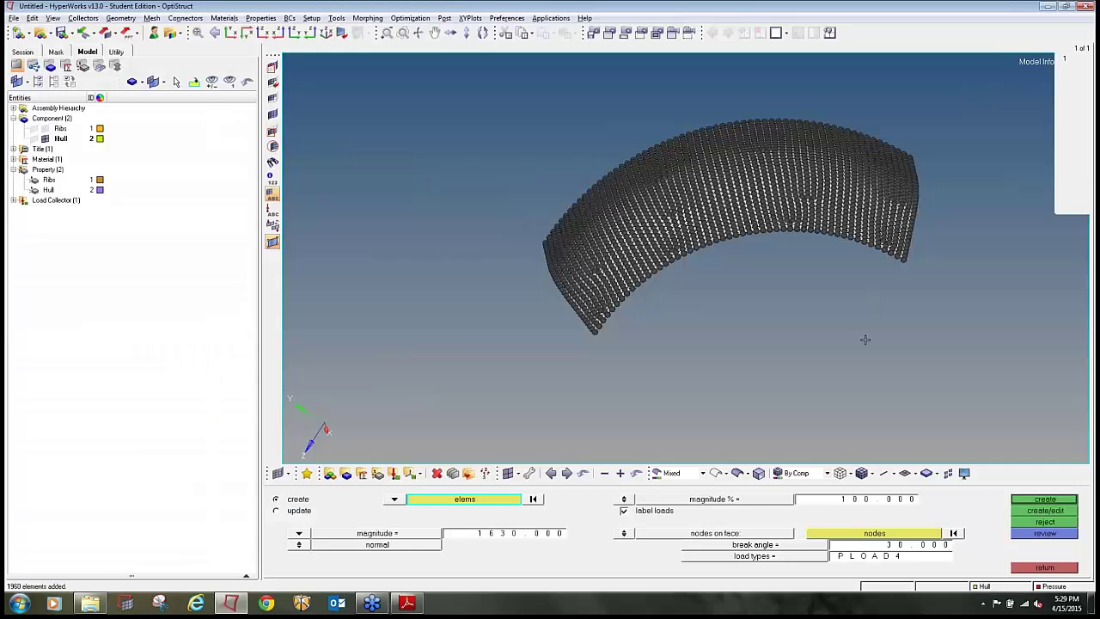
{"action": "key", "text": "XF86Calculator"}
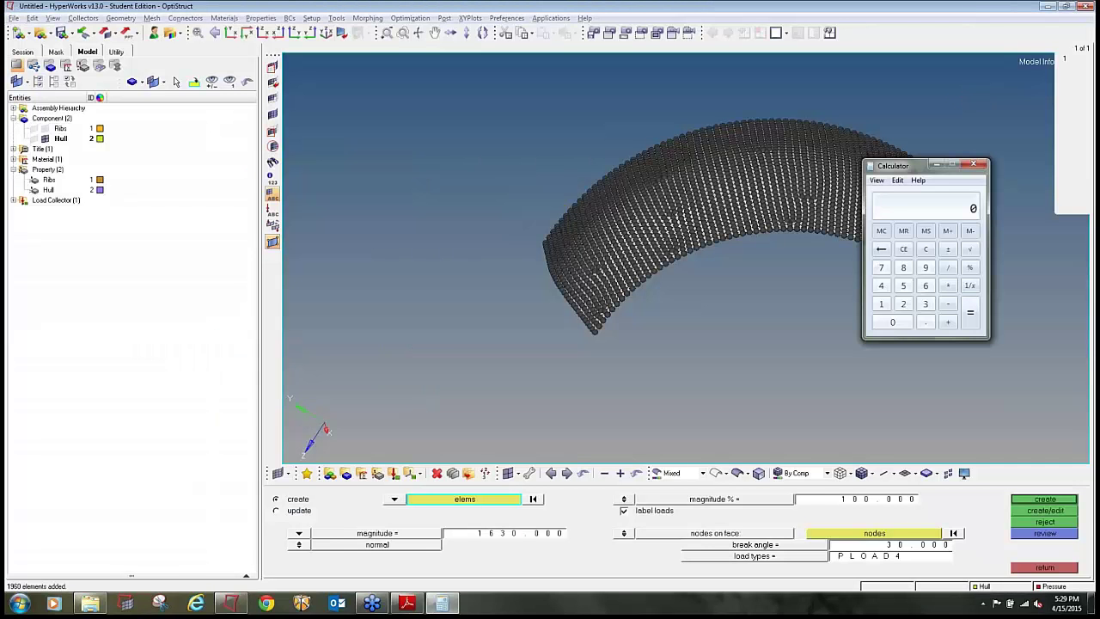
{"action": "type", "text": "1630"}
{"action": "key", "text": "BackSpace"}
{"action": "key", "text": "BackSpace"}
{"action": "type", "text": "601630"}
{"action": "key", "text": "Return"}
{"action": "left_click", "coordinate": [974, 165]}
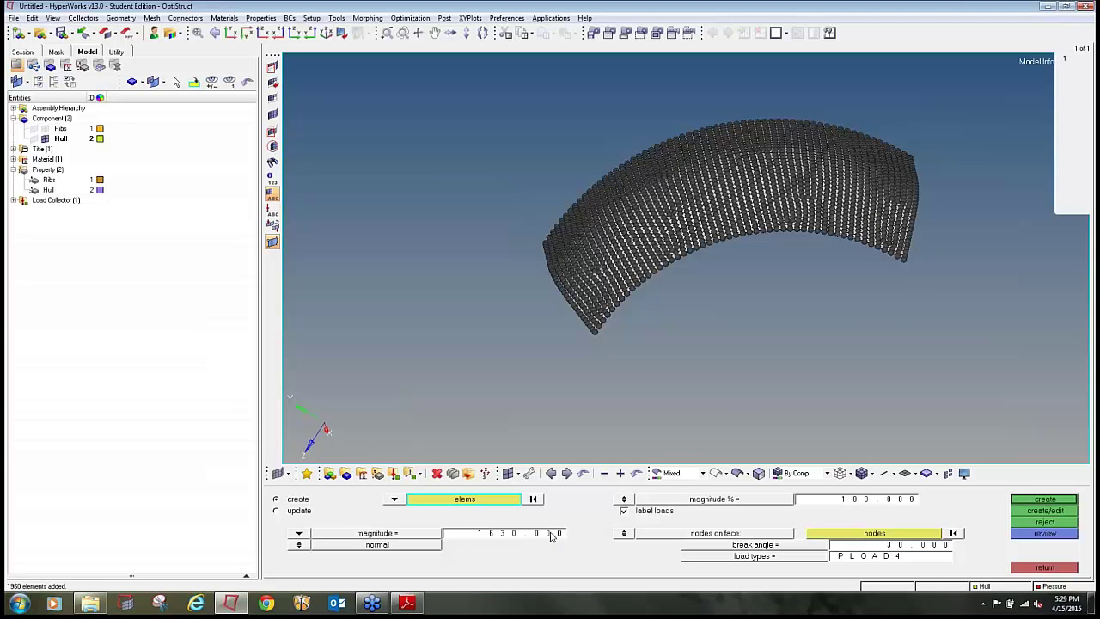
Try to create the hull pressures with a magnitude of 1.2 and inspect their arrow direction on the mesh.
{"action": "left_click", "coordinate": [551, 535]}
{"action": "key", "text": "BackSpace"}
{"action": "key", "text": "alt+Tab"}
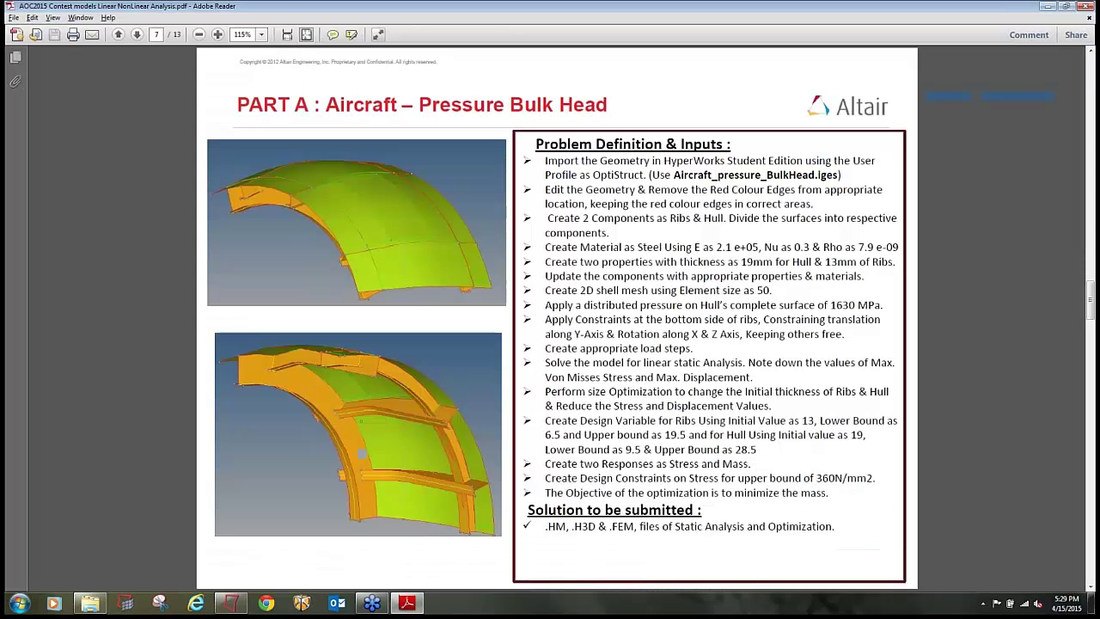
{"action": "key", "text": "alt+Tab"}
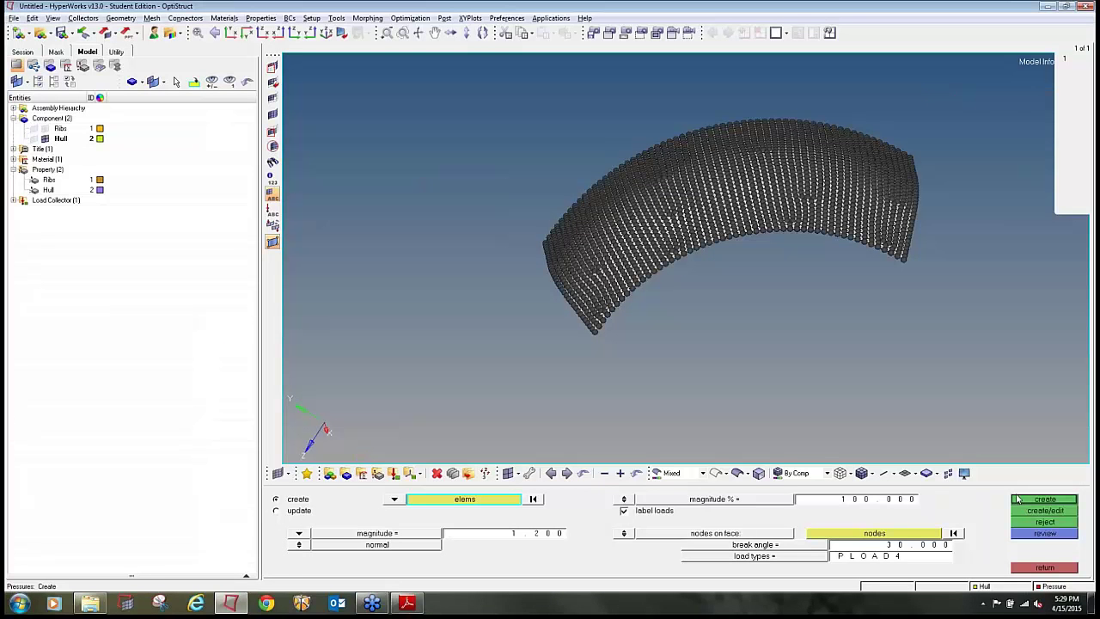
{"action": "left_click", "coordinate": [1022, 502]}
{"action": "left_click_drag", "start_coordinate": [667, 344], "coordinate": [682, 250], "text": "ctrl"}
{"action": "scroll", "coordinate": [626, 202], "scroll_direction": "up", "scroll_amount": 5}
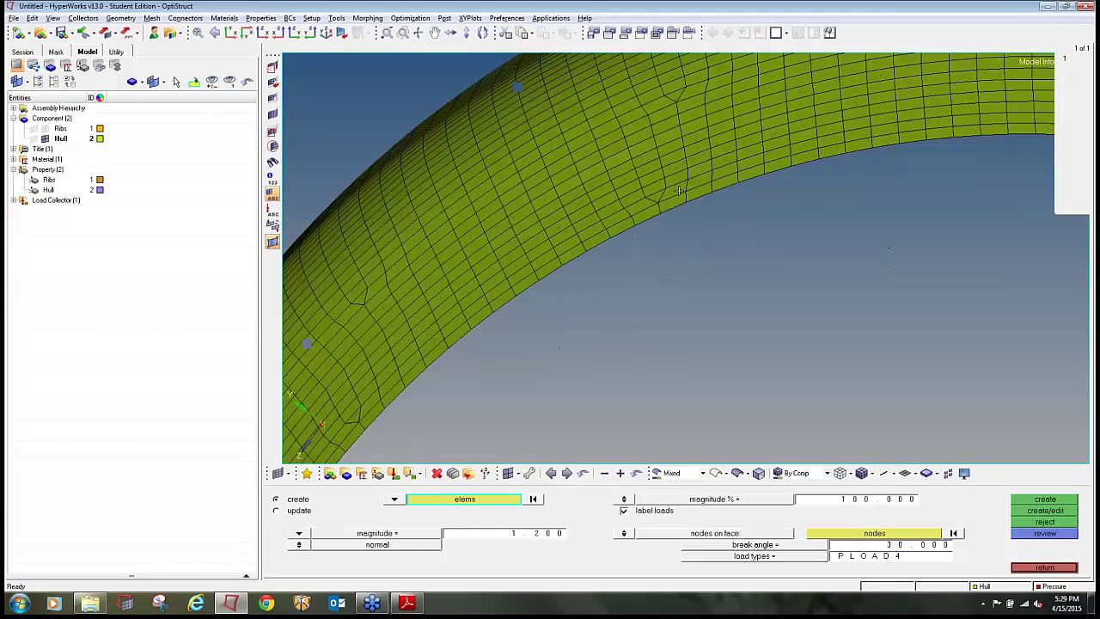
{"action": "left_click_drag", "start_coordinate": [665, 204], "coordinate": [624, 201], "text": "ctrl"}
{"action": "scroll", "coordinate": [624, 202], "scroll_direction": "up", "scroll_amount": 5}
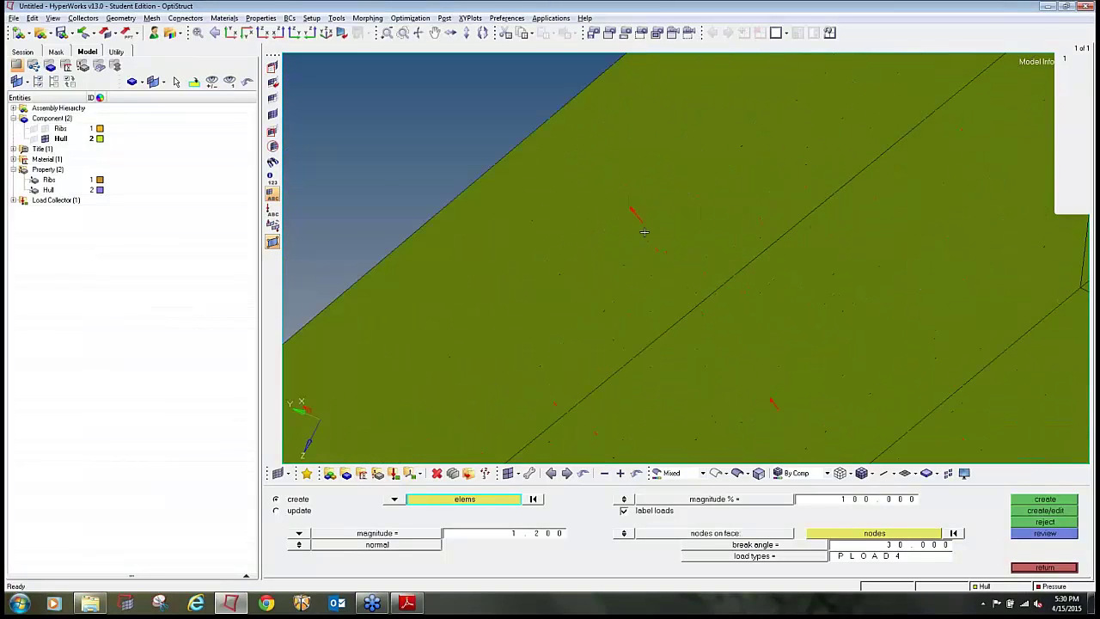
{"action": "scroll", "coordinate": [610, 197], "scroll_direction": "down", "scroll_amount": 6}
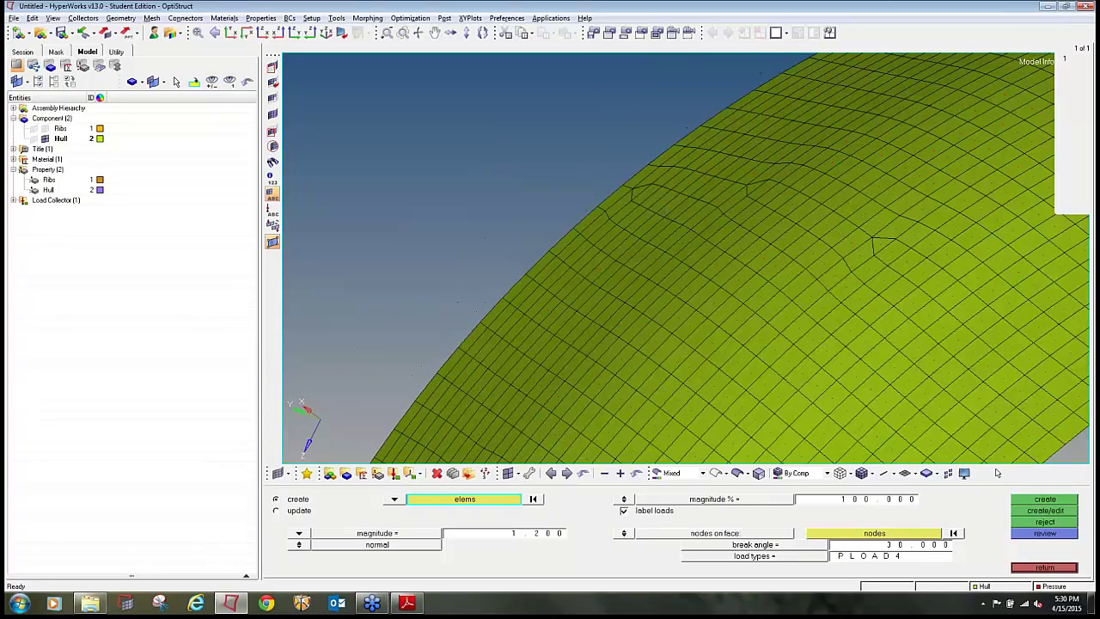
Reject the created pressures and recreate them on the hull elements with a magnitude of -1.2.
{"action": "left_click", "coordinate": [1037, 532]}
{"action": "left_click", "coordinate": [512, 534]}
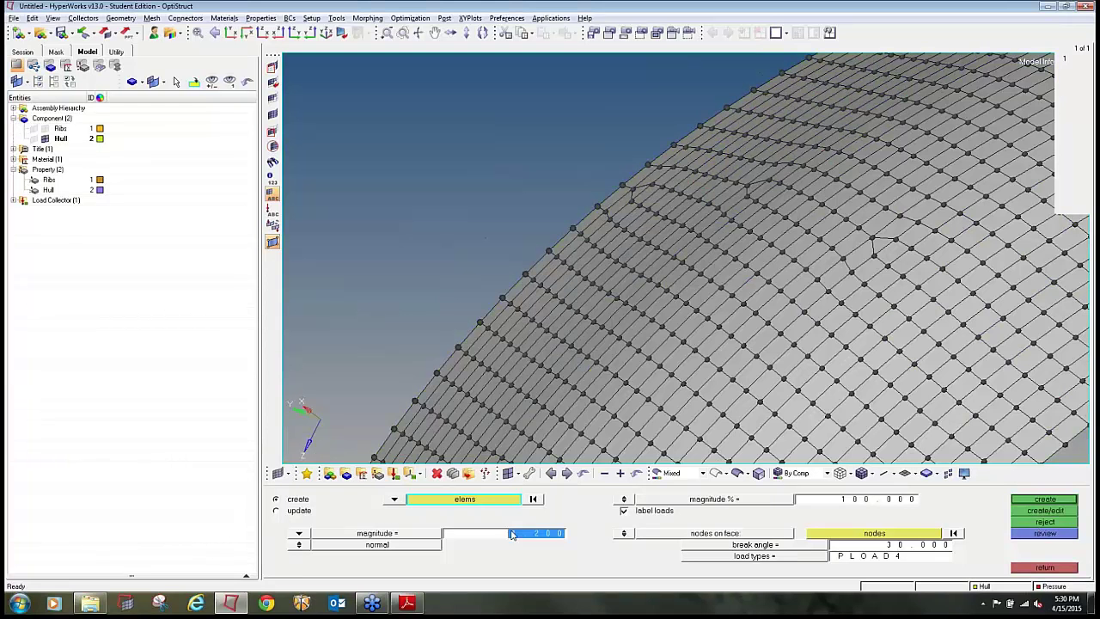
{"action": "left_click", "coordinate": [513, 535]}
{"action": "left_click", "coordinate": [1043, 500]}
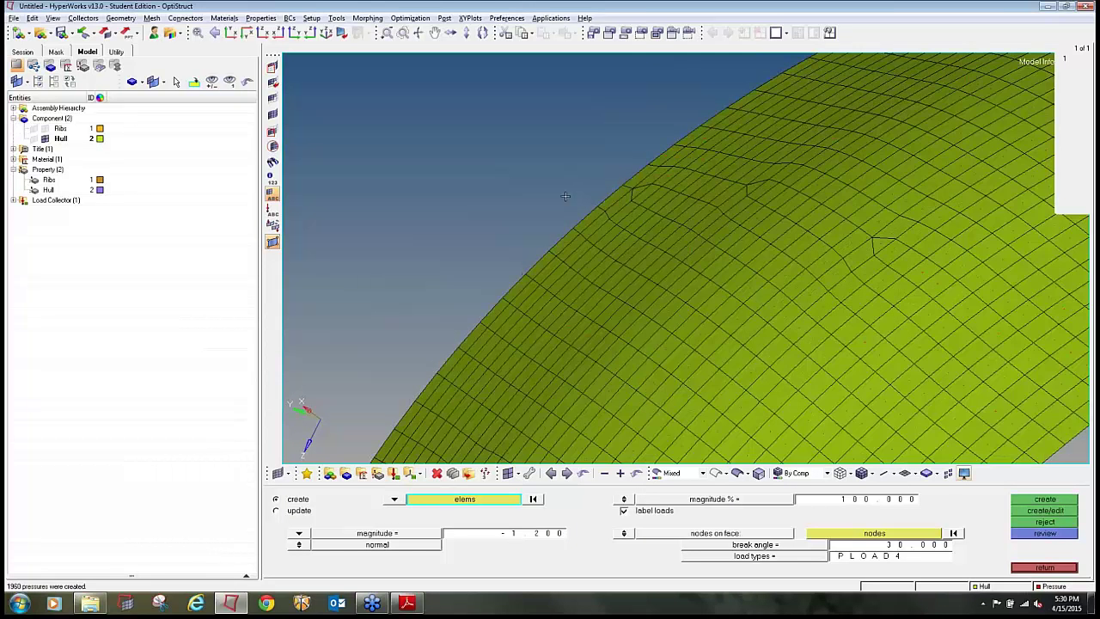
Display the pressure arrows at a uniform size of 10 and check their direction across the whole hull.
{"action": "left_click", "coordinate": [625, 500]}
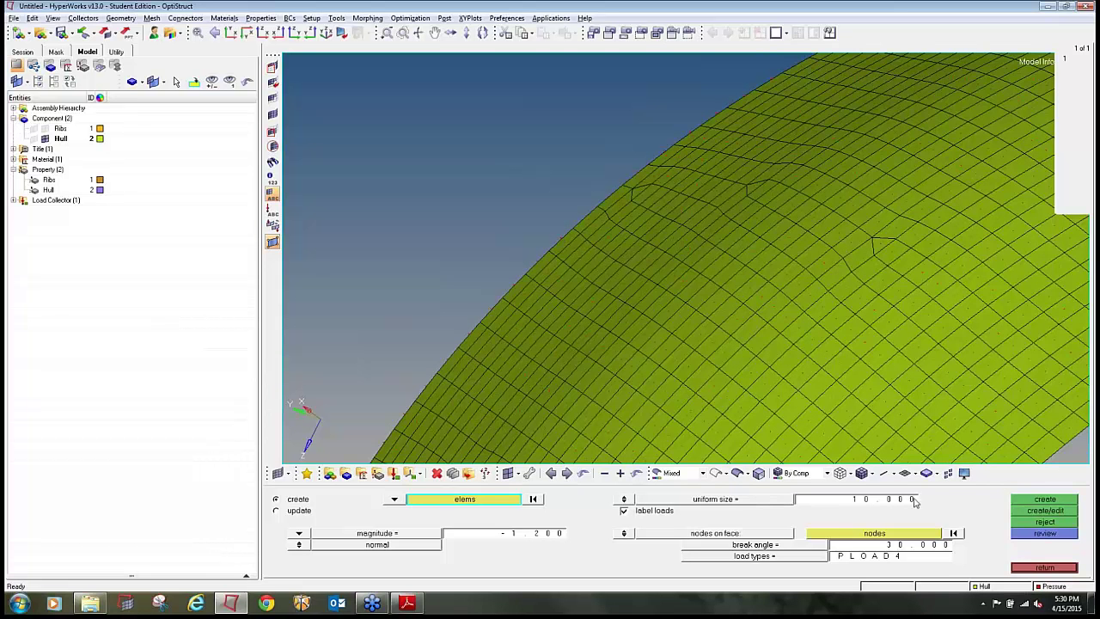
{"action": "left_click_drag", "start_coordinate": [502, 90], "coordinate": [532, 119], "text": "ctrl"}
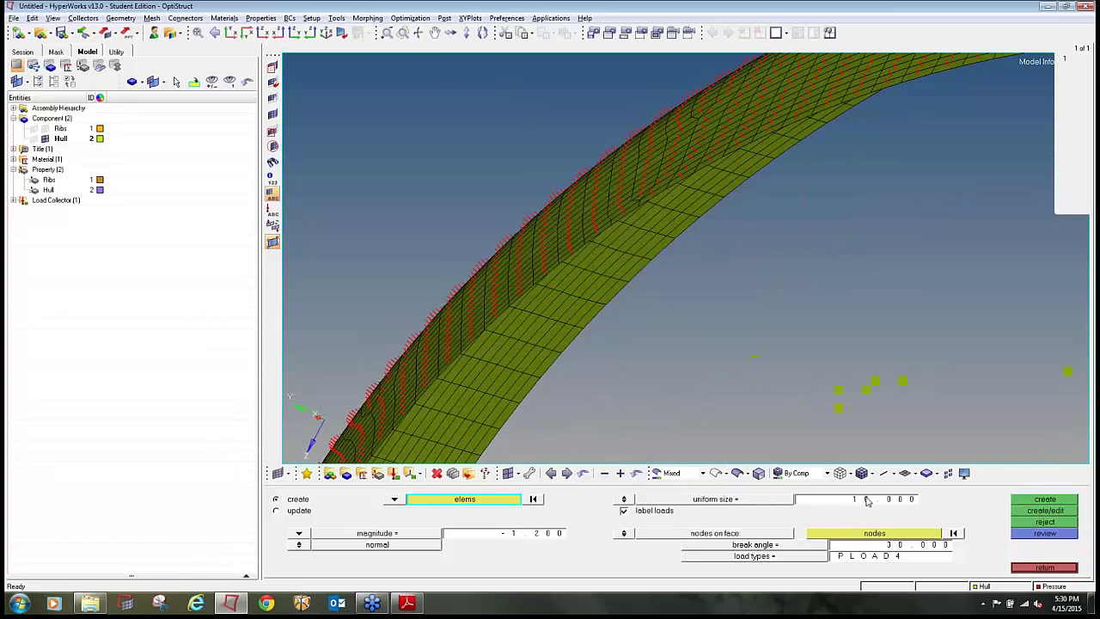
{"action": "key", "text": "f"}
{"action": "left_click_drag", "start_coordinate": [816, 295], "coordinate": [498, 206], "text": "ctrl"}
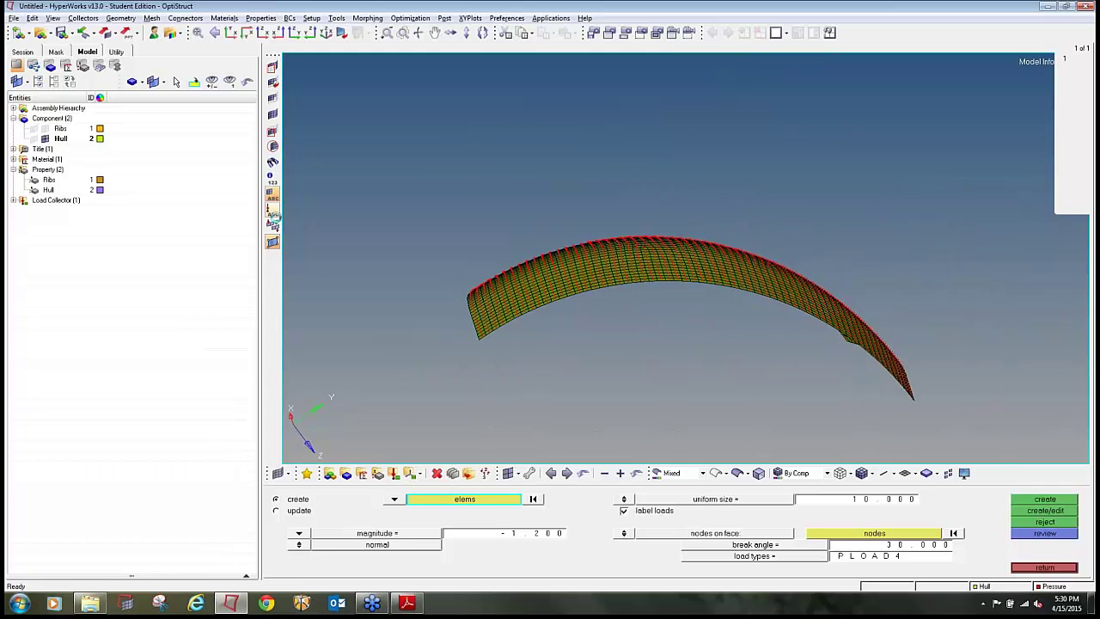
Show the load labels to check the hull pressures, and hide the labels again.
{"action": "left_click", "coordinate": [272, 210]}
{"action": "left_click", "coordinate": [416, 167], "text": "ctrl"}
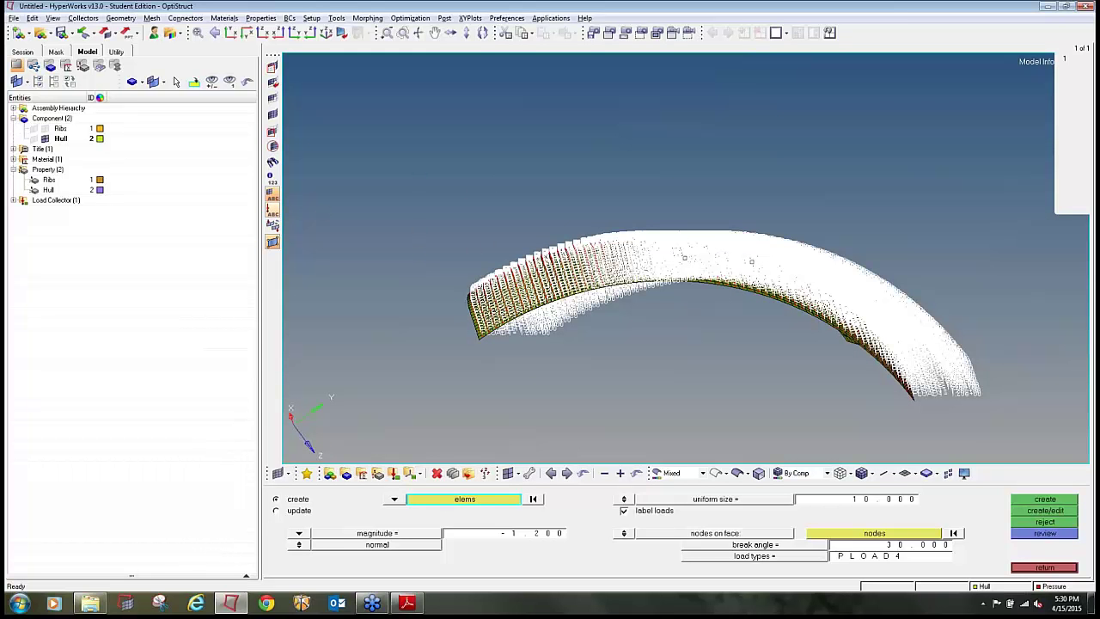
{"action": "left_click", "coordinate": [273, 210]}
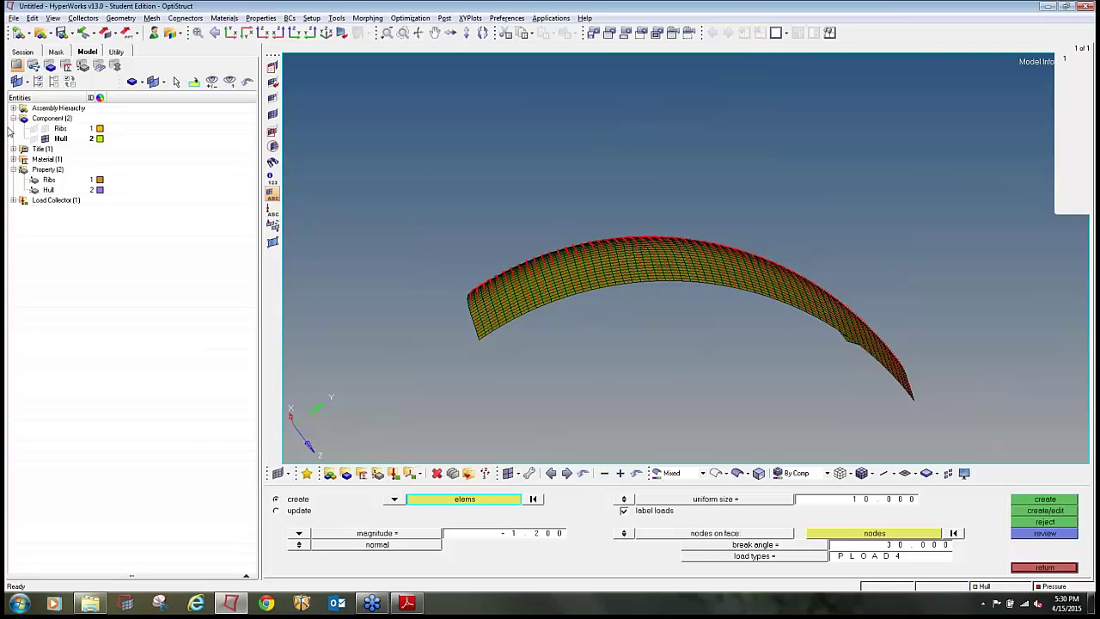
Isolate the Ribs mesh by hiding the Hull elements and the loads of the Pressure collector.
{"action": "left_click", "coordinate": [45, 138]}
{"action": "left_click", "coordinate": [45, 128]}
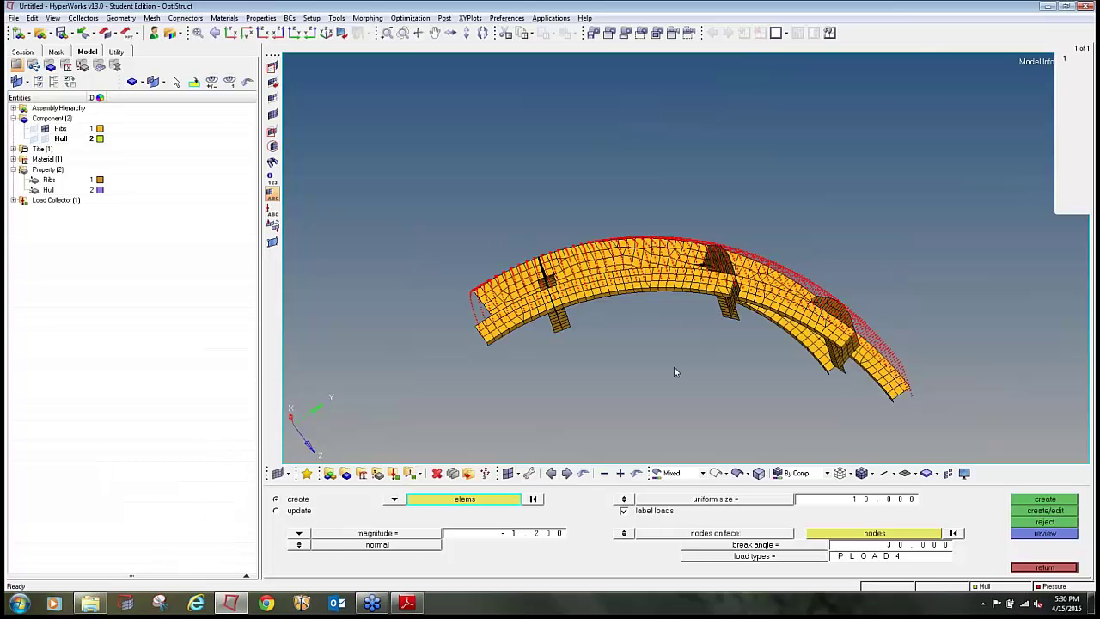
{"action": "left_click_drag", "start_coordinate": [698, 355], "coordinate": [744, 364], "text": "ctrl"}
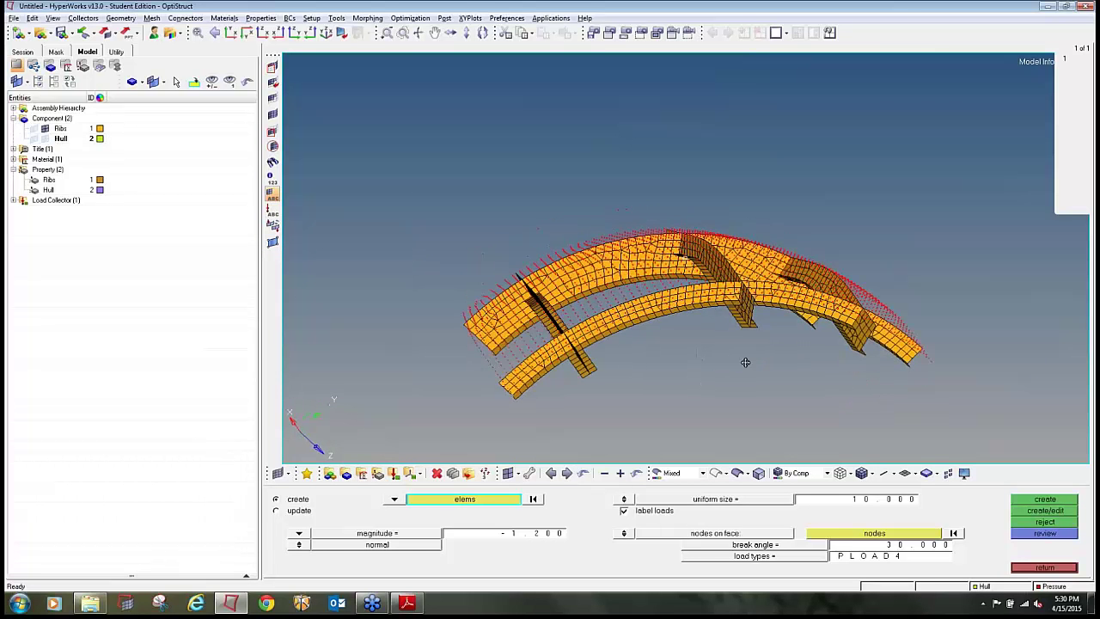
{"action": "left_click", "coordinate": [14, 200]}
{"action": "left_click", "coordinate": [44, 211]}
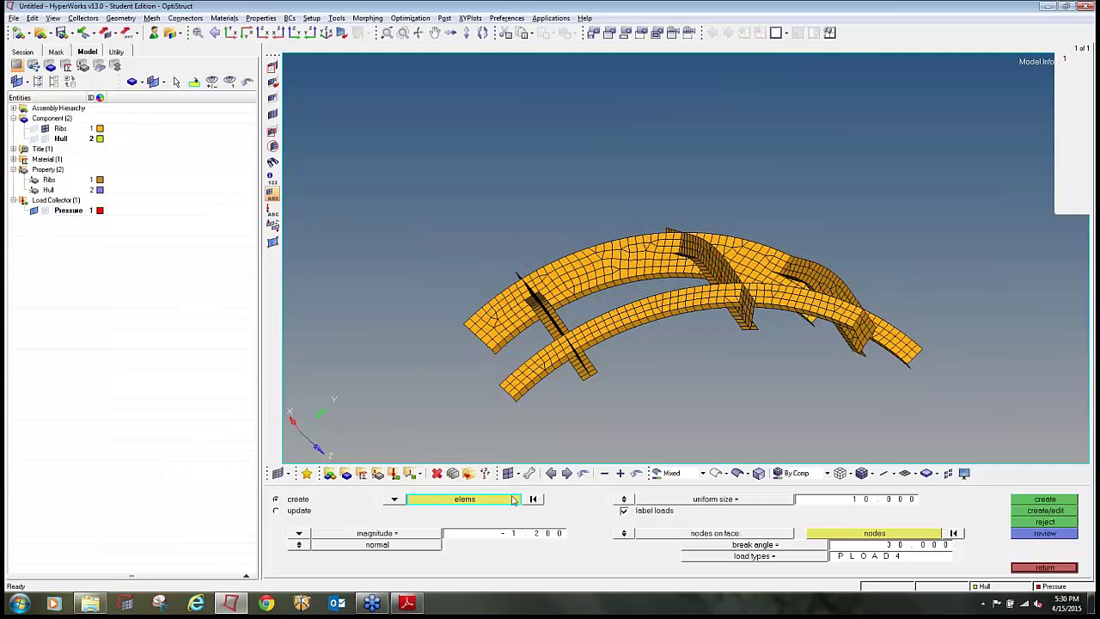
Create a blue load collector named SPC with no card image.
{"action": "left_click", "coordinate": [394, 474]}
{"action": "left_click", "coordinate": [538, 500]}
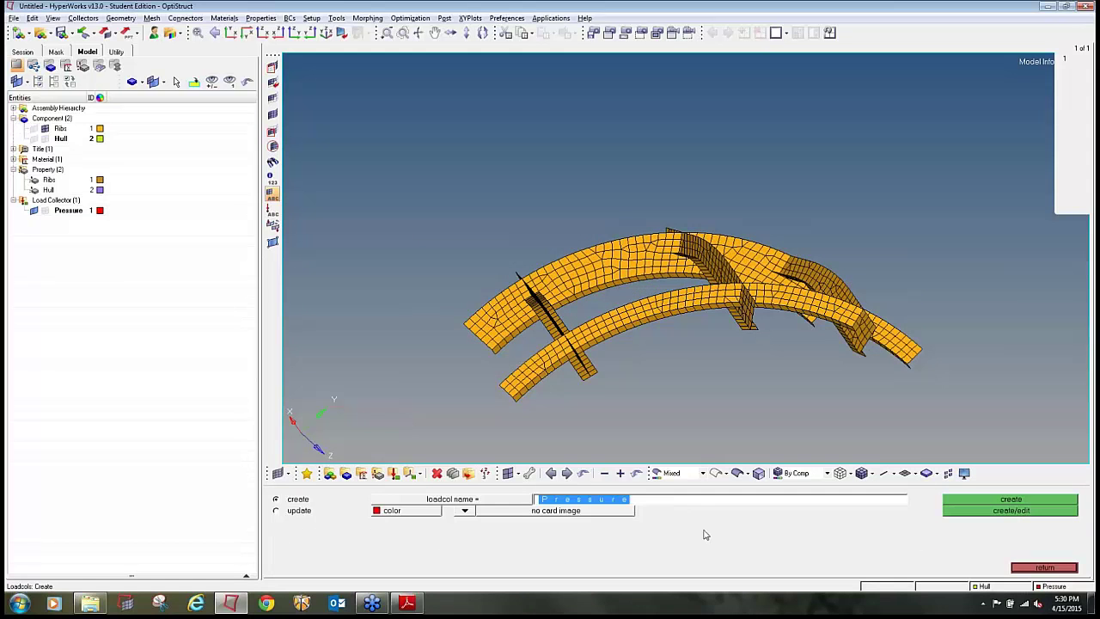
{"action": "type", "text": "SPC"}
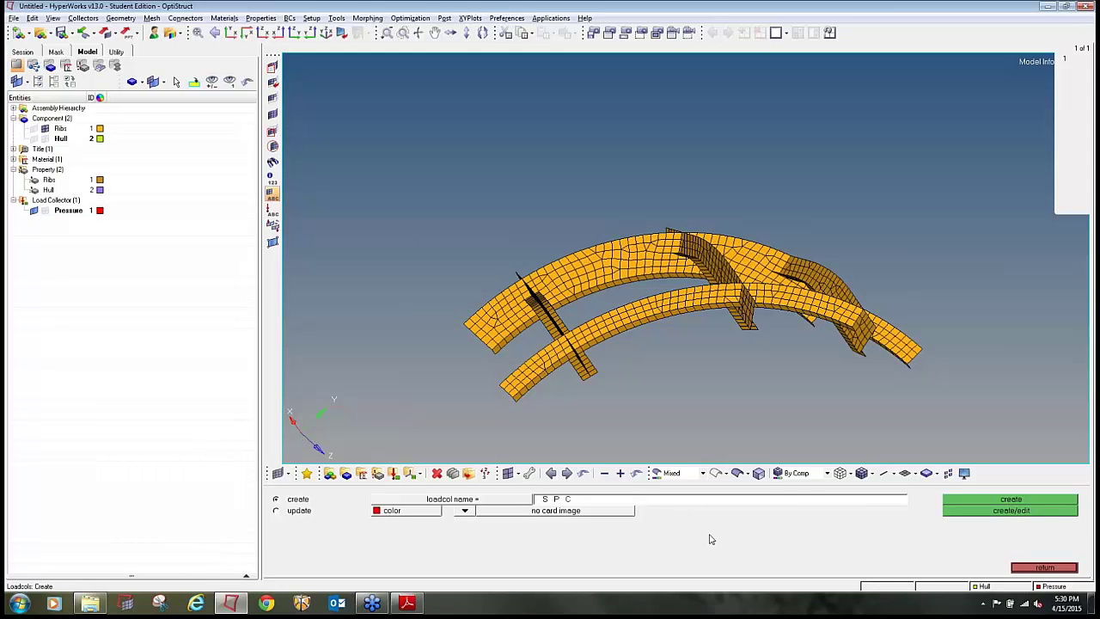
{"action": "left_click", "coordinate": [392, 510]}
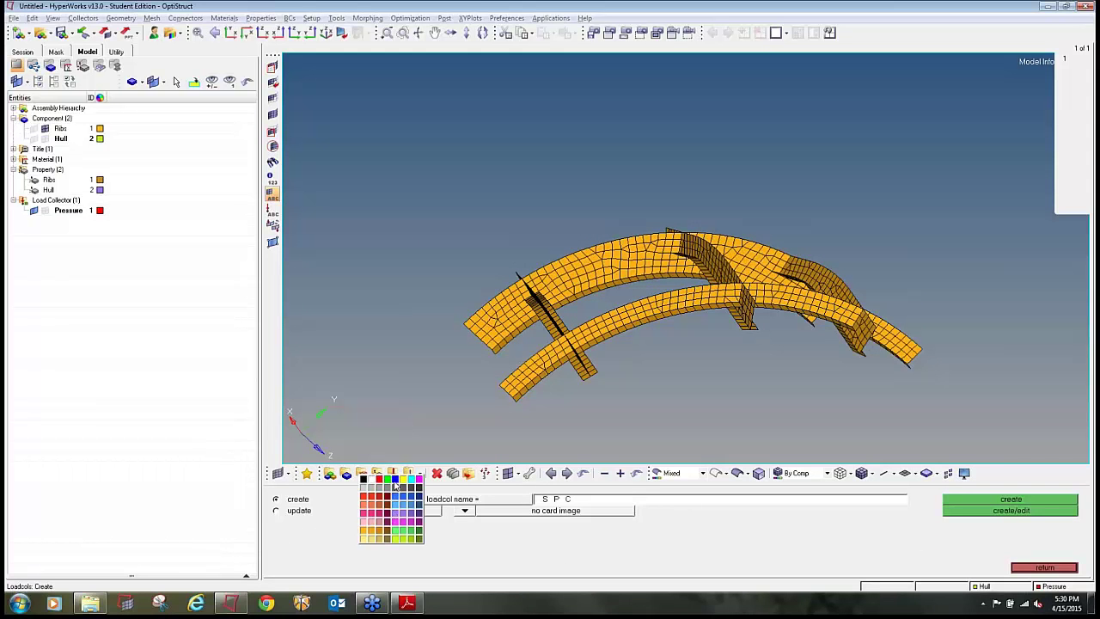
{"action": "left_click", "coordinate": [395, 480]}
{"action": "left_click", "coordinate": [966, 501]}
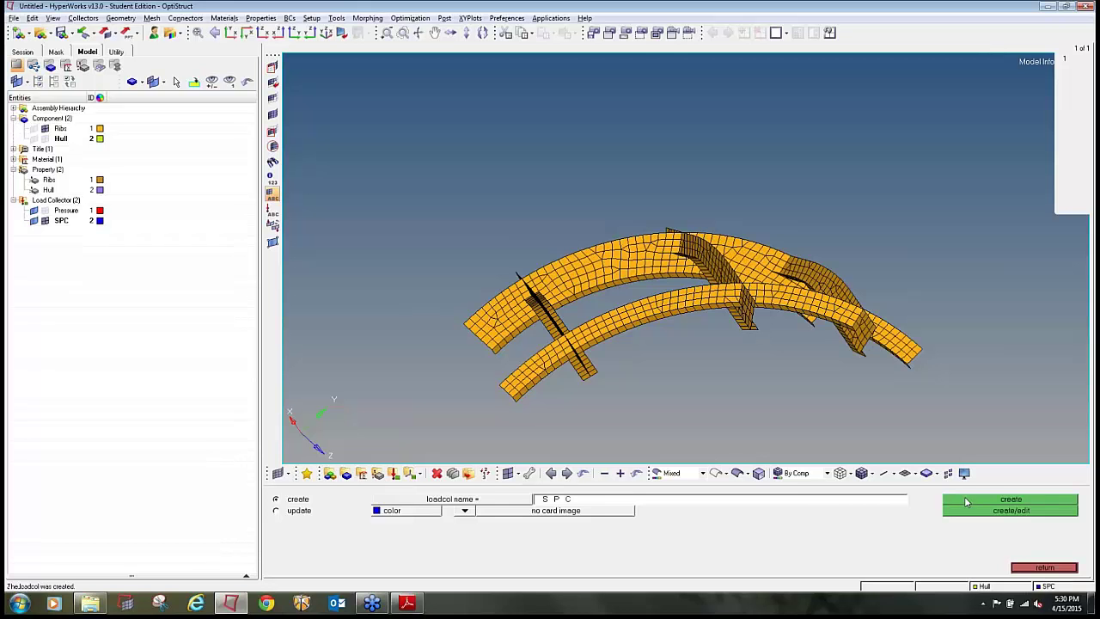
{"action": "left_click", "coordinate": [1045, 568]}
Review the rib constraint requirements in the problem definition PDF and compare them with the rib model.
{"action": "left_click_drag", "start_coordinate": [830, 376], "coordinate": [658, 369], "text": "ctrl"}
{"action": "key", "text": "alt+Tab"}
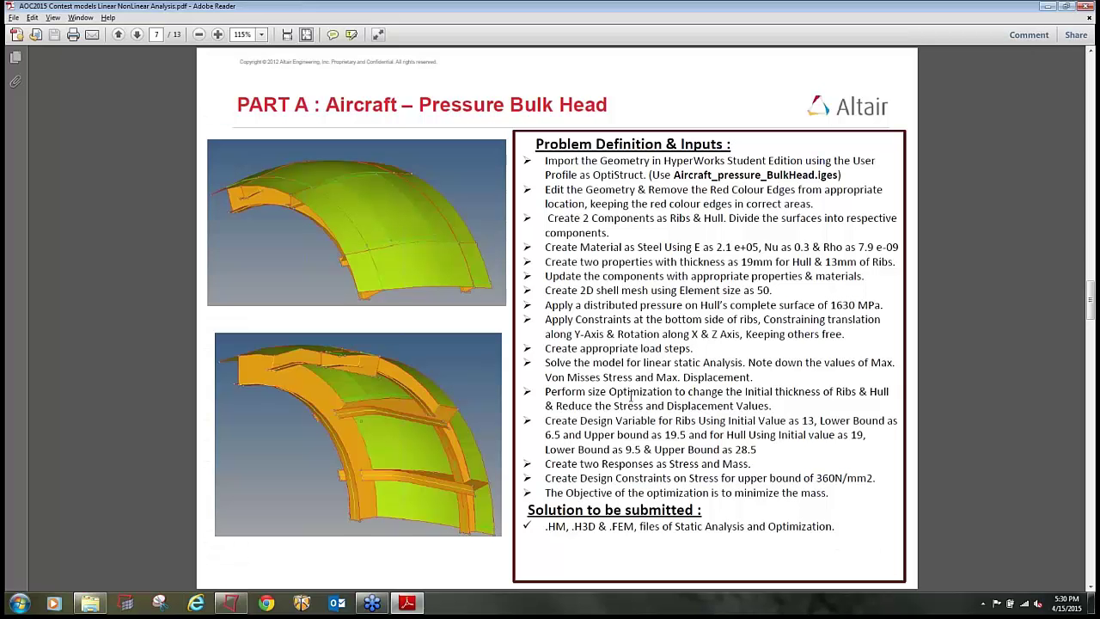
{"action": "key", "text": "alt+Tab"}
{"action": "left_click_drag", "start_coordinate": [630, 360], "coordinate": [678, 363], "text": "ctrl"}
Start creating constraints and show the Hull mesh alongside the Ribs, with the rib end in close view.
{"action": "left_click", "coordinate": [1053, 567]}
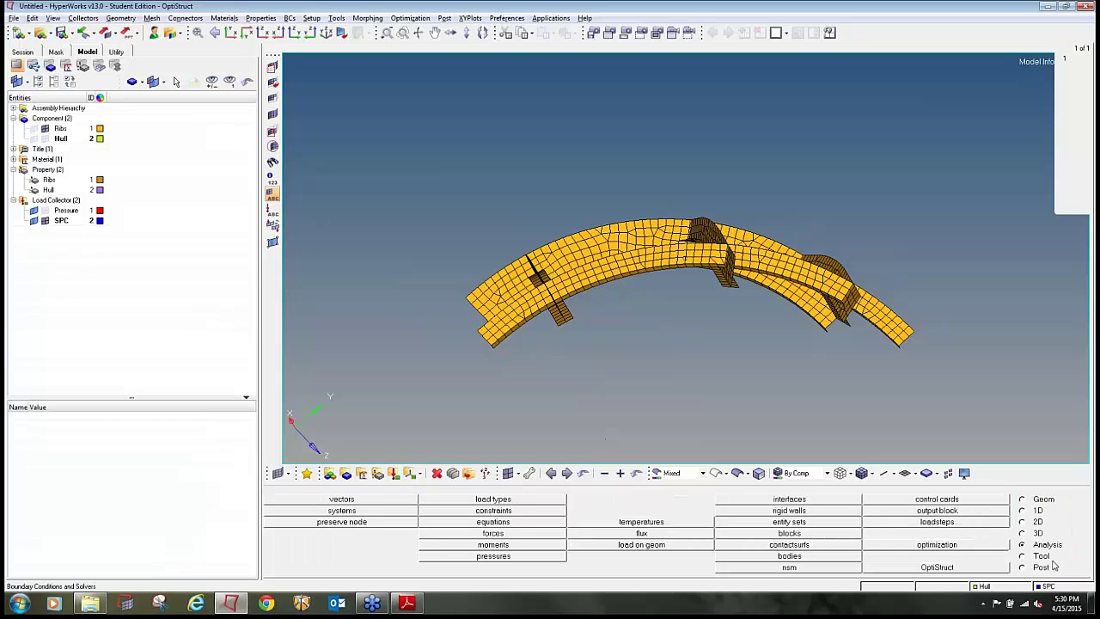
{"action": "left_click", "coordinate": [526, 512]}
{"action": "left_click_drag", "start_coordinate": [654, 339], "coordinate": [811, 244], "text": "ctrl"}
{"action": "left_click", "coordinate": [45, 139]}
{"action": "scroll", "coordinate": [631, 131], "scroll_direction": "up", "scroll_amount": 5}
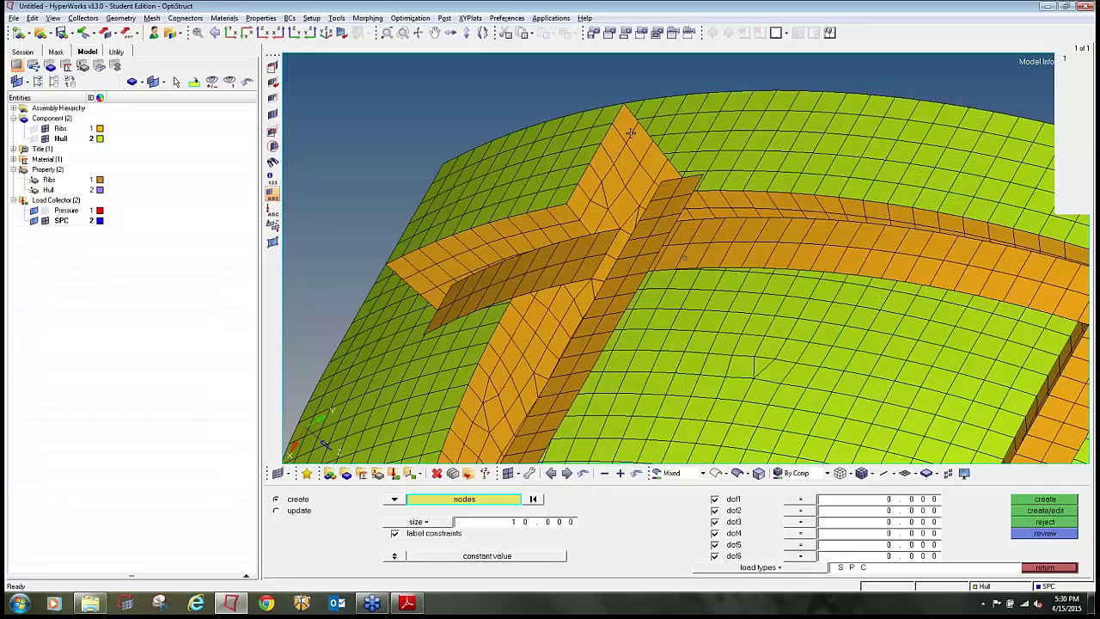
Pick the constraint nodes along the web and flange end edges of the first rib end.
{"action": "left_click", "coordinate": [639, 123]}
{"action": "left_click", "coordinate": [650, 138]}
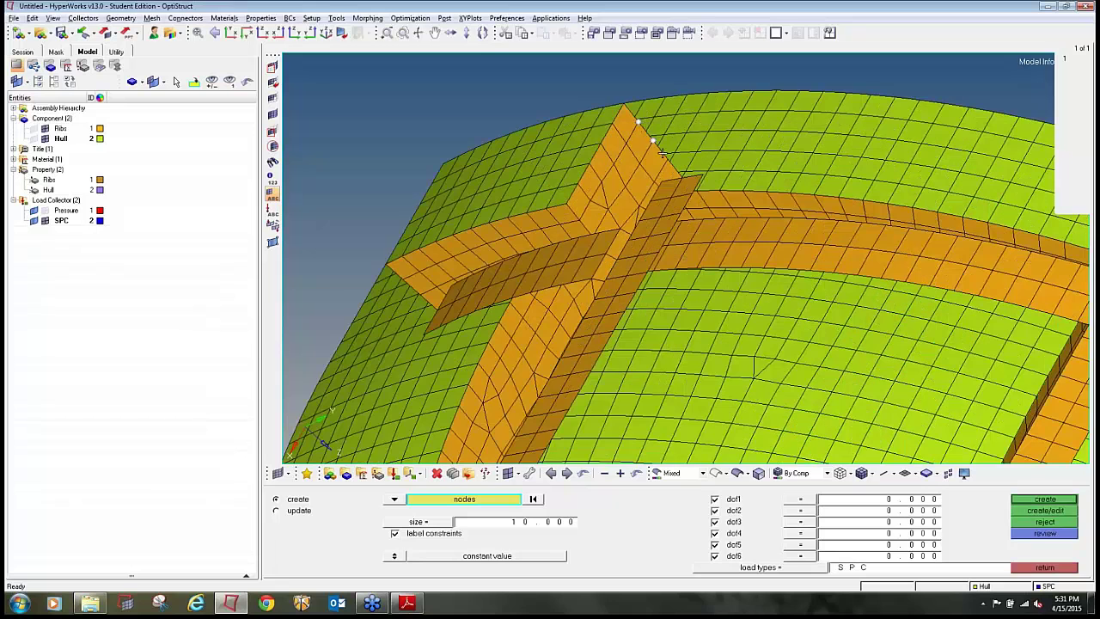
{"action": "left_click", "coordinate": [663, 155]}
{"action": "left_click_drag", "start_coordinate": [694, 196], "coordinate": [705, 324], "text": "ctrl"}
{"action": "scroll", "coordinate": [695, 341], "scroll_direction": "up", "scroll_amount": 2}
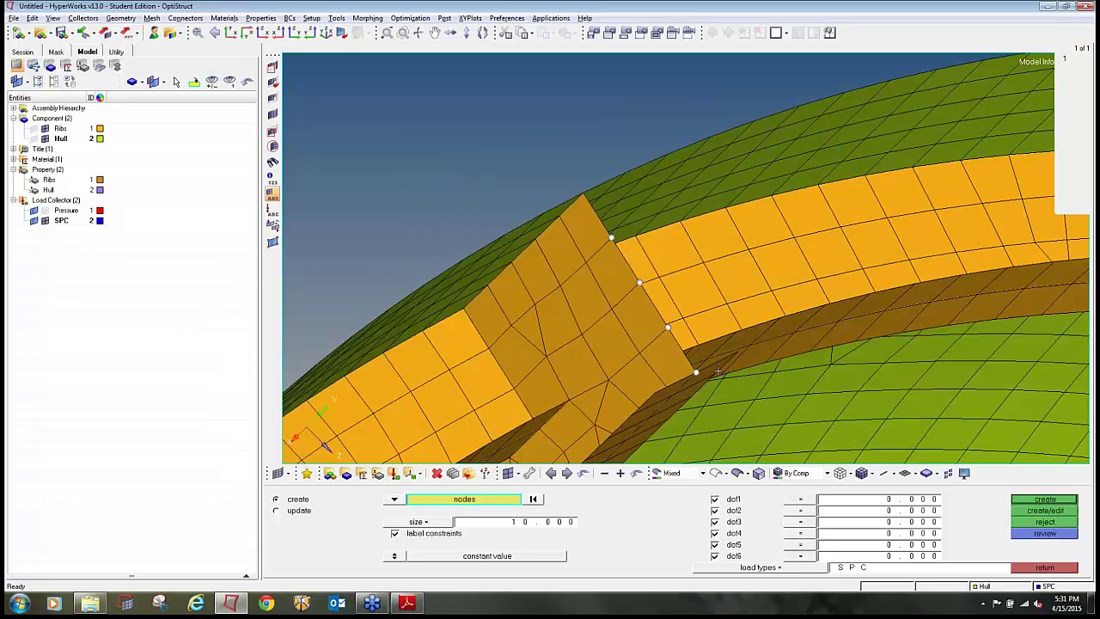
{"action": "left_click", "coordinate": [656, 390]}
{"action": "scroll", "coordinate": [662, 317], "scroll_direction": "down", "scroll_amount": 6, "text": "ctrl"}
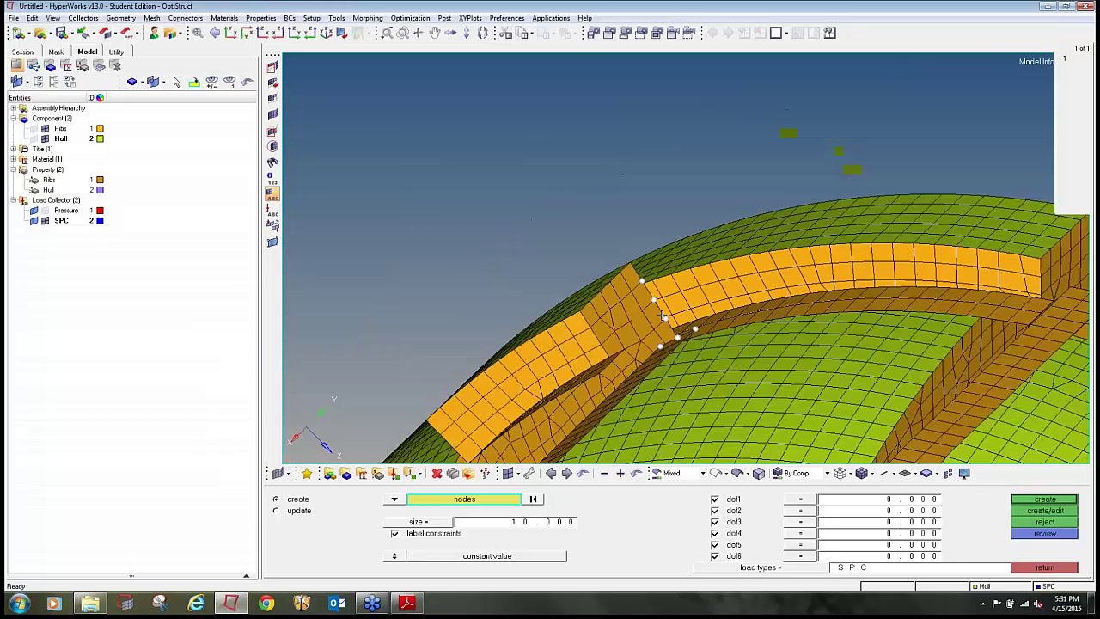
{"action": "scroll", "coordinate": [644, 337], "scroll_direction": "up", "scroll_amount": 5, "text": "ctrl"}
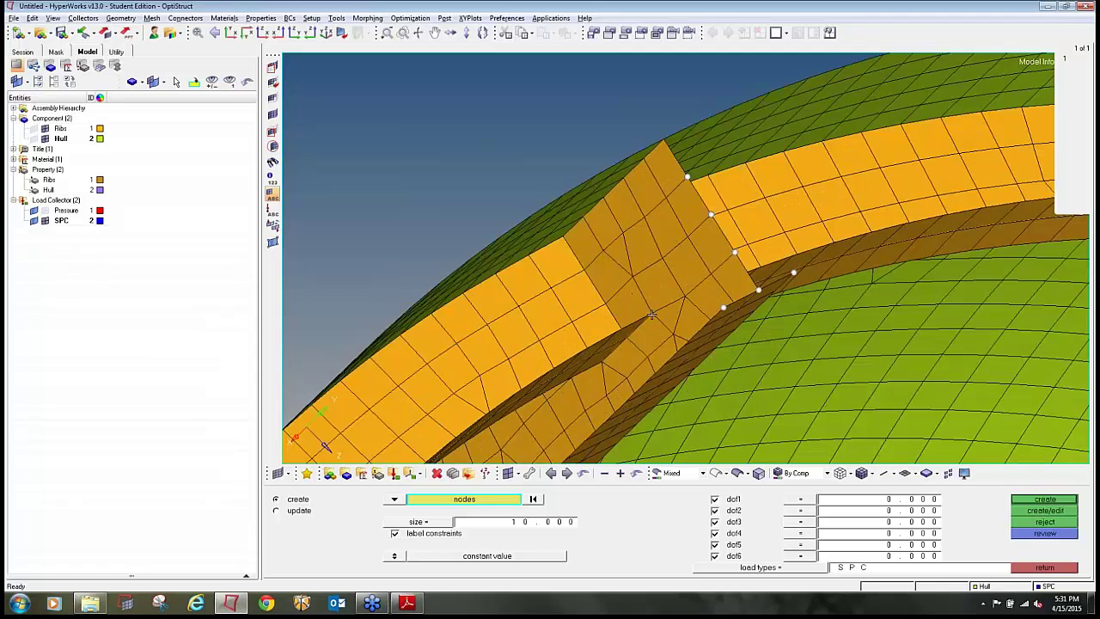
{"action": "left_click_drag", "start_coordinate": [637, 328], "coordinate": [652, 162], "text": "ctrl"}
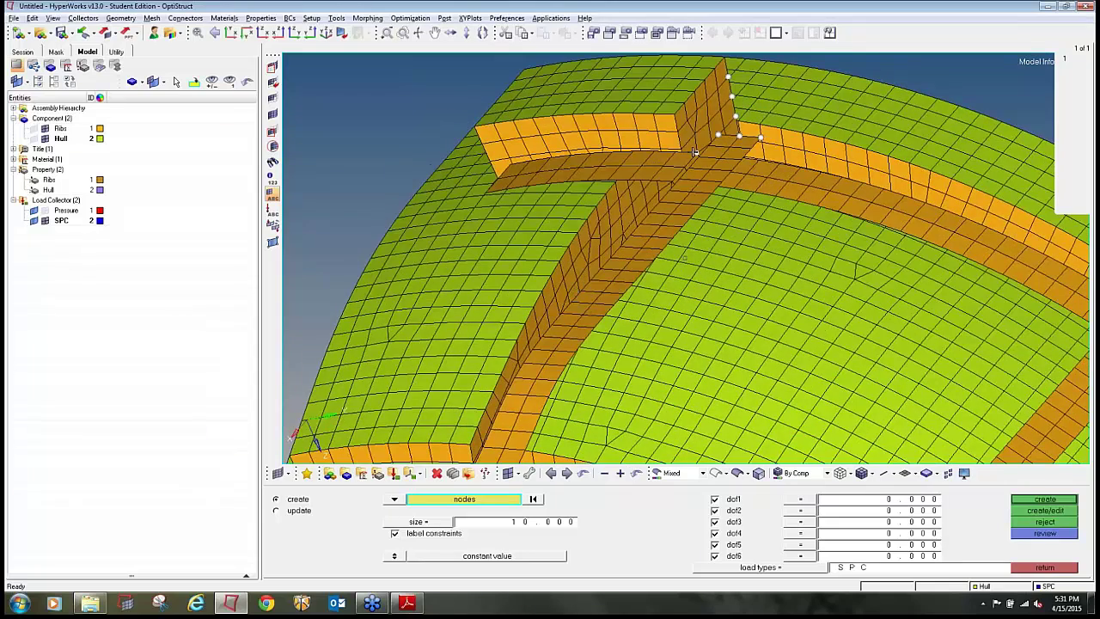
Add the end-edge nodes of the neighbouring rib end and the first rib end's missing web corner node to the constraint selection.
{"action": "left_click", "coordinate": [481, 144]}
{"action": "left_click", "coordinate": [498, 178]}
{"action": "scroll", "coordinate": [639, 170], "scroll_direction": "down", "scroll_amount": 4, "text": "ctrl"}
{"action": "left_click_drag", "start_coordinate": [715, 197], "coordinate": [771, 249], "text": "ctrl"}
{"action": "scroll", "coordinate": [753, 148], "scroll_direction": "up", "scroll_amount": 8, "text": "ctrl"}
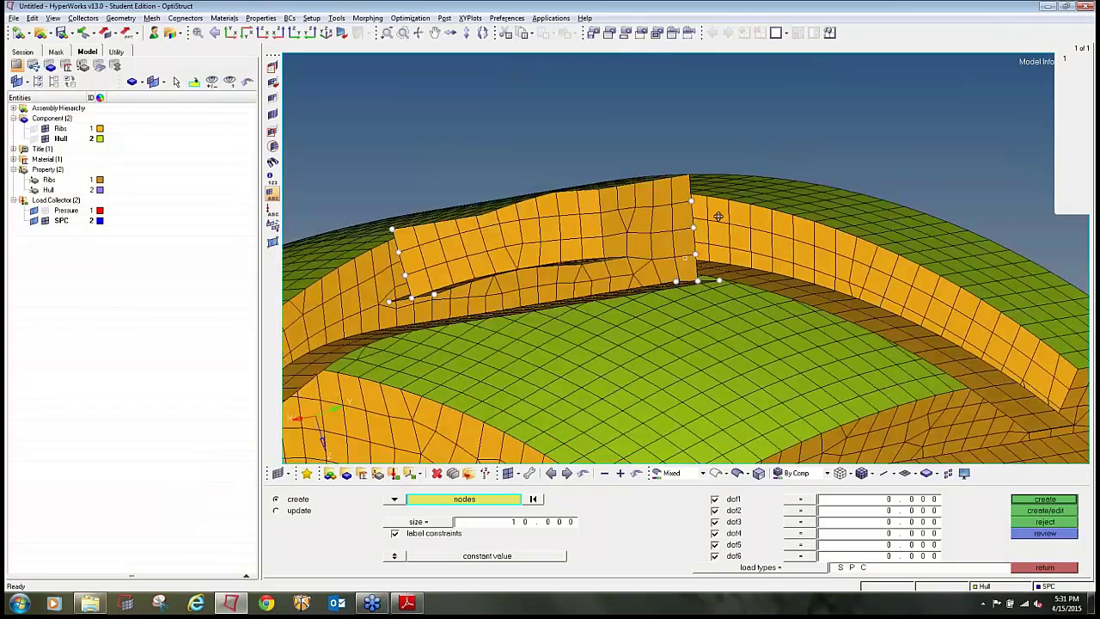
{"action": "scroll", "coordinate": [651, 120], "scroll_direction": "up", "scroll_amount": 1, "text": "ctrl"}
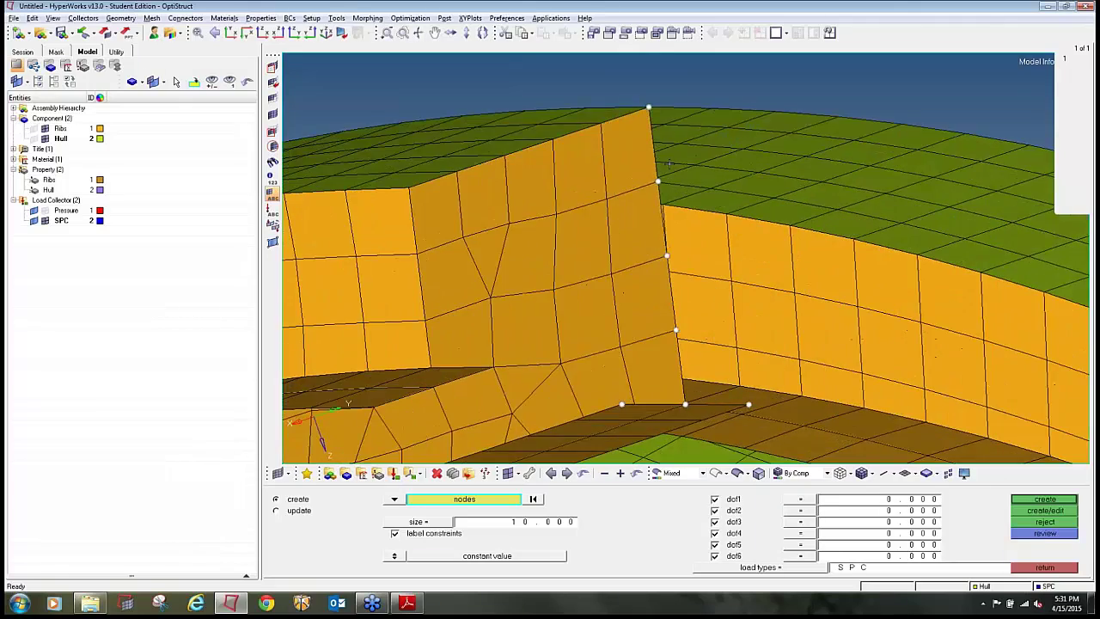
{"action": "scroll", "coordinate": [668, 164], "scroll_direction": "down", "scroll_amount": 8, "text": "ctrl"}
{"action": "scroll", "coordinate": [685, 257], "scroll_direction": "down", "scroll_amount": 1, "text": "ctrl"}
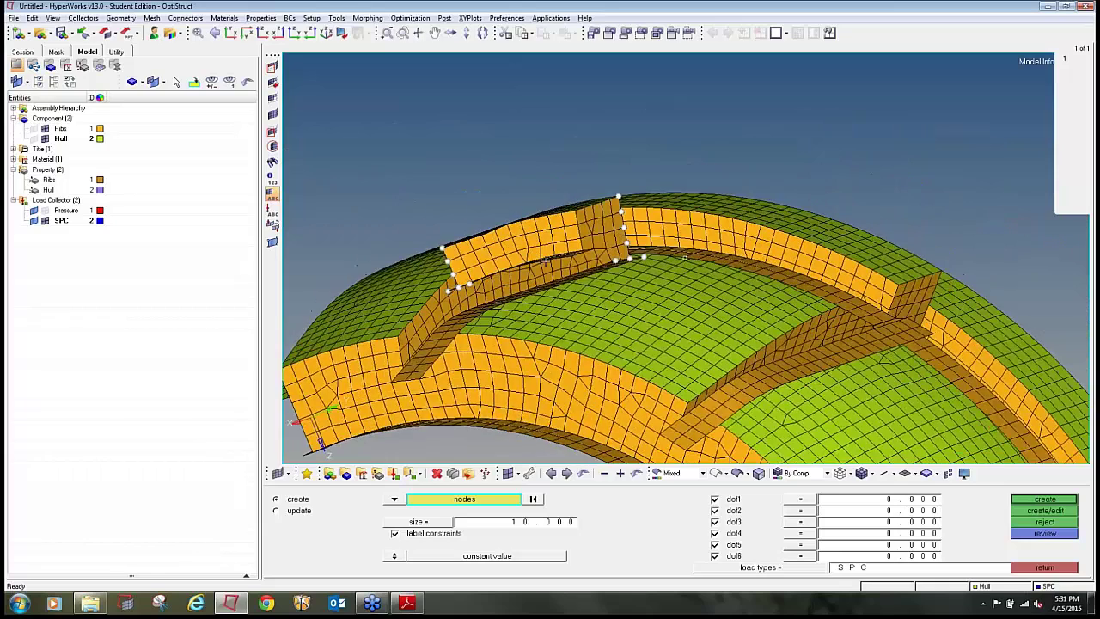
Add the nodes along the outer flange edge of the short rib segment, up to the crossing rib.
{"action": "scroll", "coordinate": [485, 275], "scroll_direction": "up", "scroll_amount": 3, "text": "ctrl"}
{"action": "left_click_drag", "start_coordinate": [514, 275], "coordinate": [631, 271], "text": "ctrl"}
{"action": "scroll", "coordinate": [633, 269], "scroll_direction": "down", "scroll_amount": 3, "text": "ctrl"}
{"action": "left_click_drag", "start_coordinate": [650, 376], "coordinate": [593, 409], "text": "ctrl"}
{"action": "scroll", "coordinate": [483, 353], "scroll_direction": "up", "scroll_amount": 3, "text": "ctrl"}
{"action": "scroll", "coordinate": [538, 295], "scroll_direction": "up", "scroll_amount": 1, "text": "ctrl"}
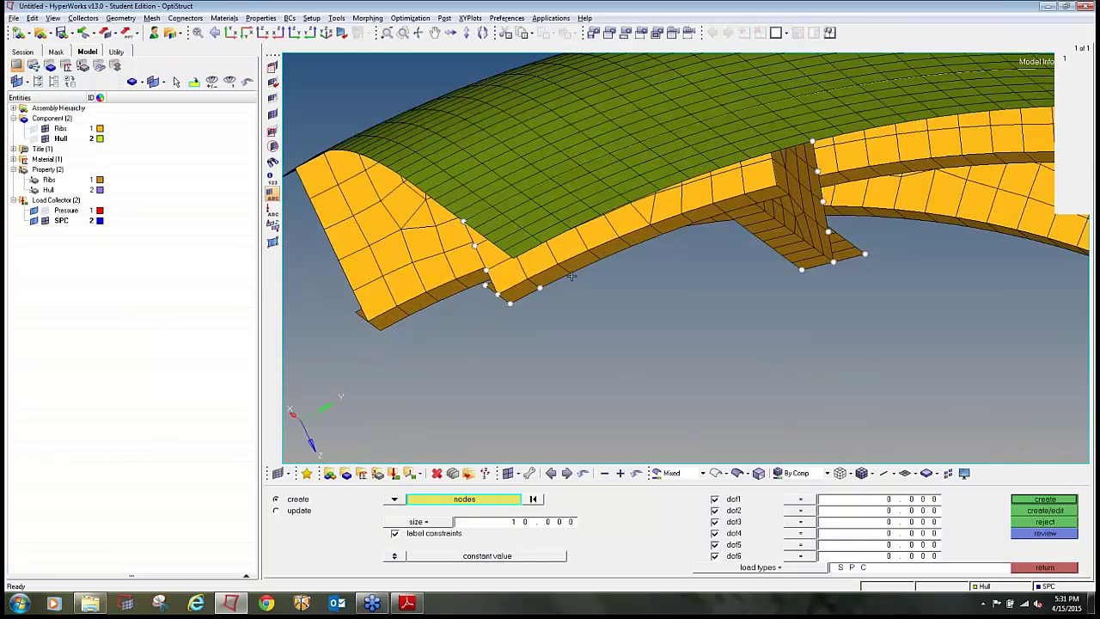
{"action": "left_click", "coordinate": [571, 274]}
{"action": "left_click_drag", "start_coordinate": [721, 257], "coordinate": [629, 267], "text": "ctrl"}
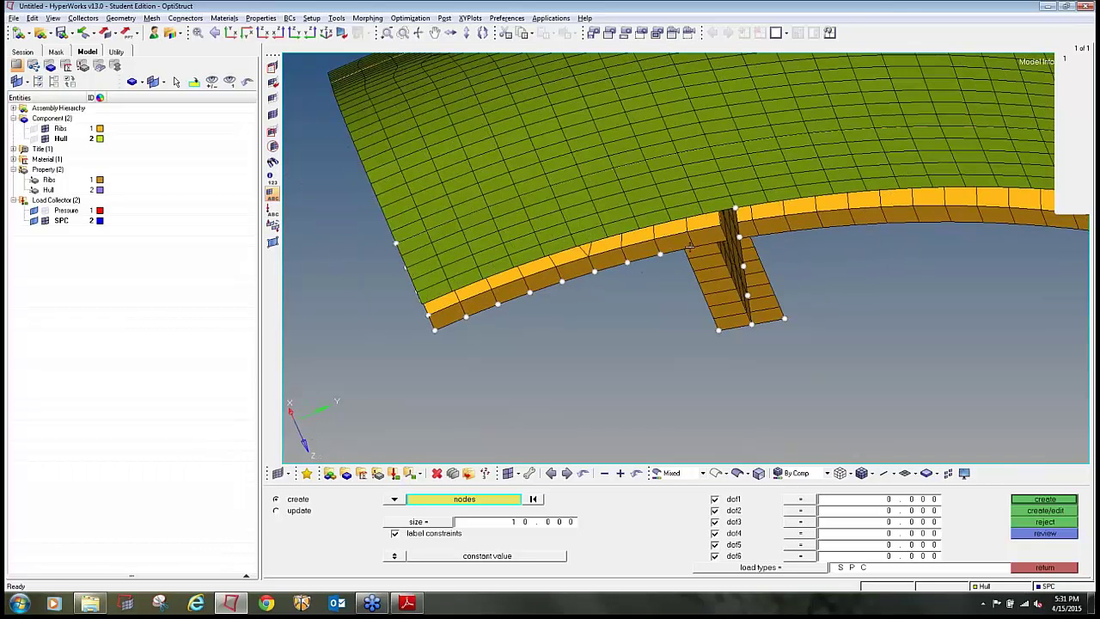
Switch node selection to by path and add the full length of the crossing rib's flange edge facing the short segment.
{"action": "scroll", "coordinate": [693, 247], "scroll_direction": "down", "scroll_amount": 1, "text": "ctrl"}
{"action": "scroll", "coordinate": [713, 248], "scroll_direction": "up", "scroll_amount": 3, "text": "ctrl"}
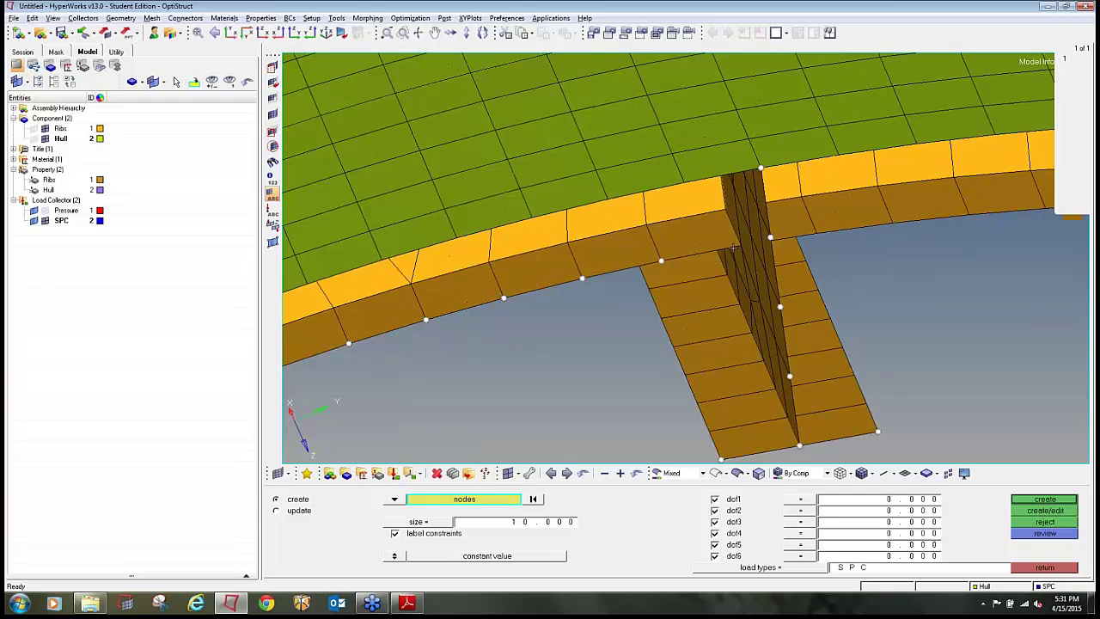
{"action": "scroll", "coordinate": [732, 259], "scroll_direction": "down", "scroll_amount": 6, "text": "ctrl"}
{"action": "left_click_drag", "start_coordinate": [822, 308], "coordinate": [763, 198], "text": "ctrl"}
{"action": "scroll", "coordinate": [606, 189], "scroll_direction": "up", "scroll_amount": 4, "text": "ctrl"}
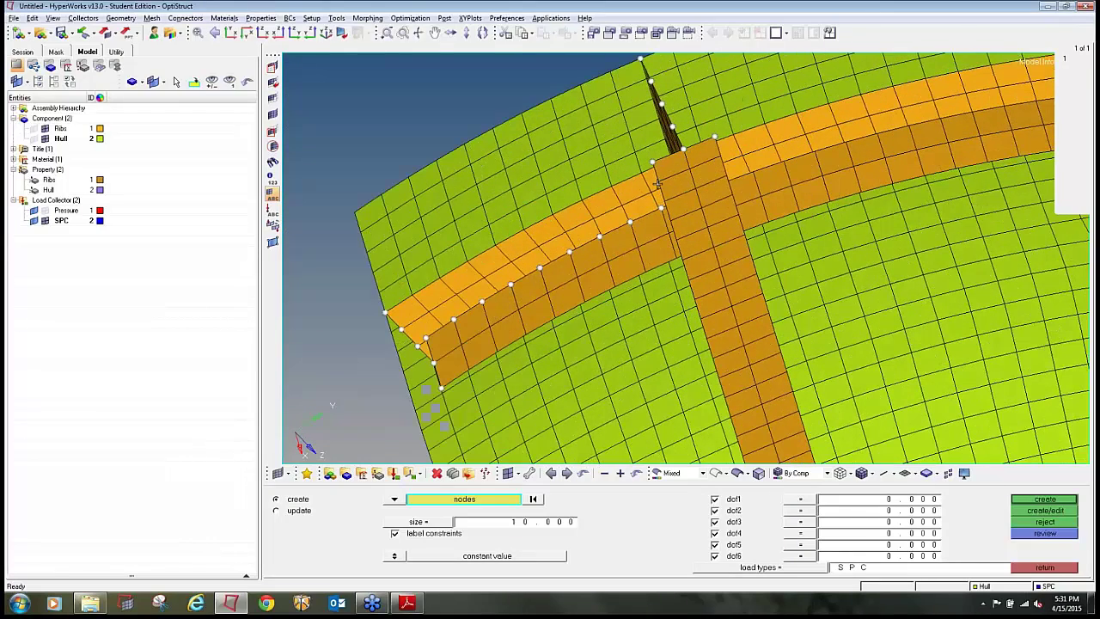
{"action": "left_click", "coordinate": [486, 503]}
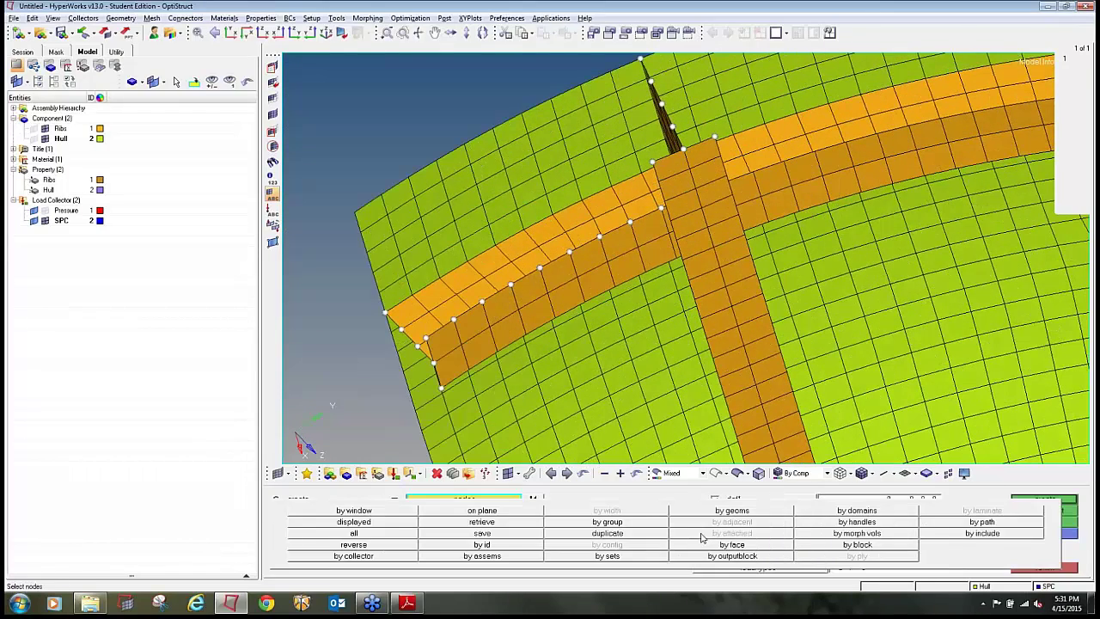
{"action": "left_click", "coordinate": [951, 532]}
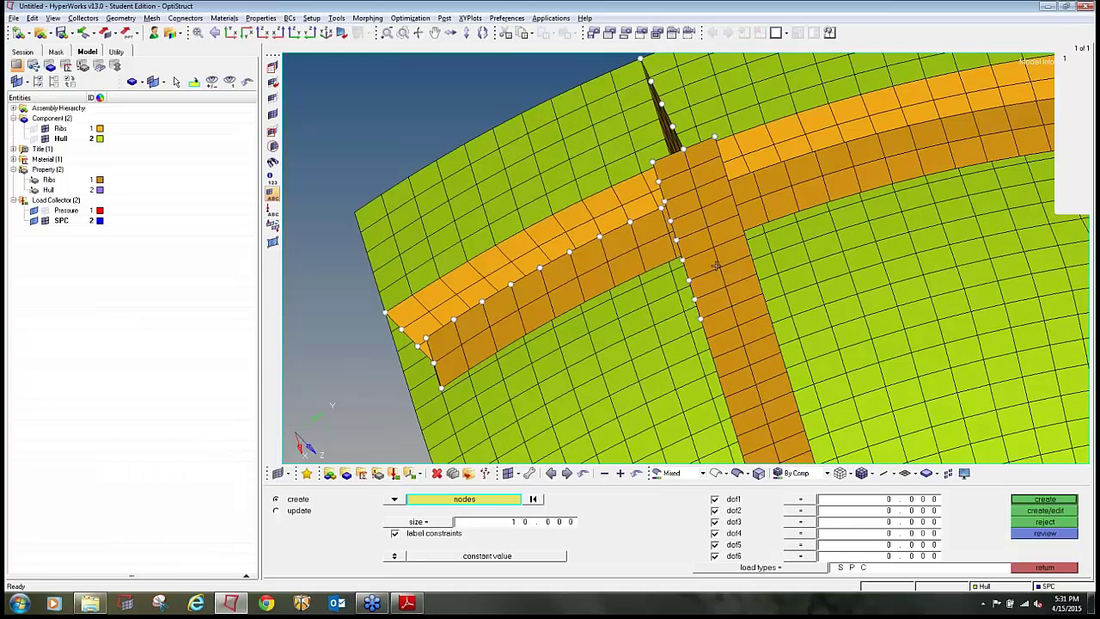
{"action": "scroll", "coordinate": [716, 266], "scroll_direction": "down", "scroll_amount": 3, "text": "ctrl"}
{"action": "right_click_drag", "start_coordinate": [760, 428], "coordinate": [715, 289], "text": "ctrl"}
{"action": "scroll", "coordinate": [707, 302], "scroll_direction": "up", "scroll_amount": 5, "text": "ctrl"}
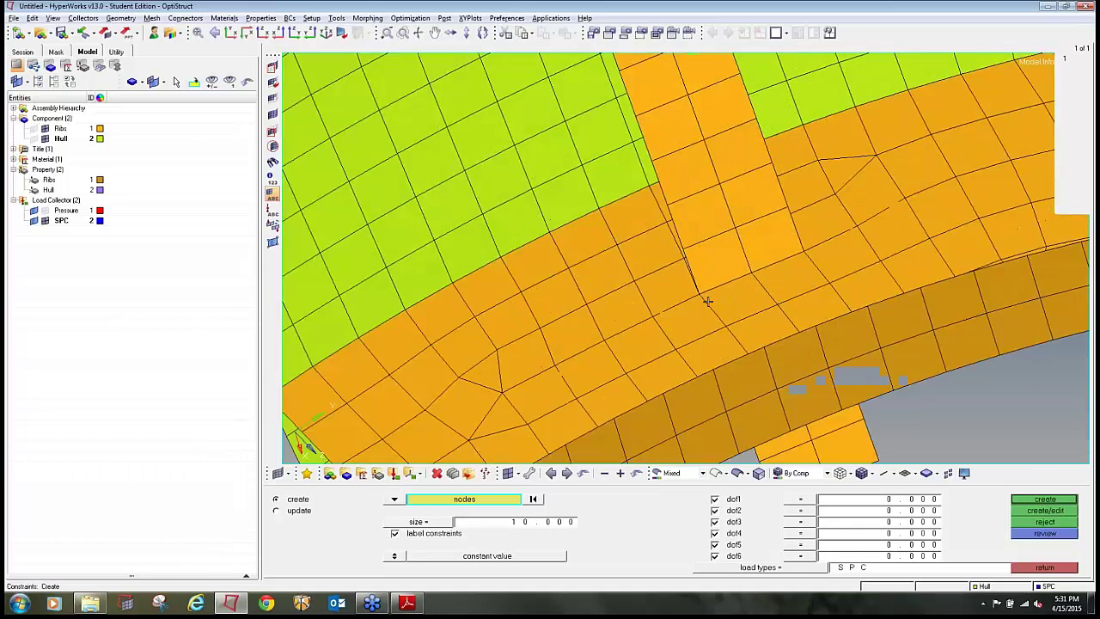
{"action": "scroll", "coordinate": [702, 293], "scroll_direction": "down", "scroll_amount": 6, "text": "ctrl"}
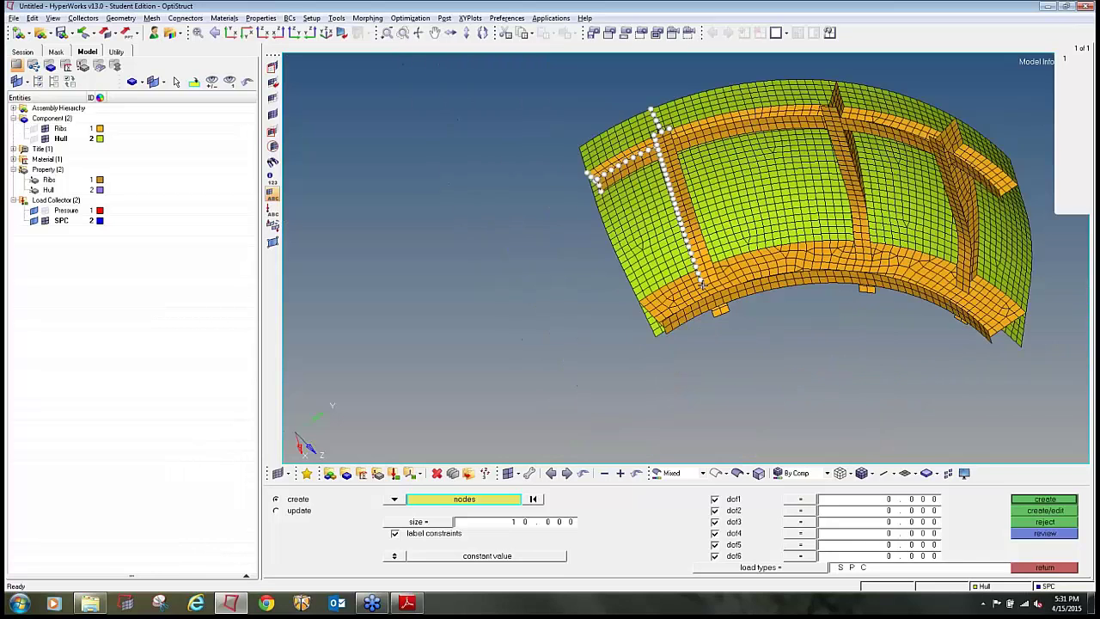
{"action": "scroll", "coordinate": [669, 144], "scroll_direction": "up", "scroll_amount": 8, "text": "ctrl"}
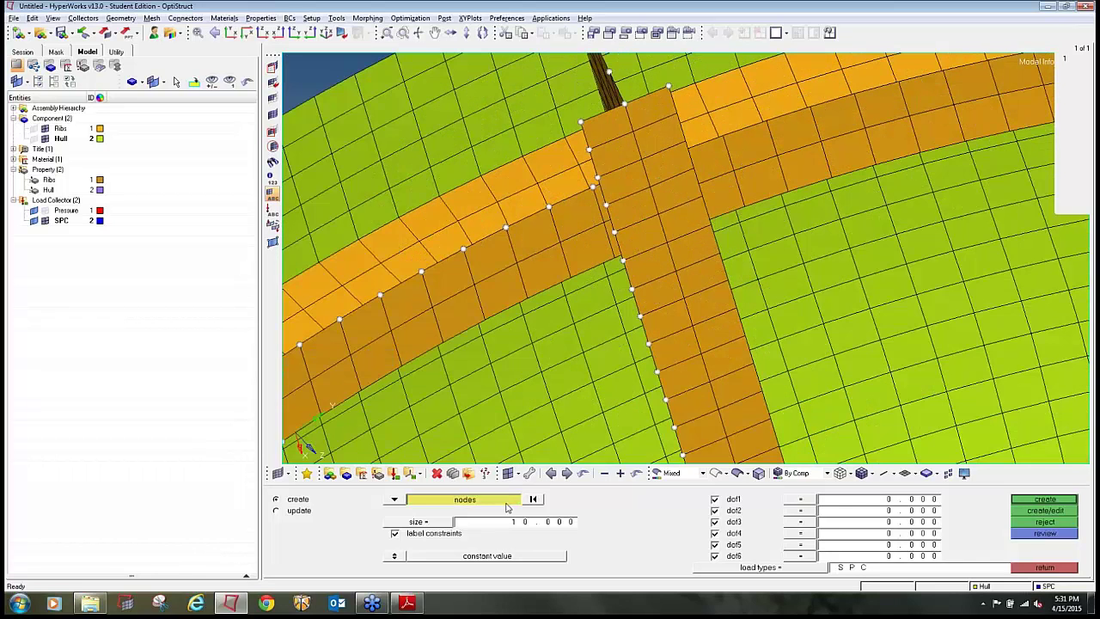
Add the opposite flange edge of the crossing rib to the constraint nodes by path.
{"action": "left_click", "coordinate": [464, 498]}
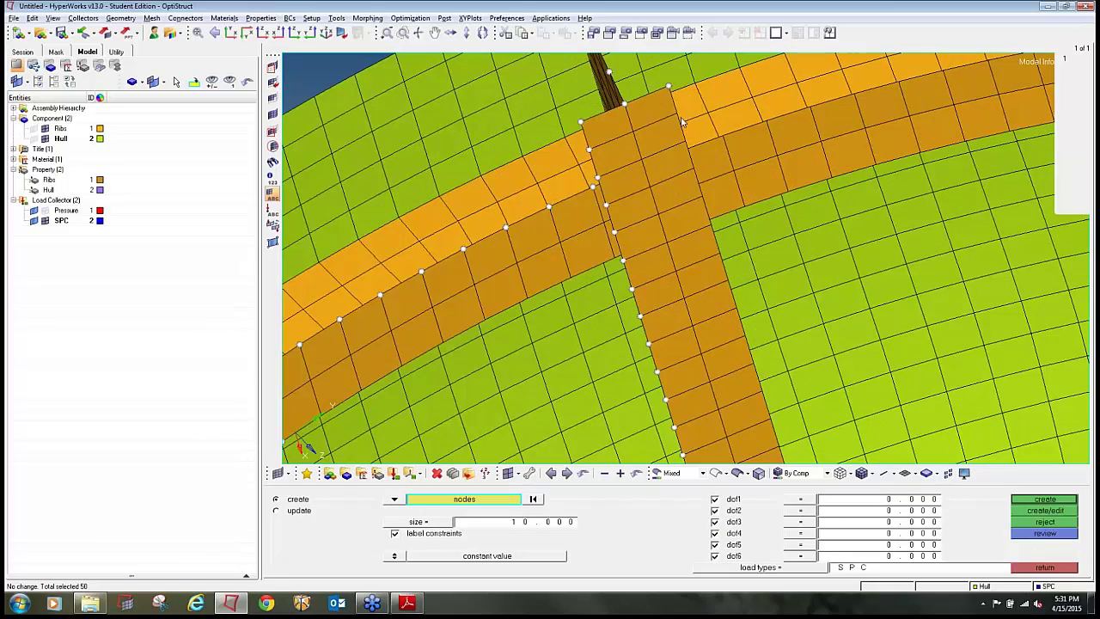
{"action": "scroll", "coordinate": [674, 119], "scroll_direction": "down", "scroll_amount": 10}
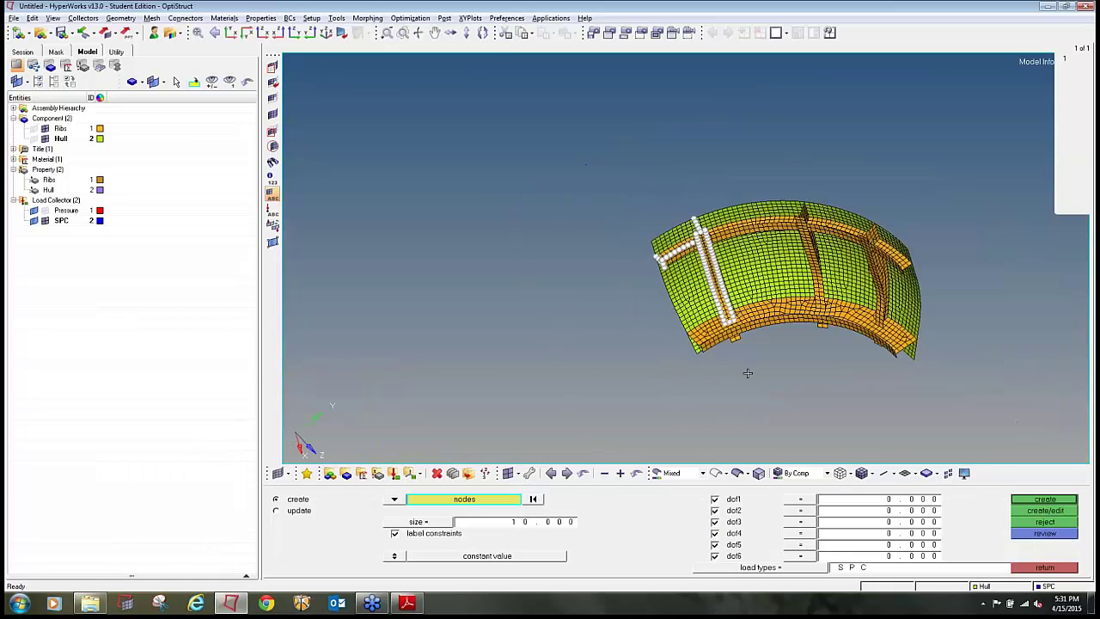
{"action": "scroll", "coordinate": [740, 394], "scroll_direction": "up", "scroll_amount": 8}
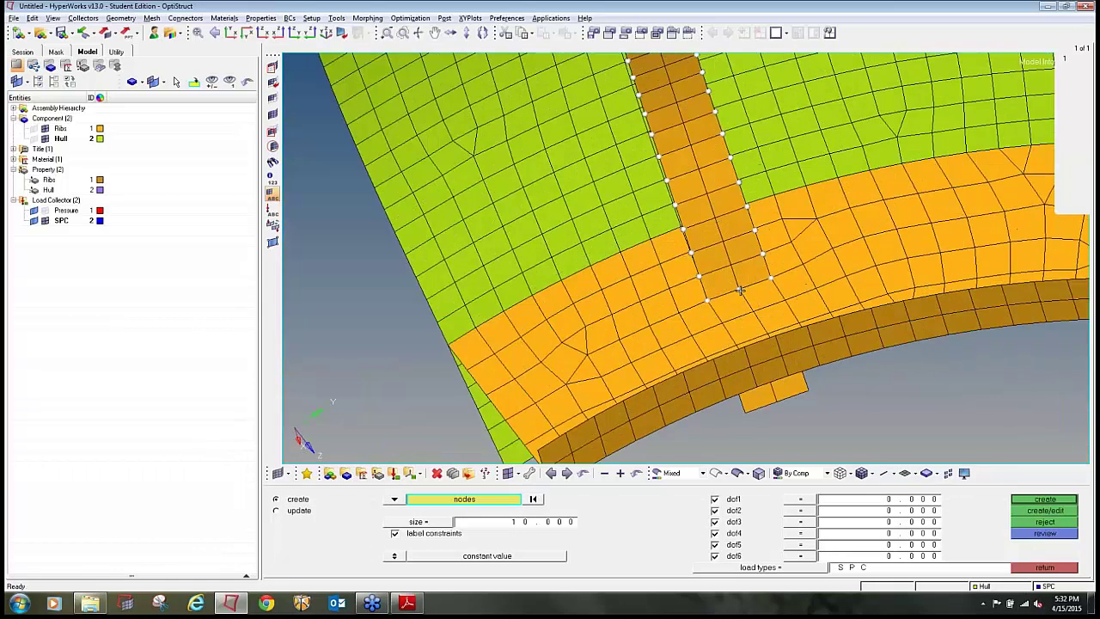
{"action": "scroll", "coordinate": [797, 431], "scroll_direction": "down", "scroll_amount": 8}
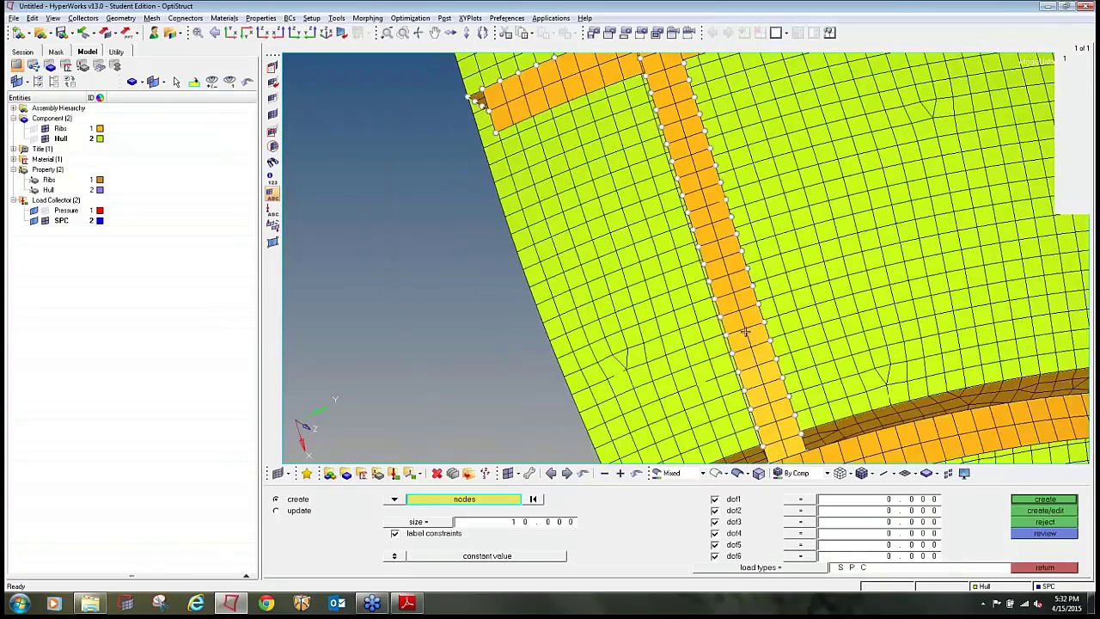
Add the nodes along the inner flange edge of the short rib segment, up to the crossing rib.
{"action": "scroll", "coordinate": [727, 235], "scroll_direction": "up", "scroll_amount": 6}
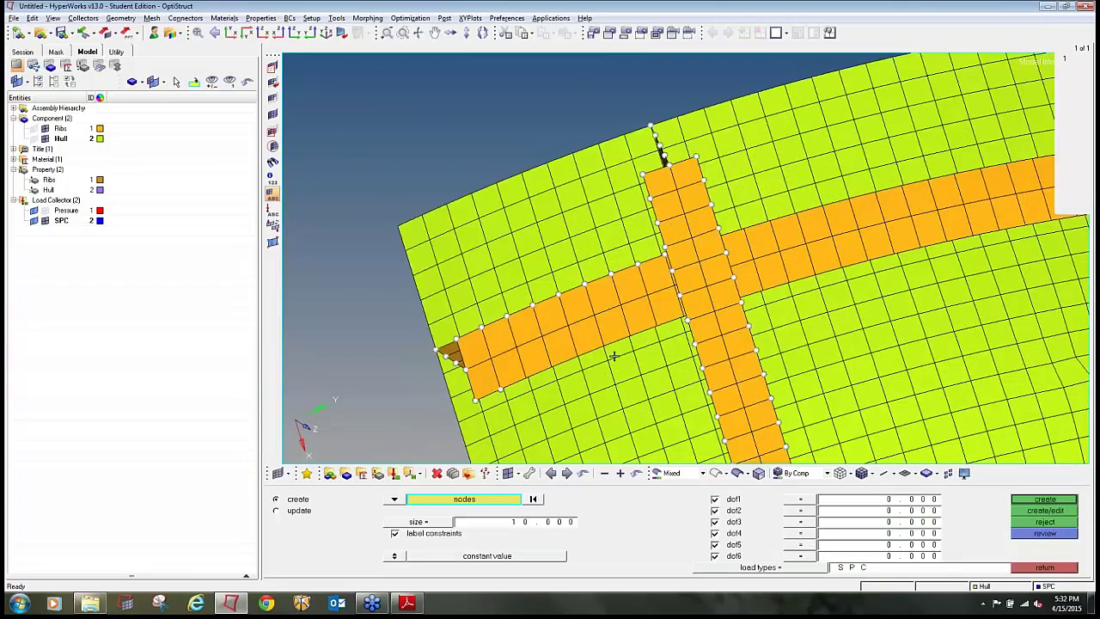
{"action": "left_click_drag", "start_coordinate": [645, 332], "coordinate": [570, 202], "text": "ctrl"}
{"action": "scroll", "coordinate": [991, 194], "scroll_direction": "up", "scroll_amount": 3}
{"action": "scroll", "coordinate": [571, 202], "scroll_direction": "up", "scroll_amount": 2}
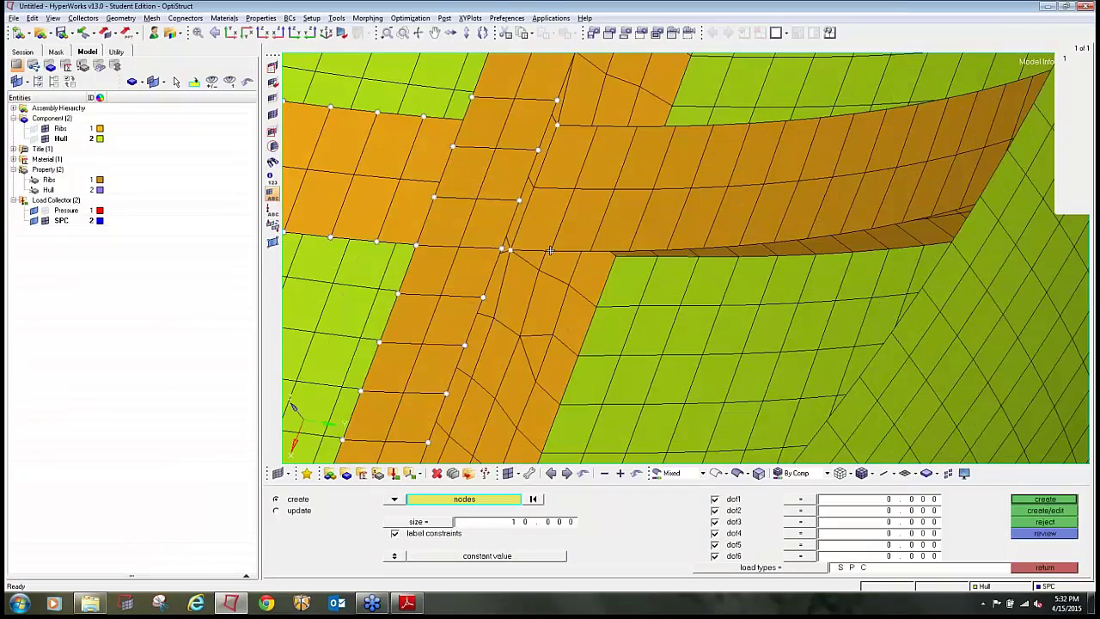
Add both flange edges of the long curved rib, past each crossing rib and around its far end, to the constraint nodes.
{"action": "scroll", "coordinate": [604, 248], "scroll_direction": "down", "scroll_amount": 3}
{"action": "left_click_drag", "start_coordinate": [430, 301], "coordinate": [892, 242], "text": "ctrl"}
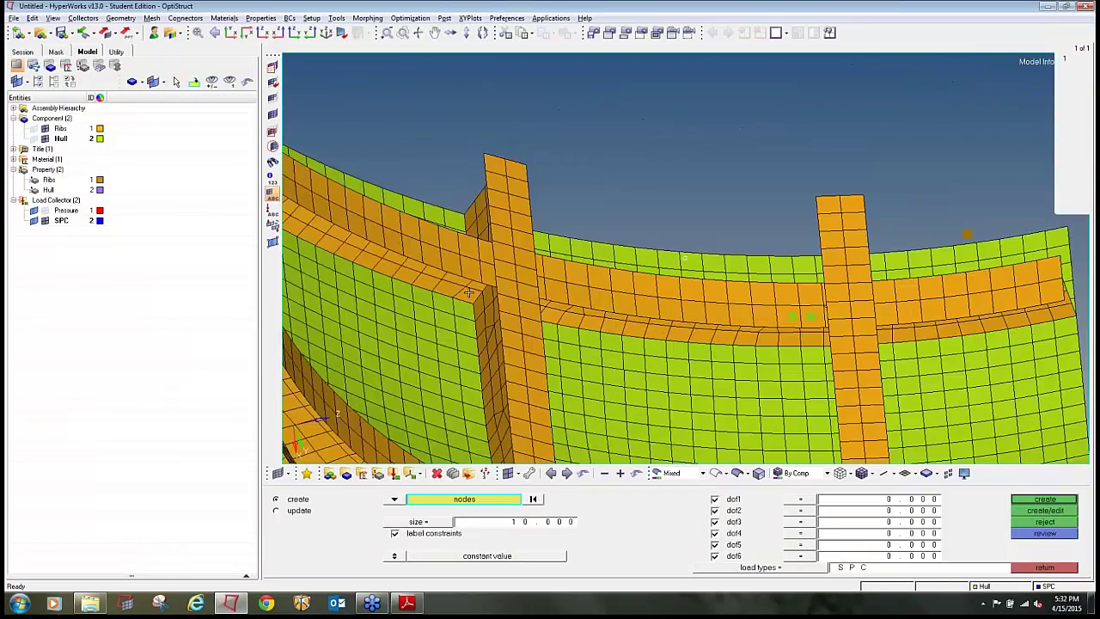
{"action": "left_click_drag", "start_coordinate": [471, 294], "coordinate": [678, 294], "text": "ctrl"}
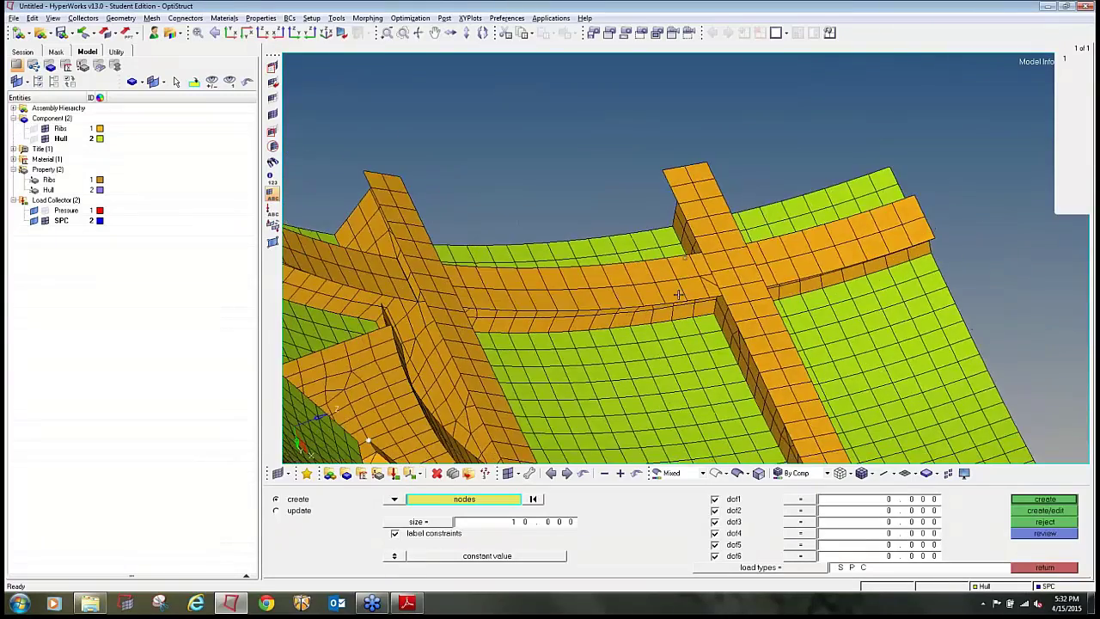
{"action": "left_click", "coordinate": [671, 301]}
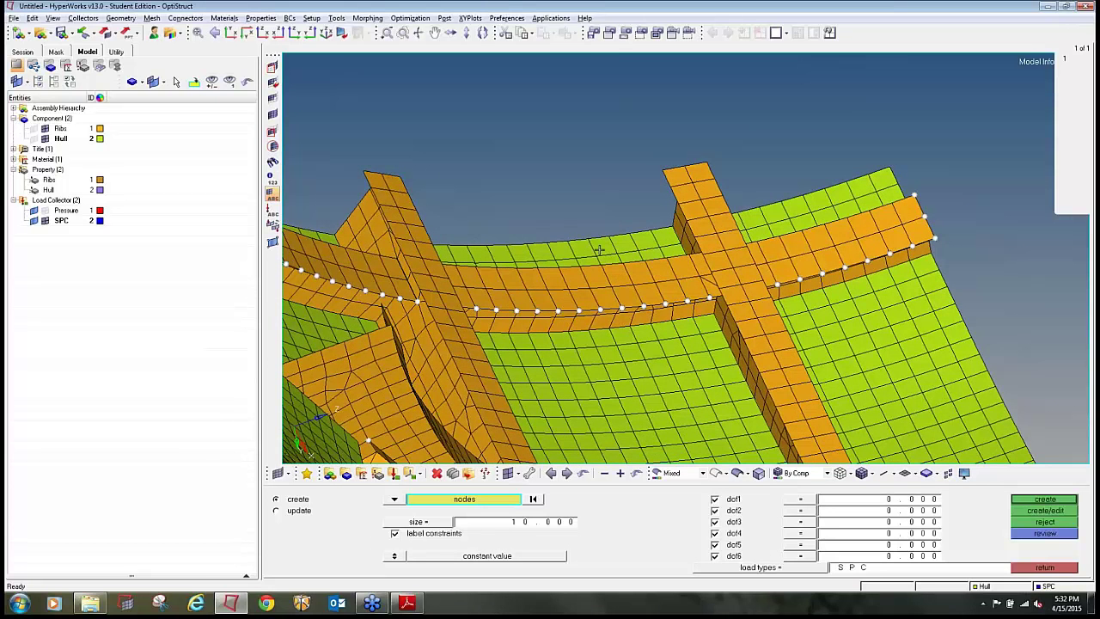
{"action": "scroll", "coordinate": [519, 267], "scroll_direction": "down", "scroll_amount": 3}
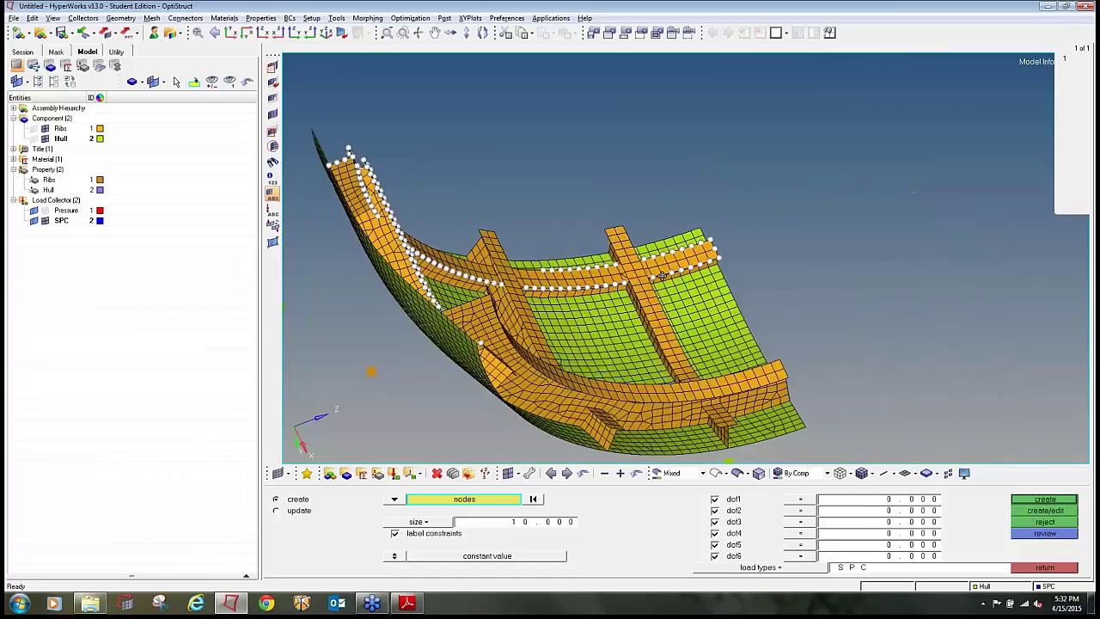
{"action": "left_click_drag", "start_coordinate": [519, 268], "coordinate": [733, 234], "text": "ctrl"}
{"action": "scroll", "coordinate": [734, 235], "scroll_direction": "up", "scroll_amount": 2}
{"action": "scroll", "coordinate": [734, 235], "scroll_direction": "up", "scroll_amount": 4}
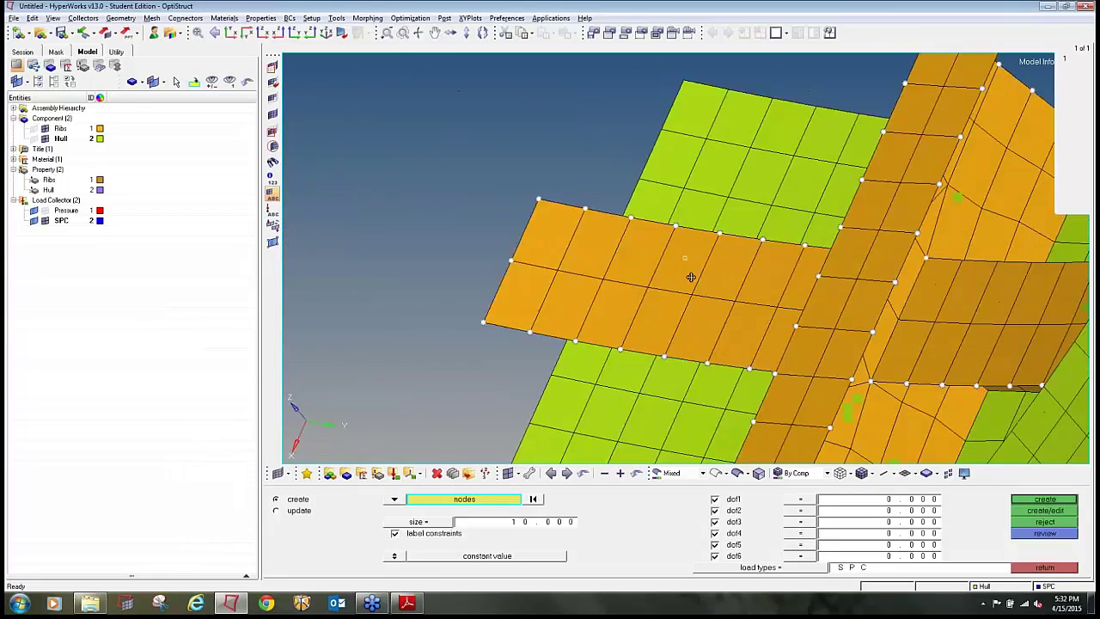
{"action": "scroll", "coordinate": [928, 267], "scroll_direction": "down", "scroll_amount": 5}
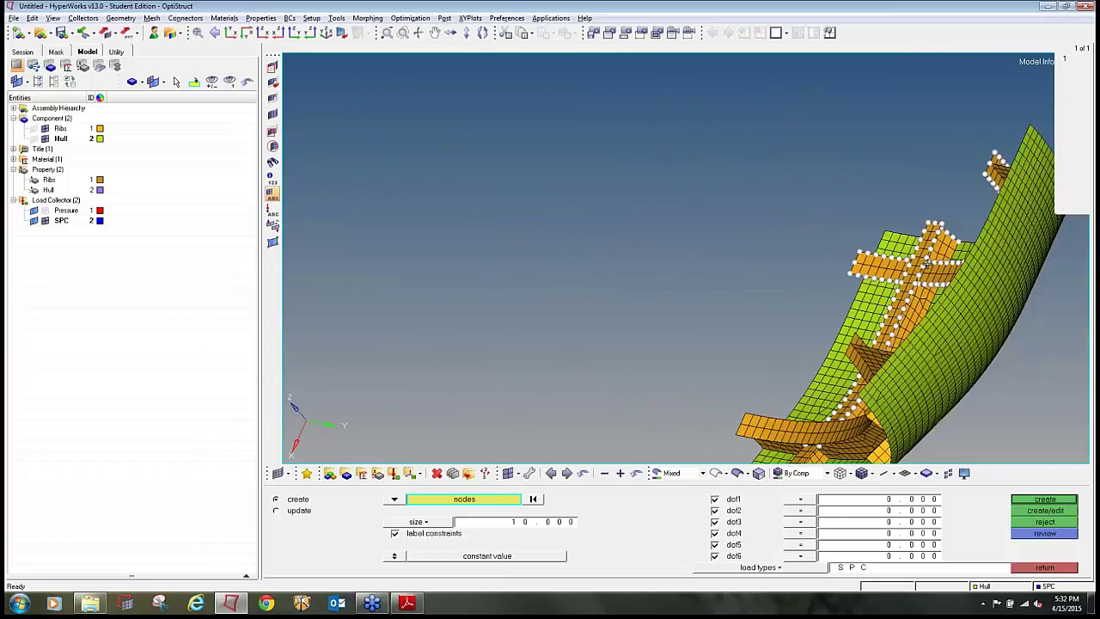
{"action": "left_click_drag", "start_coordinate": [928, 267], "coordinate": [770, 313], "text": "ctrl"}
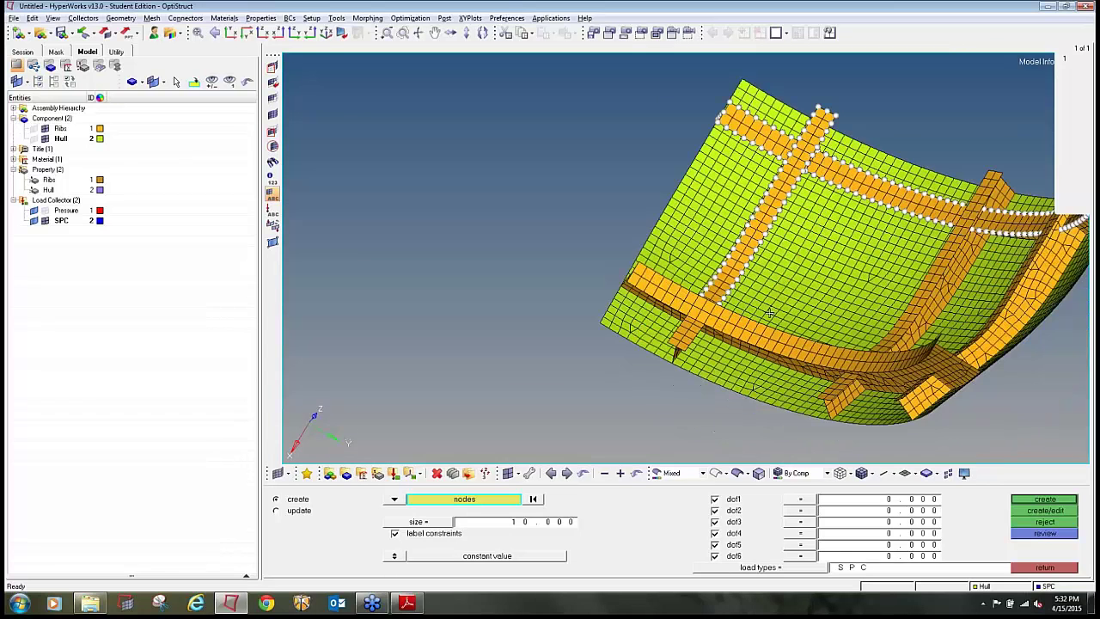
Add the edge nodes of the other long curved rib and its protruding stub to the constraint selection.
{"action": "left_click", "coordinate": [516, 500]}
{"action": "scroll", "coordinate": [630, 254], "scroll_direction": "up", "scroll_amount": 6}
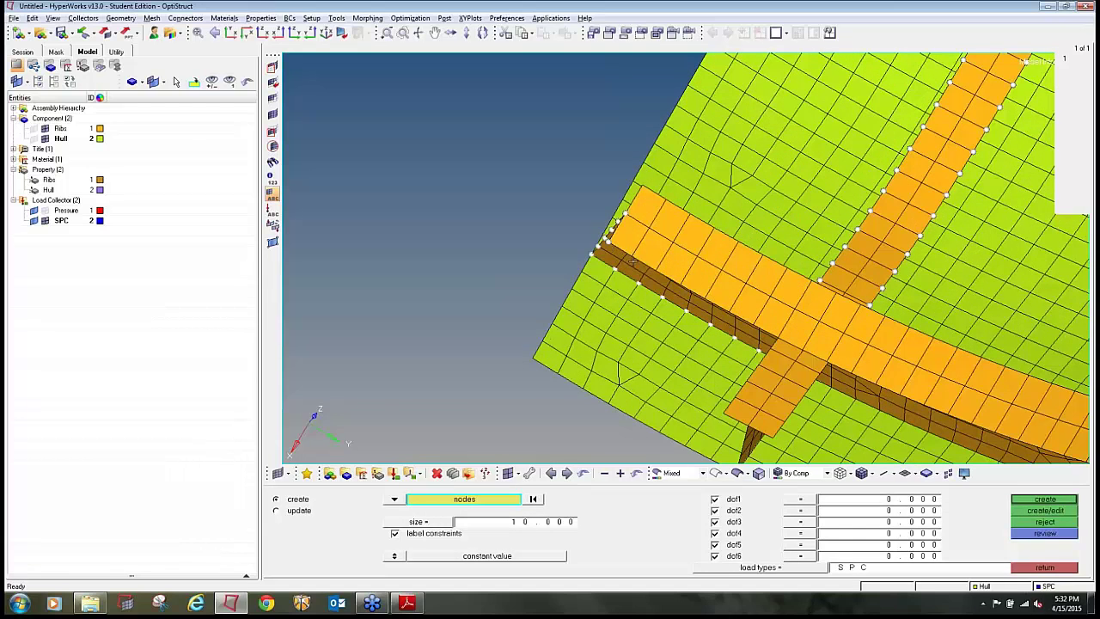
{"action": "scroll", "coordinate": [631, 264], "scroll_direction": "down", "scroll_amount": 8}
{"action": "left_click_drag", "start_coordinate": [688, 309], "coordinate": [786, 311], "text": "ctrl"}
{"action": "left_click_drag", "start_coordinate": [756, 396], "coordinate": [750, 344], "text": "ctrl"}
{"action": "scroll", "coordinate": [726, 344], "scroll_direction": "up", "scroll_amount": 5}
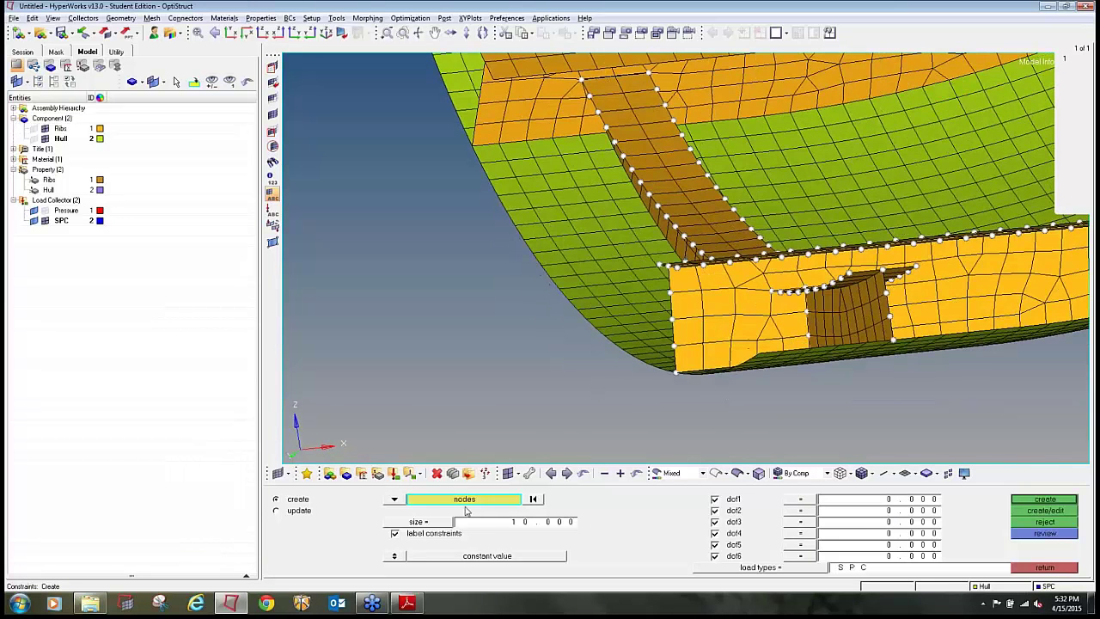
Clear the constraint node selection and hide the Hull elements so only the Ribs mesh is displayed.
{"action": "left_click", "coordinate": [533, 500]}
{"action": "scroll", "coordinate": [526, 235], "scroll_direction": "down", "scroll_amount": 5}
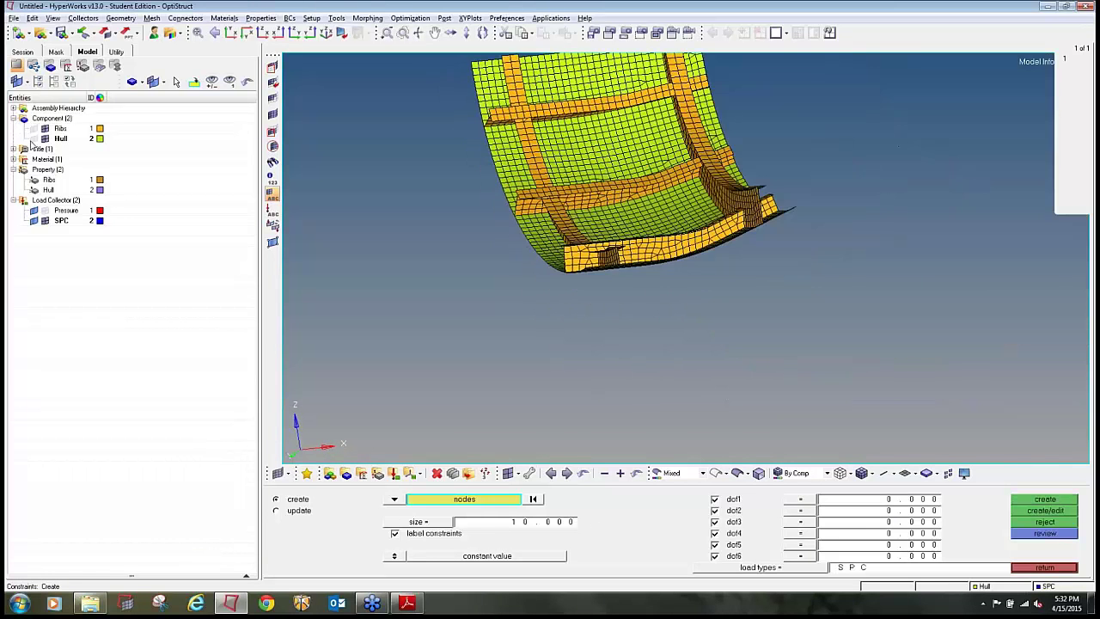
{"action": "left_click", "coordinate": [45, 128]}
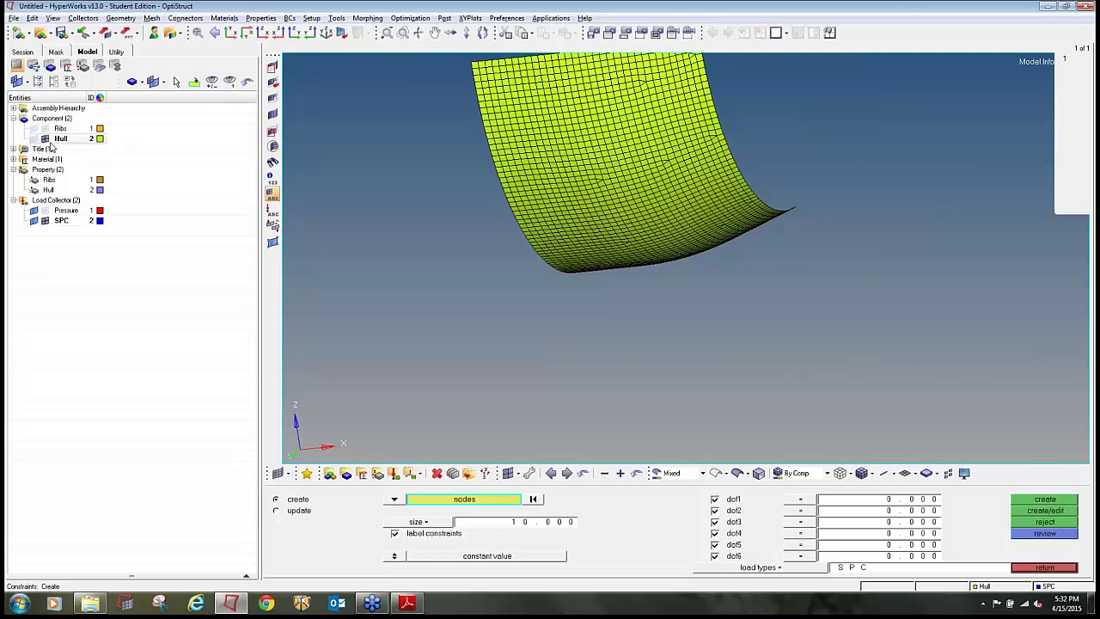
{"action": "left_click", "coordinate": [45, 138]}
{"action": "left_click", "coordinate": [45, 128]}
{"action": "left_click_drag", "start_coordinate": [882, 211], "coordinate": [542, 185], "text": "ctrl"}
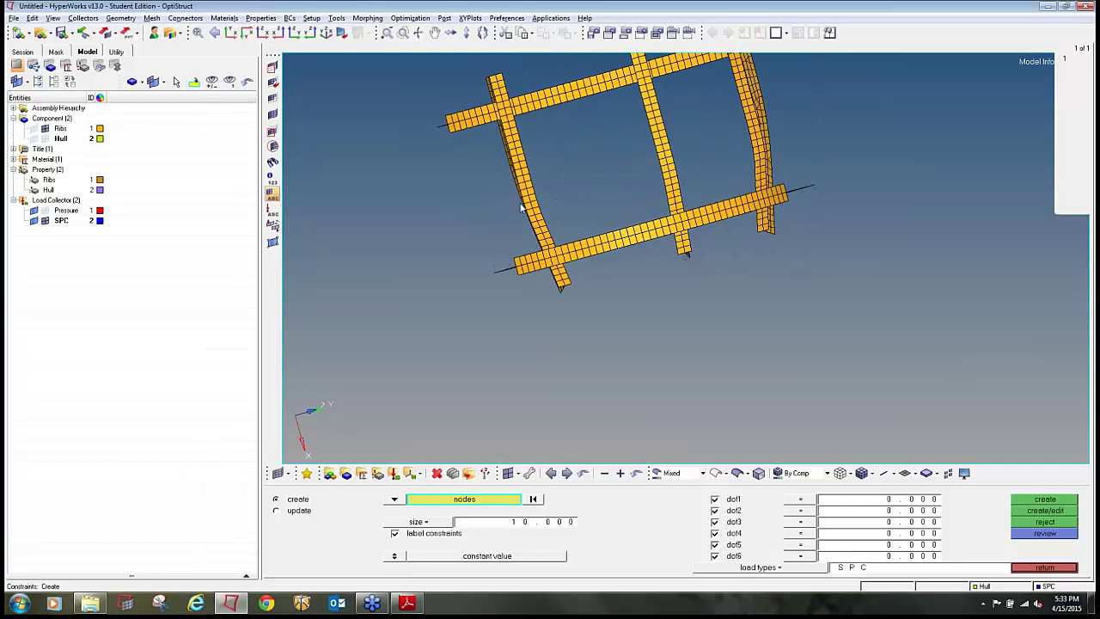
Select the rib nodes by face and create SPC constraints on them with dof1 to dof6 fixed at 0.000.
{"action": "left_click", "coordinate": [506, 499]}
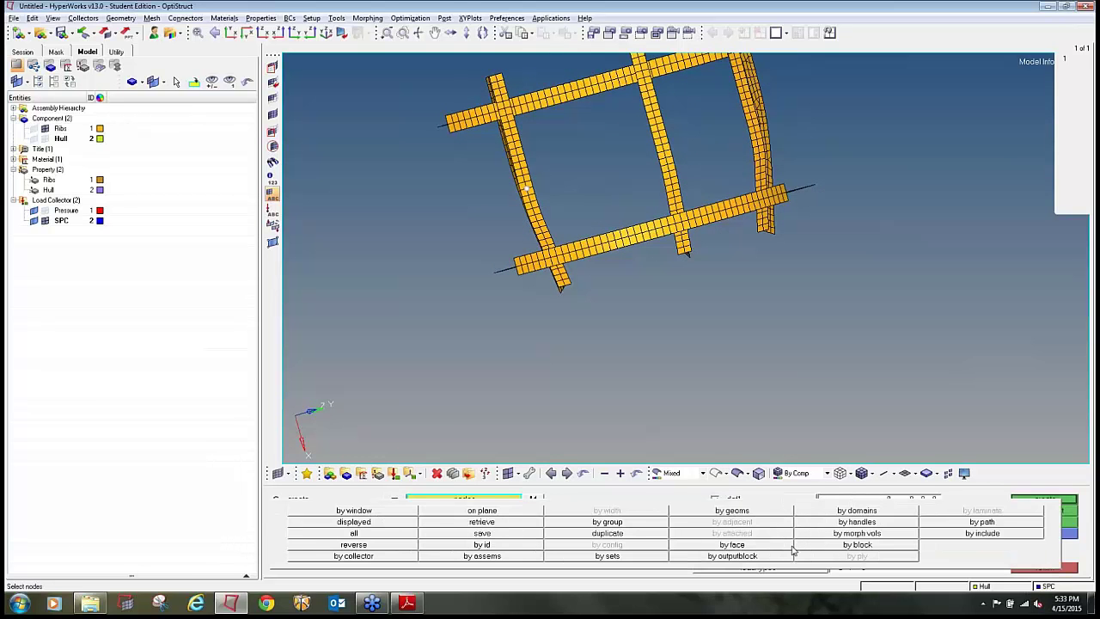
{"action": "left_click", "coordinate": [731, 544]}
{"action": "mouse_move", "coordinate": [554, 213]}
{"action": "left_mouse_down", "text": "ctrl"}
{"action": "mouse_move", "coordinate": [644, 275]}
{"action": "mouse_move", "coordinate": [734, 307]}
{"action": "mouse_move", "coordinate": [730, 351]}
{"action": "mouse_move", "coordinate": [679, 348]}
{"action": "mouse_move", "coordinate": [636, 299]}
{"action": "left_mouse_up", "text": "ctrl"}
{"action": "mouse_move", "coordinate": [469, 115]}
{"action": "left_mouse_down", "text": "shift"}
{"action": "mouse_move", "coordinate": [570, 172]}
{"action": "mouse_move", "coordinate": [871, 241]}
{"action": "left_mouse_up", "text": "shift"}
{"action": "left_click_drag", "start_coordinate": [647, 226], "coordinate": [612, 215], "text": "ctrl"}
{"action": "scroll", "coordinate": [447, 135], "scroll_direction": "up", "scroll_amount": 5}
{"action": "scroll", "coordinate": [448, 135], "scroll_direction": "down", "scroll_amount": 5}
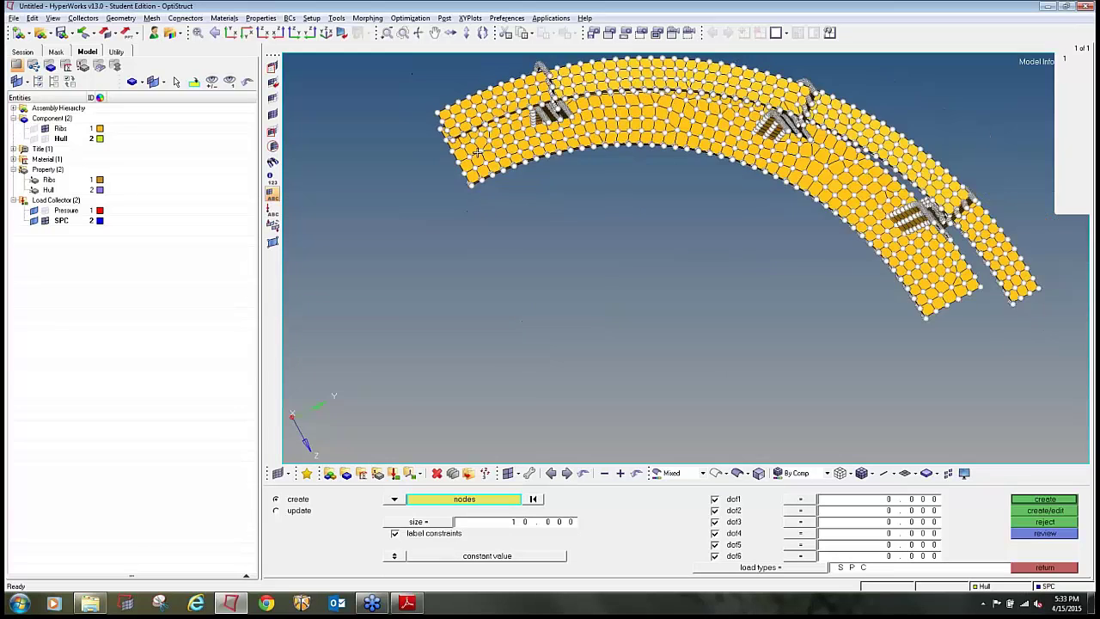
{"action": "left_click_drag", "start_coordinate": [622, 258], "coordinate": [825, 265], "text": "ctrl"}
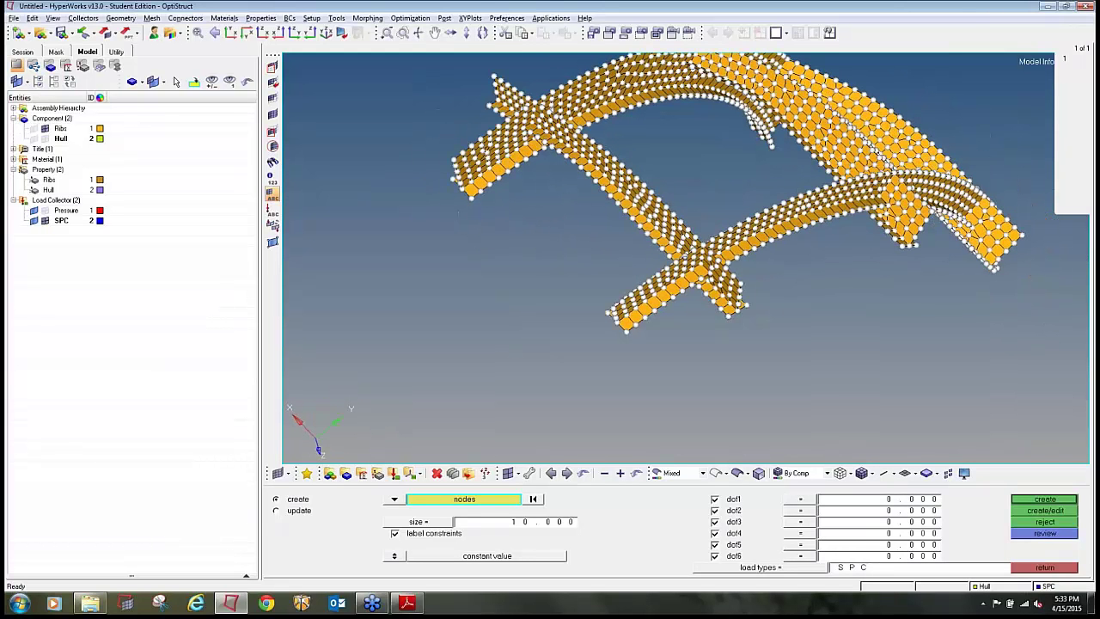
{"action": "left_click_drag", "start_coordinate": [758, 298], "coordinate": [481, 189], "text": "ctrl"}
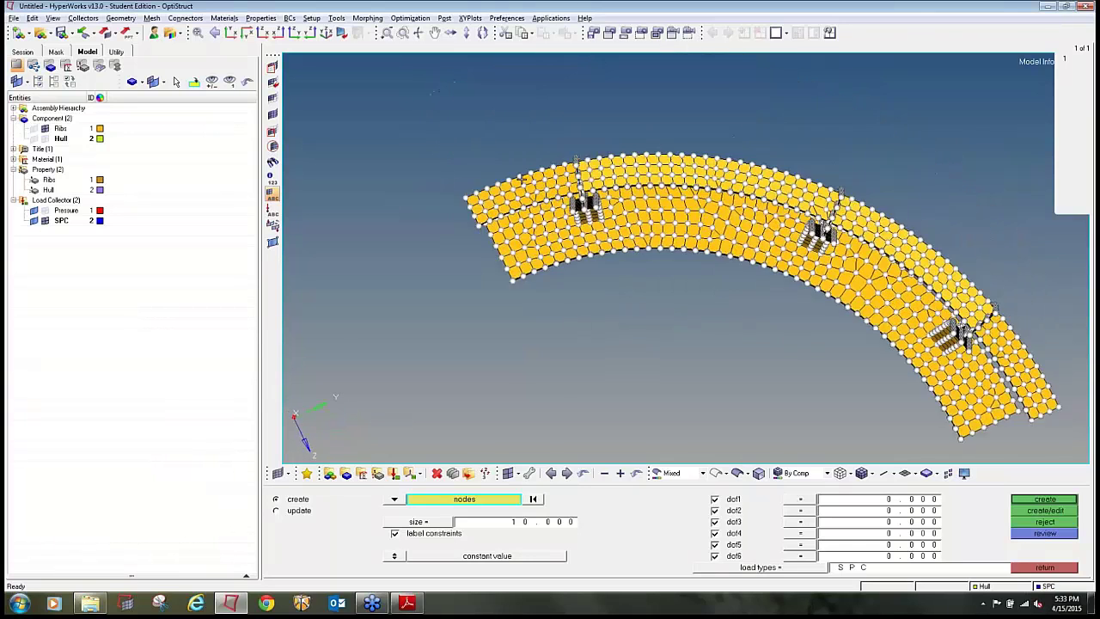
{"action": "scroll", "coordinate": [409, 149], "scroll_direction": "up", "scroll_amount": 5}
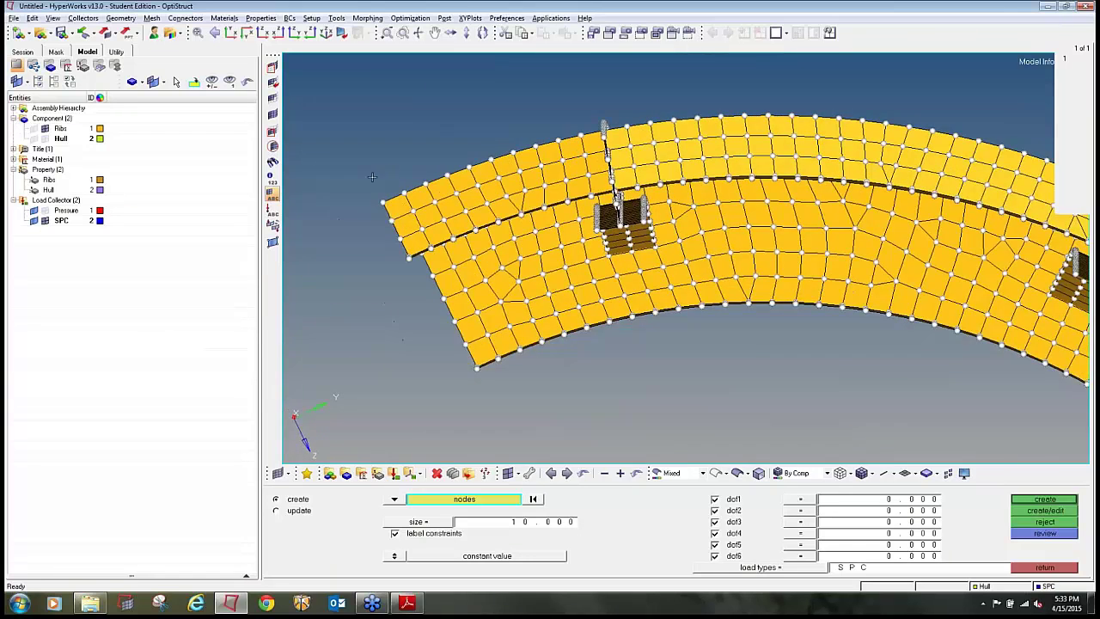
{"action": "left_click", "coordinate": [1045, 499]}
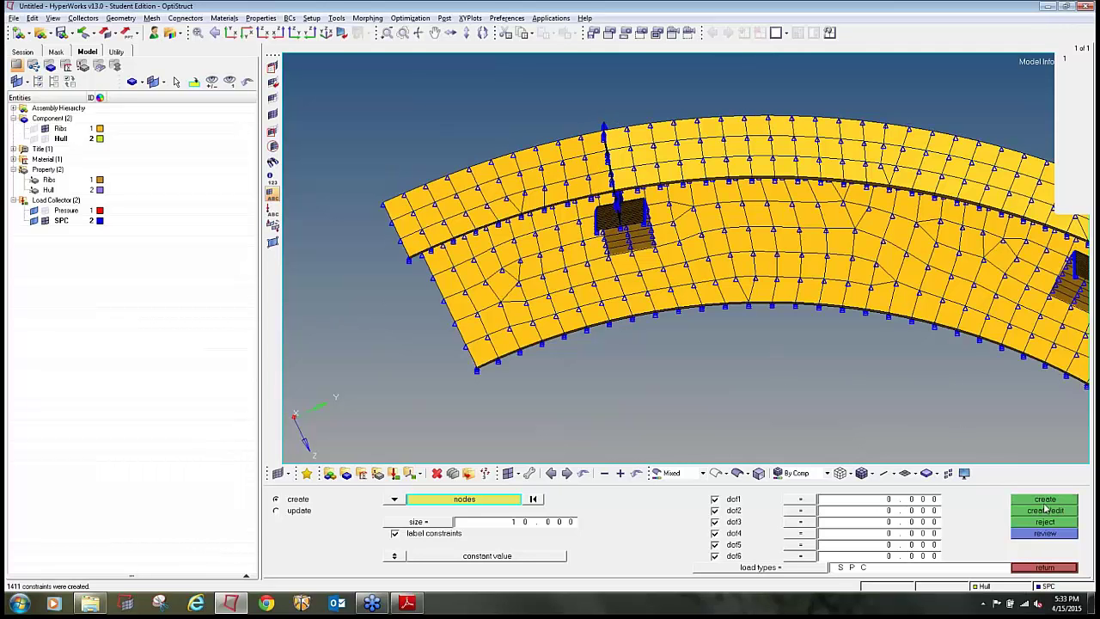
{"action": "left_click", "coordinate": [1044, 568]}
Display the Hull elements together with the constrained Ribs mesh.
{"action": "scroll", "coordinate": [804, 366], "scroll_direction": "down", "scroll_amount": 3}
{"action": "left_click_drag", "start_coordinate": [804, 366], "coordinate": [852, 366], "text": "ctrl"}
{"action": "scroll", "coordinate": [830, 355], "scroll_direction": "down", "scroll_amount": 4, "text": "ctrl"}
{"action": "left_click_drag", "start_coordinate": [803, 337], "coordinate": [800, 338], "text": "ctrl"}
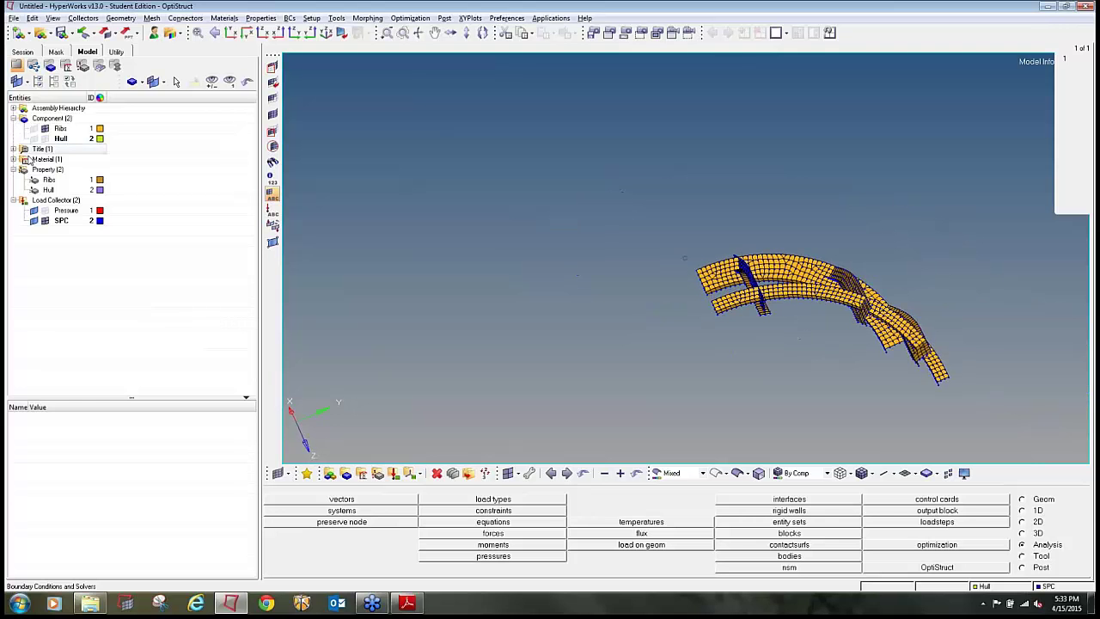
{"action": "left_click", "coordinate": [46, 139]}
{"action": "left_click_drag", "start_coordinate": [952, 437], "coordinate": [792, 324], "text": "ctrl"}
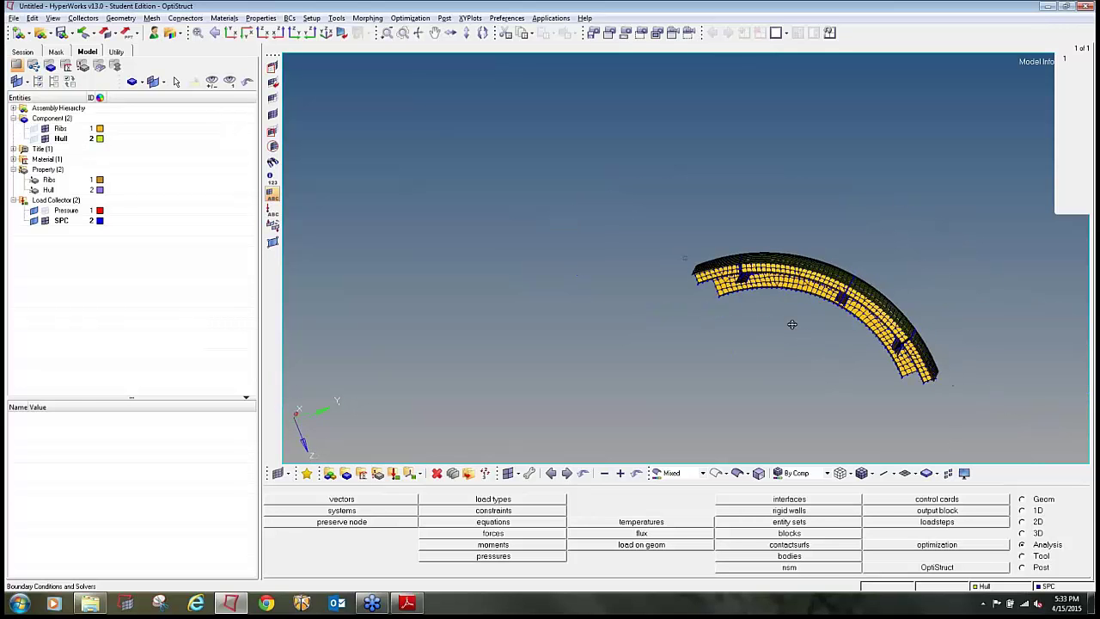
{"action": "right_click_drag", "start_coordinate": [792, 325], "coordinate": [685, 206], "text": "ctrl"}
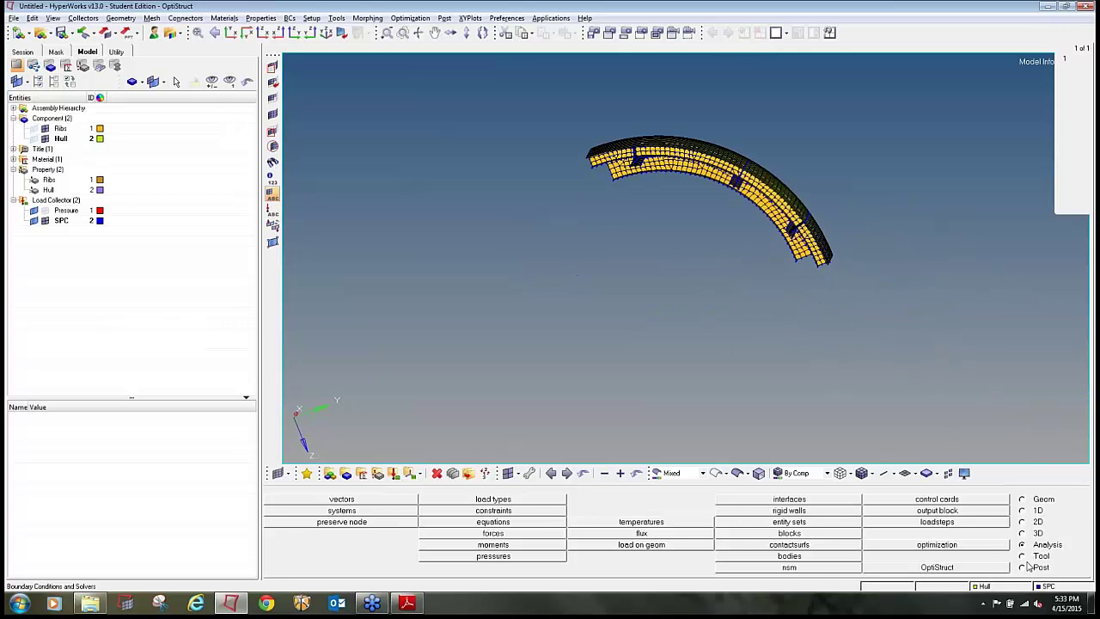
Create a linear static load step named pressure using the SPC collector as SPC and the Pressure collector as LOAD.
{"action": "left_click", "coordinate": [979, 526]}
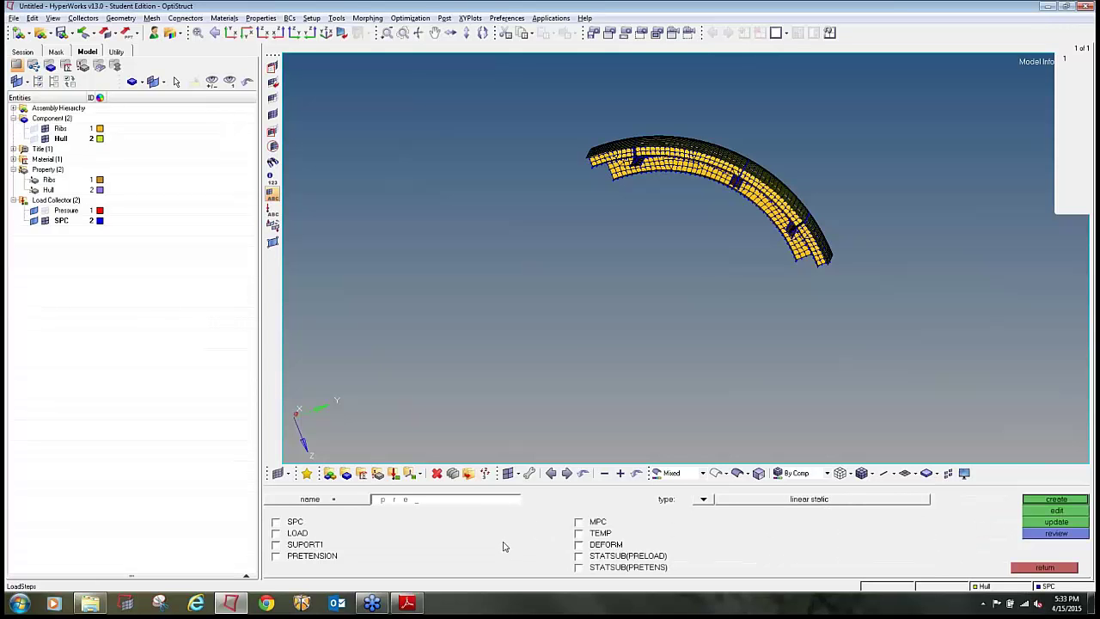
{"action": "left_click", "coordinate": [275, 522]}
{"action": "left_click", "coordinate": [274, 533]}
{"action": "left_click", "coordinate": [412, 521]}
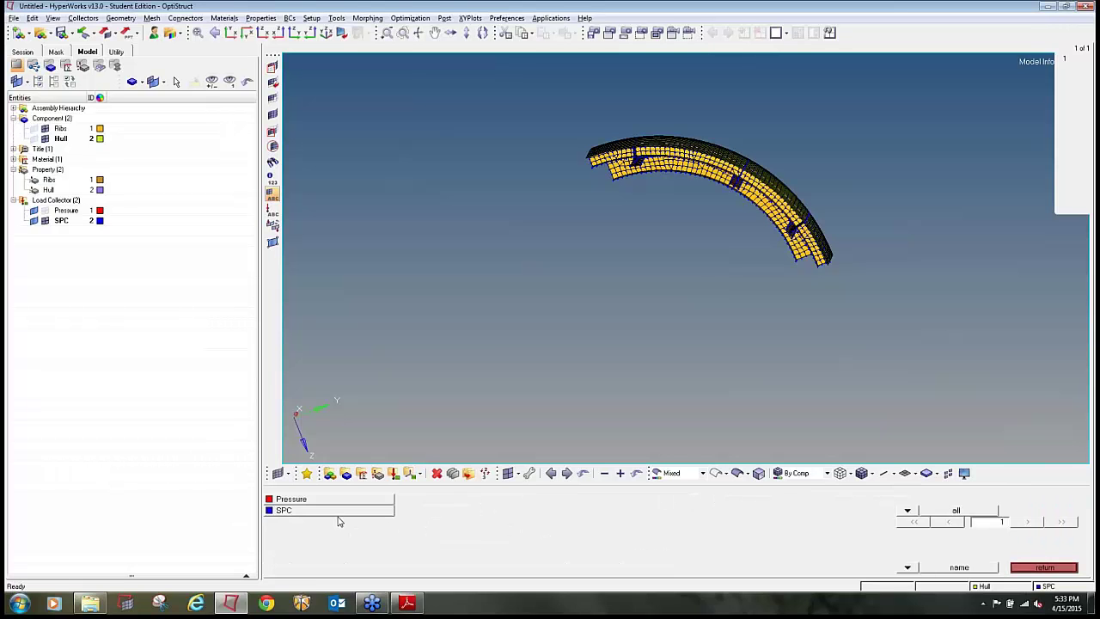
{"action": "left_click", "coordinate": [343, 510]}
{"action": "left_click", "coordinate": [413, 533]}
{"action": "left_click", "coordinate": [358, 502]}
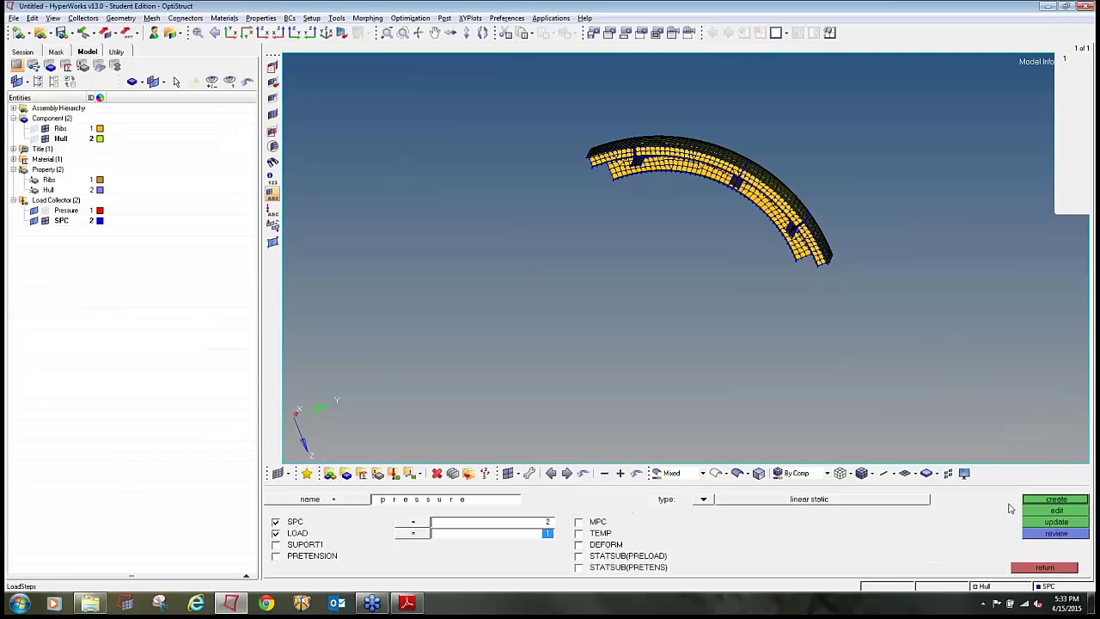
{"action": "left_click", "coordinate": [1038, 500]}
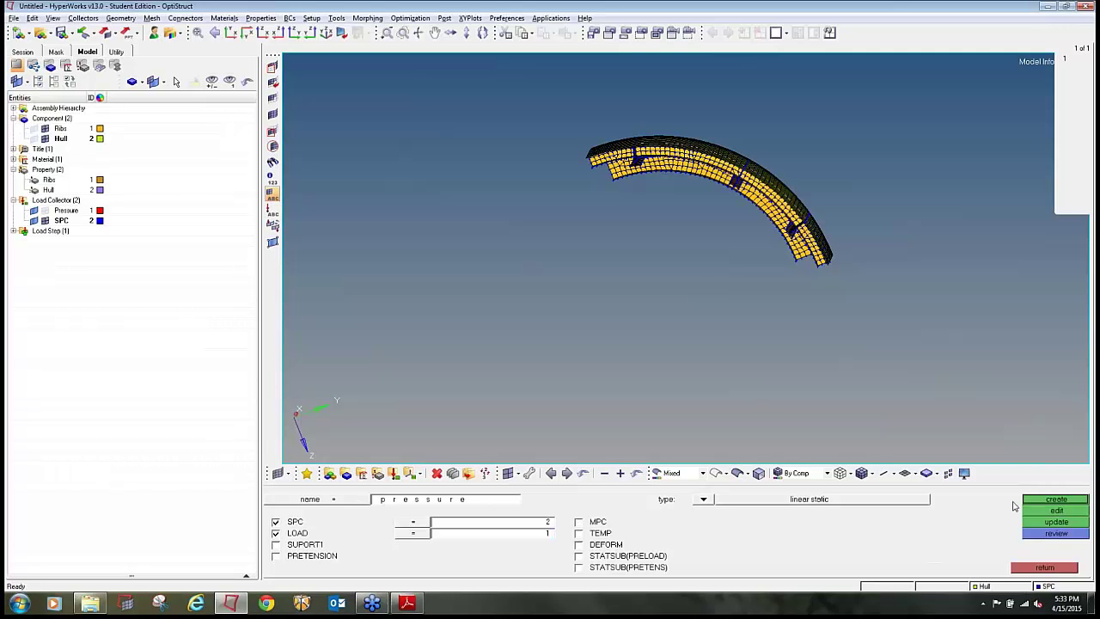
Create a new folder inside PartA and save the model there as part!.hm.
{"action": "left_click", "coordinate": [14, 18]}
{"action": "mouse_move", "coordinate": [35, 80]}
{"action": "left_click", "coordinate": [129, 112]}
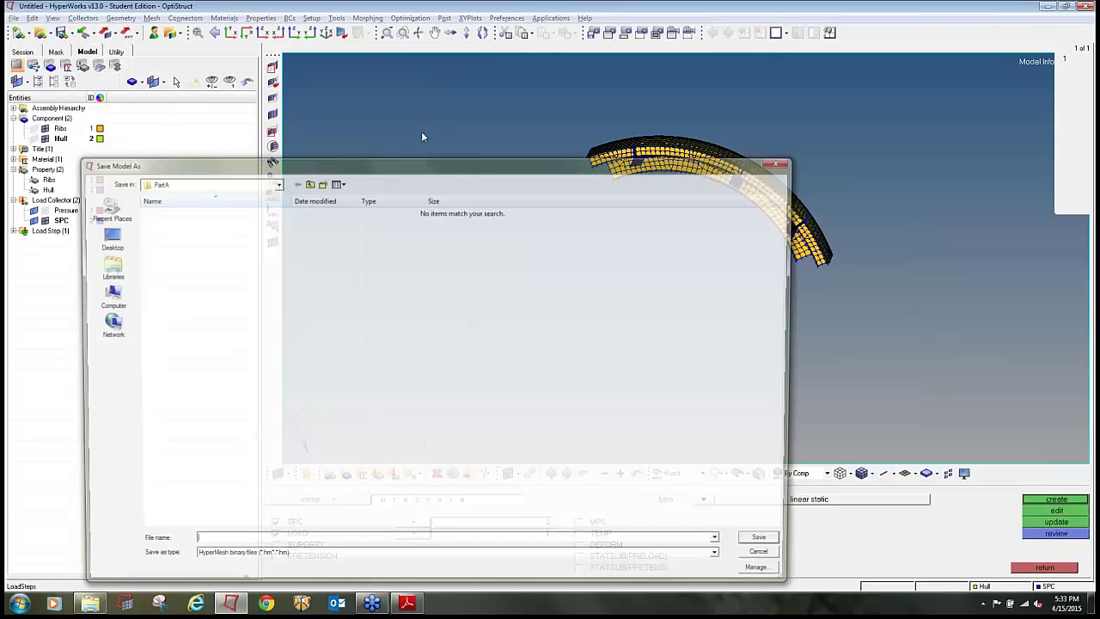
{"action": "left_click", "coordinate": [319, 182]}
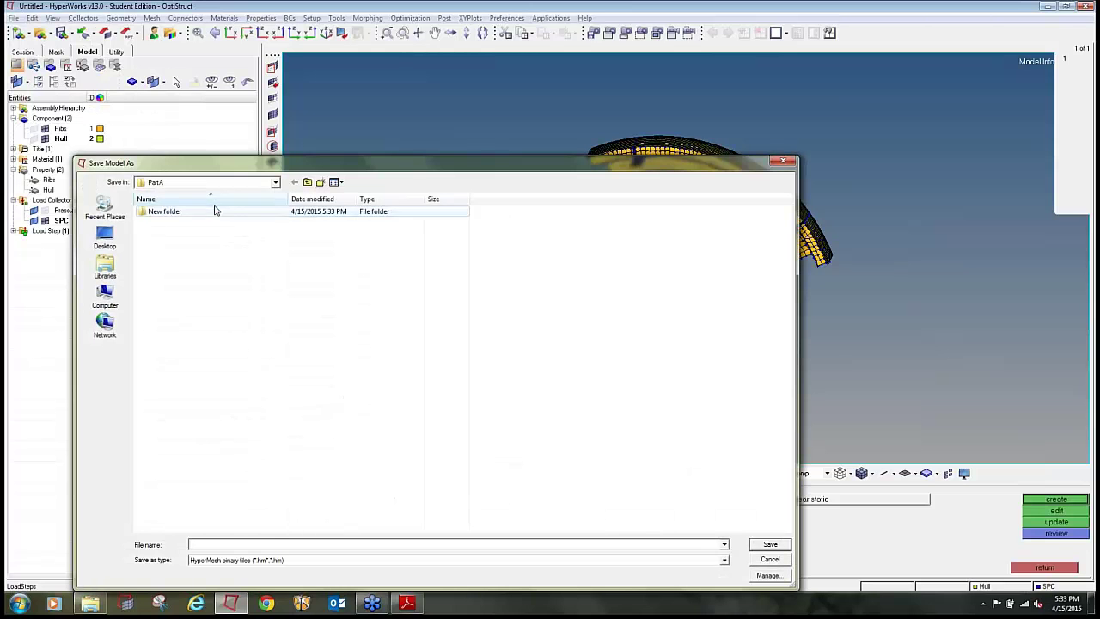
{"action": "double_click", "coordinate": [212, 214]}
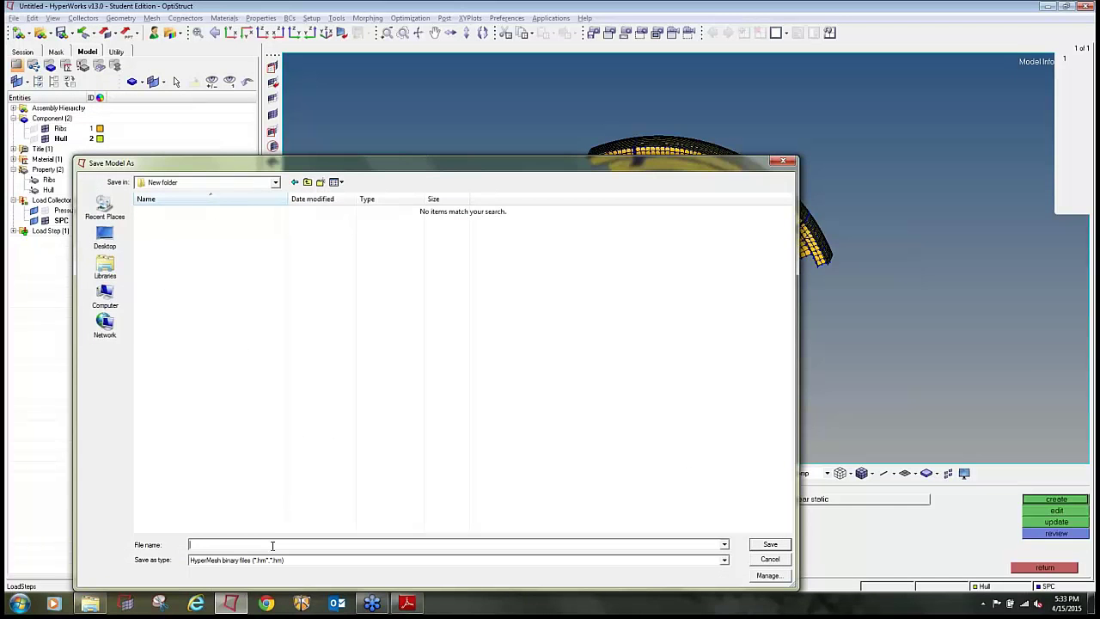
{"action": "key", "text": "Return"}
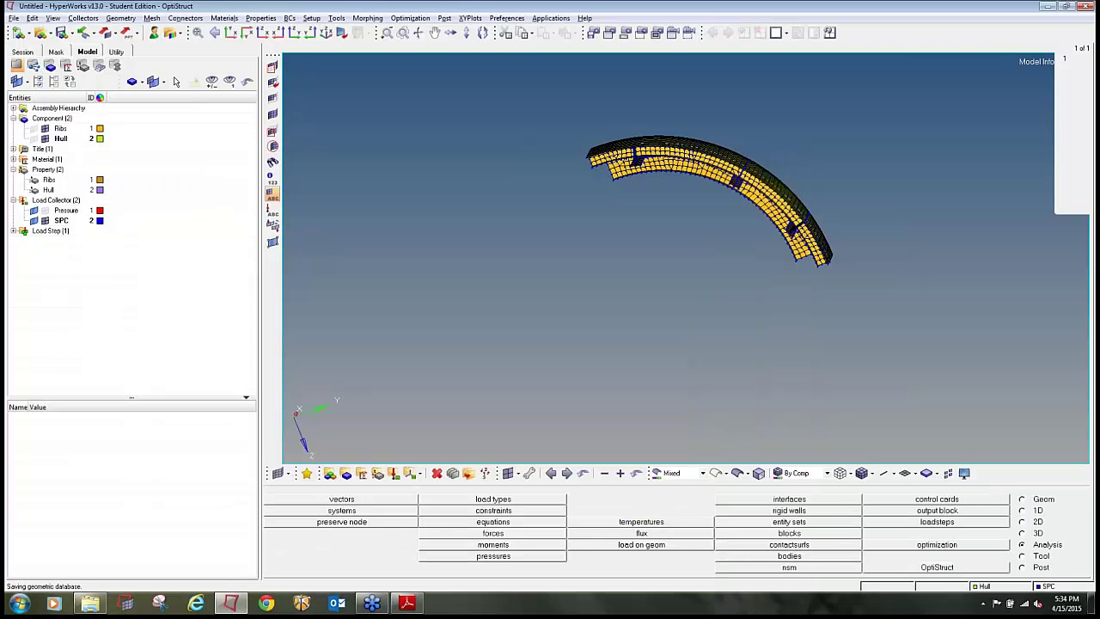
Save another copy of the model in the same folder under the corrected file name partA.hm.
{"action": "left_click", "coordinate": [12, 18]}
{"action": "mouse_move", "coordinate": [46, 84]}
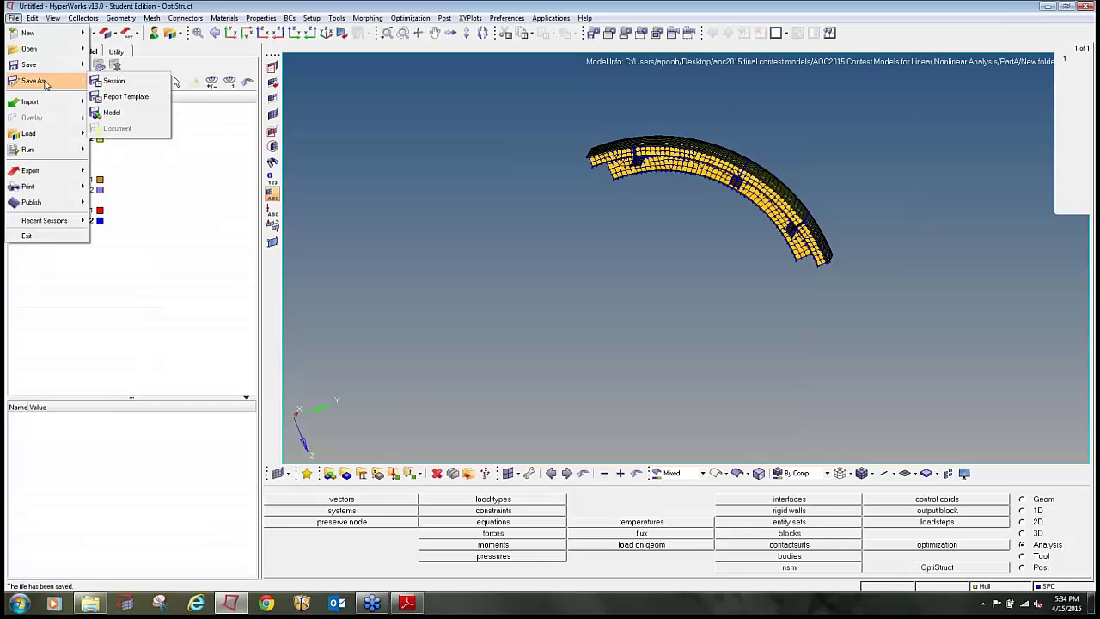
{"action": "left_click", "coordinate": [108, 110]}
{"action": "left_click", "coordinate": [163, 211]}
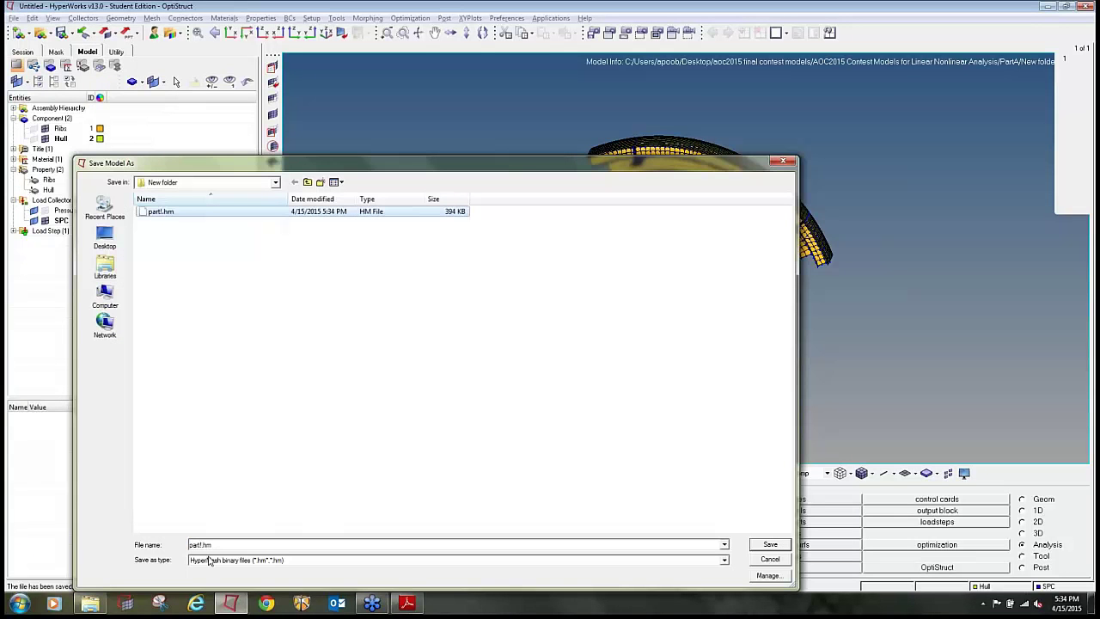
{"action": "left_click", "coordinate": [387, 546]}
{"action": "left_click", "coordinate": [207, 545]}
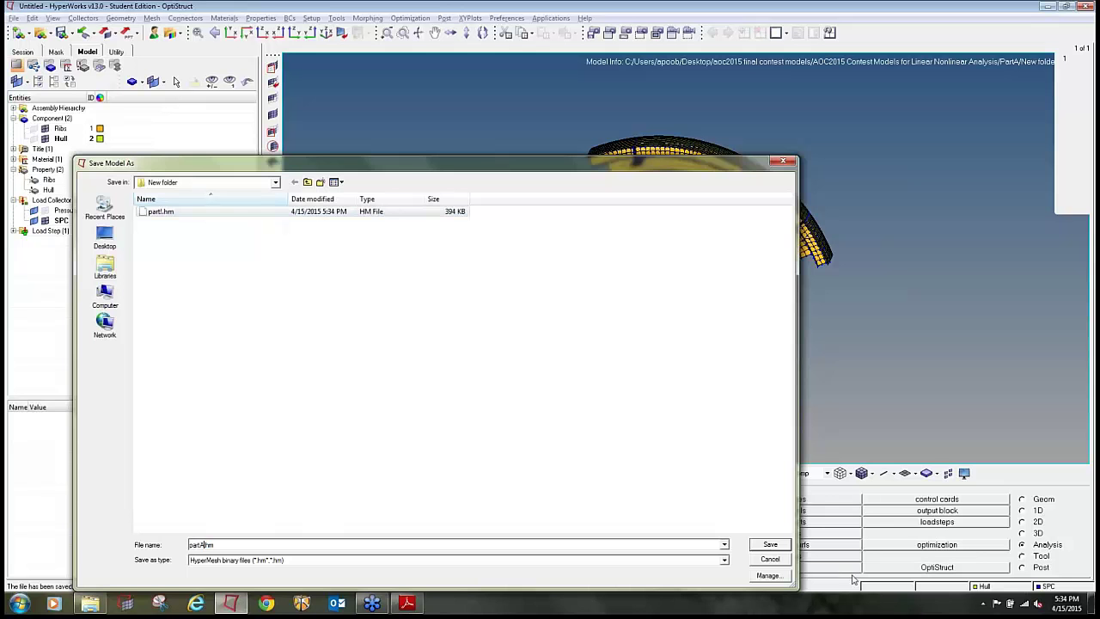
{"action": "left_click", "coordinate": [770, 544]}
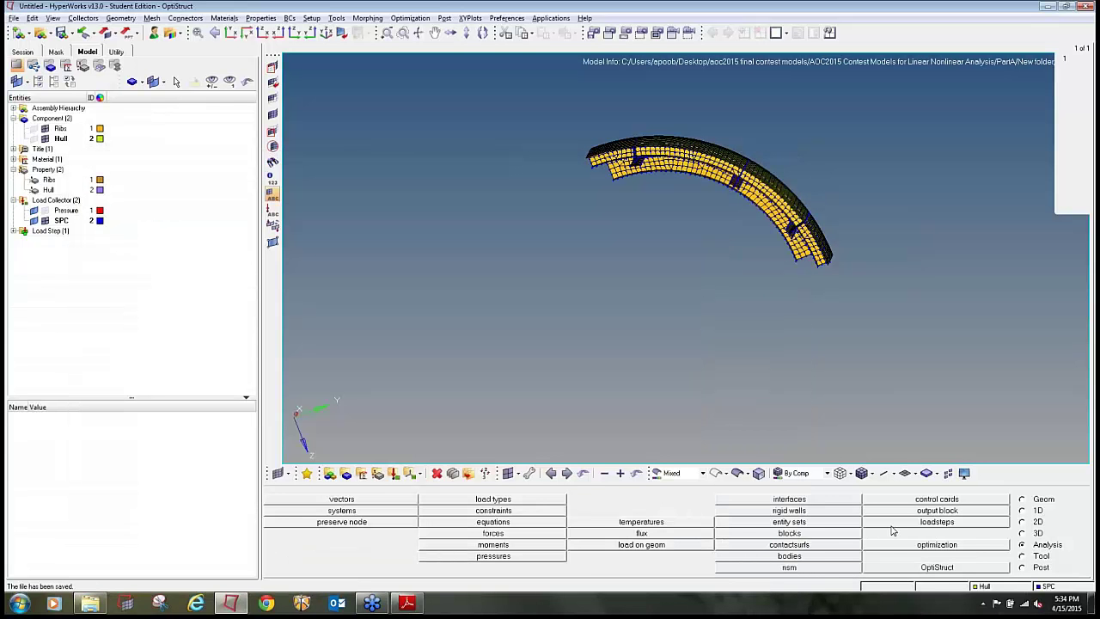
Run OptiStruct on partA.fem with export options set to all and run options set to analysis, and close the solver window.
{"action": "left_click", "coordinate": [986, 569]}
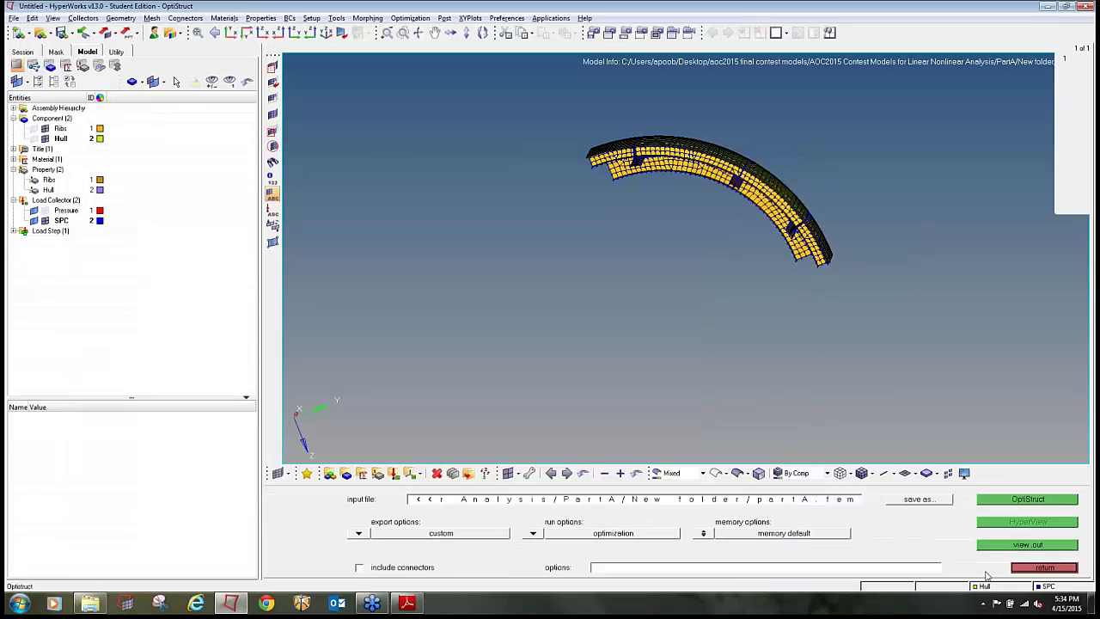
{"action": "left_click", "coordinate": [357, 533]}
{"action": "left_click", "coordinate": [421, 530]}
{"action": "left_click", "coordinate": [531, 535]}
{"action": "left_click", "coordinate": [521, 507]}
{"action": "left_click", "coordinate": [534, 534]}
{"action": "left_click", "coordinate": [521, 517]}
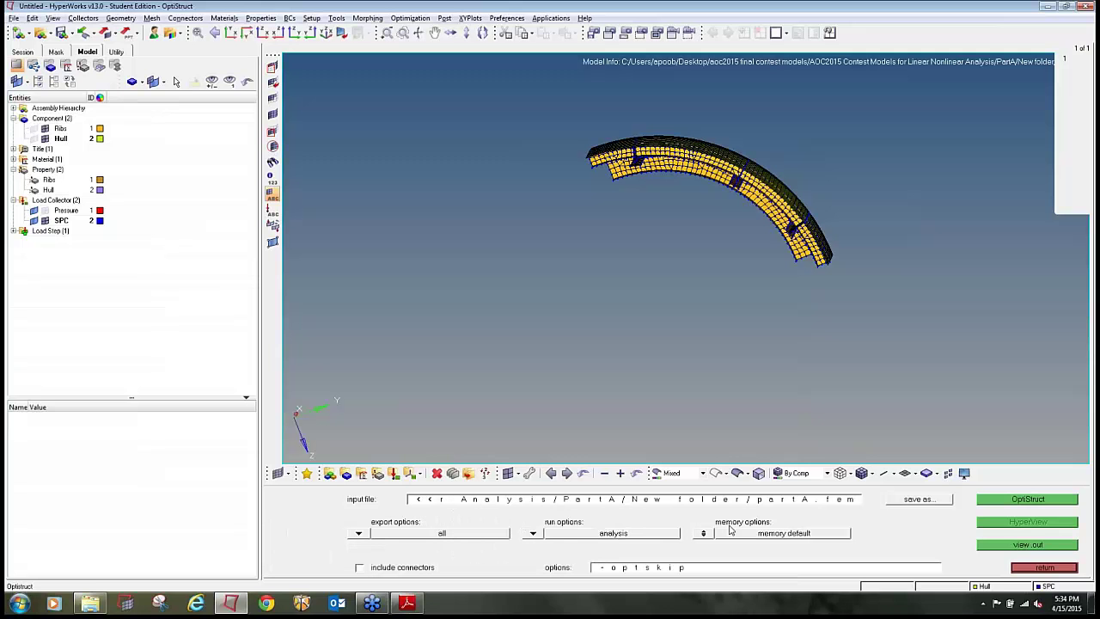
{"action": "left_click", "coordinate": [1059, 502]}
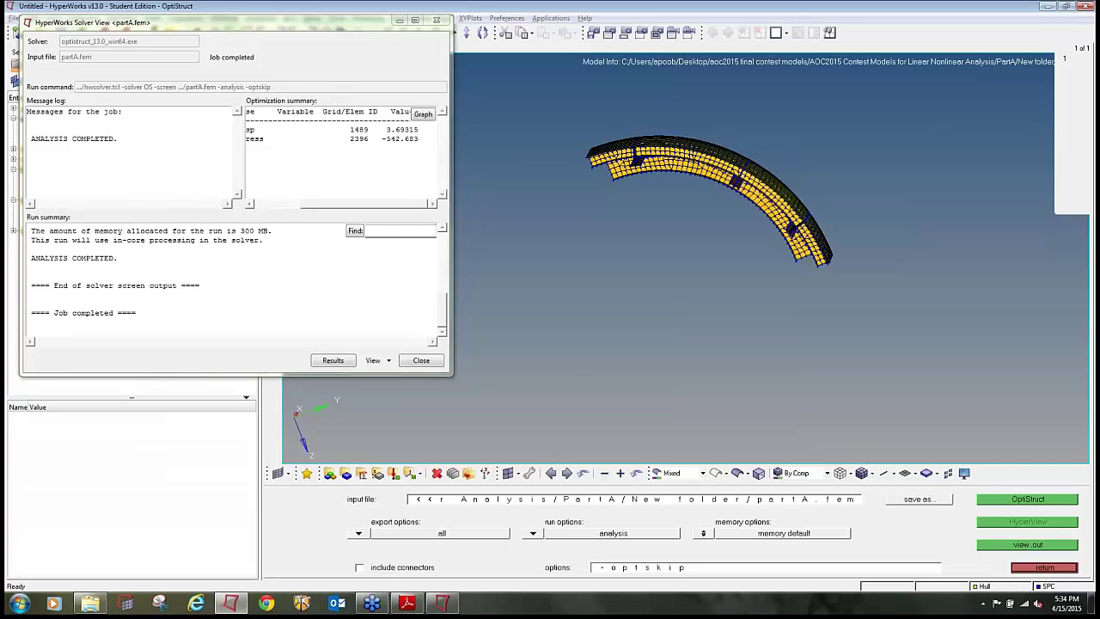
{"action": "left_click", "coordinate": [417, 362]}
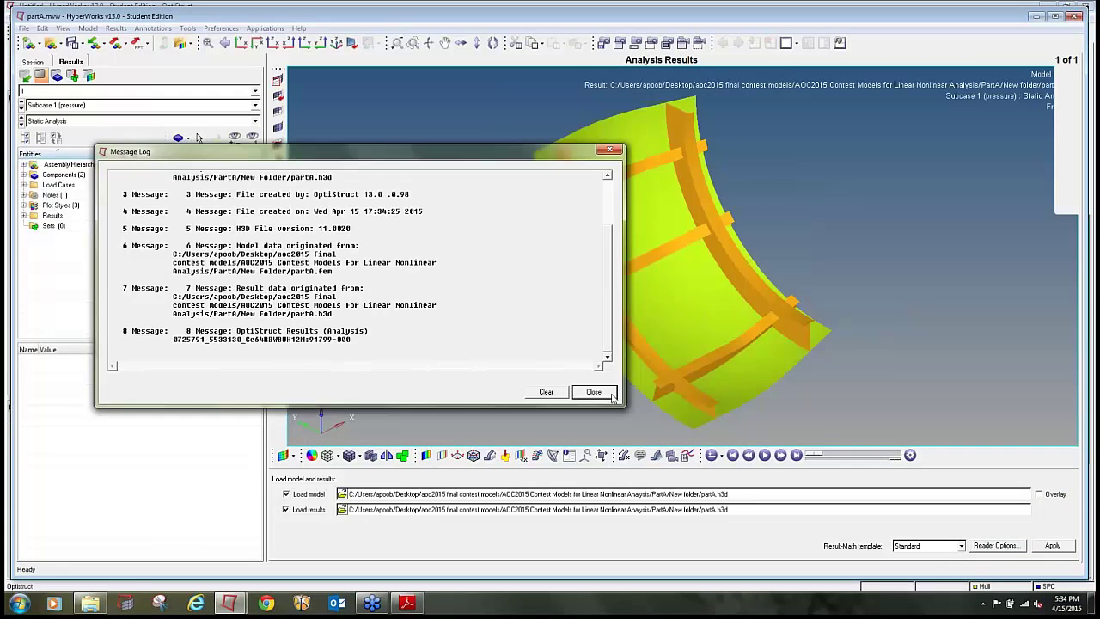
Dismiss the message log in HyperView, contour the displacement magnitude on the model and maximize the results window.
{"action": "left_click", "coordinate": [612, 397]}
{"action": "left_click_drag", "start_coordinate": [794, 171], "coordinate": [452, 419], "text": "ctrl"}
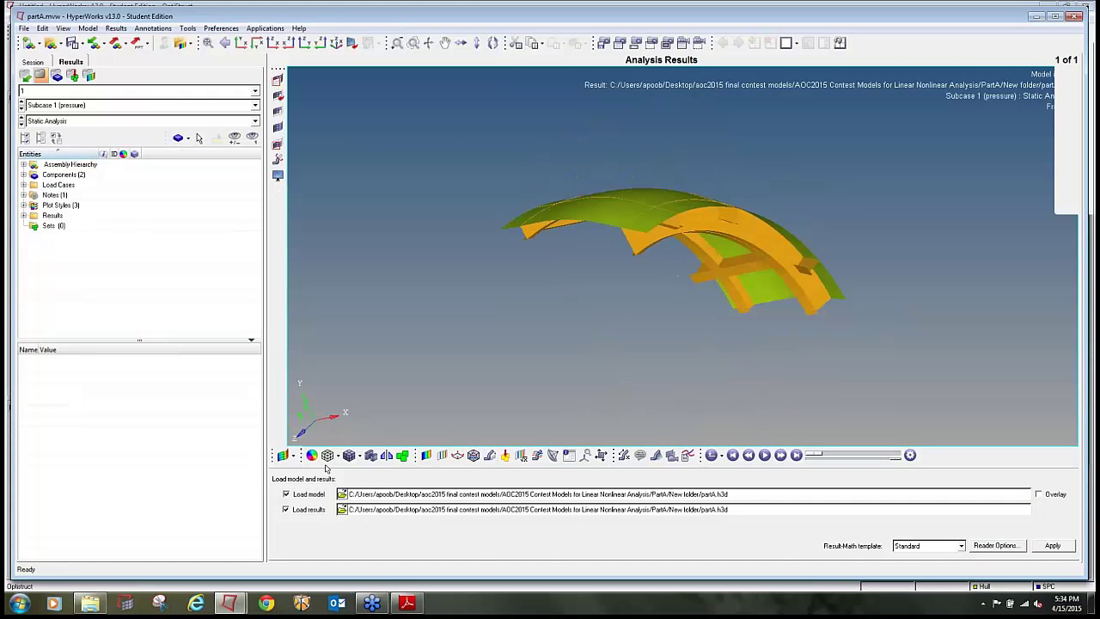
{"action": "left_click", "coordinate": [403, 456]}
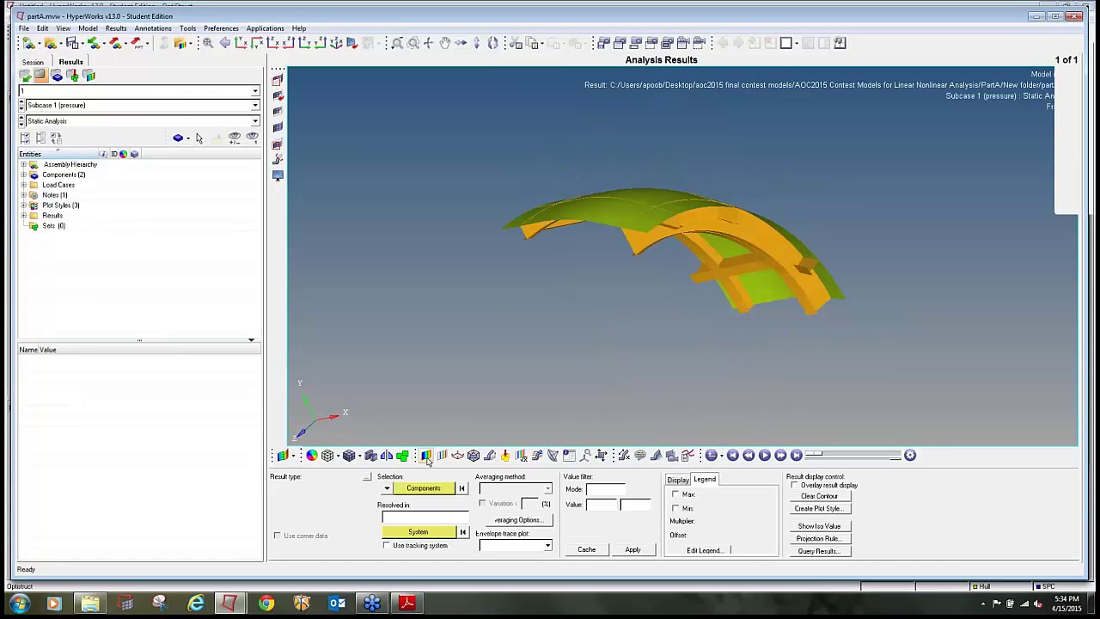
{"action": "left_click", "coordinate": [633, 550]}
{"action": "left_click", "coordinate": [1053, 15]}
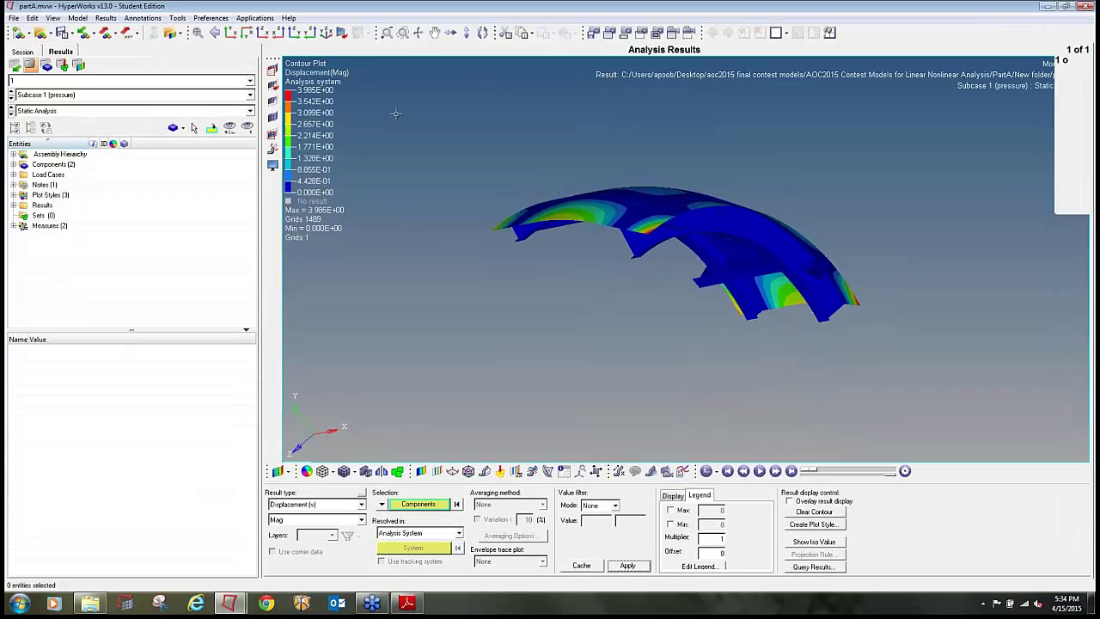
Contour the von Mises element stresses (2D & 3D) using the Simple averaging method and inspect the model's underside.
{"action": "left_click", "coordinate": [347, 505]}
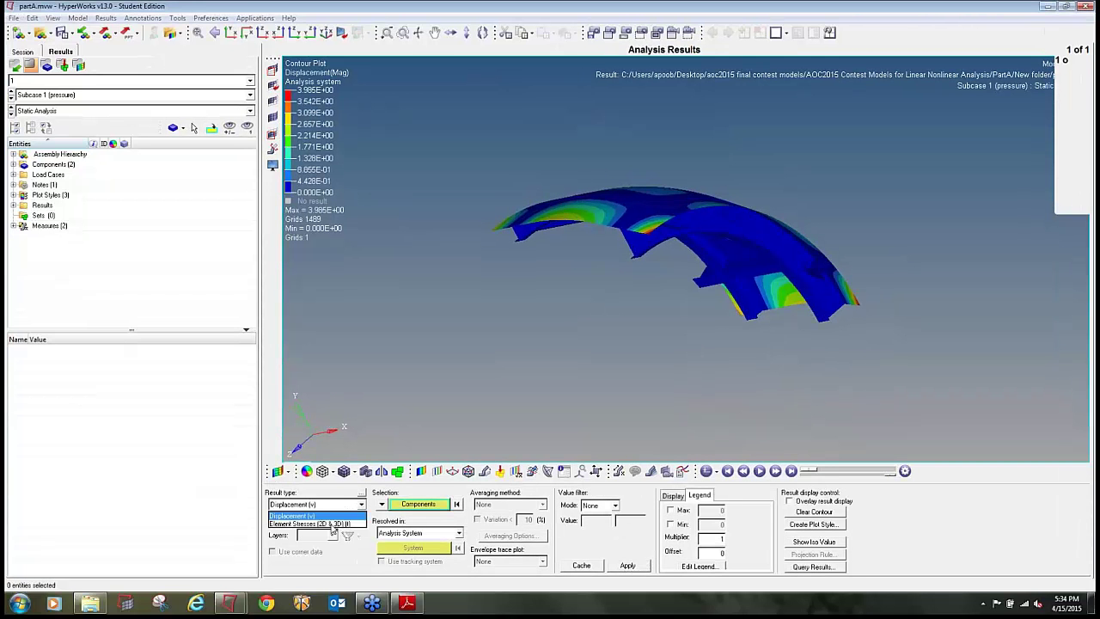
{"action": "left_click", "coordinate": [318, 524]}
{"action": "left_click", "coordinate": [479, 510]}
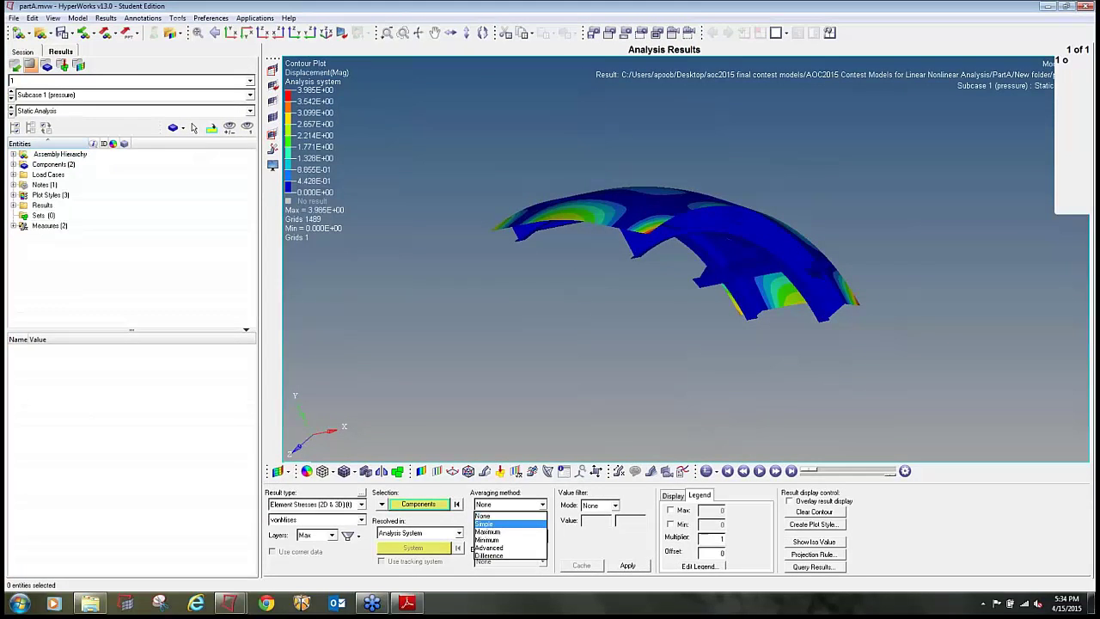
{"action": "left_click", "coordinate": [490, 523]}
{"action": "left_click", "coordinate": [627, 565]}
{"action": "left_click_drag", "start_coordinate": [738, 360], "coordinate": [677, 230], "text": "ctrl"}
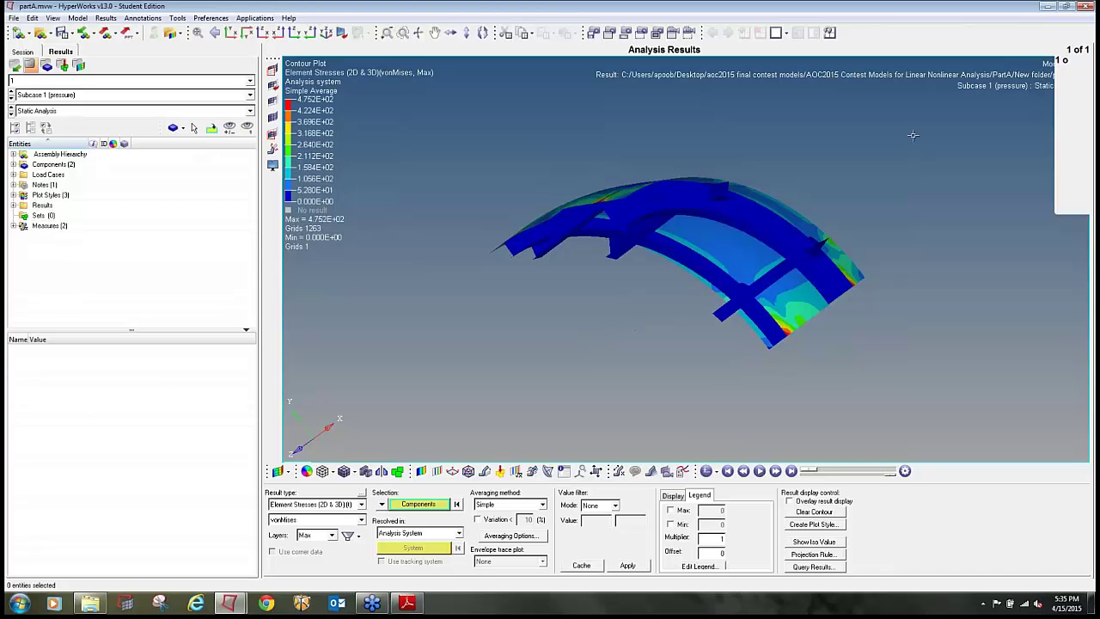
Close the results window without saving the session and leave the OptiStruct run setup in HyperMesh.
{"action": "left_click", "coordinate": [1093, 7]}
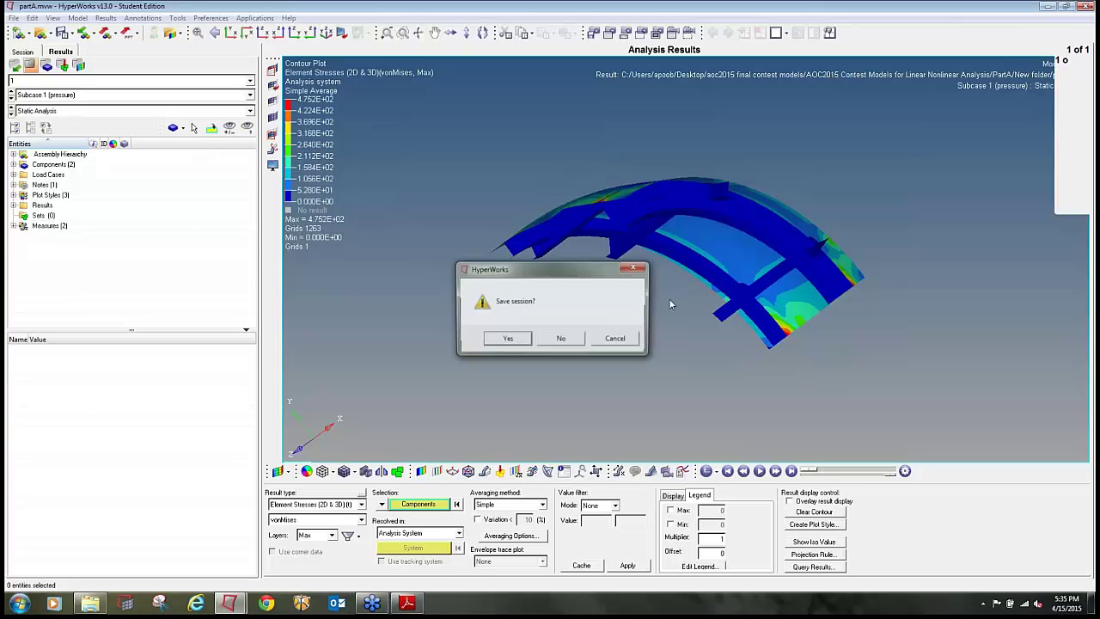
{"action": "left_click", "coordinate": [561, 340]}
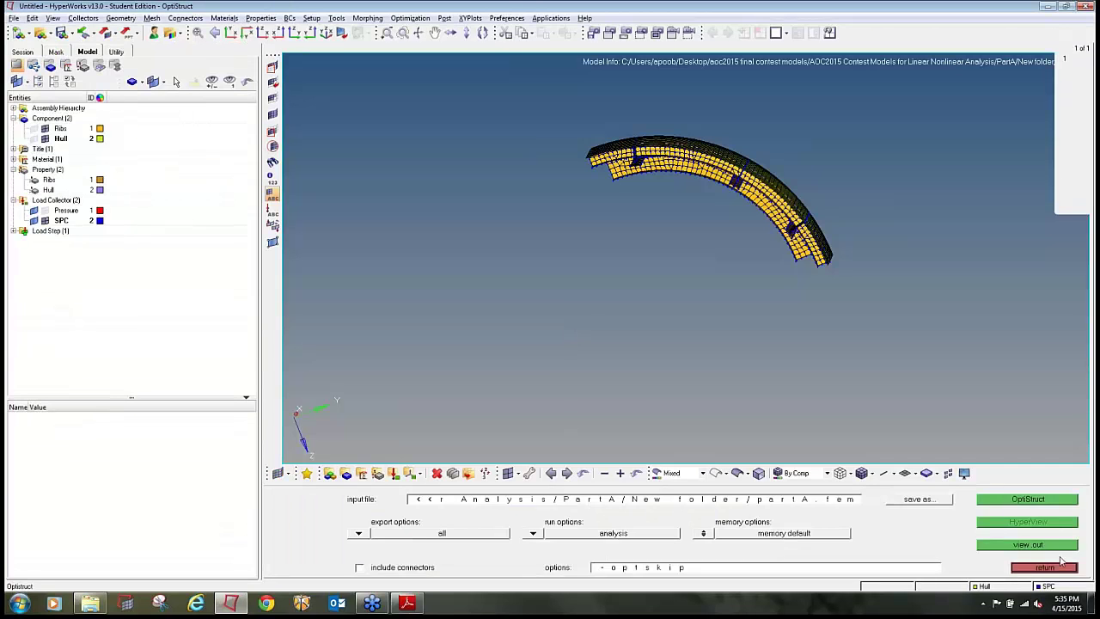
{"action": "left_click", "coordinate": [1059, 568]}
Open the size optimization design variable setup and check the required initial values and bounds in the problem PDF.
{"action": "left_click", "coordinate": [975, 548]}
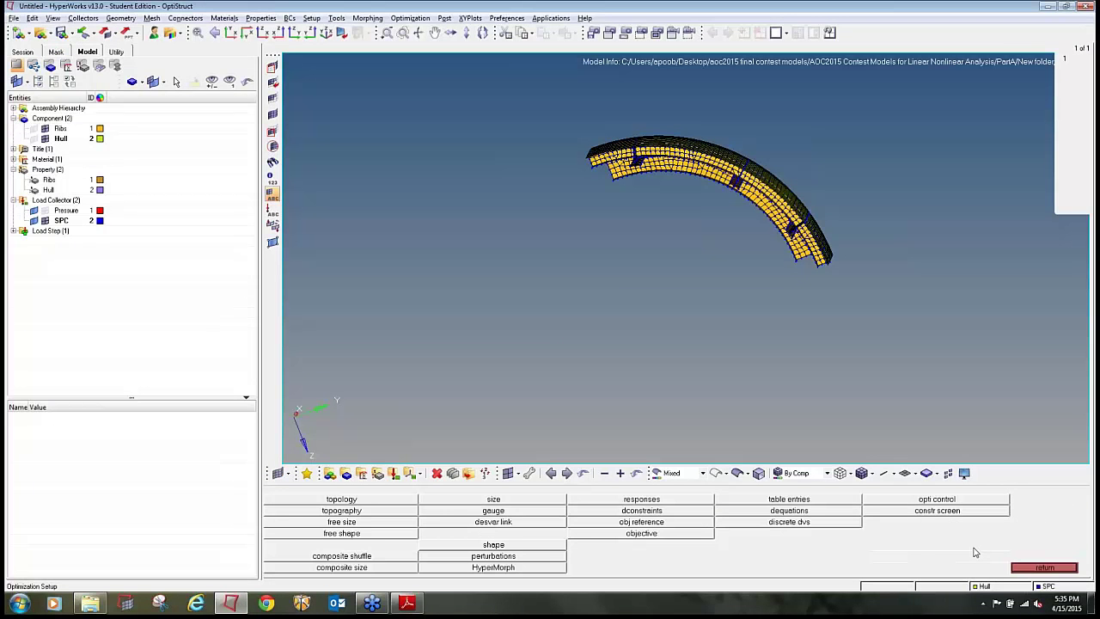
{"action": "left_click", "coordinate": [446, 499]}
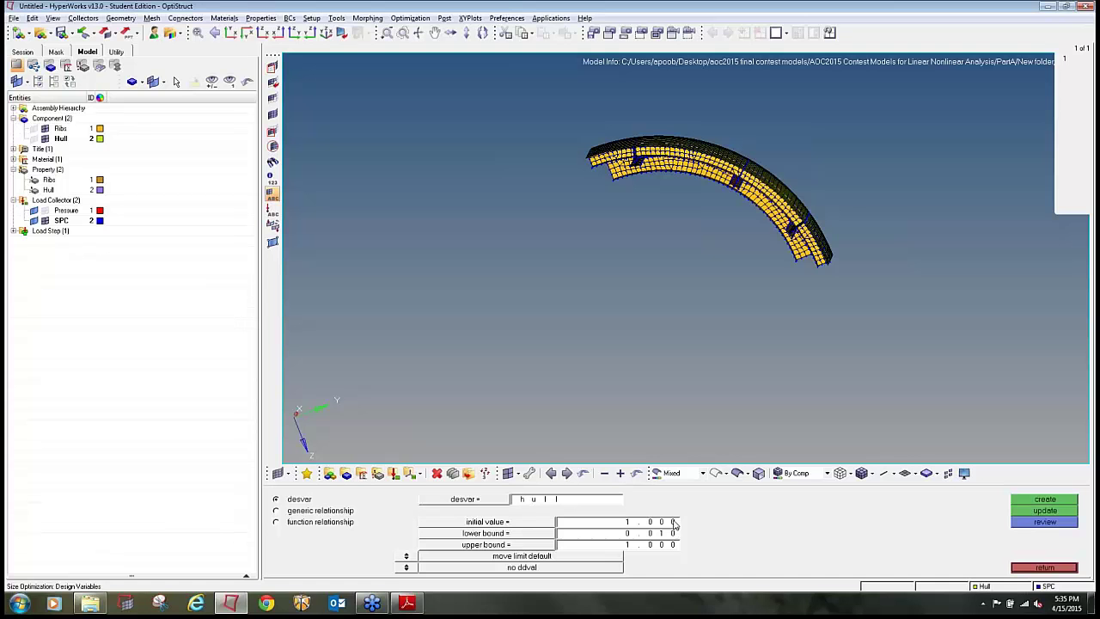
{"action": "left_click", "coordinate": [408, 602]}
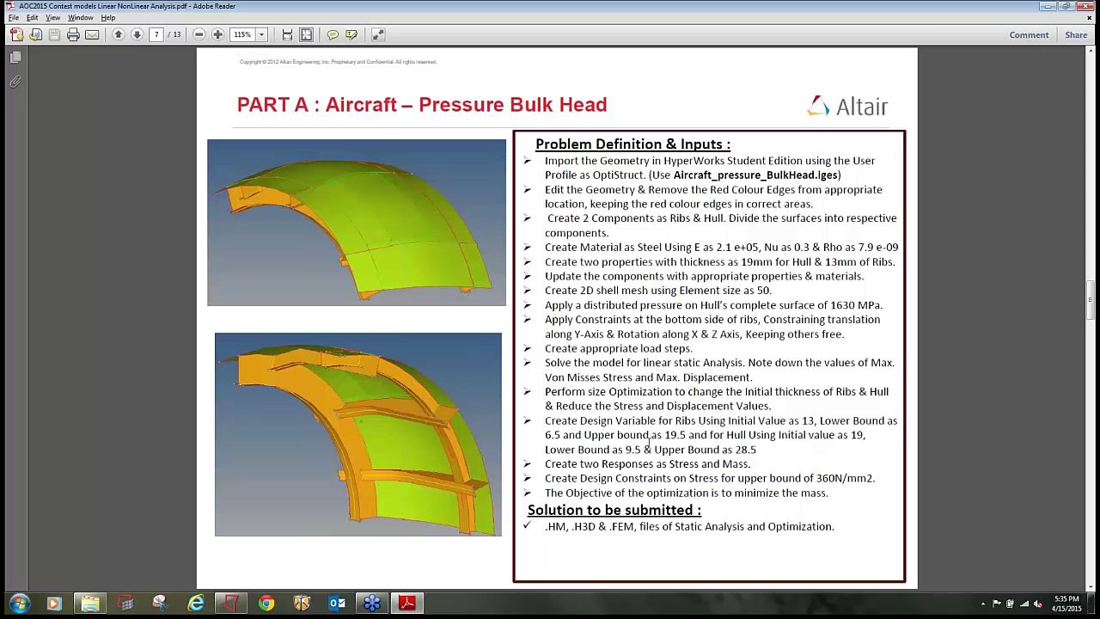
{"action": "key", "text": "alt+Tab"}
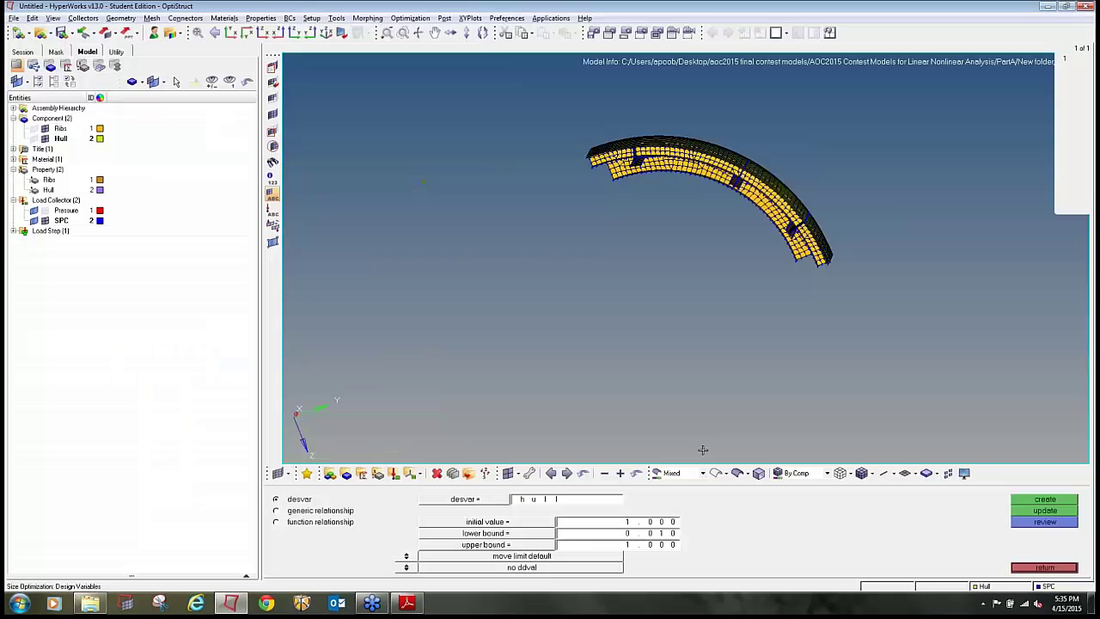
Name the design variable Ribs and set its initial value to 13, consulting the problem PDF.
{"action": "left_click", "coordinate": [582, 501]}
{"action": "left_click", "coordinate": [582, 503]}
{"action": "type", "text": "Ribs"}
{"action": "key", "text": "Return"}
{"action": "left_click", "coordinate": [651, 522]}
{"action": "key", "text": "alt+Tab"}
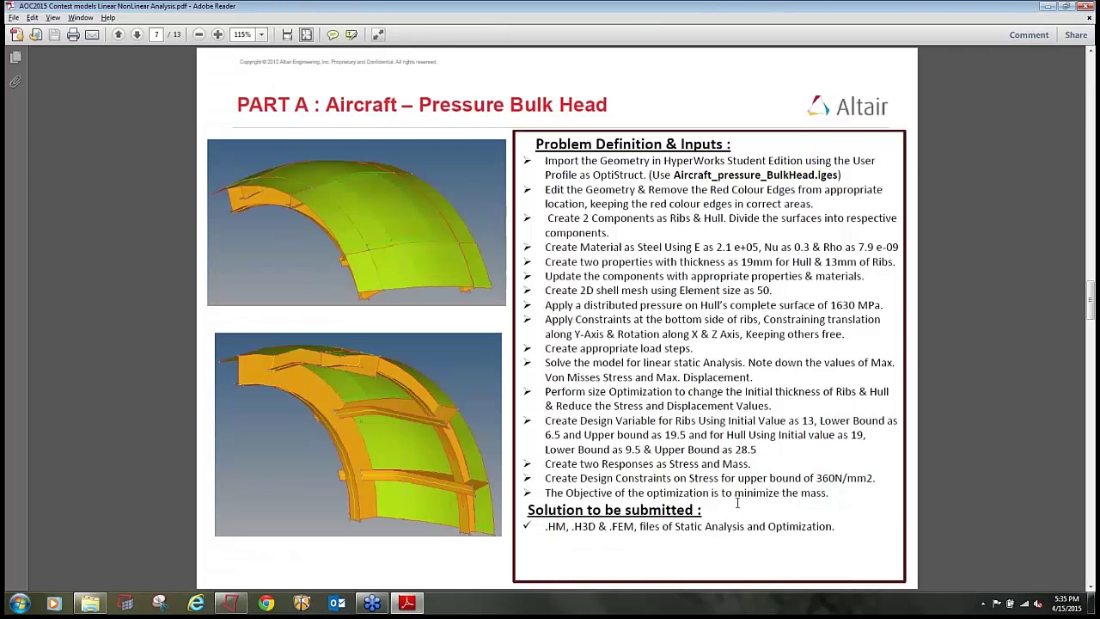
{"action": "key", "text": "alt+Tab"}
{"action": "type", "text": "1"}
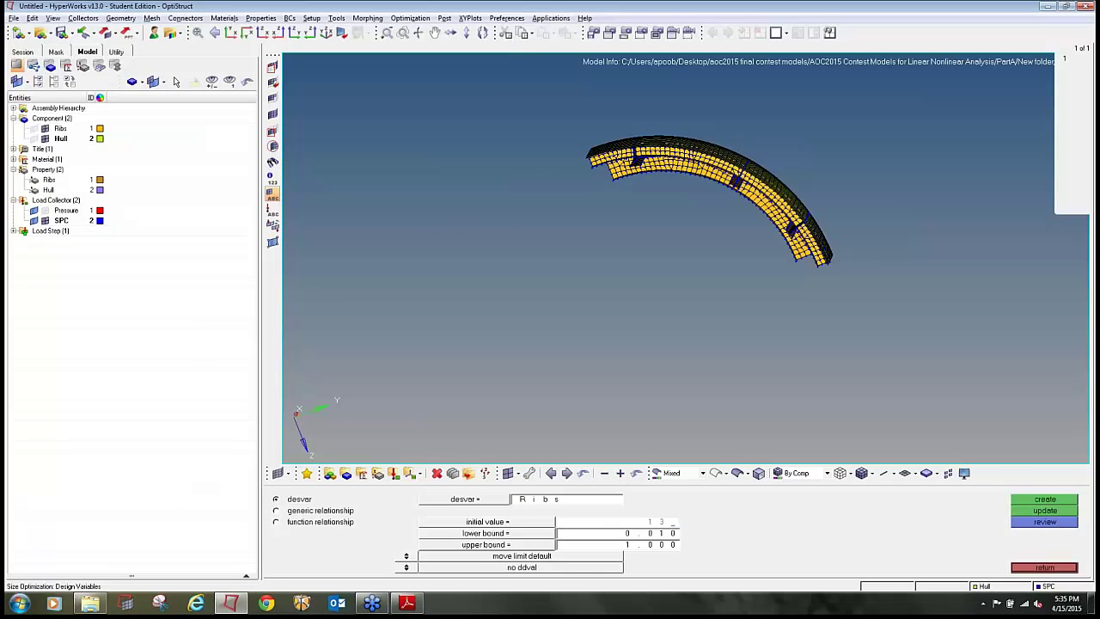
{"action": "type", "text": "3"}
{"action": "key", "text": "Tab"}
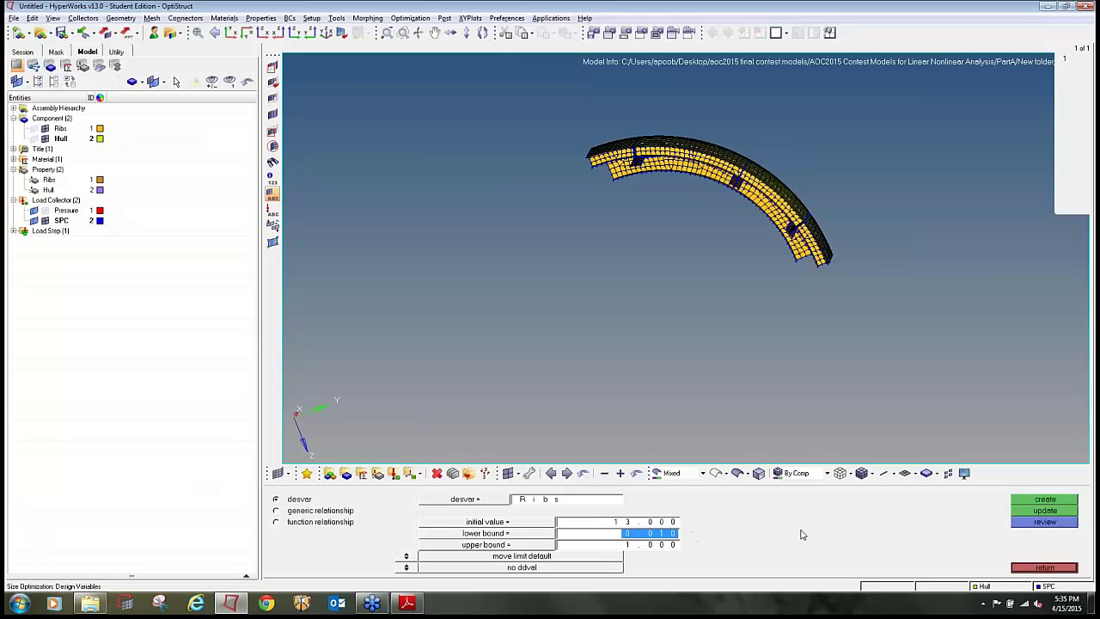
Set the Ribs design variable's lower bound to 6.5 and upper bound to 19.5, and create it.
{"action": "key", "text": "alt+Tab"}
{"action": "key", "text": "alt+Tab"}
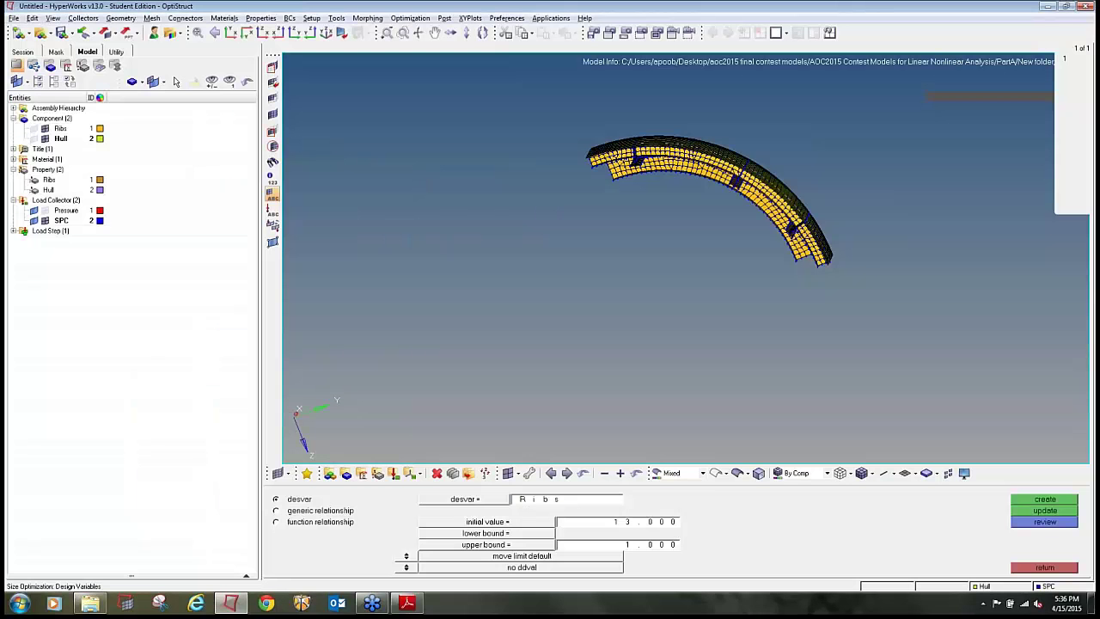
{"action": "type", "text": "6.5"}
{"action": "key", "text": "Tab"}
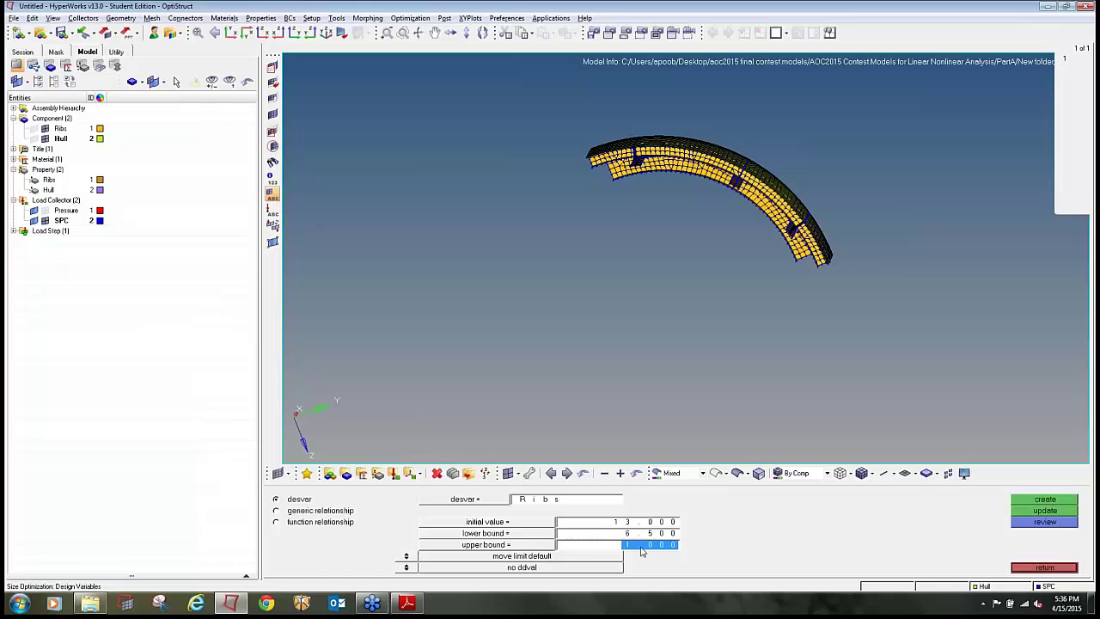
{"action": "key", "text": "alt+Tab"}
{"action": "key", "text": "alt+Tab"}
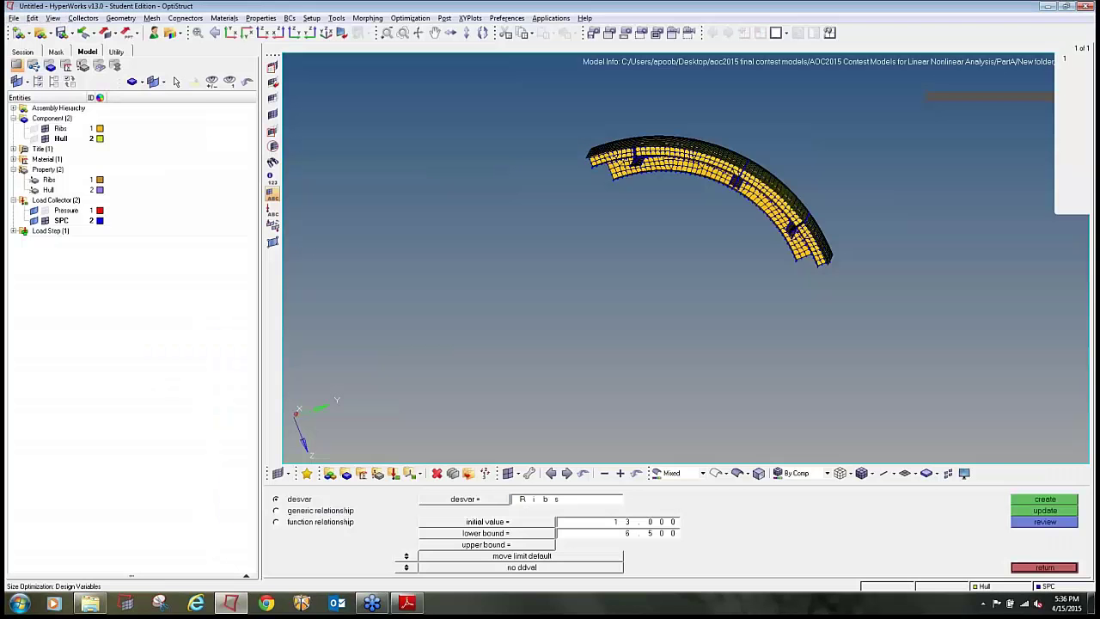
{"action": "type", "text": "19.5"}
{"action": "key", "text": "Return"}
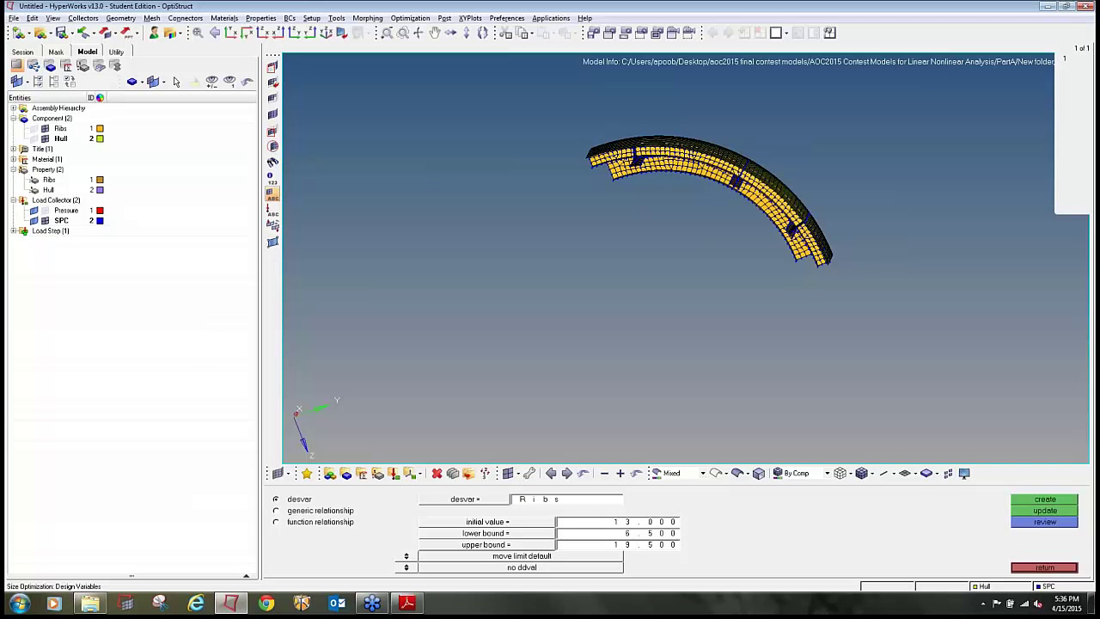
{"action": "left_click", "coordinate": [1042, 503]}
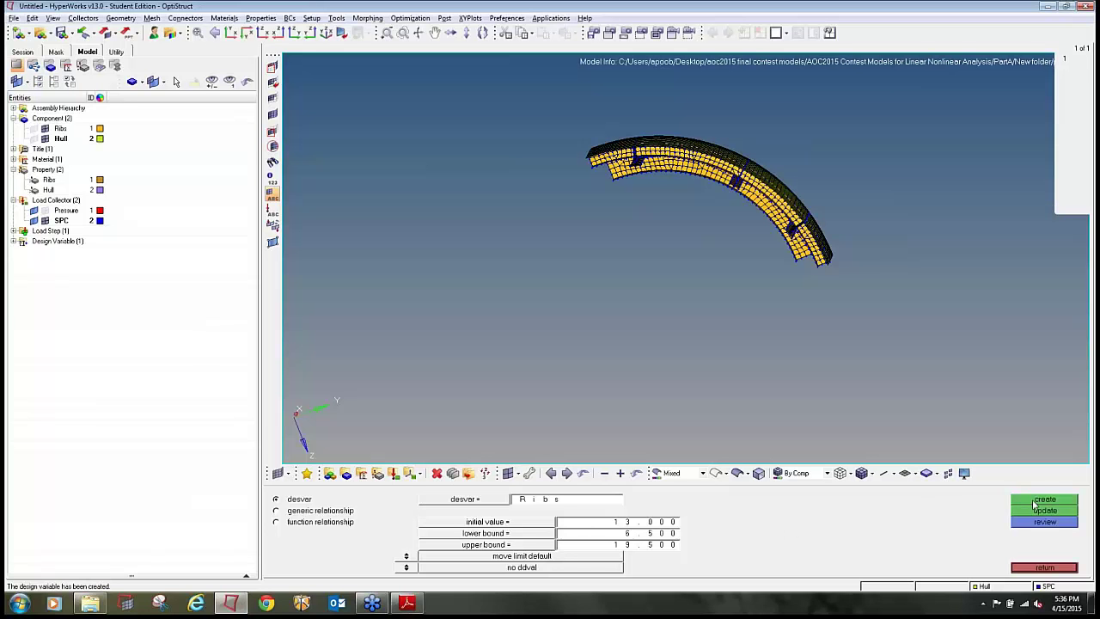
Name a second design variable Hull and set its initial value to 19 according to the problem PDF.
{"action": "left_click", "coordinate": [580, 504]}
{"action": "type", "text": "Hull"}
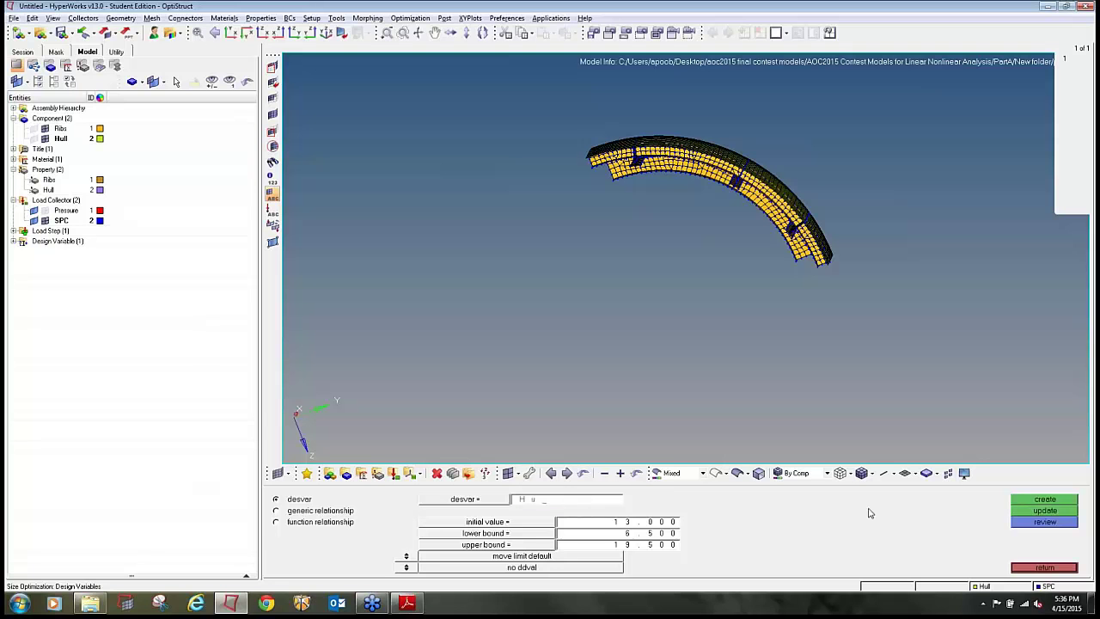
{"action": "key", "text": "alt+Tab"}
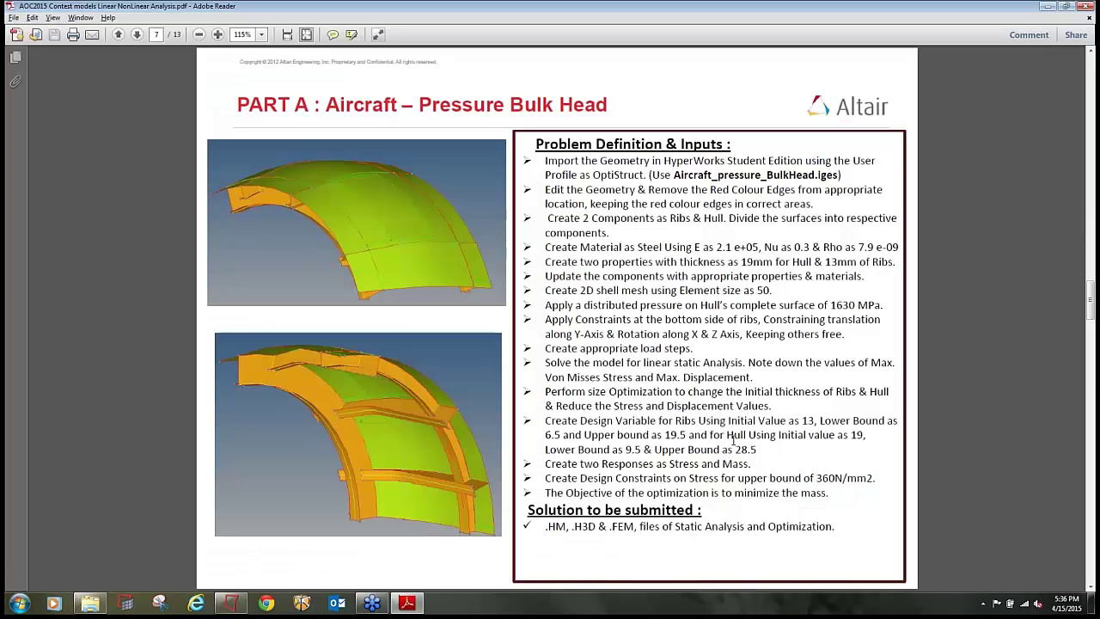
{"action": "key", "text": "alt+Tab"}
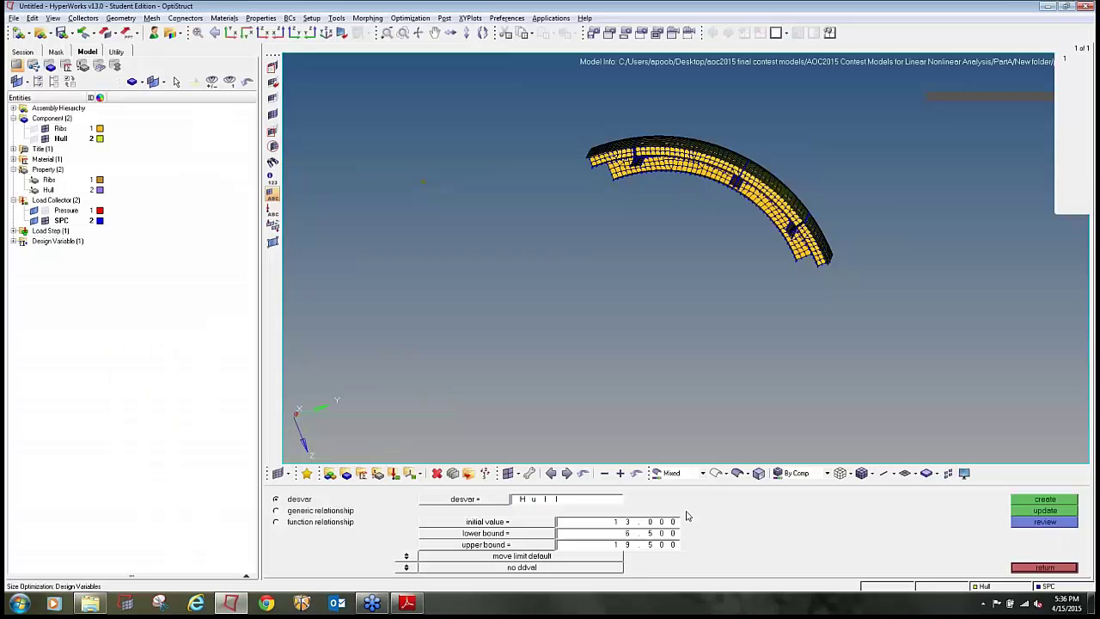
{"action": "left_click", "coordinate": [667, 522]}
{"action": "type", "text": "19"}
Set the Hull design variable's lower bound to 9.5 and upper bound to 28.5, and create it.
{"action": "left_click", "coordinate": [669, 533]}
{"action": "key", "text": "alt+Tab"}
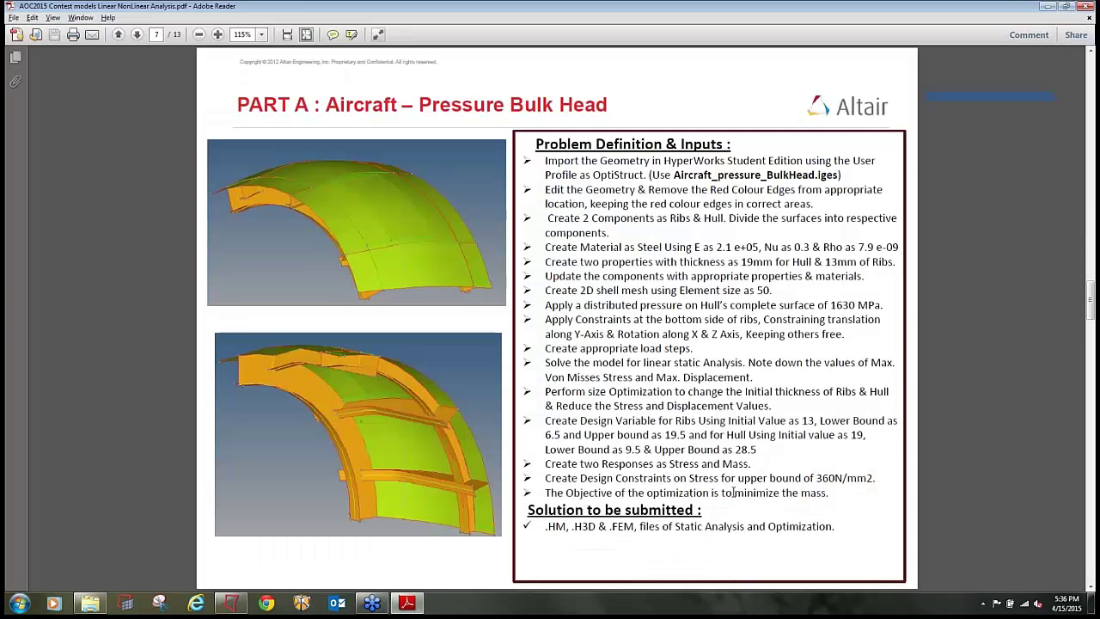
{"action": "key", "text": "alt+Tab"}
{"action": "type", "text": "9.5"}
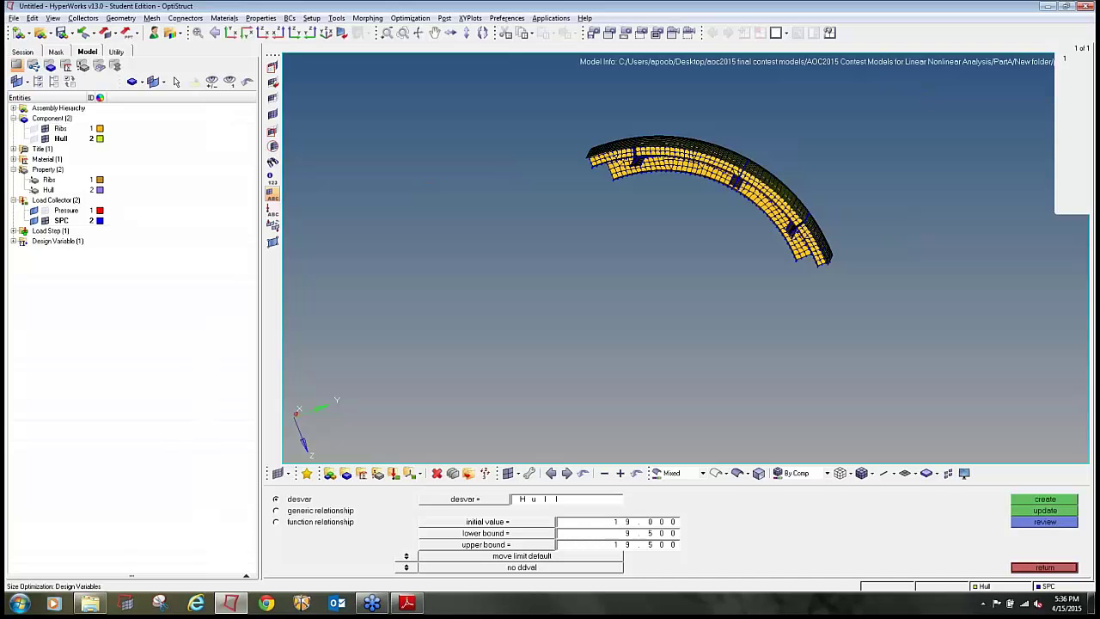
{"action": "left_click", "coordinate": [653, 544]}
{"action": "key", "text": "alt+Tab"}
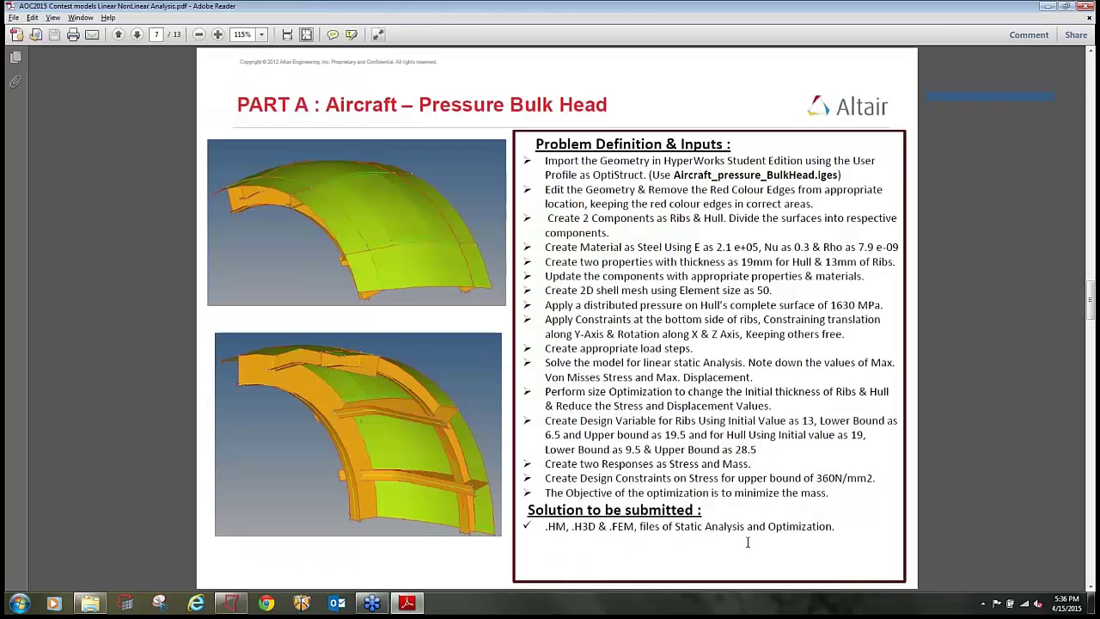
{"action": "key", "text": "alt+Tab"}
{"action": "type", "text": "28"}
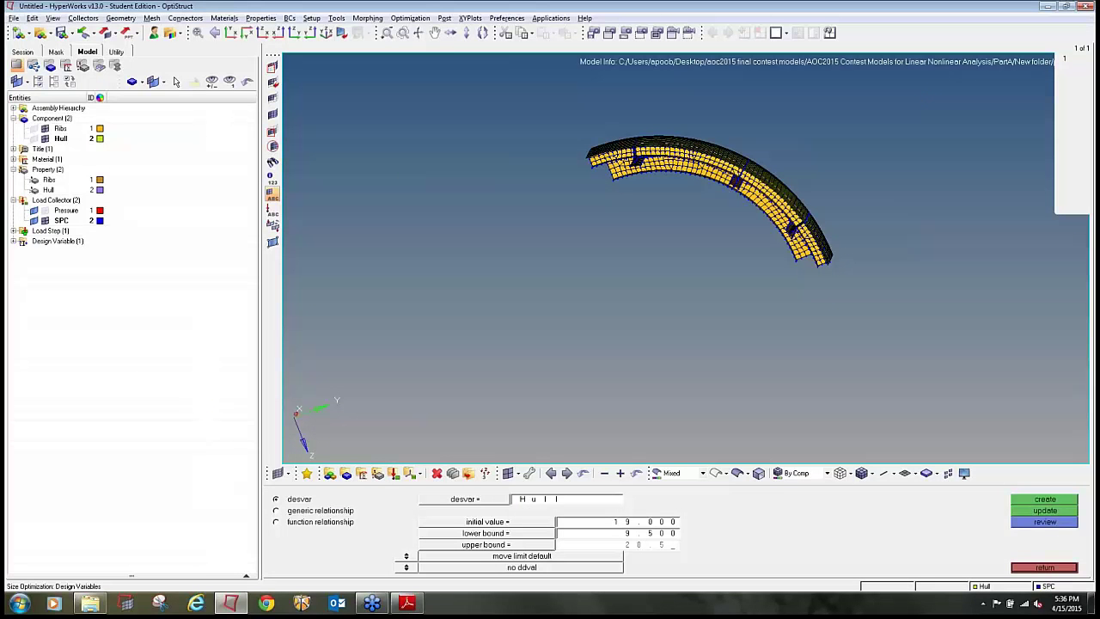
{"action": "key", "text": "Return"}
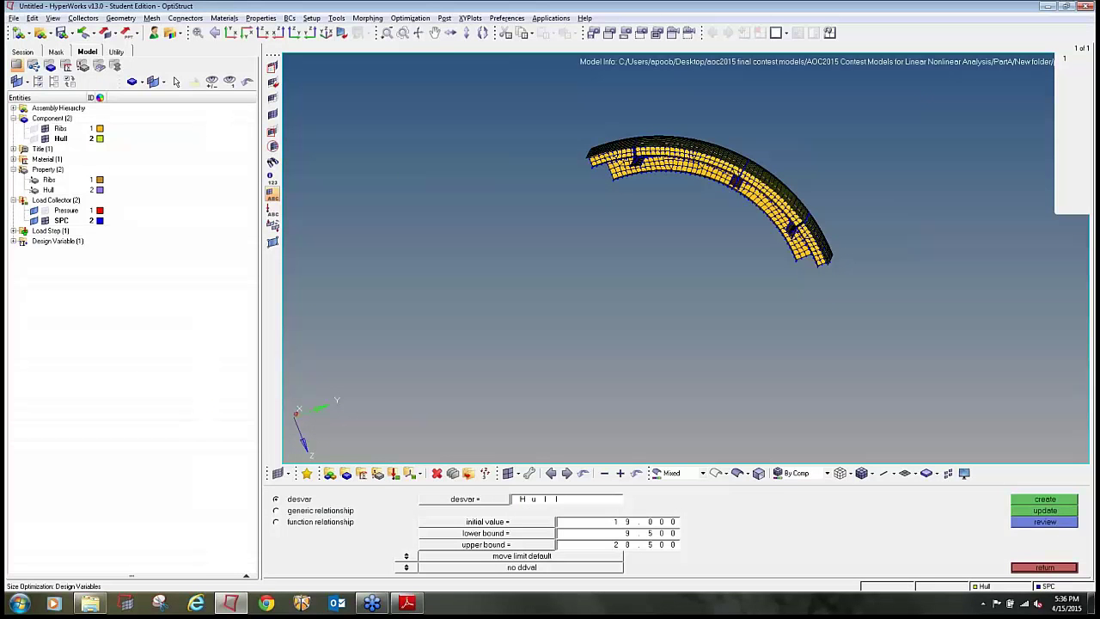
{"action": "left_click", "coordinate": [1045, 499]}
Expand the load step and design variables in the model tree and check the required responses in the problem PDF.
{"action": "left_click", "coordinate": [14, 232]}
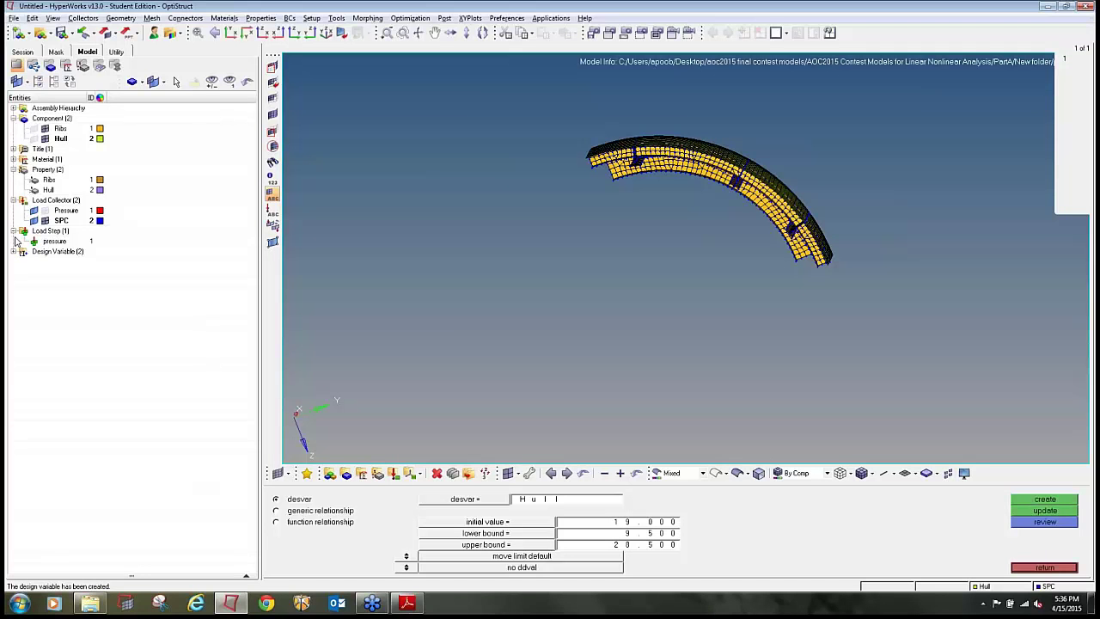
{"action": "left_click", "coordinate": [14, 252]}
{"action": "key", "text": "alt+Tab"}
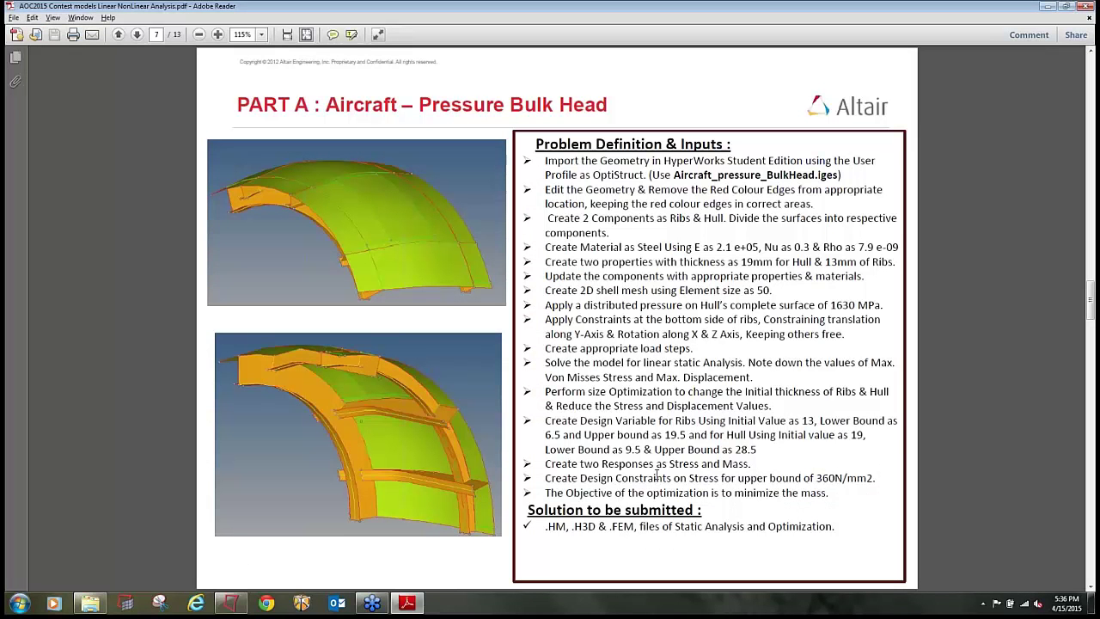
{"action": "key", "text": "alt+Tab"}
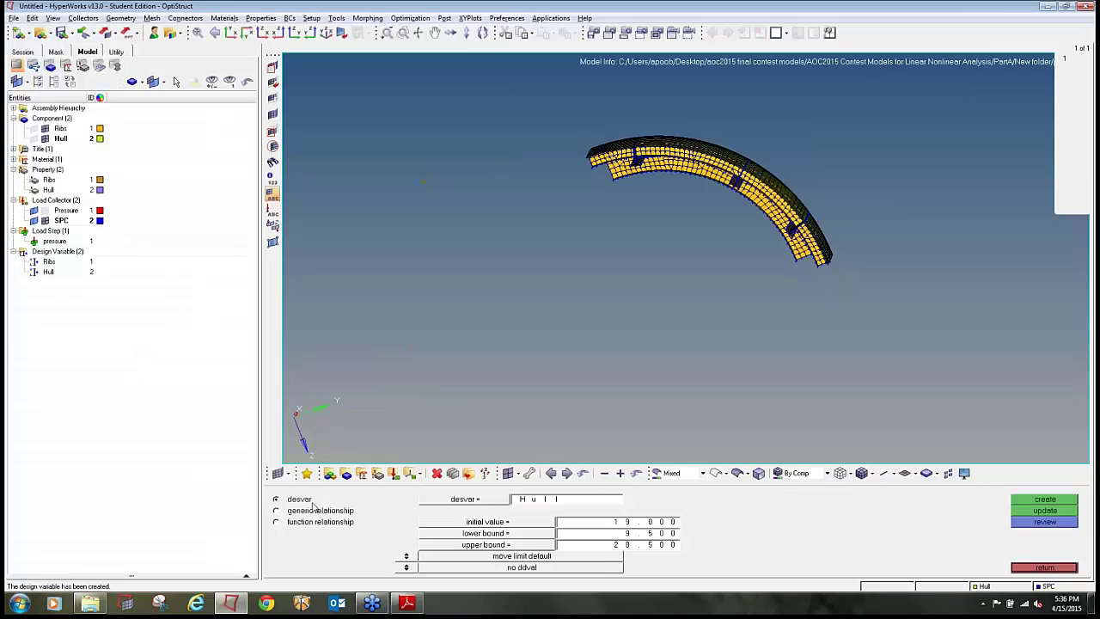
Leave the design variable setup and define an optimization response named Stress with the static stress type.
{"action": "left_click", "coordinate": [1024, 567]}
{"action": "left_click", "coordinate": [625, 500]}
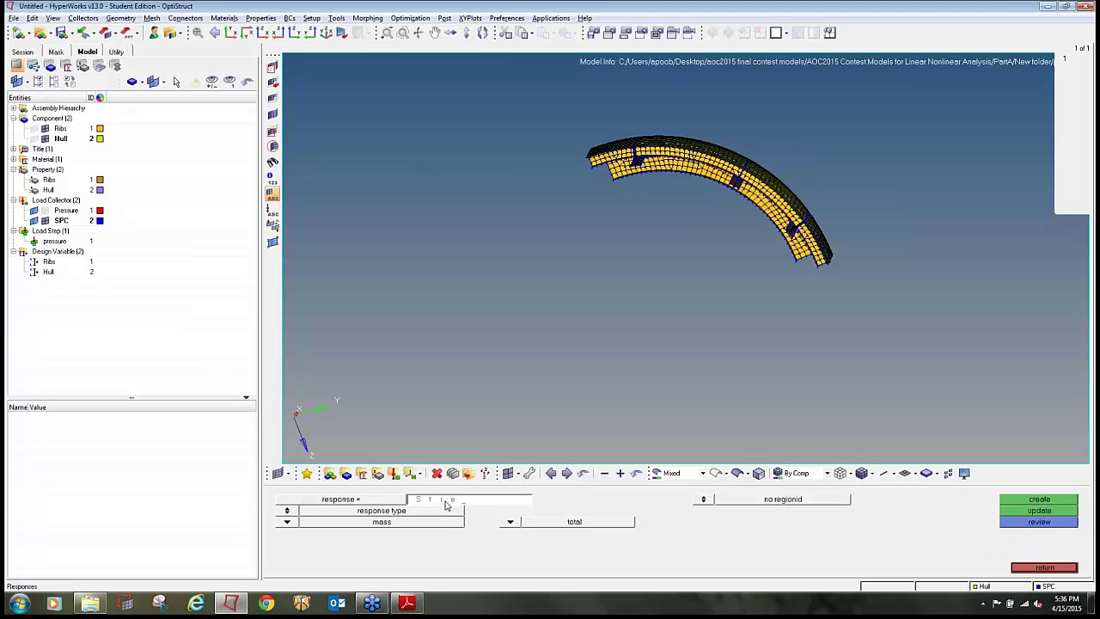
{"action": "double_click", "coordinate": [446, 499]}
{"action": "left_click", "coordinate": [446, 501]}
{"action": "left_click", "coordinate": [293, 523]}
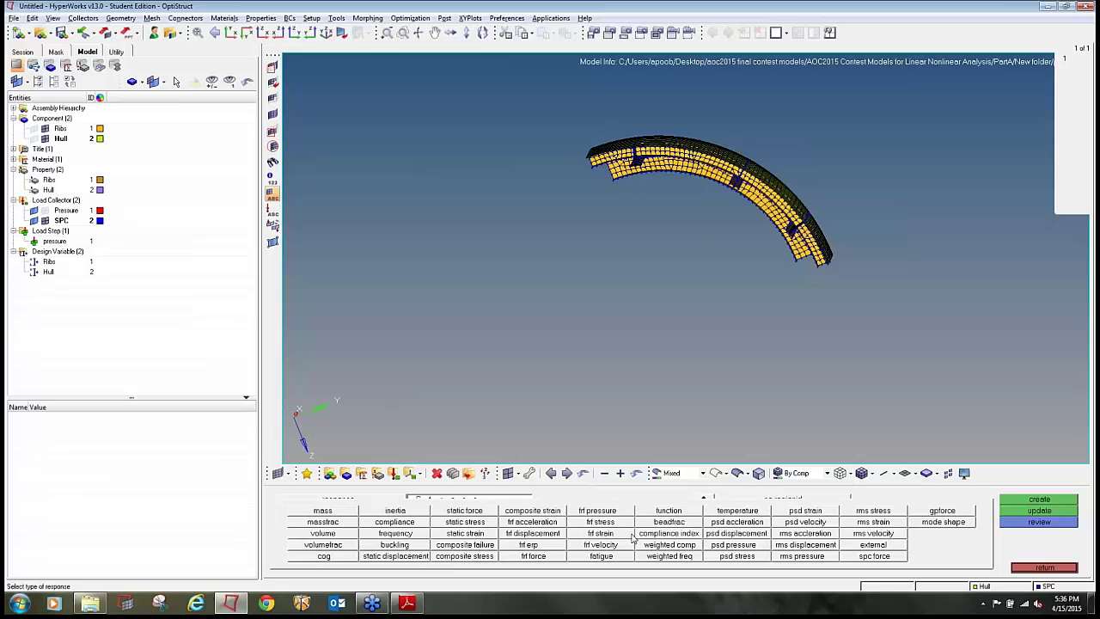
{"action": "left_click", "coordinate": [455, 524]}
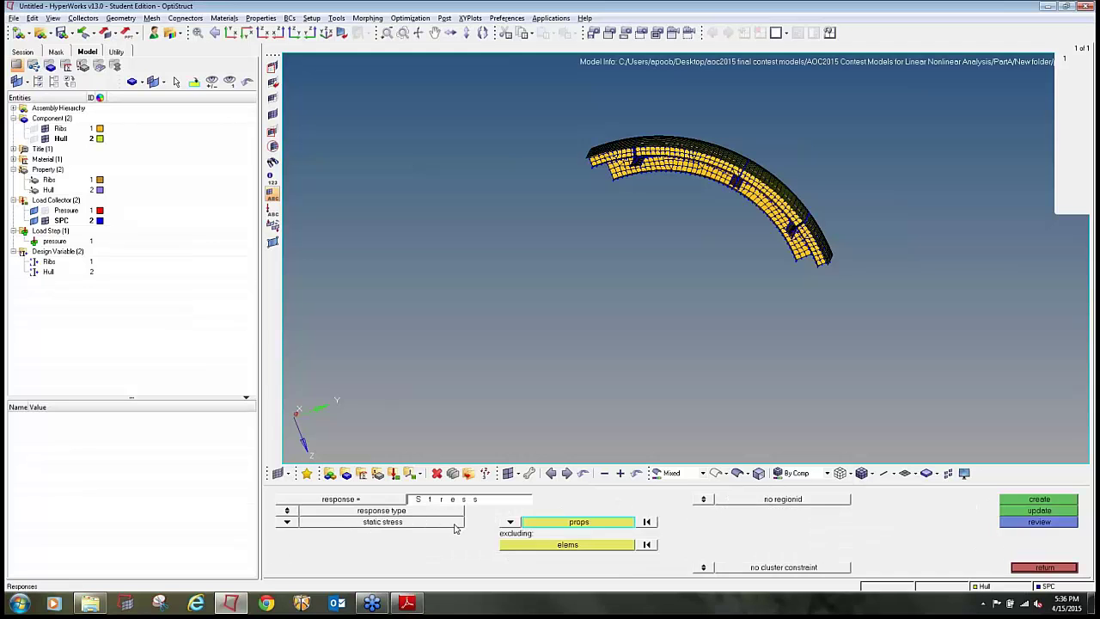
Assign the Ribs and Hull properties to the Stress response and create it with von Mises stress.
{"action": "left_click", "coordinate": [548, 525]}
{"action": "left_click", "coordinate": [276, 498]}
{"action": "left_click", "coordinate": [276, 511]}
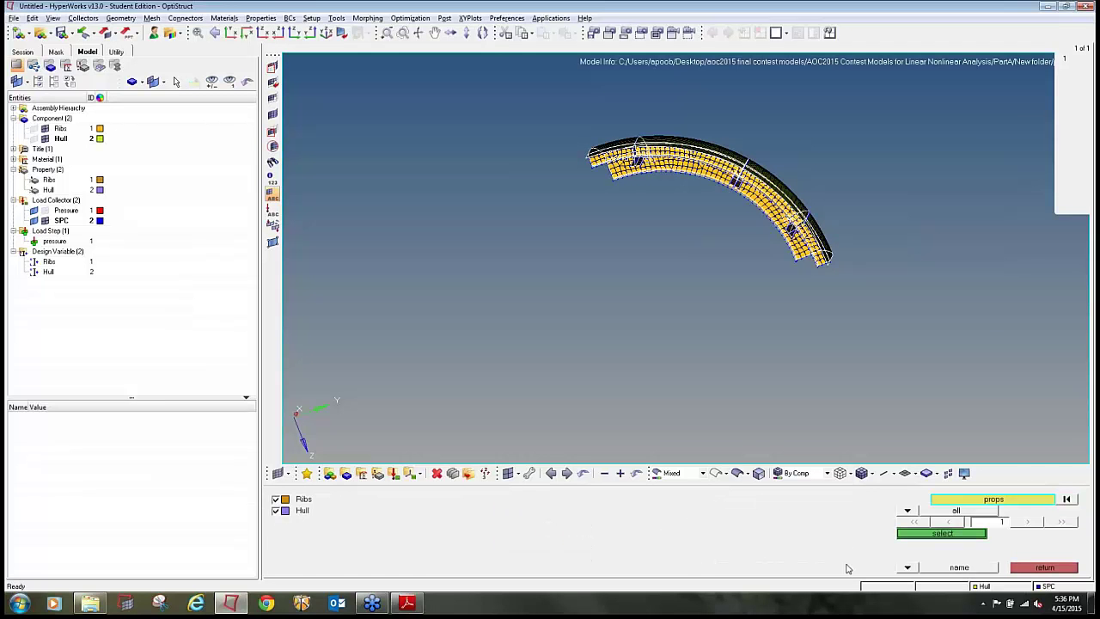
{"action": "left_click", "coordinate": [900, 536]}
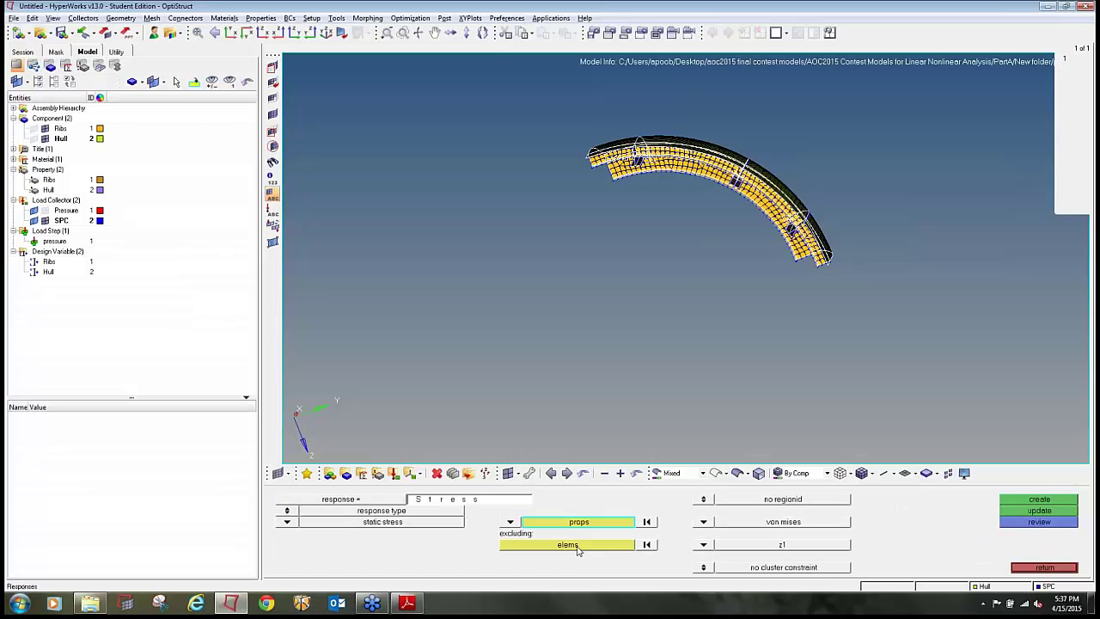
{"action": "left_click", "coordinate": [1031, 500]}
Create a second response named Mass with the total mass type and close the response setup.
{"action": "left_click", "coordinate": [507, 499]}
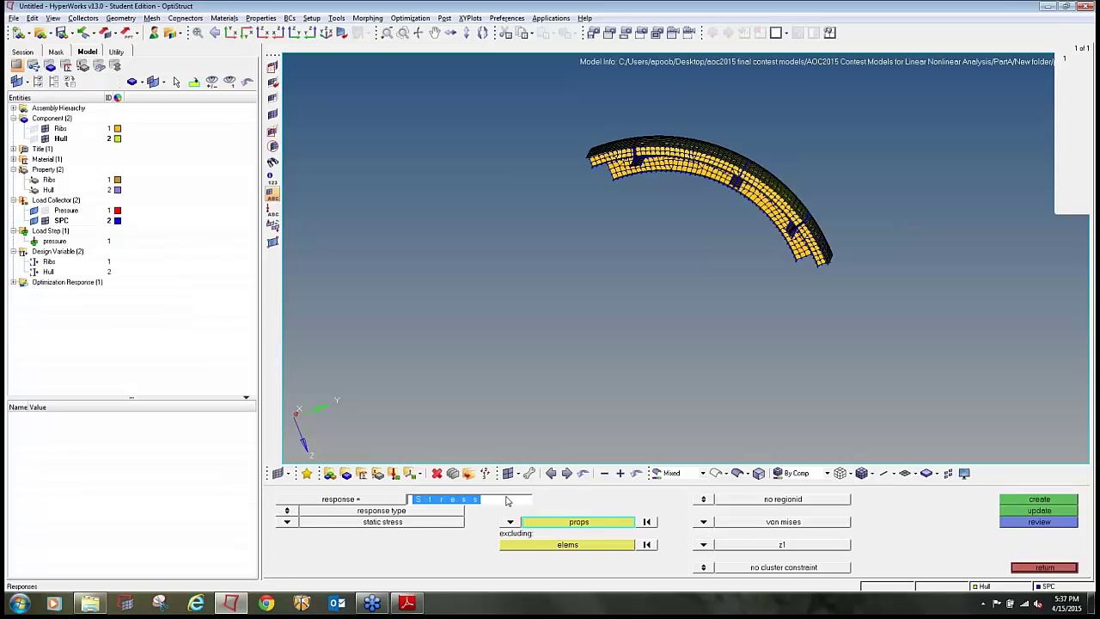
{"action": "type", "text": "Ma"}
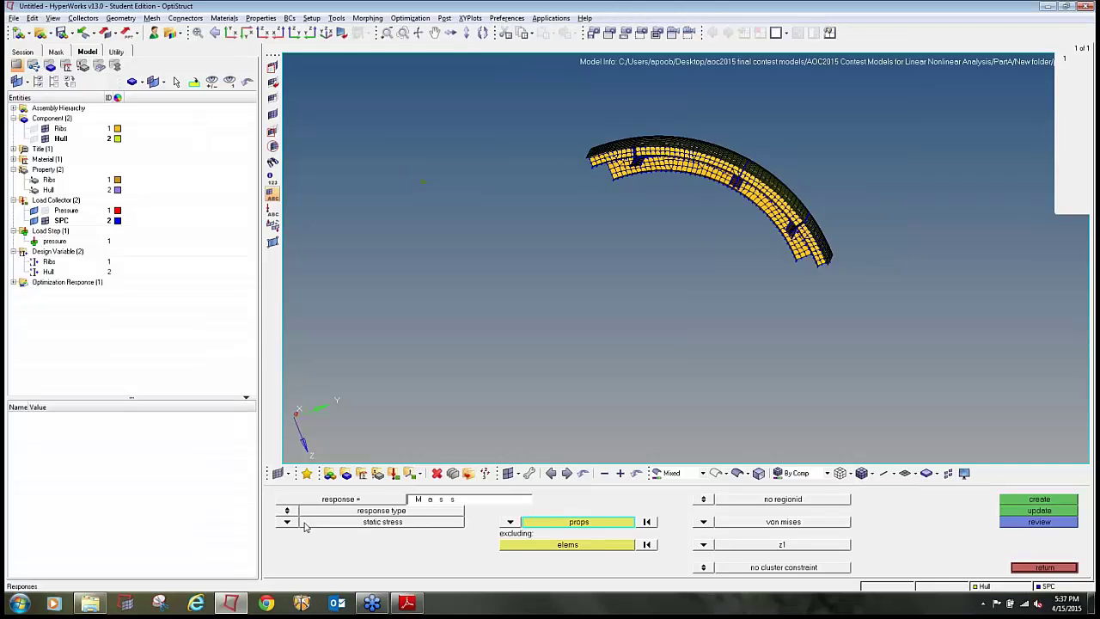
{"action": "left_click", "coordinate": [291, 522]}
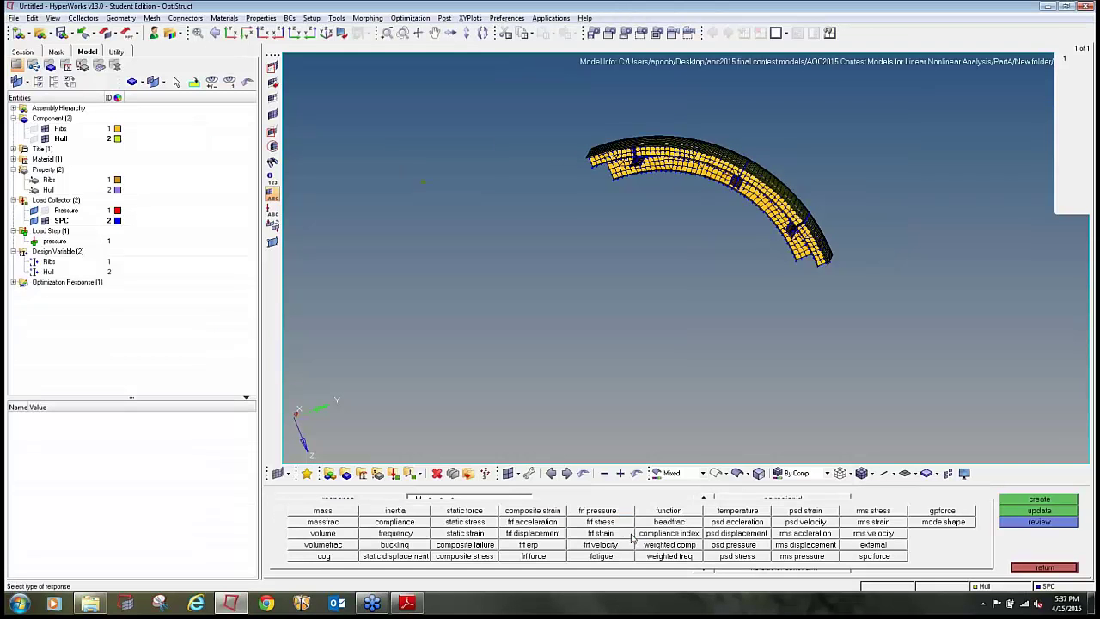
{"action": "left_click", "coordinate": [351, 513]}
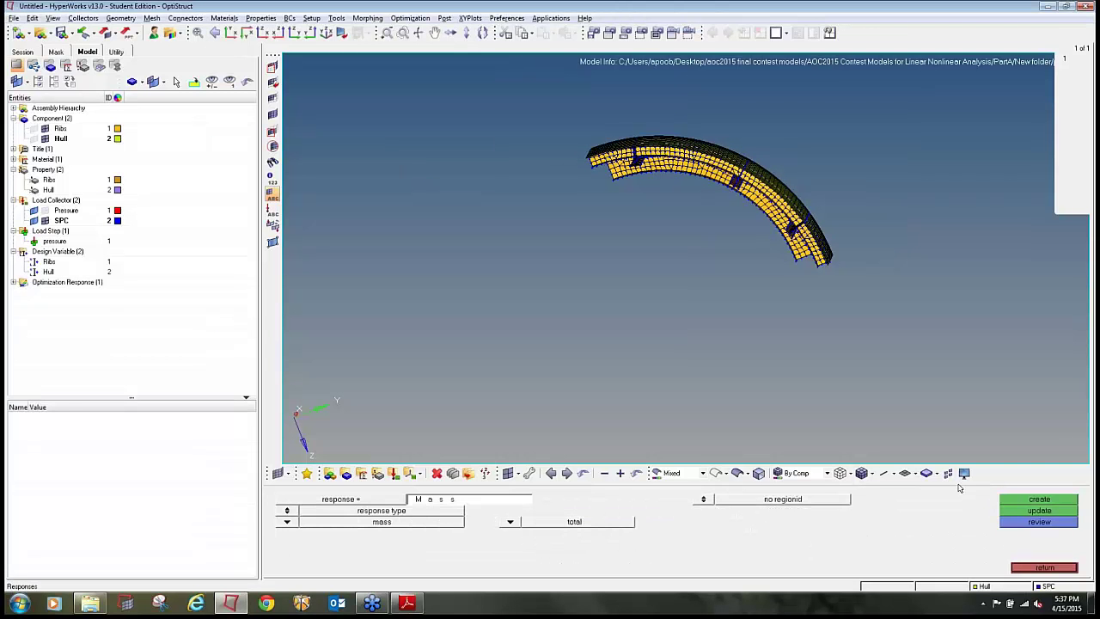
{"action": "left_click", "coordinate": [1037, 500]}
{"action": "left_click", "coordinate": [1044, 567]}
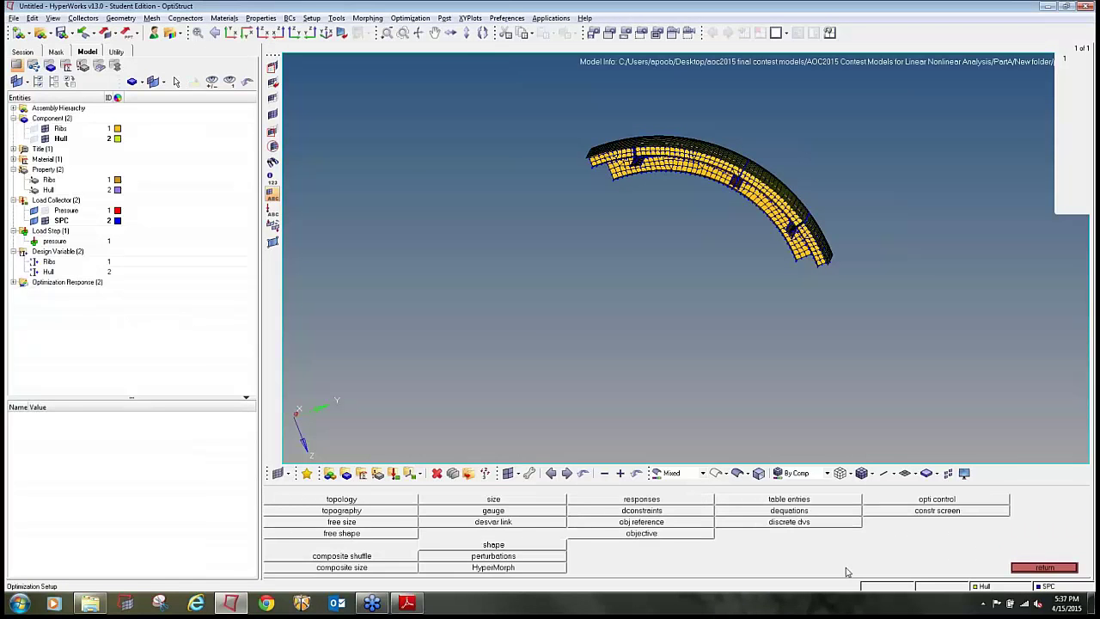
Start a design constraint named stress and assign it the Stress response and the pressure load step, checking the problem PDF for the limit.
{"action": "left_click", "coordinate": [607, 512]}
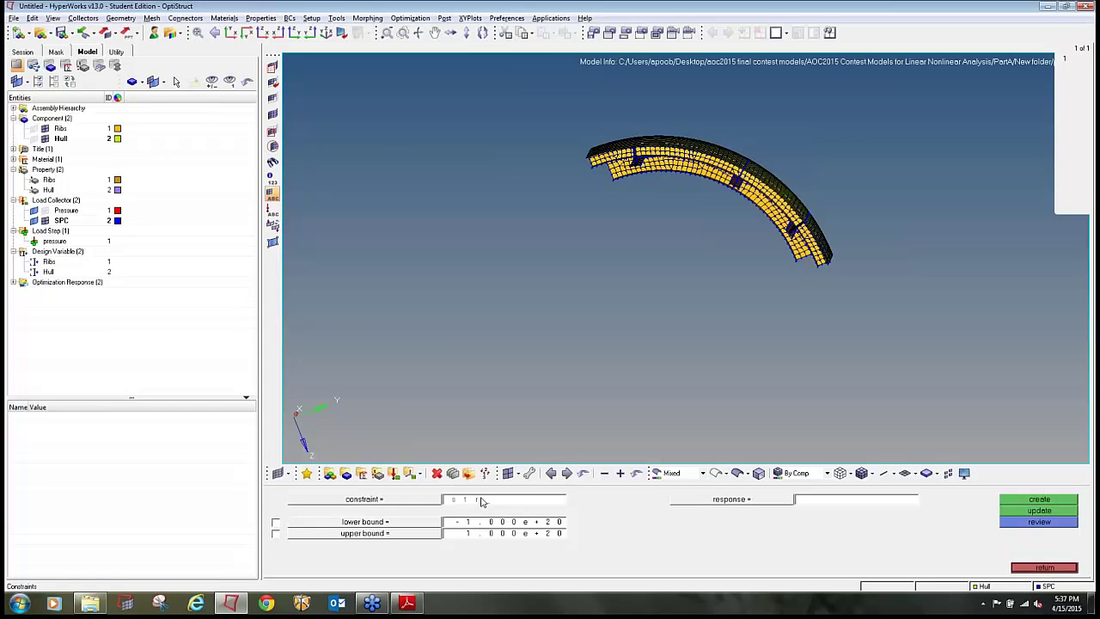
{"action": "key", "text": "alt+Tab"}
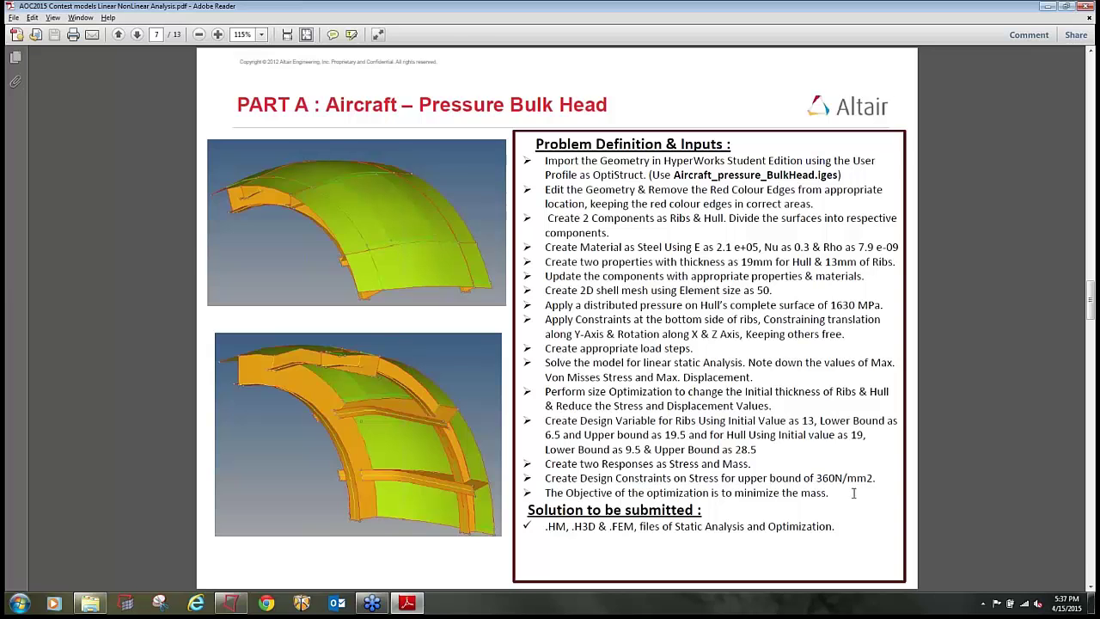
{"action": "key", "text": "alt+Tab"}
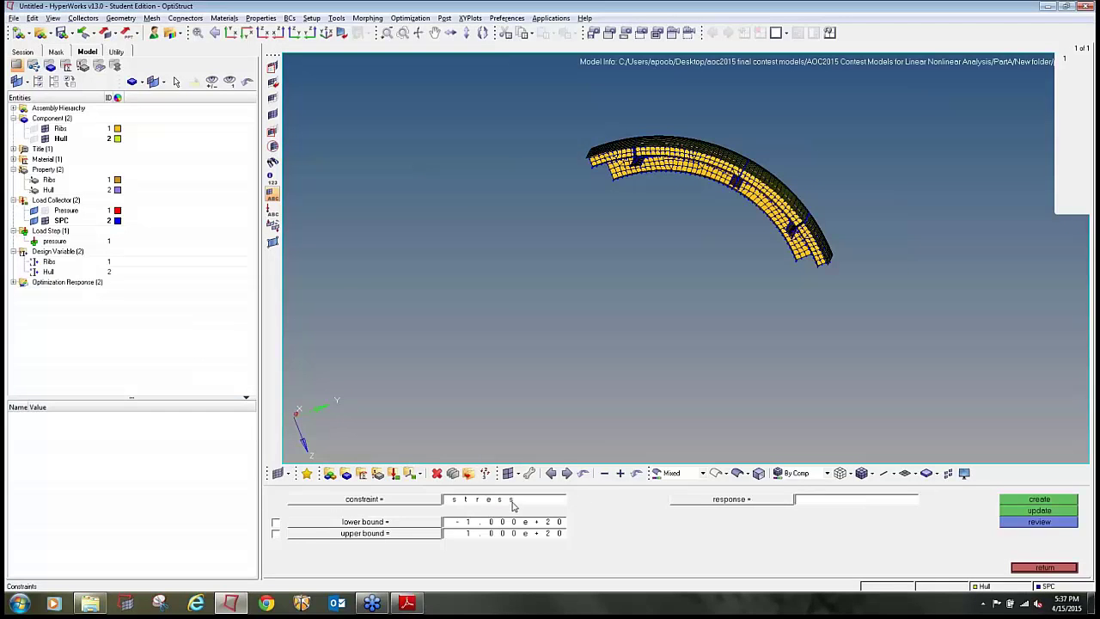
{"action": "left_click", "coordinate": [677, 506]}
{"action": "left_click", "coordinate": [285, 502]}
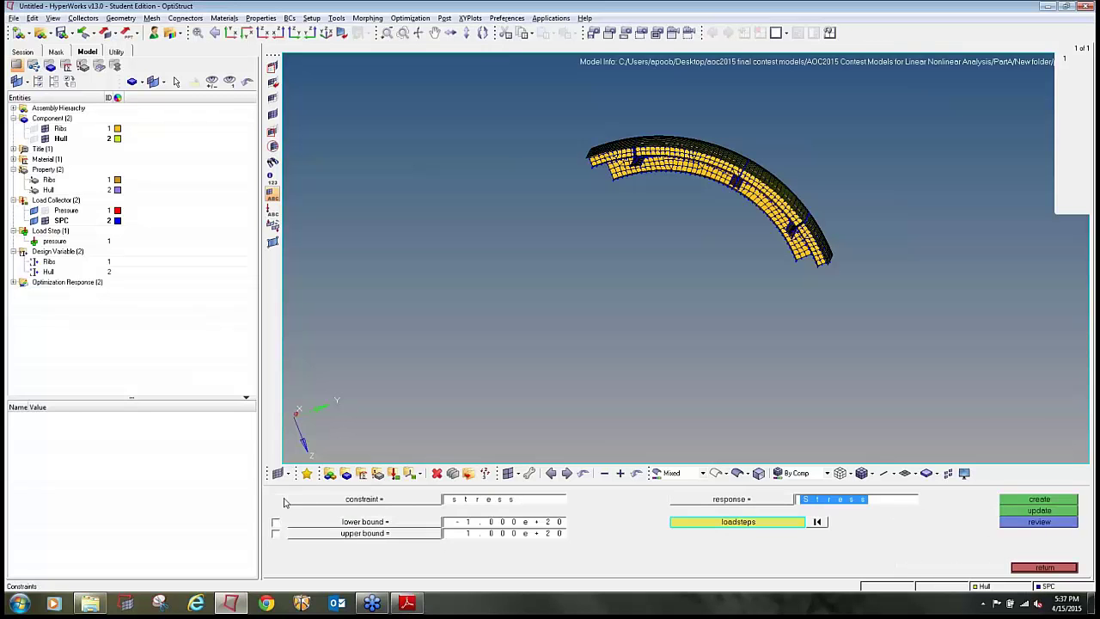
{"action": "left_click", "coordinate": [673, 525]}
{"action": "left_click", "coordinate": [299, 502]}
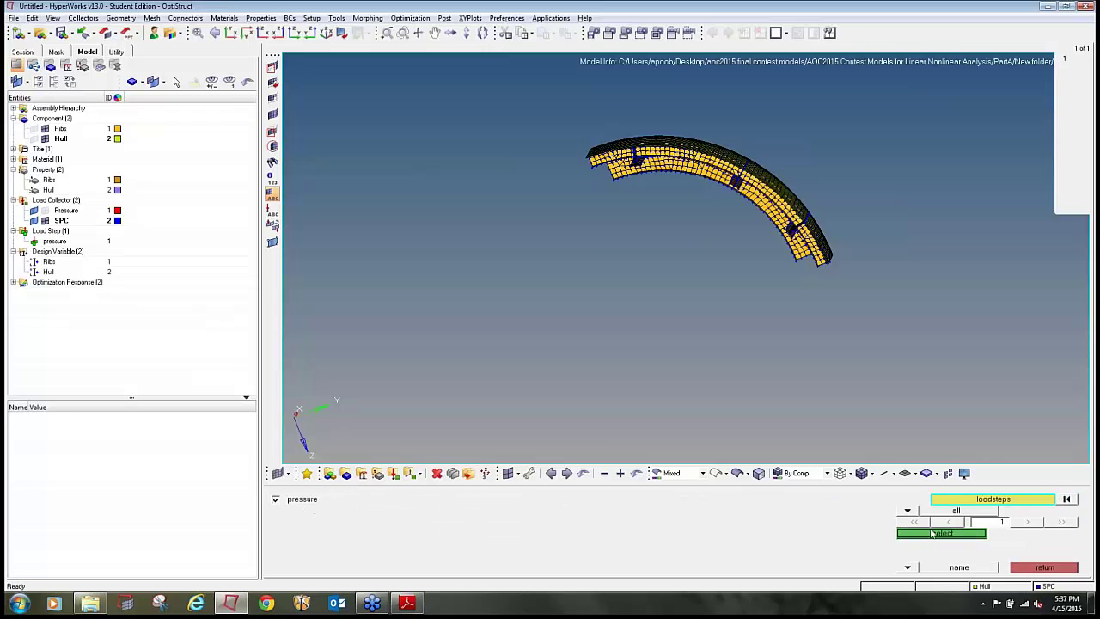
{"action": "left_click", "coordinate": [942, 533]}
Enable the stress constraint's upper bound at 360, create the constraint and close its setup.
{"action": "left_click", "coordinate": [276, 534]}
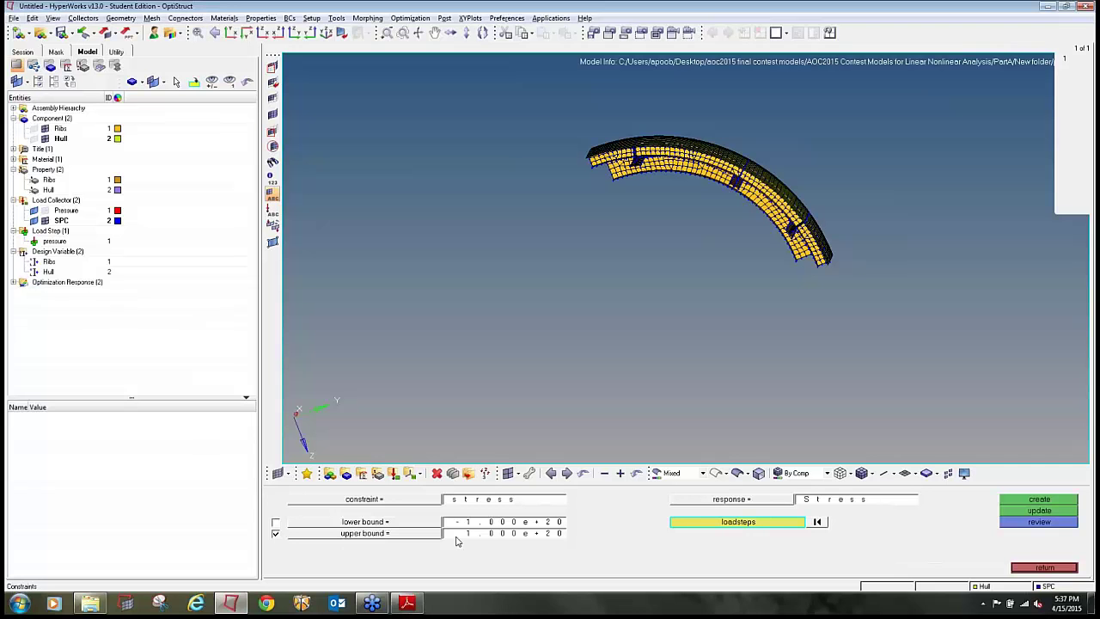
{"action": "left_click", "coordinate": [458, 534]}
{"action": "type", "text": "360.000"}
{"action": "left_click", "coordinate": [1022, 500]}
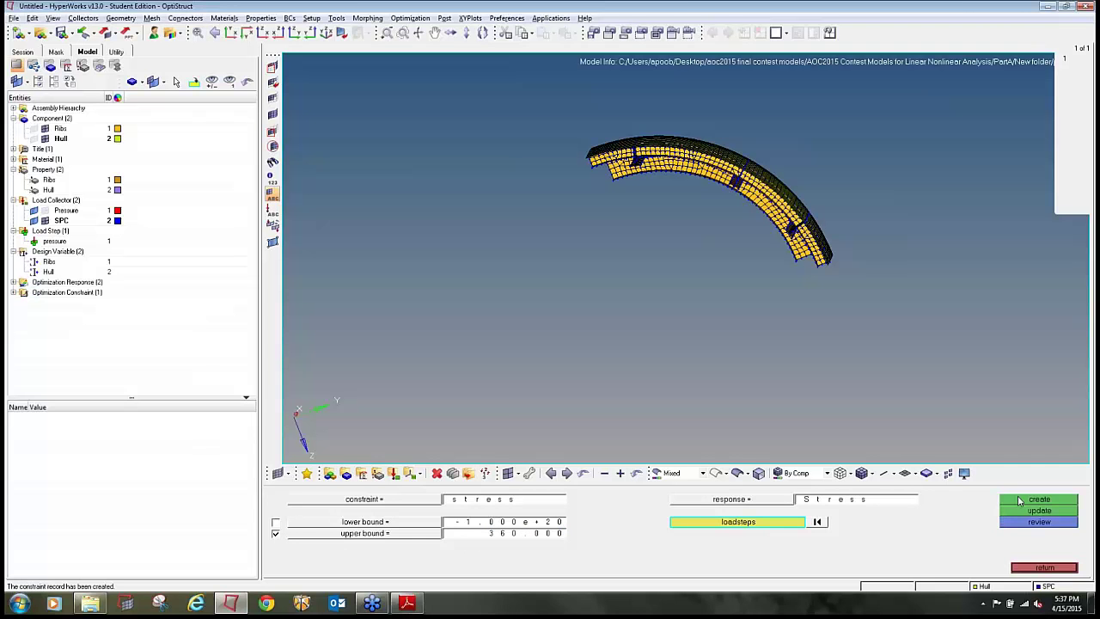
{"action": "left_click", "coordinate": [1034, 567]}
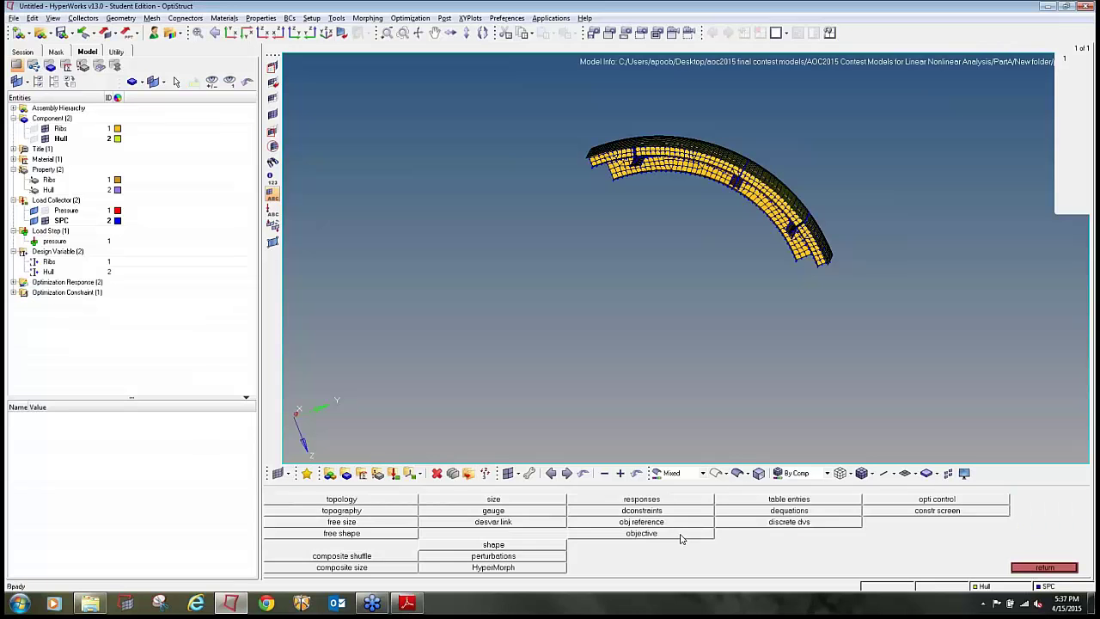
Create an optimization objective that minimizes the Mass response and close the objective setup.
{"action": "left_click", "coordinate": [681, 540]}
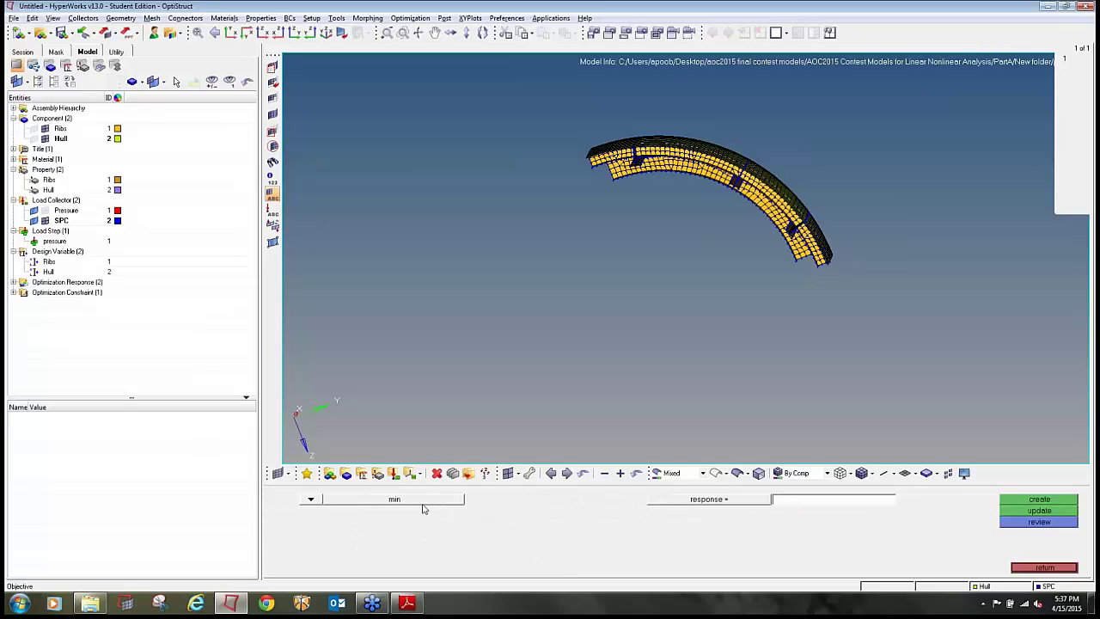
{"action": "left_click", "coordinate": [659, 501]}
{"action": "left_click", "coordinate": [365, 510]}
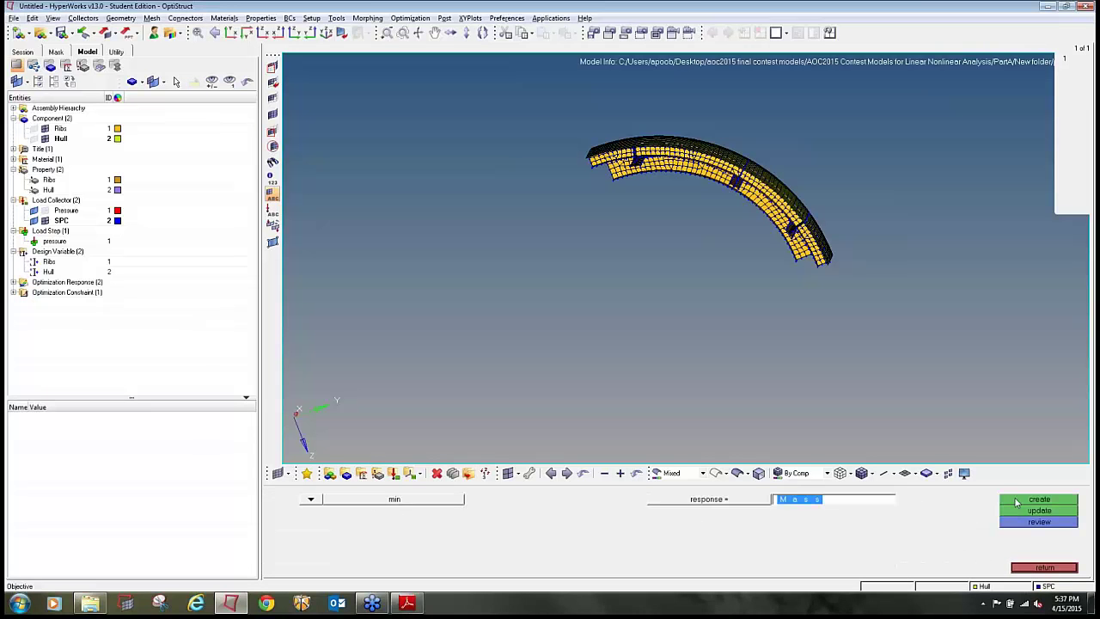
{"action": "left_click", "coordinate": [1020, 500]}
{"action": "left_click", "coordinate": [1026, 567]}
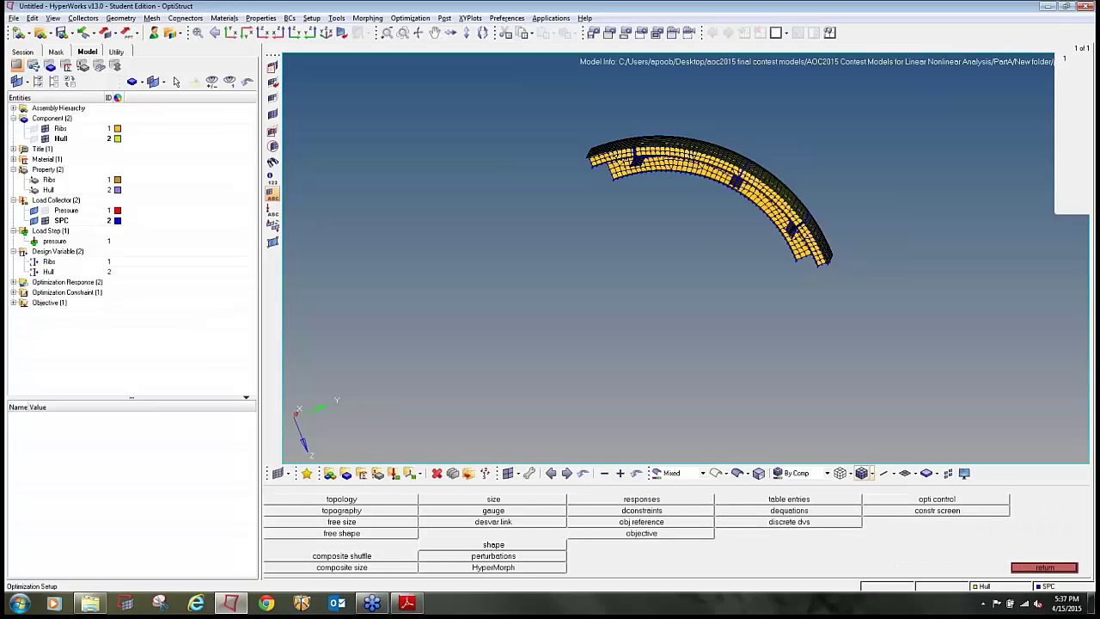
Save the model as partA.hm in a newly created subfolder of the current folder.
{"action": "left_click", "coordinate": [14, 18]}
{"action": "mouse_move", "coordinate": [35, 78]}
{"action": "left_click", "coordinate": [120, 115]}
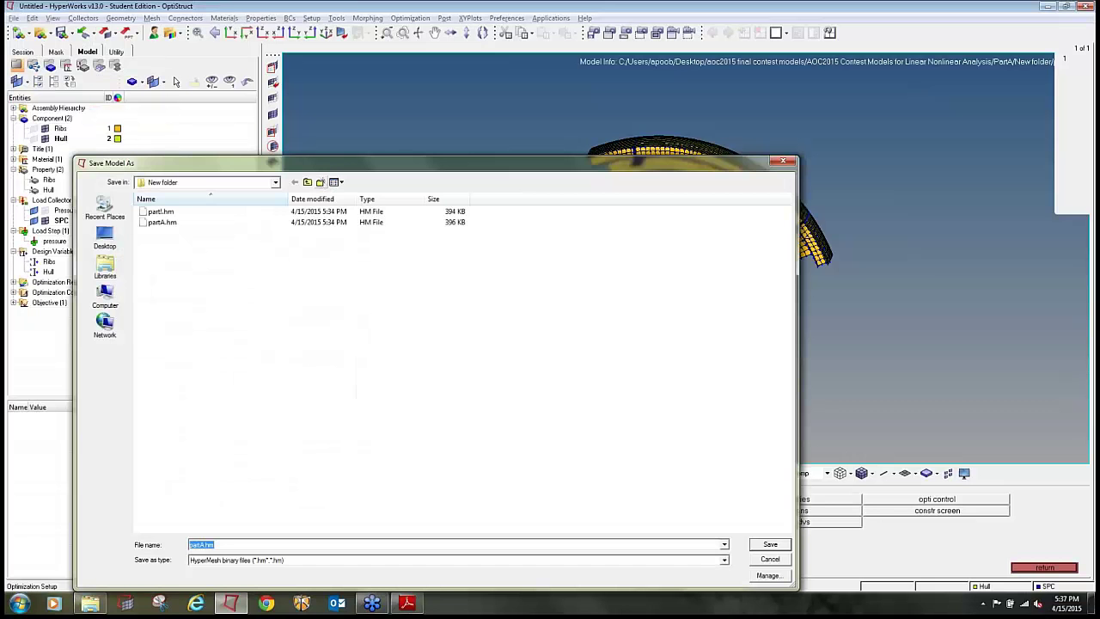
{"action": "left_click", "coordinate": [320, 182]}
{"action": "left_click", "coordinate": [225, 275]}
{"action": "double_click", "coordinate": [213, 211]}
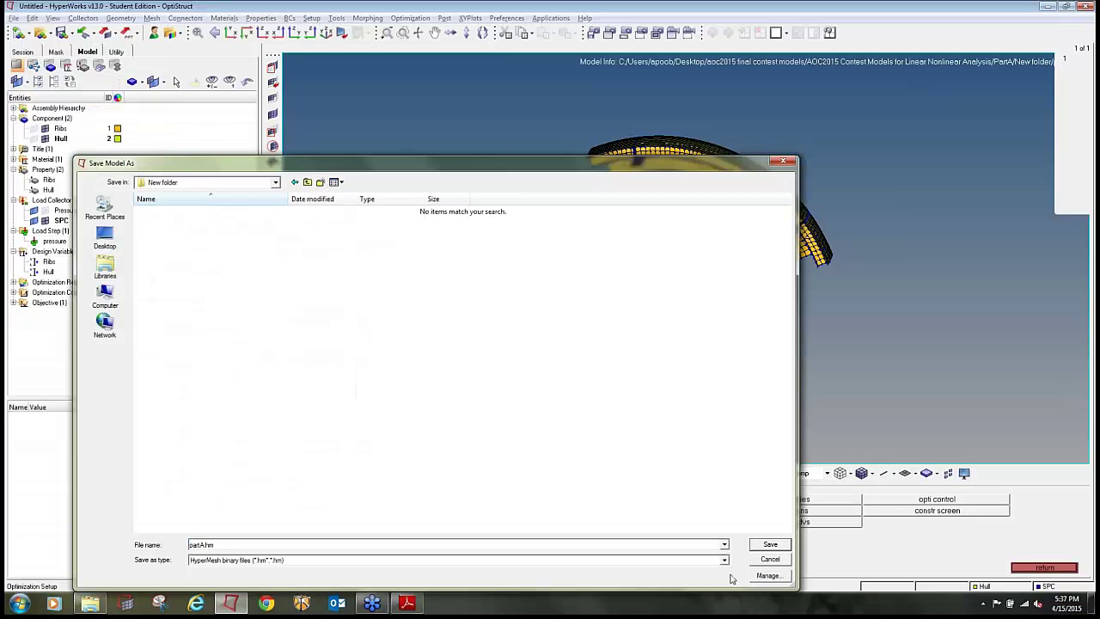
{"action": "left_click", "coordinate": [774, 545]}
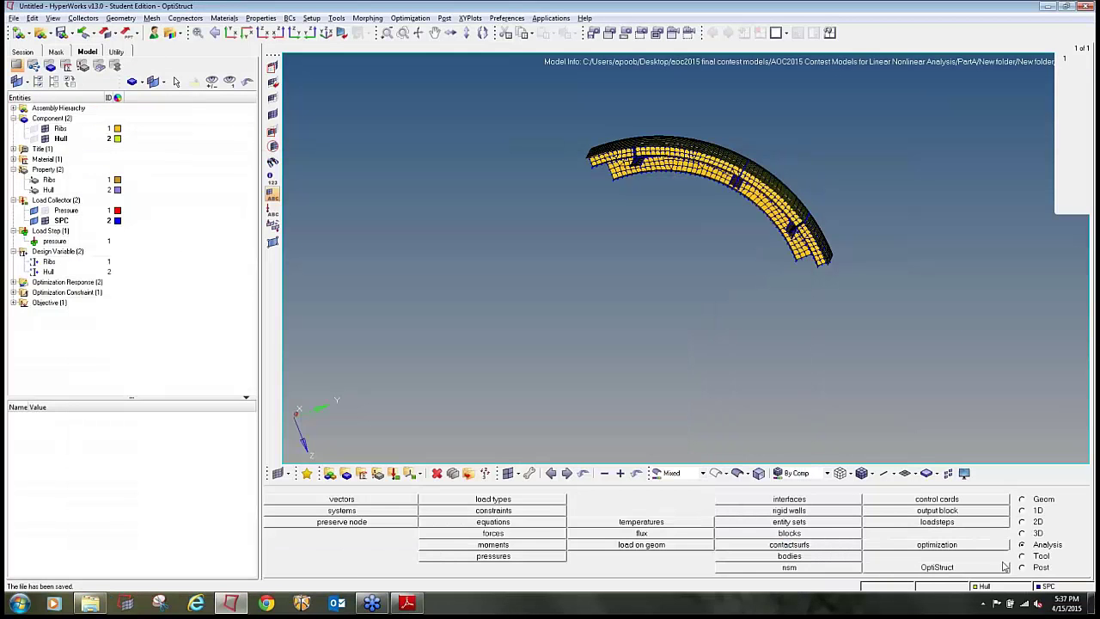
Run partA.fem in OptiStruct with the optimization run option and the extra solver options cleared.
{"action": "left_click", "coordinate": [1004, 567]}
{"action": "left_click", "coordinate": [525, 531]}
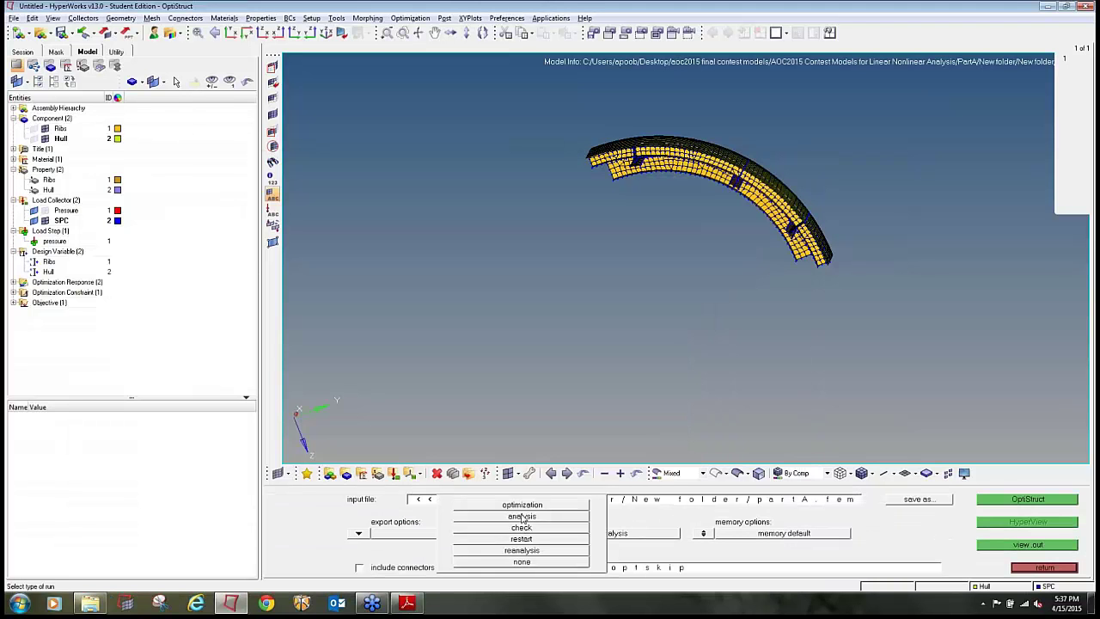
{"action": "left_click", "coordinate": [522, 504]}
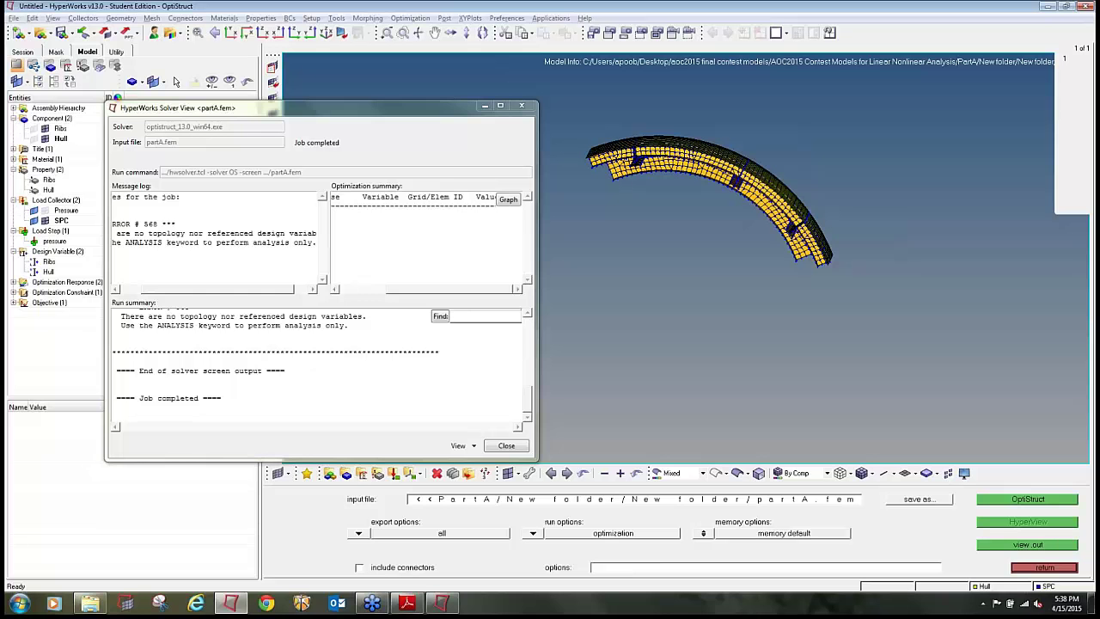
Widen the solver view and its message log to read the complete job messages, and close it.
{"action": "left_click_drag", "start_coordinate": [176, 290], "coordinate": [129, 296]}
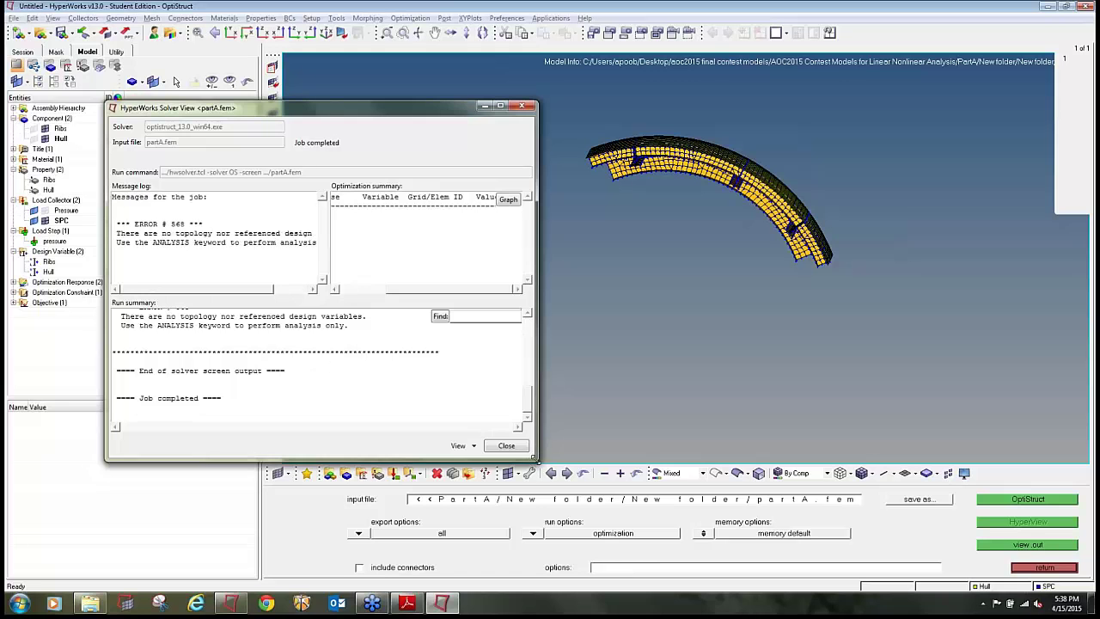
{"action": "left_click_drag", "start_coordinate": [536, 460], "coordinate": [777, 446]}
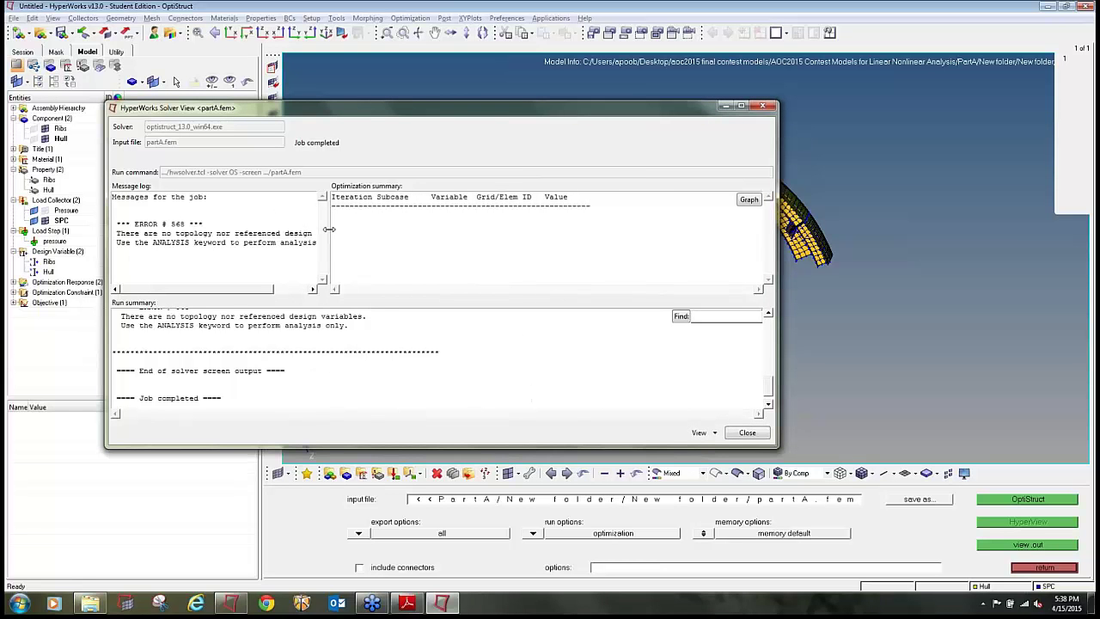
{"action": "left_click_drag", "start_coordinate": [327, 231], "coordinate": [415, 233]}
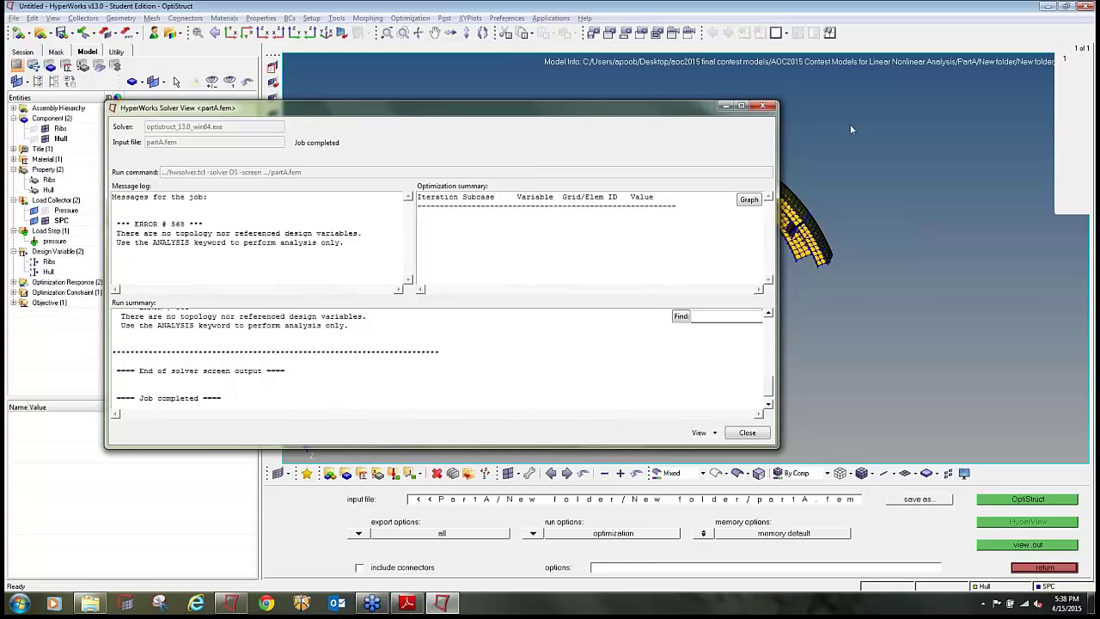
{"action": "left_click", "coordinate": [762, 105]}
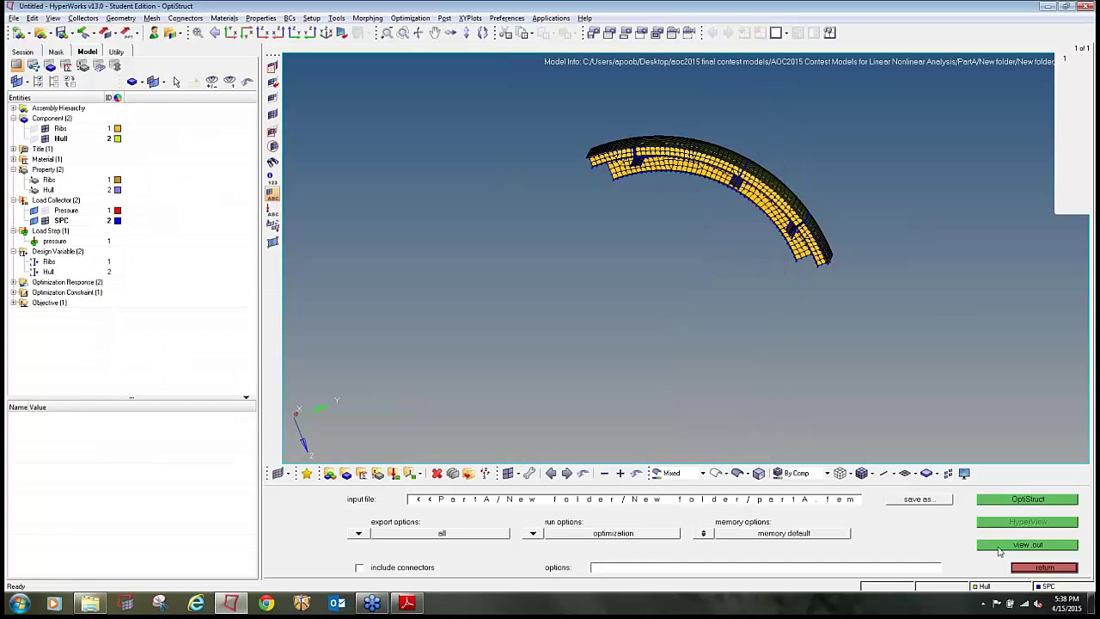
Leave the solver run setup and switch the size optimization setup to generic relationships.
{"action": "left_click", "coordinate": [1040, 568]}
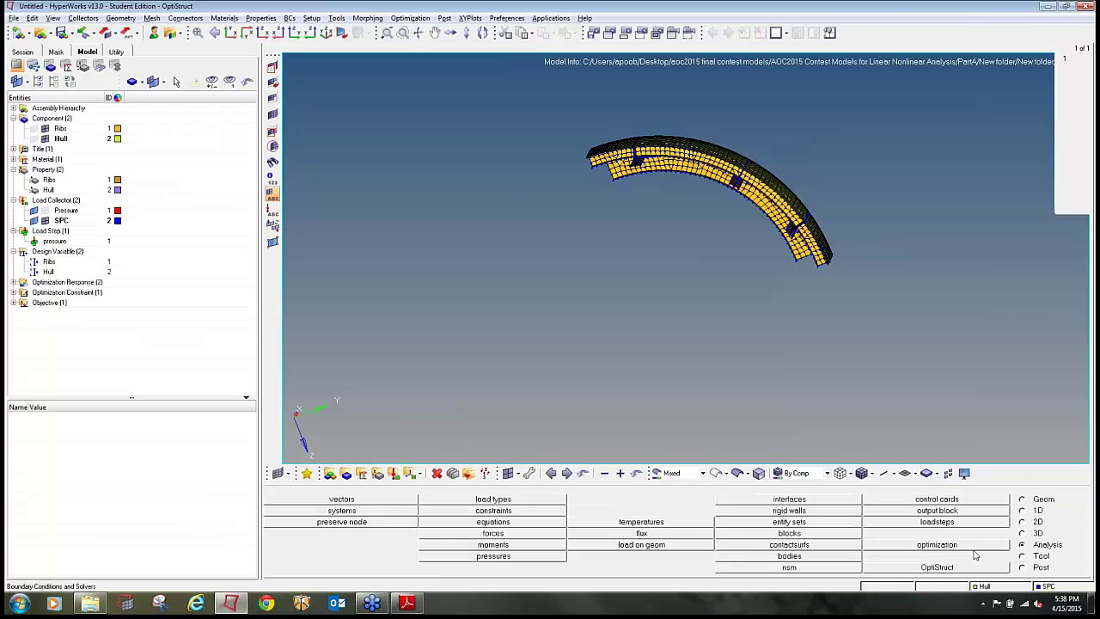
{"action": "left_click", "coordinate": [493, 500]}
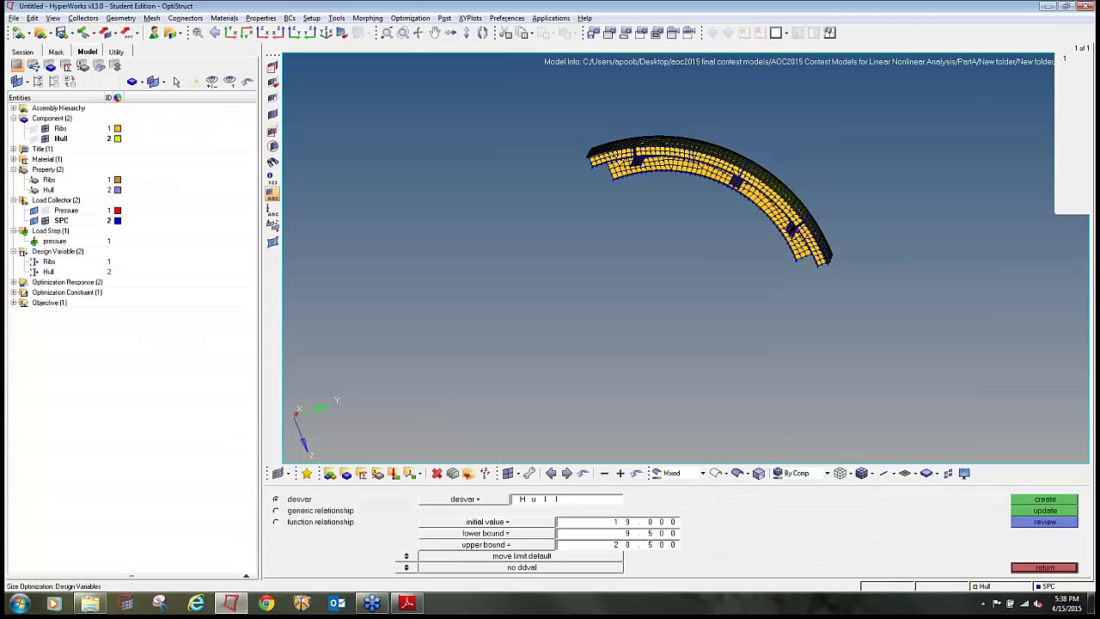
{"action": "left_click", "coordinate": [320, 513]}
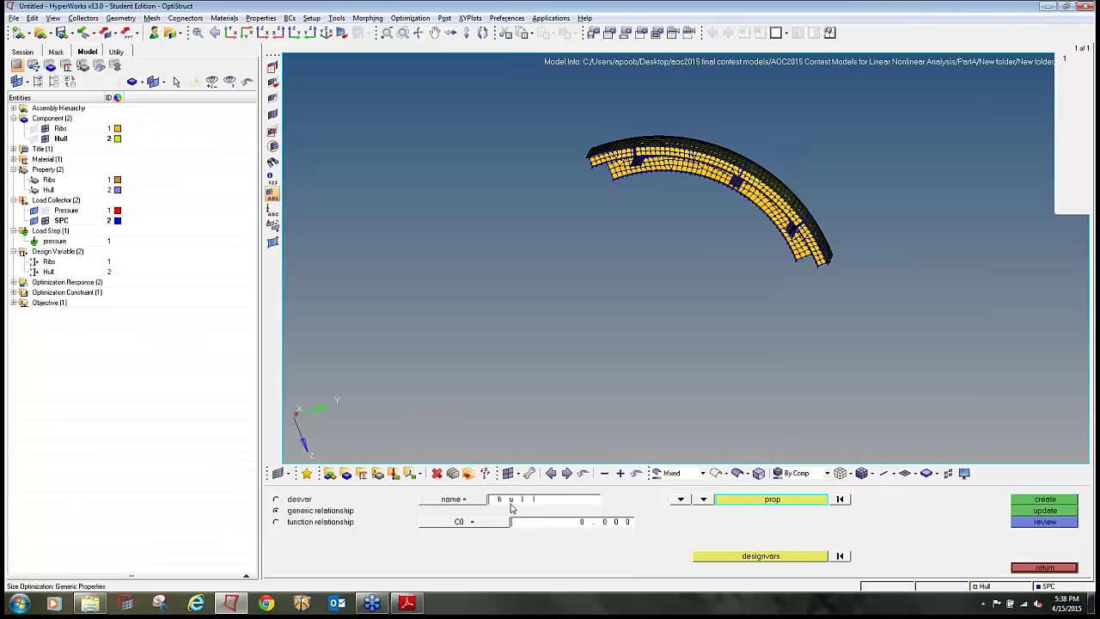
{"action": "left_click", "coordinate": [756, 500]}
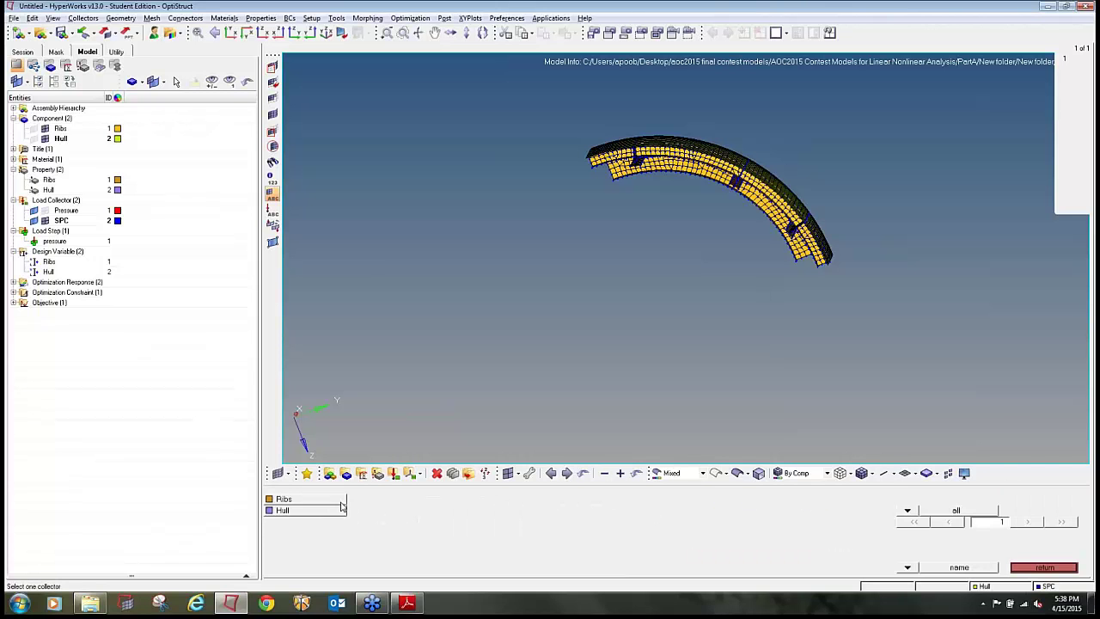
{"action": "left_click", "coordinate": [341, 505]}
{"action": "left_click", "coordinate": [718, 555]}
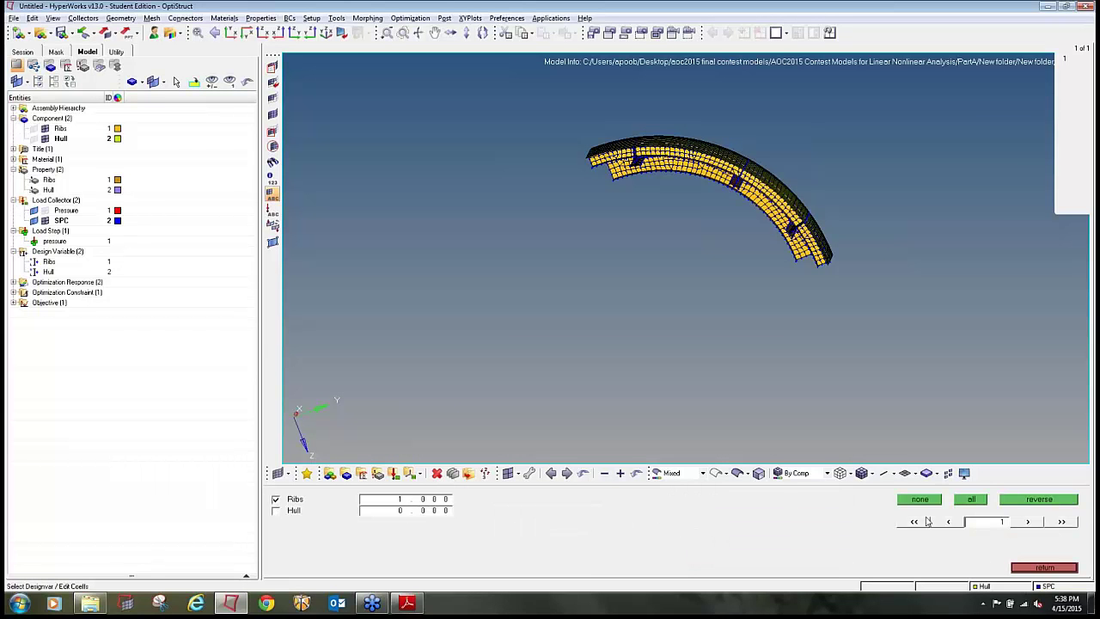
{"action": "left_click", "coordinate": [1044, 568]}
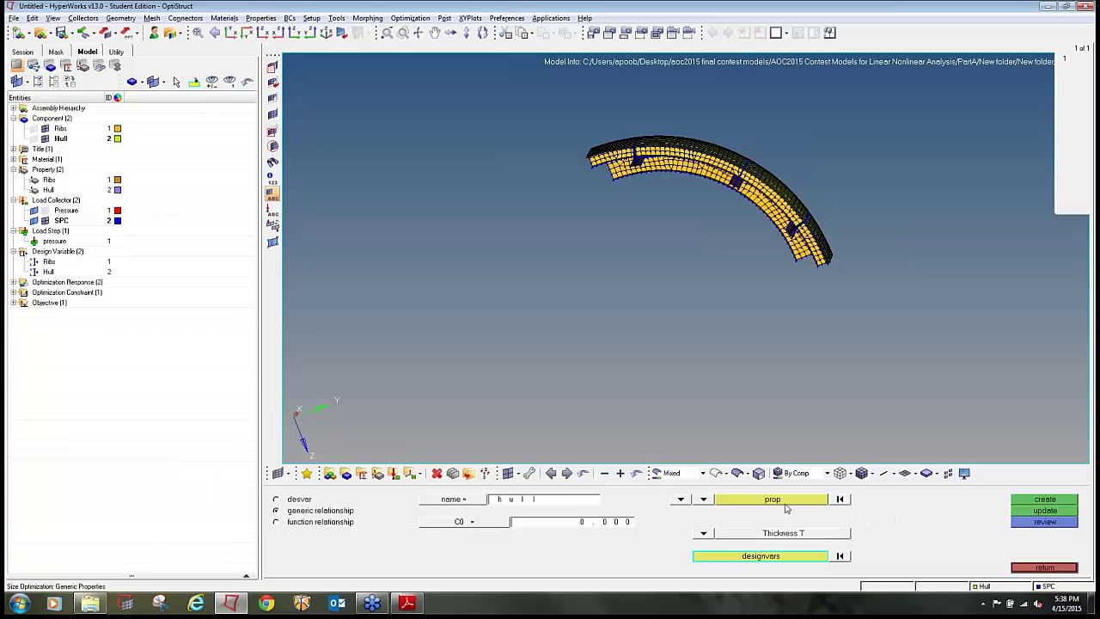
{"action": "left_click", "coordinate": [842, 501]}
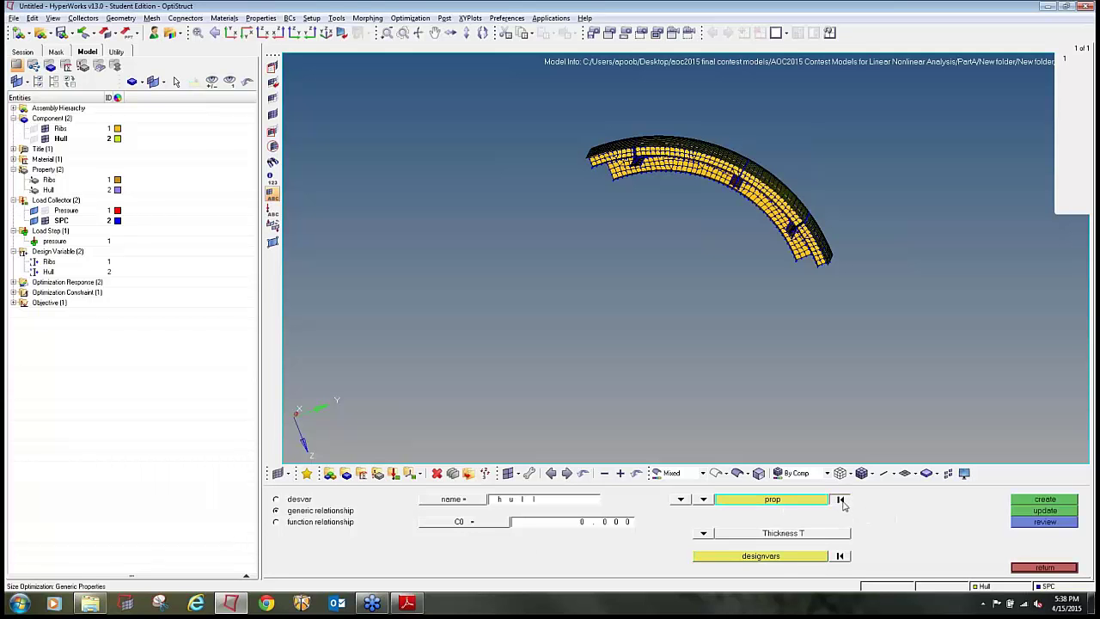
Create a generic property relationship named ribs linking the rib property's Thickness T to the Ribs design variable.
{"action": "double_click", "coordinate": [510, 500]}
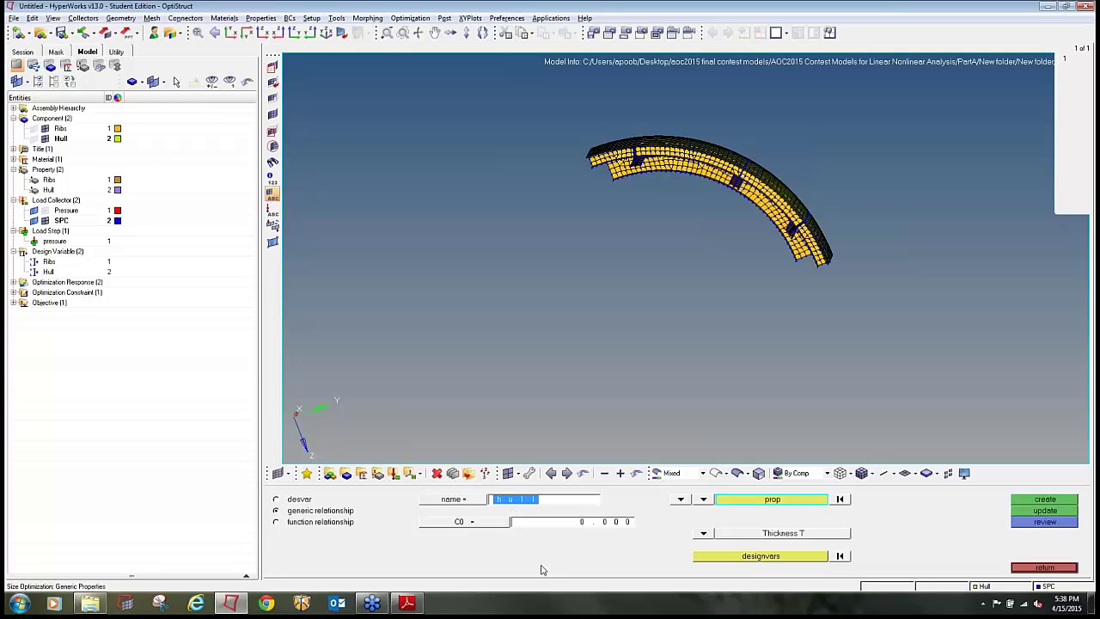
{"action": "type", "text": "ribs"}
{"action": "left_click", "coordinate": [748, 500]}
{"action": "left_click", "coordinate": [332, 510]}
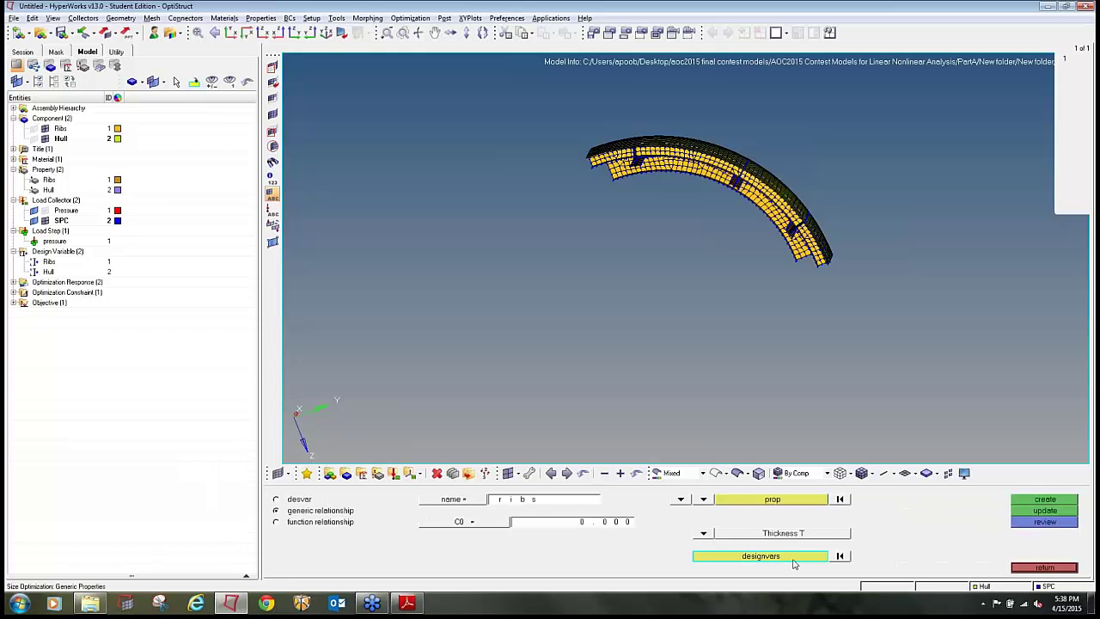
{"action": "left_click", "coordinate": [670, 562]}
{"action": "left_click", "coordinate": [290, 503]}
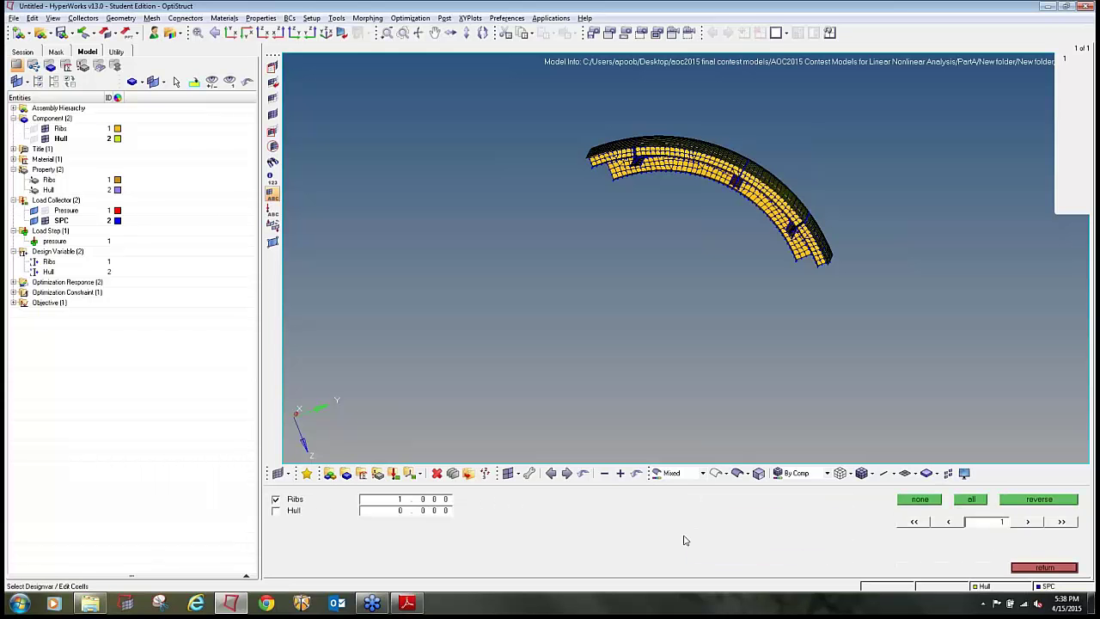
{"action": "left_click", "coordinate": [1019, 569]}
{"action": "left_click", "coordinate": [1044, 499]}
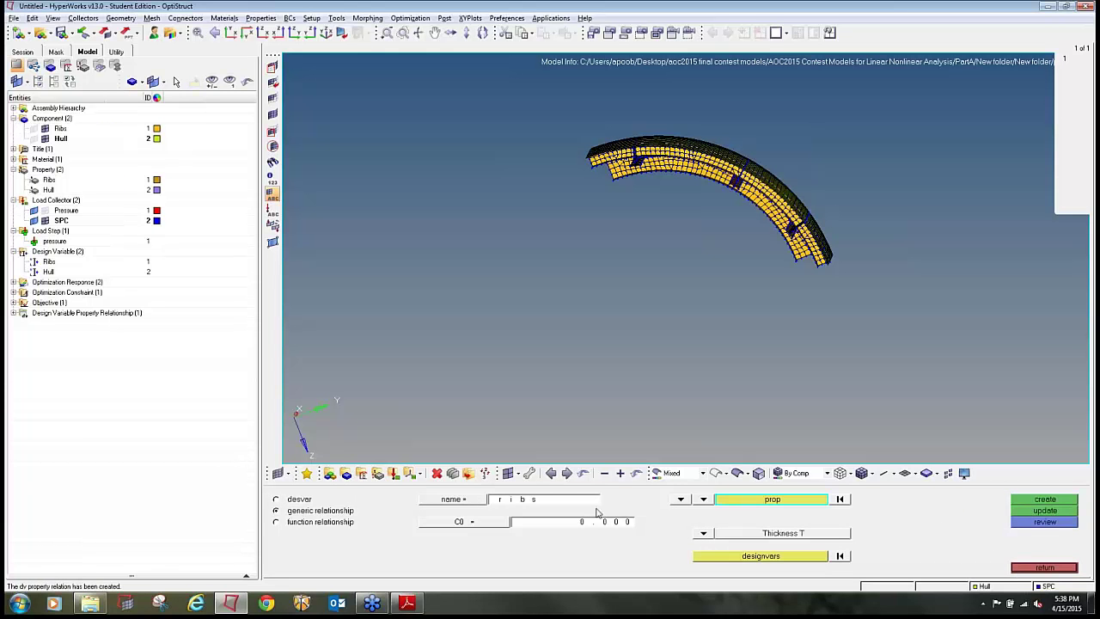
Create a generic property relationship named hull linking the Hull property's Thickness T to the Hull design variable.
{"action": "left_click", "coordinate": [577, 503]}
{"action": "type", "text": "hull"}
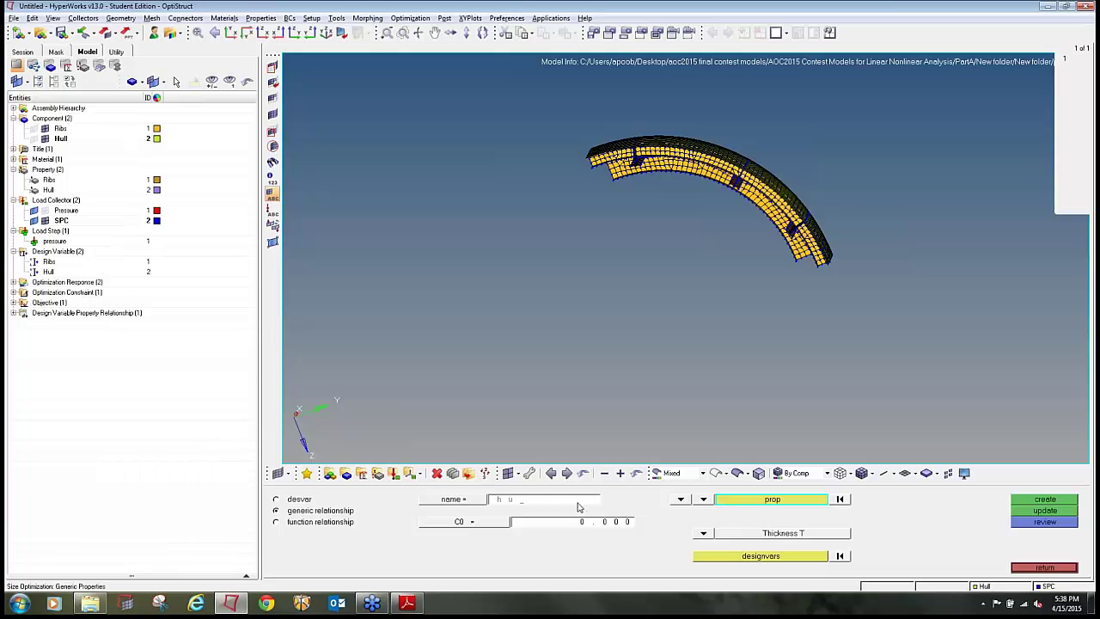
{"action": "left_click", "coordinate": [720, 501]}
{"action": "left_click", "coordinate": [304, 513]}
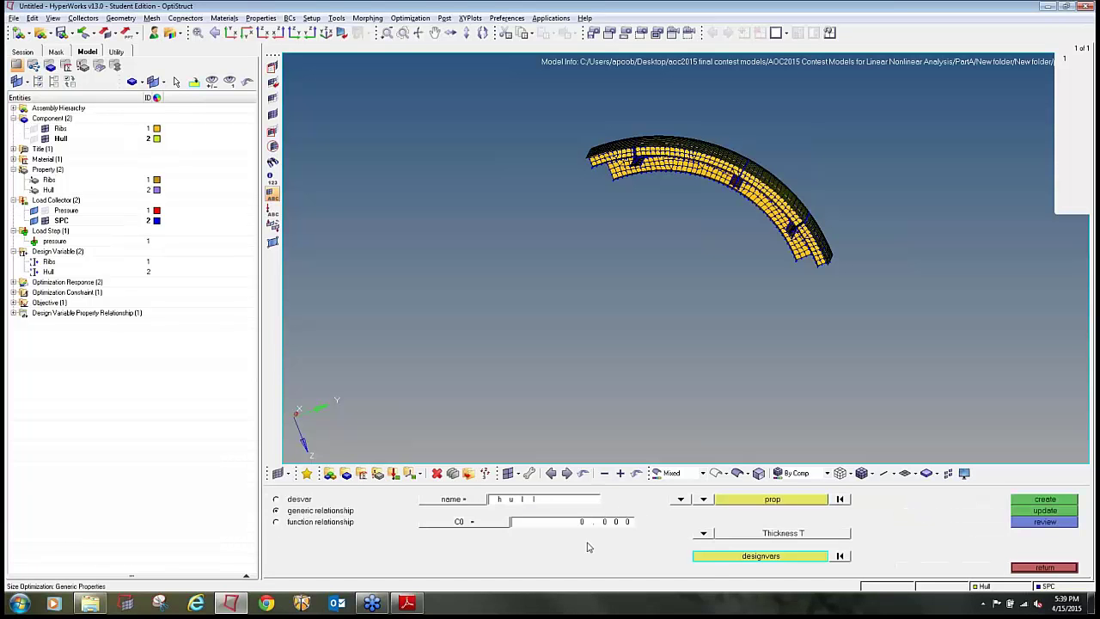
{"action": "left_click", "coordinate": [708, 557]}
{"action": "left_click", "coordinate": [275, 511]}
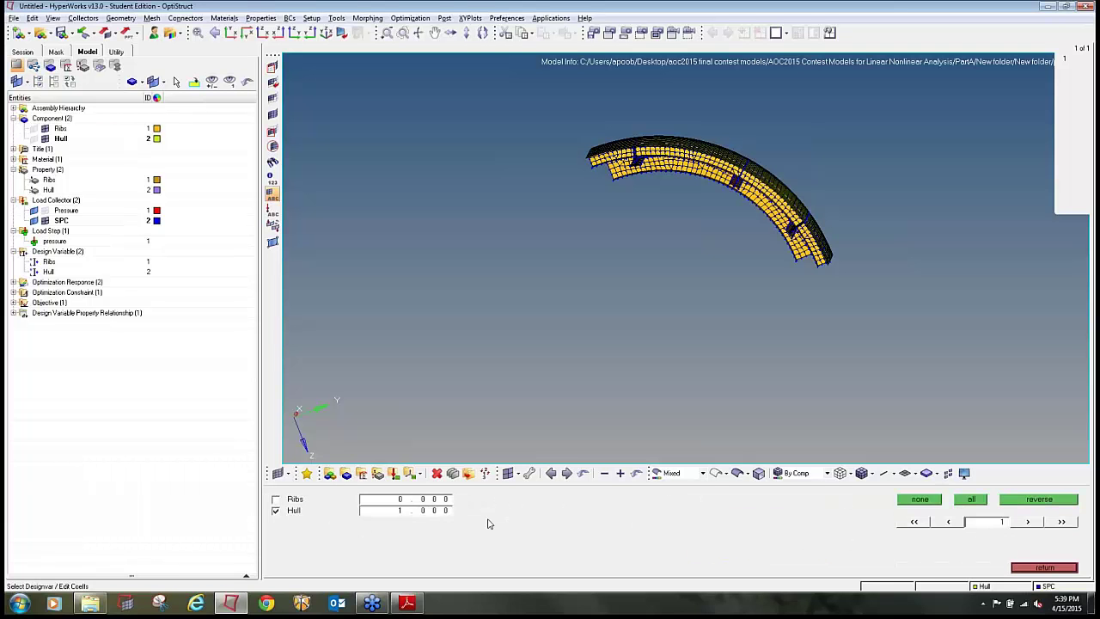
{"action": "left_click", "coordinate": [1043, 568]}
{"action": "left_click", "coordinate": [1043, 501]}
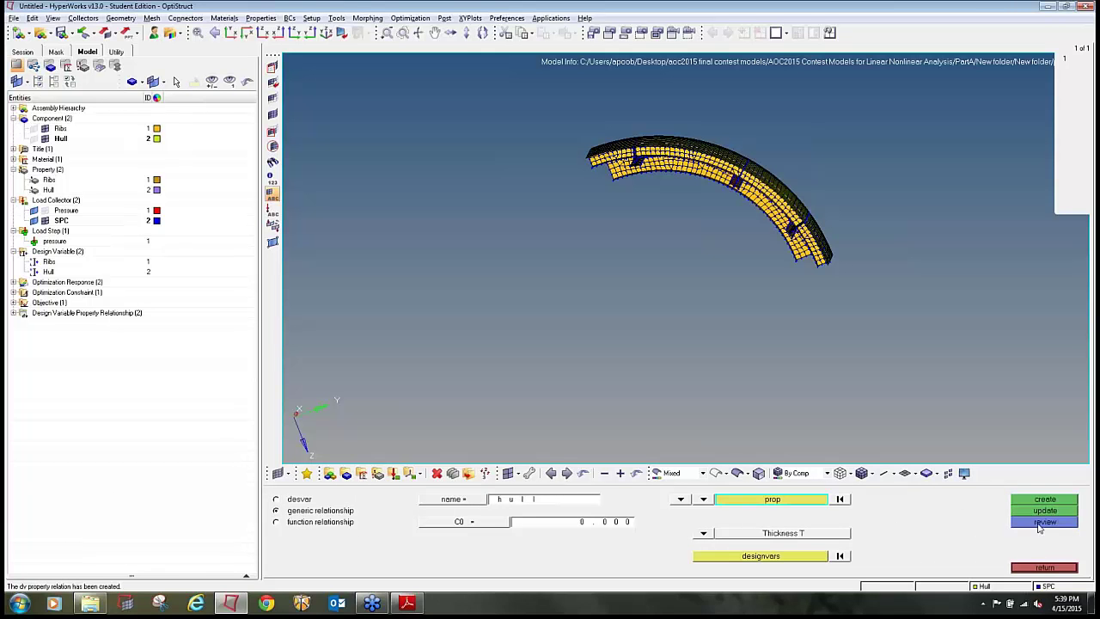
Leave the size optimization setup and save the model file.
{"action": "left_click", "coordinate": [299, 523]}
{"action": "left_click", "coordinate": [1027, 569]}
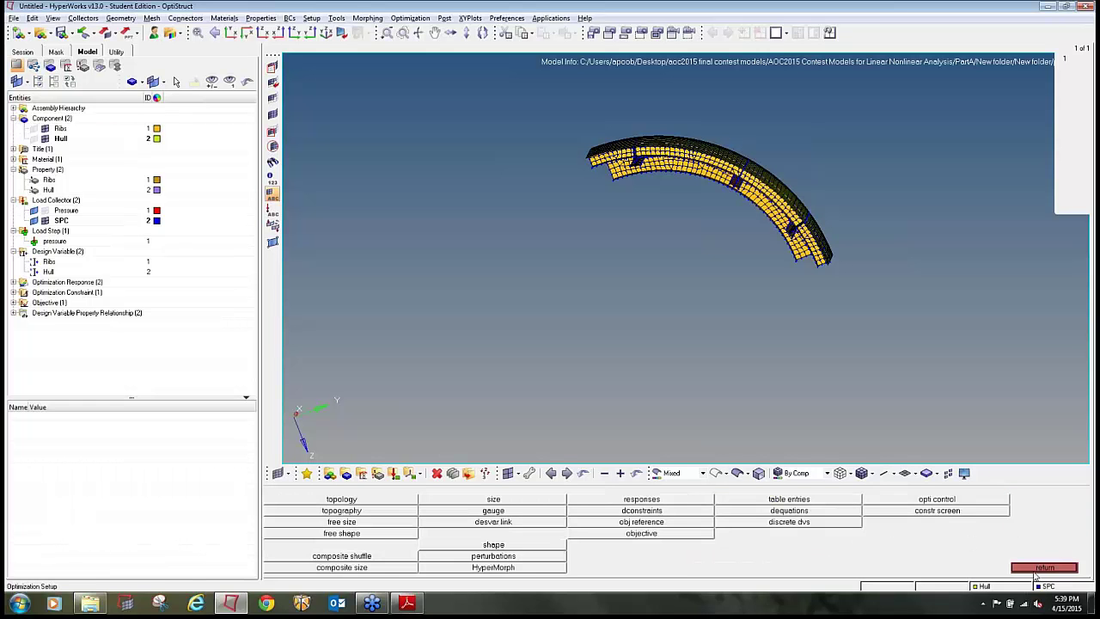
{"action": "left_click", "coordinate": [1033, 569]}
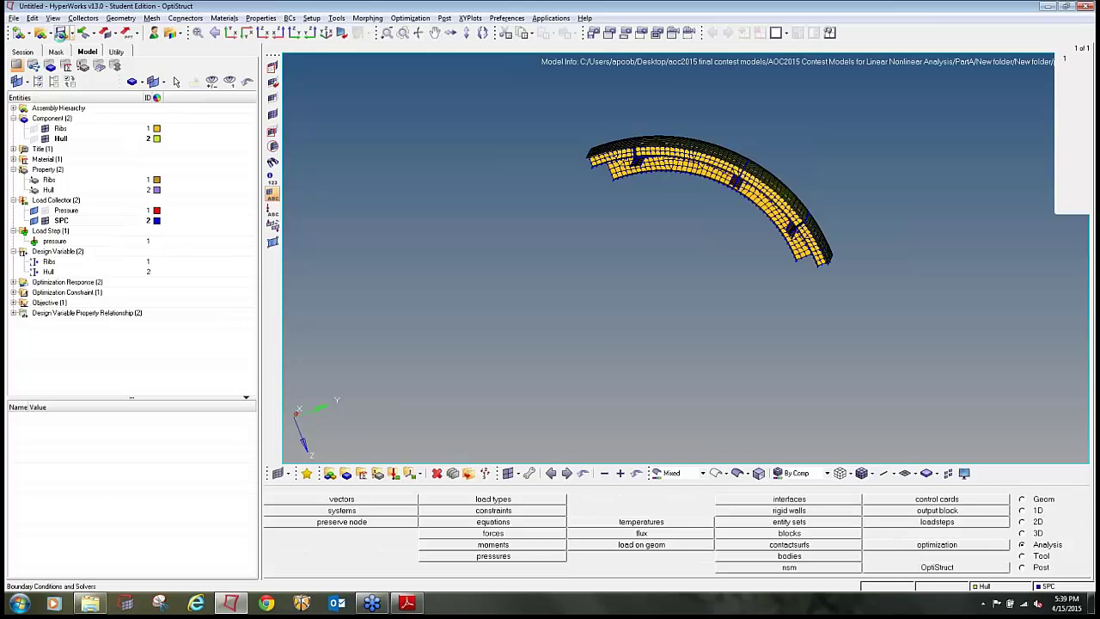
{"action": "left_click", "coordinate": [61, 33]}
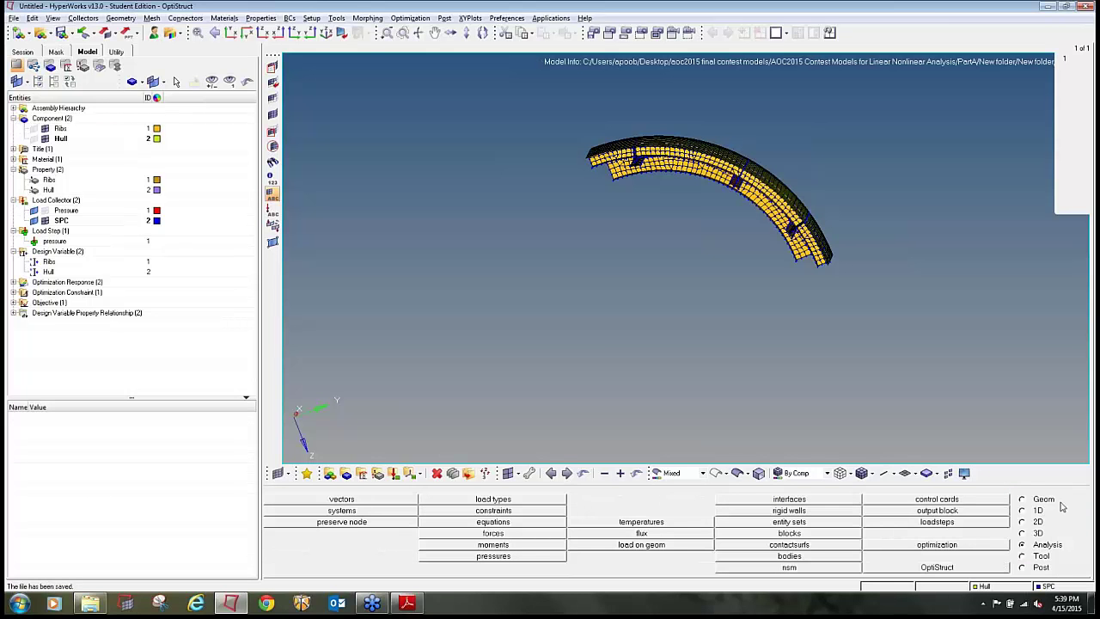
Run the OptiStruct optimization on partA.fem, overwriting the existing input file.
{"action": "left_click", "coordinate": [999, 568]}
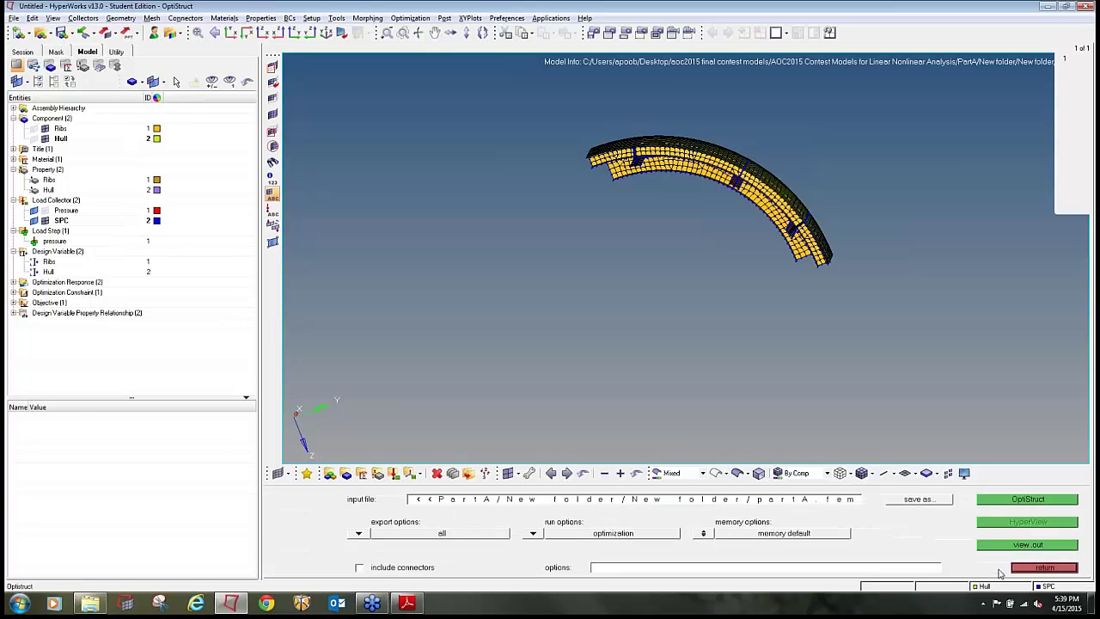
{"action": "left_click", "coordinate": [998, 501]}
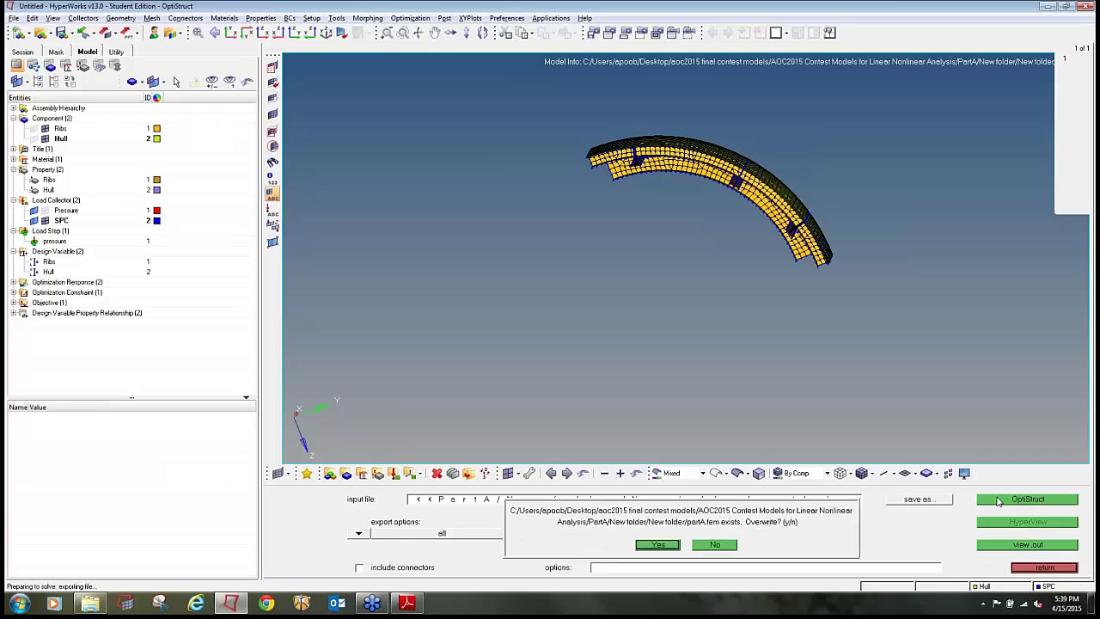
{"action": "left_click", "coordinate": [675, 547]}
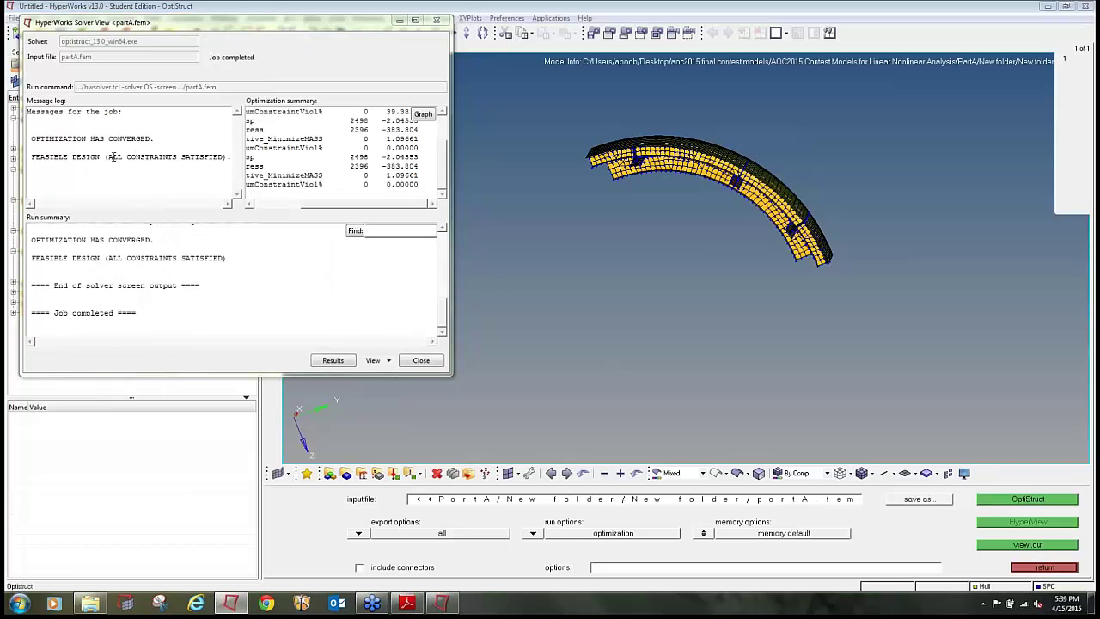
Open the optimization results from the solver view, dismiss the message log, and maximize the results window.
{"action": "left_click", "coordinate": [335, 360]}
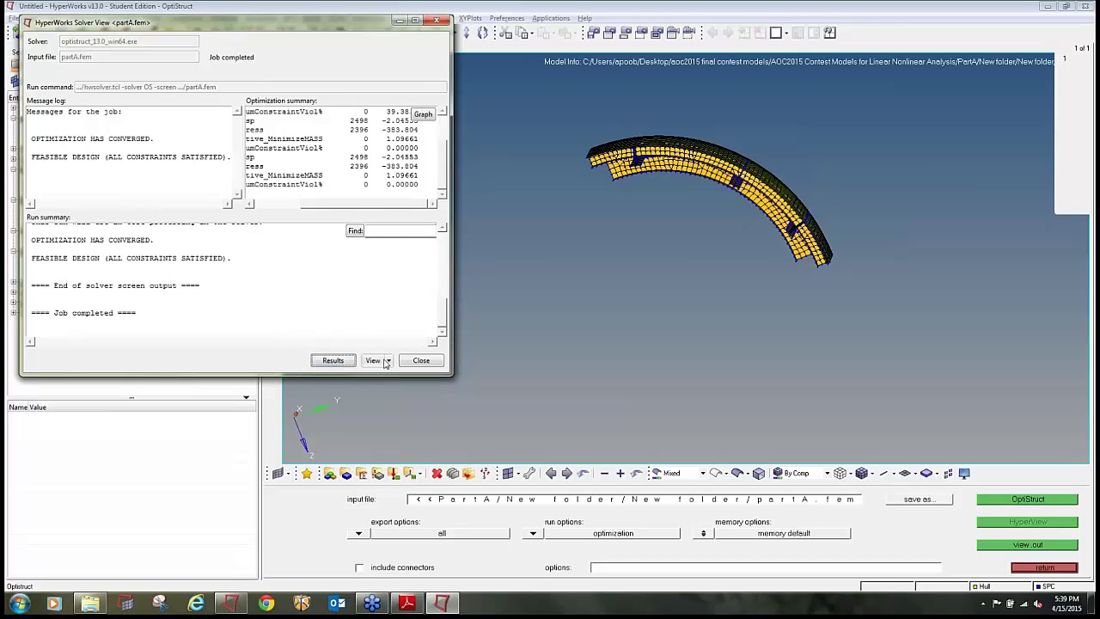
{"action": "left_click", "coordinate": [421, 360]}
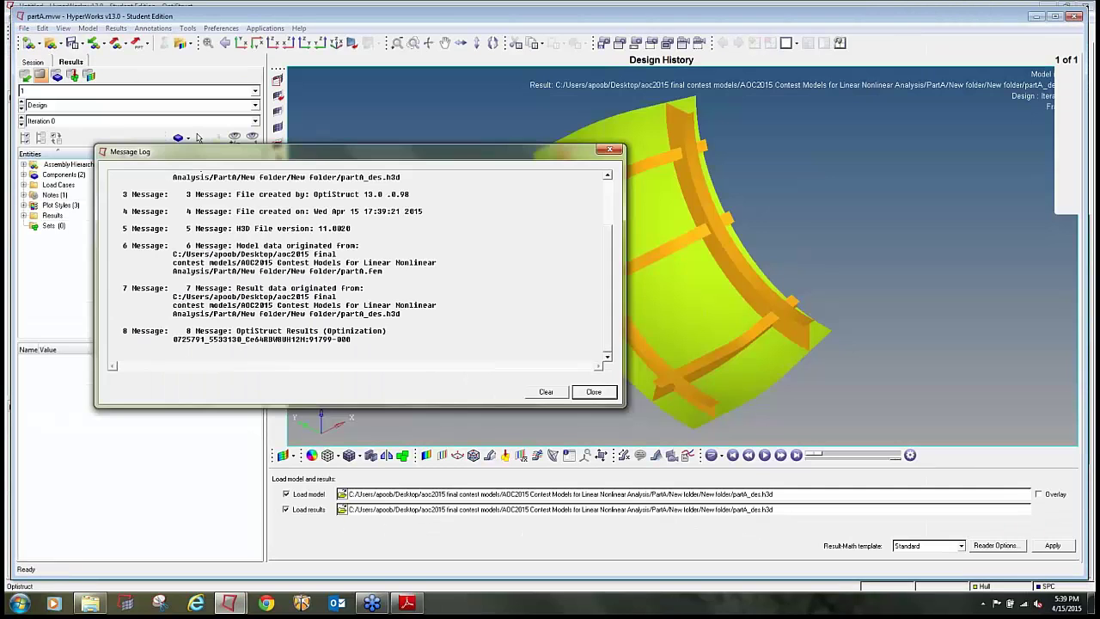
{"action": "left_click", "coordinate": [593, 392]}
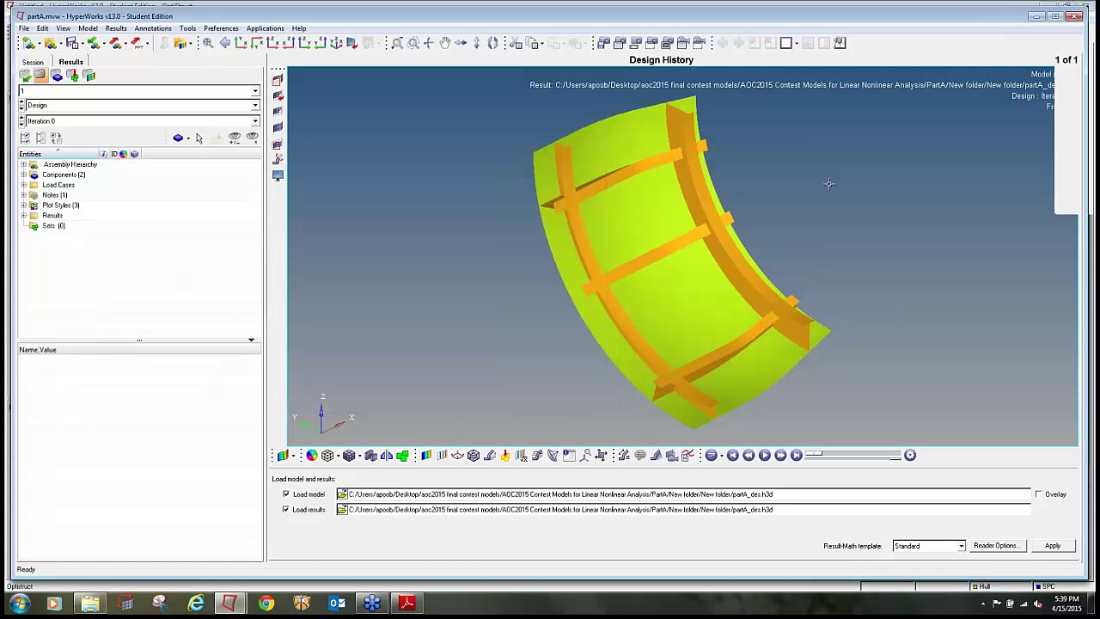
{"action": "left_click", "coordinate": [1053, 17]}
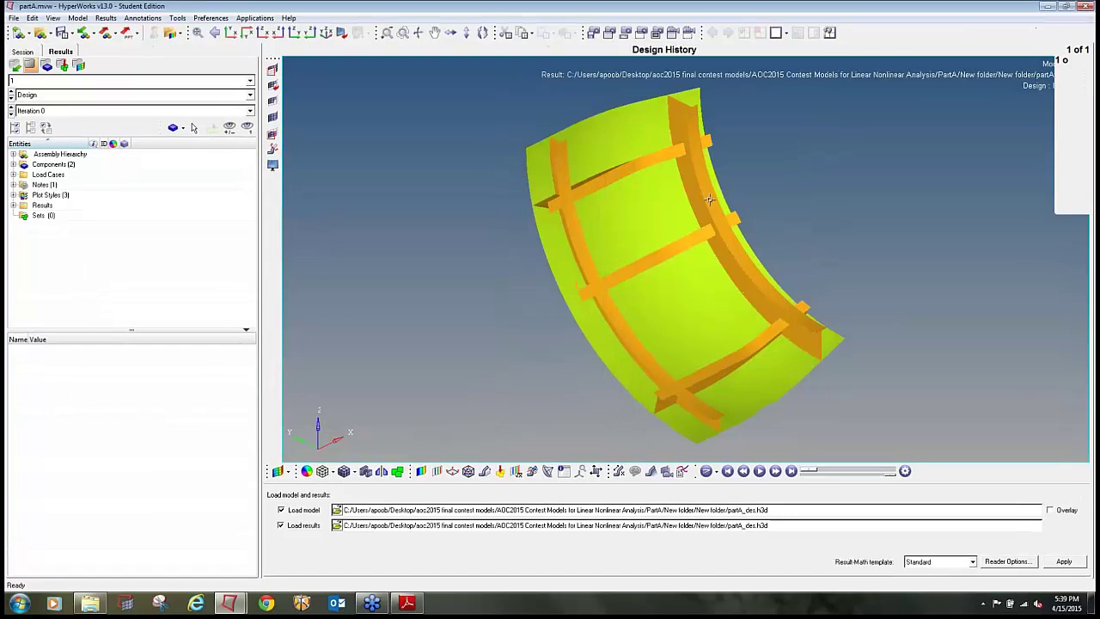
Contour the Element Thicknesses result on the hull model for design Iteration 2.
{"action": "left_click_drag", "start_coordinate": [799, 175], "coordinate": [584, 198], "text": "ctrl"}
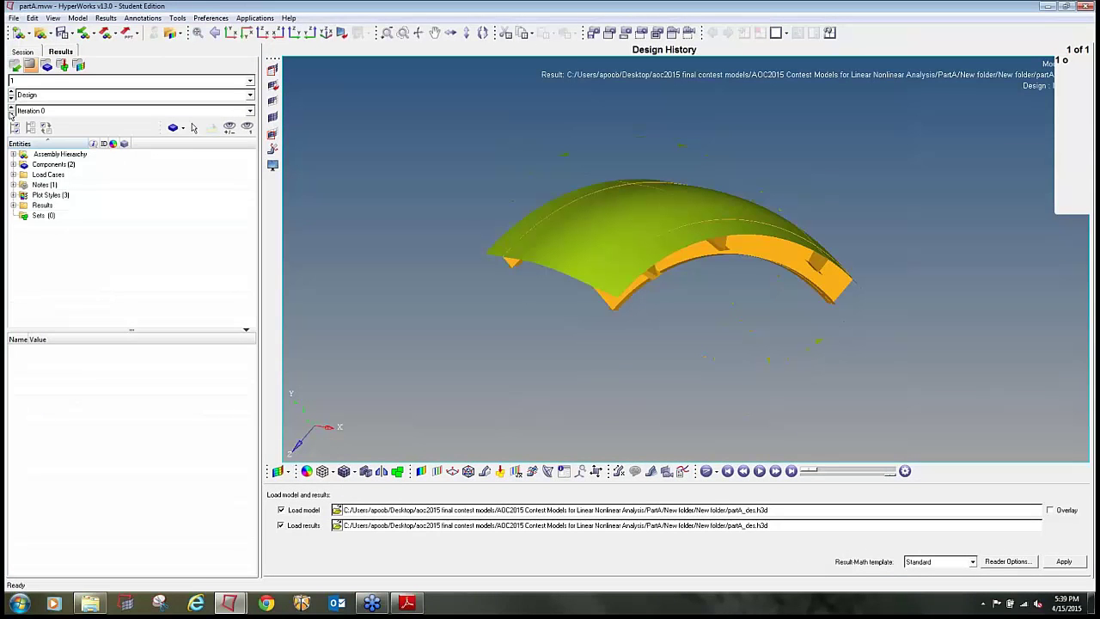
{"action": "left_click", "coordinate": [41, 112]}
{"action": "left_click", "coordinate": [48, 130]}
{"action": "left_click", "coordinate": [421, 471]}
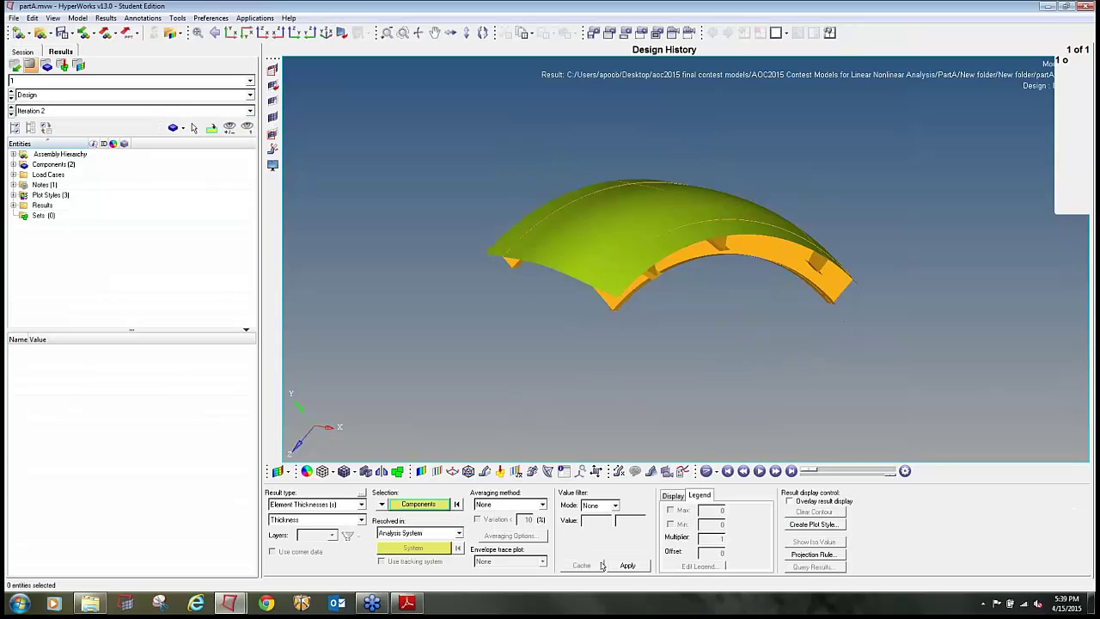
{"action": "left_click", "coordinate": [626, 564]}
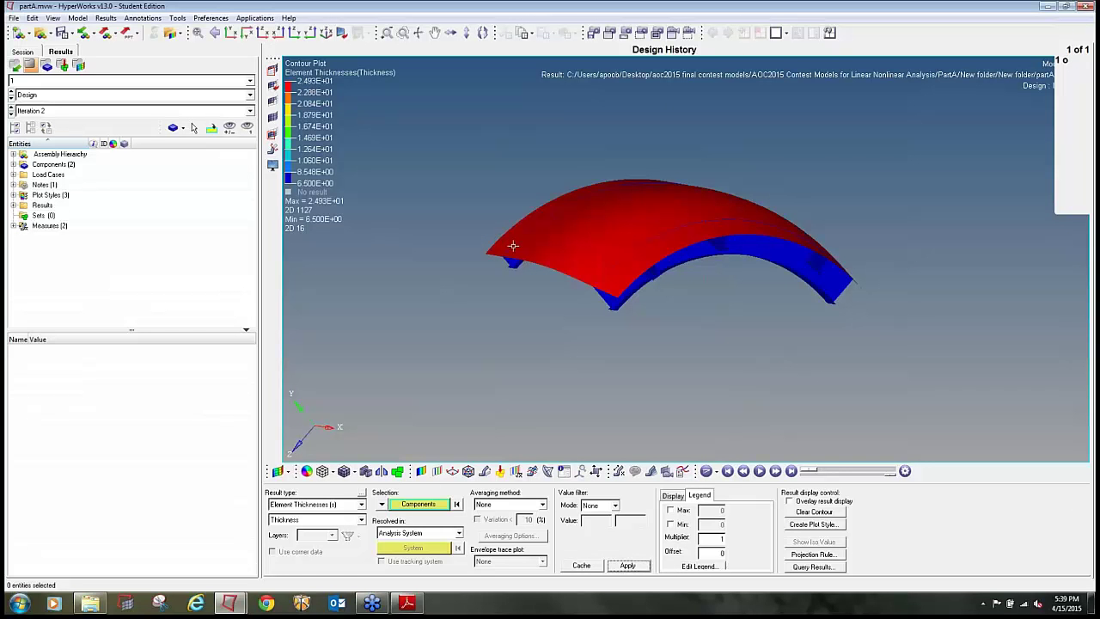
{"action": "mouse_move", "coordinate": [849, 400]}
{"action": "left_mouse_down", "text": "ctrl"}
{"action": "mouse_move", "coordinate": [808, 361]}
{"action": "mouse_move", "coordinate": [778, 253]}
{"action": "mouse_move", "coordinate": [778, 357]}
{"action": "mouse_move", "coordinate": [808, 378]}
{"action": "mouse_move", "coordinate": [838, 357]}
{"action": "left_mouse_up", "text": "ctrl"}
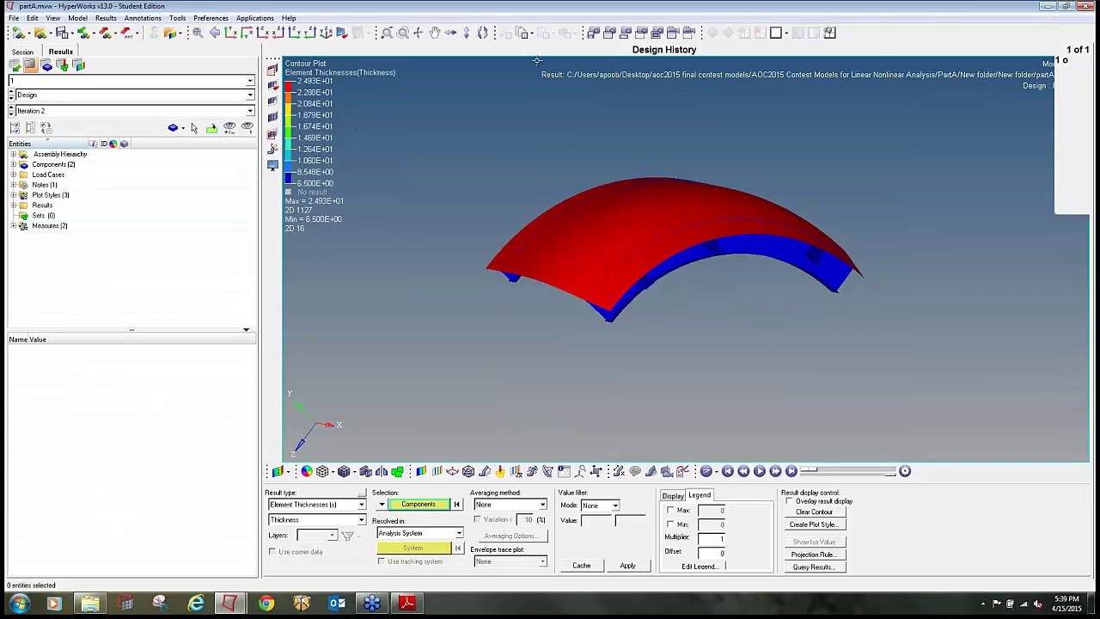
Split the page into two side-by-side views and load partA_s1.h3d as model and results in the empty view.
{"action": "left_click", "coordinate": [786, 34]}
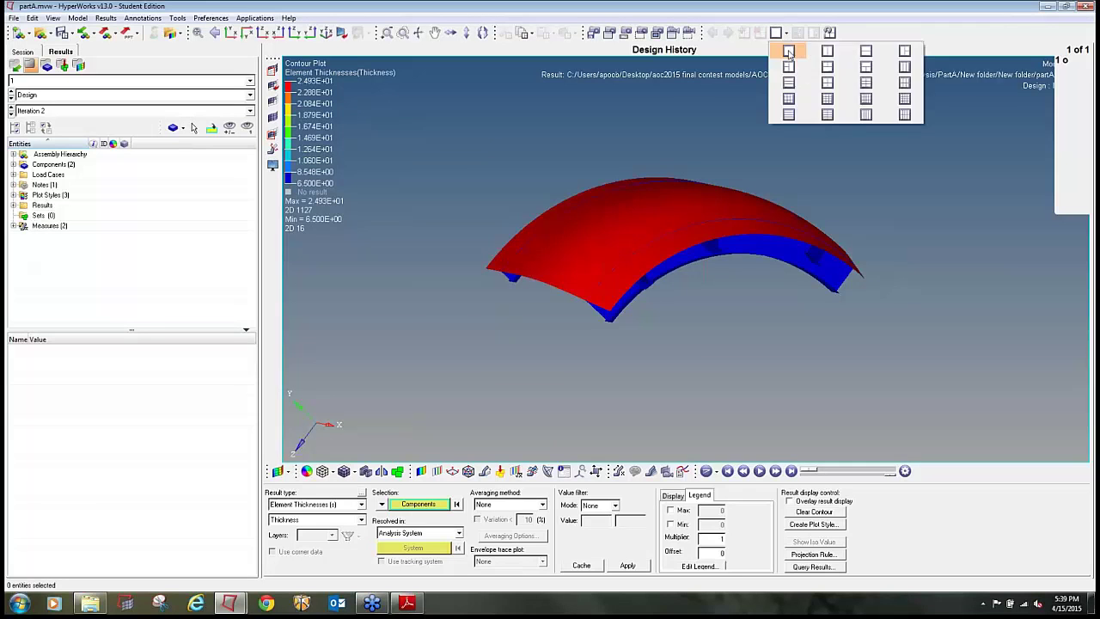
{"action": "left_click", "coordinate": [827, 48]}
{"action": "left_click", "coordinate": [858, 190]}
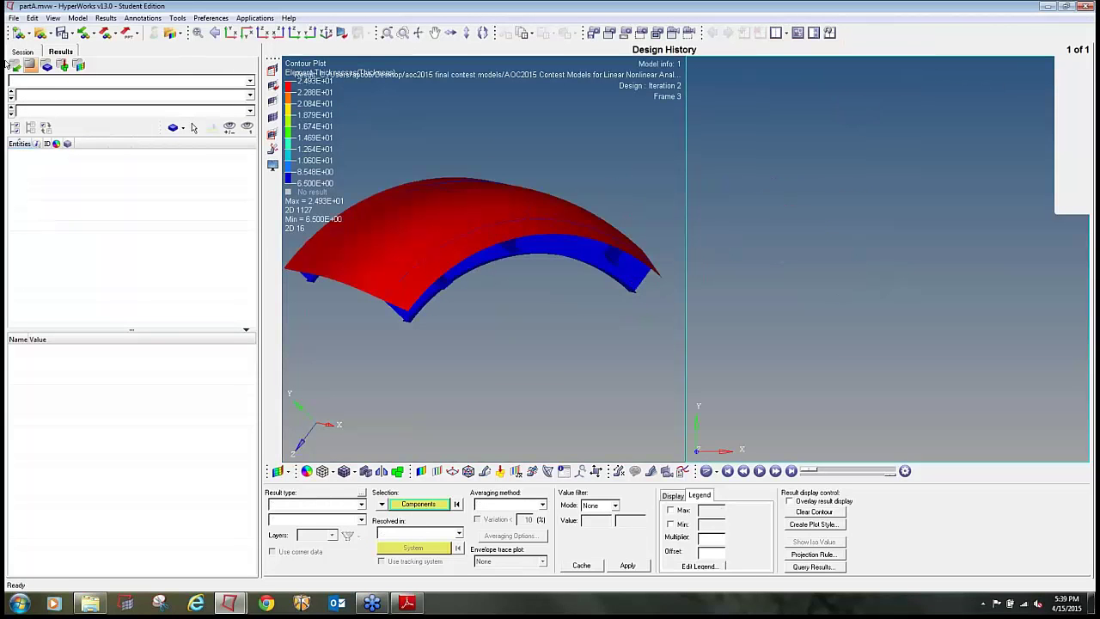
{"action": "left_click", "coordinate": [41, 33]}
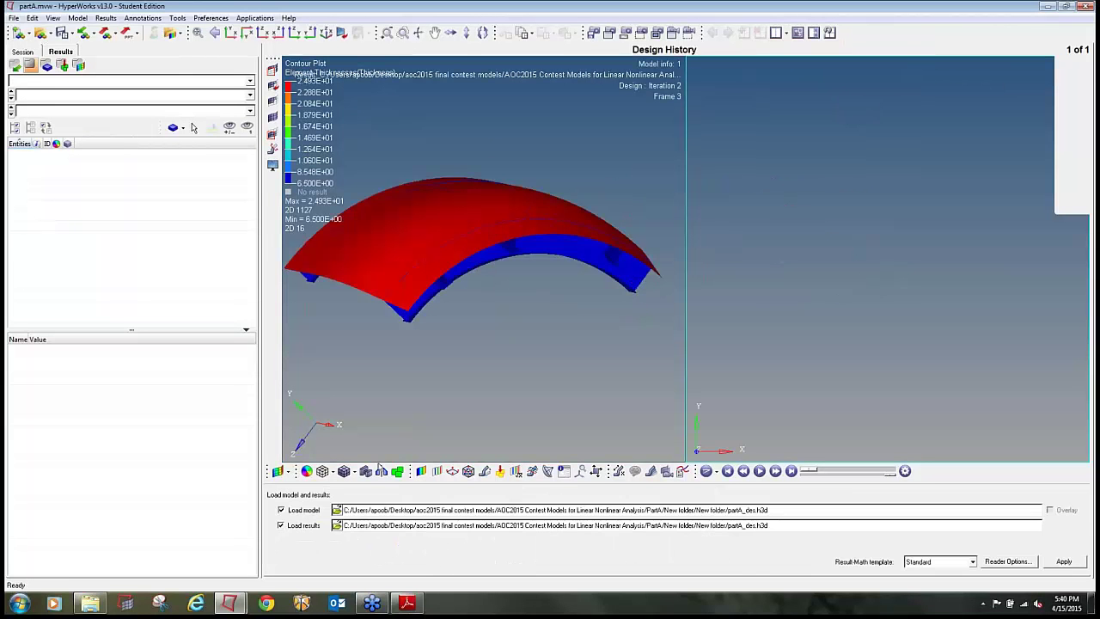
{"action": "left_click", "coordinate": [336, 511]}
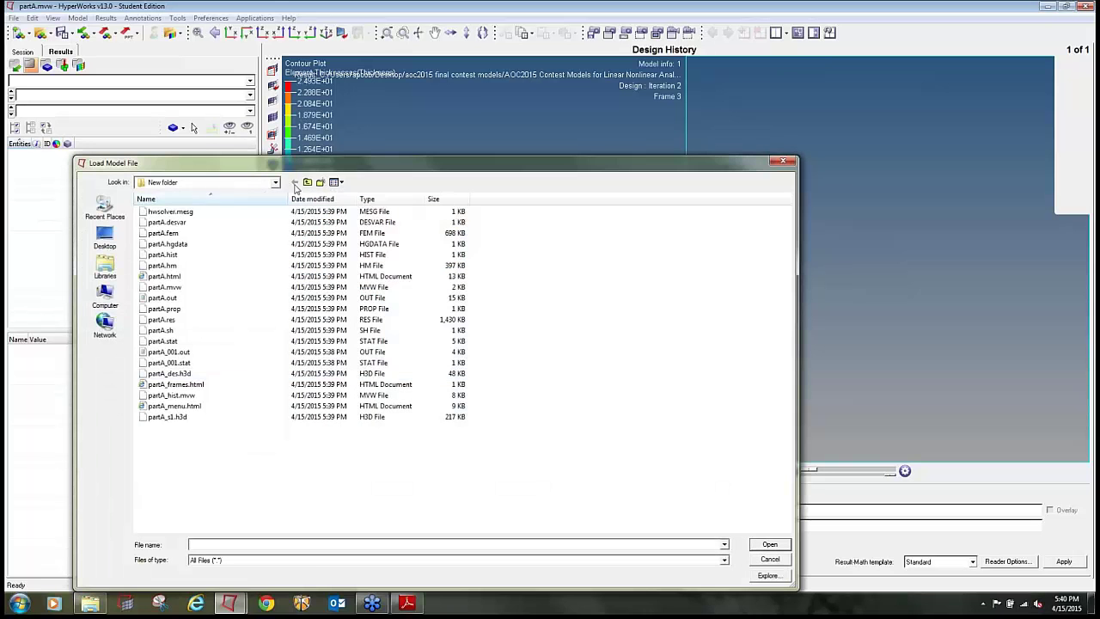
{"action": "left_click", "coordinate": [370, 198]}
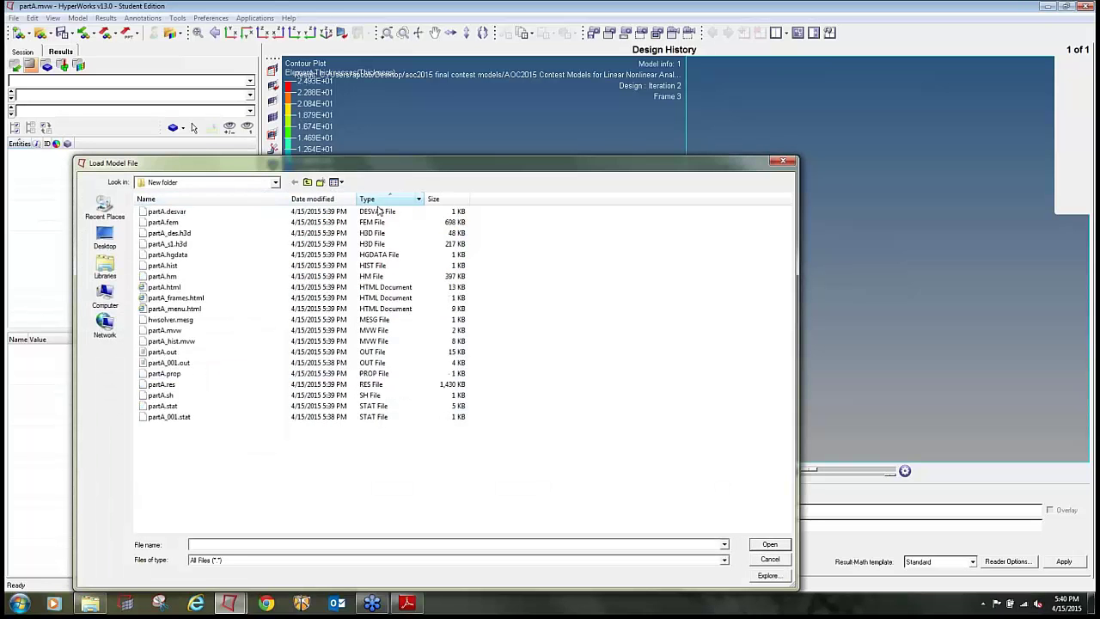
{"action": "double_click", "coordinate": [318, 244]}
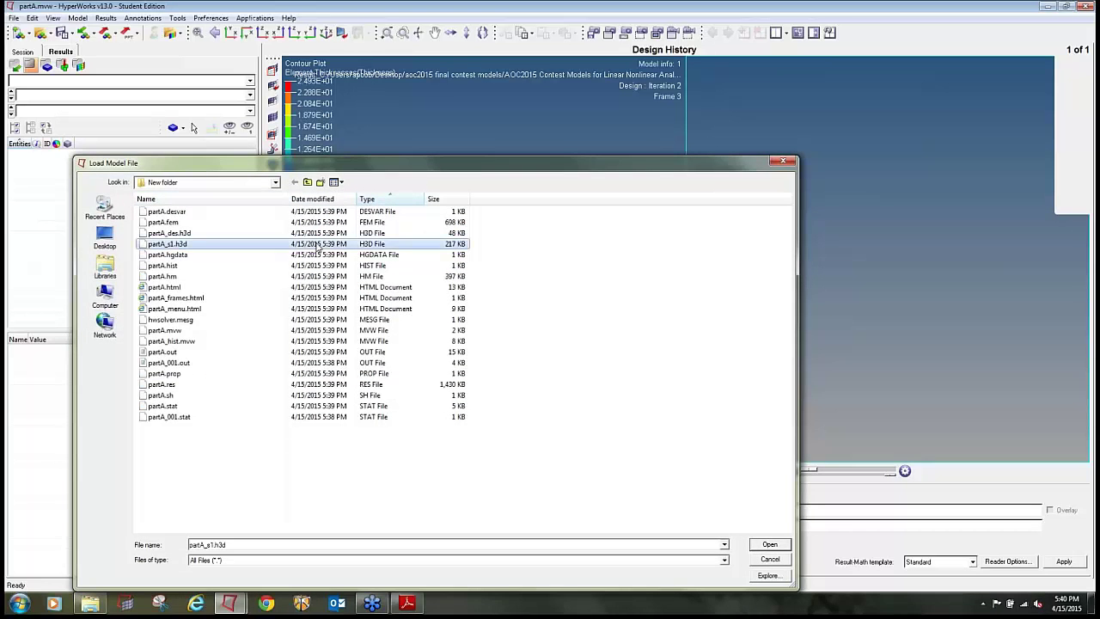
{"action": "left_click", "coordinate": [1063, 562]}
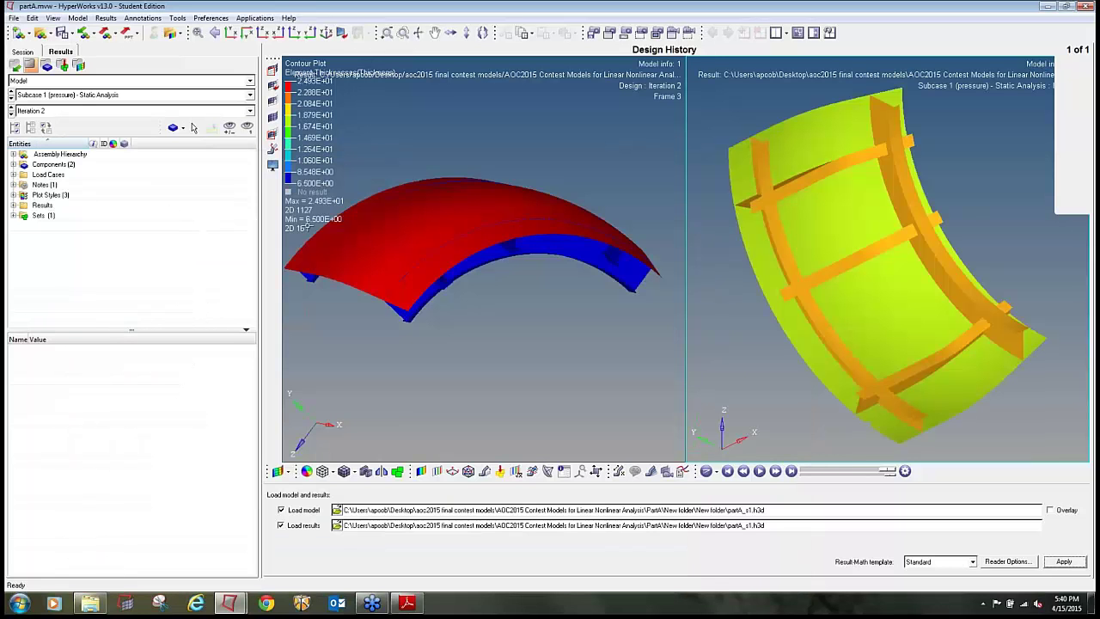
Contour the von Mises Element Stresses (2D & 3D) with Simple averaging on the partA_s1 model.
{"action": "left_click", "coordinate": [422, 471]}
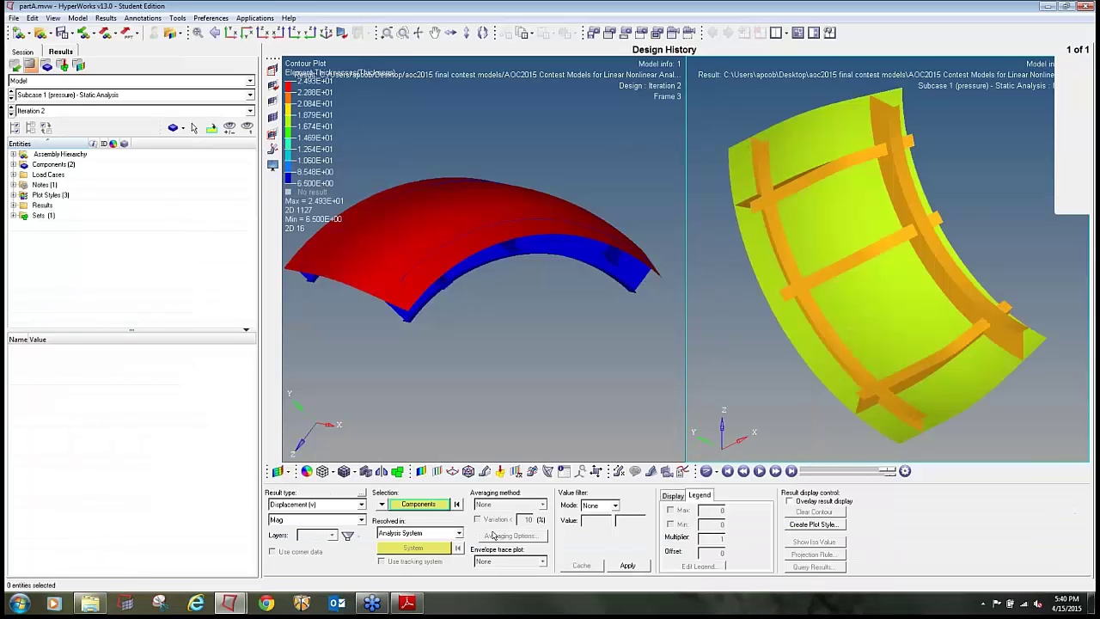
{"action": "left_click", "coordinate": [361, 504]}
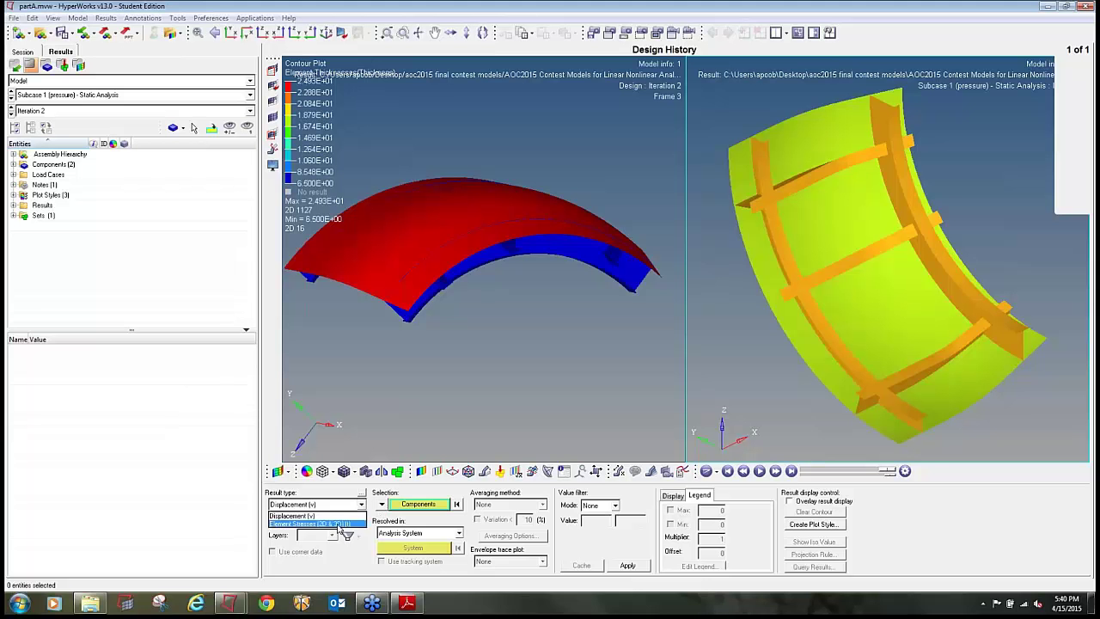
{"action": "left_click", "coordinate": [313, 521]}
{"action": "left_click", "coordinate": [503, 510]}
{"action": "left_click", "coordinate": [502, 525]}
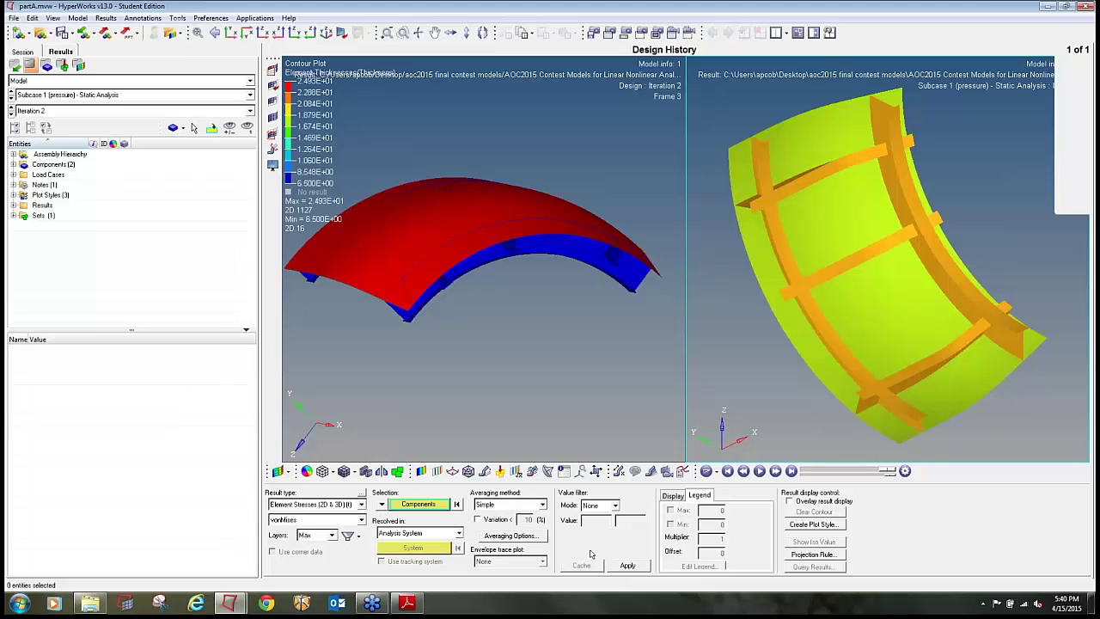
{"action": "left_click", "coordinate": [627, 566]}
{"action": "left_click_drag", "start_coordinate": [925, 140], "coordinate": [929, 275], "text": "ctrl"}
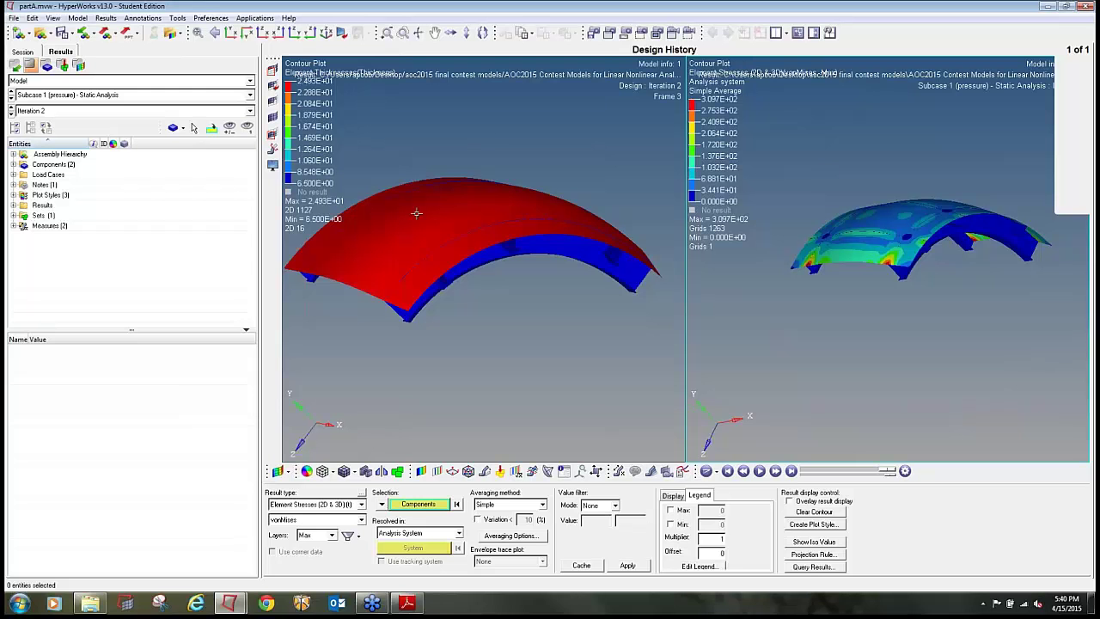
Reapply the element thickness contour in the Design view with Simple averaging and inspect the hull and ribs.
{"action": "left_click", "coordinate": [461, 305]}
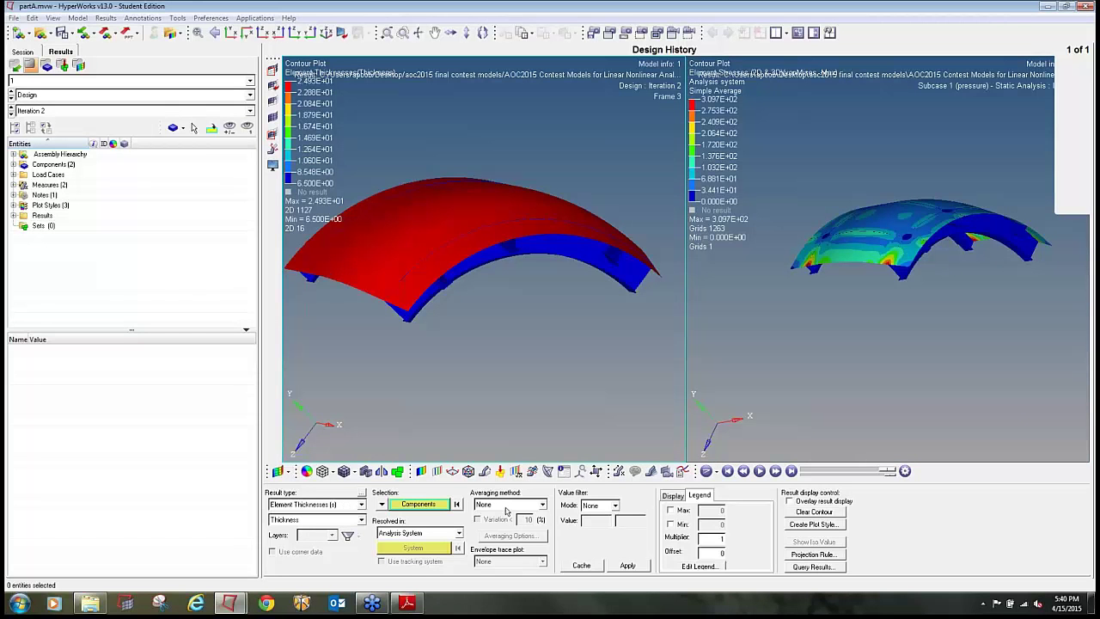
{"action": "left_click", "coordinate": [508, 505]}
{"action": "left_click", "coordinate": [505, 526]}
{"action": "left_click", "coordinate": [627, 565]}
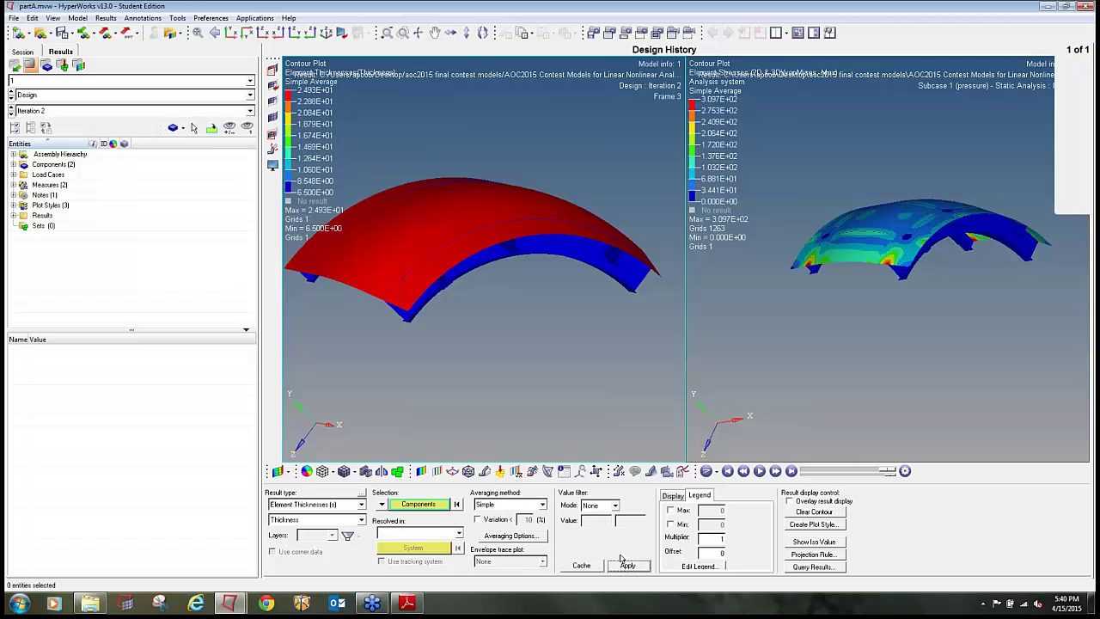
{"action": "right_click_drag", "start_coordinate": [578, 328], "coordinate": [527, 307], "text": "ctrl"}
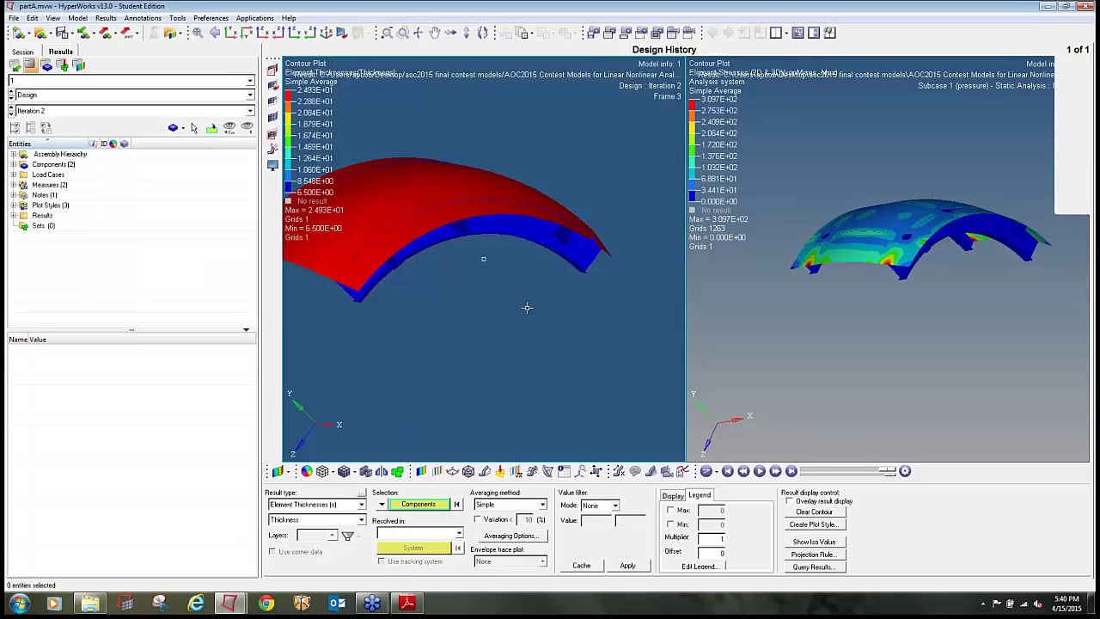
{"action": "right_click", "coordinate": [592, 352]}
{"action": "left_click", "coordinate": [528, 331]}
{"action": "left_click_drag", "start_coordinate": [526, 328], "coordinate": [516, 352], "text": "ctrl"}
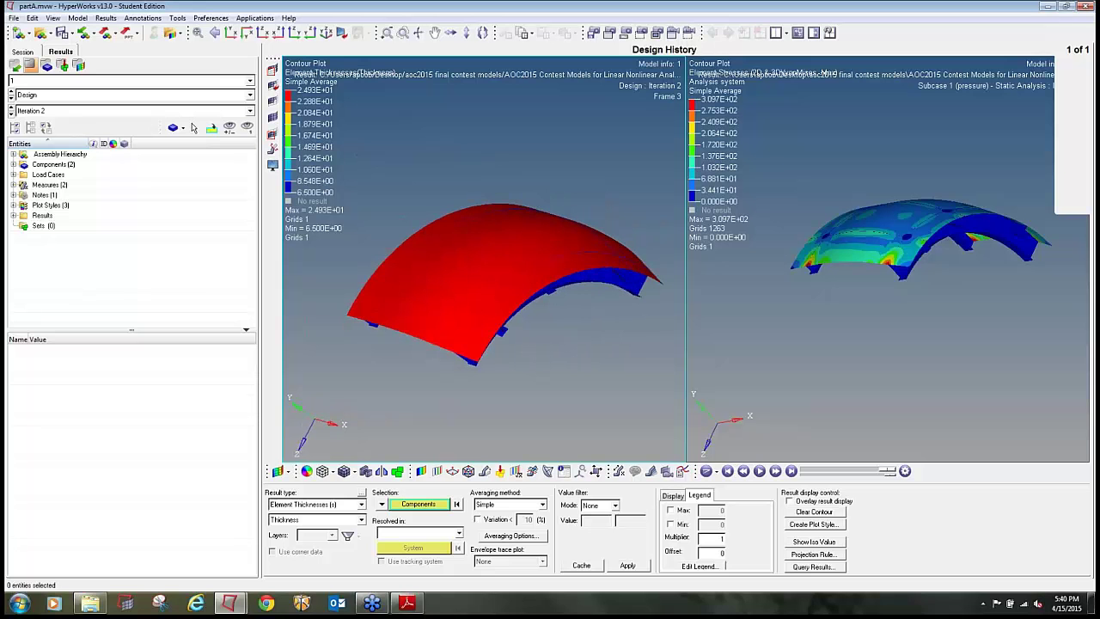
Close the results session, clear the hull model, and read the Part B Boat problem definition in Adobe Reader.
{"action": "left_click", "coordinate": [1082, 6]}
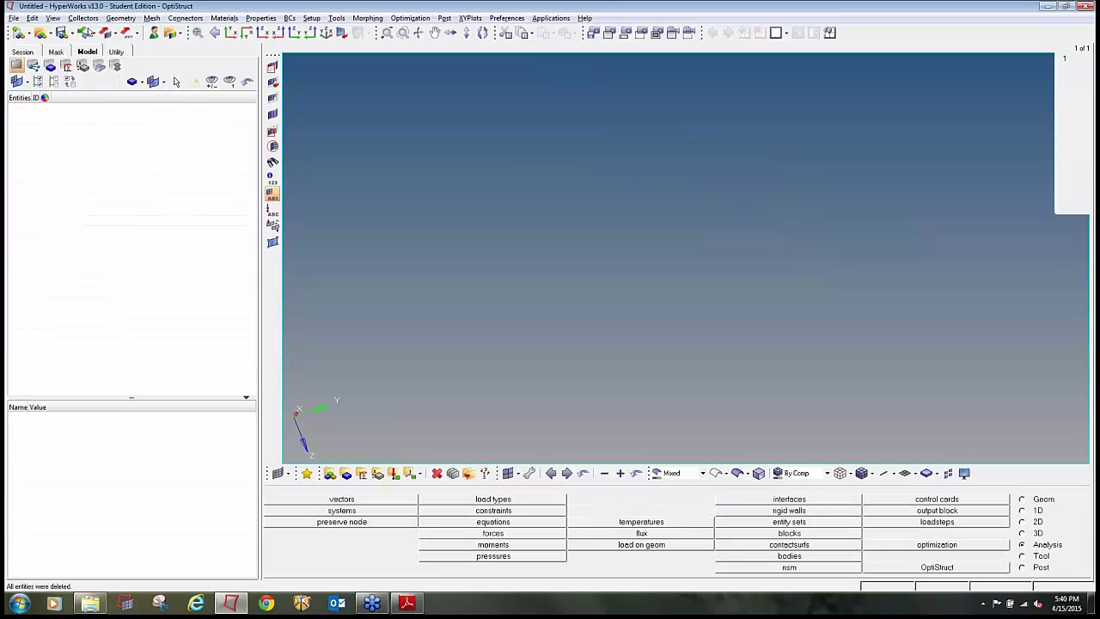
{"action": "left_click", "coordinate": [408, 603]}
{"action": "scroll", "coordinate": [606, 363], "scroll_direction": "down", "scroll_amount": 2}
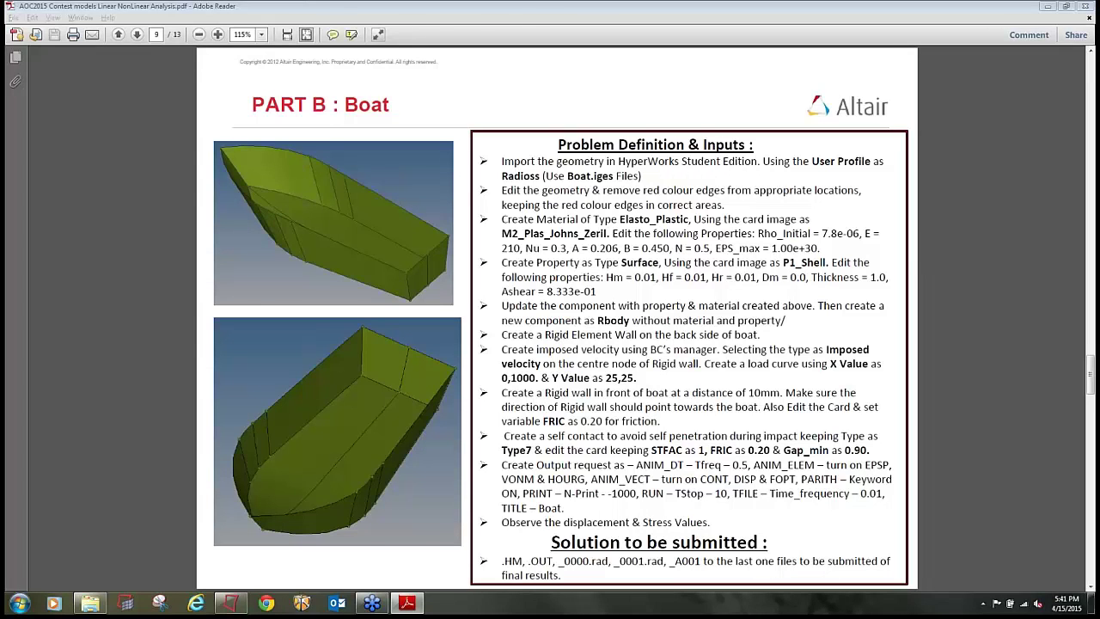
{"action": "key", "text": "alt+Tab"}
Switch to HyperWorks and import the boat IGES geometry from the PartB folder with a scale factor of 1 and automatic cleanup tolerance.
{"action": "left_click", "coordinate": [84, 33]}
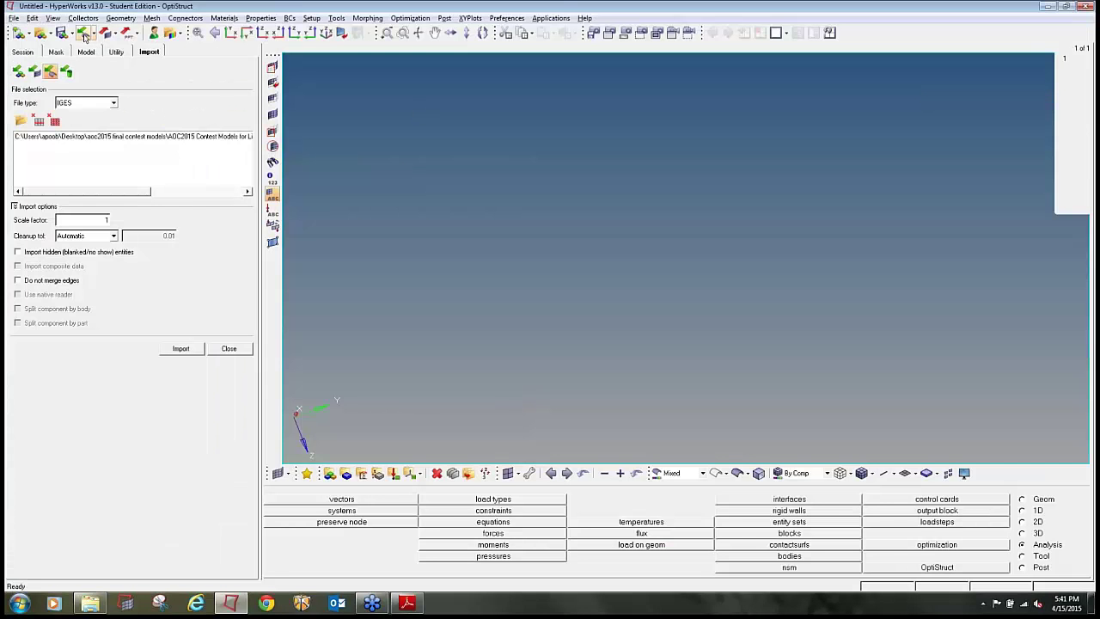
{"action": "left_click", "coordinate": [55, 121]}
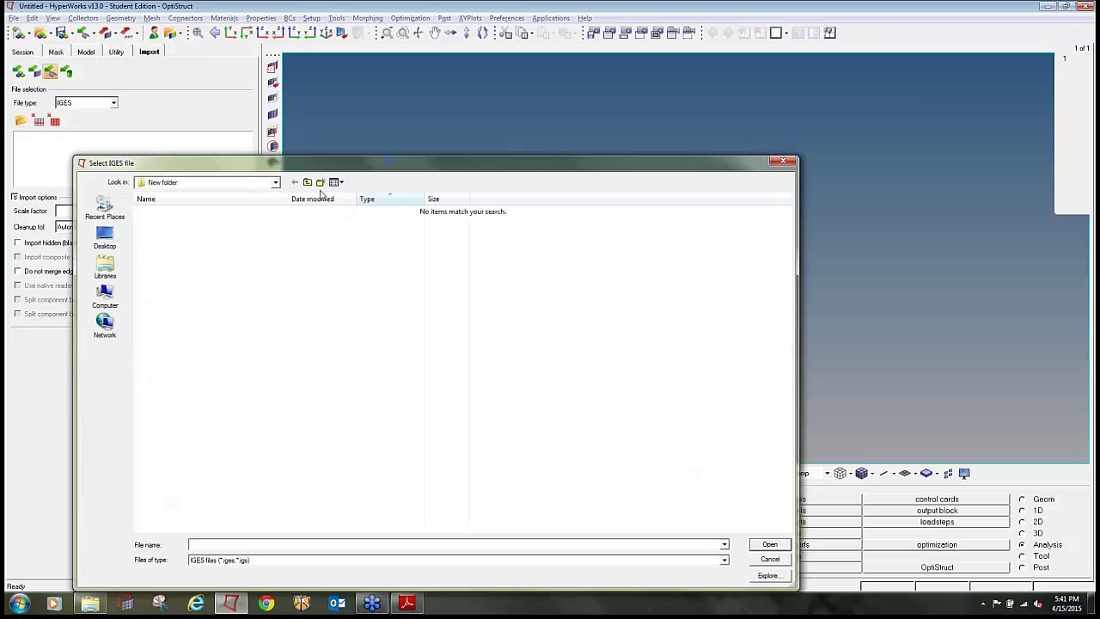
{"action": "left_click", "coordinate": [307, 181]}
{"action": "left_click", "coordinate": [312, 183]}
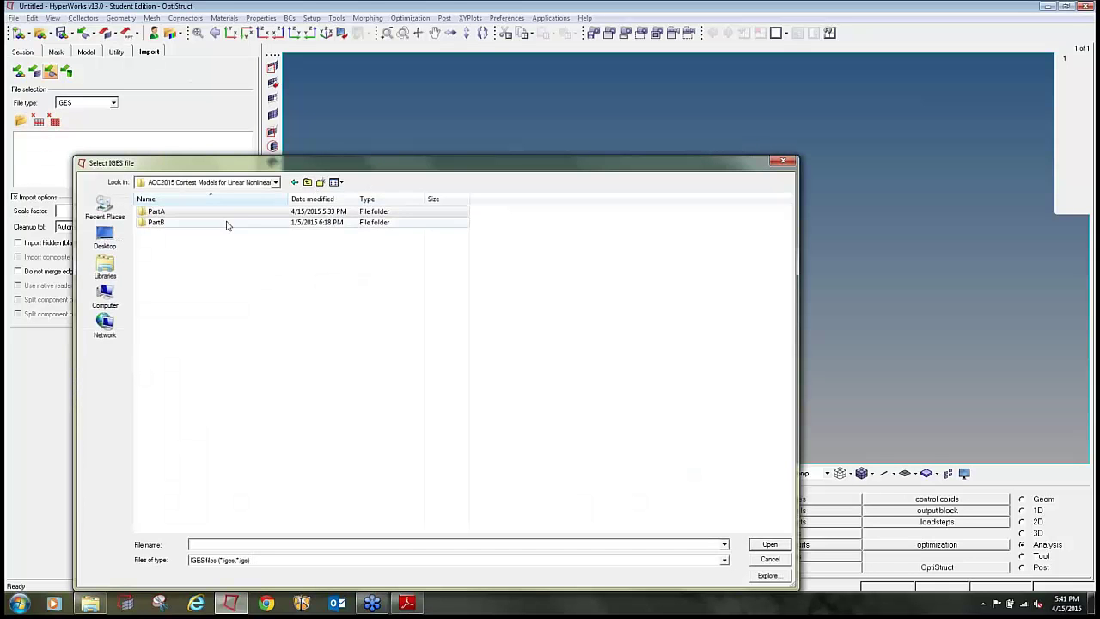
{"action": "double_click", "coordinate": [227, 222]}
{"action": "double_click", "coordinate": [223, 216]}
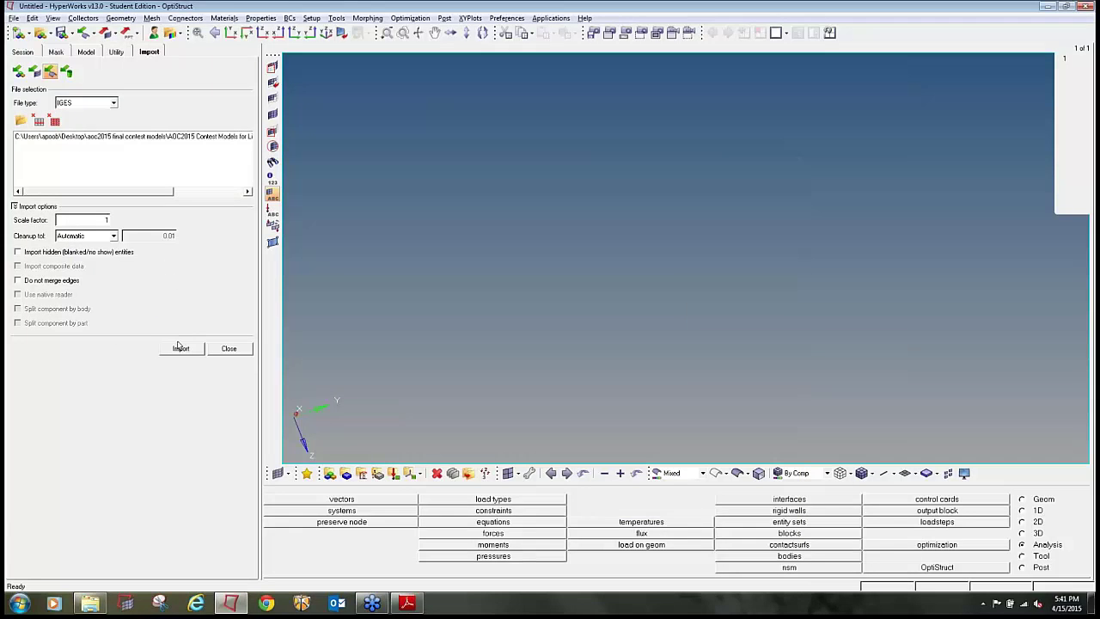
{"action": "left_click", "coordinate": [180, 348]}
{"action": "left_click_drag", "start_coordinate": [734, 164], "coordinate": [469, 205], "text": "ctrl"}
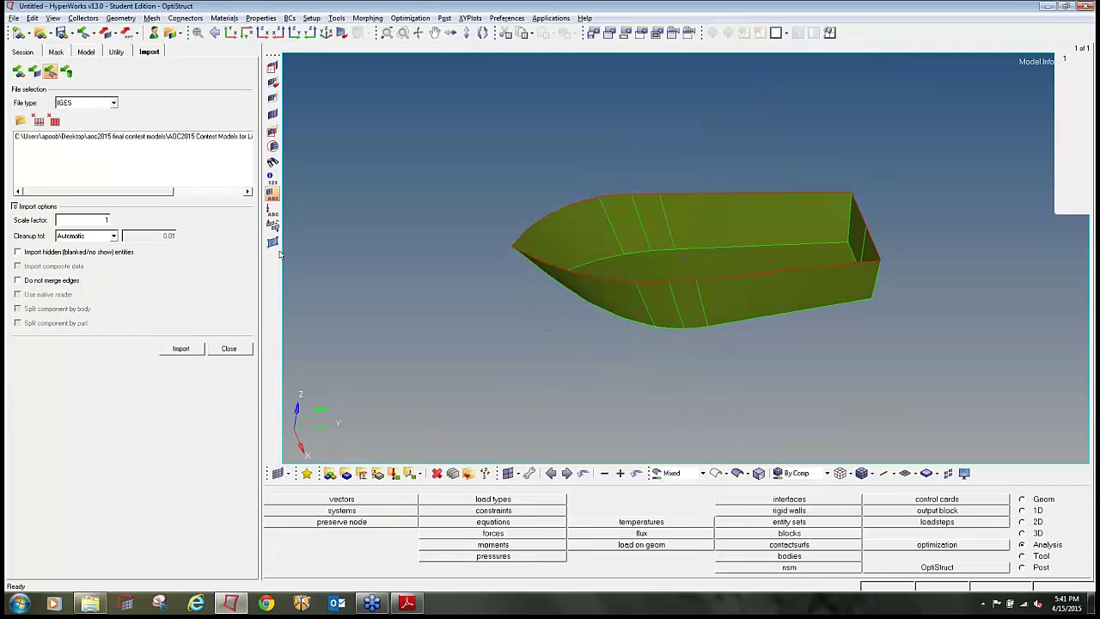
Close the import settings and switch the user profile to RADIOSS.
{"action": "left_click", "coordinate": [228, 348]}
{"action": "left_click_drag", "start_coordinate": [694, 382], "coordinate": [395, 455], "text": "ctrl"}
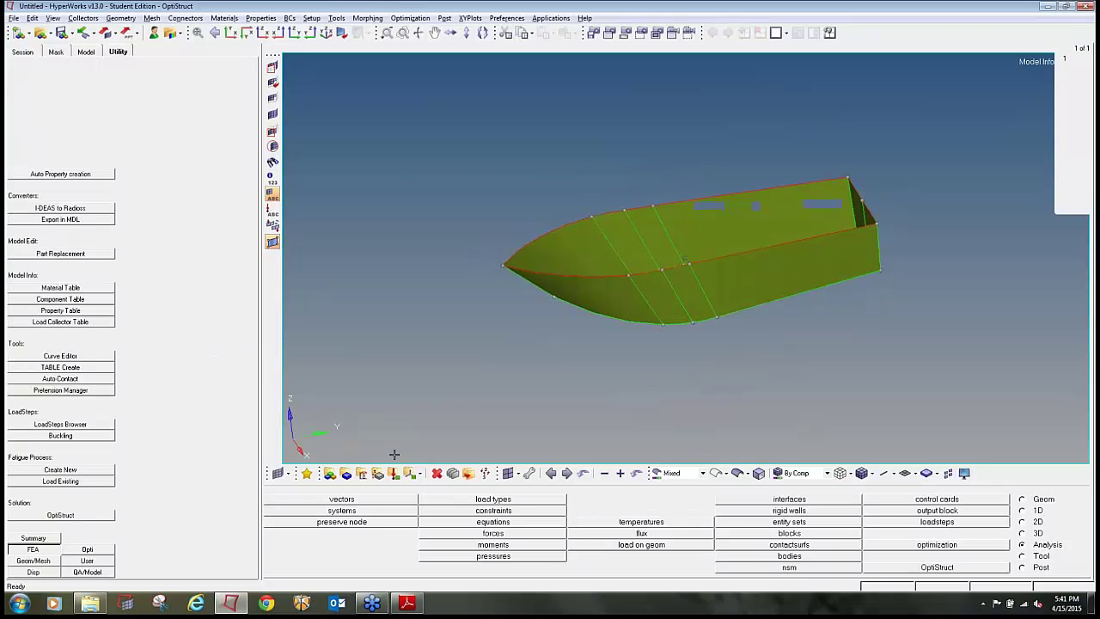
{"action": "left_click", "coordinate": [169, 34]}
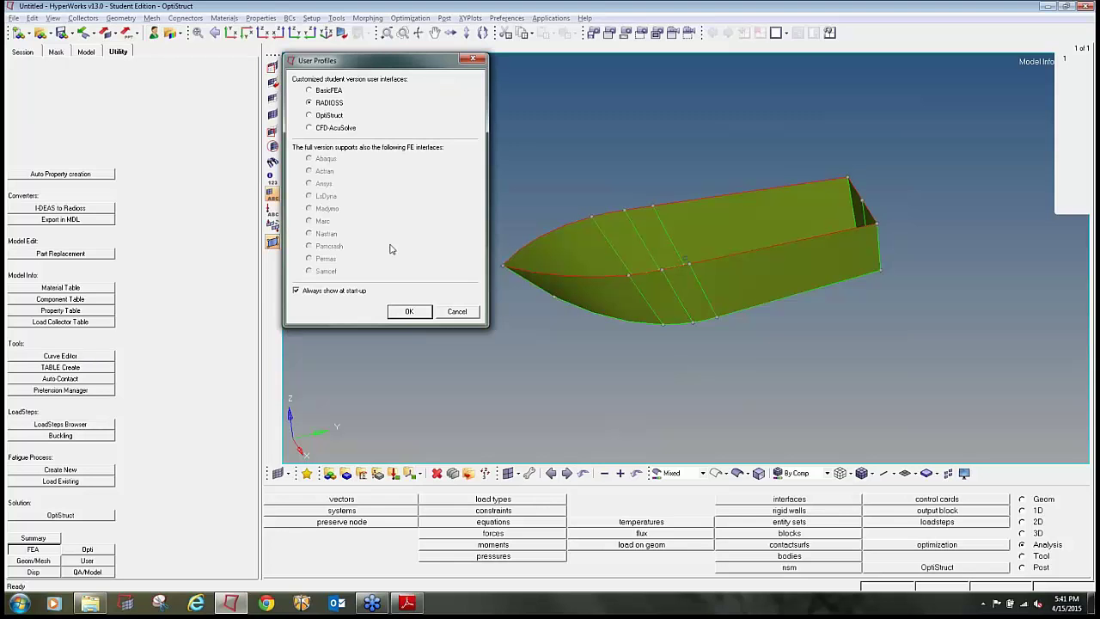
{"action": "left_click", "coordinate": [409, 311]}
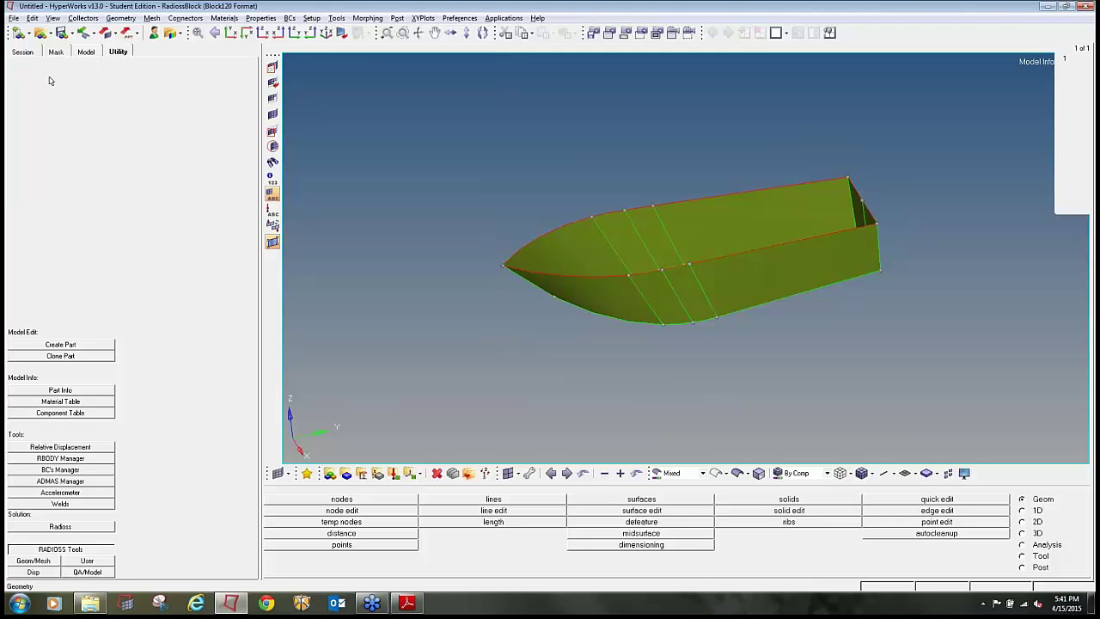
Rename the imported boat geometry component as Boat.
{"action": "left_click", "coordinate": [86, 52]}
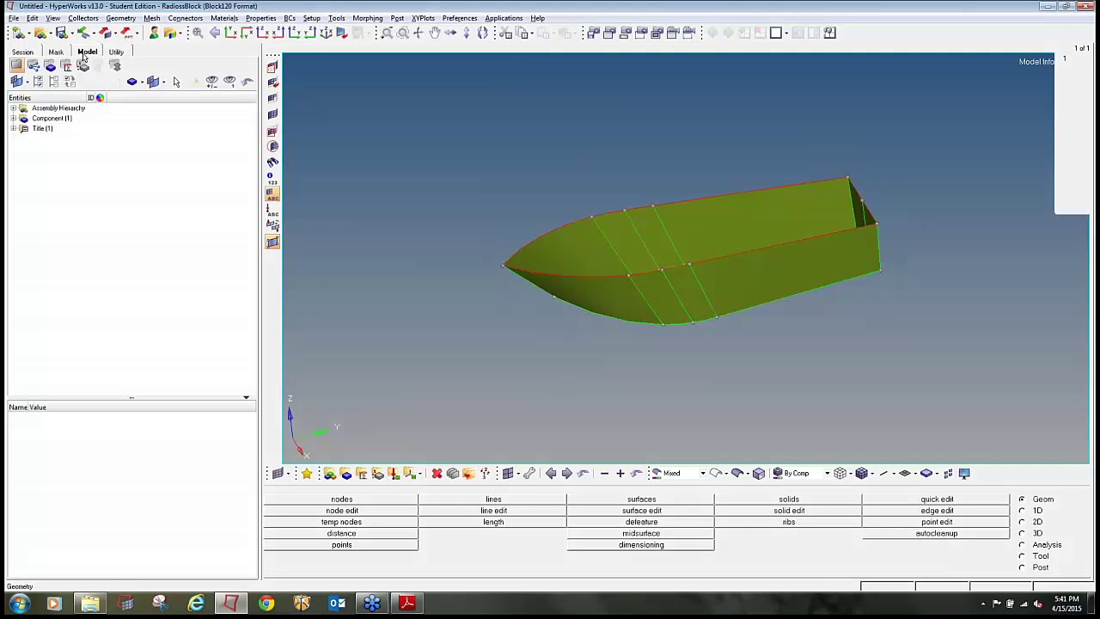
{"action": "left_click", "coordinate": [13, 118]}
{"action": "right_click", "coordinate": [59, 130]}
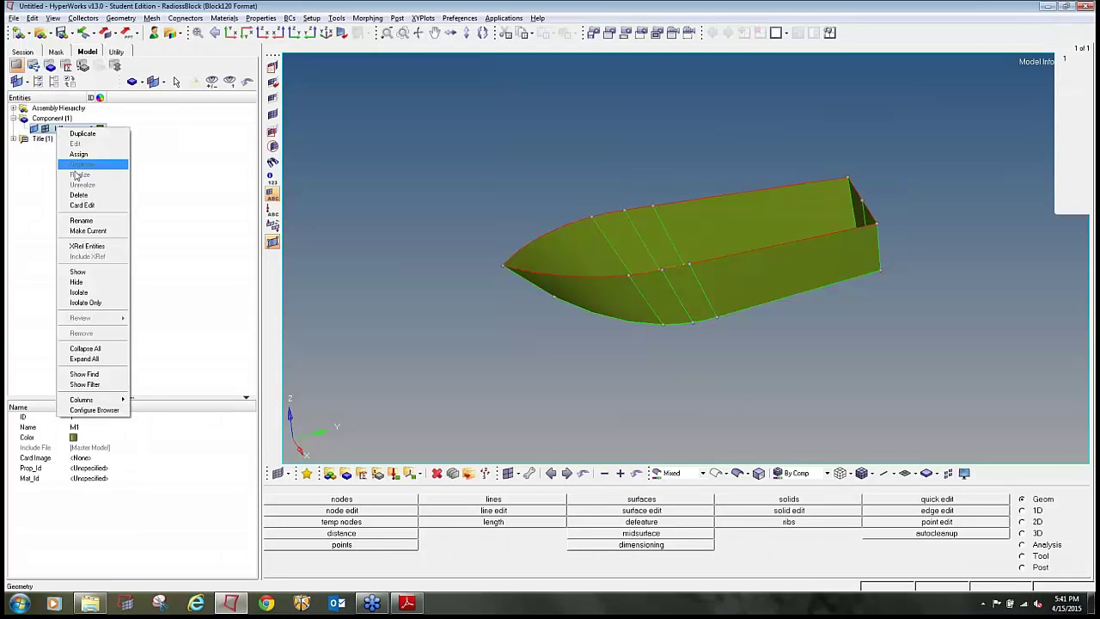
{"action": "left_click", "coordinate": [95, 221]}
{"action": "type", "text": "B"}
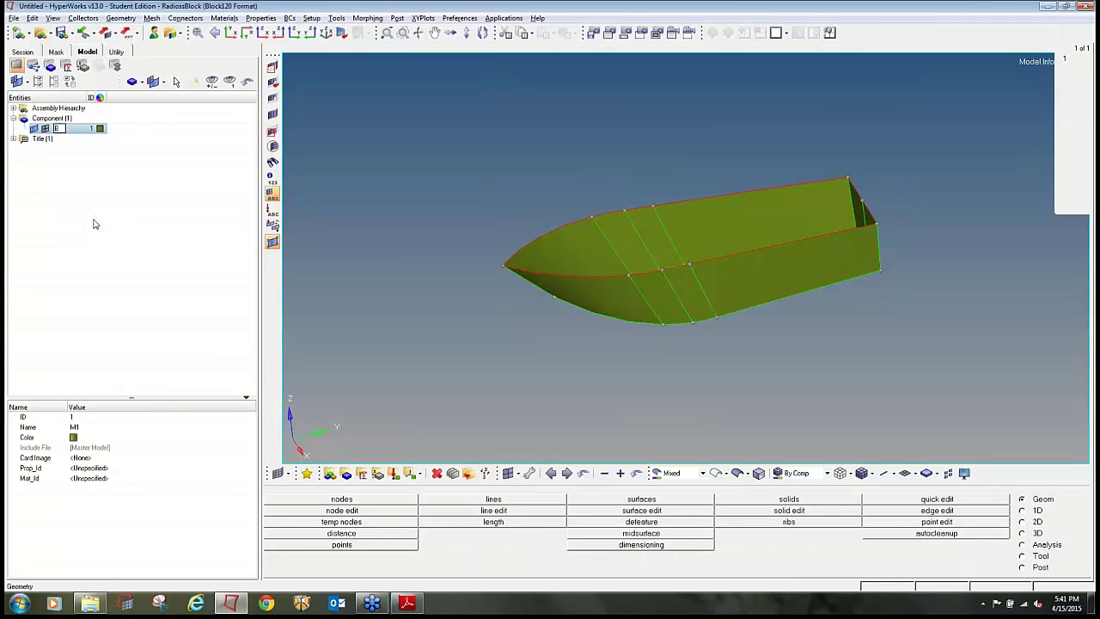
{"action": "type", "text": "oat"}
{"action": "key", "text": "Return"}
Start a new material and name it Elsto_plastic, consulting the problem definition in Adobe Reader.
{"action": "left_click", "coordinate": [362, 472]}
{"action": "left_click", "coordinate": [528, 503]}
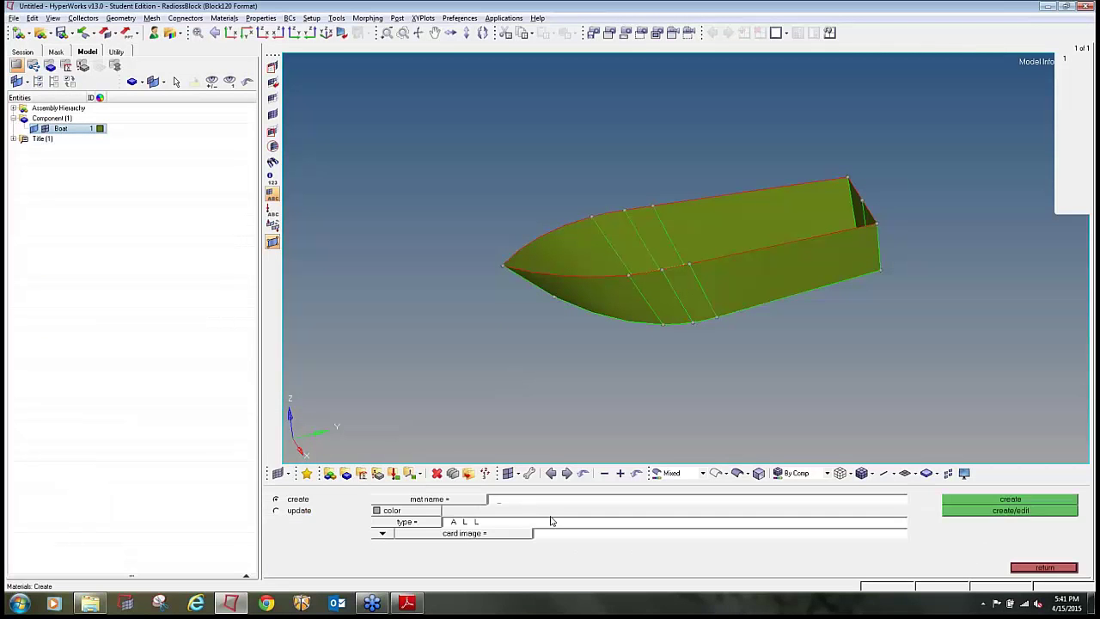
{"action": "key", "text": "alt+Tab"}
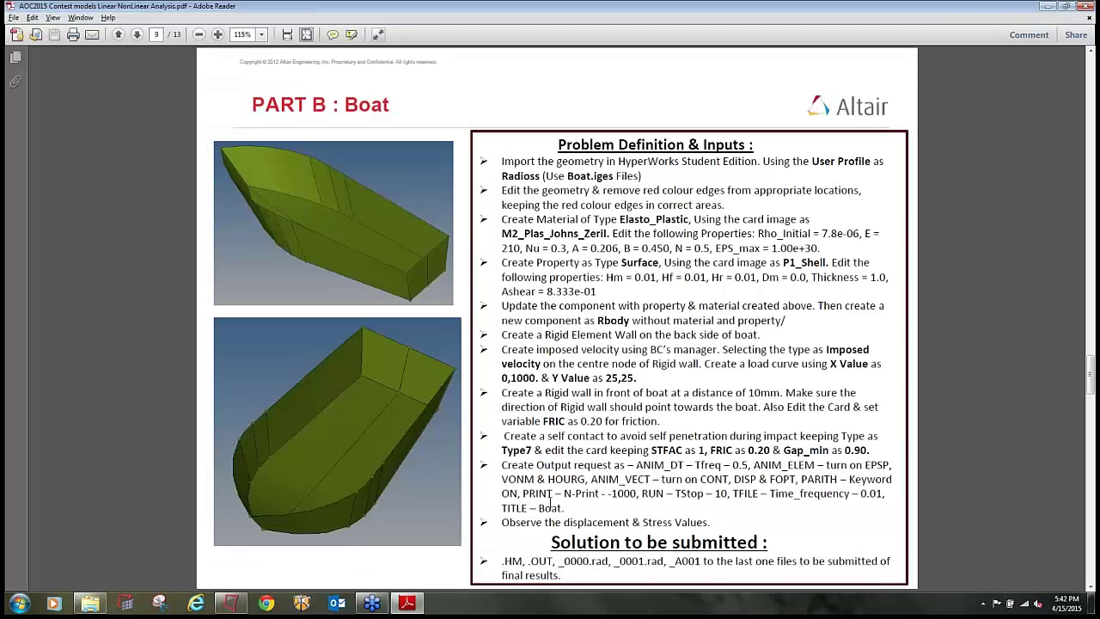
{"action": "key", "text": "alt+Tab"}
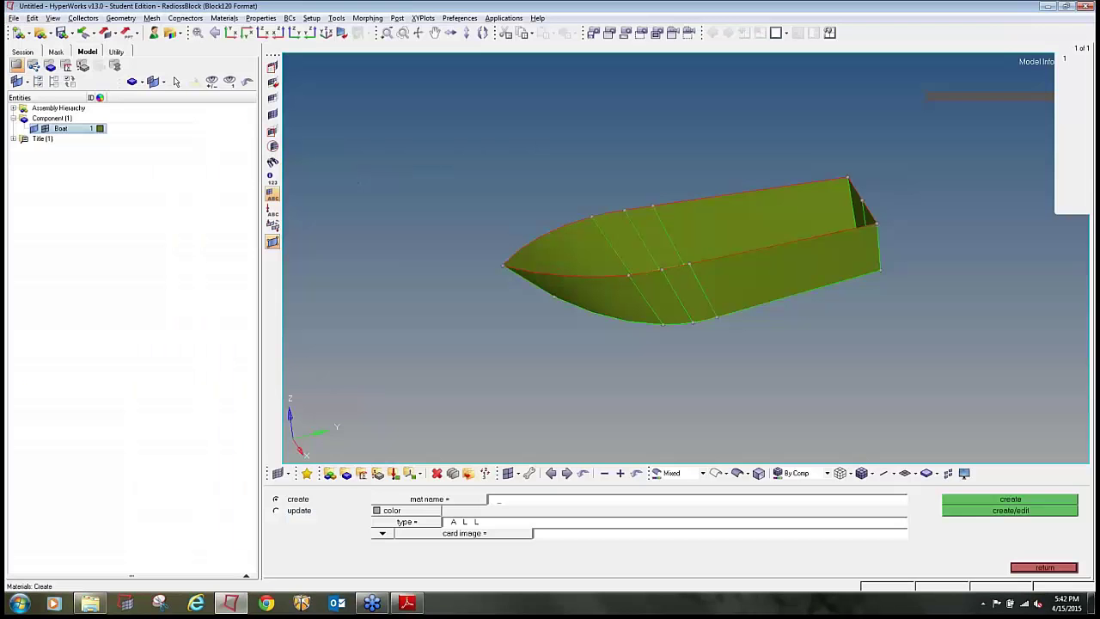
{"action": "type", "text": "S"}
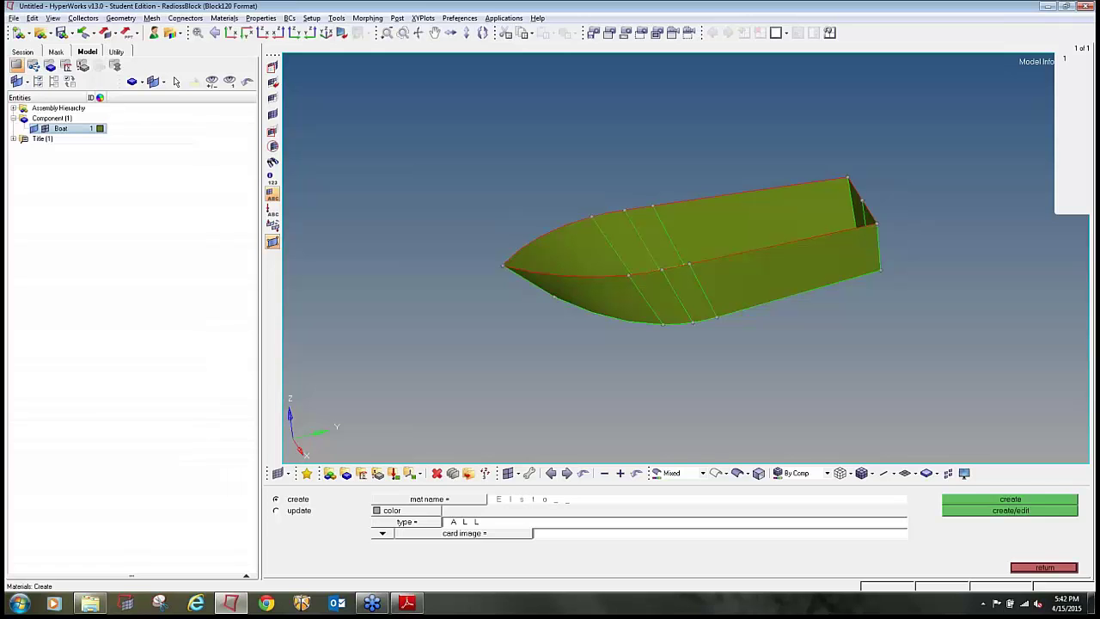
{"action": "key", "text": "Return"}
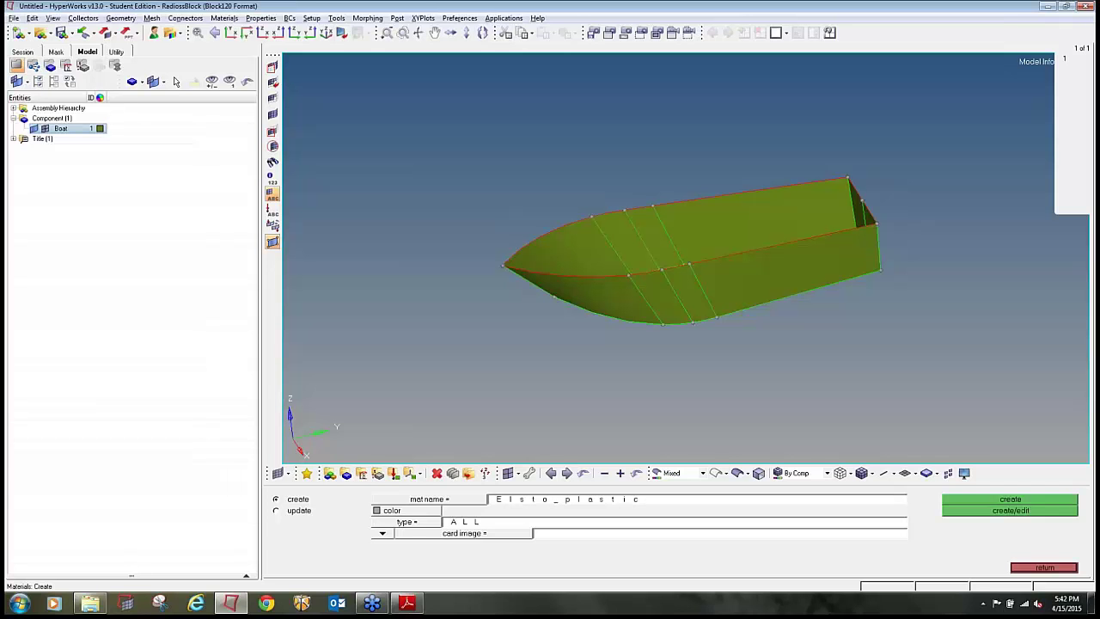
Pick a colour, set type ELASTO-PLASTIC and card image M2_PLAS_JOHNS_ZERIL, and create the material with its card open for editing.
{"action": "left_click", "coordinate": [379, 511]}
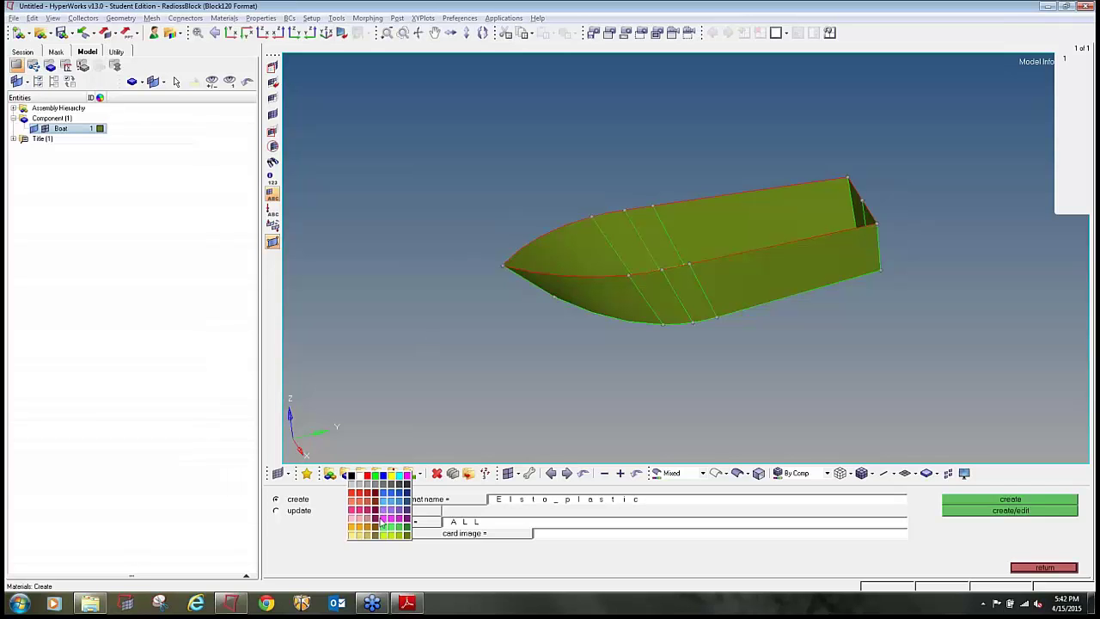
{"action": "left_click", "coordinate": [376, 524]}
{"action": "left_click", "coordinate": [403, 522]}
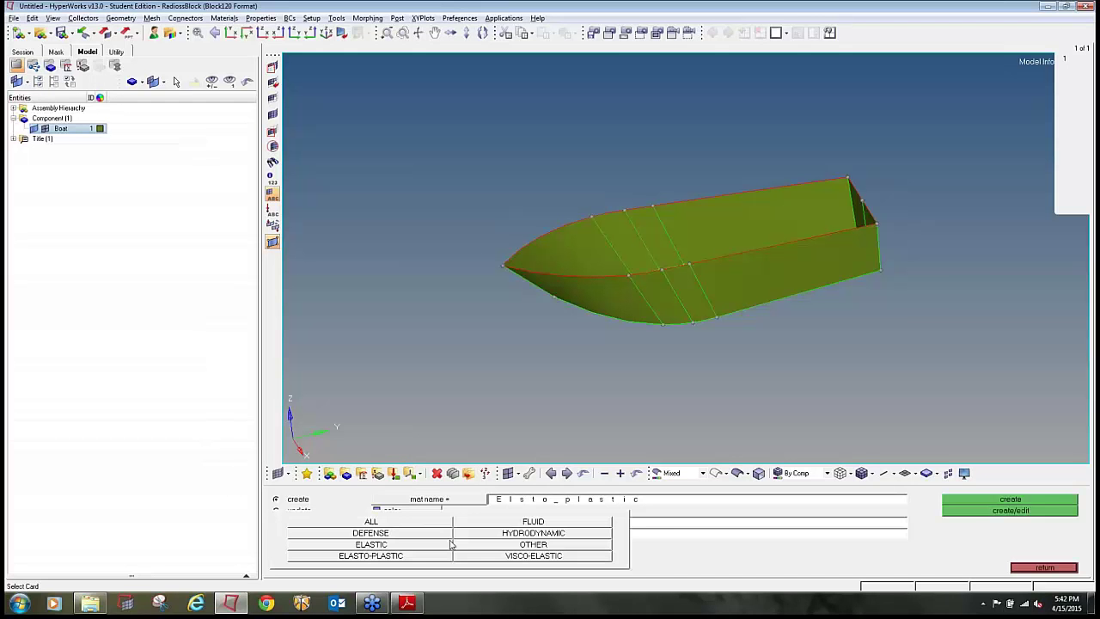
{"action": "left_click", "coordinate": [438, 556]}
{"action": "left_click", "coordinate": [456, 543]}
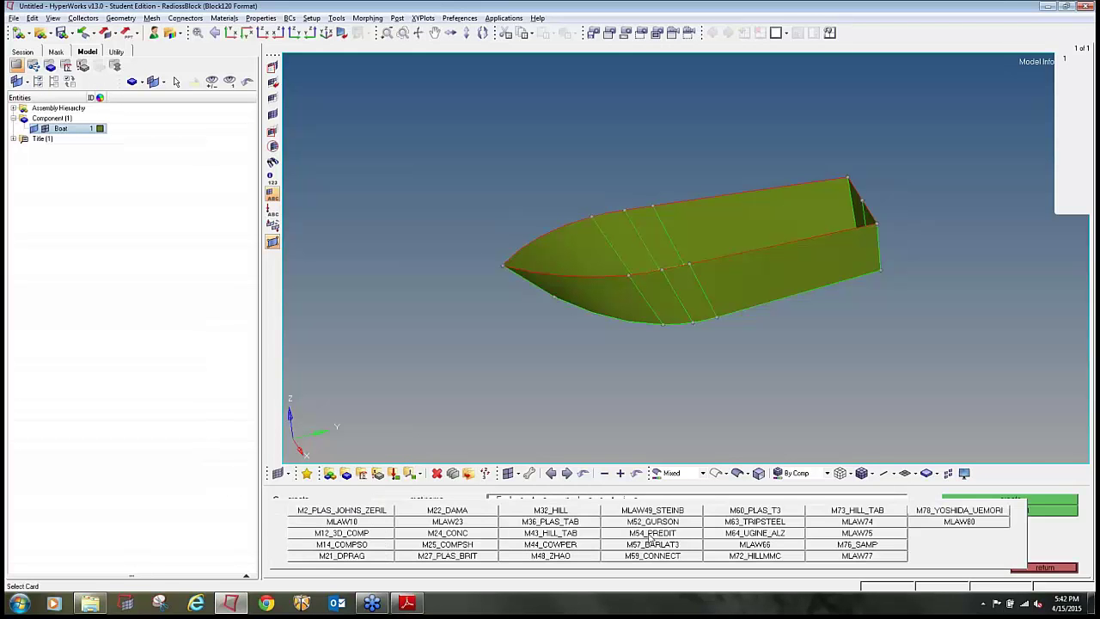
{"action": "left_click", "coordinate": [365, 512]}
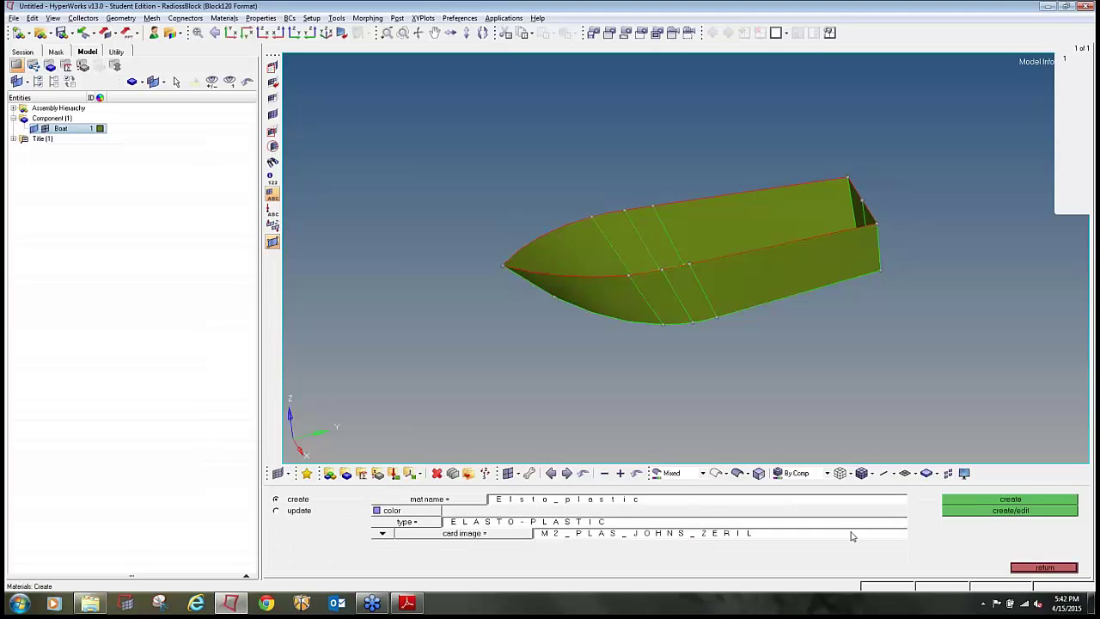
{"action": "left_click", "coordinate": [1007, 512]}
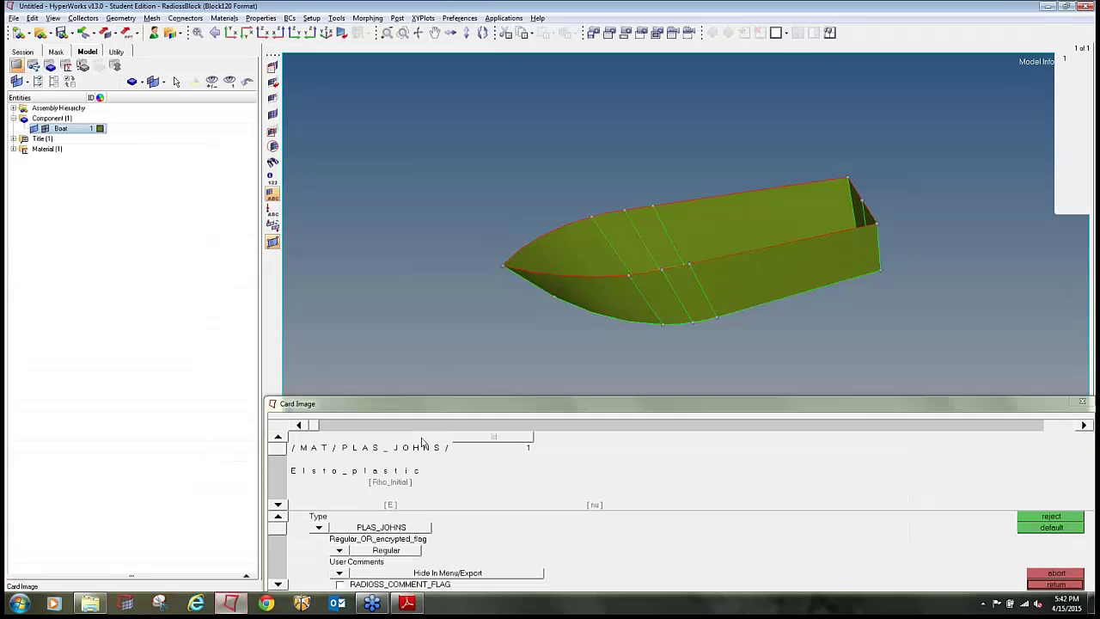
Set the material's initial density Rho_Initial to 7.8e-06, as specified in the problem definition.
{"action": "left_click", "coordinate": [279, 505]}
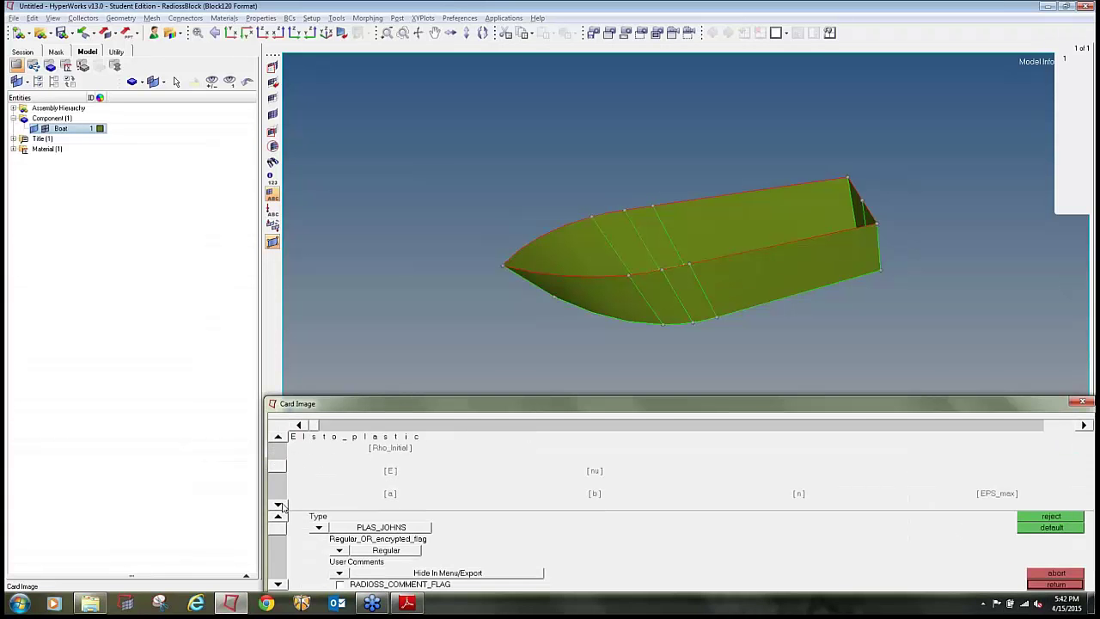
{"action": "left_click", "coordinate": [384, 454]}
{"action": "key", "text": "alt+Tab"}
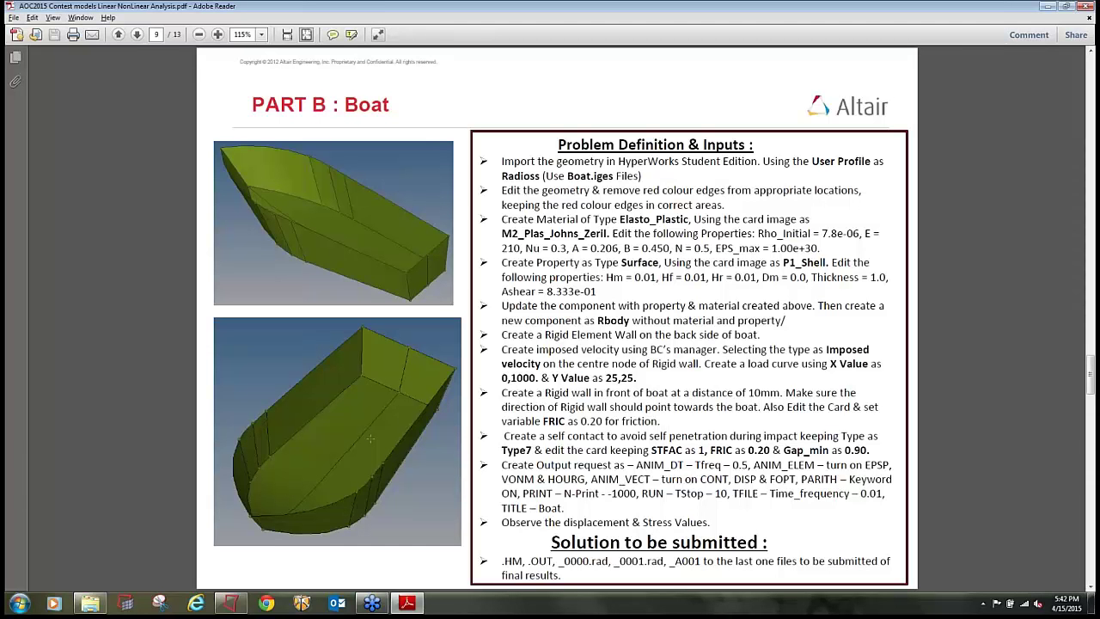
{"action": "key", "text": "alt+Tab"}
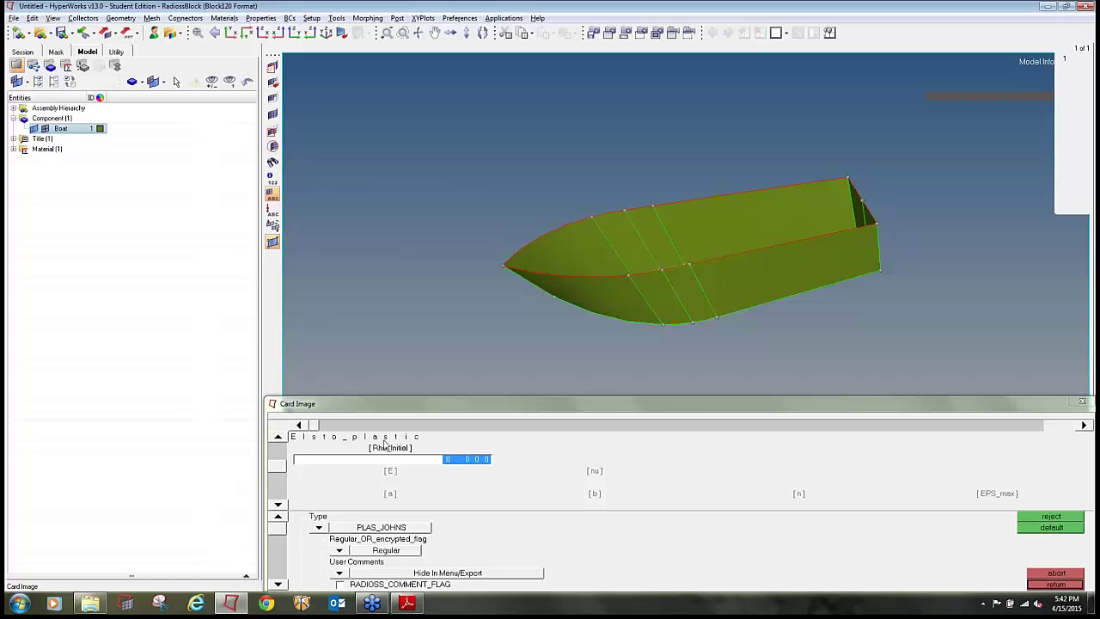
{"action": "type", "text": "7"}
Set the material's Young's modulus E to 210 and Poisson's ratio nu to 0.3 from the problem definition.
{"action": "left_click", "coordinate": [469, 482]}
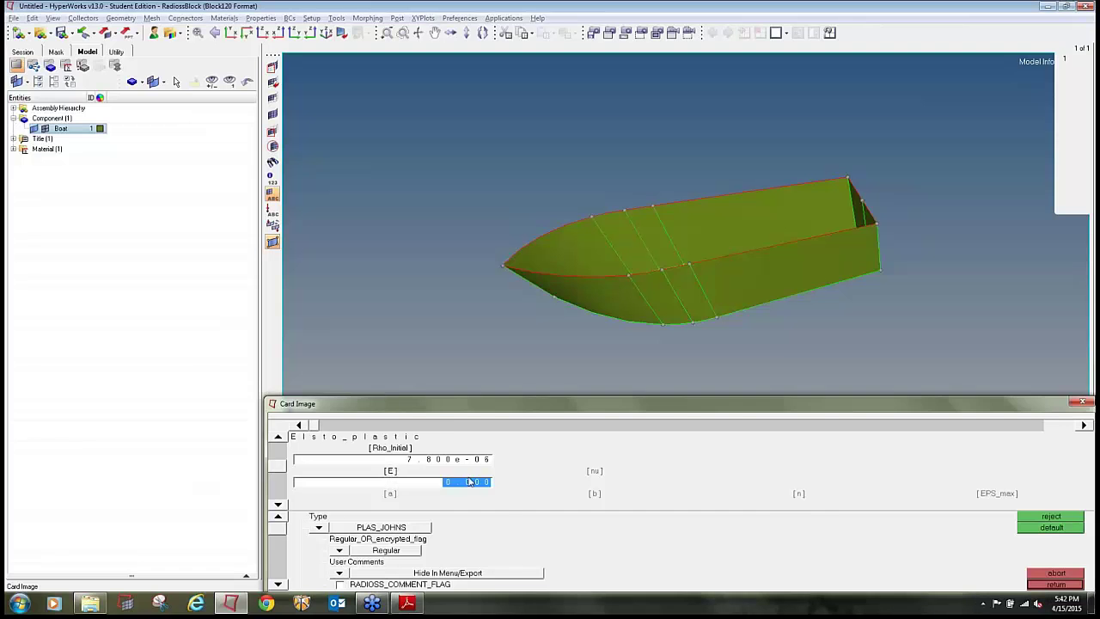
{"action": "key", "text": "alt+Tab"}
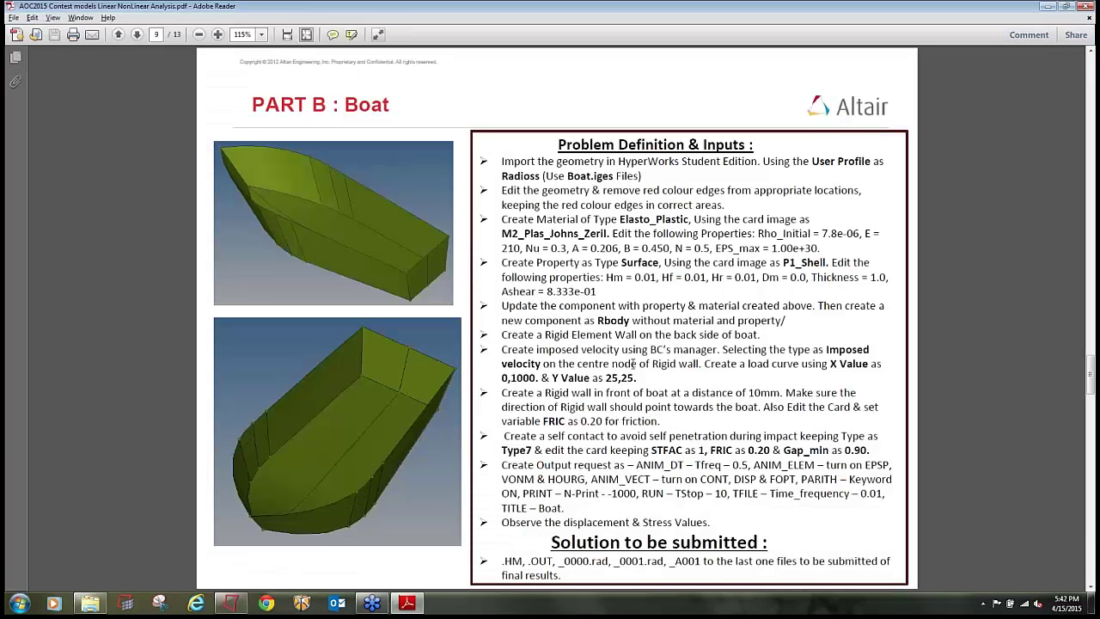
{"action": "key", "text": "alt+Tab"}
{"action": "type", "text": "21"}
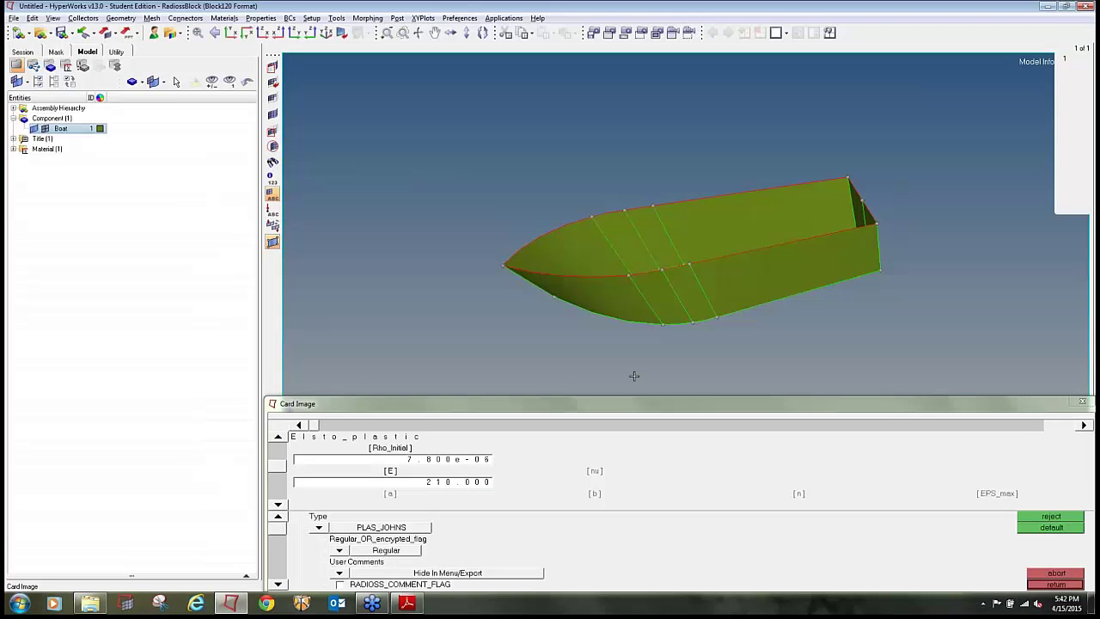
{"action": "left_click", "coordinate": [599, 476]}
{"action": "key", "text": "alt+Tab"}
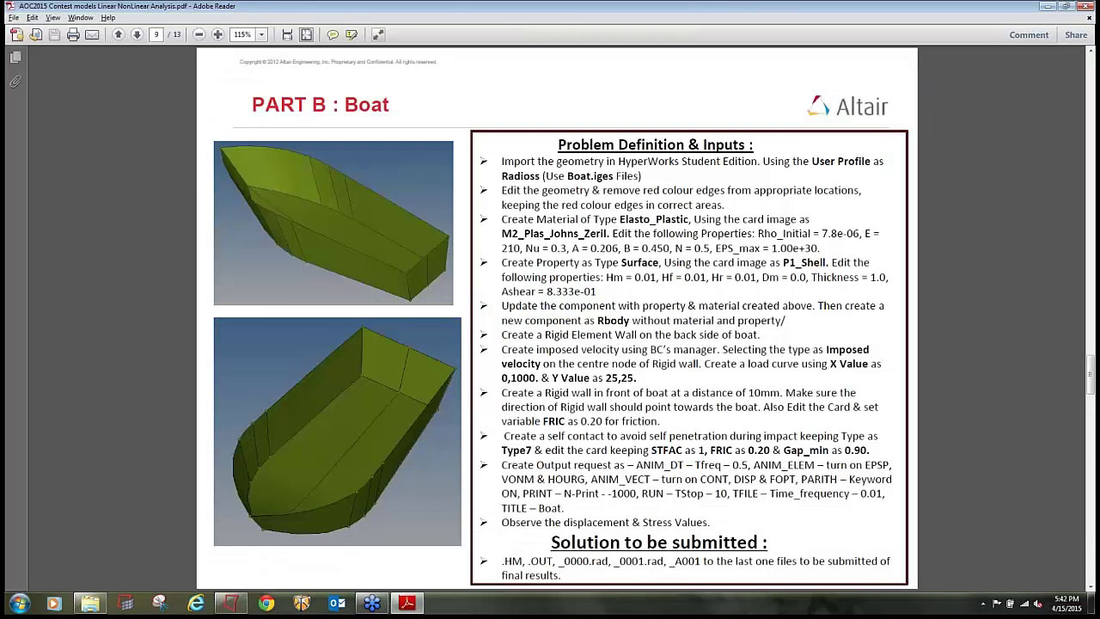
{"action": "key", "text": "alt+Tab"}
{"action": "type", "text": "0."}
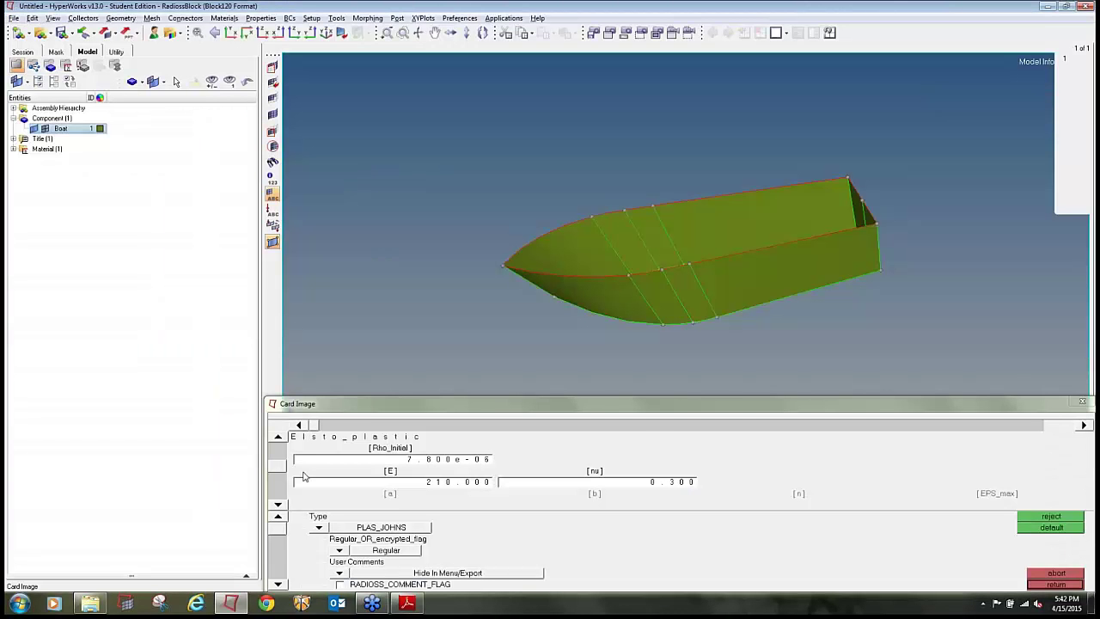
Set the material's plasticity parameters a to 0.206 and b to 0.450 from the problem definition.
{"action": "left_click", "coordinate": [278, 505]}
{"action": "left_click", "coordinate": [277, 504]}
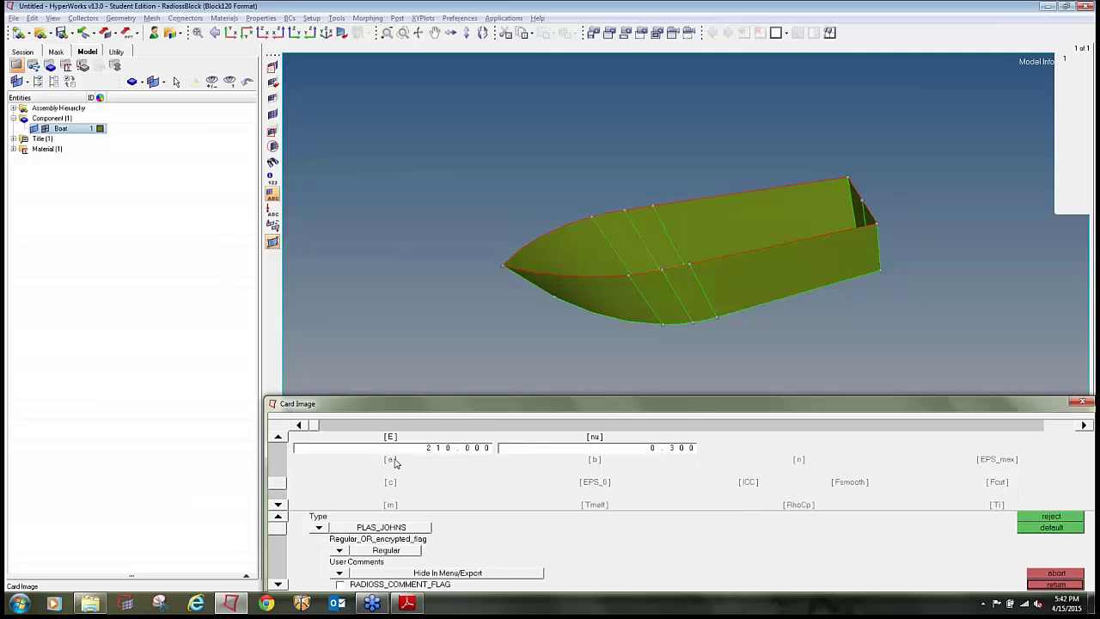
{"action": "left_click", "coordinate": [394, 461]}
{"action": "key", "text": "alt+Tab"}
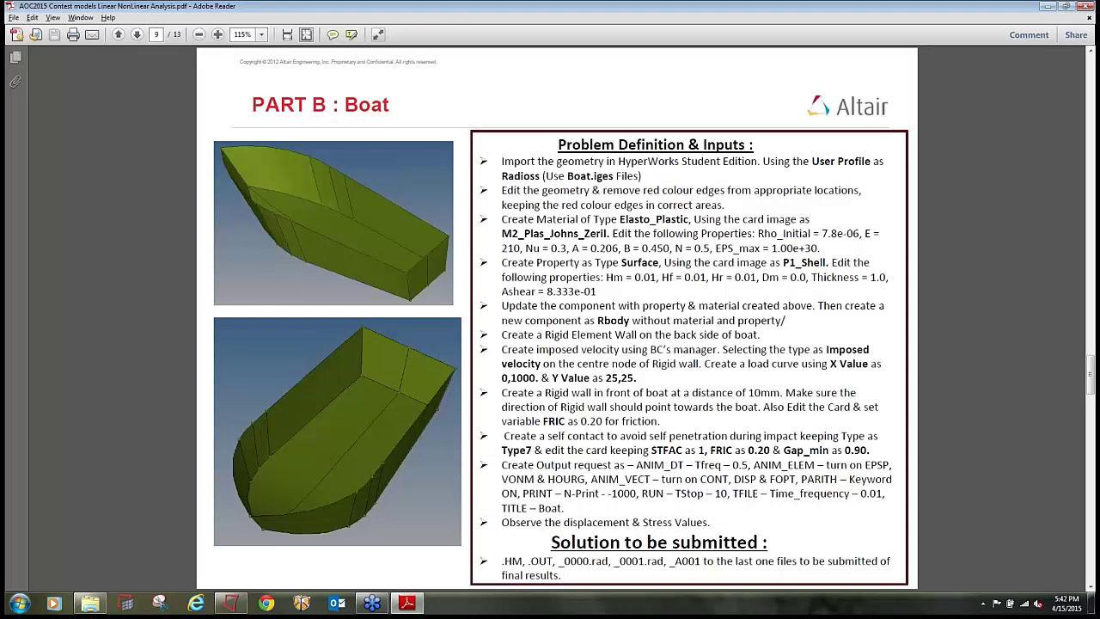
{"action": "key", "text": "alt+Tab"}
{"action": "type", "text": "0."}
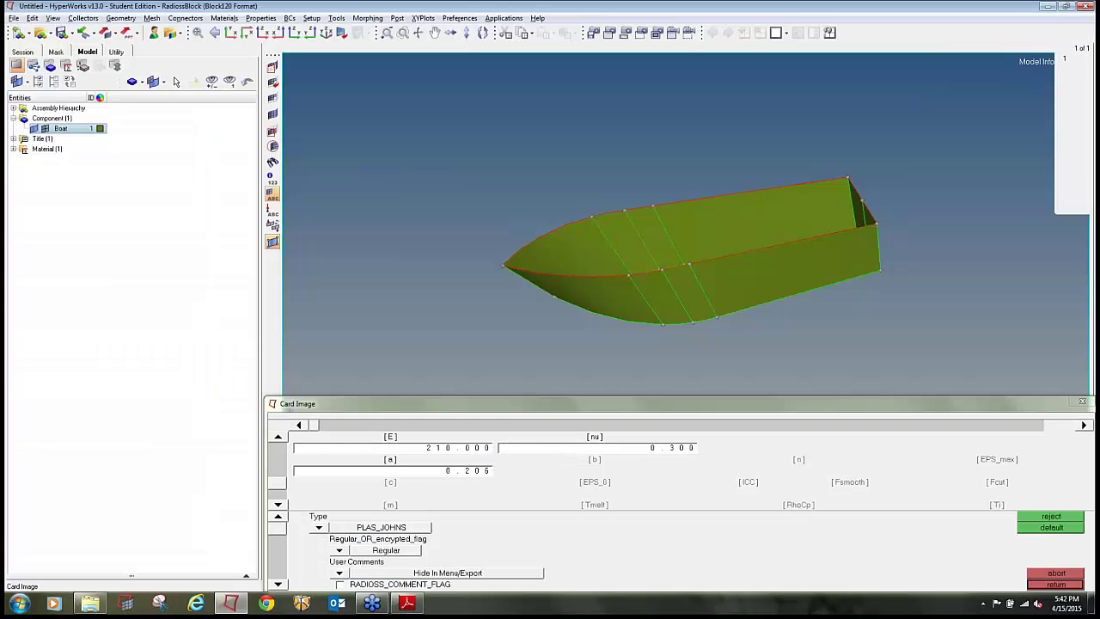
{"action": "type", "text": "206"}
{"action": "left_click", "coordinate": [593, 460]}
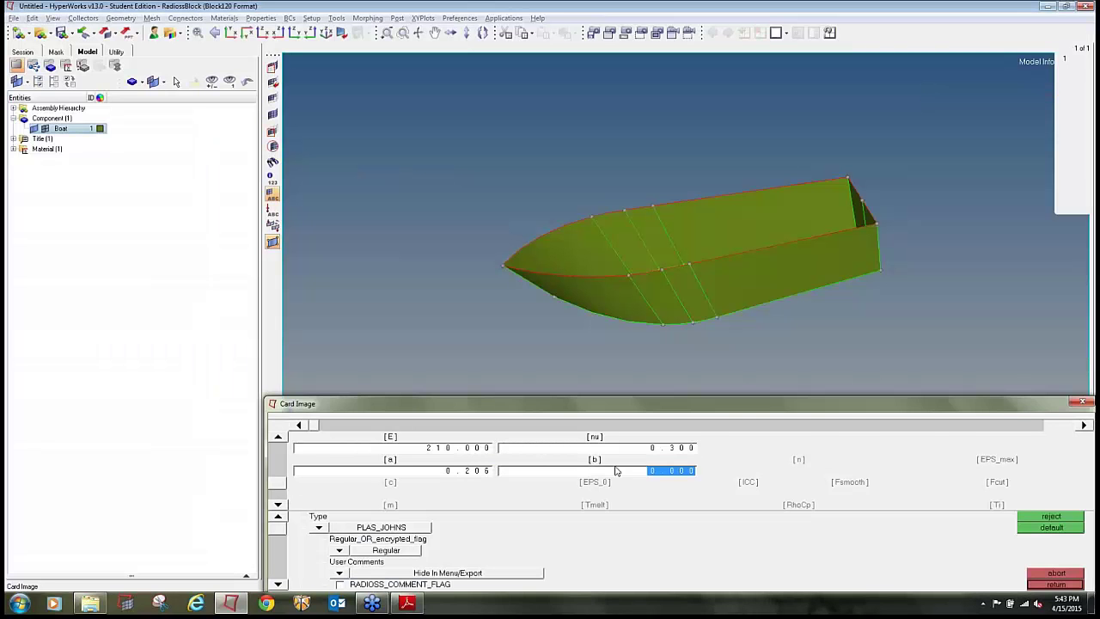
{"action": "key", "text": "alt+Tab"}
{"action": "key", "text": "alt+Tab"}
{"action": "type", "text": "0"}
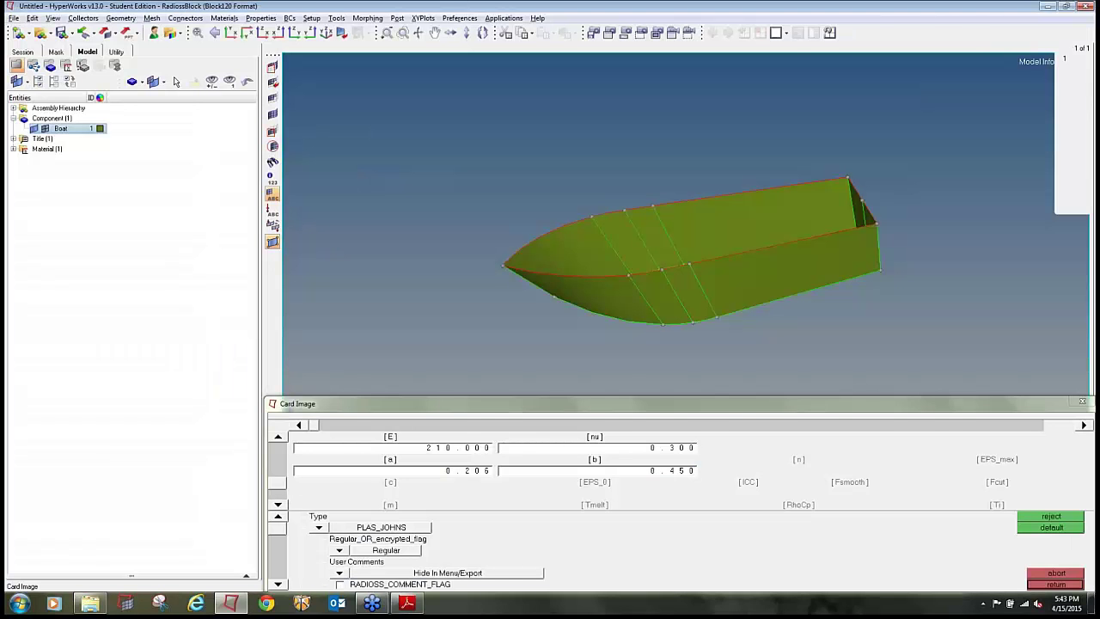
Set the material's hardening exponent n to 0.5, as specified in the problem definition.
{"action": "left_click", "coordinate": [800, 467]}
{"action": "key", "text": "alt+Tab"}
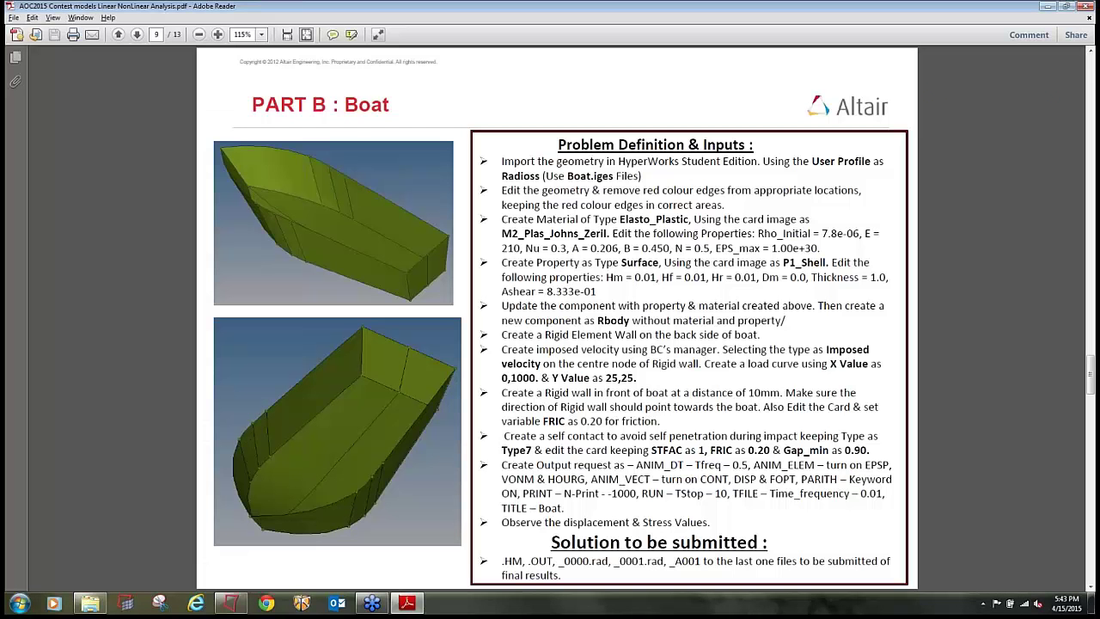
{"action": "key", "text": "alt+Tab"}
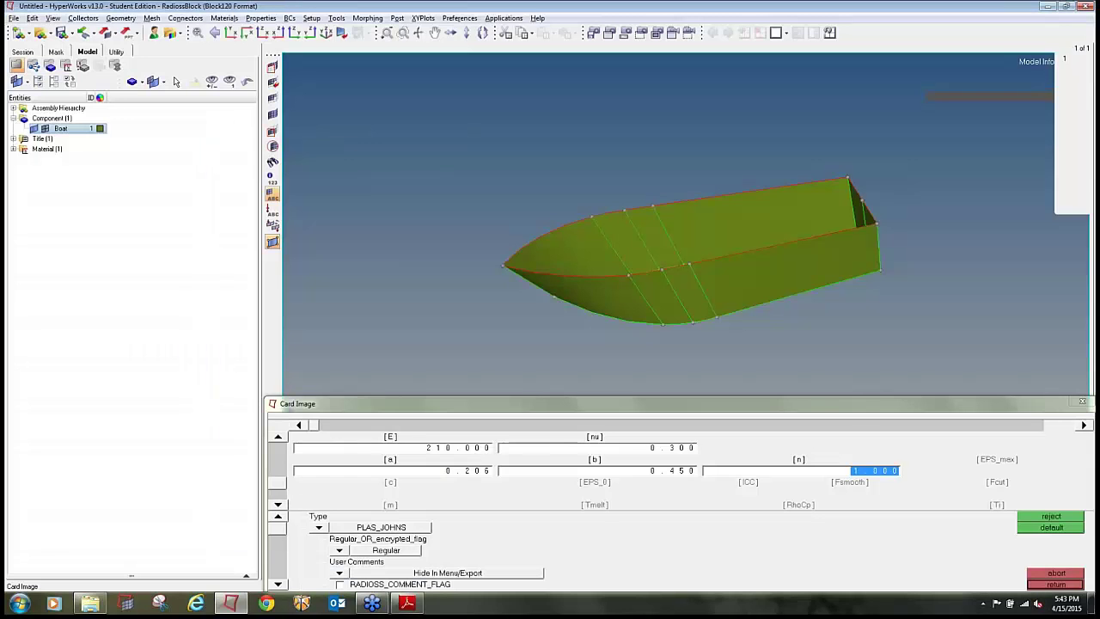
{"action": "type", "text": "0"}
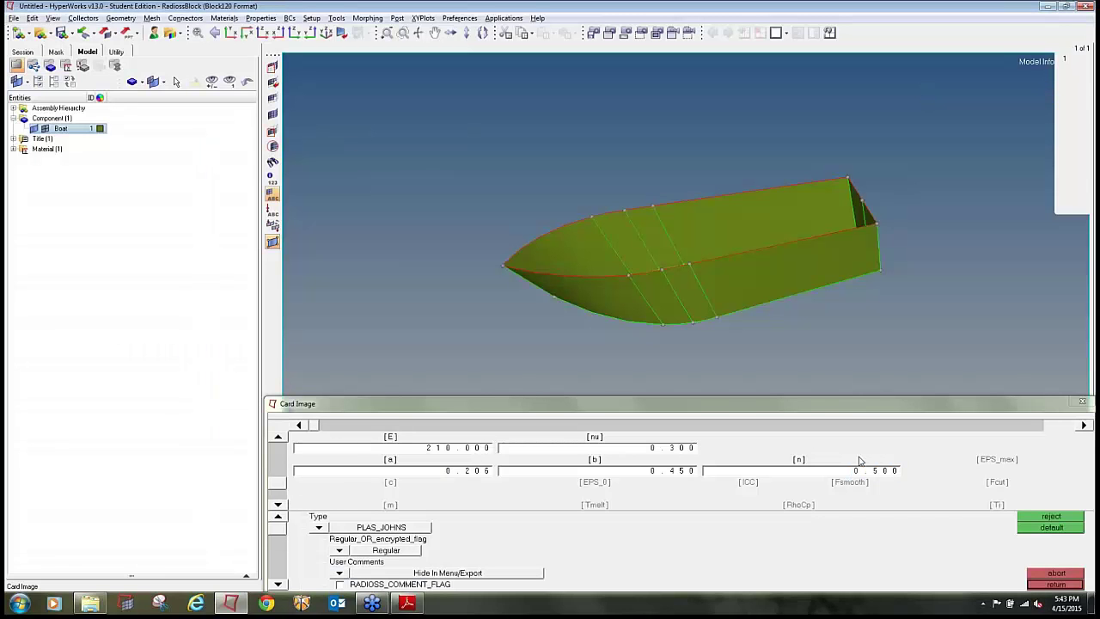
Activate the material's EPS_max at 1.00e+30 per the problem definition, and finish the material card and its creation.
{"action": "left_click", "coordinate": [991, 464]}
{"action": "key", "text": "alt+Tab"}
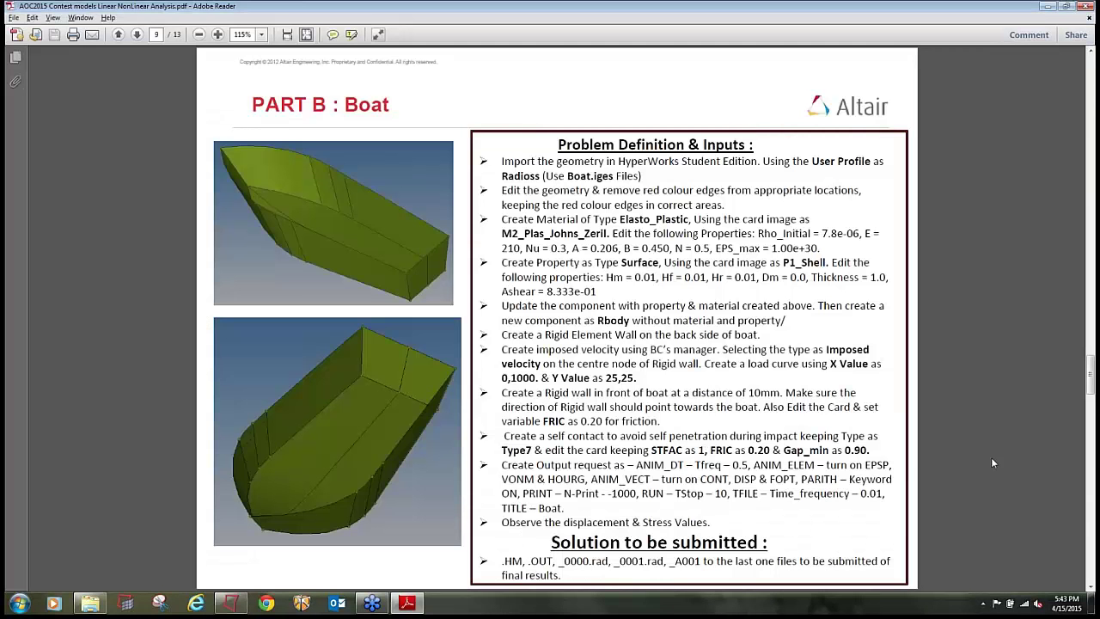
{"action": "key", "text": "alt+Tab"}
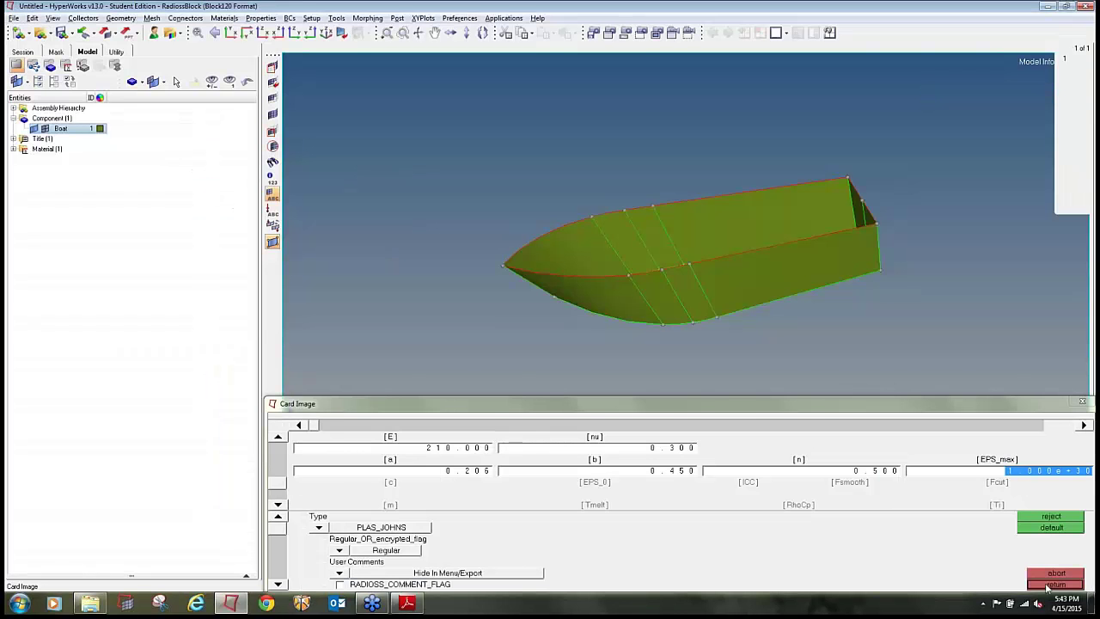
{"action": "key", "text": "alt+Tab"}
{"action": "key", "text": "alt+Tab"}
{"action": "left_click", "coordinate": [1040, 569]}
{"action": "left_click", "coordinate": [1040, 569]}
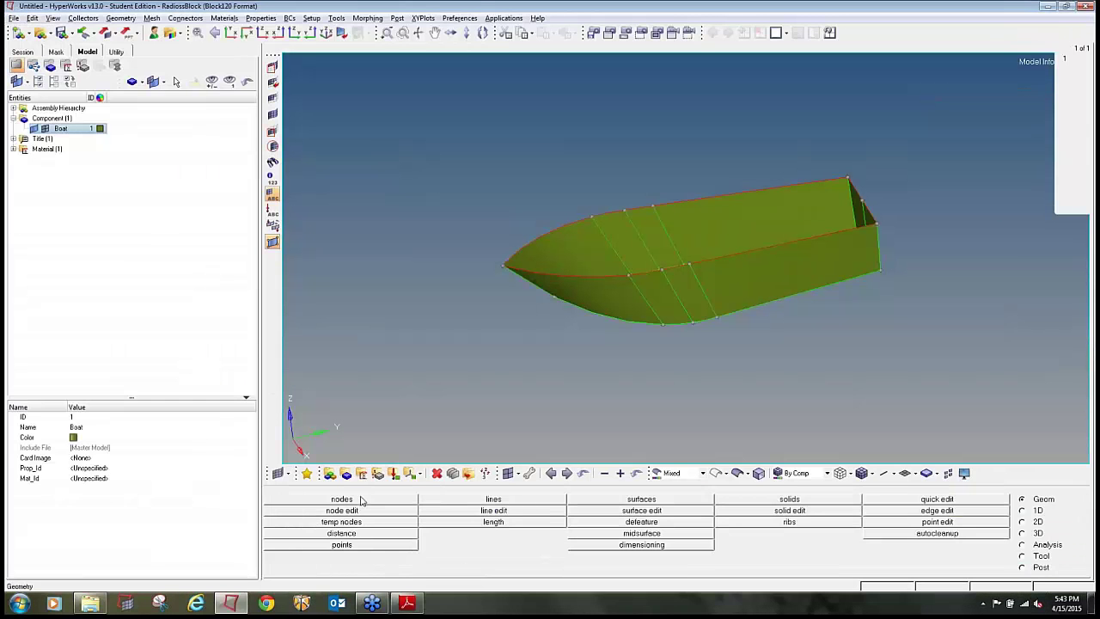
Start a new property named Boat, give it an orange-brown colour, and open the choice of property types.
{"action": "left_click", "coordinate": [377, 472]}
{"action": "left_click", "coordinate": [512, 502]}
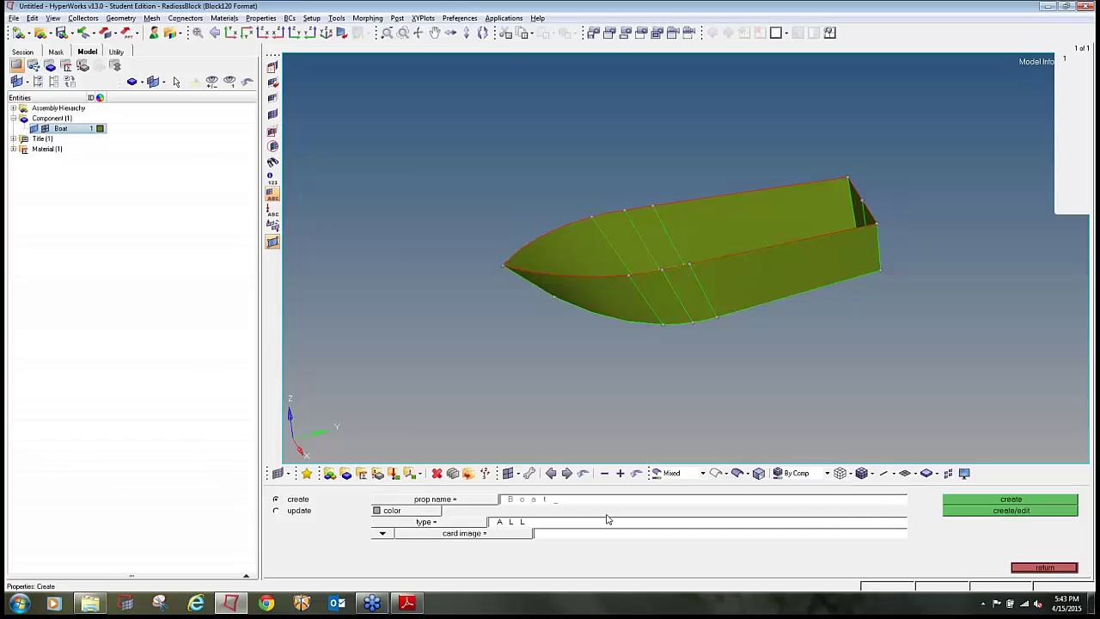
{"action": "left_click", "coordinate": [384, 511]}
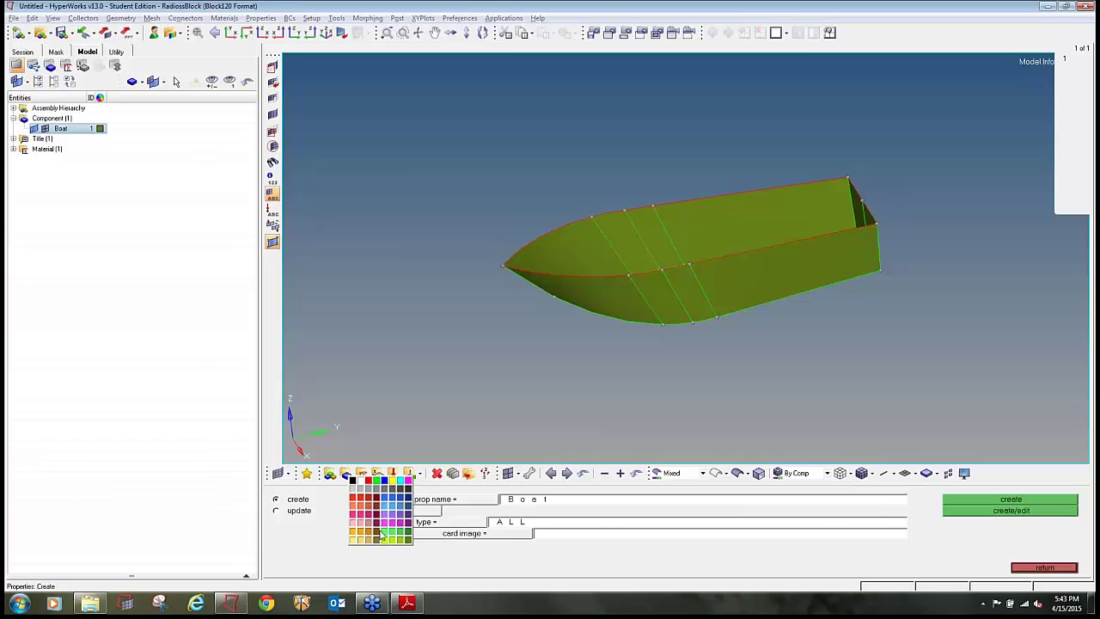
{"action": "left_click", "coordinate": [369, 537]}
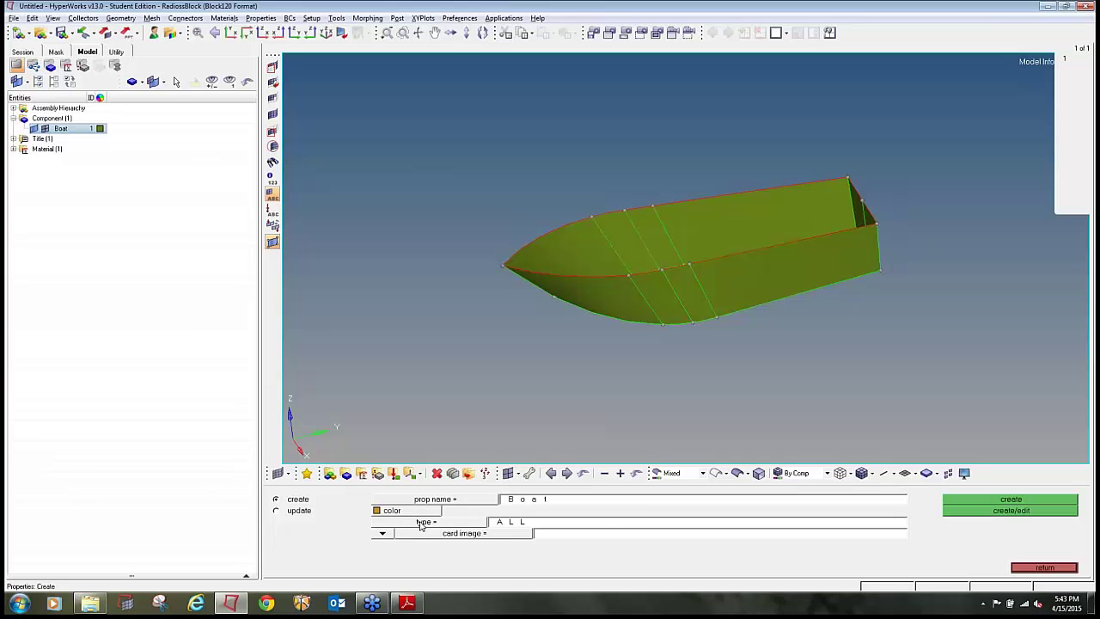
{"action": "left_click", "coordinate": [420, 522]}
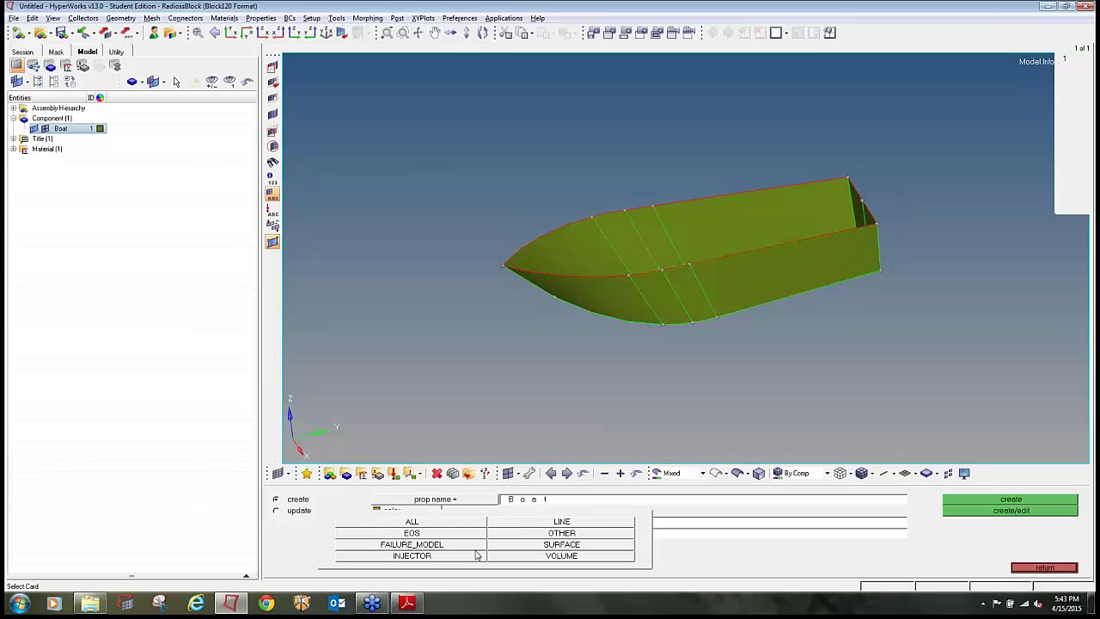
Create the Boat property of type SURFACE with card image P1_SHELL and thickness 1, and open its card for editing.
{"action": "left_click", "coordinate": [514, 546]}
{"action": "left_click", "coordinate": [509, 538]}
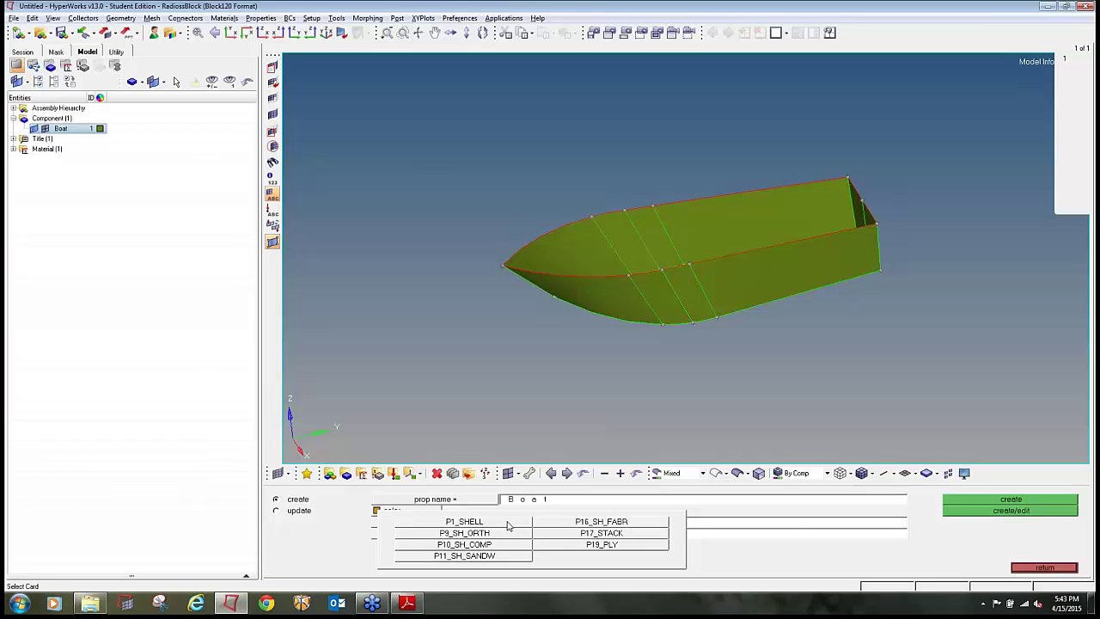
{"action": "left_click", "coordinate": [507, 522]}
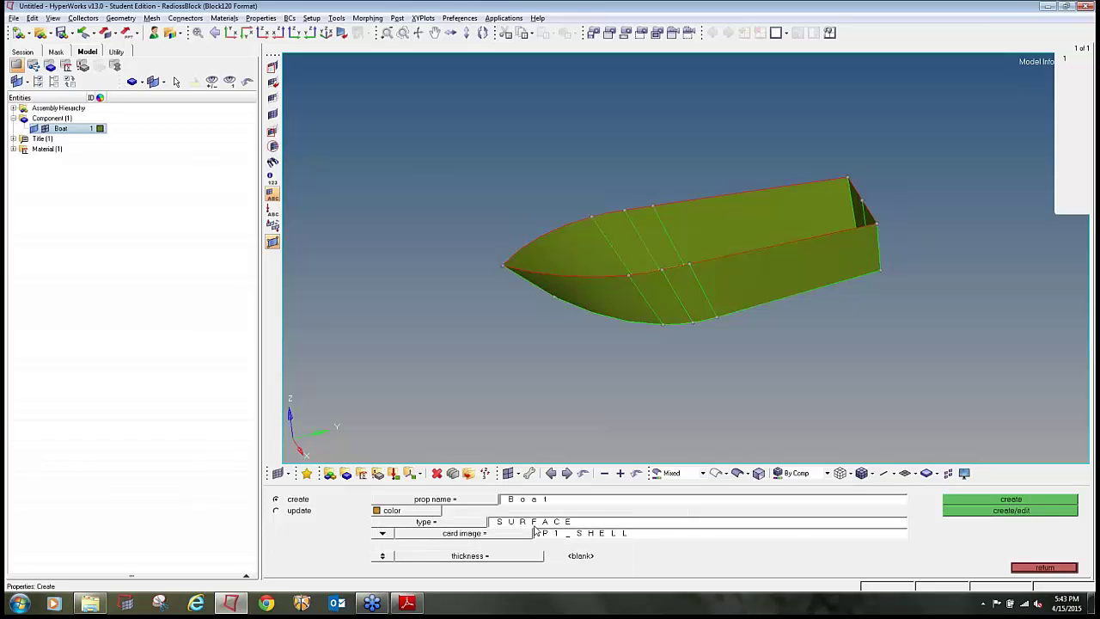
{"action": "left_click", "coordinate": [589, 559]}
{"action": "type", "text": "1"}
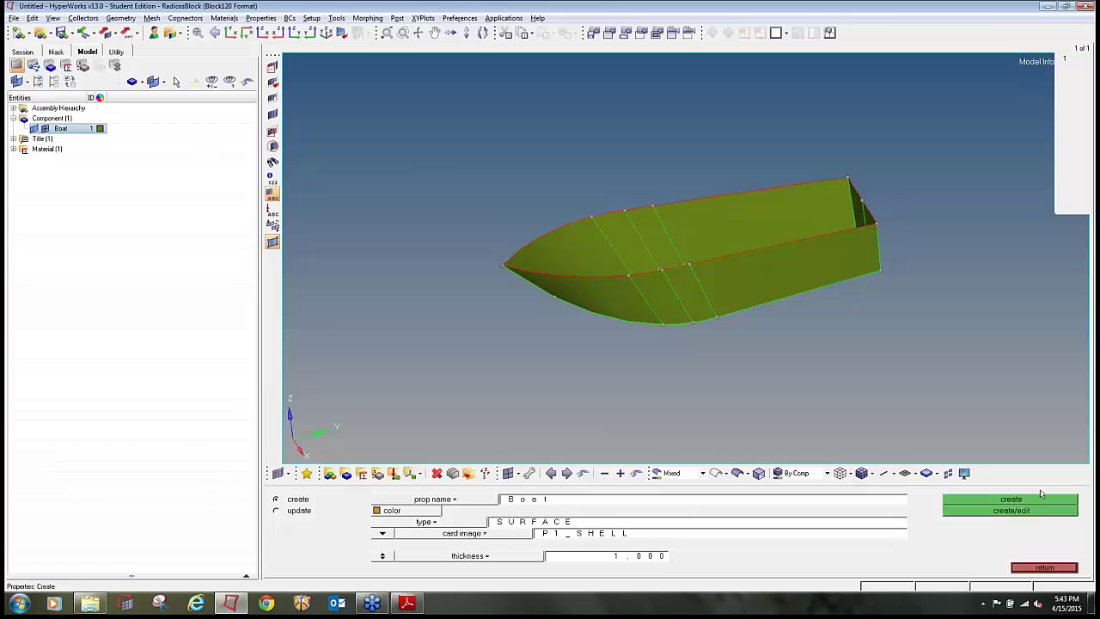
{"action": "left_click", "coordinate": [1012, 516]}
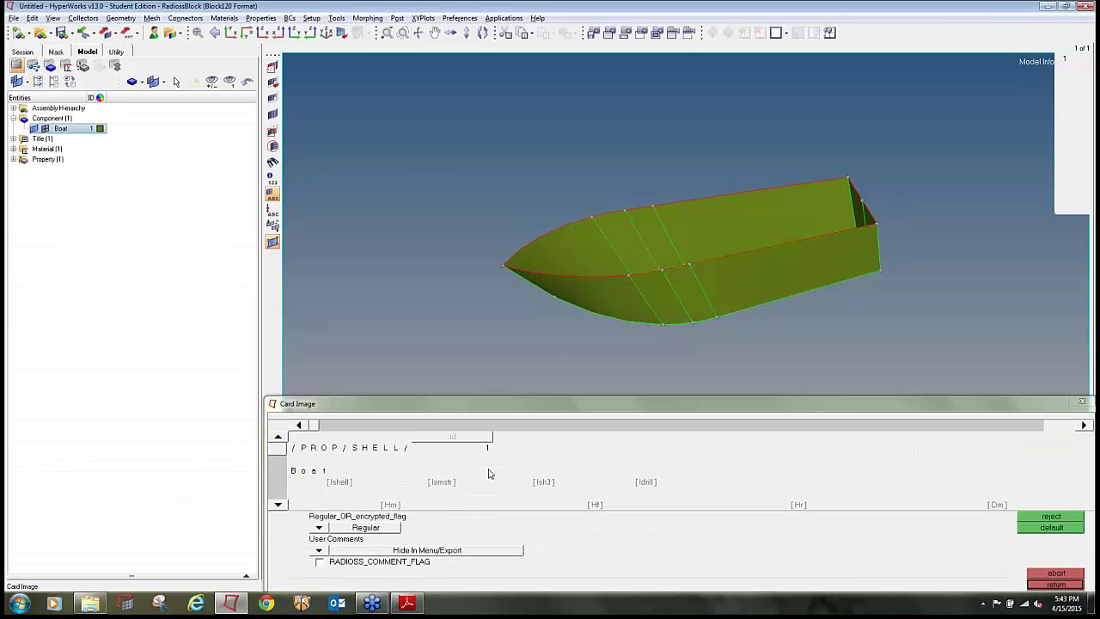
Consult the problem-definition PDF and set Hm, Hf and Hr to 0.01 and Dm to 0.0 in the property card.
{"action": "left_click", "coordinate": [277, 505]}
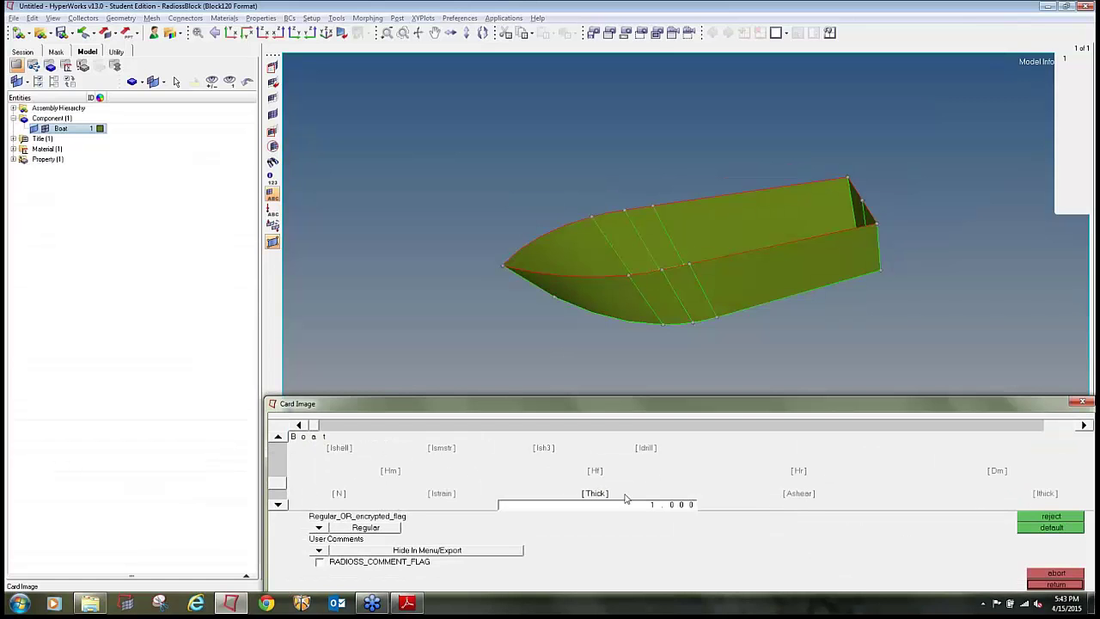
{"action": "key", "text": "alt+Tab"}
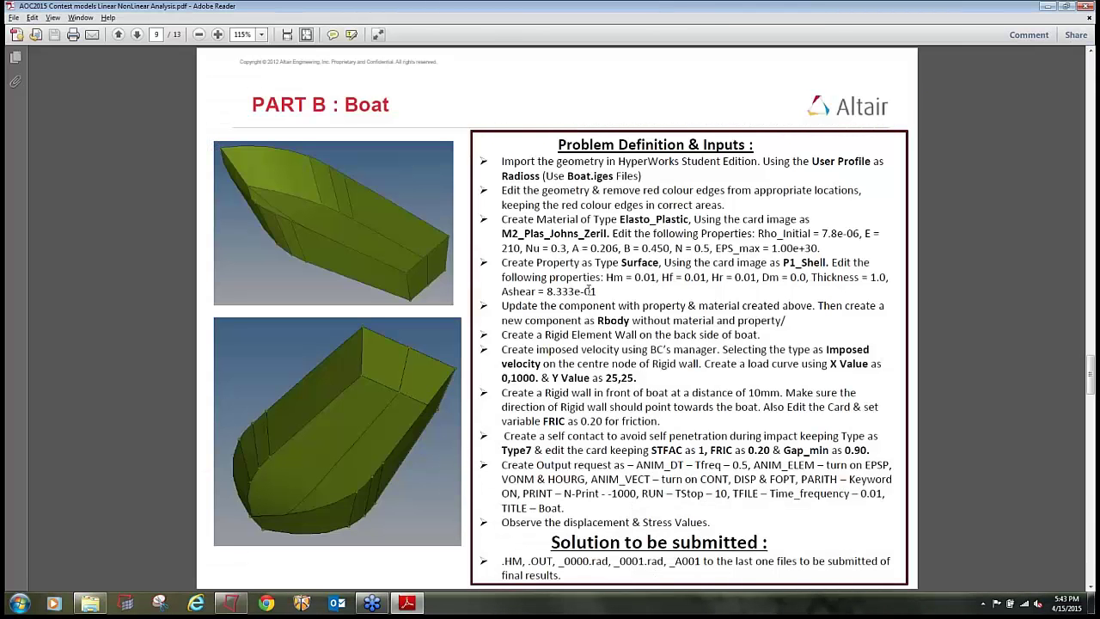
{"action": "key", "text": "alt+Tab"}
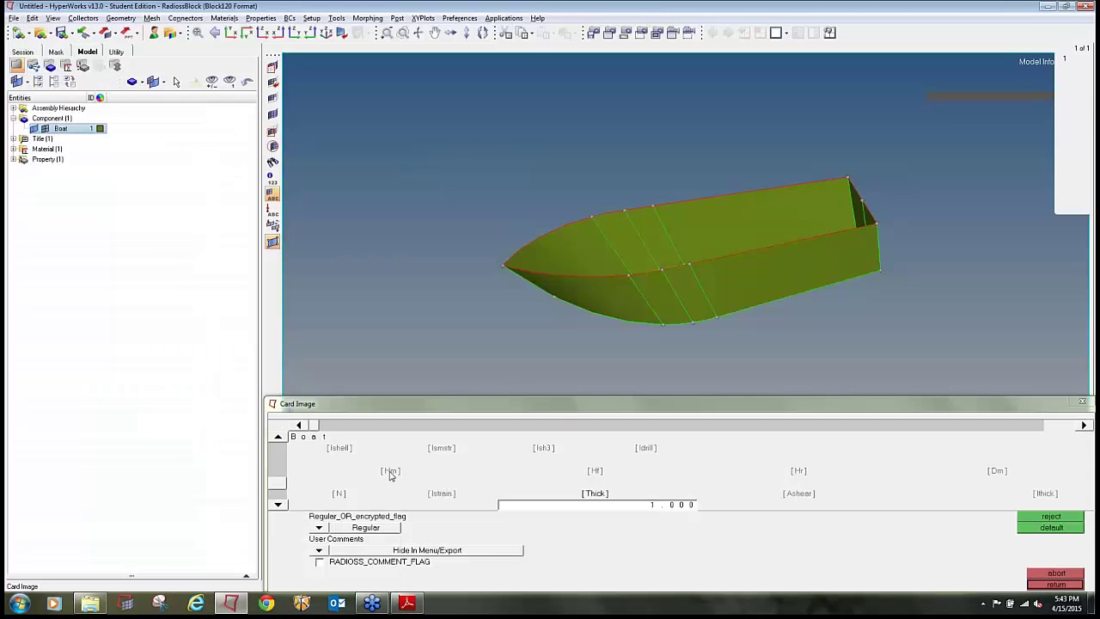
{"action": "left_click", "coordinate": [387, 481]}
{"action": "left_click", "coordinate": [596, 473]}
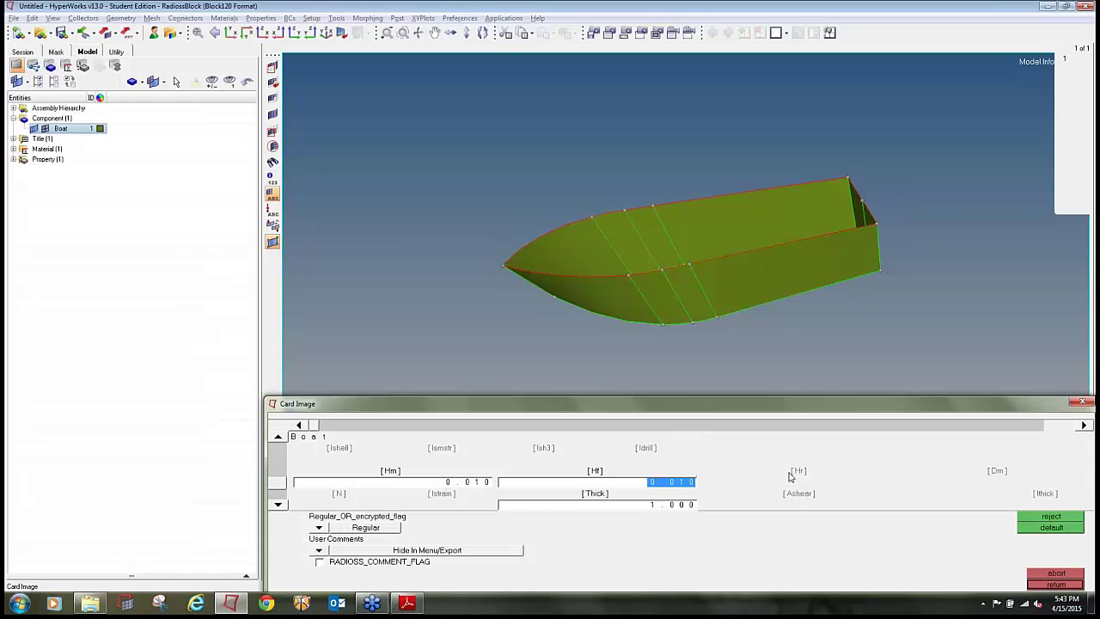
{"action": "left_click", "coordinate": [797, 472]}
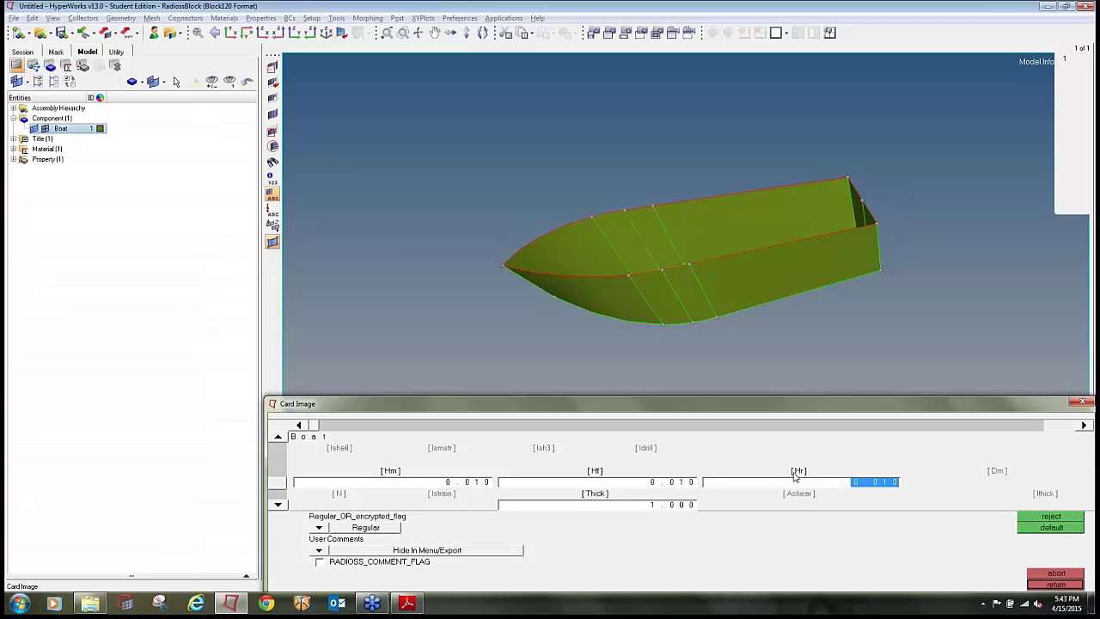
{"action": "left_click", "coordinate": [993, 473]}
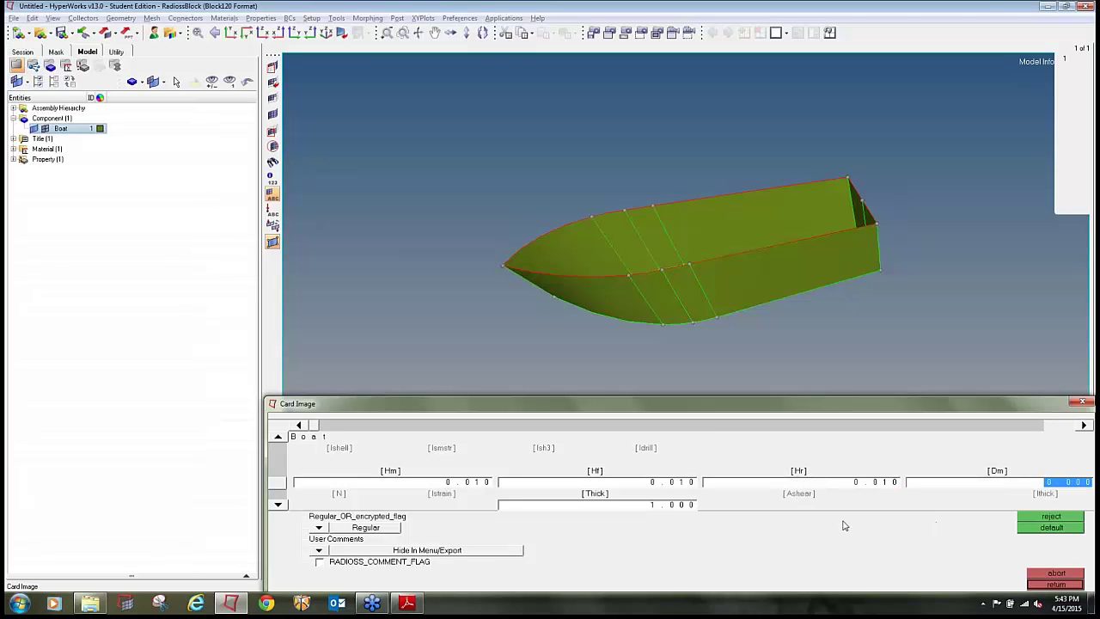
Set Ashear to 8.333e-01, check the card values against the problem-definition PDF, and finish the Boat property.
{"action": "left_click", "coordinate": [808, 500]}
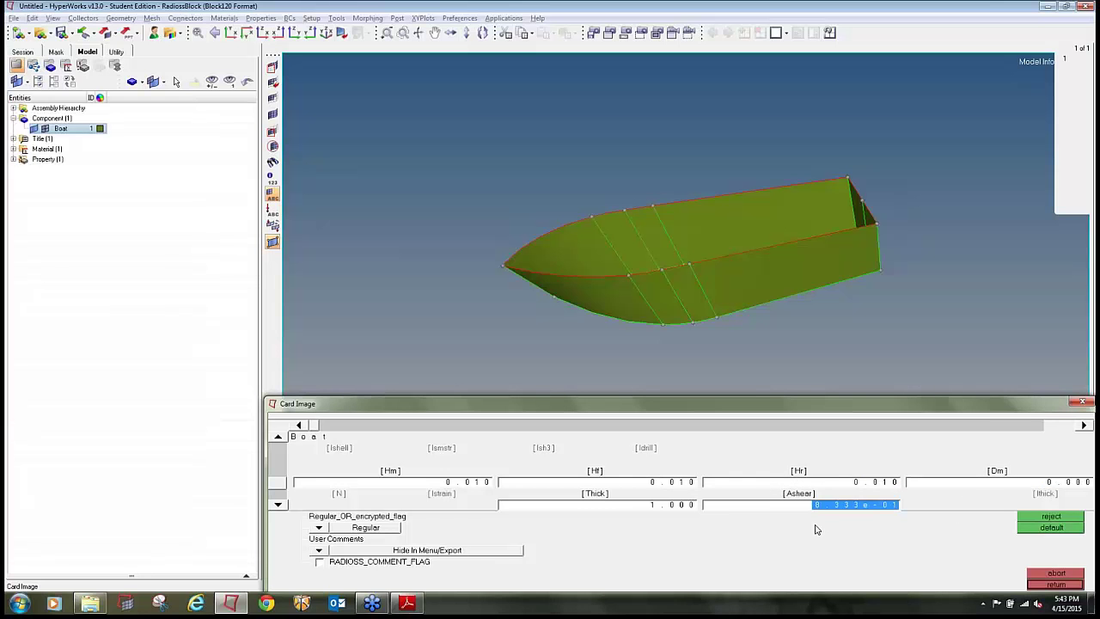
{"action": "key", "text": "alt+Tab"}
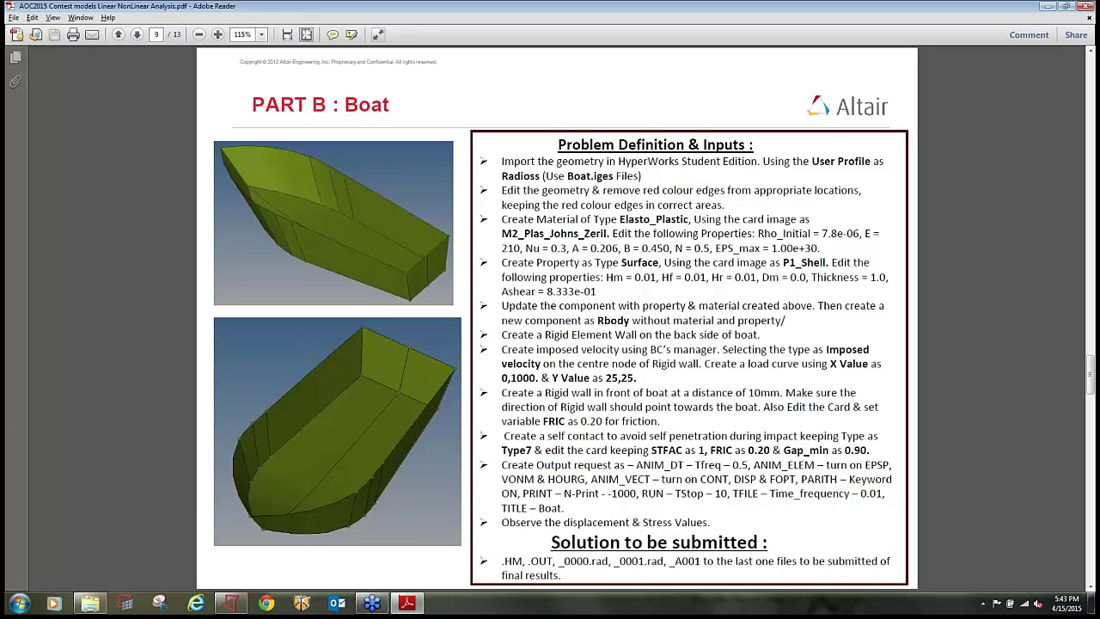
{"action": "key", "text": "alt+Tab"}
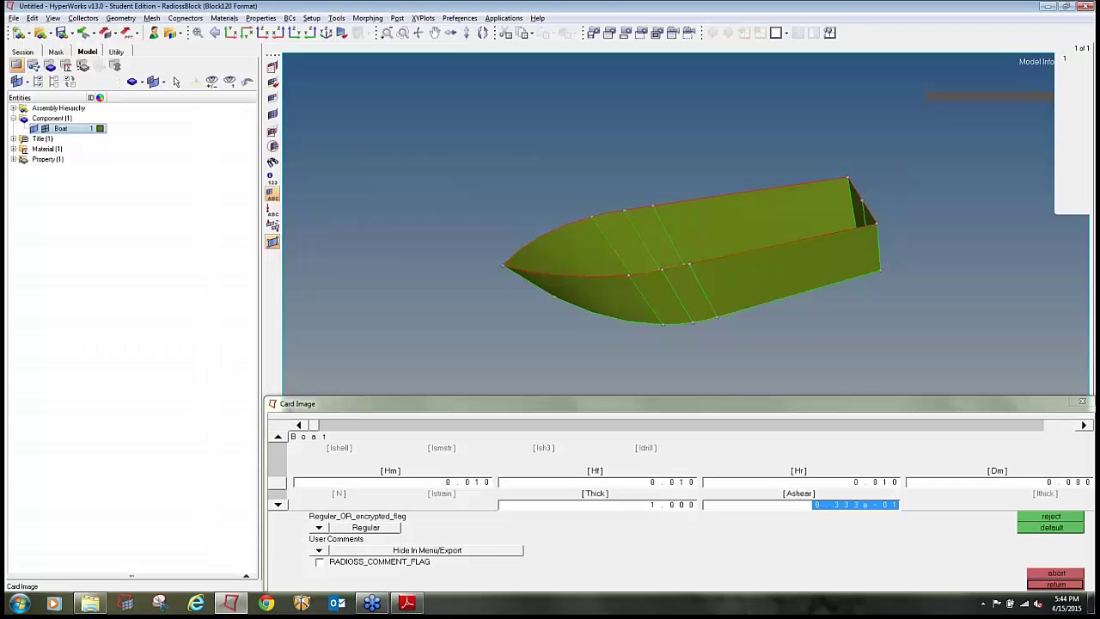
{"action": "left_click", "coordinate": [1052, 584]}
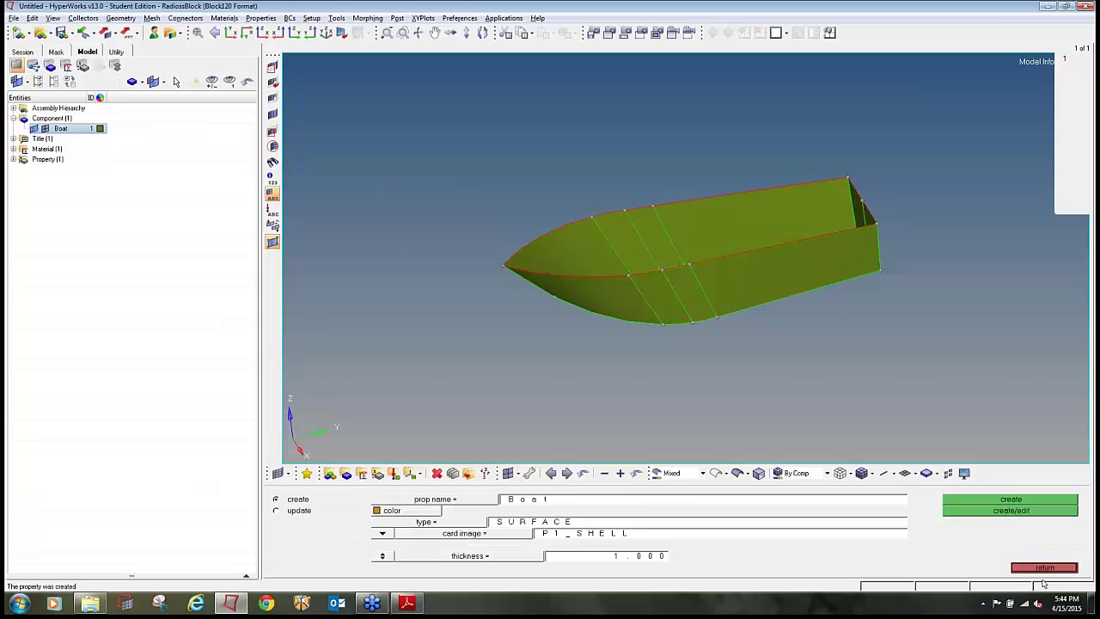
{"action": "left_click", "coordinate": [1042, 568]}
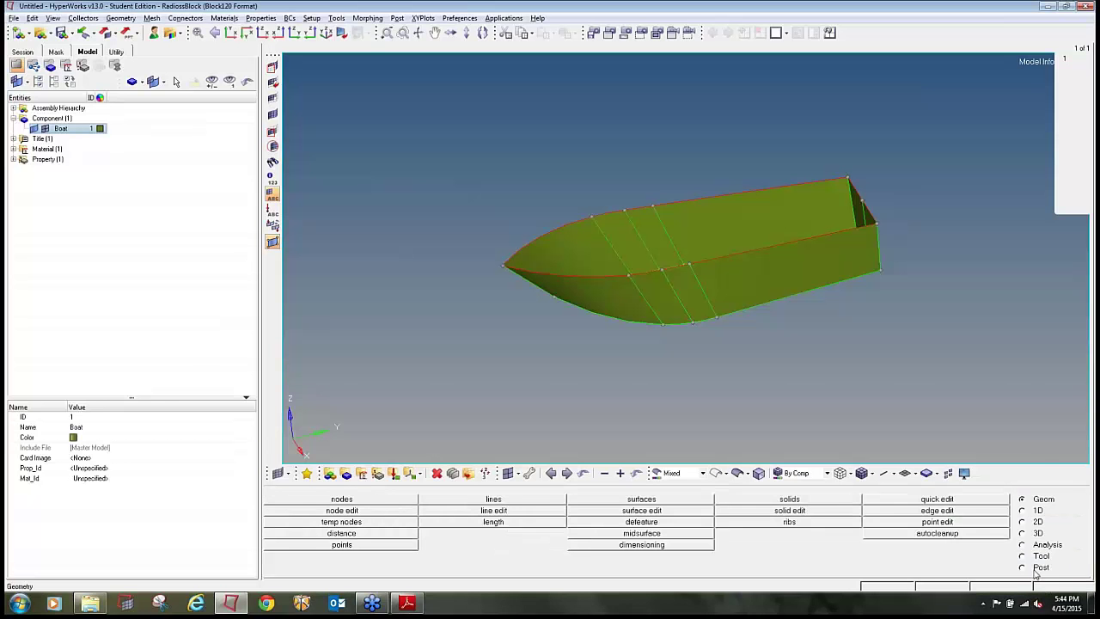
Select the Boat component for updating and set its card image to Part.
{"action": "left_click", "coordinate": [346, 473]}
{"action": "left_click", "coordinate": [301, 511]}
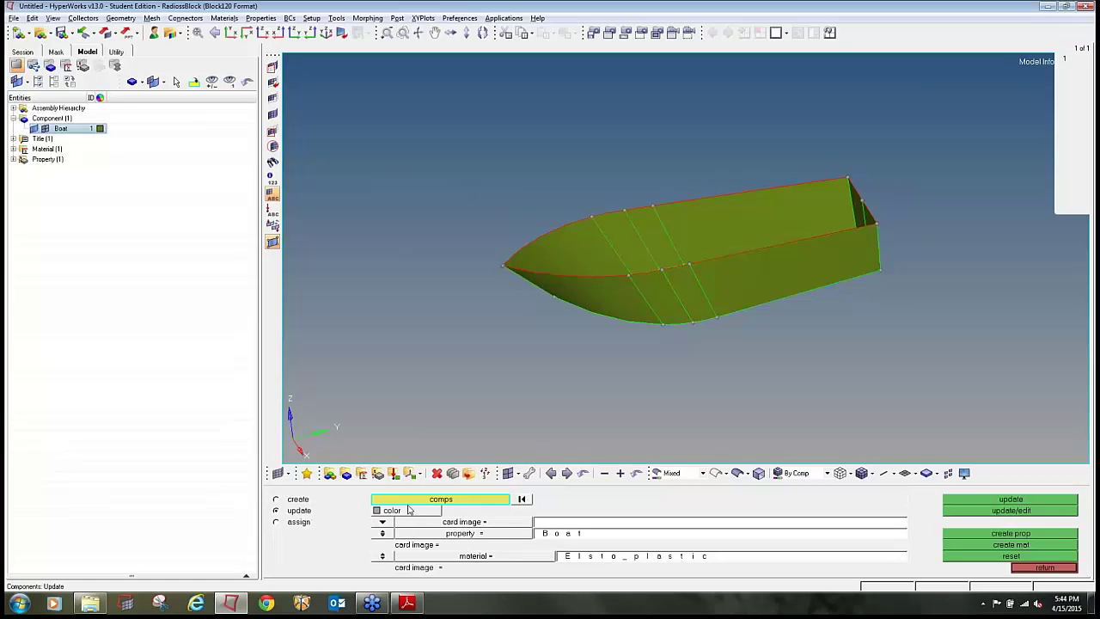
{"action": "left_click", "coordinate": [404, 504]}
{"action": "left_click", "coordinate": [292, 507]}
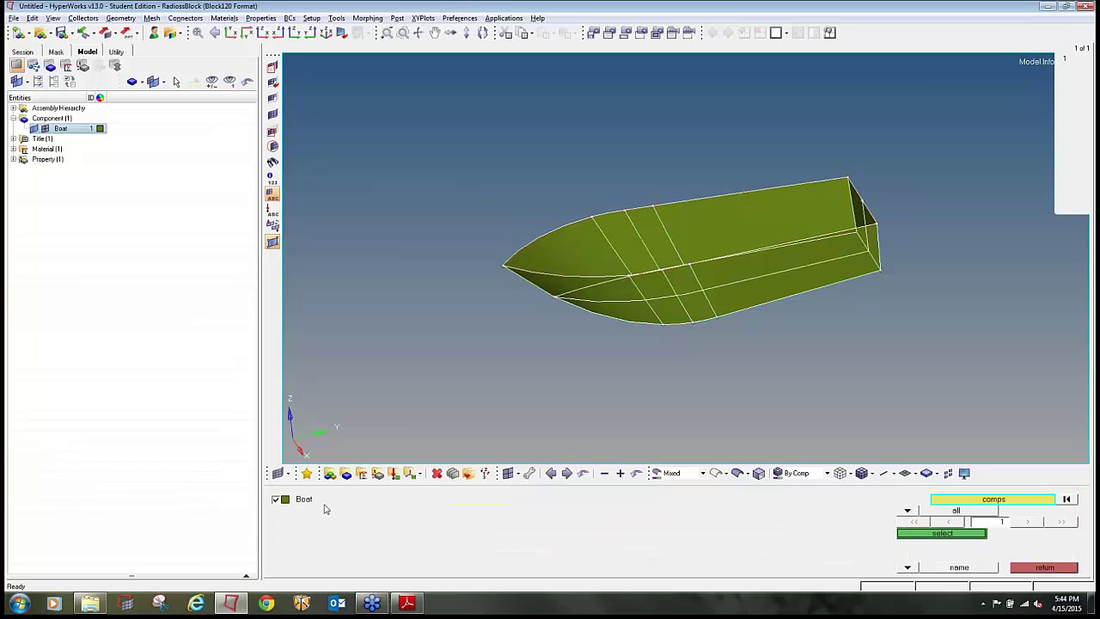
{"action": "left_click", "coordinate": [951, 528]}
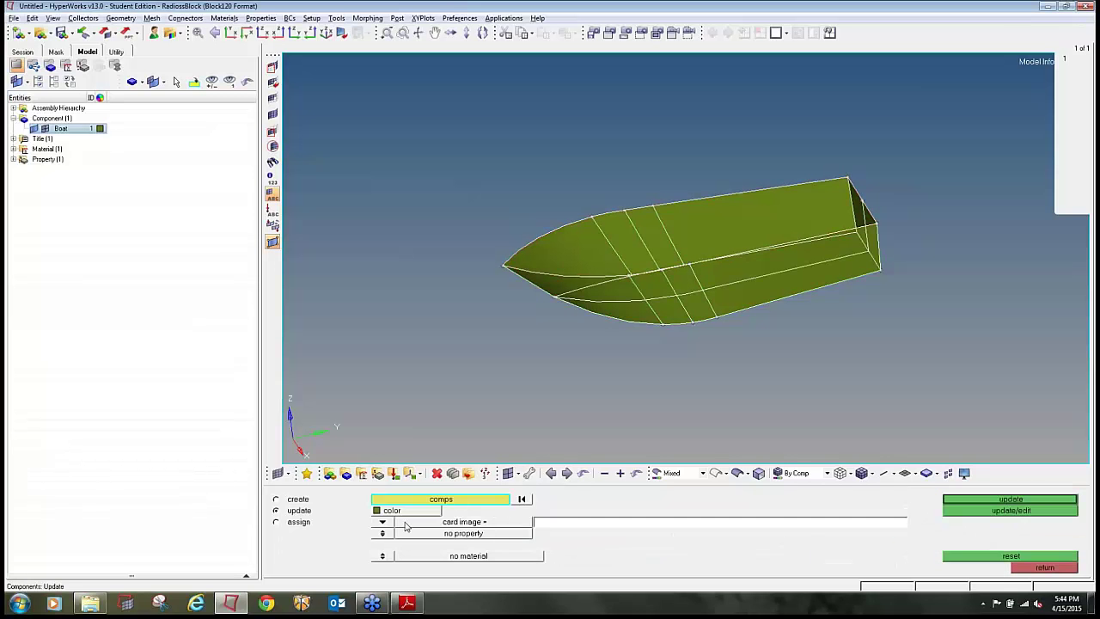
{"action": "left_click", "coordinate": [406, 521]}
{"action": "left_click", "coordinate": [507, 526]}
Update the Boat component with the Boat property and the Elsto_plastic material.
{"action": "left_click", "coordinate": [383, 534]}
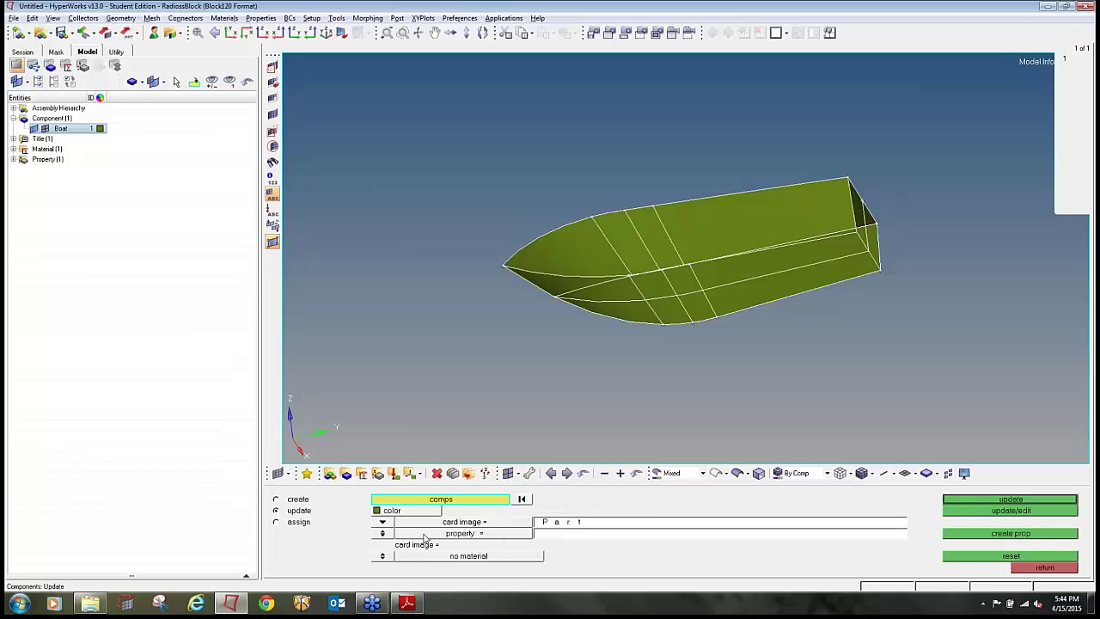
{"action": "left_click", "coordinate": [424, 537]}
{"action": "left_click", "coordinate": [337, 507]}
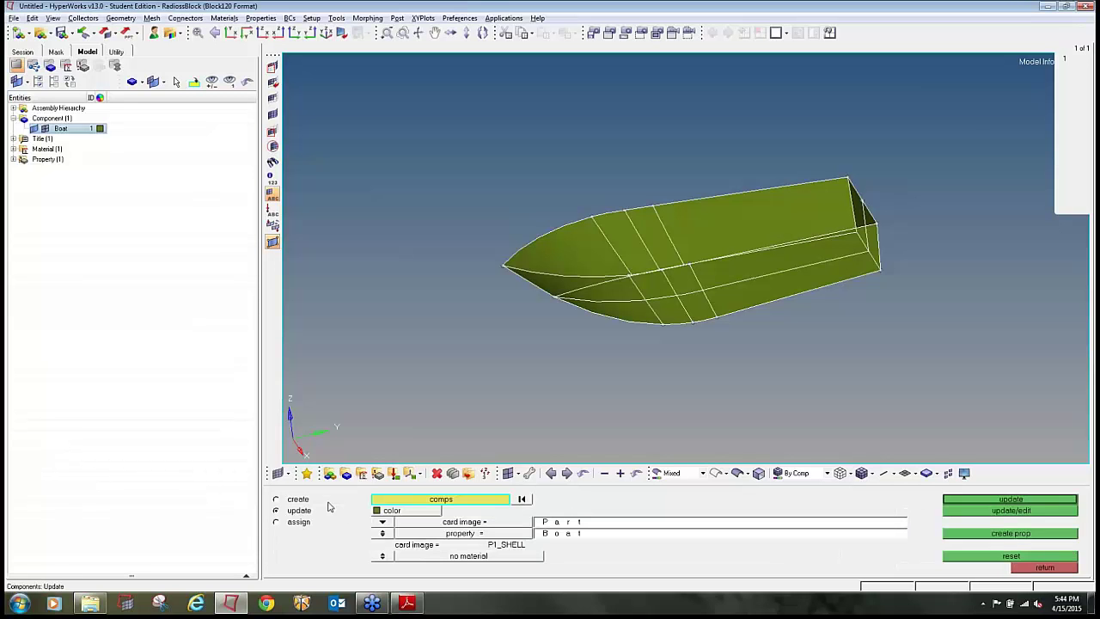
{"action": "left_click", "coordinate": [383, 558]}
{"action": "left_click", "coordinate": [416, 557]}
{"action": "left_click", "coordinate": [346, 506]}
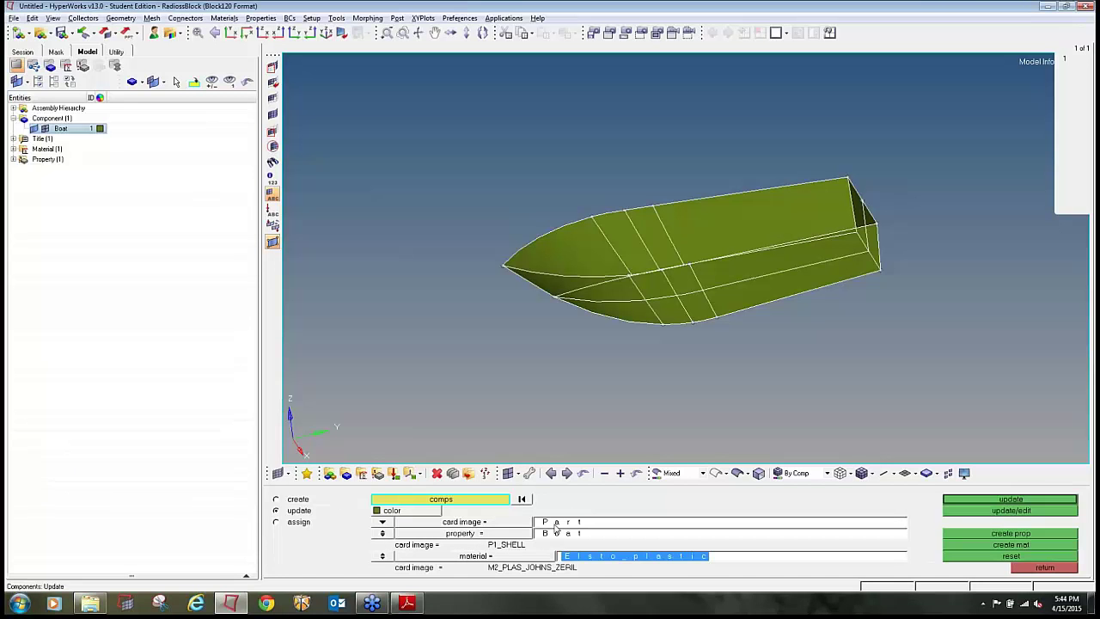
{"action": "left_click", "coordinate": [974, 500]}
{"action": "left_click", "coordinate": [1035, 569]}
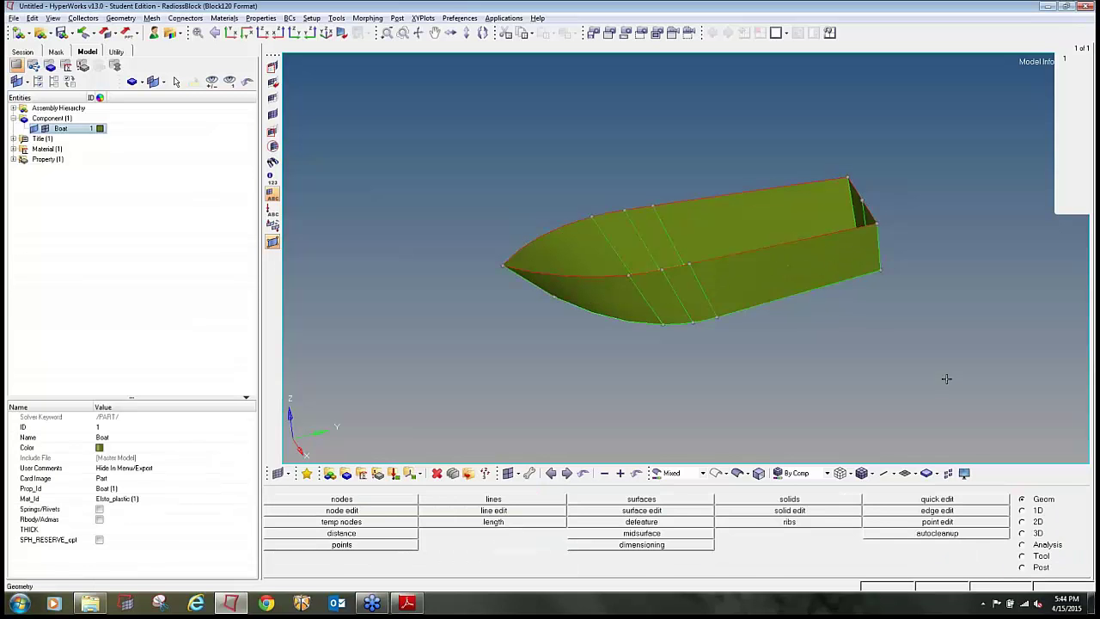
Automesh all boat surfaces with mixed elements at an element size of 15 and accept the mesh.
{"action": "key", "text": "F12"}
{"action": "left_click_drag", "start_coordinate": [970, 420], "coordinate": [418, 141], "text": "shift"}
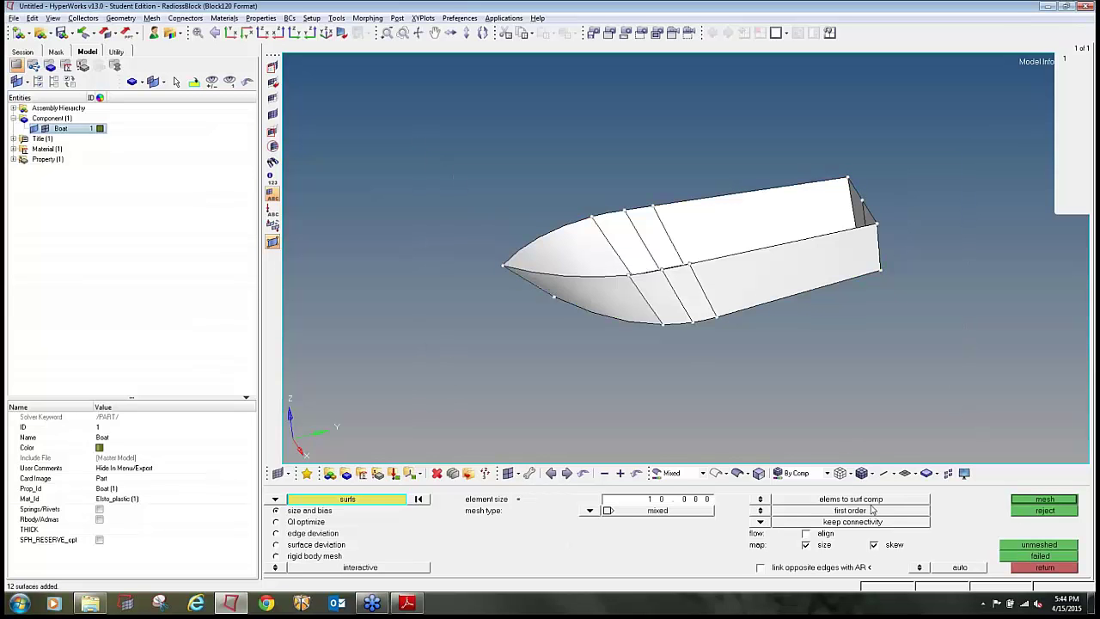
{"action": "double_click", "coordinate": [681, 503]}
{"action": "type", "text": "15.000"}
{"action": "left_click", "coordinate": [1023, 501]}
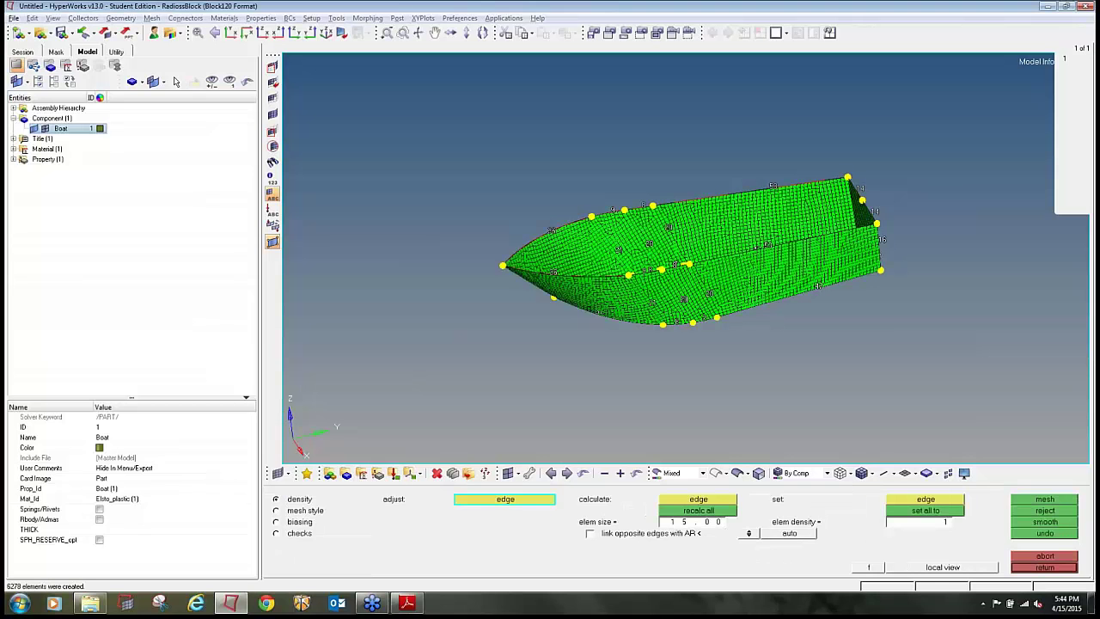
{"action": "left_click", "coordinate": [1035, 569]}
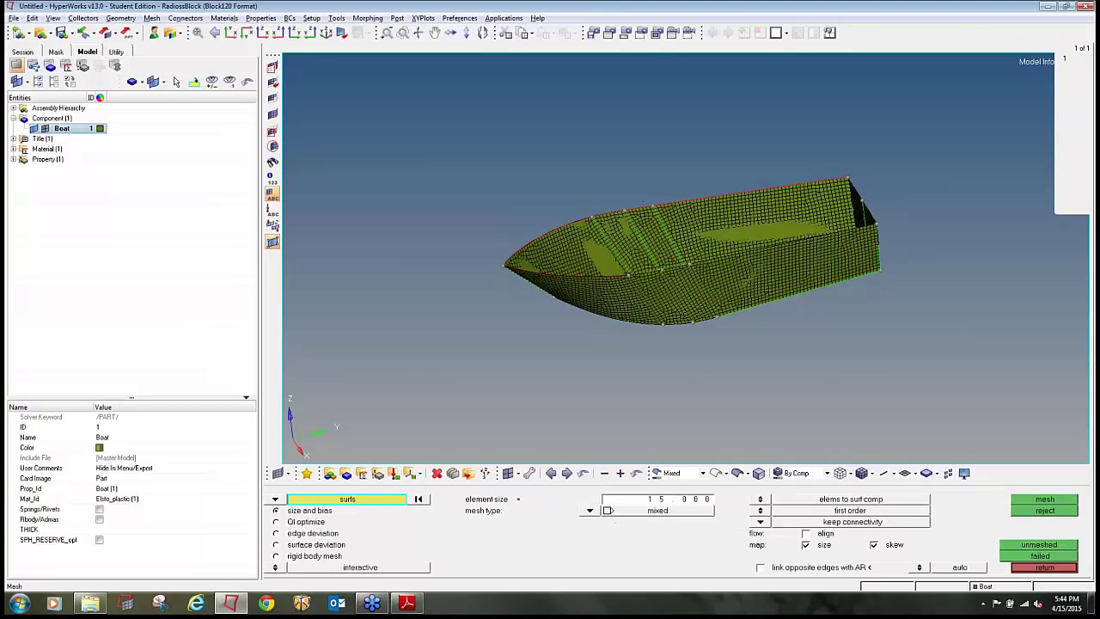
{"action": "left_click", "coordinate": [1035, 569]}
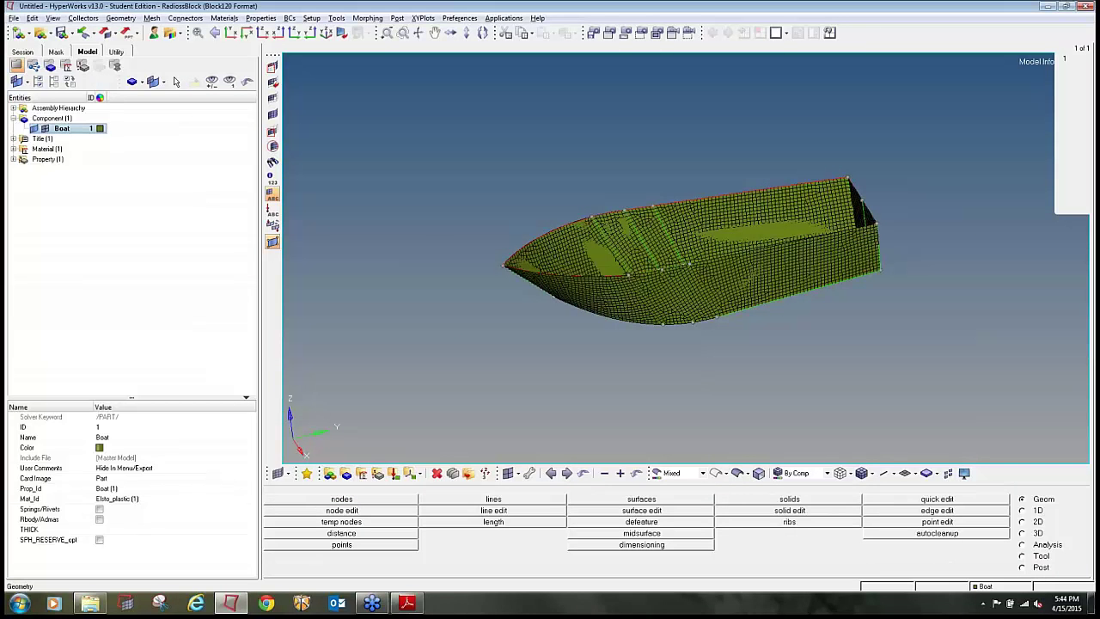
Create a cyan component named Rbody with no card image, no property and no material.
{"action": "left_click", "coordinate": [361, 474]}
{"action": "left_click", "coordinate": [276, 500]}
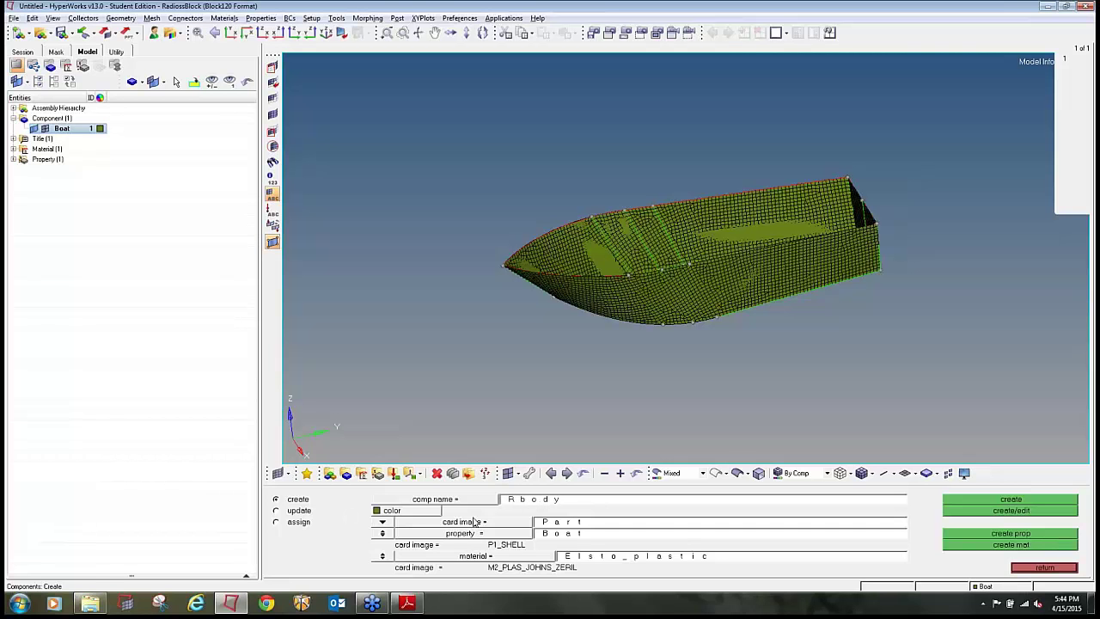
{"action": "left_click", "coordinate": [397, 525]}
{"action": "left_click", "coordinate": [408, 539]}
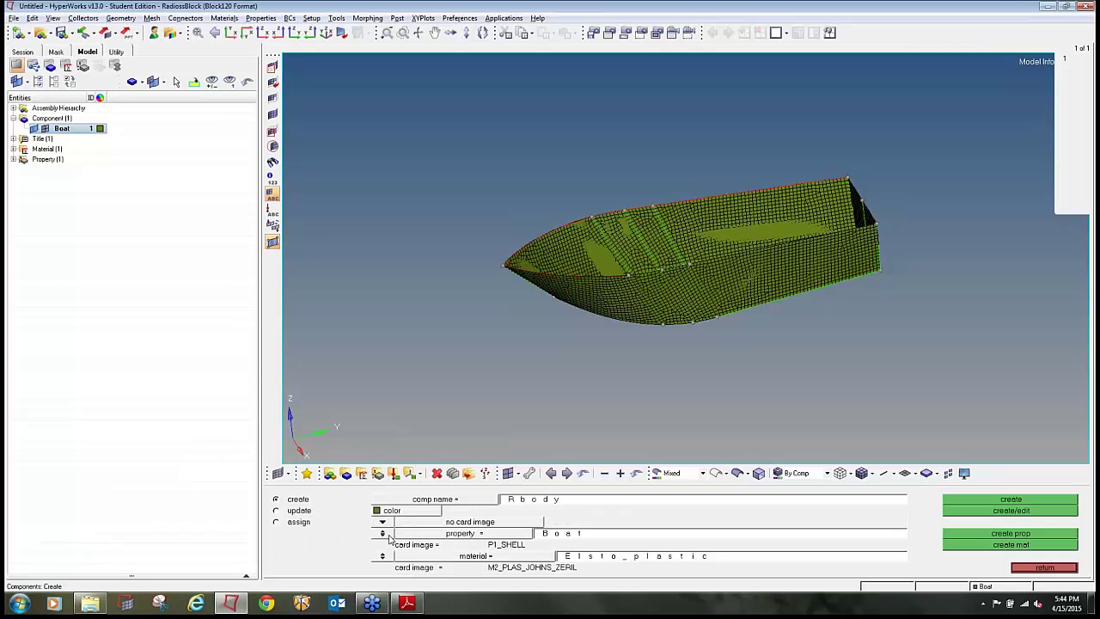
{"action": "left_click", "coordinate": [383, 533]}
{"action": "left_click", "coordinate": [383, 556]}
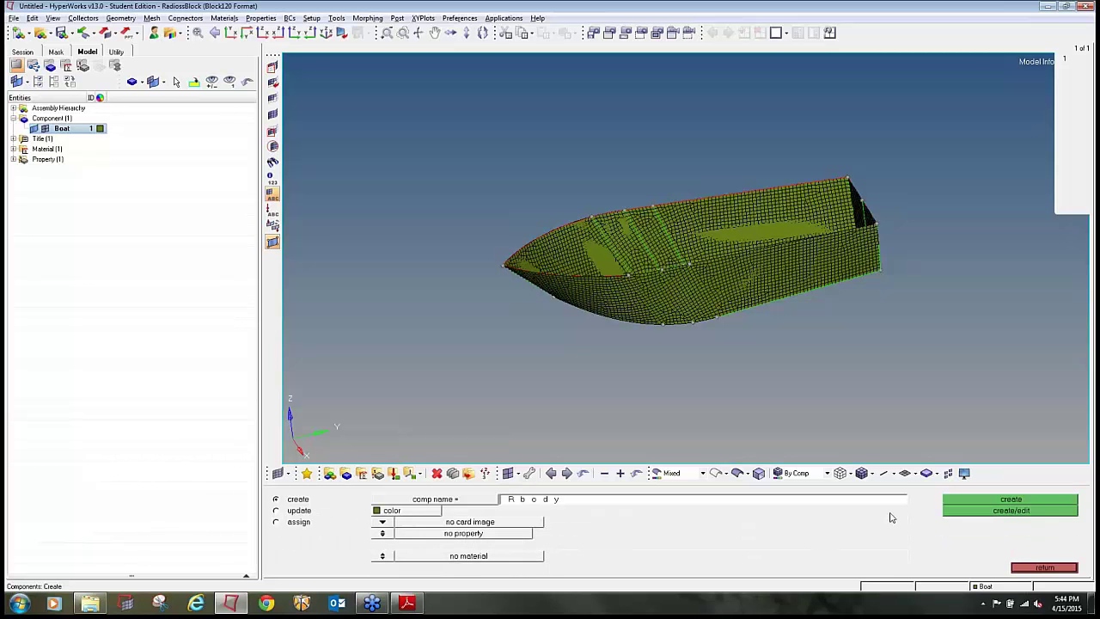
{"action": "left_click", "coordinate": [427, 514]}
{"action": "left_click", "coordinate": [446, 486]}
{"action": "left_click", "coordinate": [955, 500]}
{"action": "left_click", "coordinate": [1036, 567]}
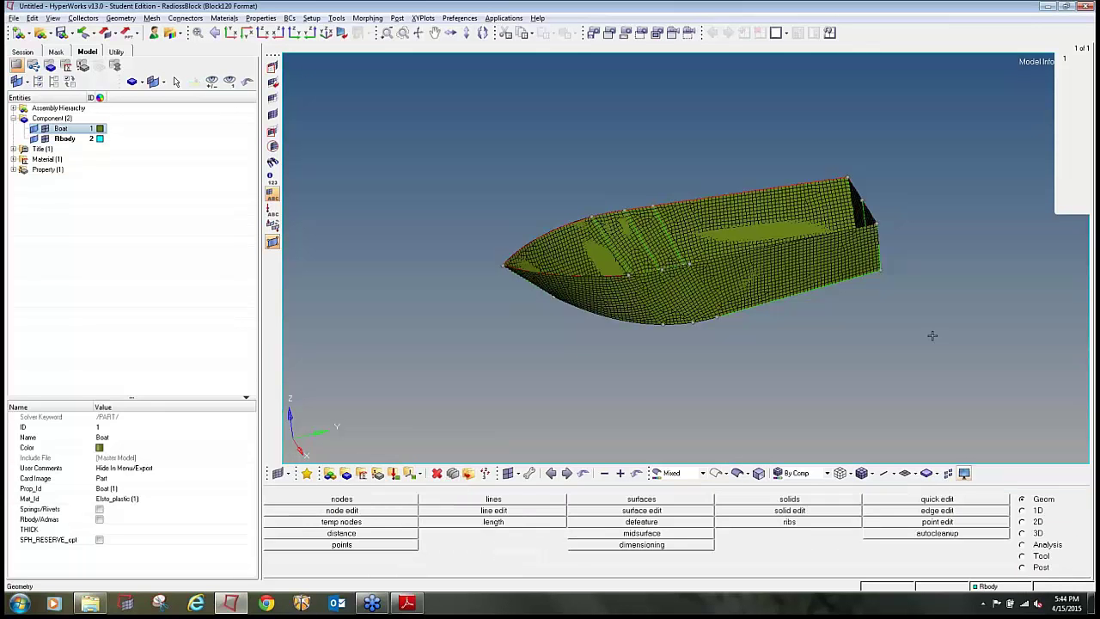
Set up a reflection of elements along the x-axis with the node at the boat's bow tip as the base.
{"action": "left_click_drag", "start_coordinate": [1007, 255], "coordinate": [883, 265], "text": "ctrl"}
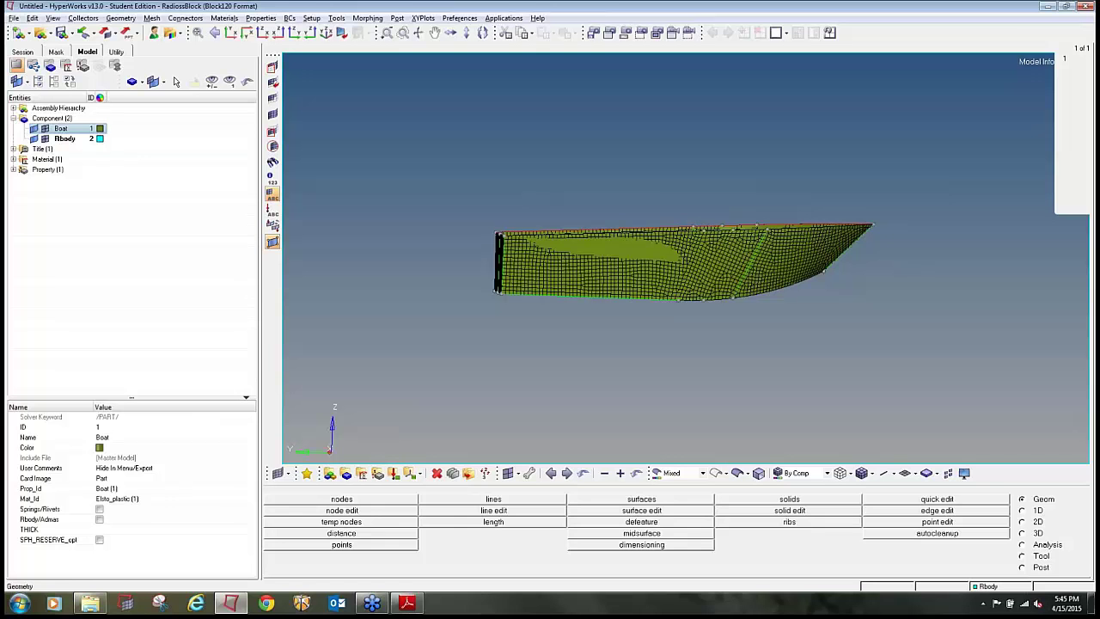
{"action": "left_click", "coordinate": [1027, 545]}
{"action": "left_click", "coordinate": [1031, 556]}
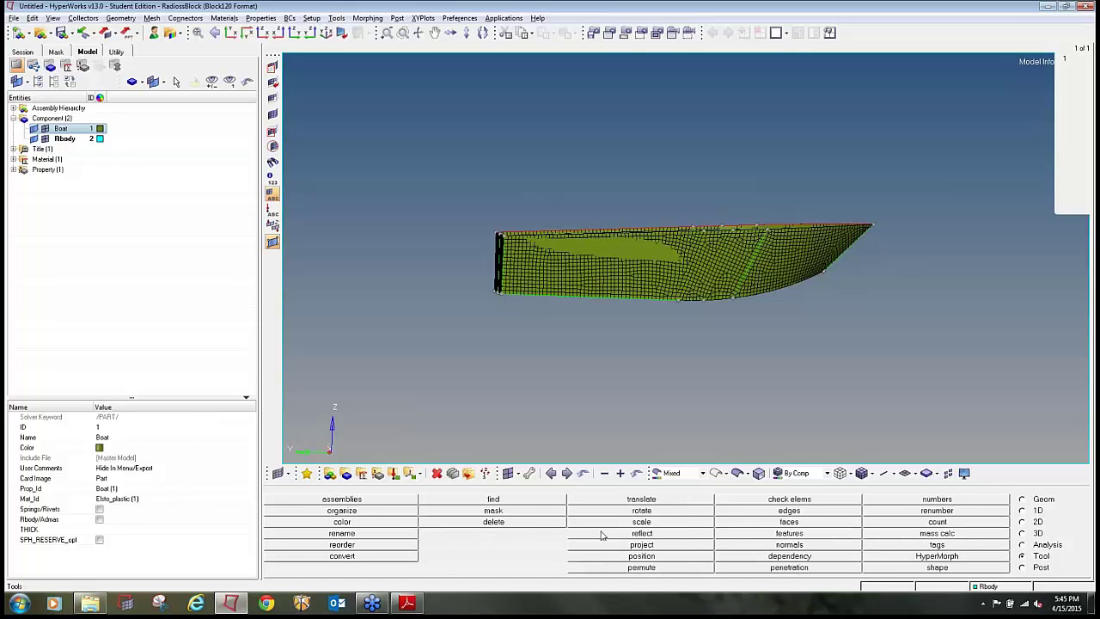
{"action": "left_click", "coordinate": [650, 535]}
{"action": "left_click", "coordinate": [282, 501]}
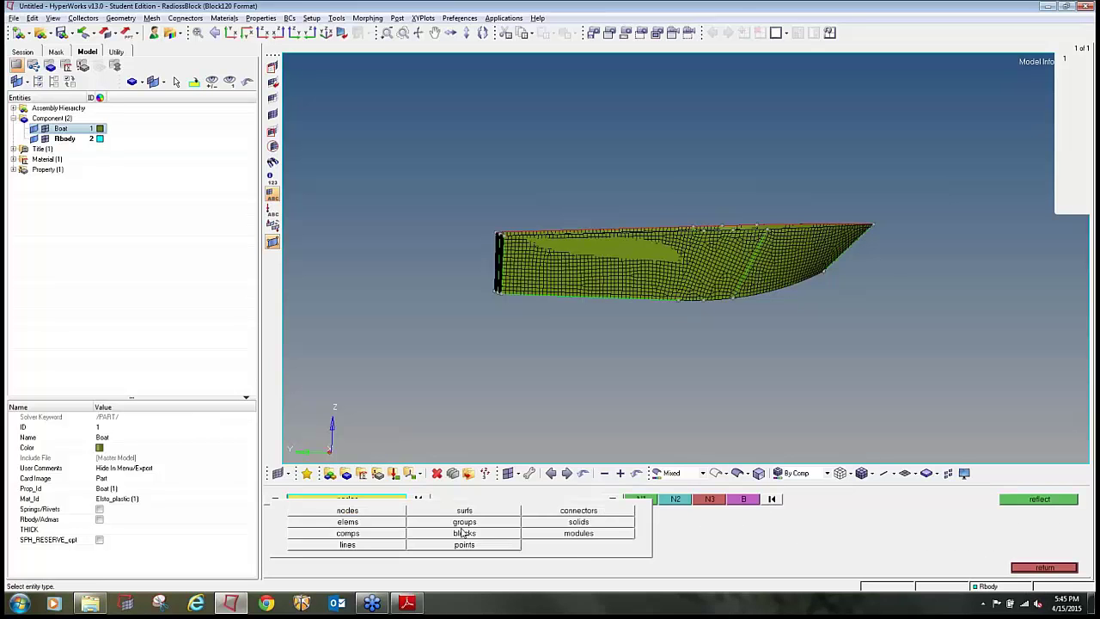
{"action": "left_click", "coordinate": [391, 526]}
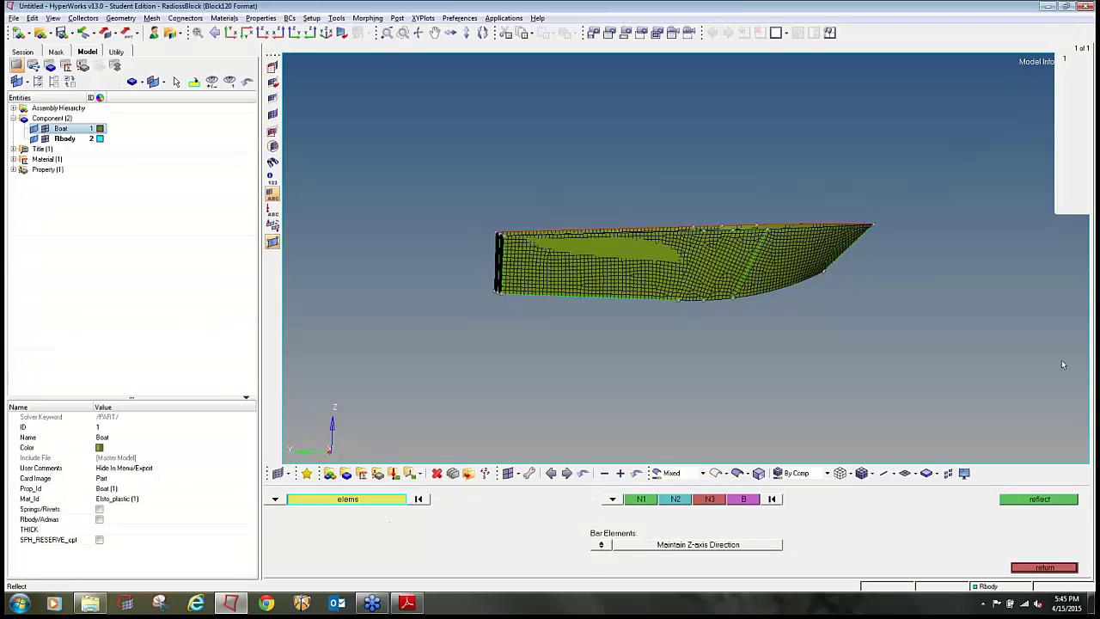
{"action": "left_click", "coordinate": [613, 498]}
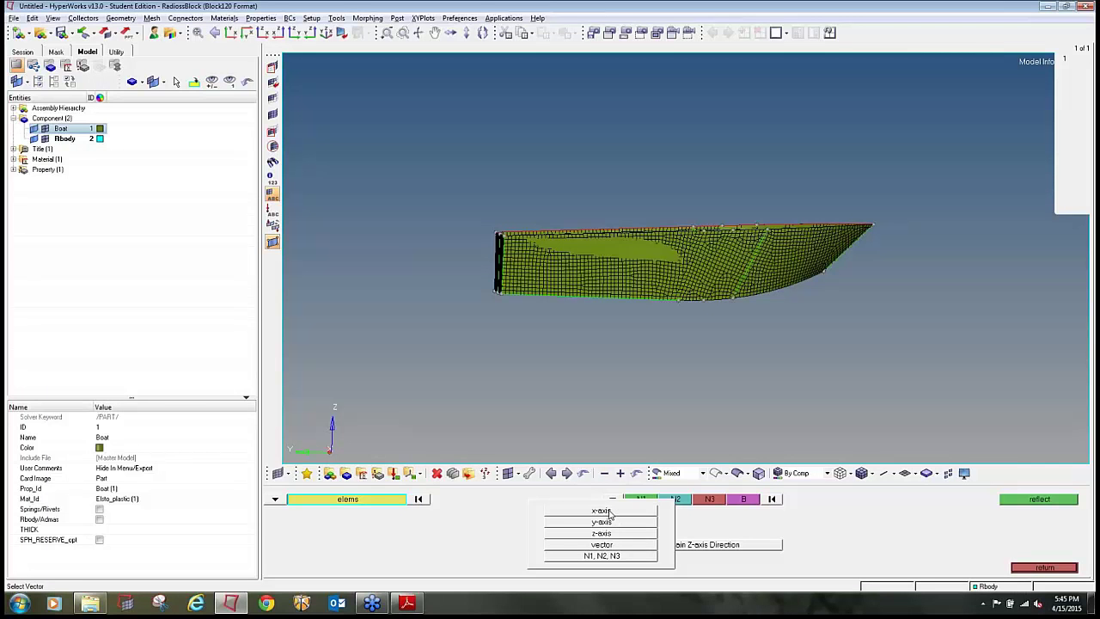
{"action": "left_click", "coordinate": [602, 511]}
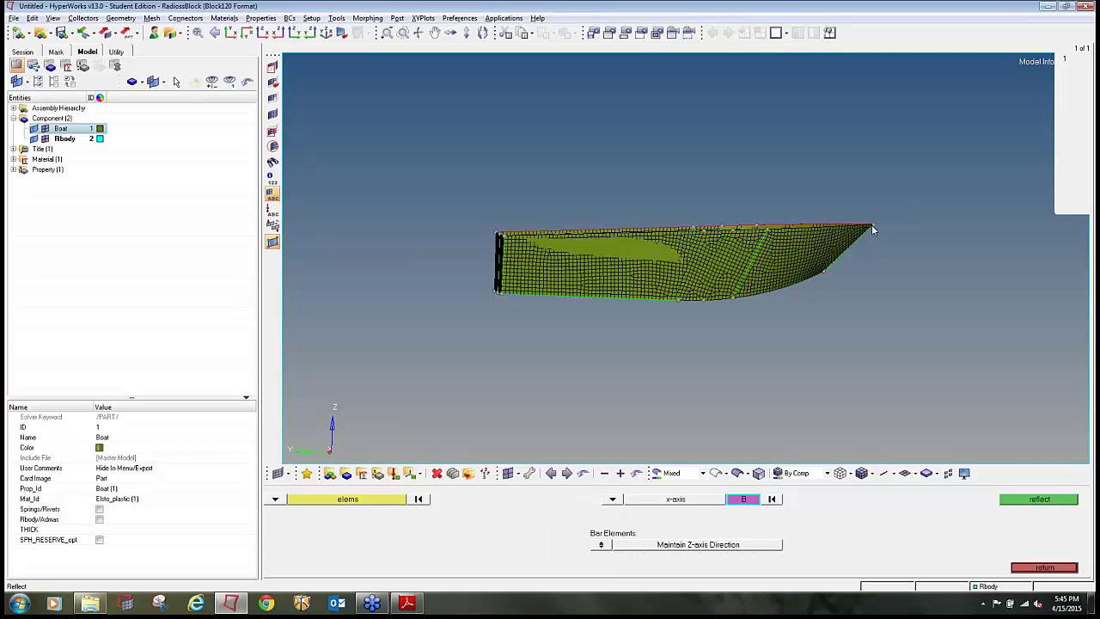
{"action": "scroll", "coordinate": [869, 229], "scroll_direction": "up", "scroll_amount": 3}
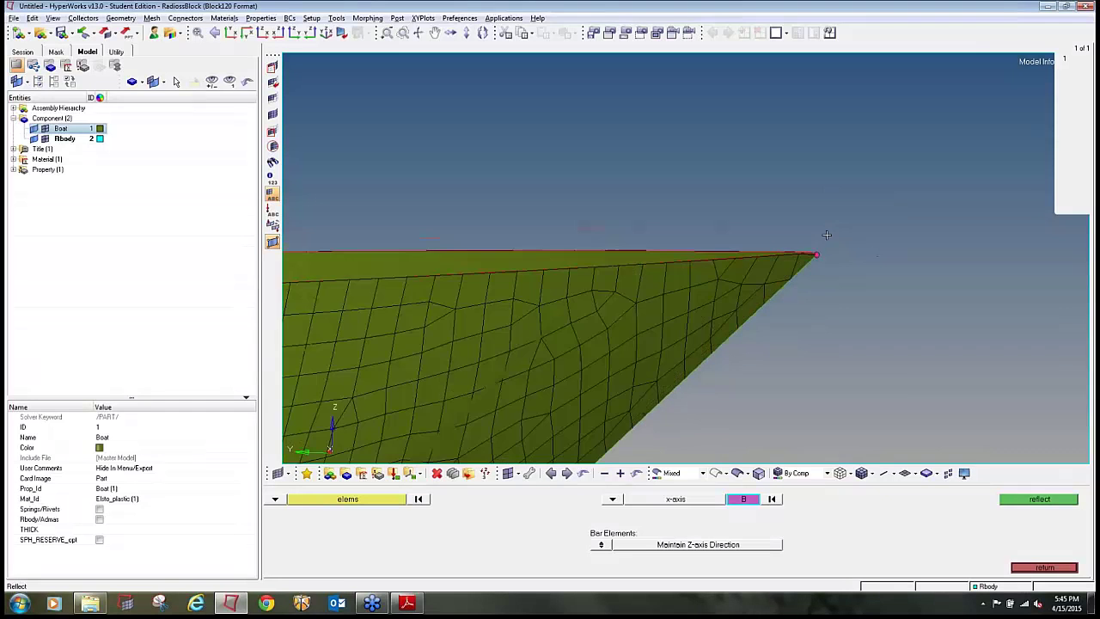
{"action": "scroll", "coordinate": [816, 257], "scroll_direction": "up", "scroll_amount": 3}
{"action": "scroll", "coordinate": [805, 262], "scroll_direction": "down", "scroll_amount": 3}
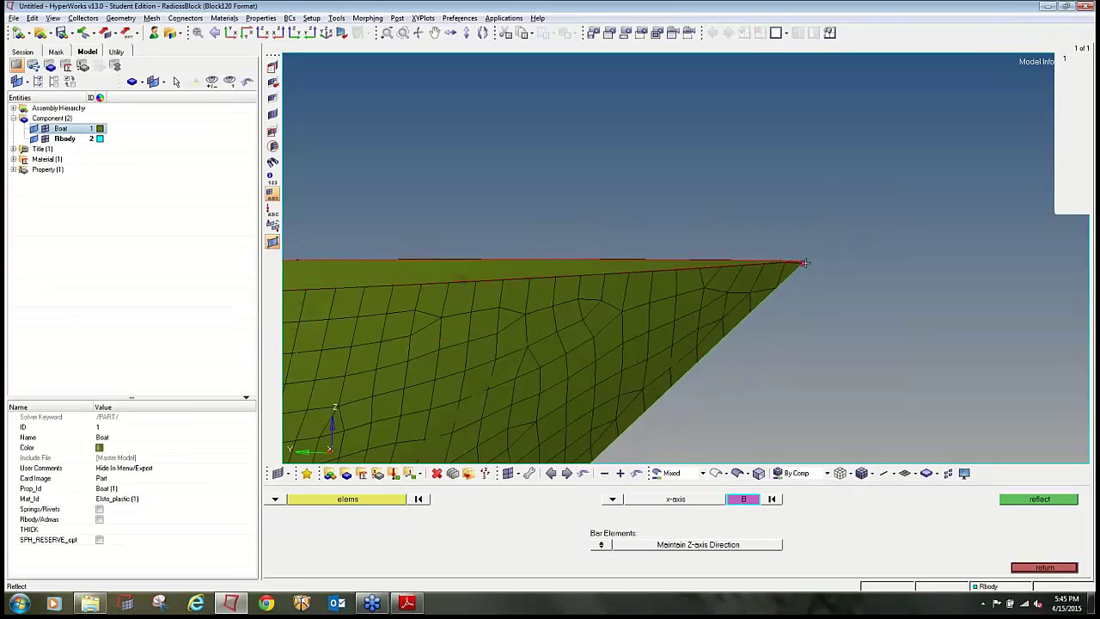
{"action": "scroll", "coordinate": [804, 263], "scroll_direction": "down", "scroll_amount": 5}
Select all mesh elements of the boat and reflect them along the x-axis about the bow tip.
{"action": "left_click", "coordinate": [320, 507]}
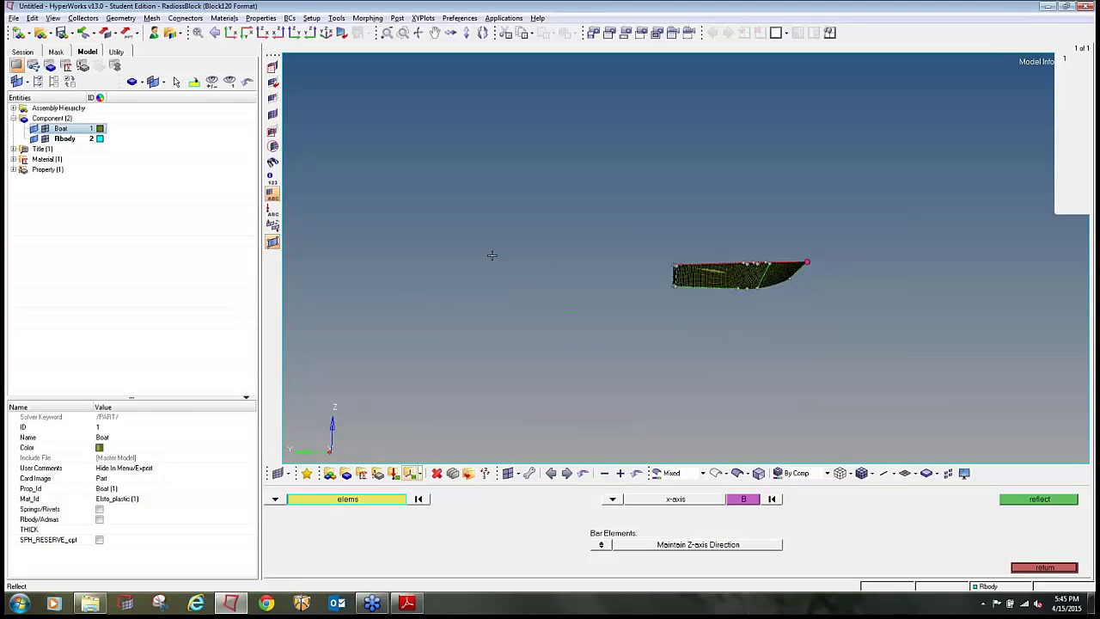
{"action": "left_click_drag", "start_coordinate": [558, 207], "coordinate": [930, 394], "text": "shift"}
{"action": "scroll", "coordinate": [872, 395], "scroll_direction": "up", "scroll_amount": 3}
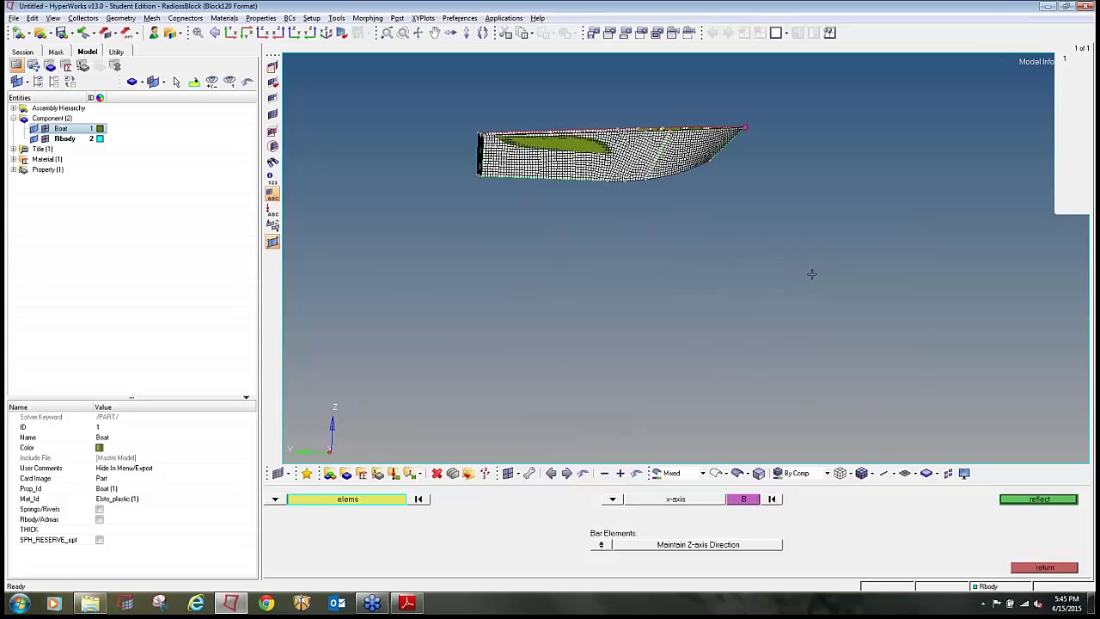
{"action": "right_click_drag", "start_coordinate": [811, 273], "coordinate": [871, 383], "text": "ctrl"}
{"action": "left_click", "coordinate": [1037, 500]}
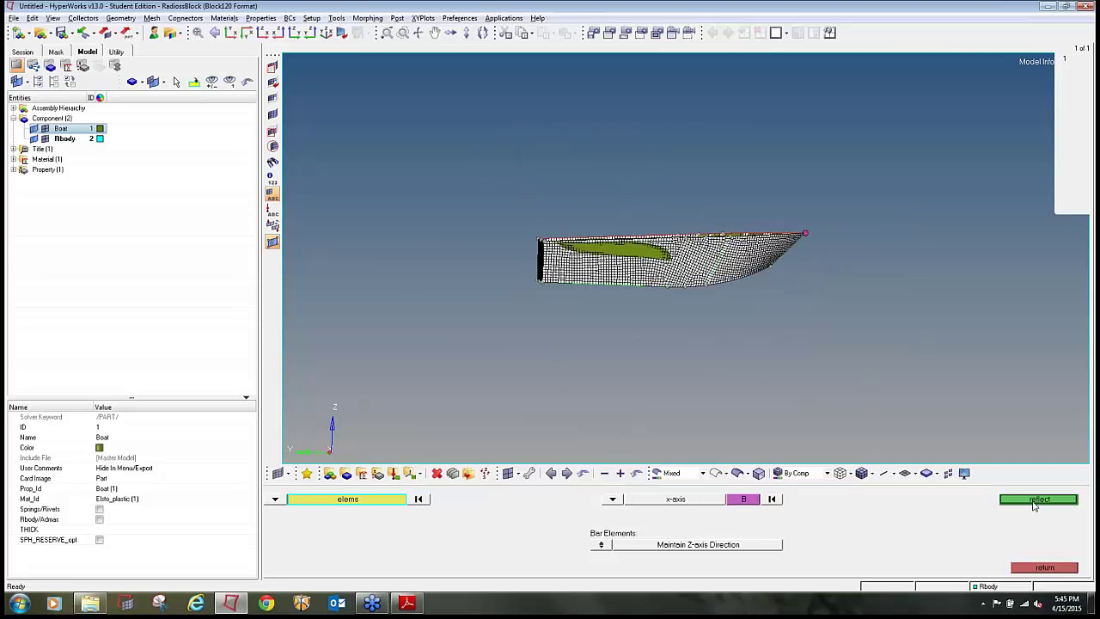
Reflect the boat's elements along the y-axis about the bow tip base node.
{"action": "left_click", "coordinate": [612, 499]}
{"action": "left_click", "coordinate": [602, 521]}
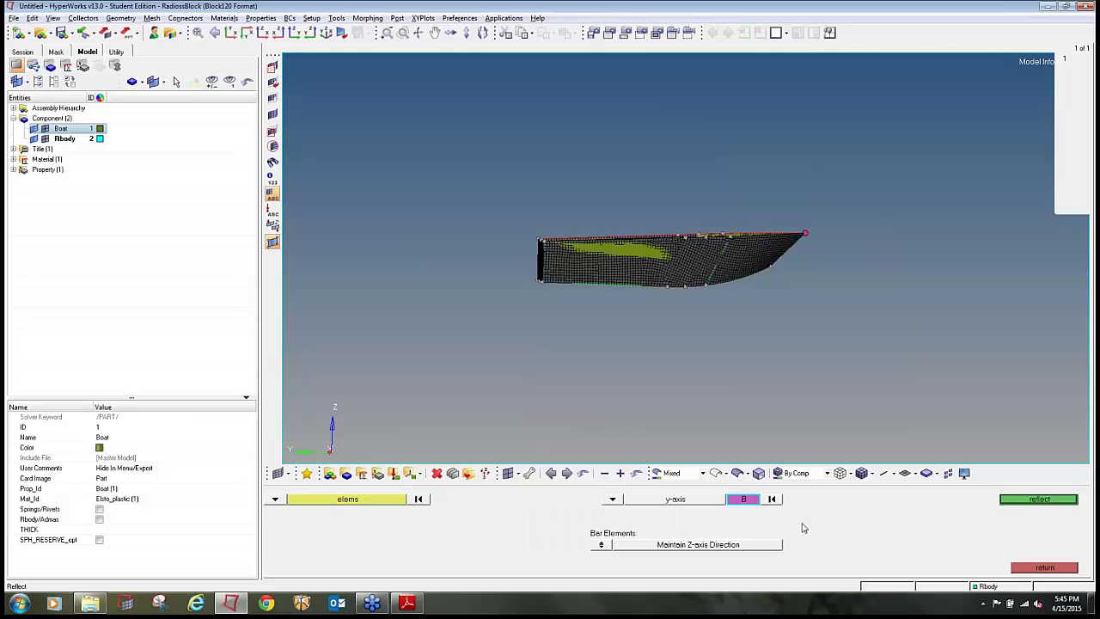
{"action": "left_click", "coordinate": [1025, 500]}
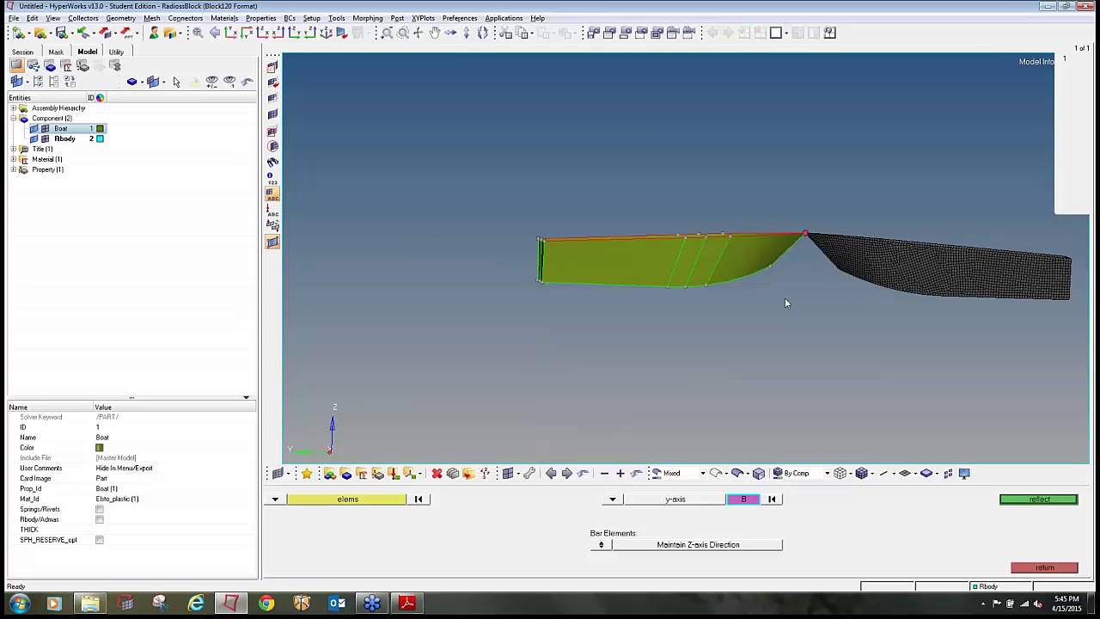
{"action": "left_click_drag", "start_coordinate": [781, 294], "coordinate": [658, 385], "text": "ctrl"}
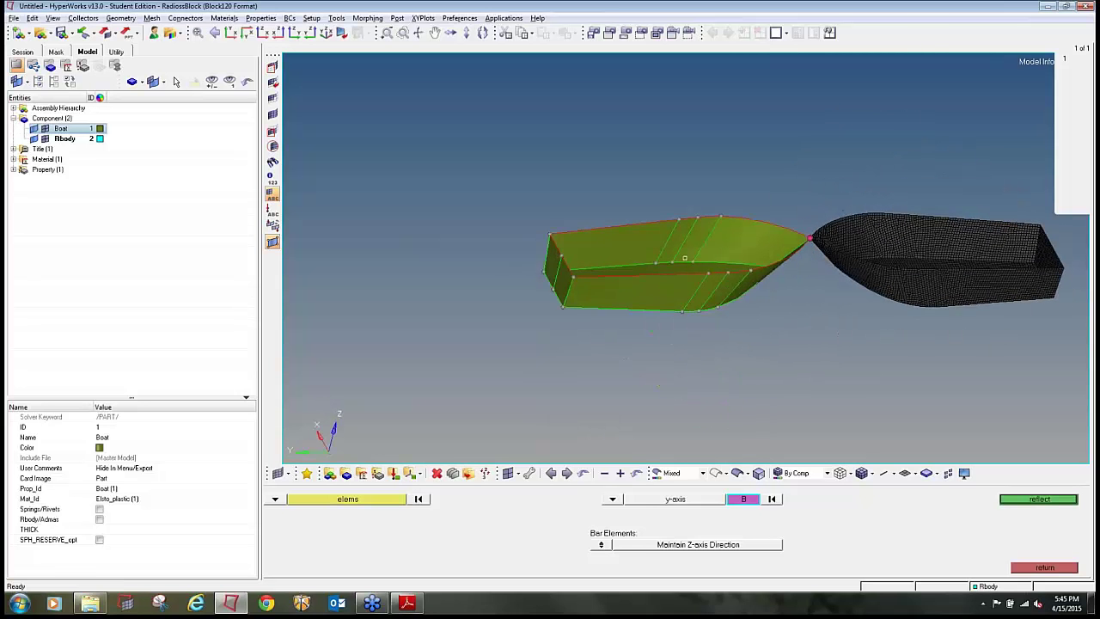
Reflect all the boat's surfaces along the y-axis about the same bow tip base node.
{"action": "left_click", "coordinate": [275, 498]}
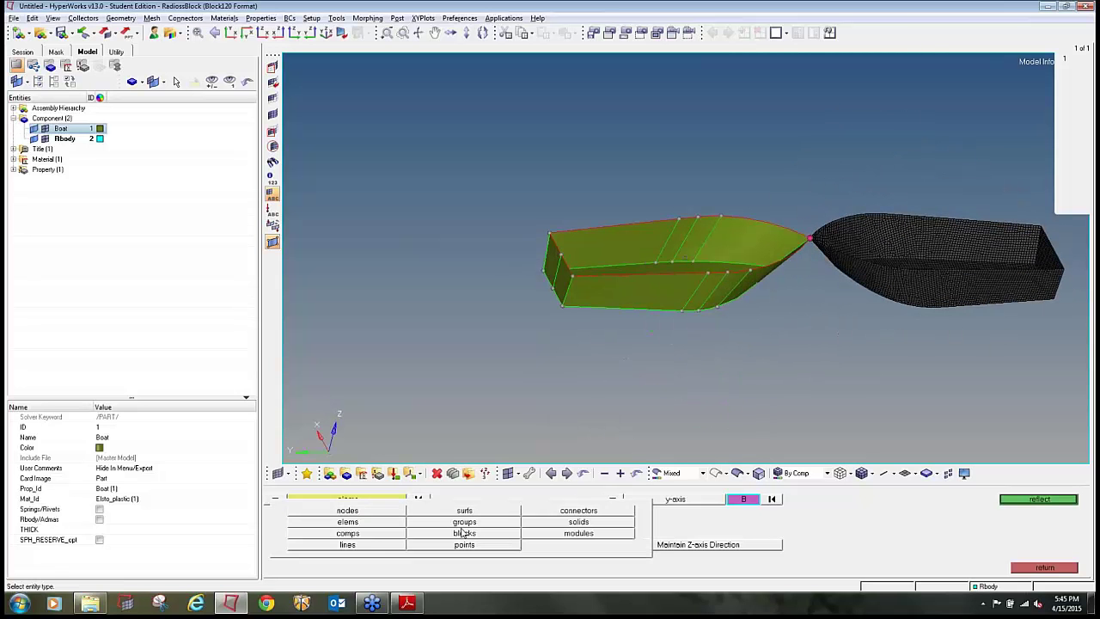
{"action": "left_click", "coordinate": [508, 511]}
{"action": "left_click_drag", "start_coordinate": [522, 197], "coordinate": [810, 386], "text": "shift"}
{"action": "left_click", "coordinate": [1019, 500]}
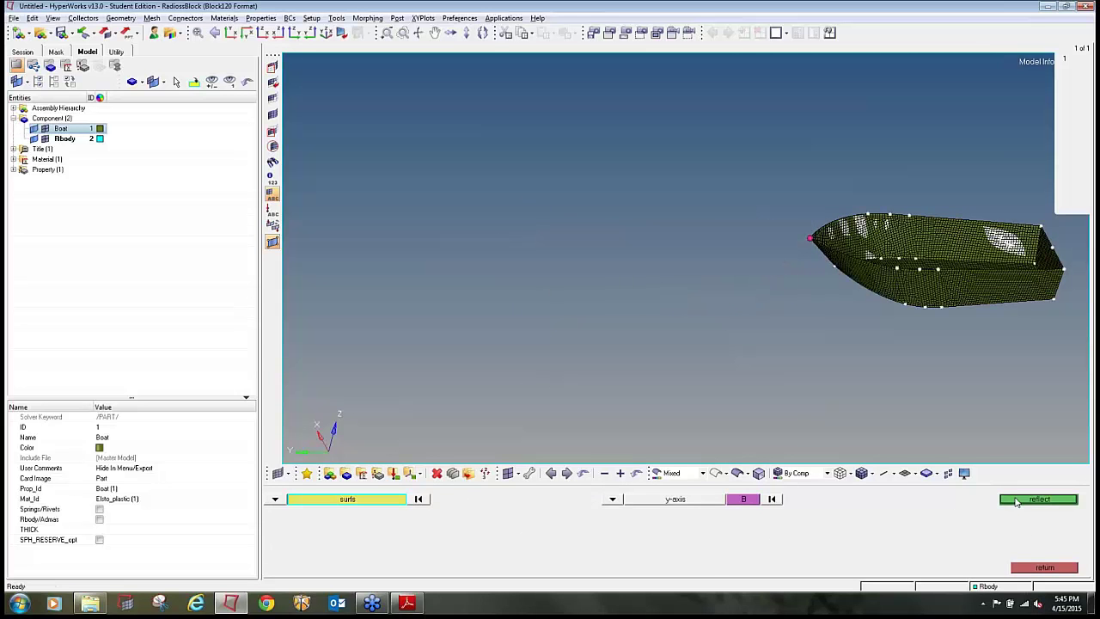
{"action": "left_click", "coordinate": [1036, 569]}
{"action": "left_click_drag", "start_coordinate": [838, 338], "coordinate": [745, 240], "text": "ctrl"}
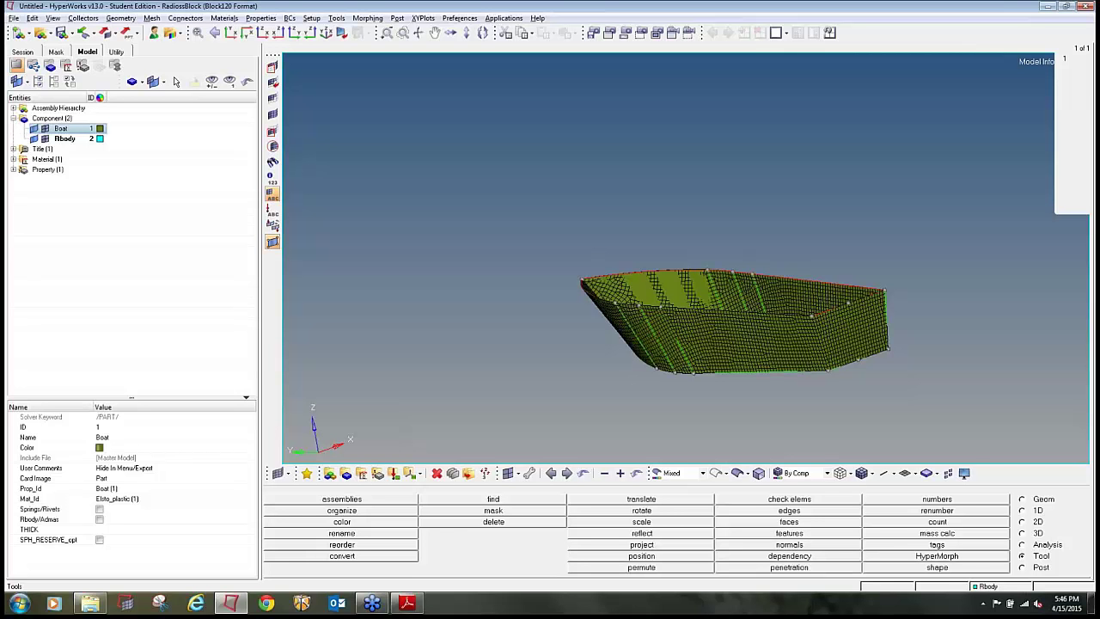
Set up a new RBODY rigid element with multiple dependent nodes and a calculated primary node.
{"action": "left_click", "coordinate": [1022, 510]}
{"action": "left_click", "coordinate": [514, 524]}
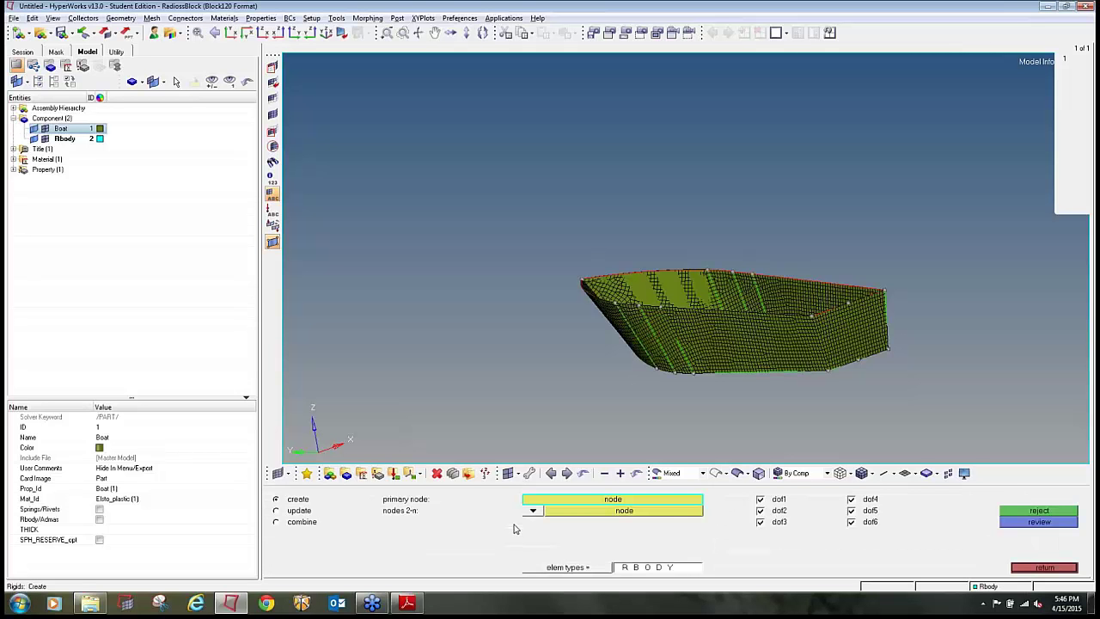
{"action": "left_click", "coordinate": [521, 518]}
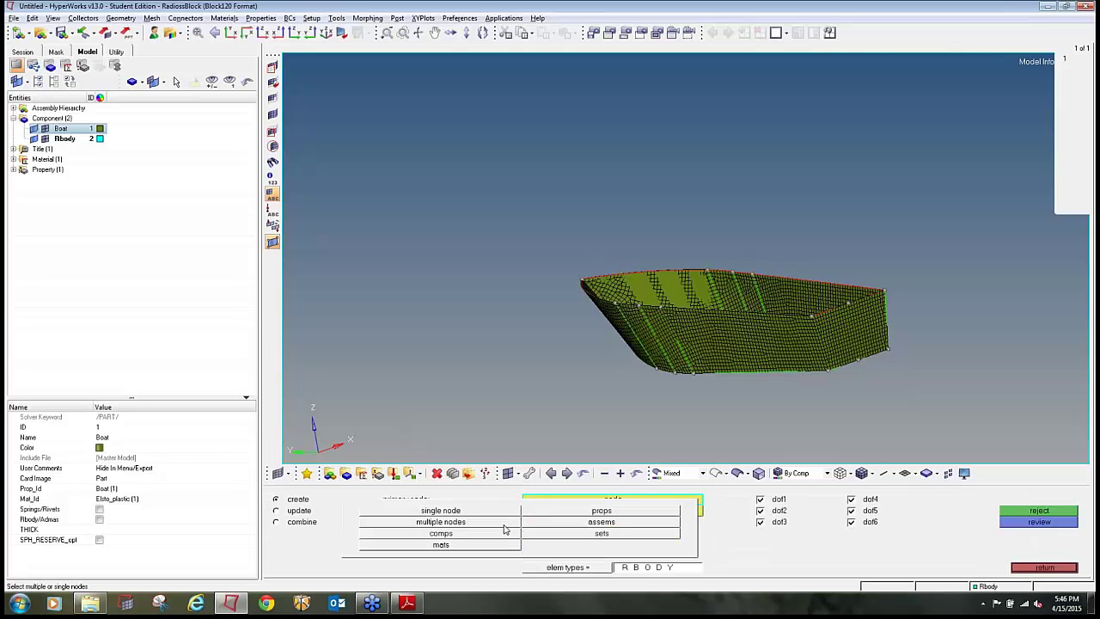
{"action": "left_click", "coordinate": [508, 522]}
{"action": "left_click", "coordinate": [534, 500]}
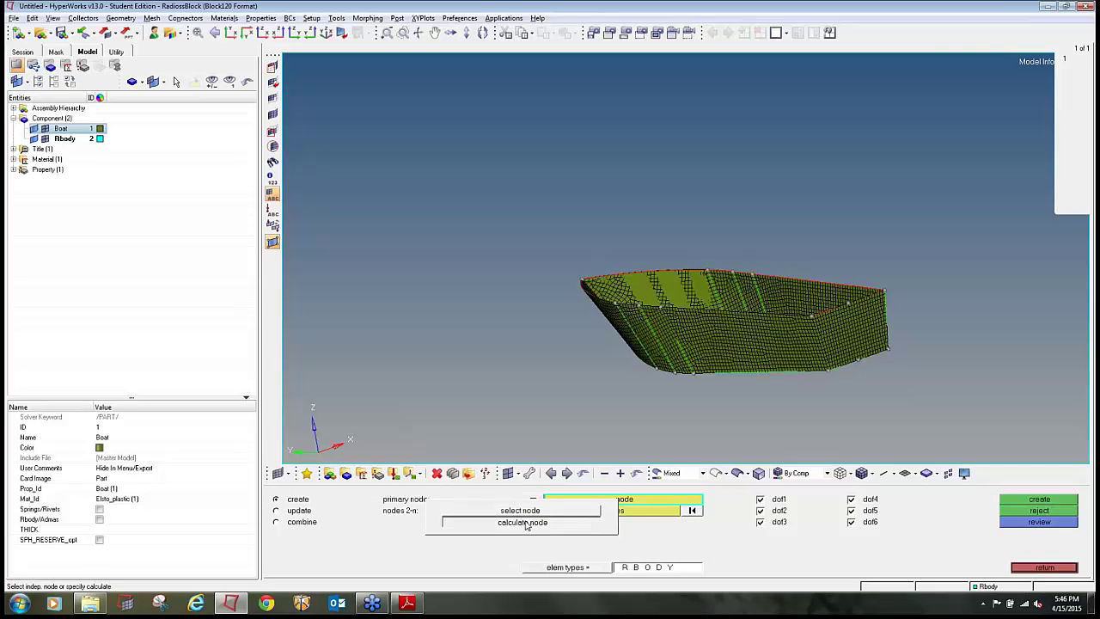
{"action": "left_click", "coordinate": [521, 522]}
Select the dependent nodes by path down the transom's near vertical corner edge, from the top corner to the bottom corner.
{"action": "scroll", "coordinate": [902, 398], "scroll_direction": "up", "scroll_amount": 5}
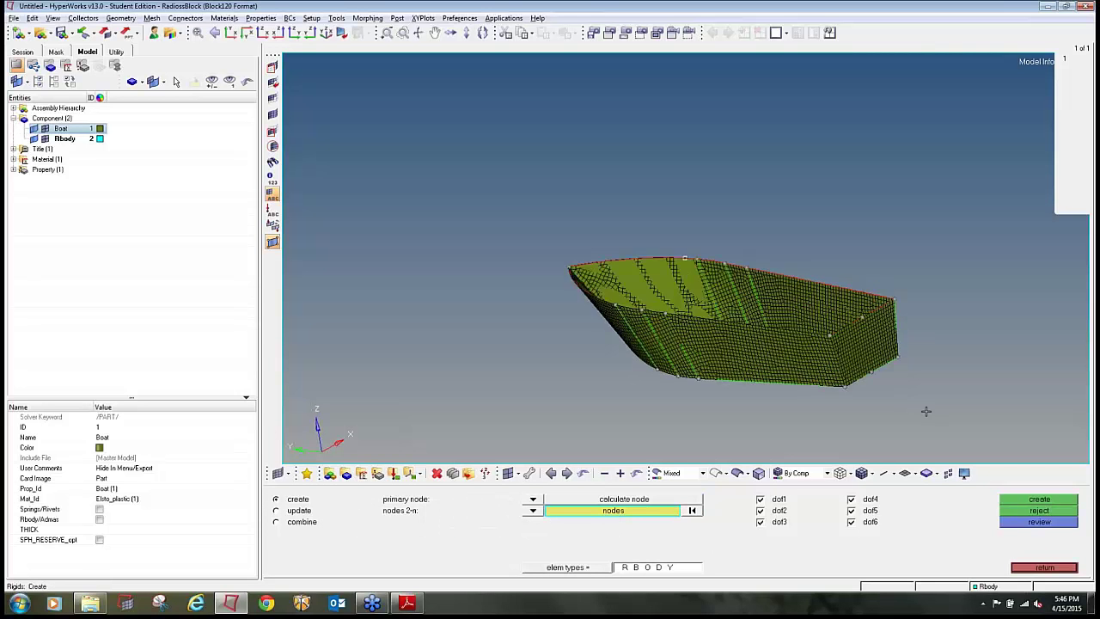
{"action": "left_click", "coordinate": [671, 510]}
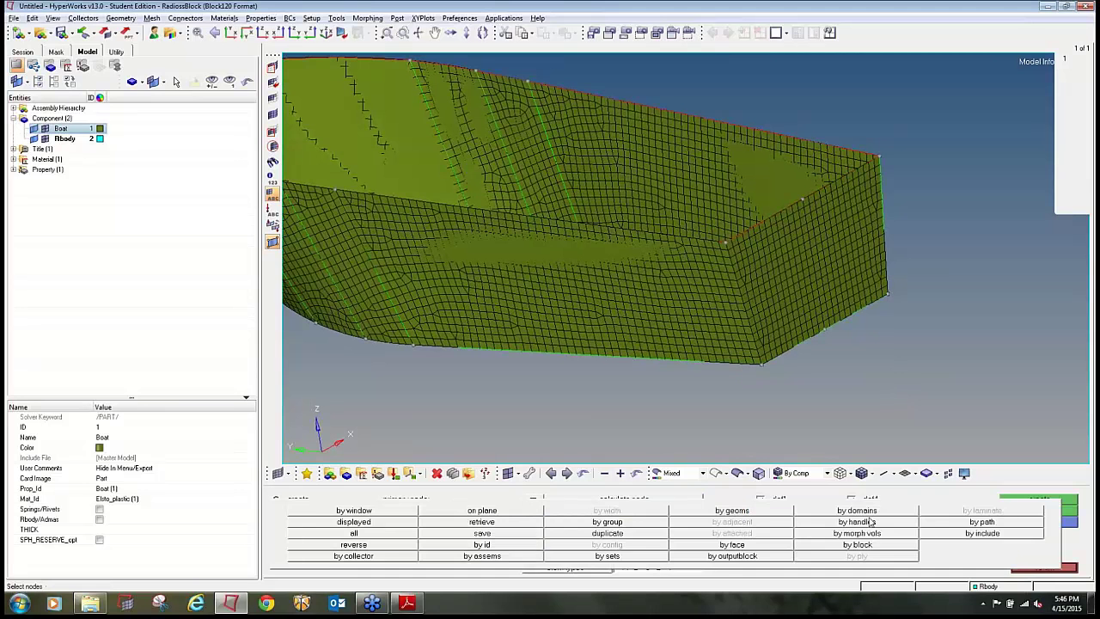
{"action": "left_click", "coordinate": [982, 533]}
{"action": "scroll", "coordinate": [740, 236], "scroll_direction": "up", "scroll_amount": 3}
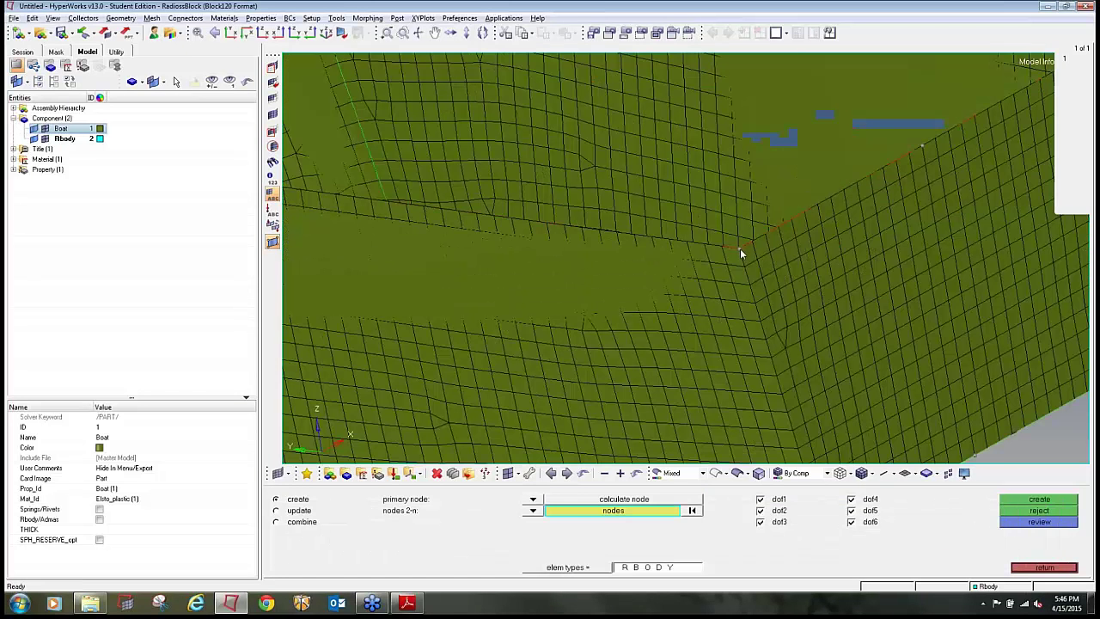
{"action": "left_click", "coordinate": [740, 248]}
{"action": "left_click", "coordinate": [750, 284]}
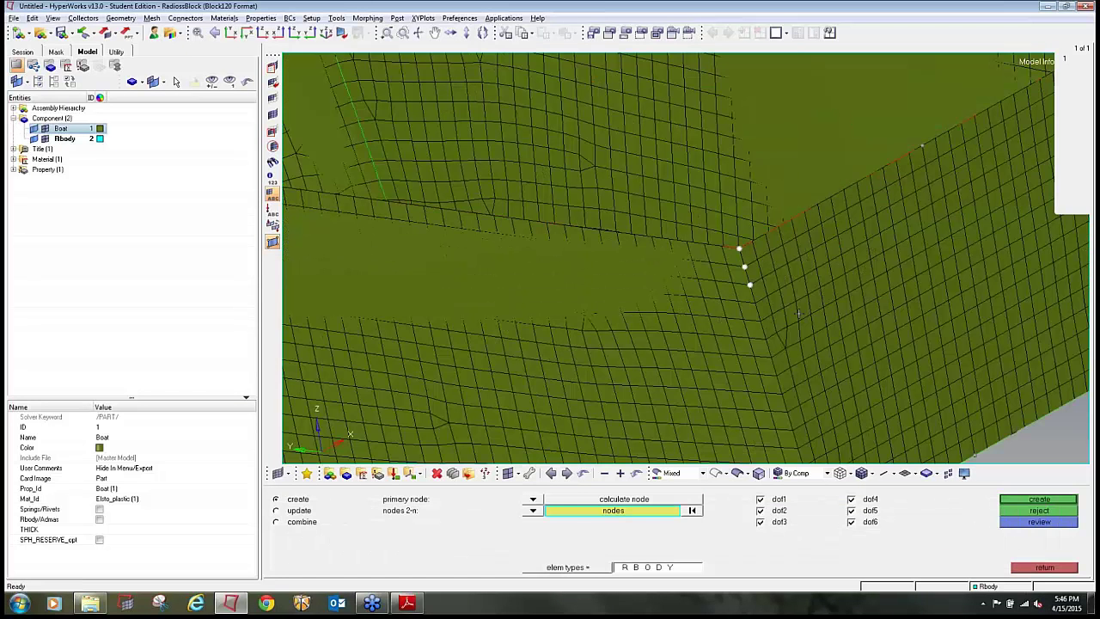
{"action": "scroll", "coordinate": [750, 284], "scroll_direction": "down", "scroll_amount": 3}
{"action": "left_click", "coordinate": [811, 423]}
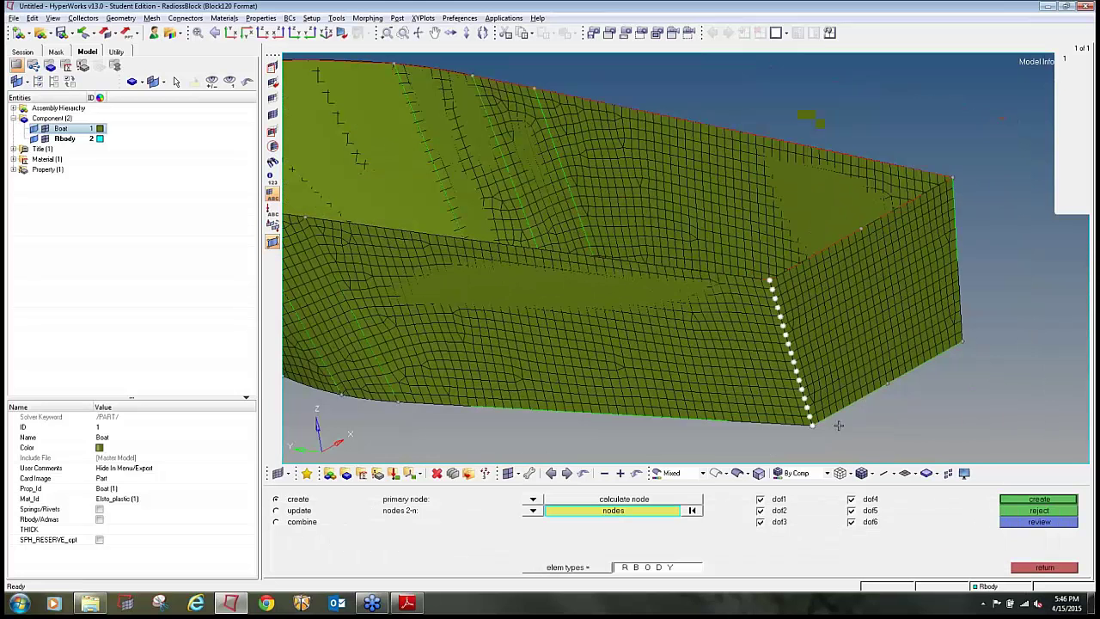
Extend the node path along the transom's bottom edge and up its far vertical edge, and create the rigid body.
{"action": "left_click", "coordinate": [962, 342]}
{"action": "left_click", "coordinate": [955, 177]}
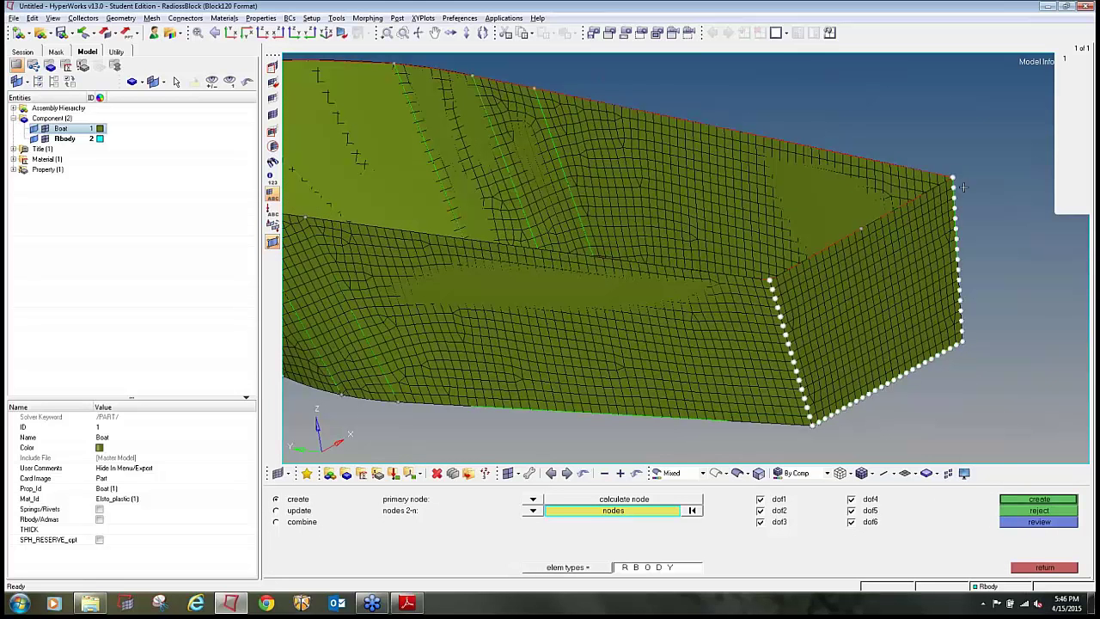
{"action": "left_click", "coordinate": [1037, 500]}
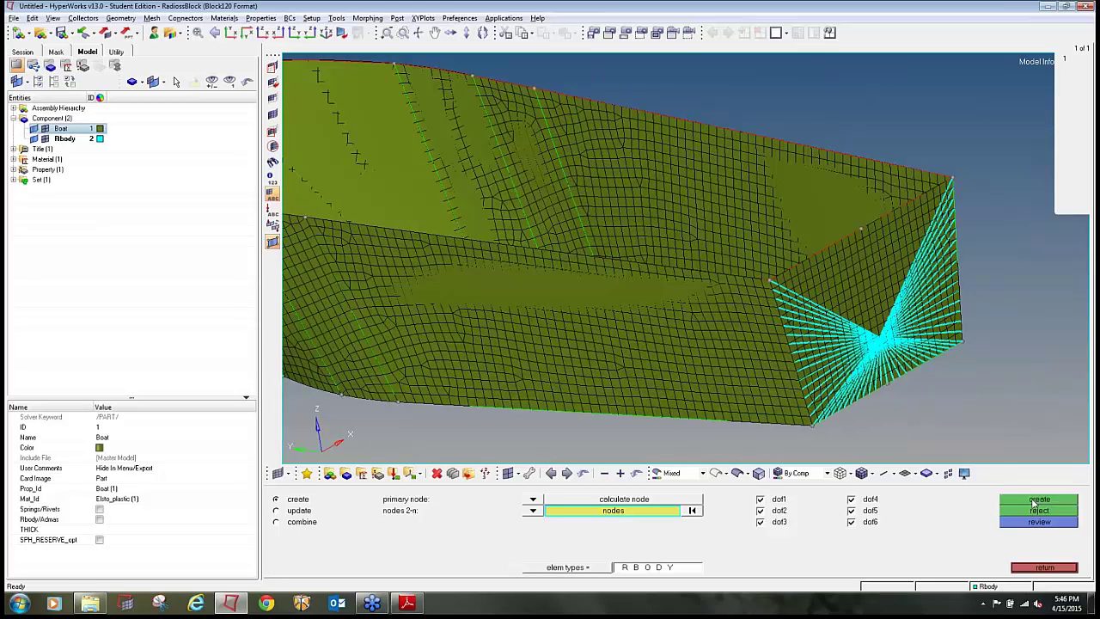
{"action": "left_click", "coordinate": [1042, 567]}
{"action": "scroll", "coordinate": [1001, 388], "scroll_direction": "down", "scroll_amount": 6}
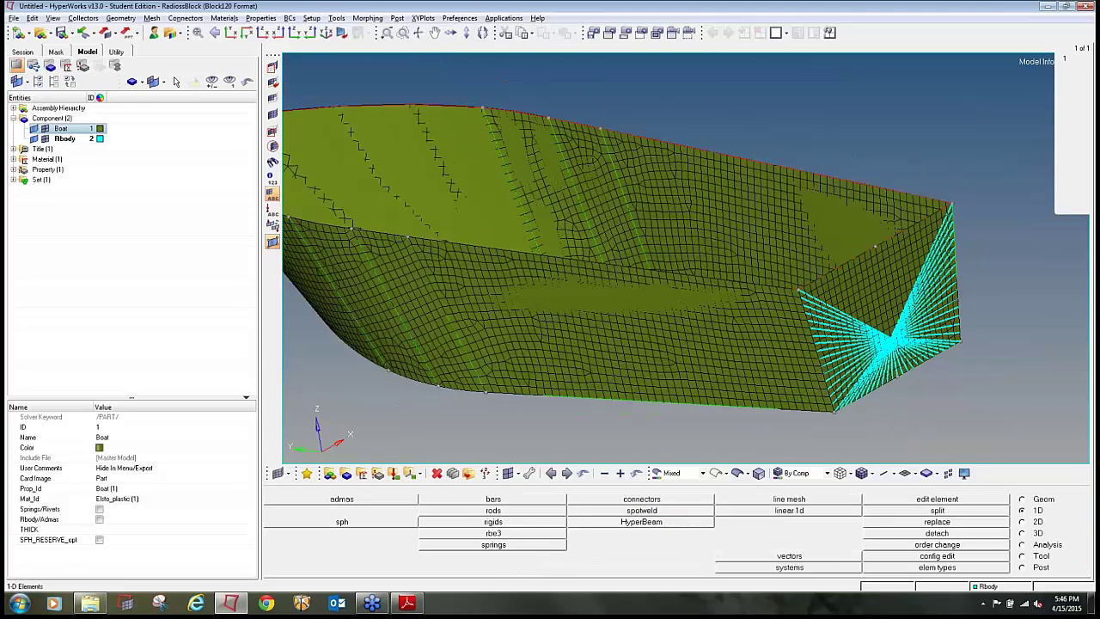
{"action": "left_click_drag", "start_coordinate": [1021, 340], "coordinate": [744, 430], "text": "ctrl"}
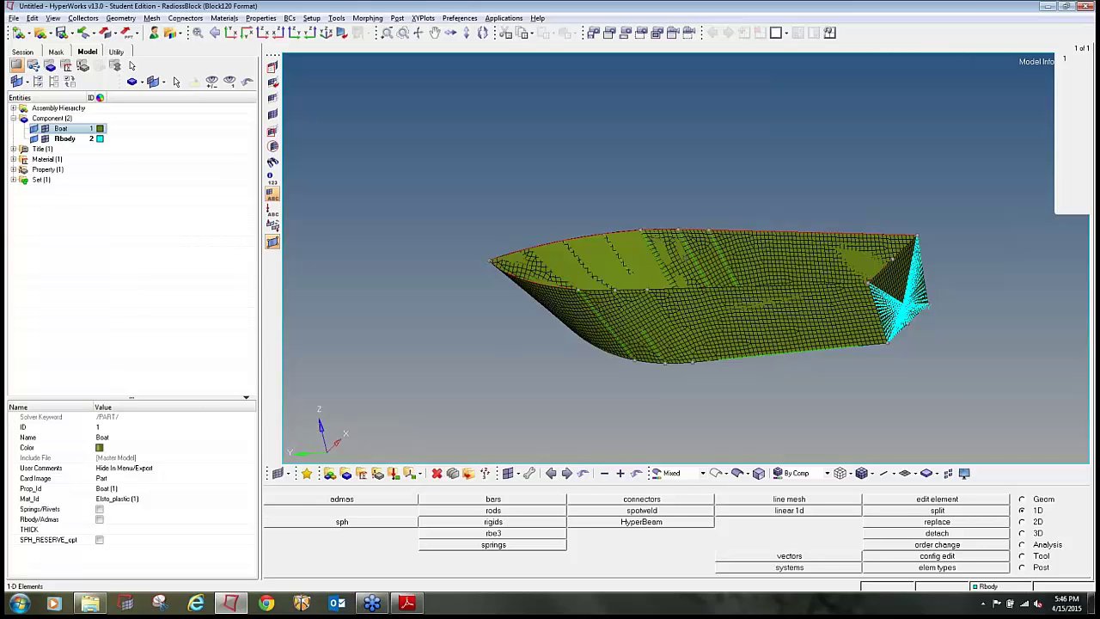
Start a boundary condition named Imposed Velocity in the BCs Manager and set its type to Imposed Velocity.
{"action": "left_click", "coordinate": [118, 52]}
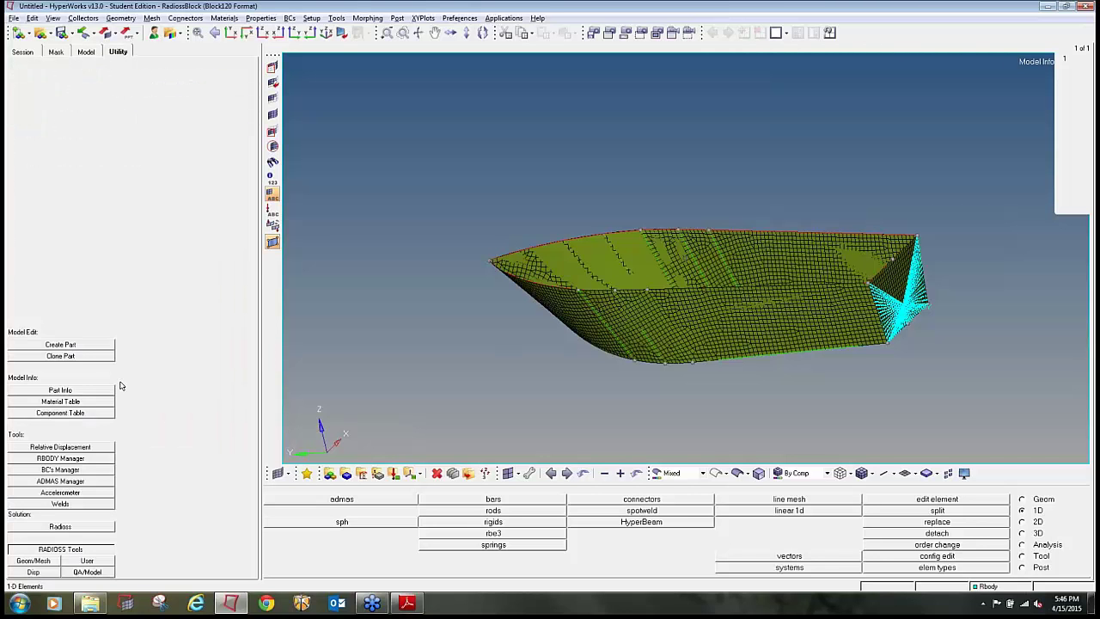
{"action": "left_click", "coordinate": [90, 471]}
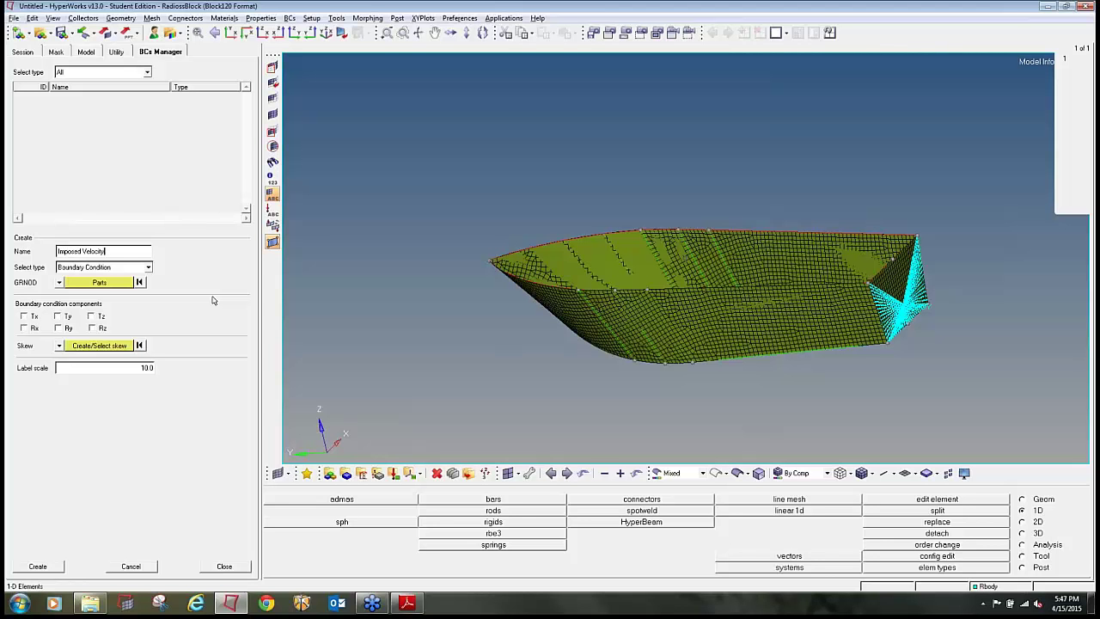
{"action": "left_click", "coordinate": [131, 268]}
{"action": "left_click", "coordinate": [148, 318]}
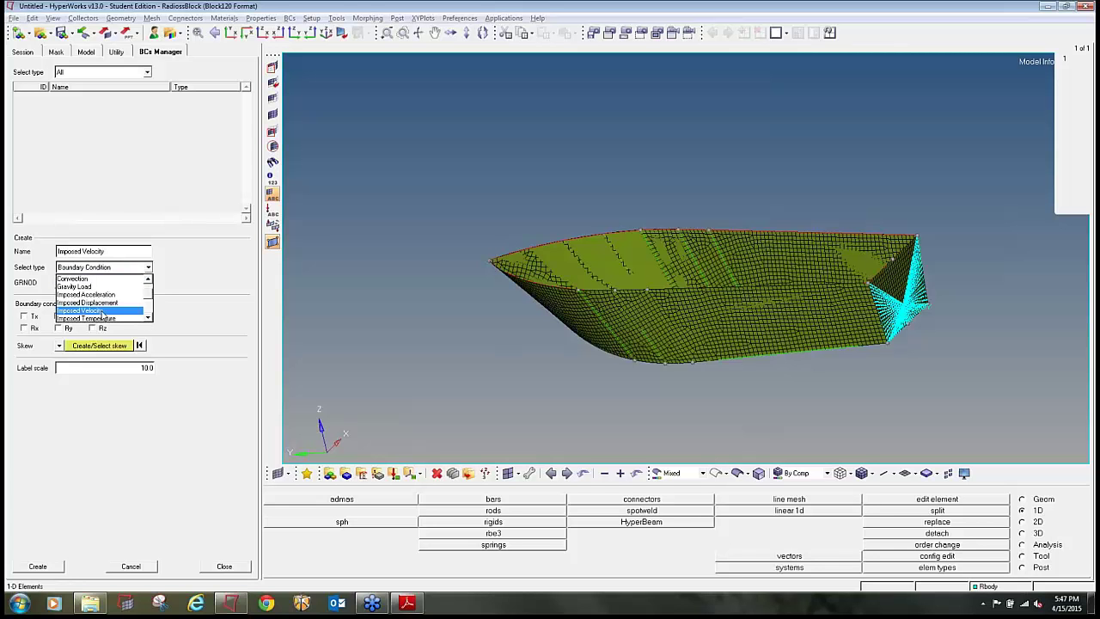
{"action": "left_click", "coordinate": [105, 316]}
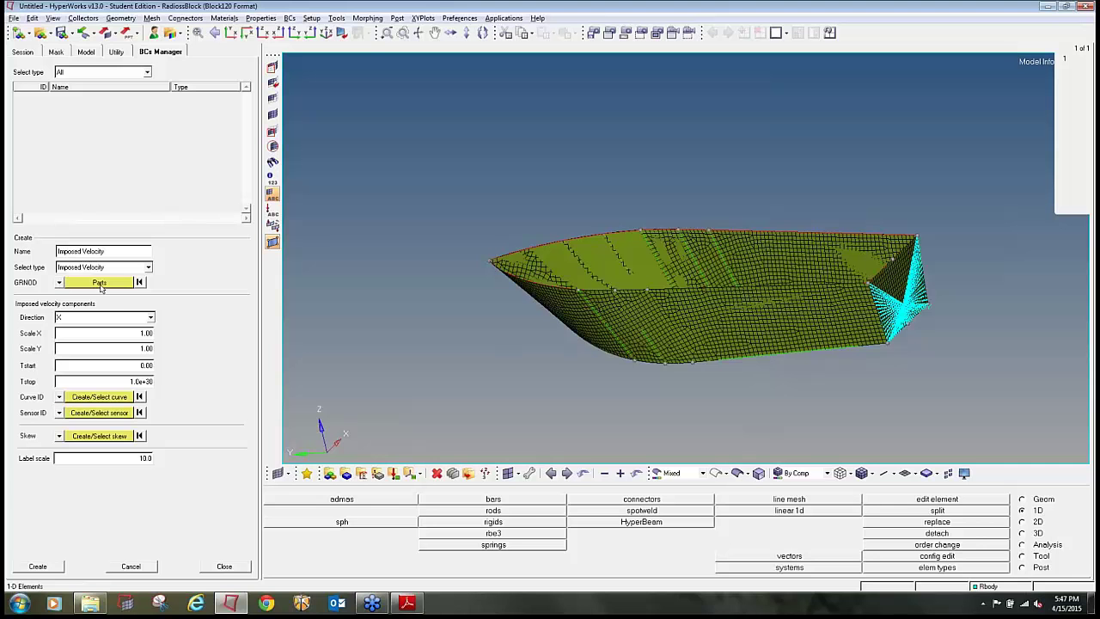
Define the imposed velocity's target by nodes and set its direction to Y.
{"action": "left_click", "coordinate": [60, 284]}
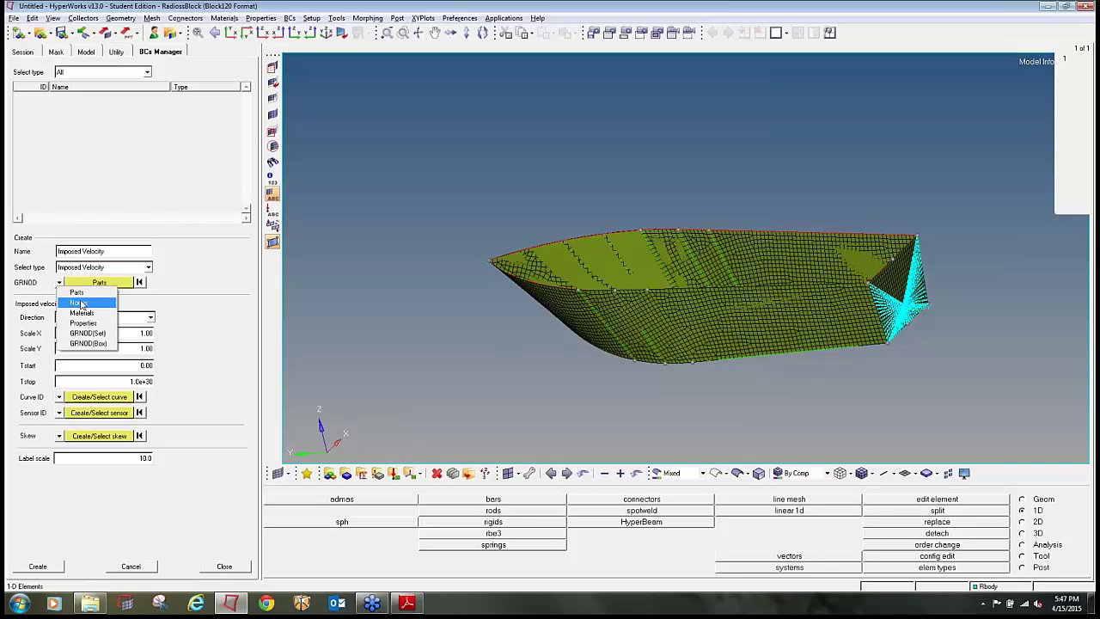
{"action": "left_click", "coordinate": [79, 302]}
{"action": "left_click", "coordinate": [115, 318]}
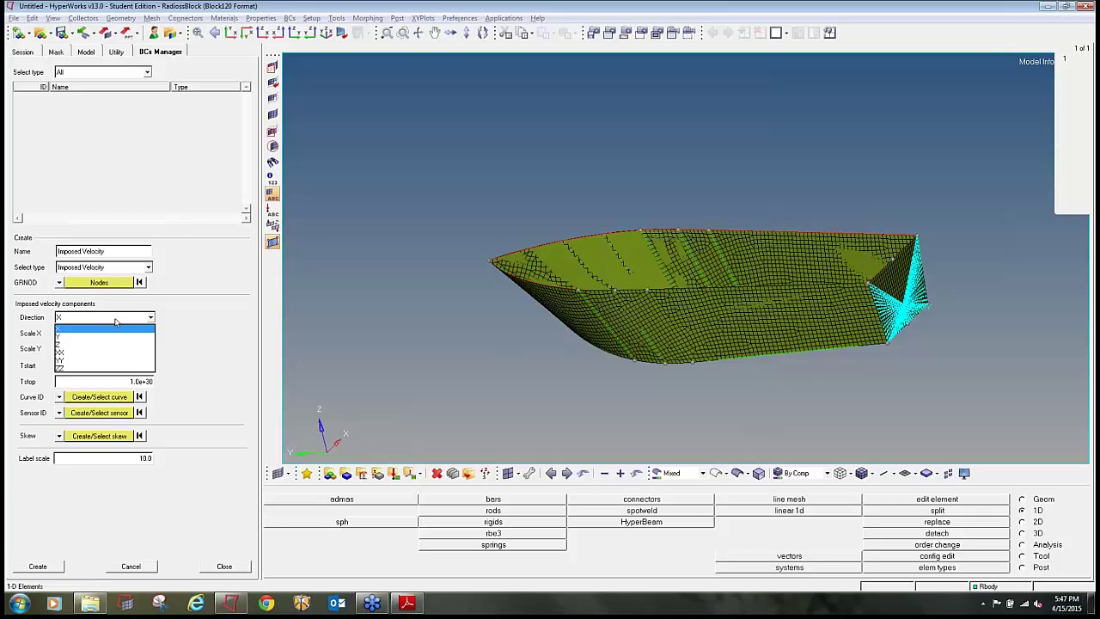
{"action": "left_click", "coordinate": [110, 336]}
Hide the Boat component's mesh and geometry and assign the rigid body's central node to the imposed velocity.
{"action": "left_click", "coordinate": [102, 285]}
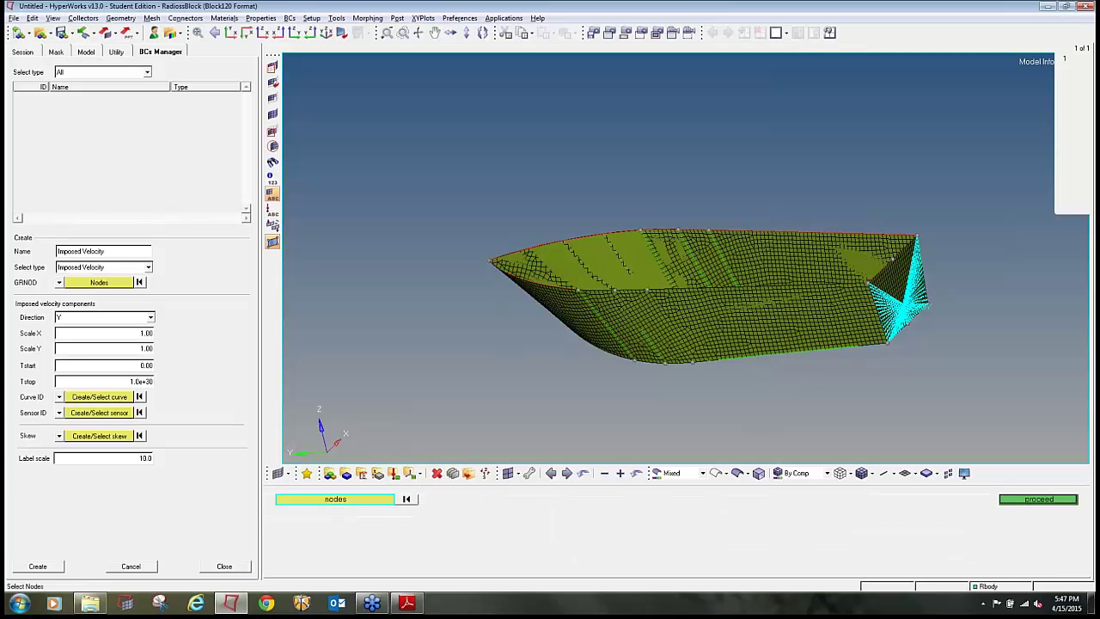
{"action": "left_click", "coordinate": [88, 52]}
{"action": "left_click", "coordinate": [50, 129]}
{"action": "left_click", "coordinate": [46, 129]}
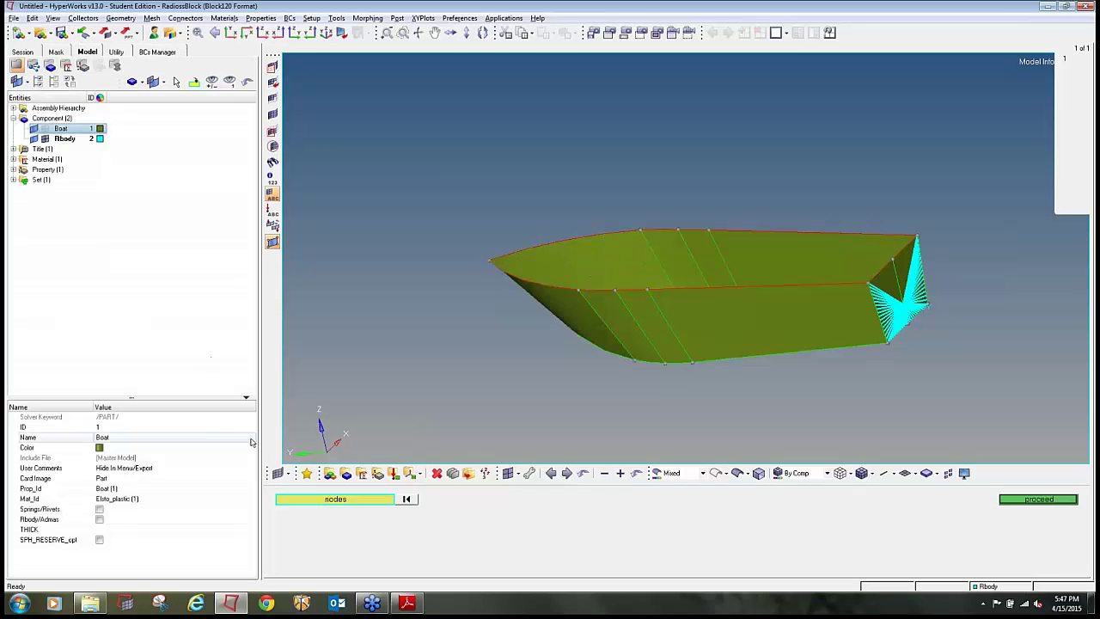
{"action": "left_click", "coordinate": [38, 128]}
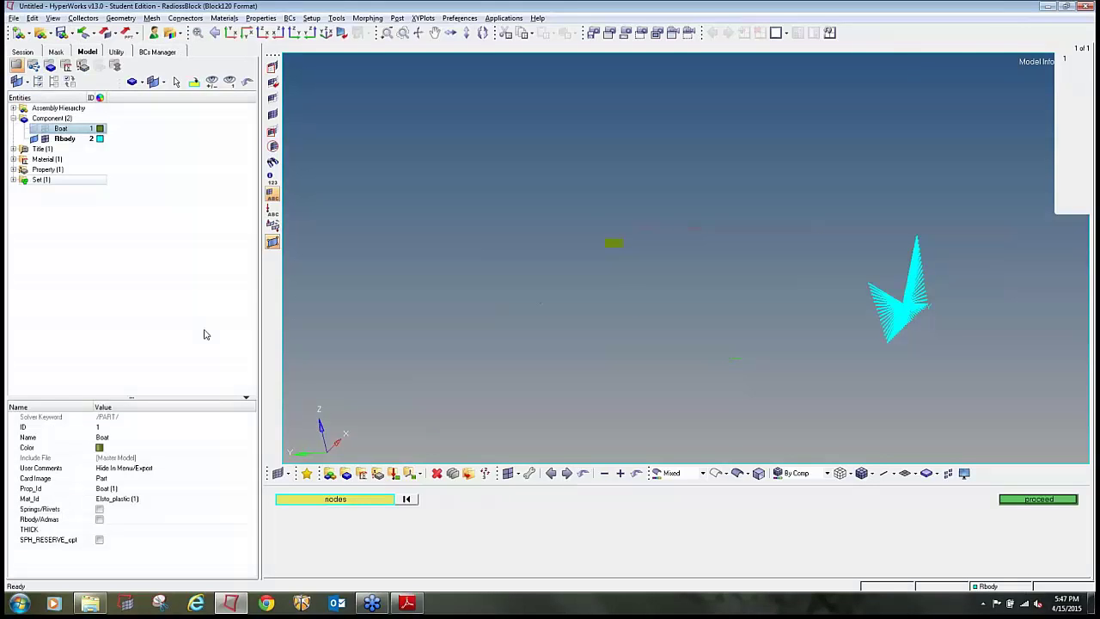
{"action": "scroll", "coordinate": [855, 265], "scroll_direction": "up", "scroll_amount": 10}
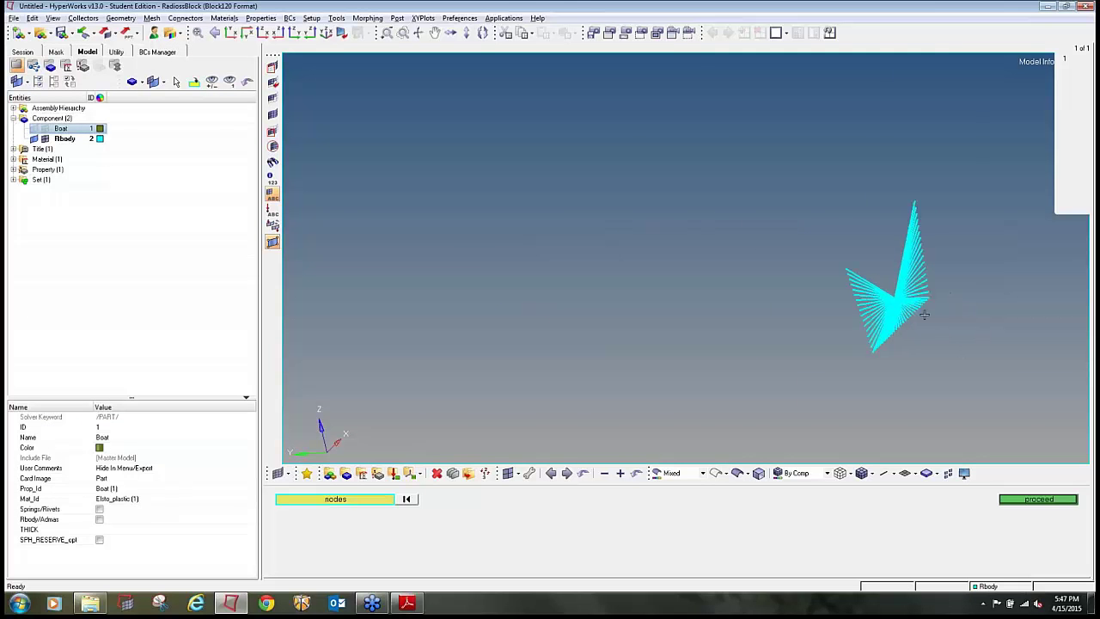
{"action": "left_click", "coordinate": [842, 264]}
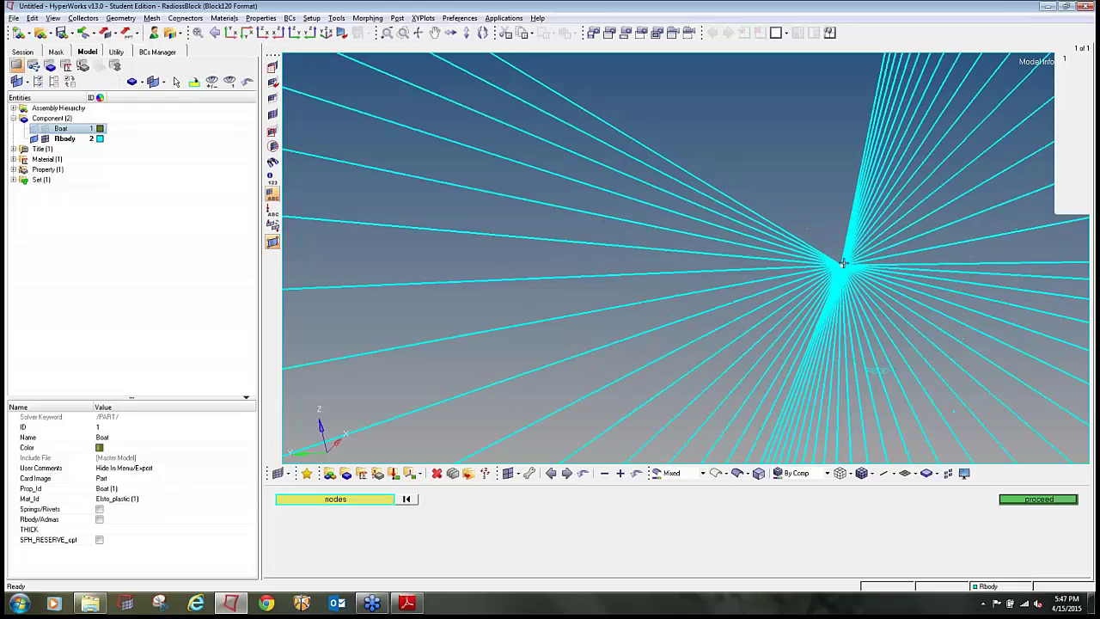
{"action": "left_click", "coordinate": [1022, 507]}
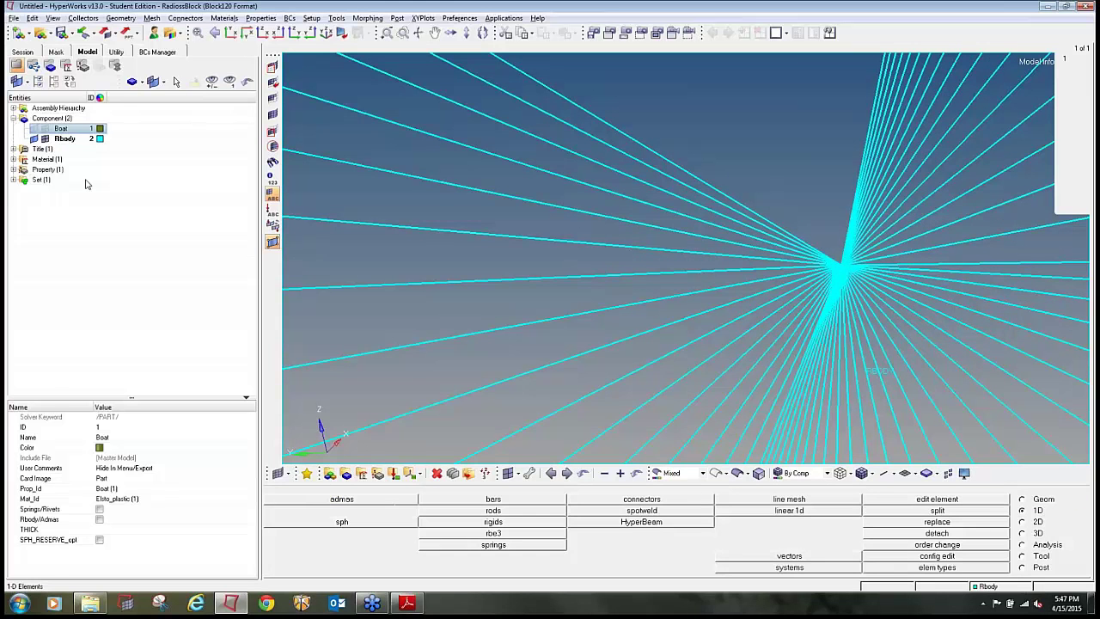
Check the load curve values in the problem definition PDF and create a new curve named load for the imposed velocity.
{"action": "left_click", "coordinate": [142, 53]}
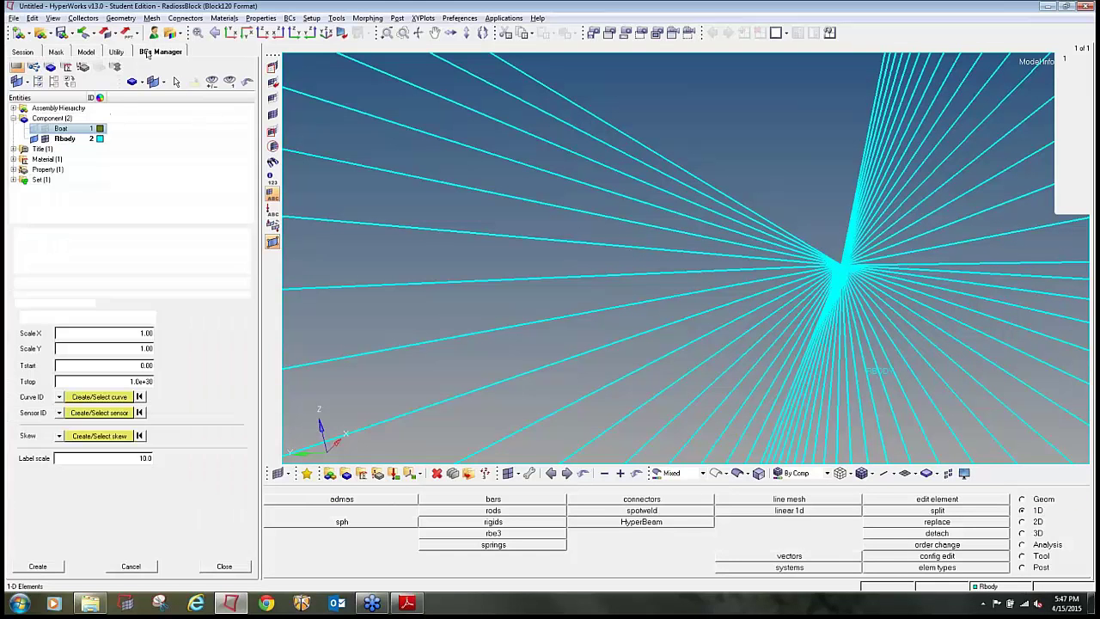
{"action": "left_click", "coordinate": [103, 398]}
{"action": "left_click", "coordinate": [123, 298]}
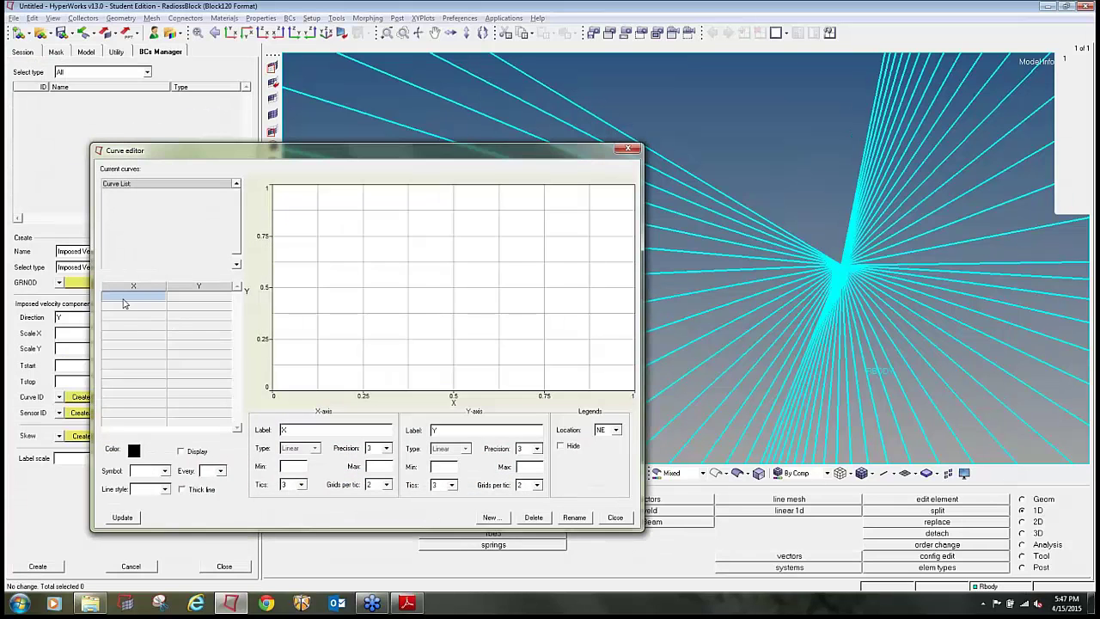
{"action": "left_click", "coordinate": [419, 606]}
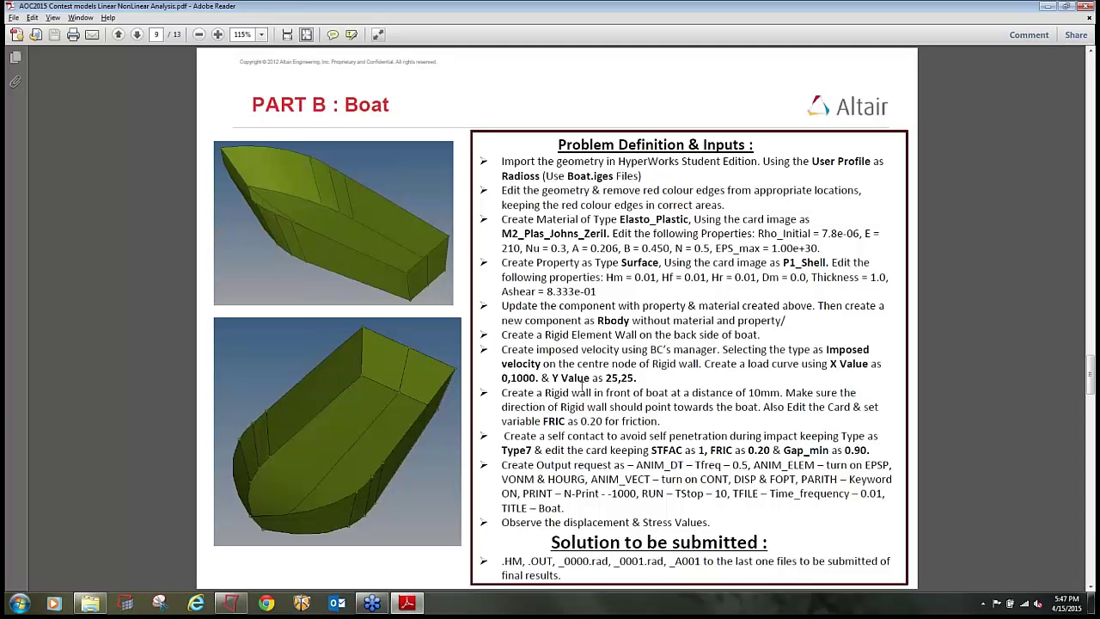
{"action": "key", "text": "alt+Tab"}
{"action": "key", "text": "alt+Tab"}
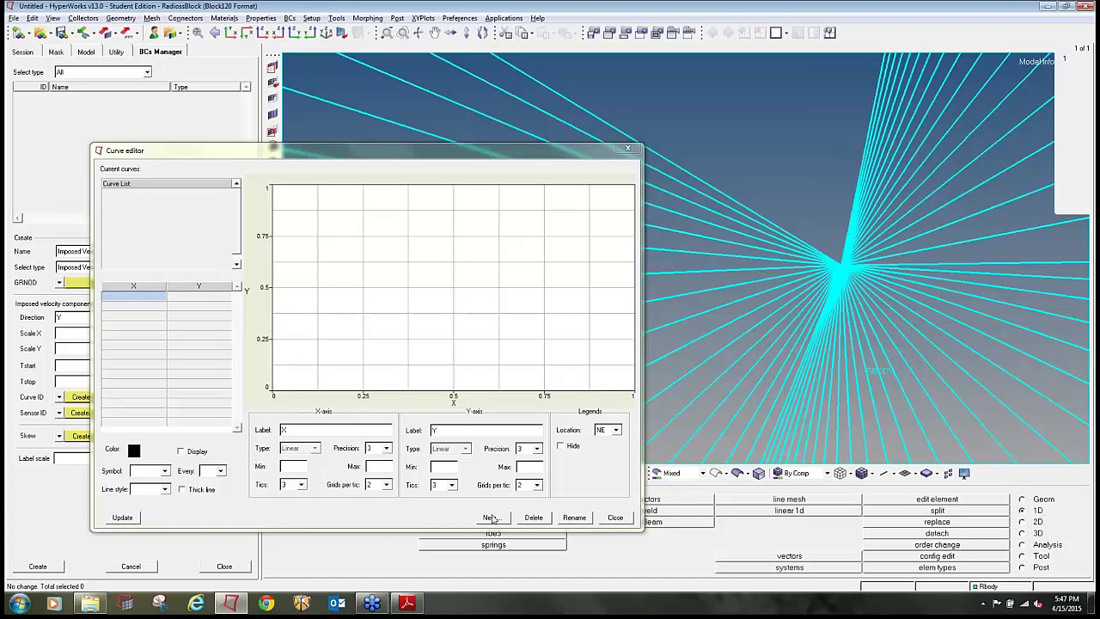
{"action": "left_click", "coordinate": [492, 517]}
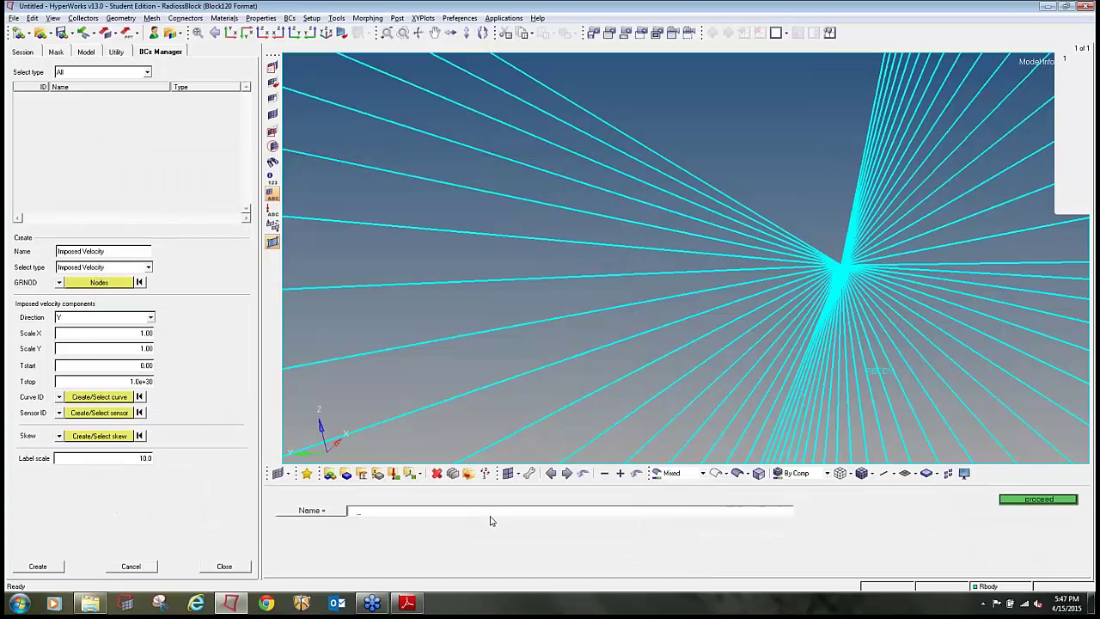
{"action": "left_click", "coordinate": [1038, 505]}
Enter the load curve points (0, 25) and (1000, 25), update the curve, and create the imposed velocity with it.
{"action": "left_click", "coordinate": [137, 298]}
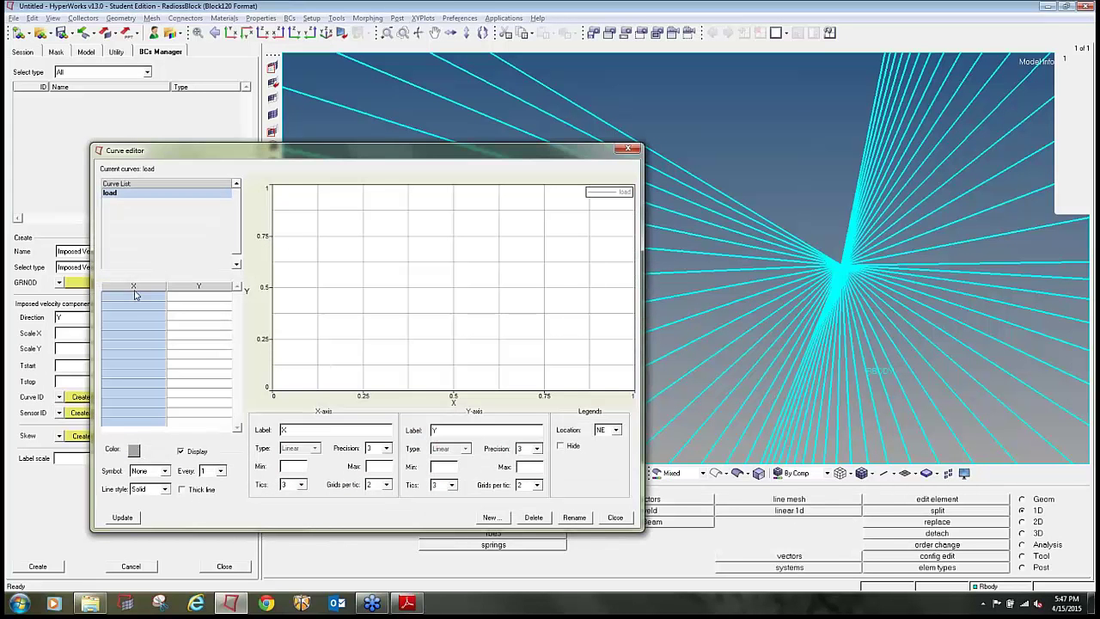
{"action": "left_click", "coordinate": [142, 300]}
{"action": "type", "text": "0"}
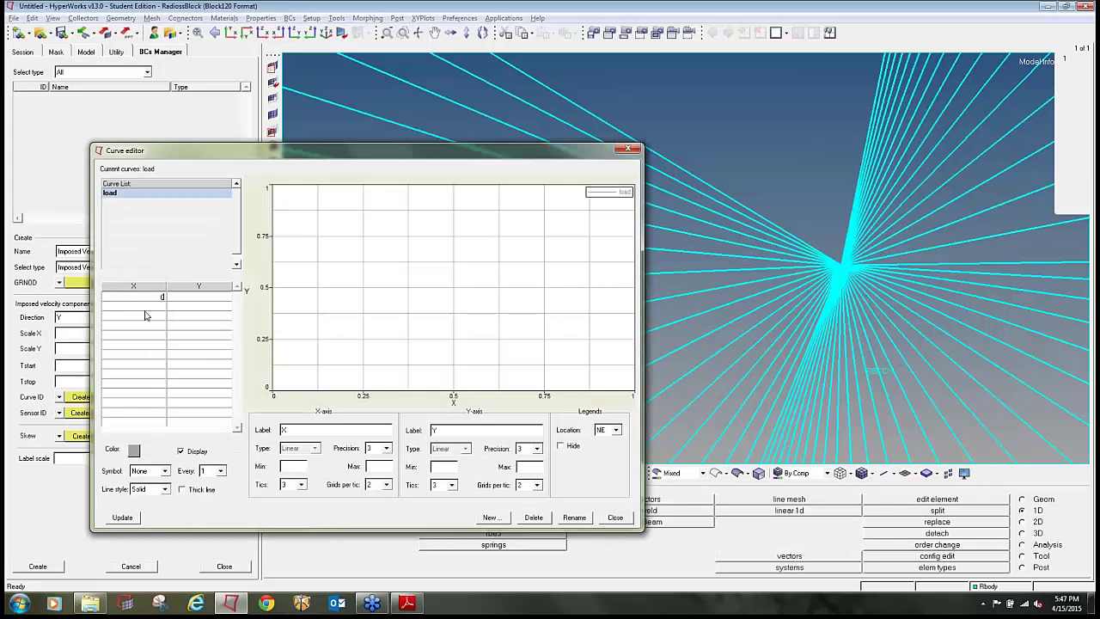
{"action": "left_click", "coordinate": [144, 310]}
{"action": "type", "text": "1000"}
{"action": "left_click", "coordinate": [190, 299]}
{"action": "type", "text": "25"}
{"action": "left_click", "coordinate": [193, 307]}
{"action": "type", "text": "25"}
{"action": "left_click", "coordinate": [134, 517]}
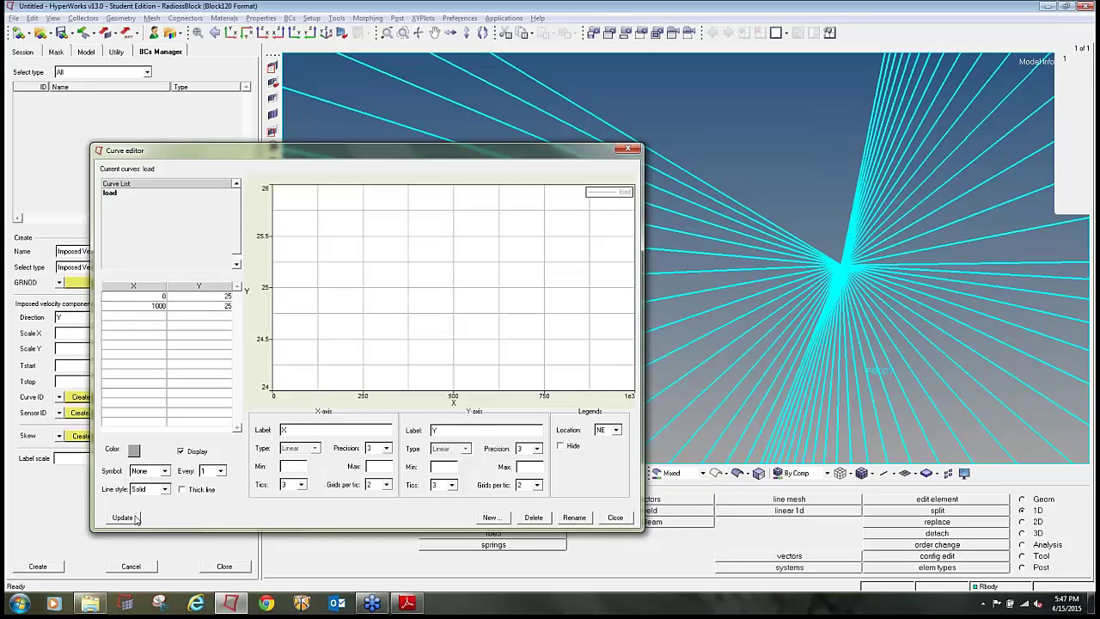
{"action": "left_click", "coordinate": [612, 518]}
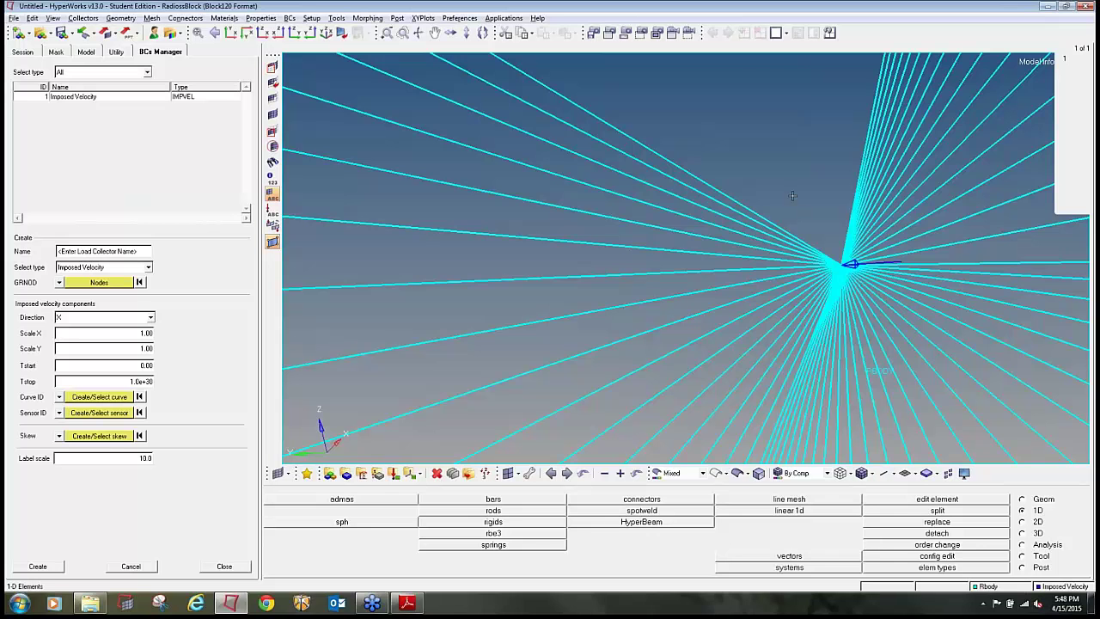
Redisplay the Boat component's mesh with its geometry hidden and turn the fitted model to a side view.
{"action": "mouse_move", "coordinate": [794, 196]}
{"action": "left_mouse_down", "text": "ctrl"}
{"action": "mouse_move", "coordinate": [894, 220]}
{"action": "mouse_move", "coordinate": [883, 222]}
{"action": "left_mouse_up", "text": "ctrl"}
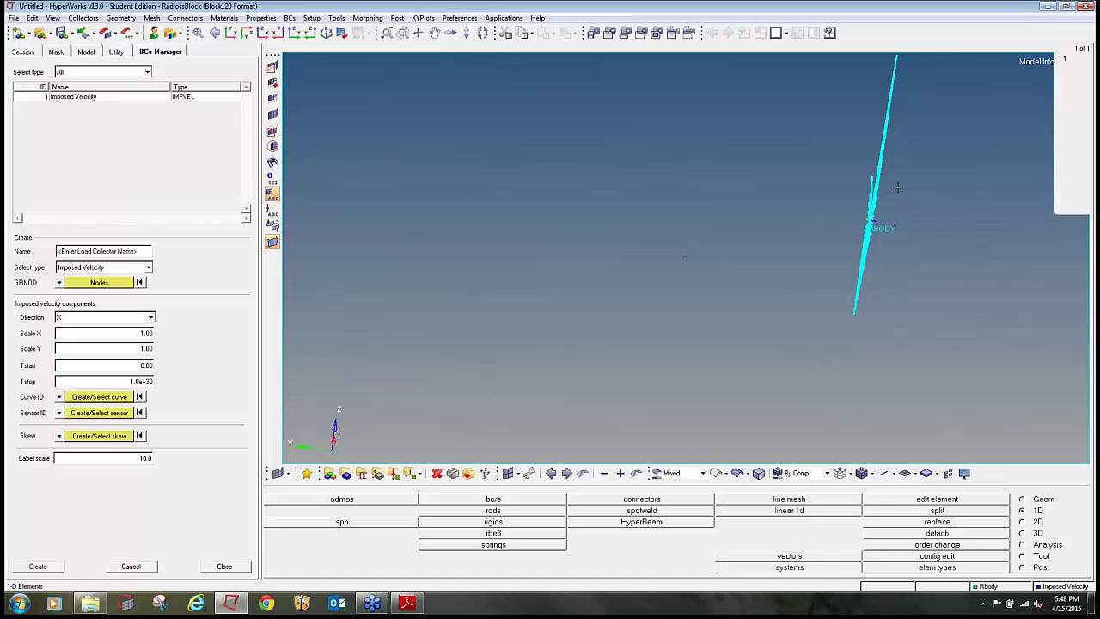
{"action": "left_click", "coordinate": [86, 52]}
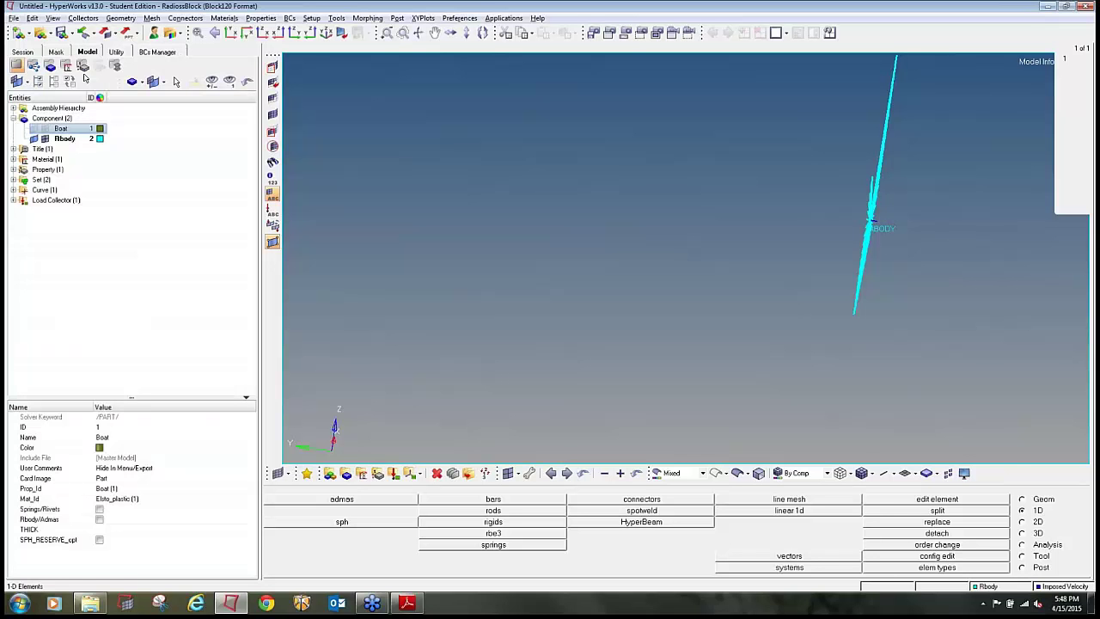
{"action": "left_click", "coordinate": [35, 129]}
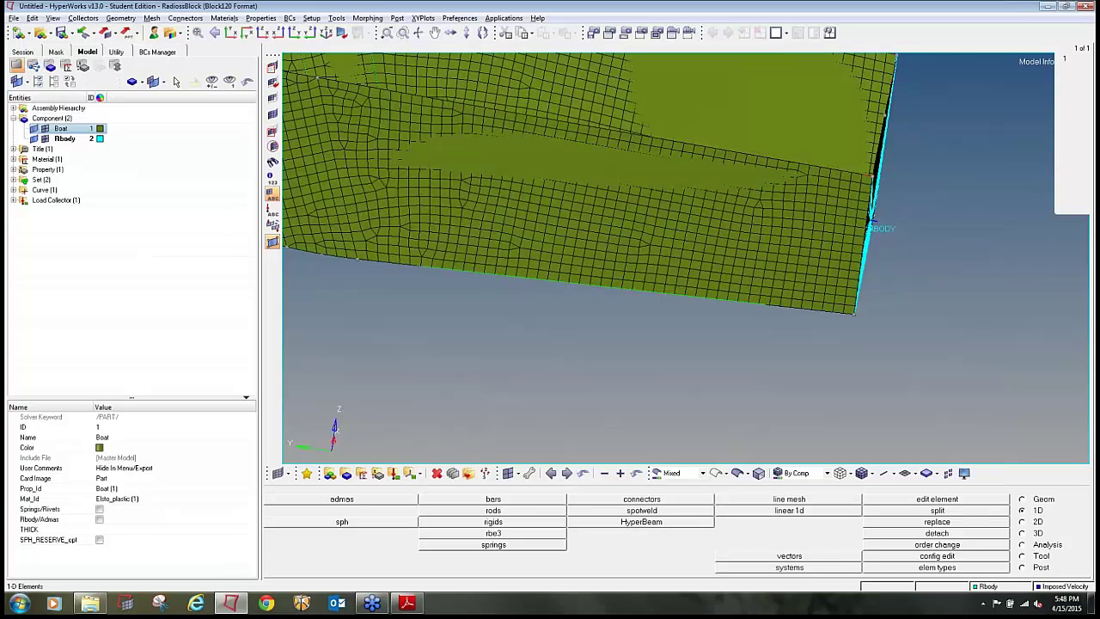
{"action": "key", "text": "f"}
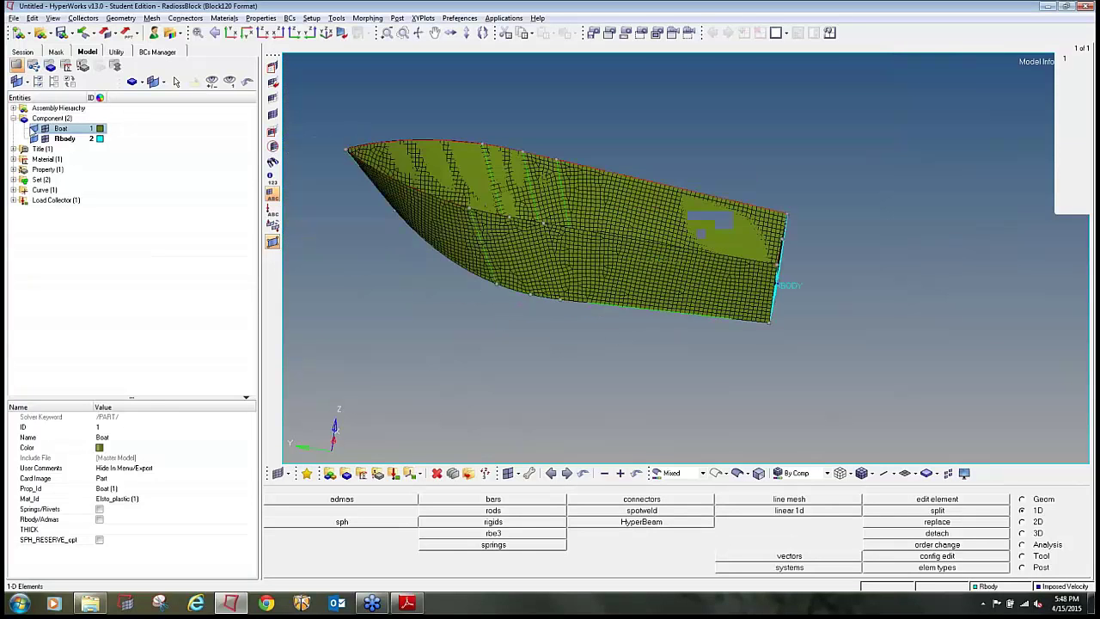
{"action": "mouse_move", "coordinate": [795, 376]}
{"action": "left_mouse_down", "text": "ctrl"}
{"action": "mouse_move", "coordinate": [782, 388]}
{"action": "mouse_move", "coordinate": [770, 366]}
{"action": "mouse_move", "coordinate": [788, 373]}
{"action": "left_mouse_up", "text": "ctrl"}
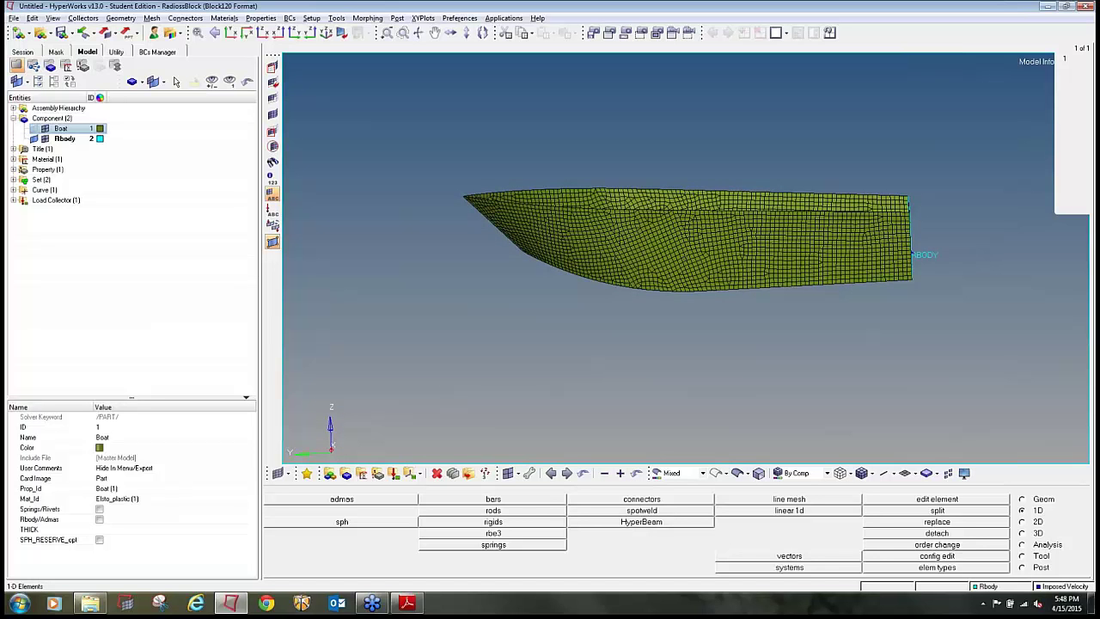
Create an RWALL card of type PLANE and name its group Rwall.
{"action": "left_click", "coordinate": [1034, 557]}
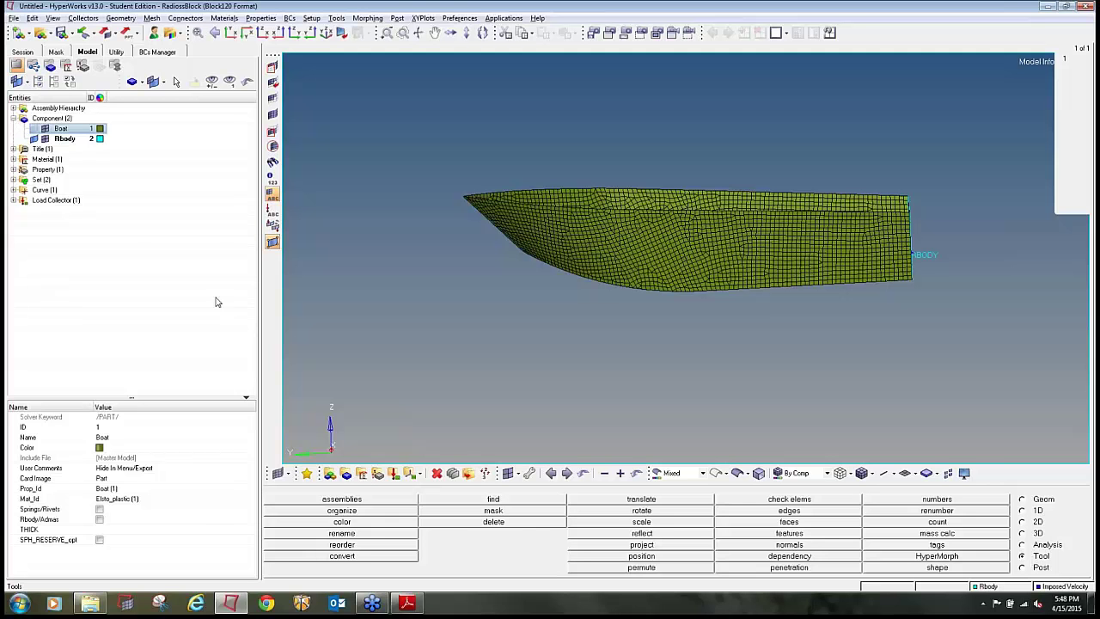
{"action": "right_click", "coordinate": [135, 237]}
{"action": "mouse_move", "coordinate": [158, 245]}
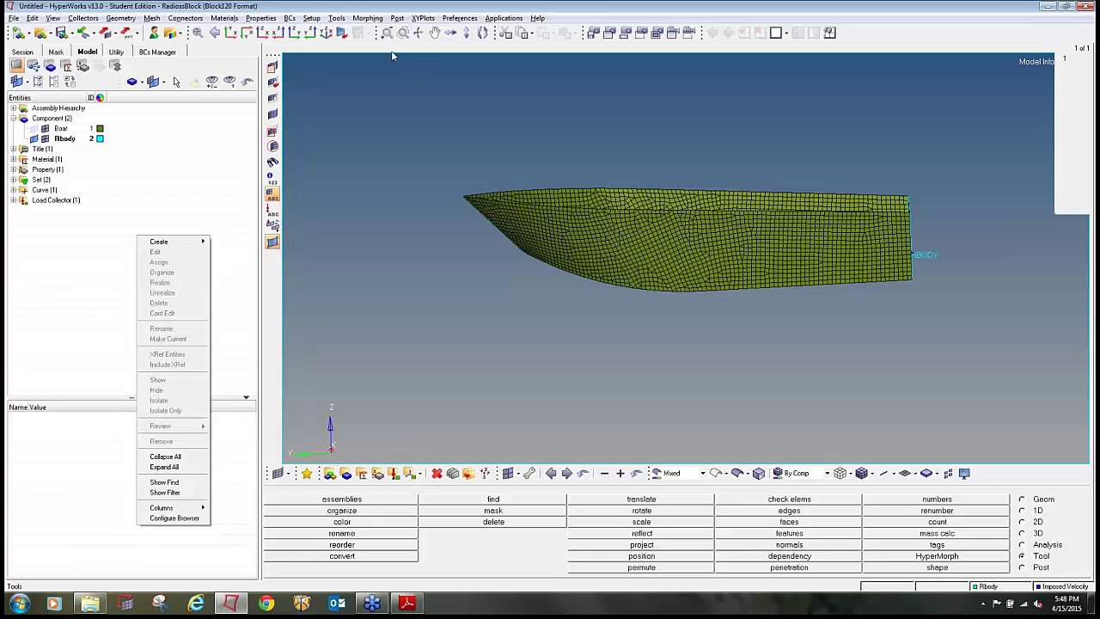
{"action": "left_click", "coordinate": [338, 19]}
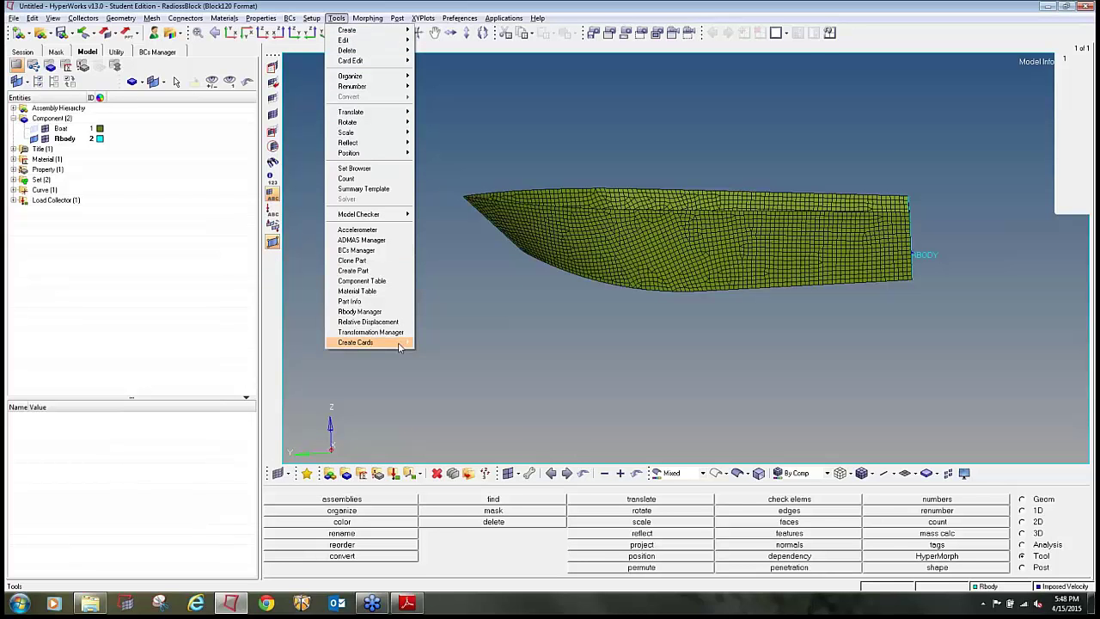
{"action": "mouse_move", "coordinate": [399, 347]}
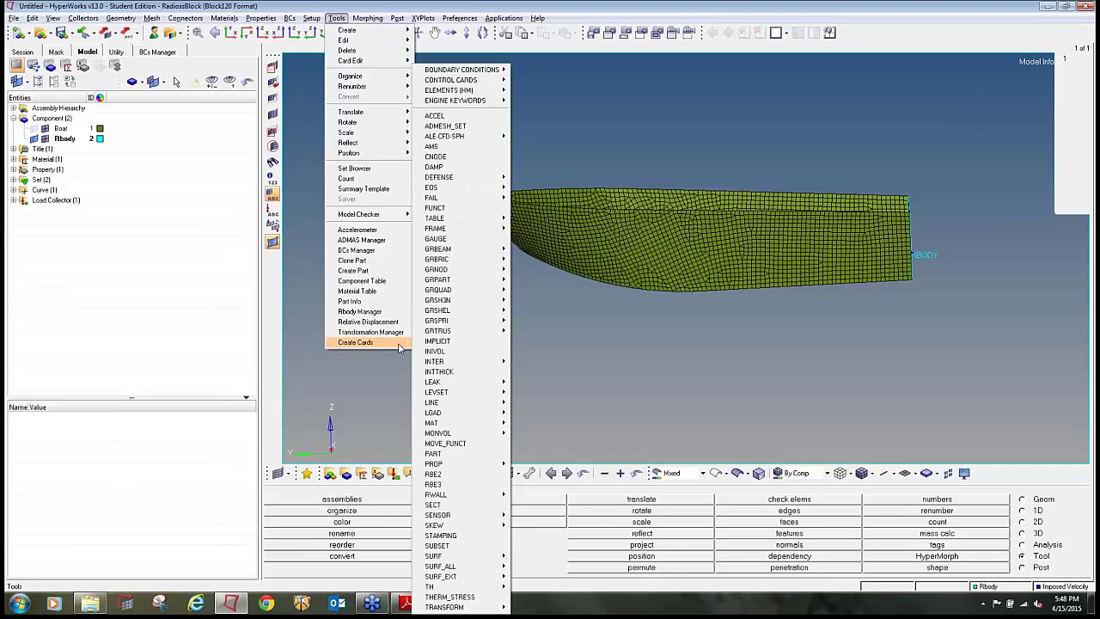
{"action": "mouse_move", "coordinate": [486, 496]}
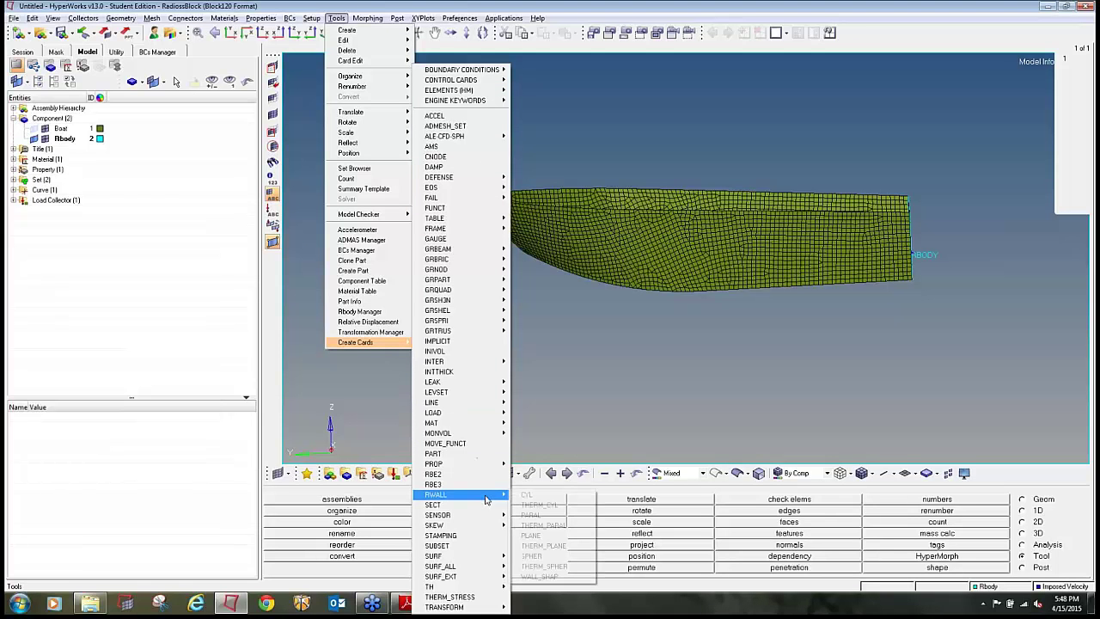
{"action": "left_click", "coordinate": [554, 540]}
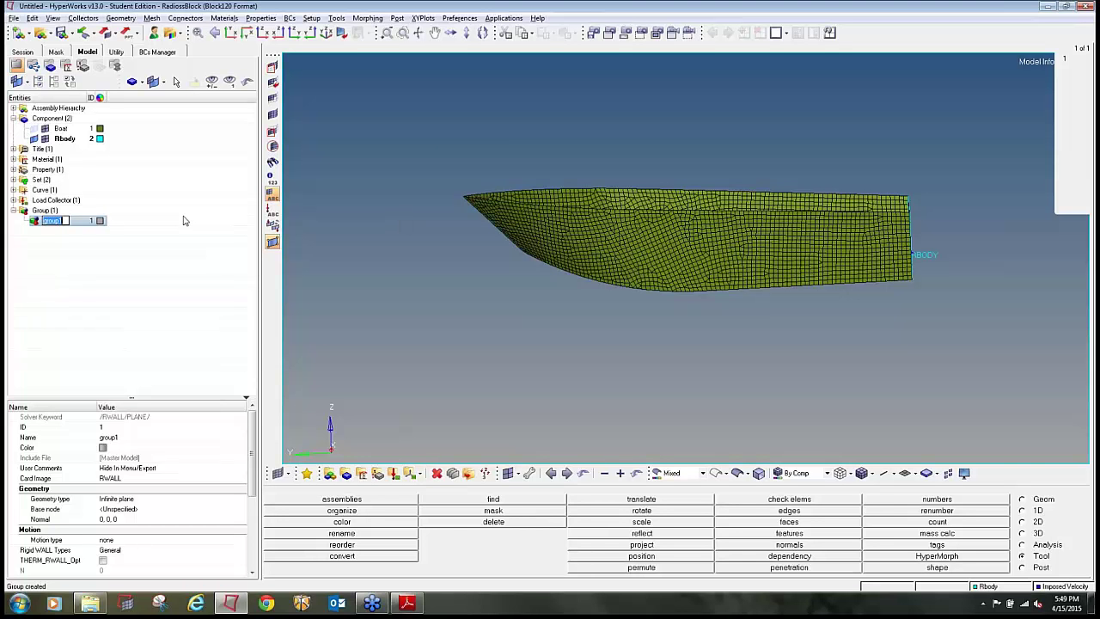
{"action": "type", "text": "Rwall"}
{"action": "key", "text": "Return"}
Review the Rwall group's card settings and delete the group from the model.
{"action": "right_click", "coordinate": [54, 220]}
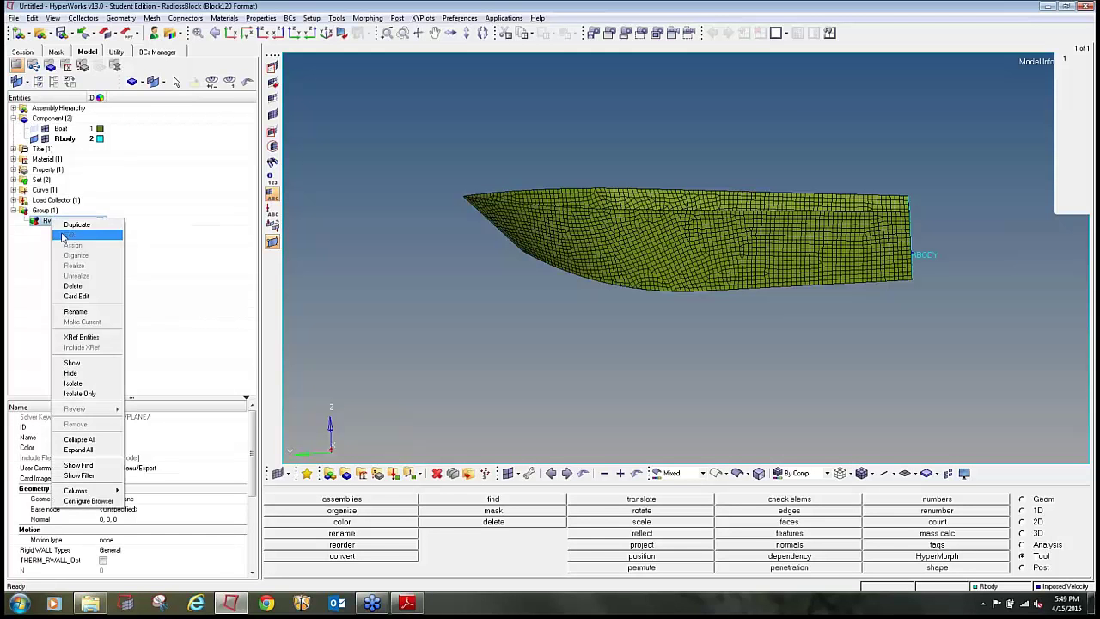
{"action": "left_click", "coordinate": [37, 250]}
{"action": "left_click", "coordinate": [51, 222]}
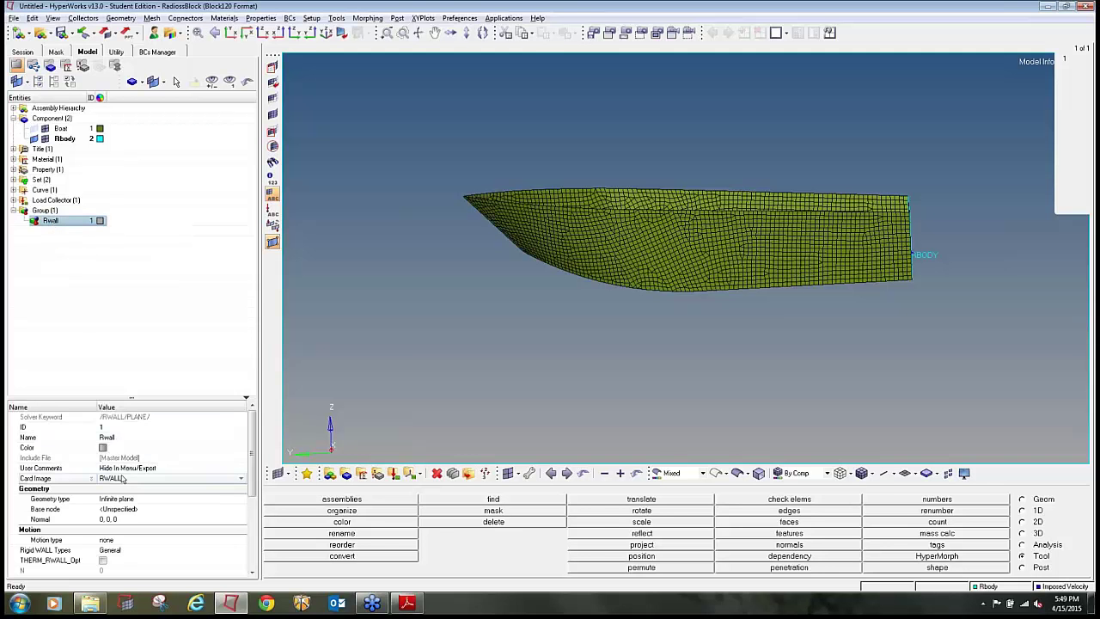
{"action": "scroll", "coordinate": [254, 507], "scroll_direction": "down", "scroll_amount": 1}
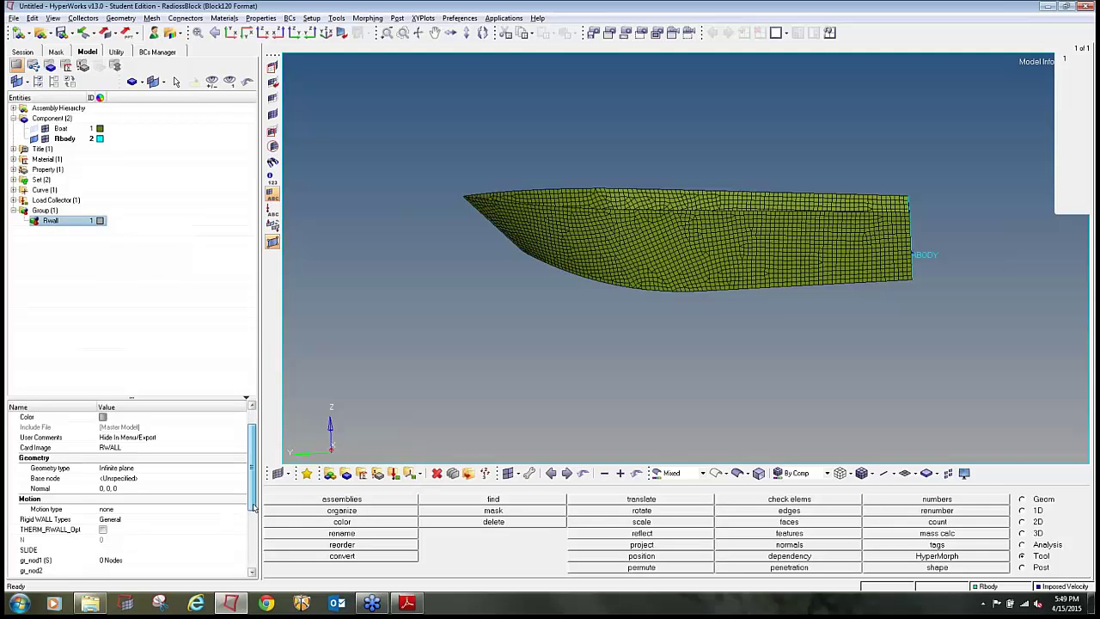
{"action": "right_click", "coordinate": [38, 211]}
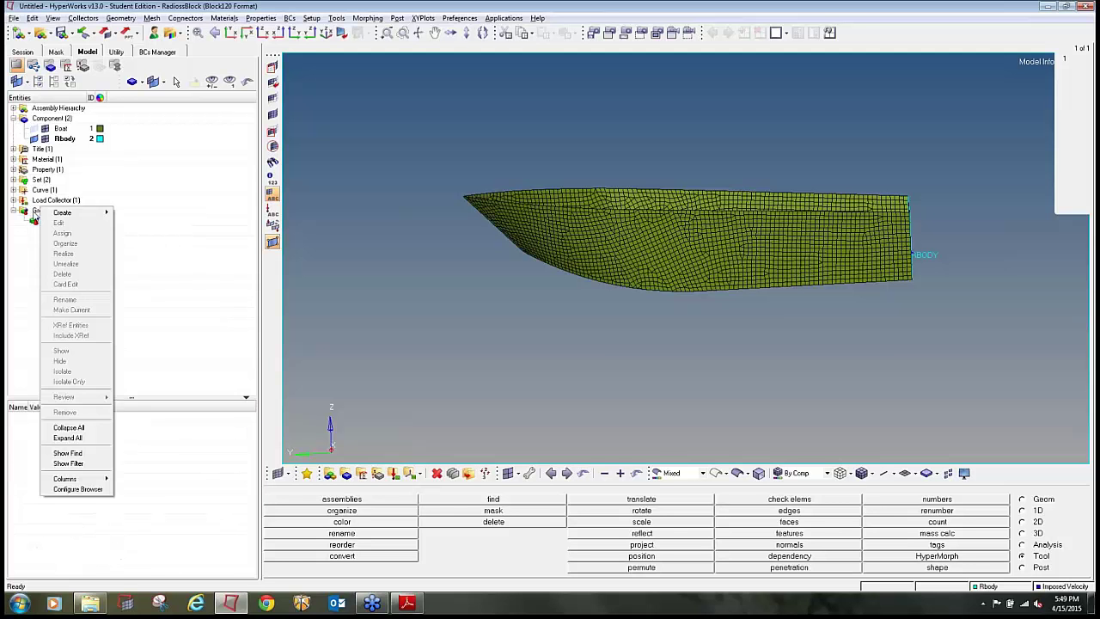
{"action": "left_click", "coordinate": [38, 212]}
{"action": "right_click", "coordinate": [38, 212]}
{"action": "left_click", "coordinate": [67, 284]}
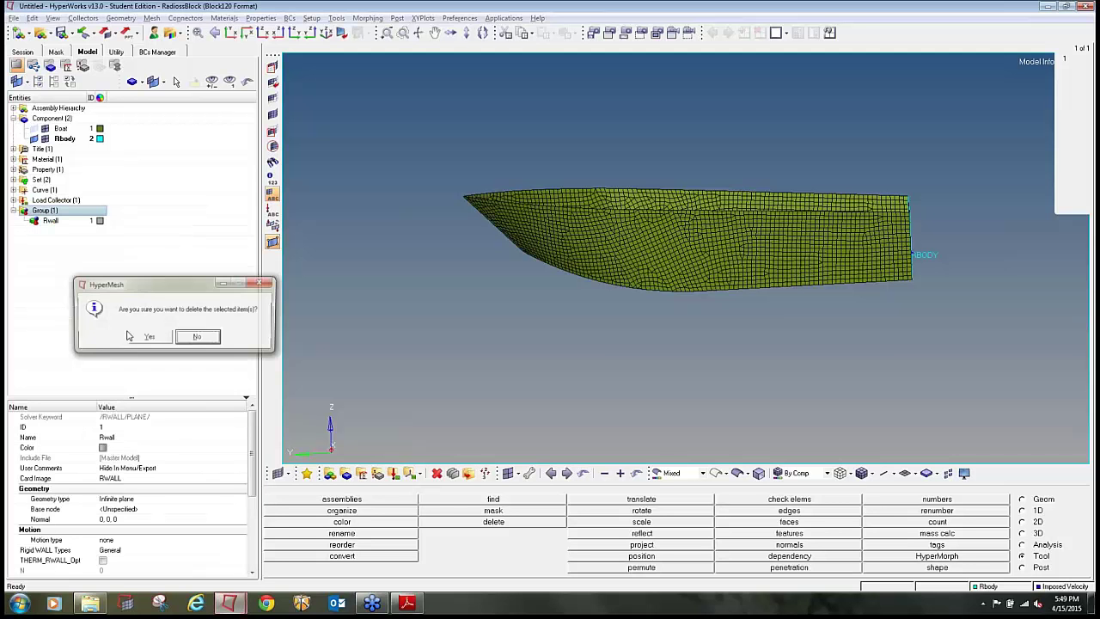
{"action": "left_click", "coordinate": [148, 337]}
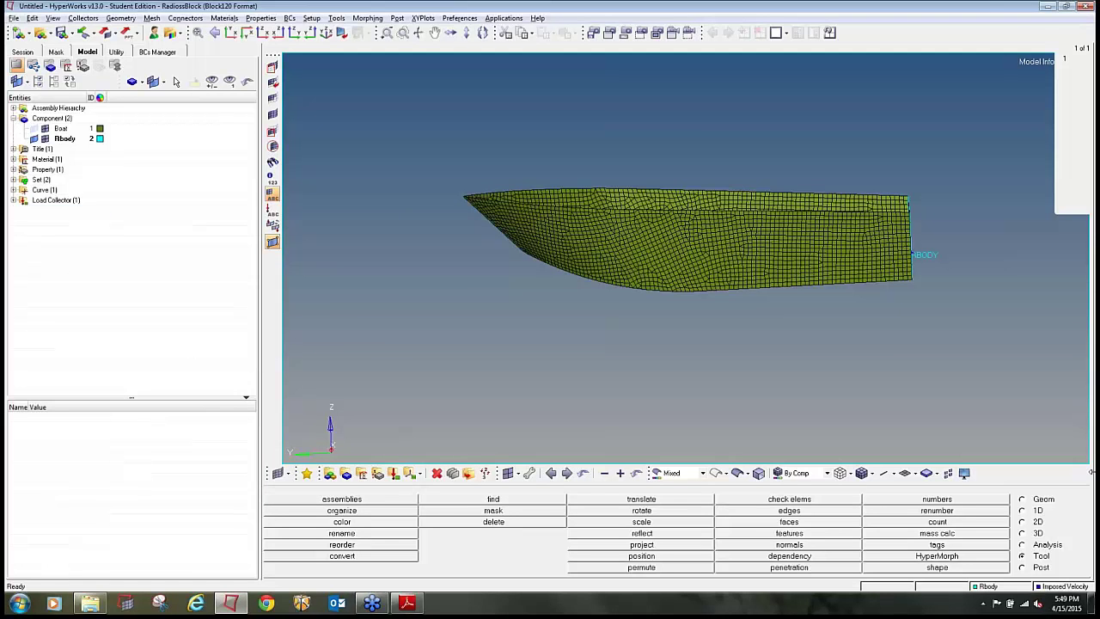
Create a red rigid wall named Rwall with type RWALL and the RWALL card image, and list it under the groups.
{"action": "left_click", "coordinate": [1038, 523]}
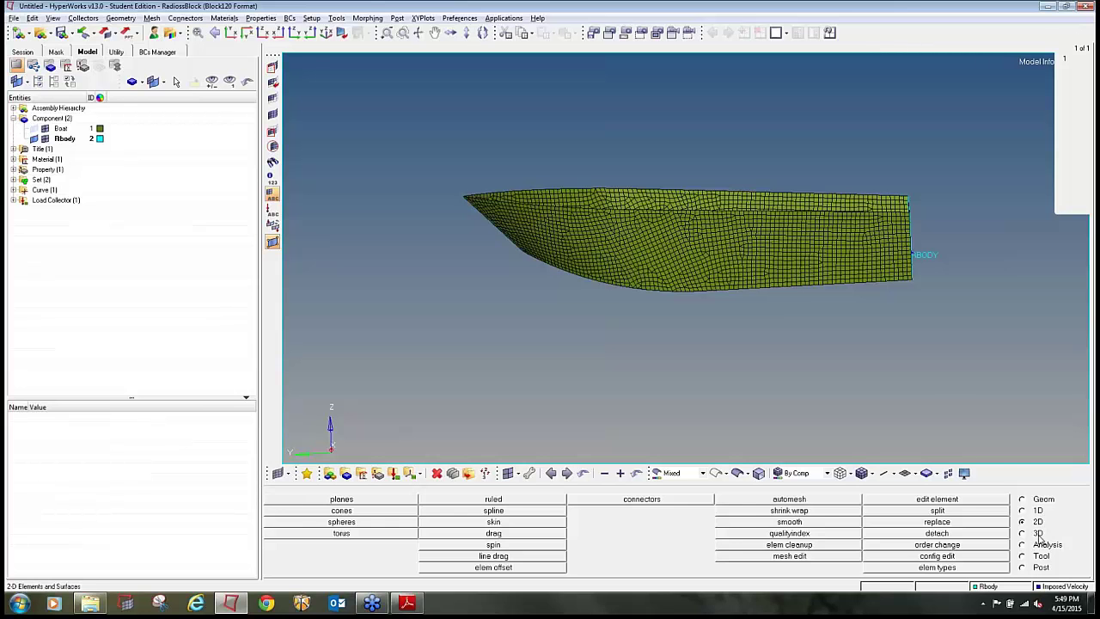
{"action": "left_click", "coordinate": [1031, 546]}
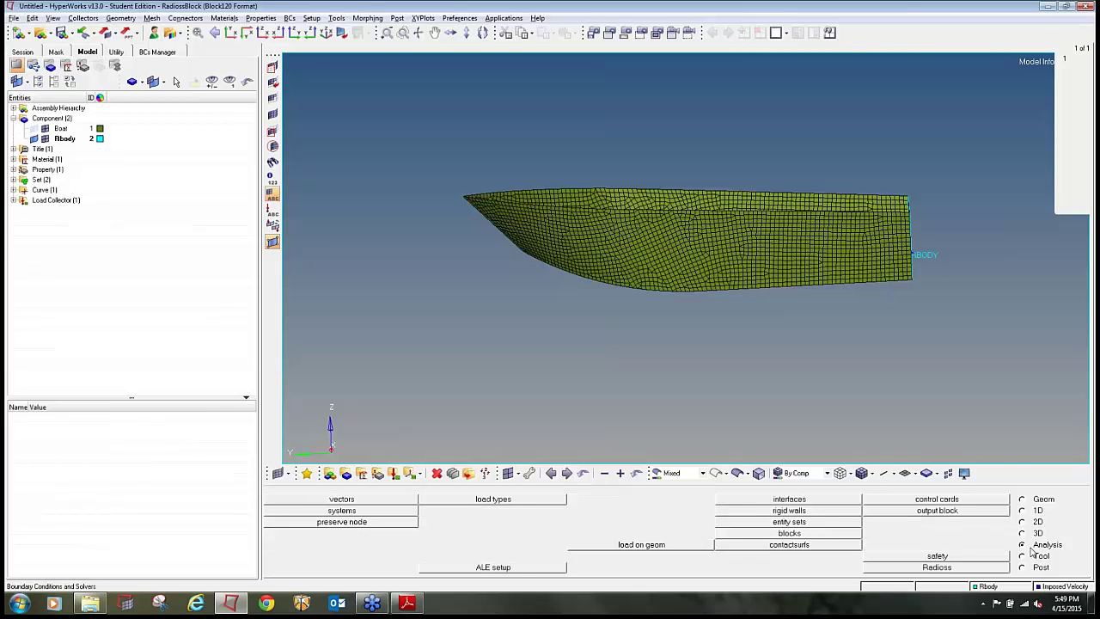
{"action": "left_click", "coordinate": [778, 511]}
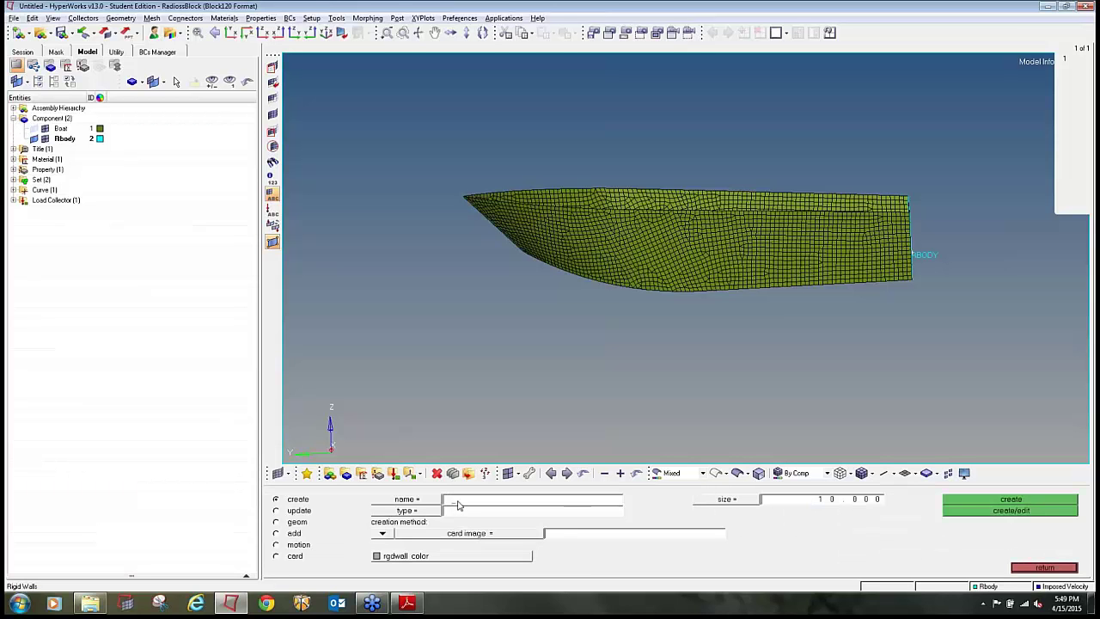
{"action": "type", "text": "Rwal"}
{"action": "type", "text": "_"}
{"action": "type", "text": "l"}
{"action": "left_click", "coordinate": [430, 512]}
{"action": "left_click", "coordinate": [447, 511]}
{"action": "left_click", "coordinate": [416, 559]}
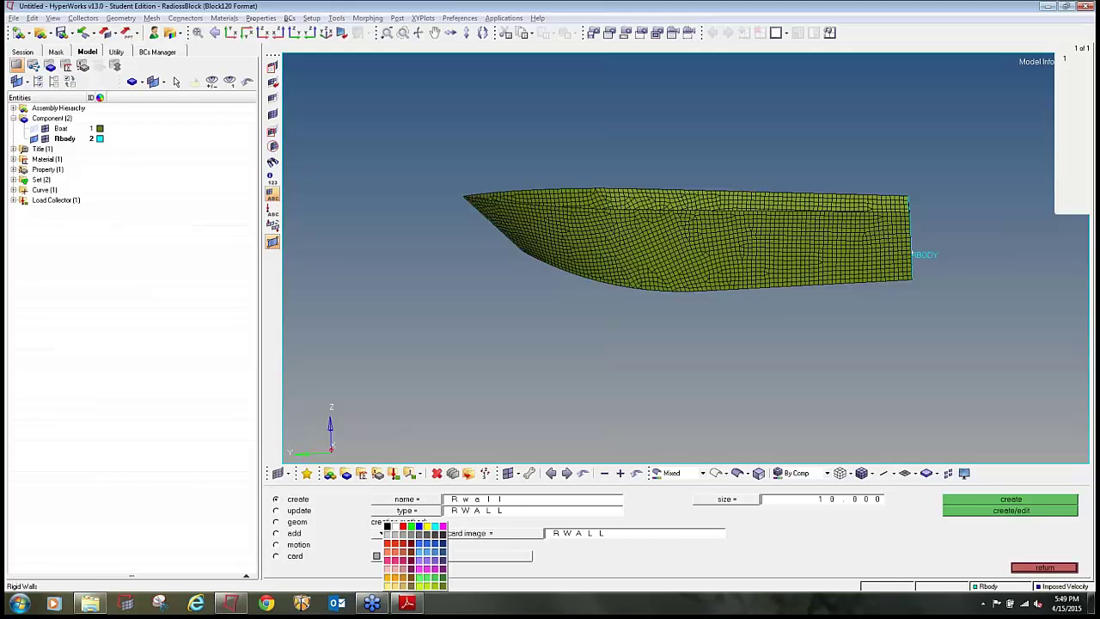
{"action": "left_click", "coordinate": [401, 547]}
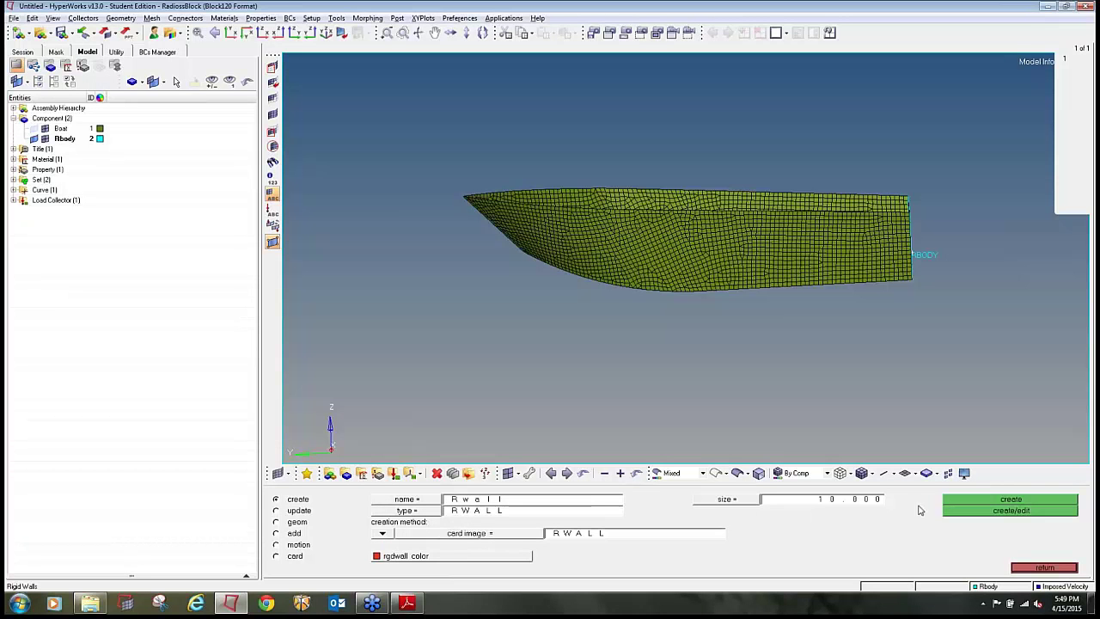
{"action": "left_click", "coordinate": [980, 499]}
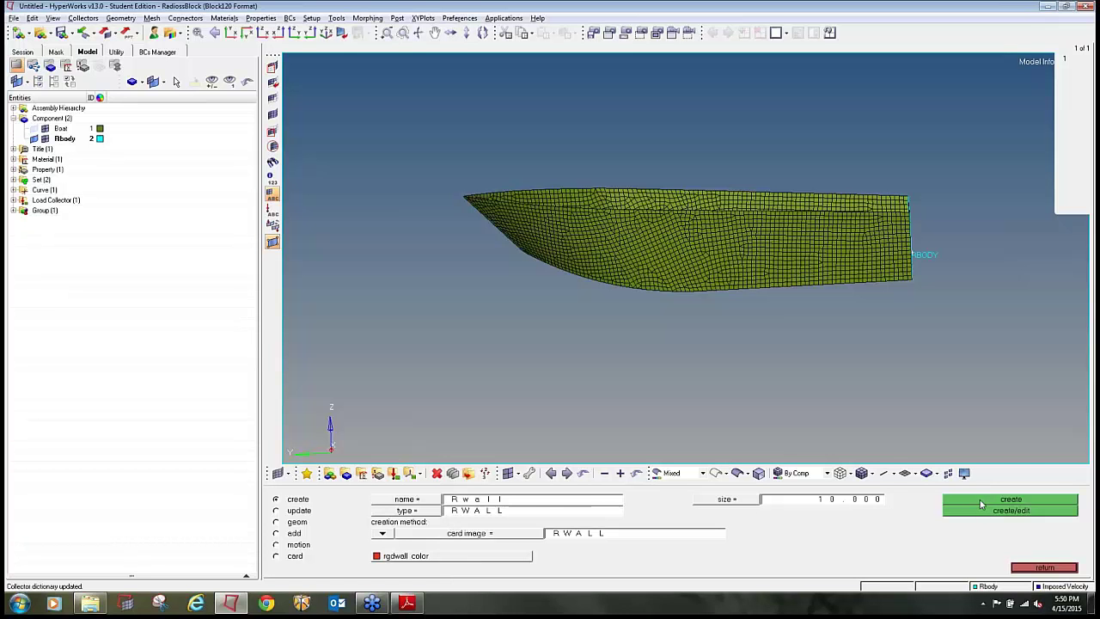
{"action": "left_click", "coordinate": [13, 210]}
Pick the node at the boat's bow tip as Rwall's base node and shift its y coordinate.
{"action": "left_click", "coordinate": [297, 511]}
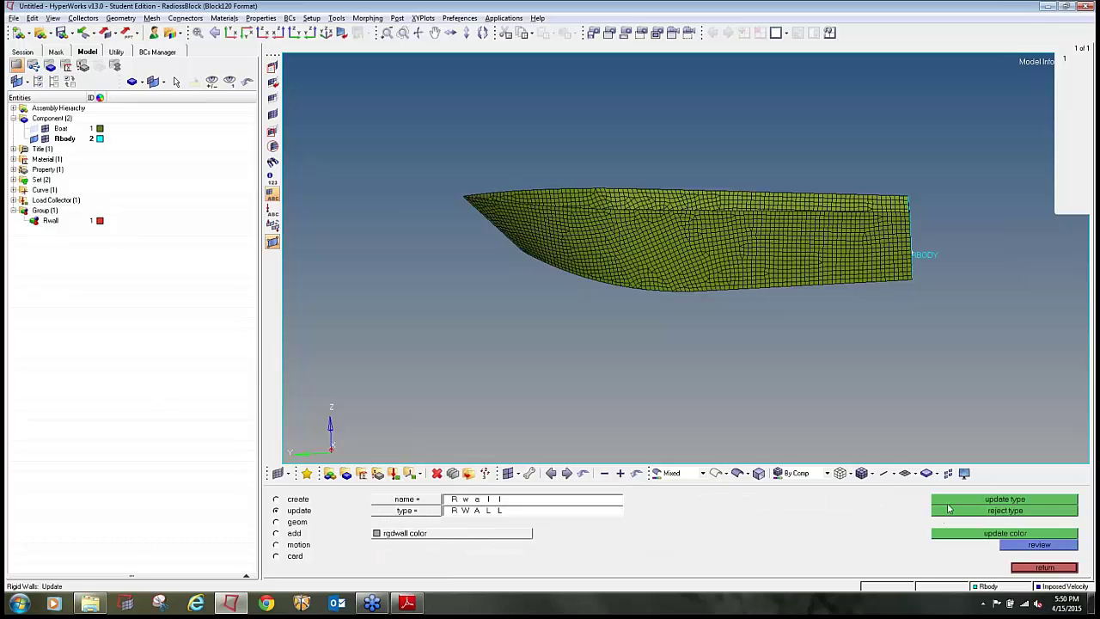
{"action": "left_click", "coordinate": [295, 523]}
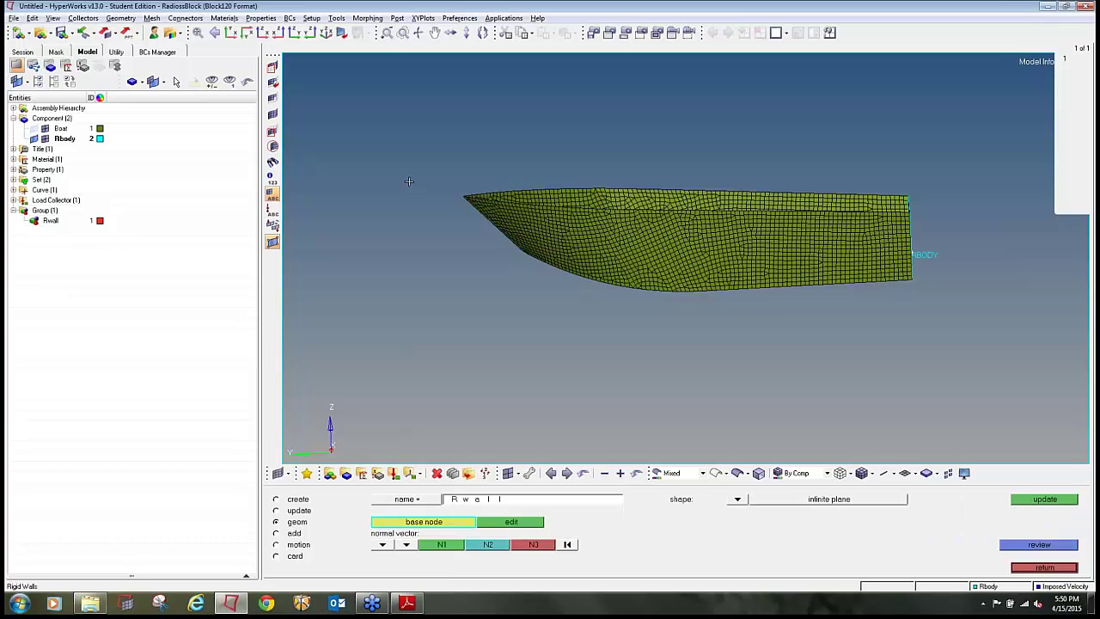
{"action": "scroll", "coordinate": [463, 198], "scroll_direction": "up", "scroll_amount": 5}
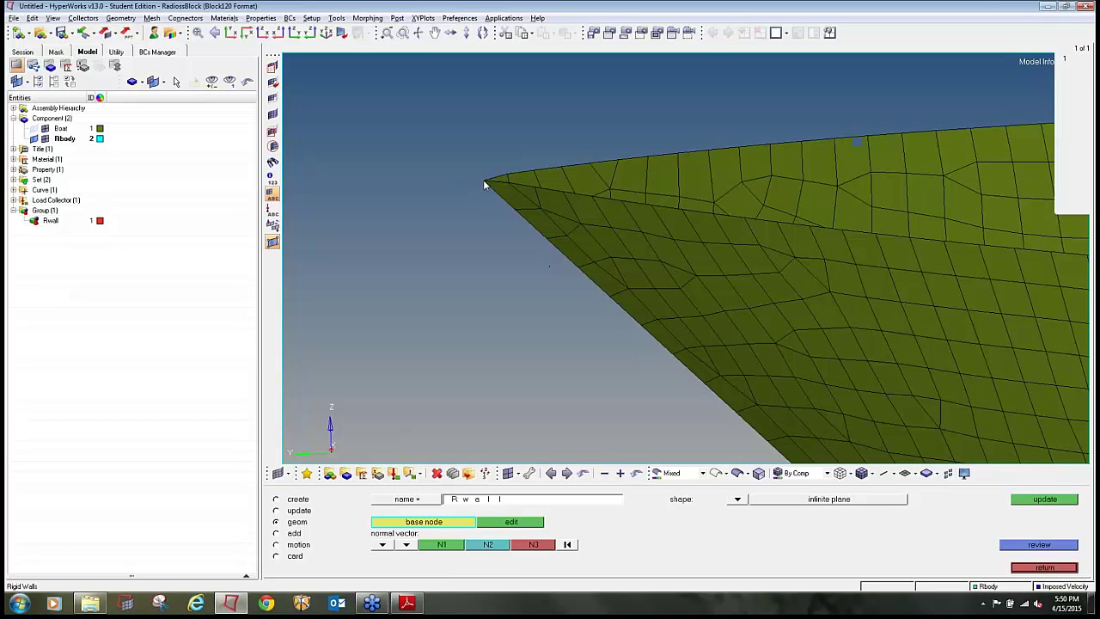
{"action": "left_click", "coordinate": [484, 181]}
{"action": "left_click", "coordinate": [512, 522]}
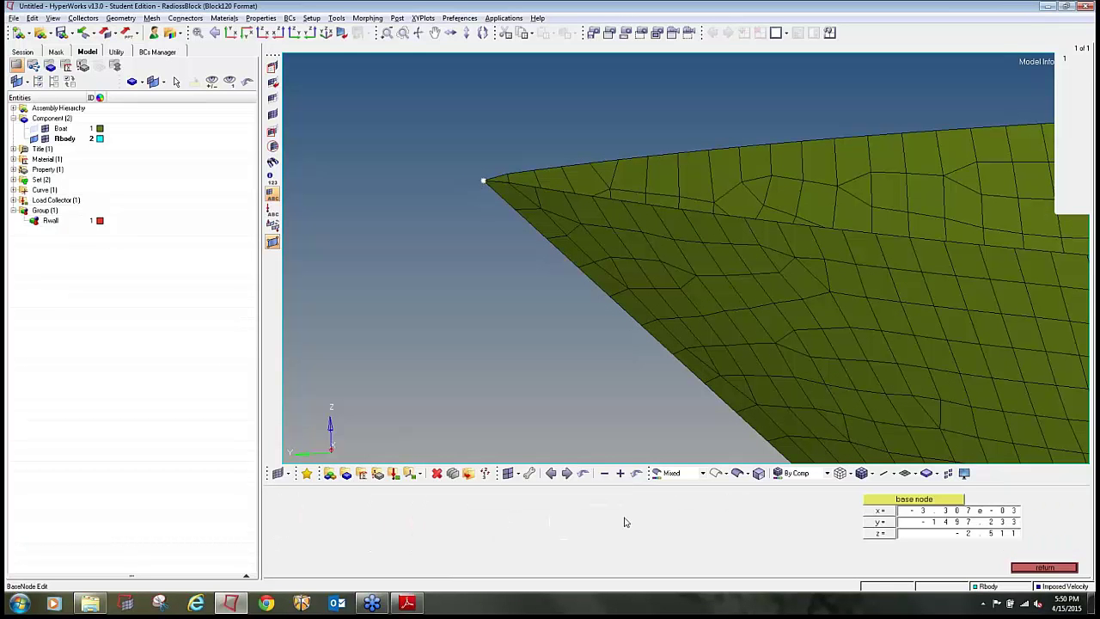
{"action": "left_click", "coordinate": [935, 523]}
{"action": "key", "text": "Left"}
{"action": "left_click", "coordinate": [1034, 570]}
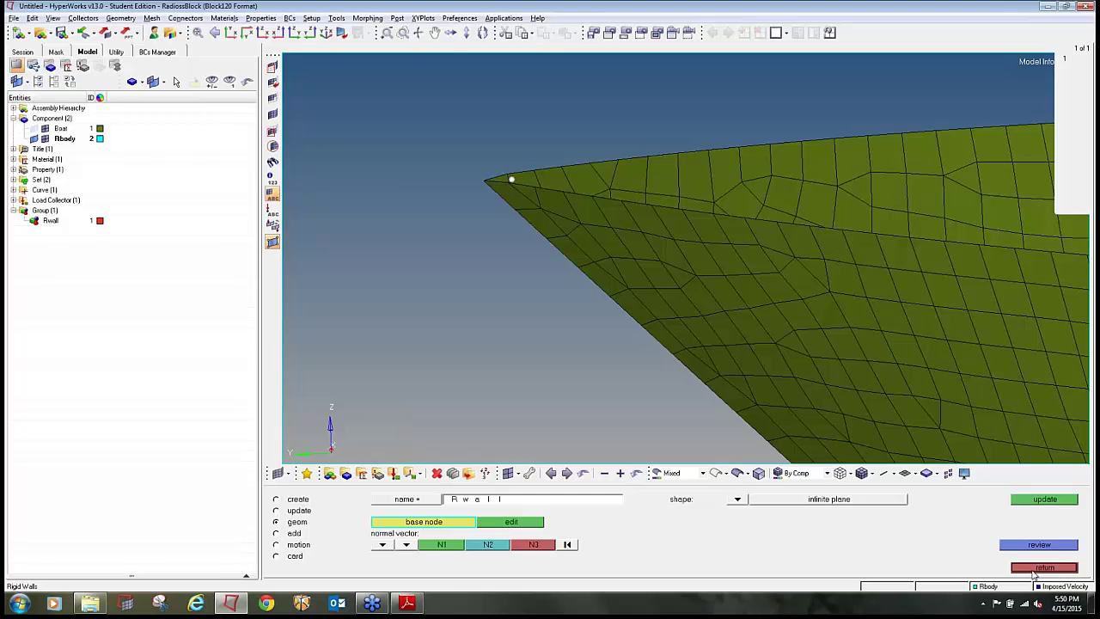
Set the y coordinate of Rwall's base node to -1487.233, just ahead of the bow.
{"action": "left_click", "coordinate": [498, 521]}
{"action": "left_click", "coordinate": [959, 525]}
{"action": "key", "text": "Right"}
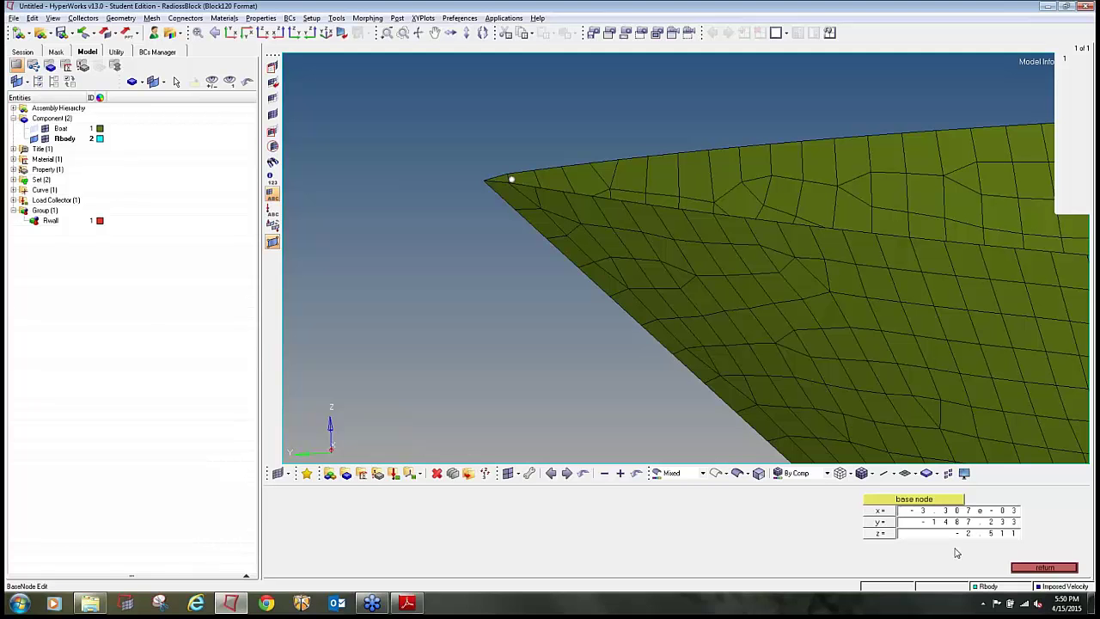
{"action": "left_click", "coordinate": [1045, 567]}
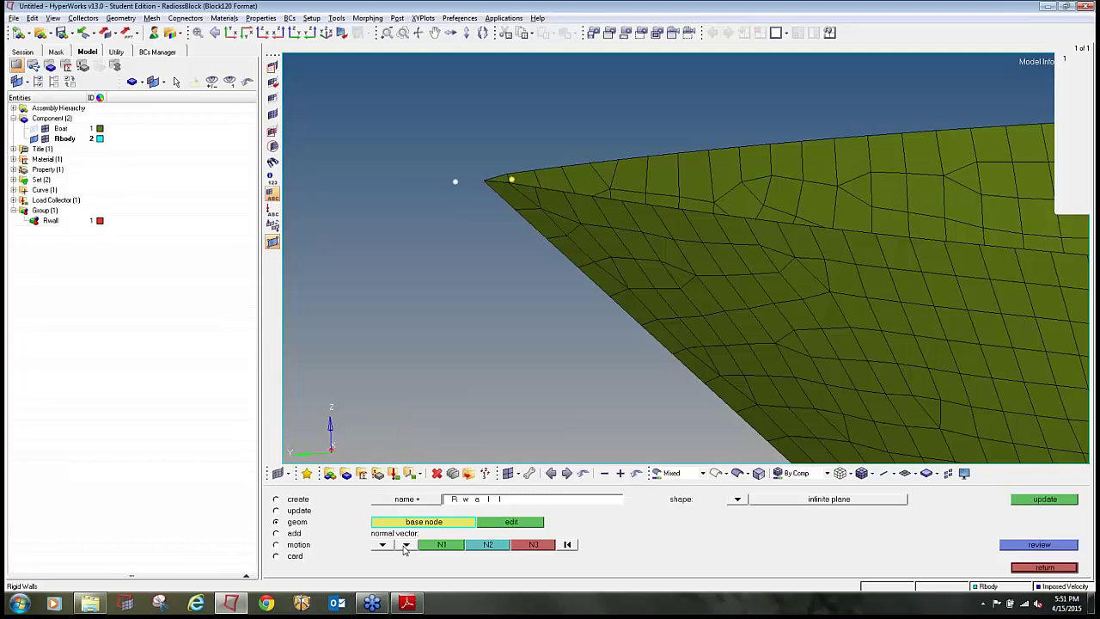
Open the coordinates of N1 and N2 for Rwall's normal vector and make N1 ready for node picking.
{"action": "left_click", "coordinate": [441, 545]}
{"action": "left_click", "coordinate": [438, 545]}
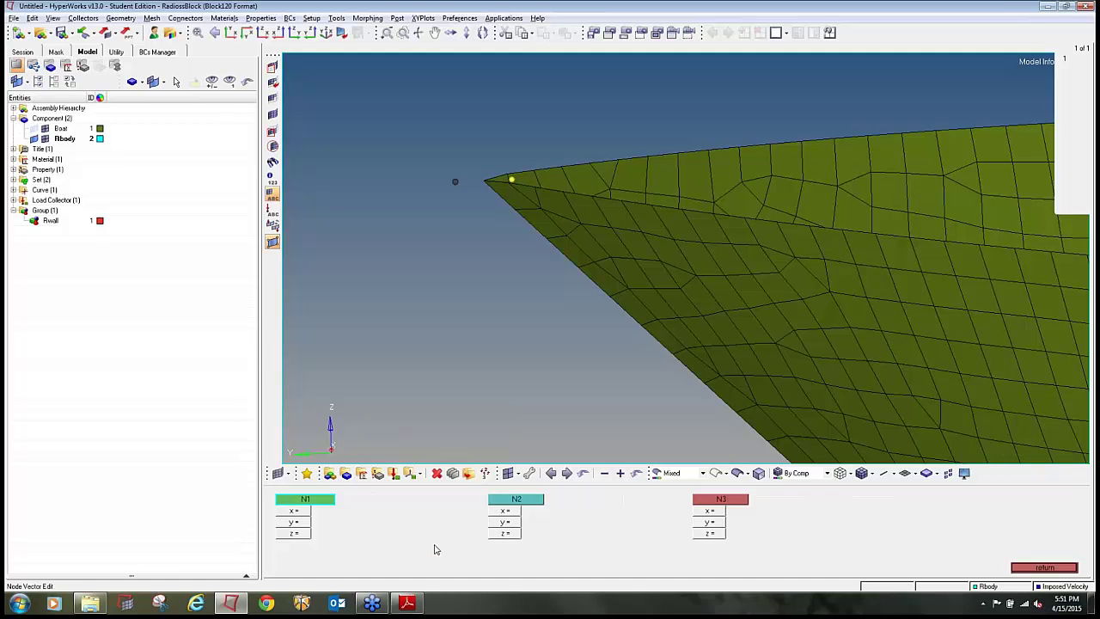
{"action": "left_click", "coordinate": [316, 521]}
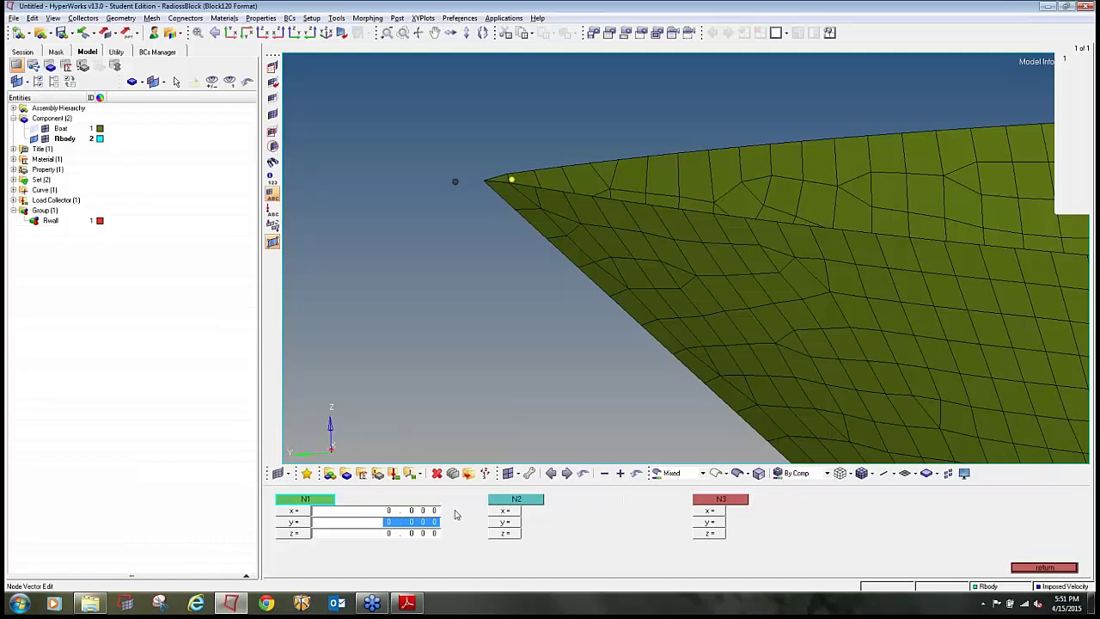
{"action": "left_click", "coordinate": [515, 510]}
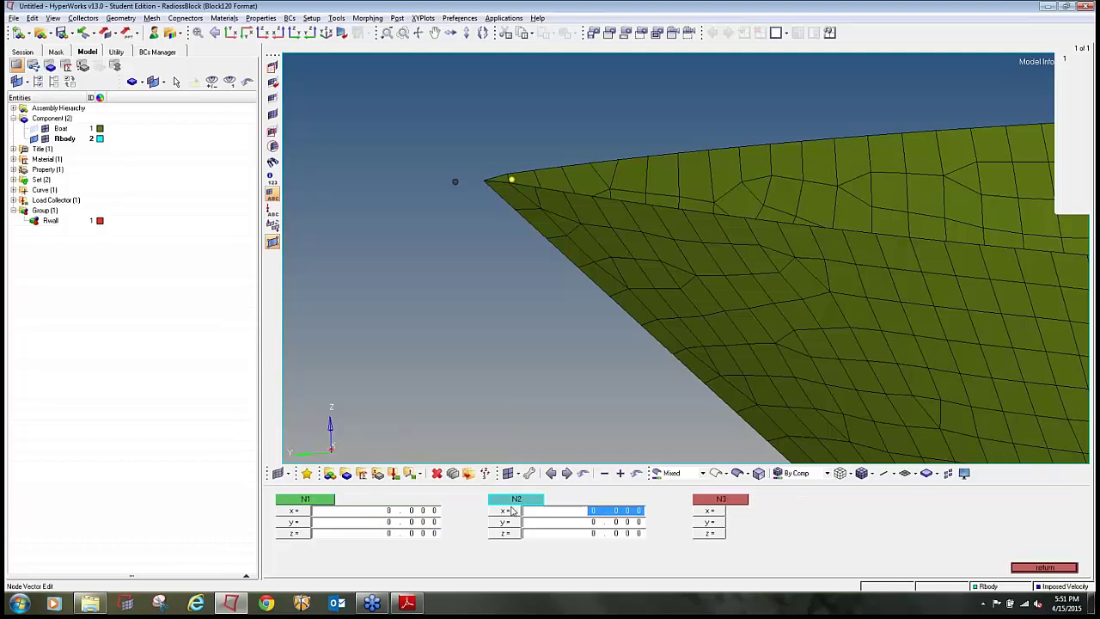
{"action": "left_click", "coordinate": [574, 534]}
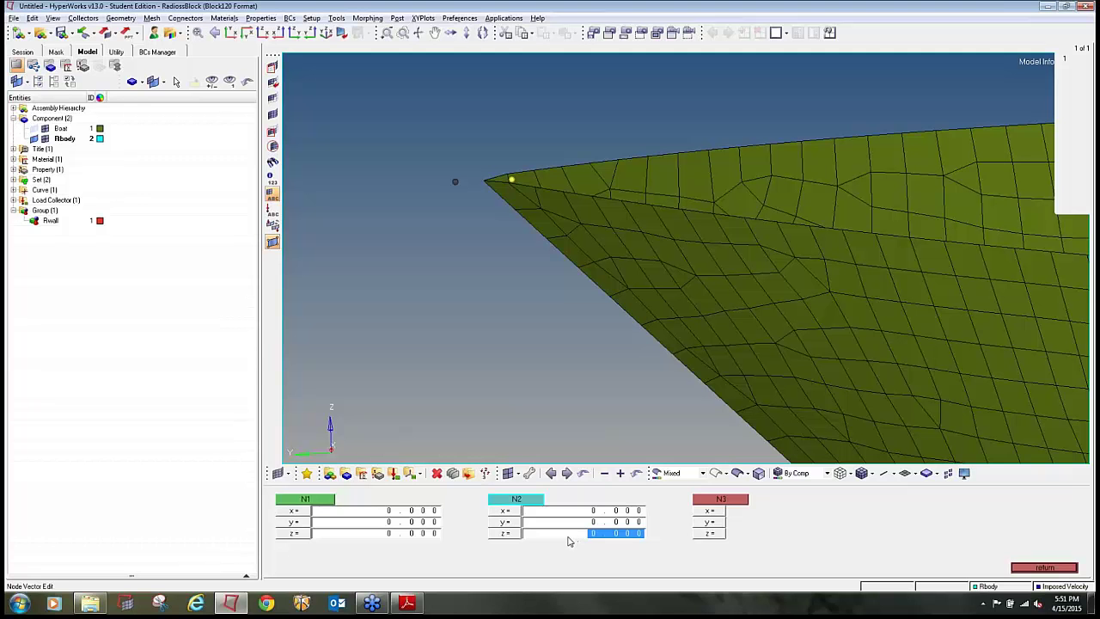
{"action": "left_click", "coordinate": [309, 500]}
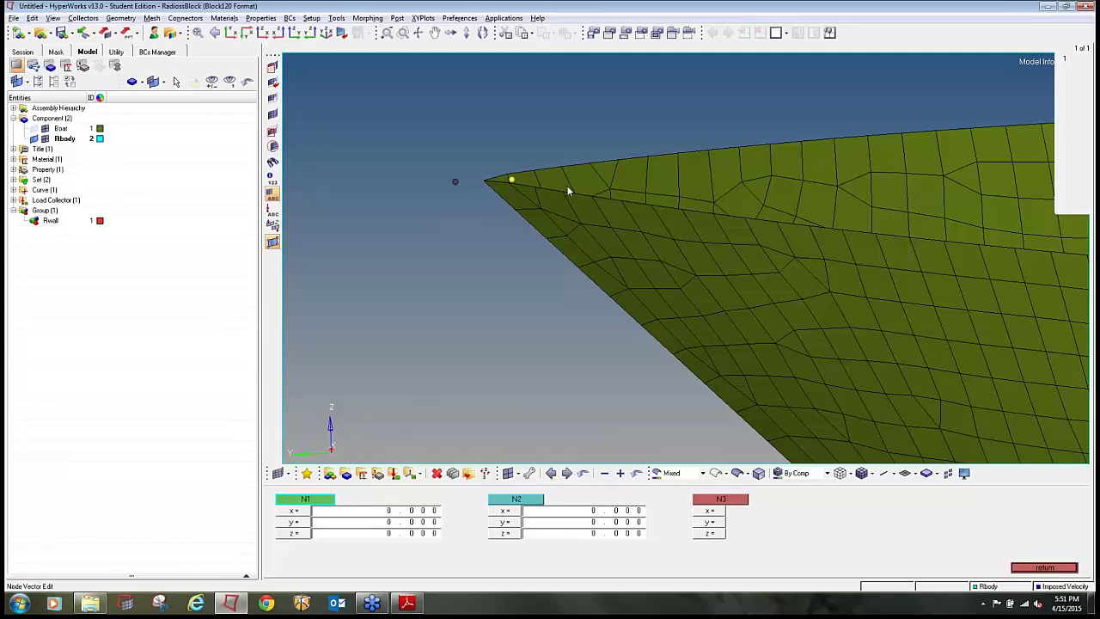
Define Rwall's normal vector by picking N1 and N2 on two adjacent nodes along the boat's upper edge near the transom.
{"action": "scroll", "coordinate": [399, 192], "scroll_direction": "down", "scroll_amount": 2, "text": "ctrl"}
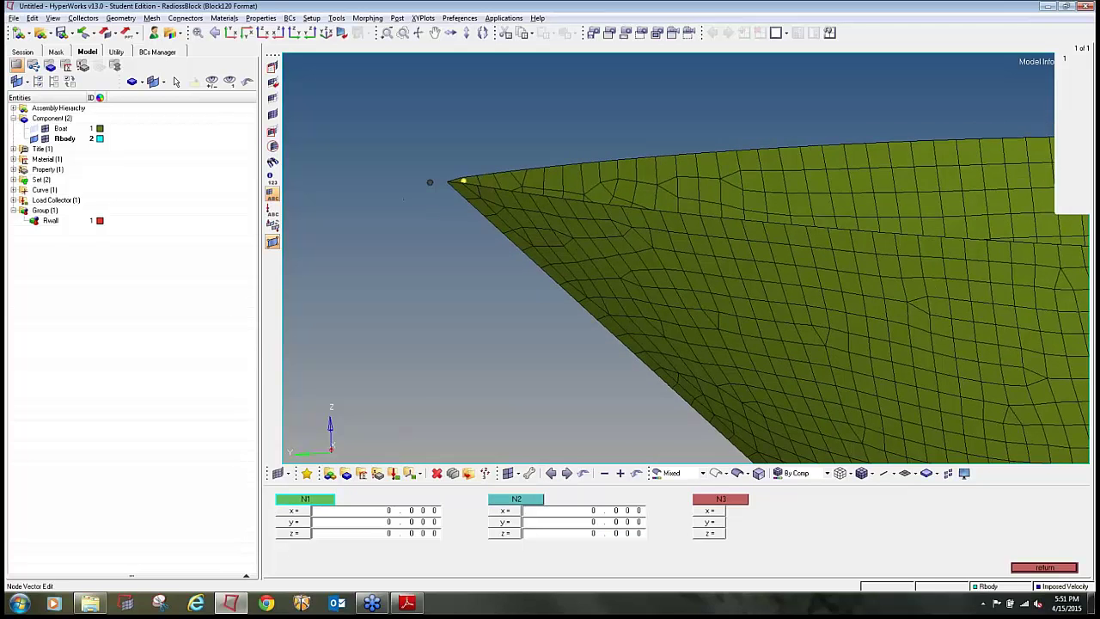
{"action": "scroll", "coordinate": [464, 298], "scroll_direction": "down", "scroll_amount": 6, "text": "ctrl"}
{"action": "scroll", "coordinate": [744, 265], "scroll_direction": "up", "scroll_amount": 3, "text": "ctrl"}
{"action": "scroll", "coordinate": [795, 286], "scroll_direction": "up", "scroll_amount": 4, "text": "ctrl"}
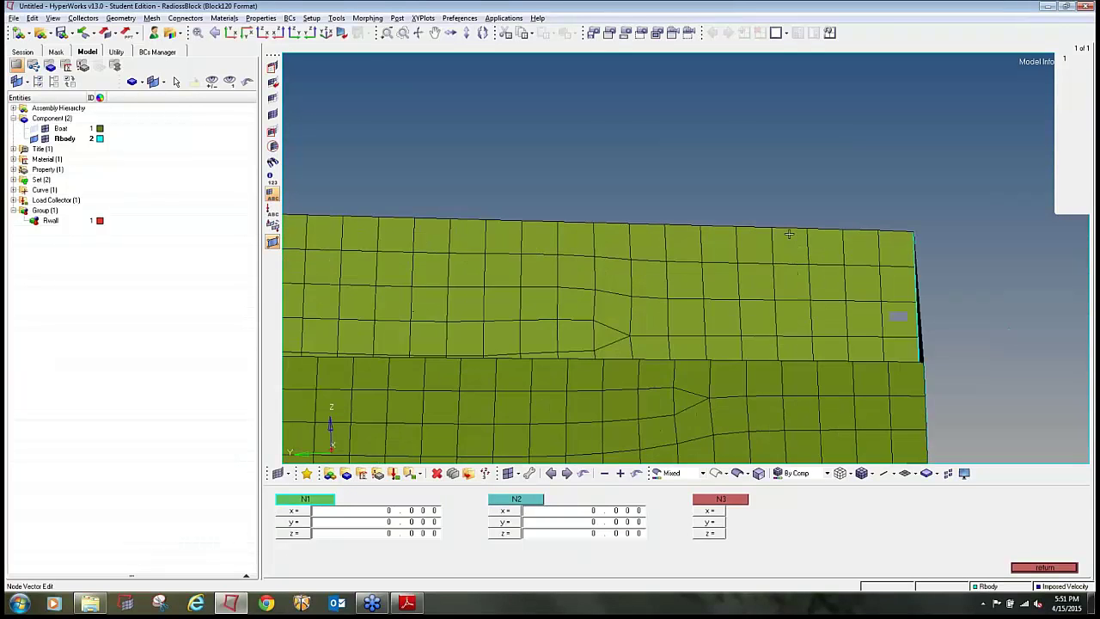
{"action": "left_click", "coordinate": [817, 225]}
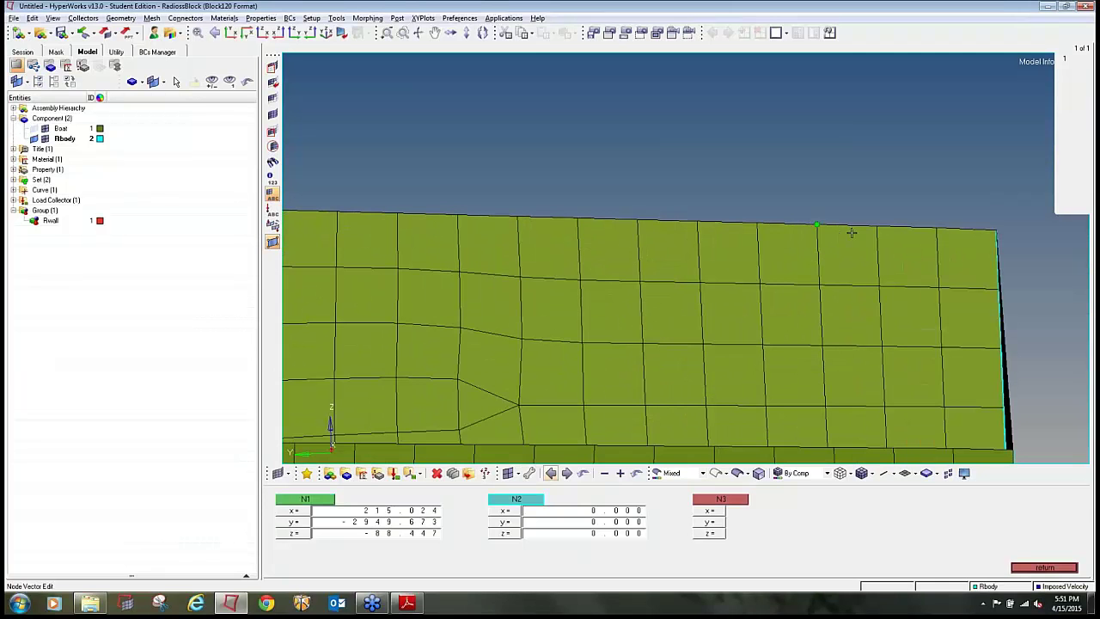
{"action": "left_click", "coordinate": [877, 226]}
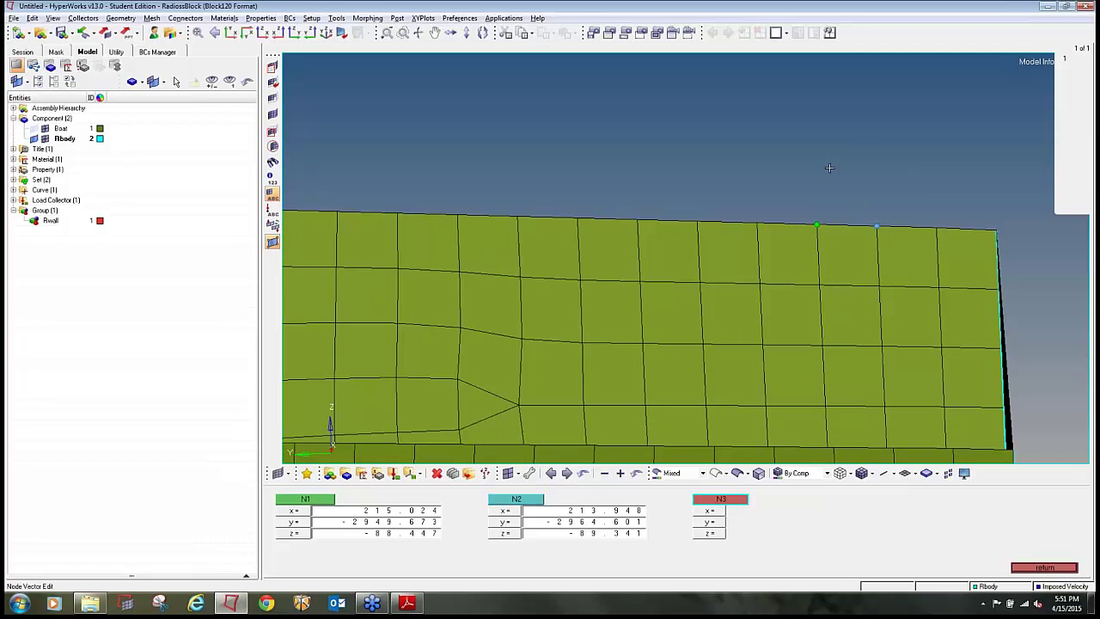
{"action": "scroll", "coordinate": [829, 167], "scroll_direction": "down", "scroll_amount": 6}
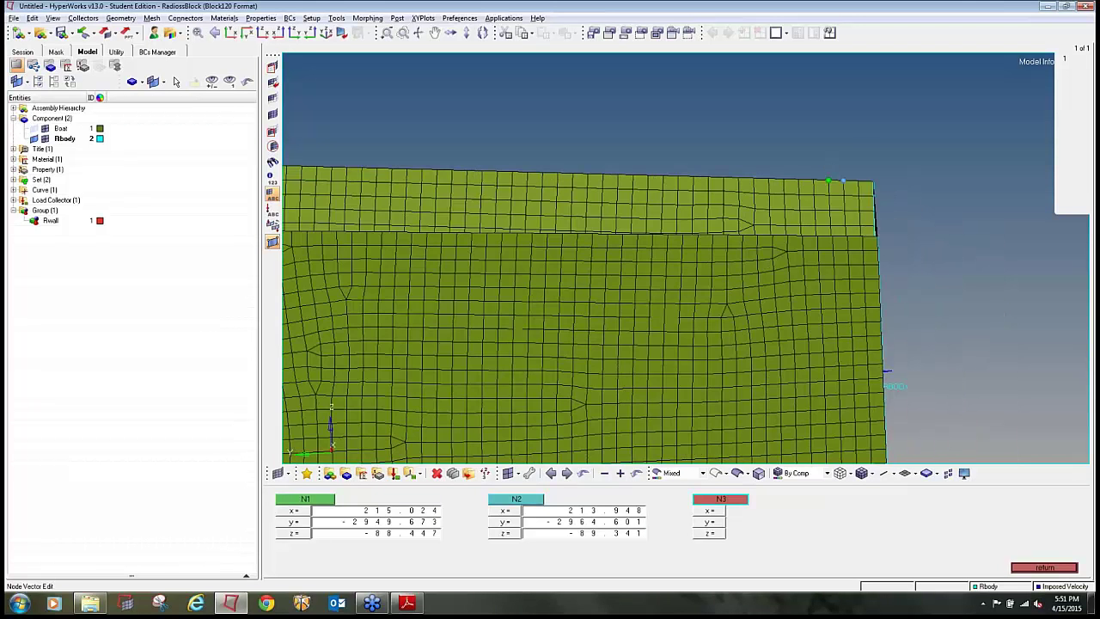
{"action": "scroll", "coordinate": [505, 212], "scroll_direction": "up", "scroll_amount": 3}
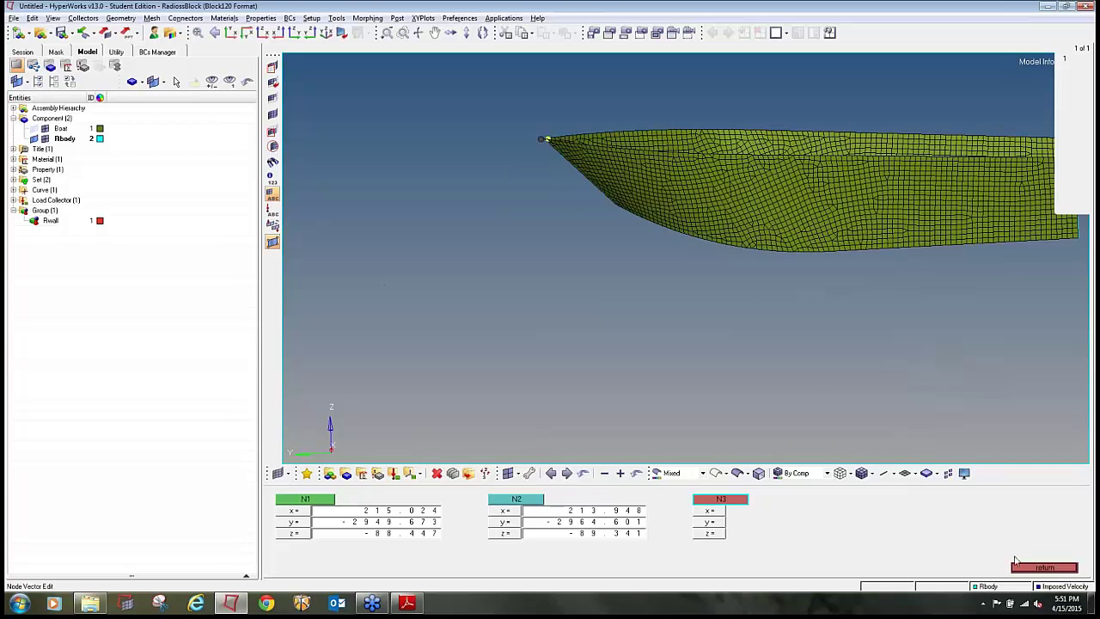
{"action": "left_click", "coordinate": [1045, 567]}
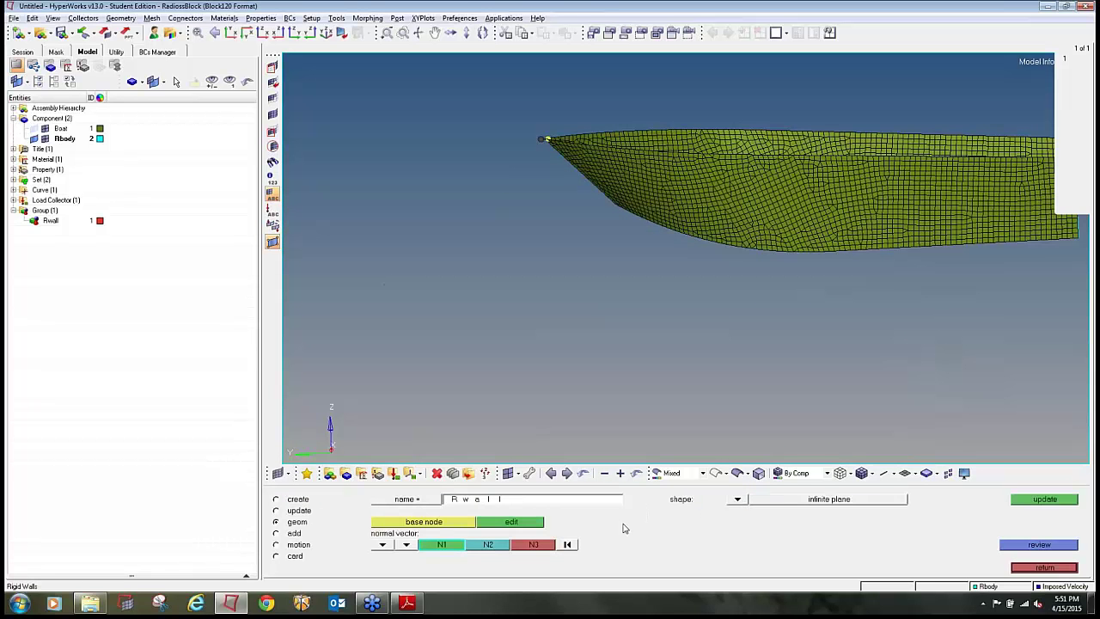
Set the distance for Rwall's slave nodes to 10 and update the wall.
{"action": "left_click", "coordinate": [294, 536]}
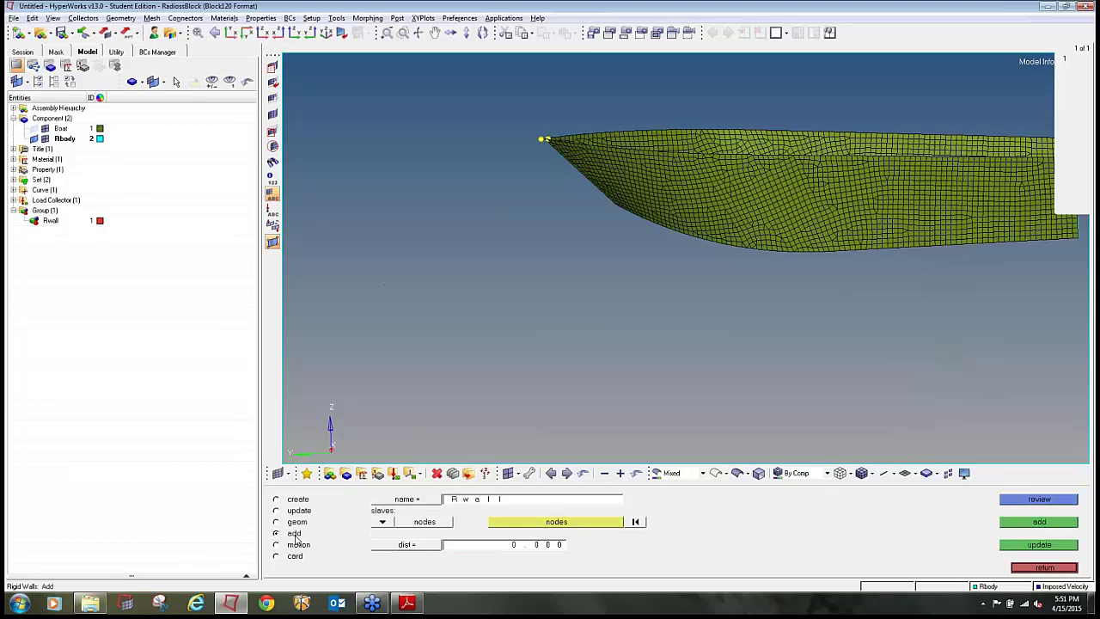
{"action": "left_click", "coordinate": [486, 547]}
{"action": "type", "text": "10"}
{"action": "left_click", "coordinate": [1031, 549]}
Inspect Rwall's card image, switching gr_nod2_BoxOpt on and back off.
{"action": "left_click", "coordinate": [296, 557]}
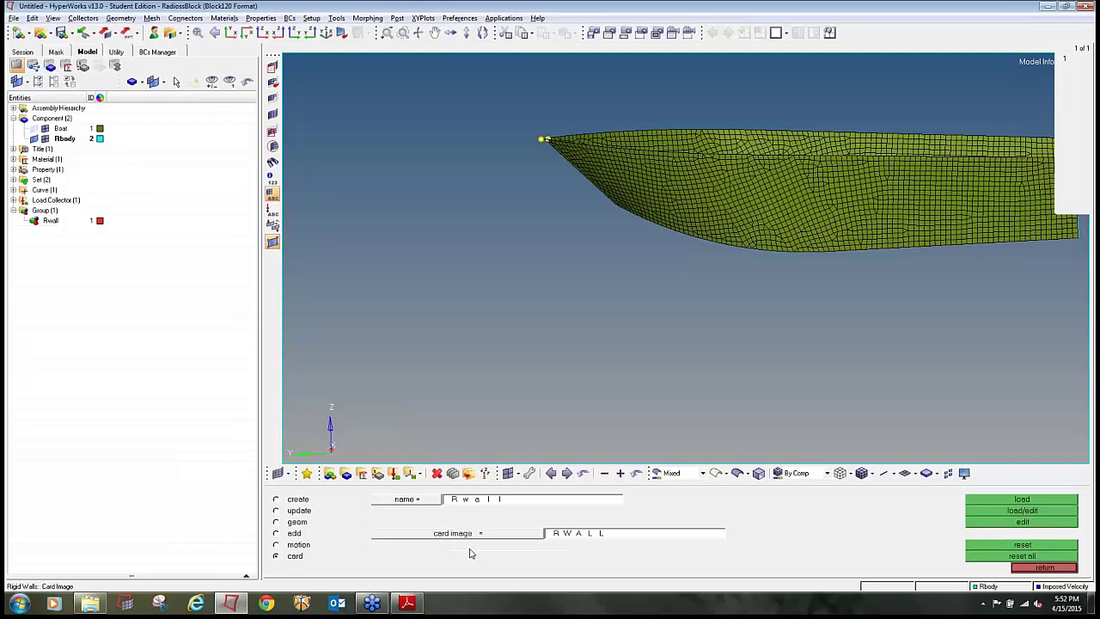
{"action": "left_click", "coordinate": [992, 523]}
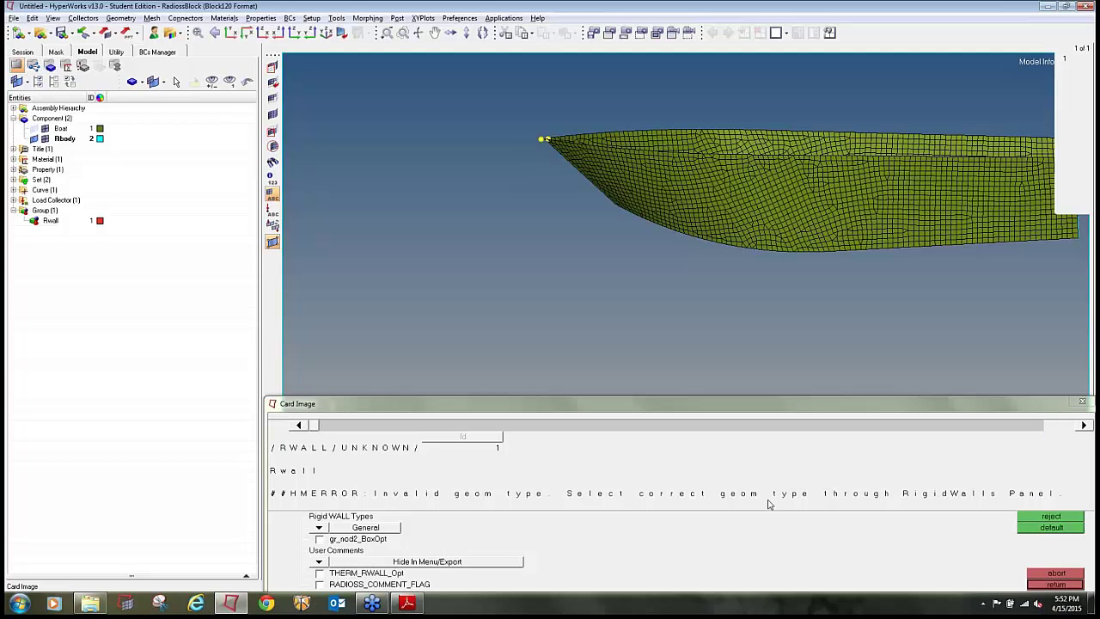
{"action": "left_click", "coordinate": [319, 539]}
{"action": "left_click", "coordinate": [281, 506]}
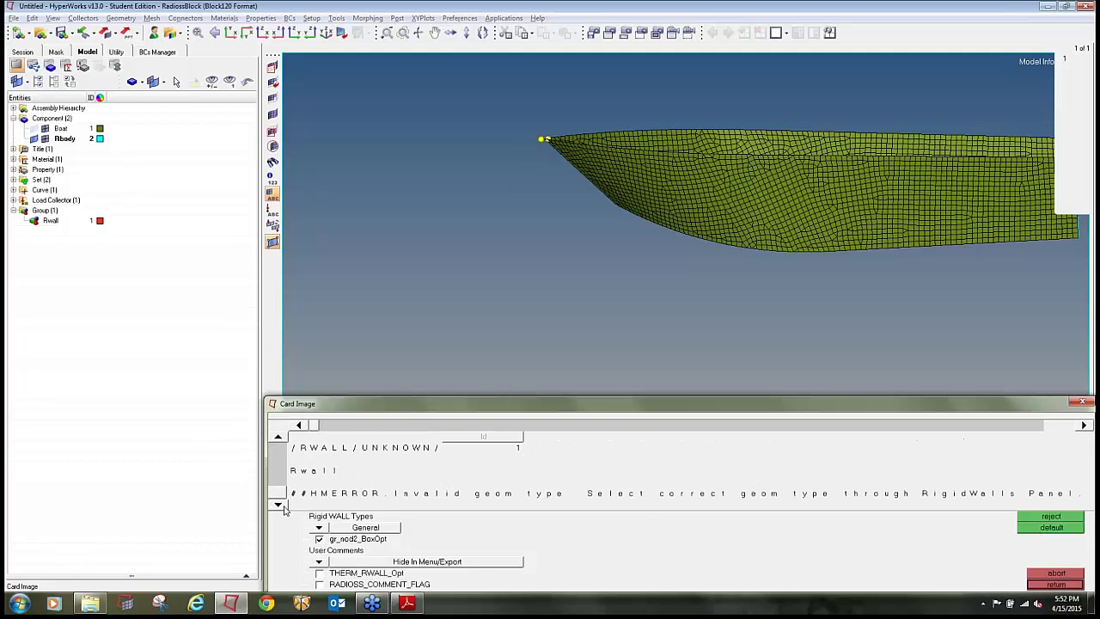
{"action": "left_click", "coordinate": [321, 540]}
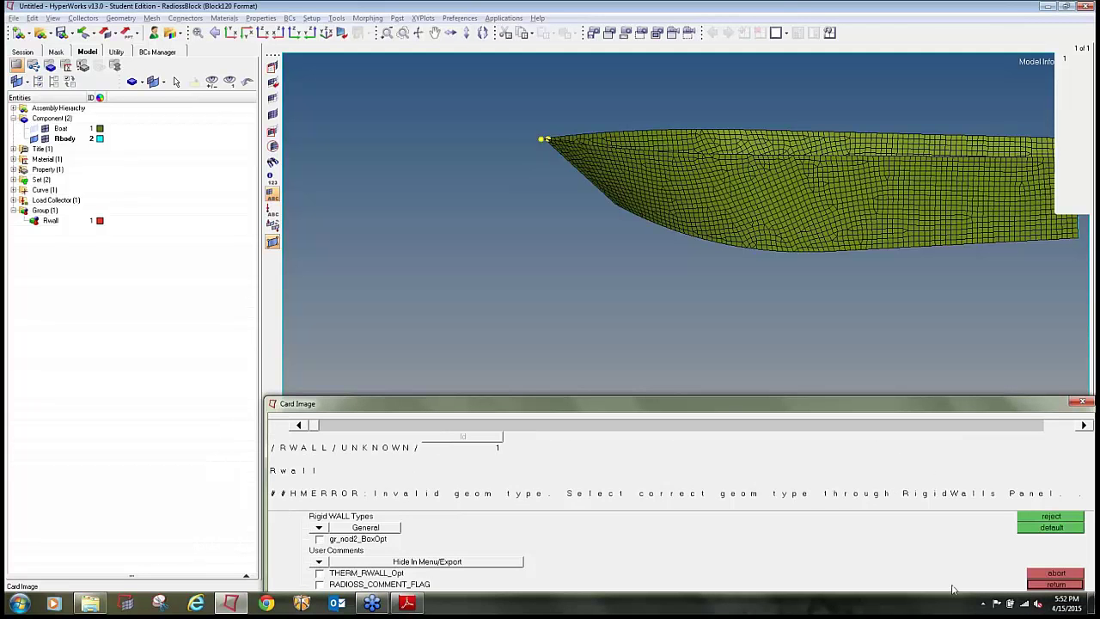
{"action": "left_click", "coordinate": [1042, 584]}
Load the RWALL card image for the Rwall group and open its card for editing.
{"action": "left_click", "coordinate": [550, 535]}
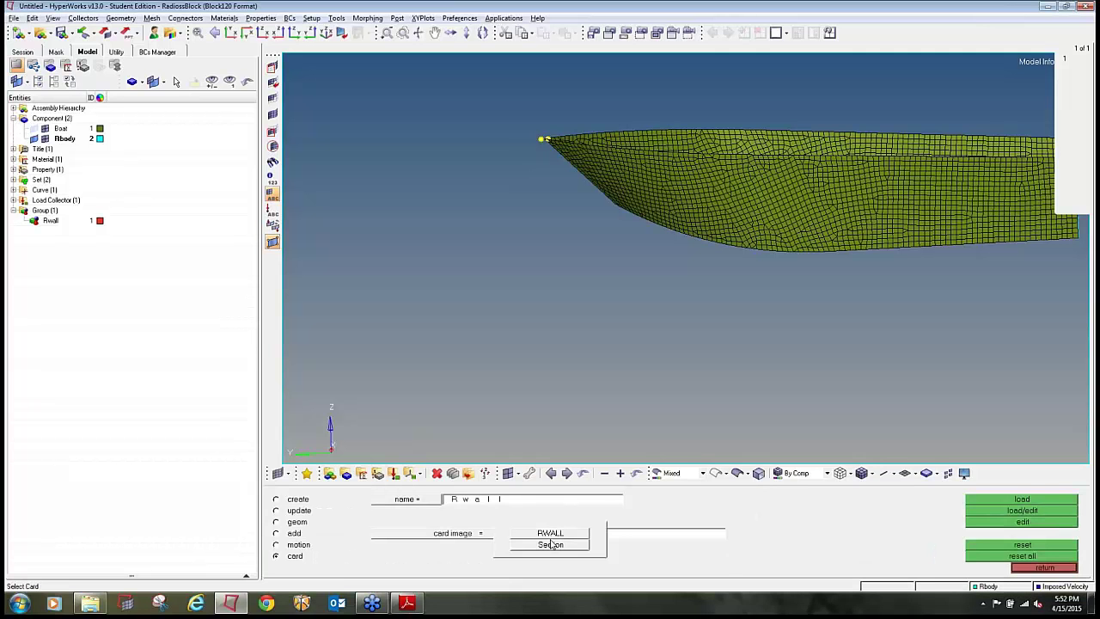
{"action": "left_click", "coordinate": [551, 533]}
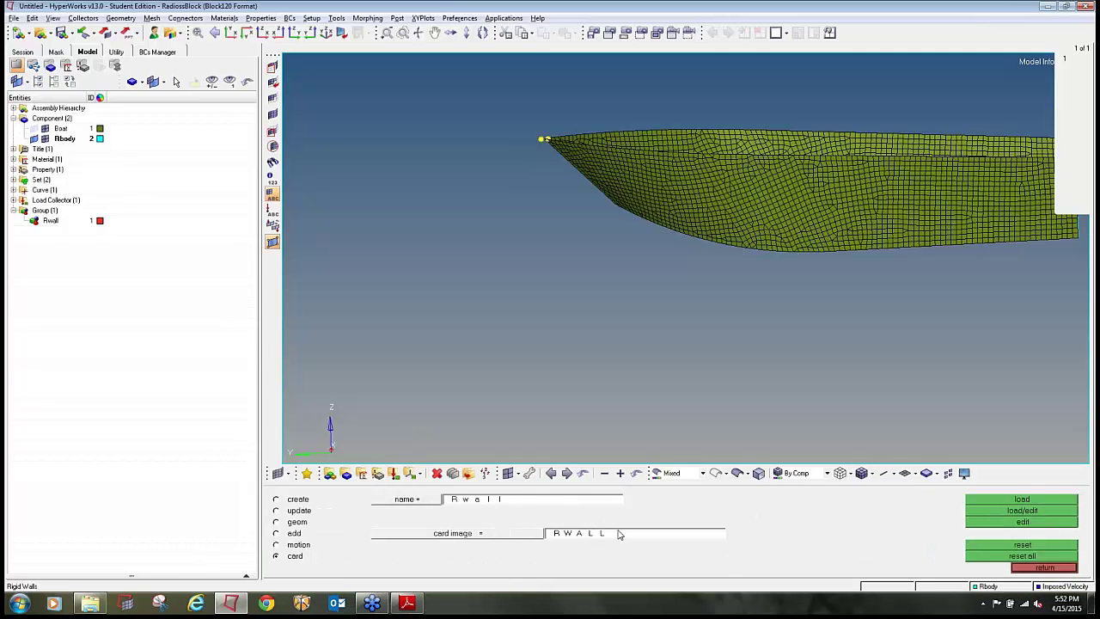
{"action": "left_click", "coordinate": [1054, 513]}
{"action": "left_click", "coordinate": [662, 545]}
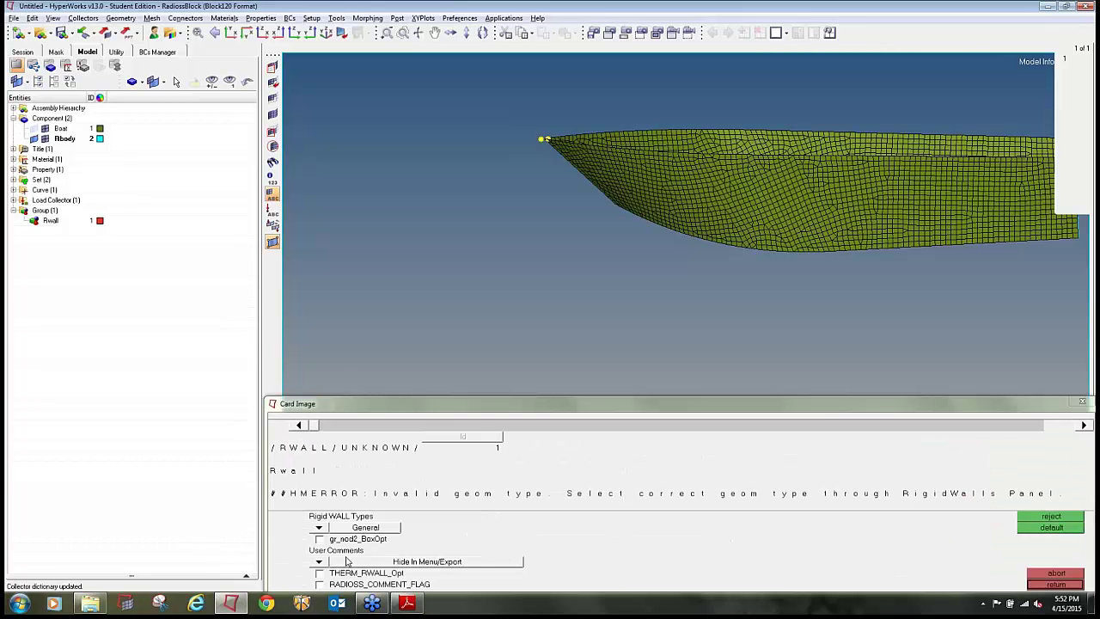
Try the THERM_RWALL_Opt, RADIOSS_COMMENT_FLAG and gr_nod2_BoxOpt options in Rwall's card image.
{"action": "left_click", "coordinate": [319, 573]}
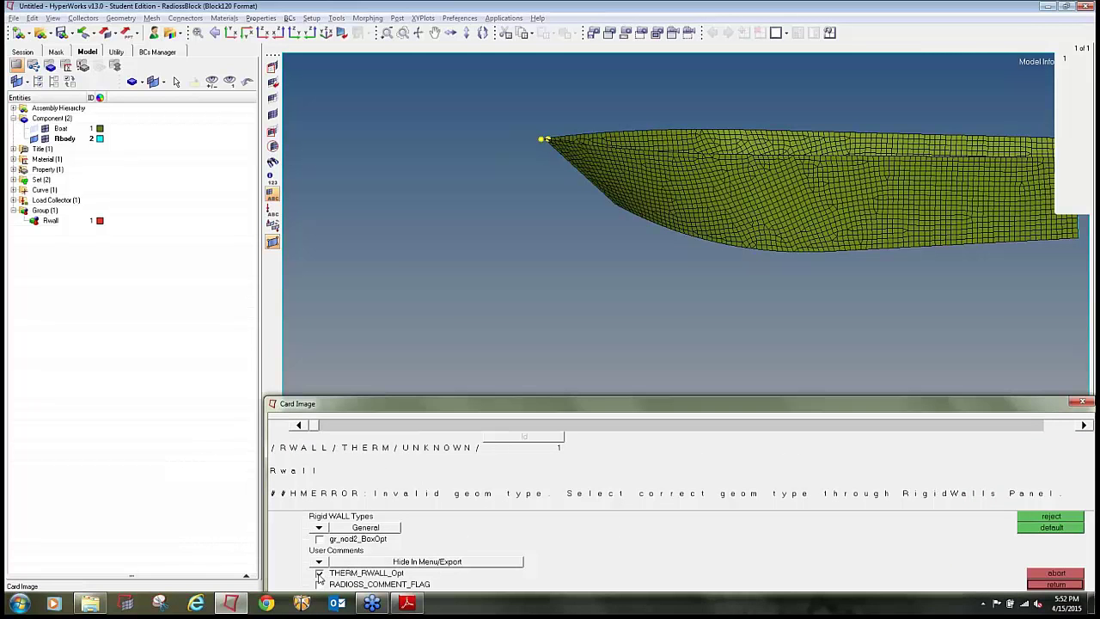
{"action": "left_click", "coordinate": [320, 585]}
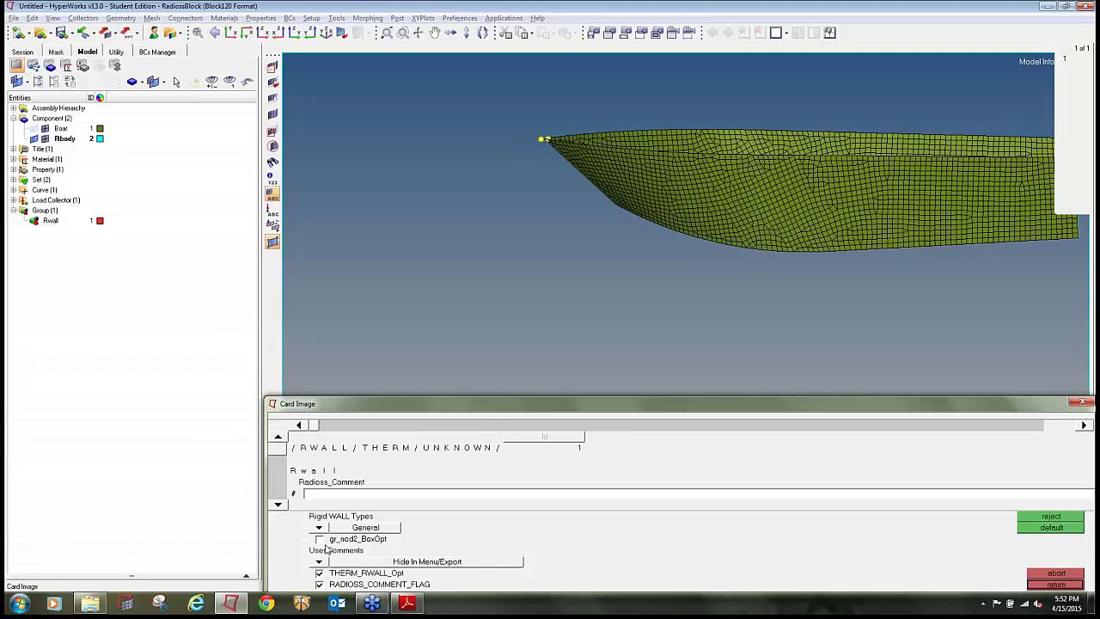
{"action": "left_click", "coordinate": [320, 539]}
{"action": "left_click", "coordinate": [278, 505]}
{"action": "left_click", "coordinate": [277, 505]}
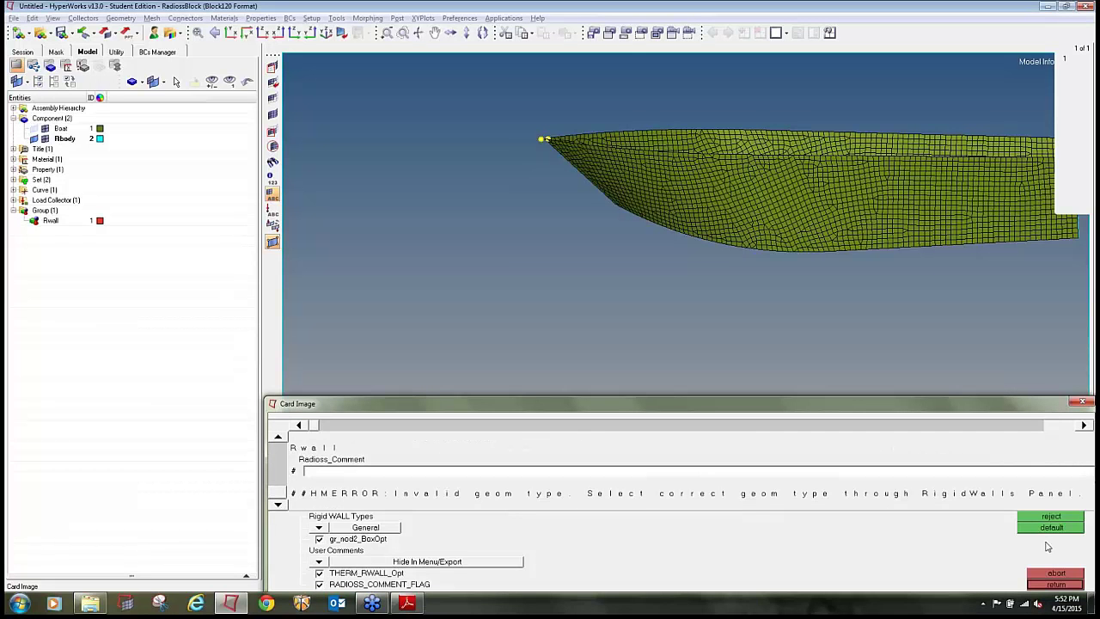
{"action": "left_click", "coordinate": [1056, 582]}
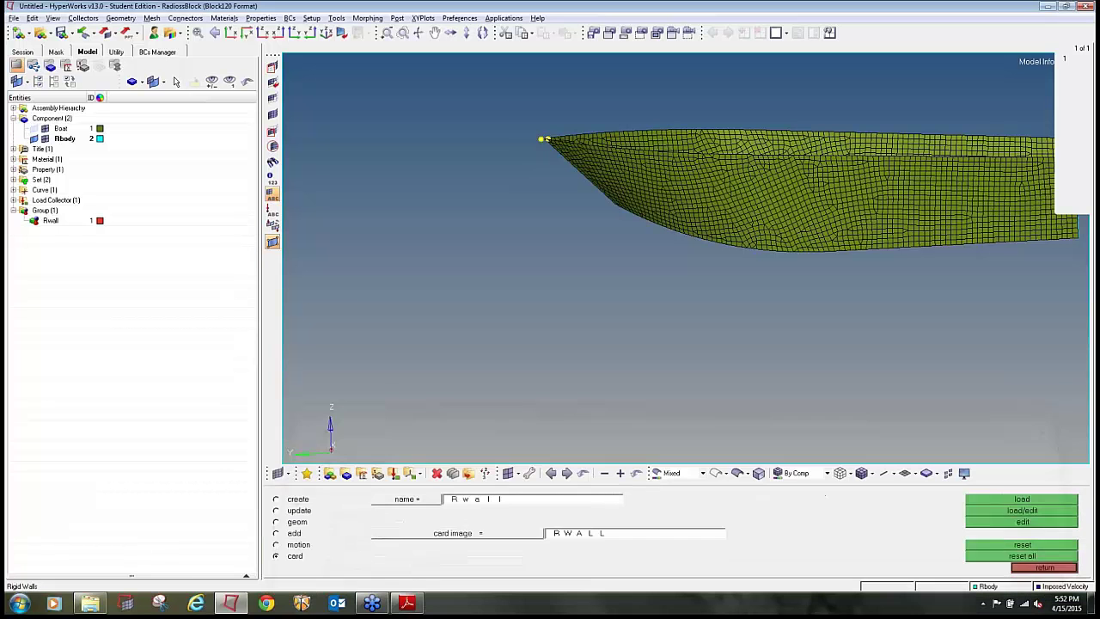
Pick the node just ahead of the boat's bow as Rwall's base node and update the wall's infinite plane geometry.
{"action": "left_click", "coordinate": [296, 521]}
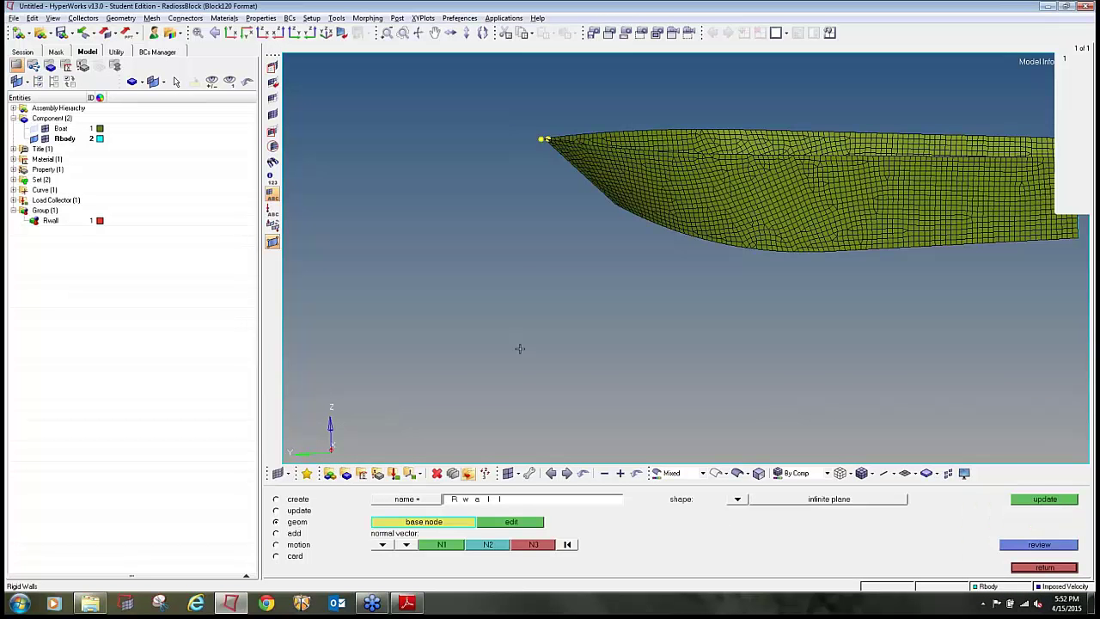
{"action": "scroll", "coordinate": [520, 349], "scroll_direction": "down", "scroll_amount": 2}
{"action": "scroll", "coordinate": [522, 343], "scroll_direction": "up", "scroll_amount": 3}
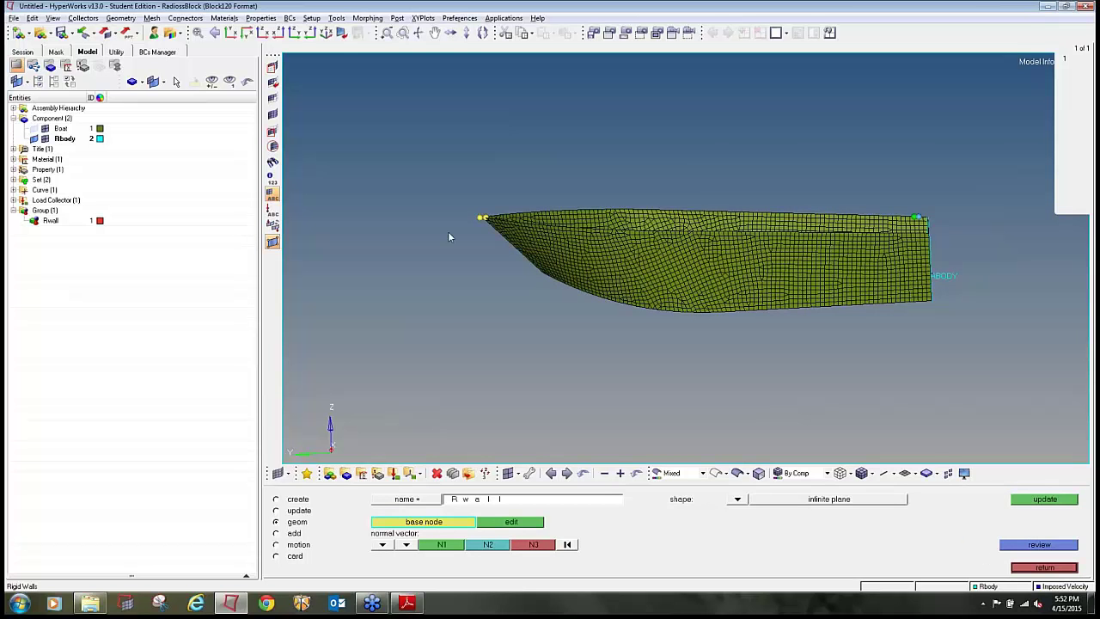
{"action": "scroll", "coordinate": [481, 219], "scroll_direction": "up", "scroll_amount": 3}
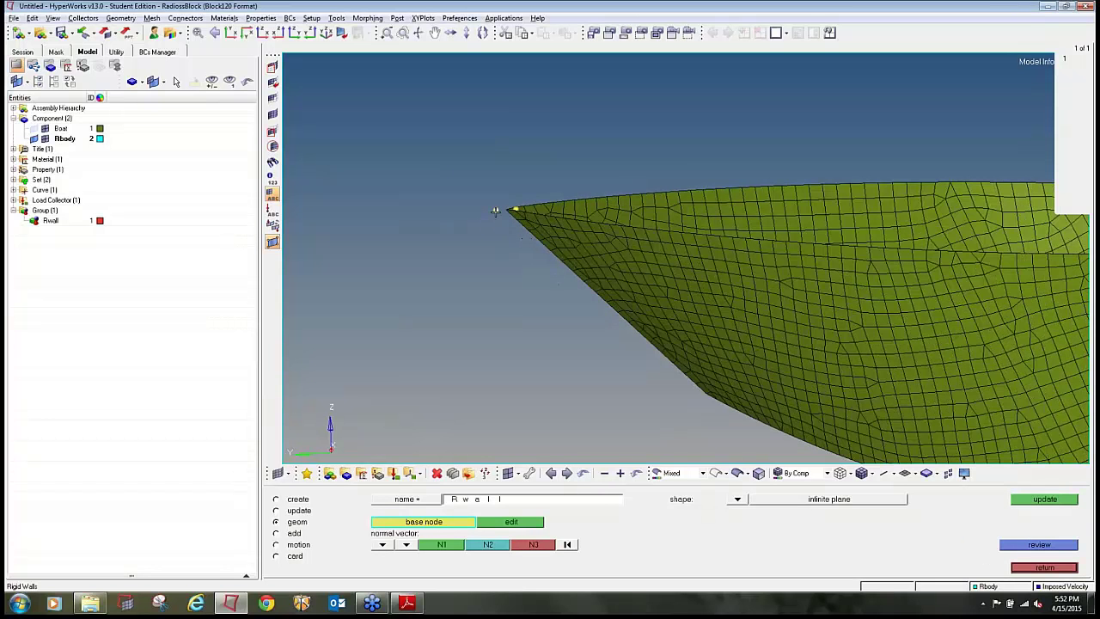
{"action": "scroll", "coordinate": [543, 312], "scroll_direction": "down", "scroll_amount": 1}
{"action": "scroll", "coordinate": [579, 369], "scroll_direction": "down", "scroll_amount": 1}
{"action": "scroll", "coordinate": [646, 425], "scroll_direction": "down", "scroll_amount": 1}
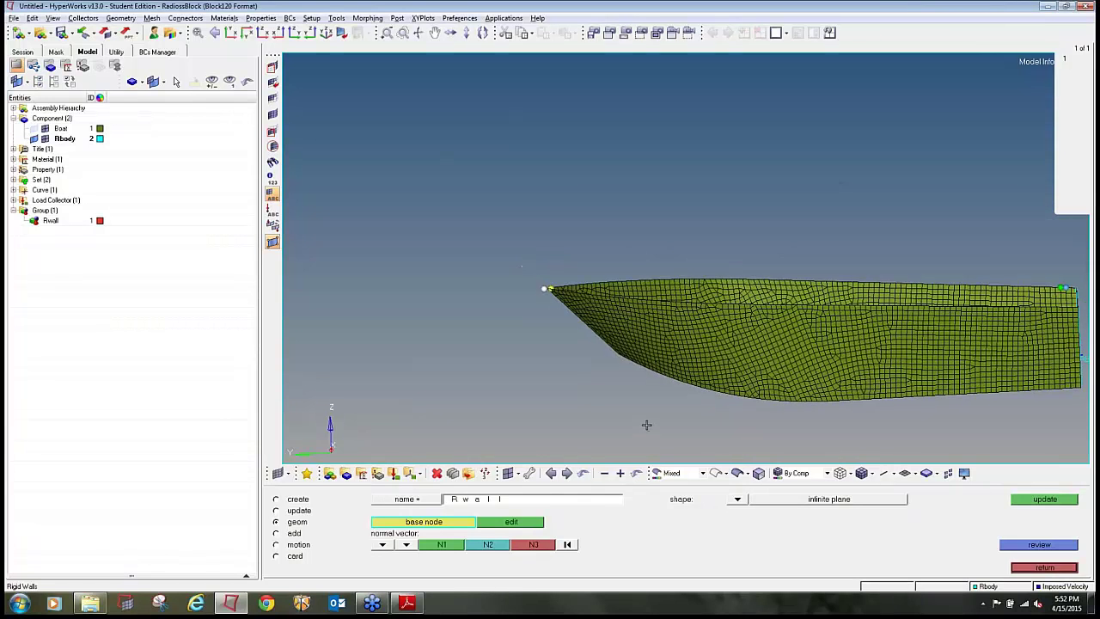
{"action": "left_click", "coordinate": [1045, 499]}
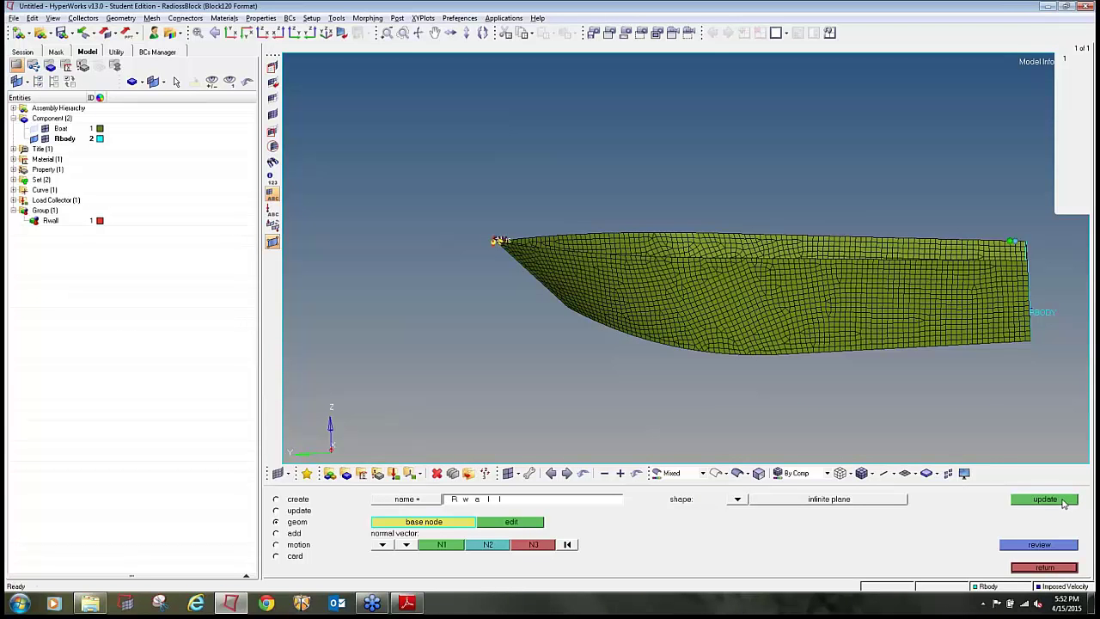
{"action": "scroll", "coordinate": [520, 288], "scroll_direction": "up", "scroll_amount": 2}
{"action": "scroll", "coordinate": [469, 256], "scroll_direction": "up", "scroll_amount": 1}
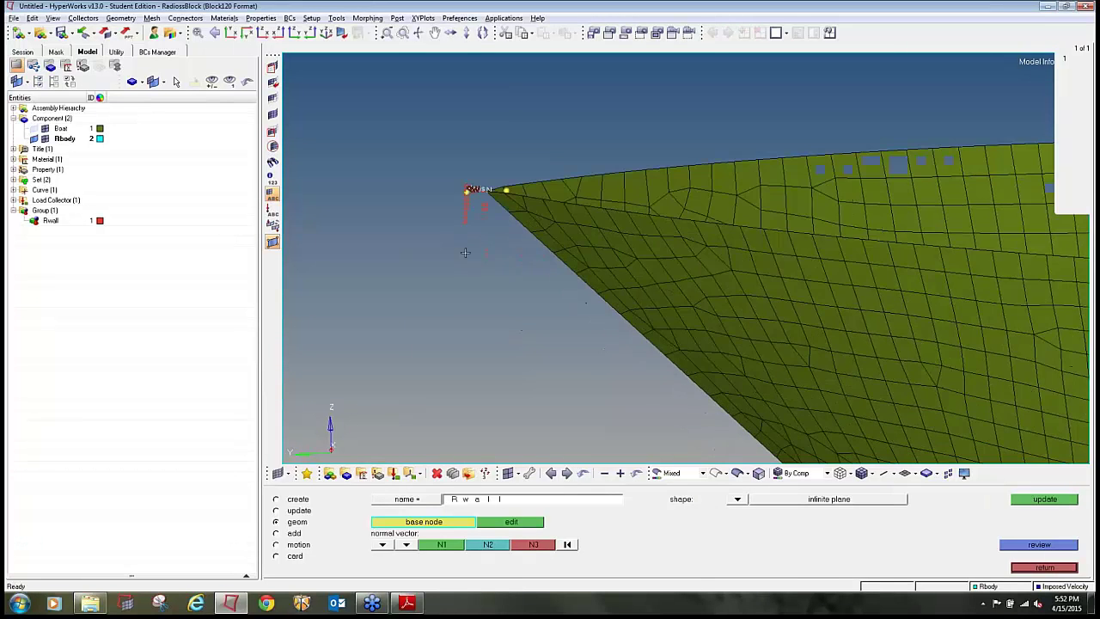
{"action": "scroll", "coordinate": [465, 251], "scroll_direction": "down", "scroll_amount": 1}
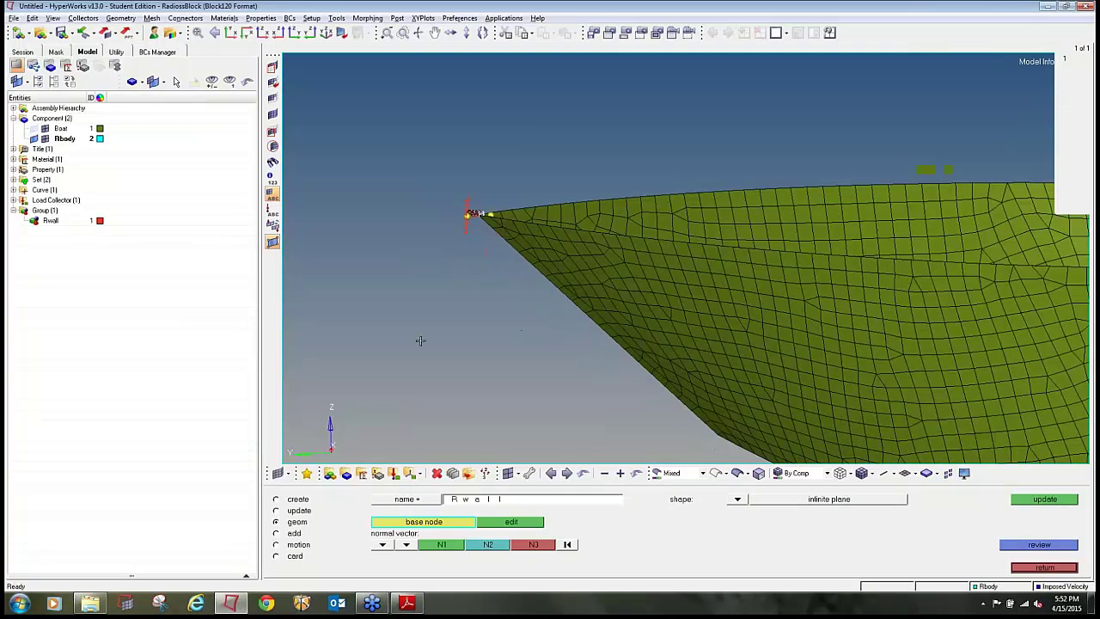
Set the distance for Rwall's slave nodes to 100 and update the wall.
{"action": "left_click", "coordinate": [297, 534]}
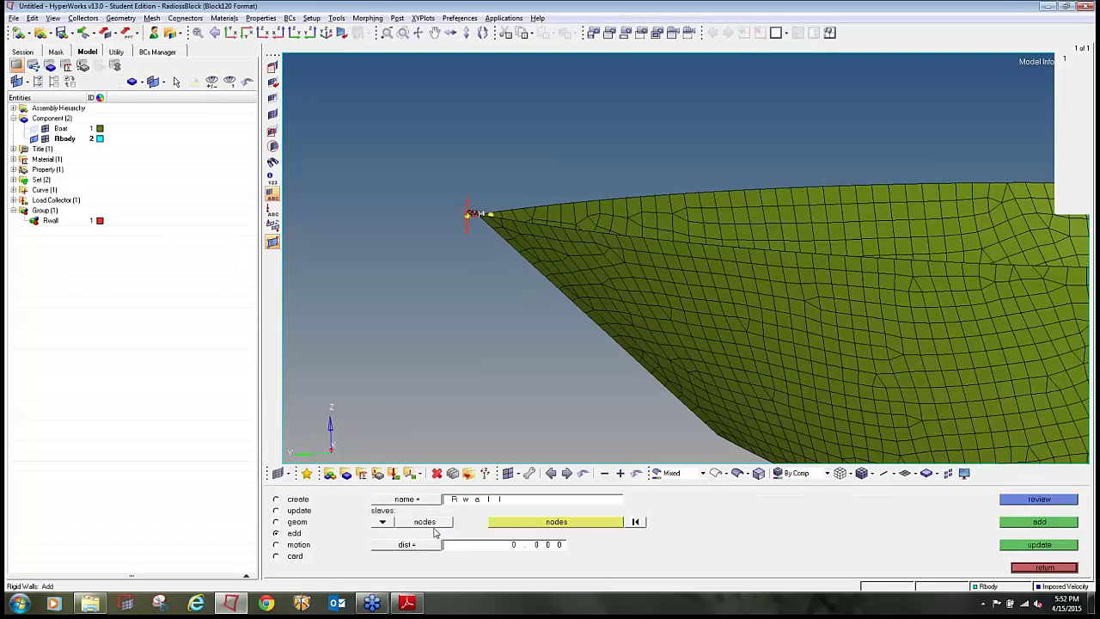
{"action": "left_click", "coordinate": [522, 545]}
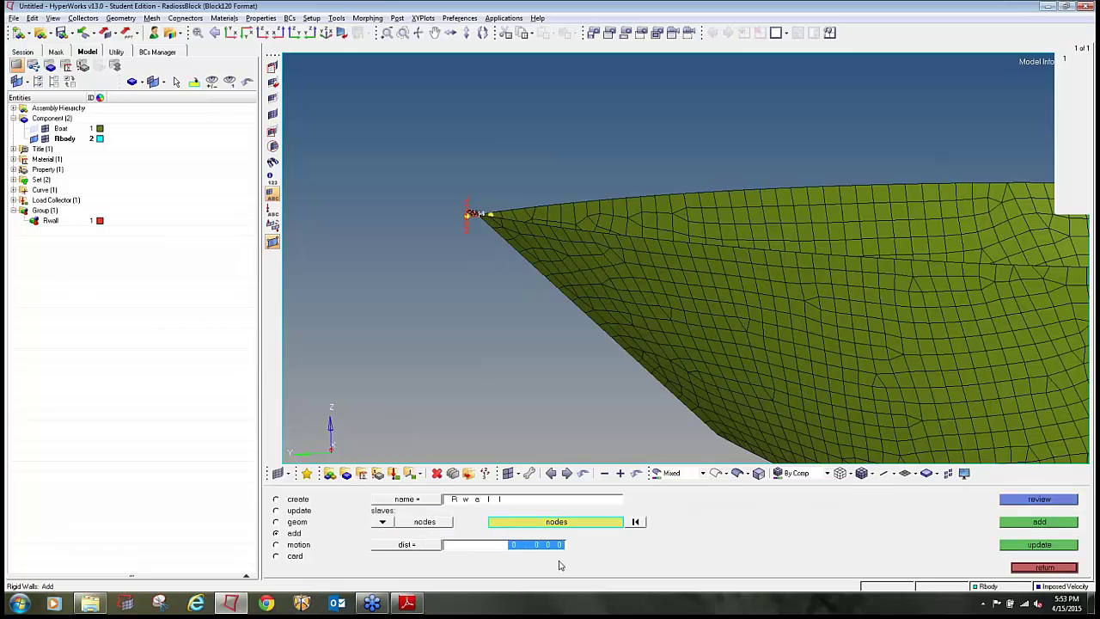
{"action": "type", "text": "10"}
{"action": "left_click", "coordinate": [1015, 526]}
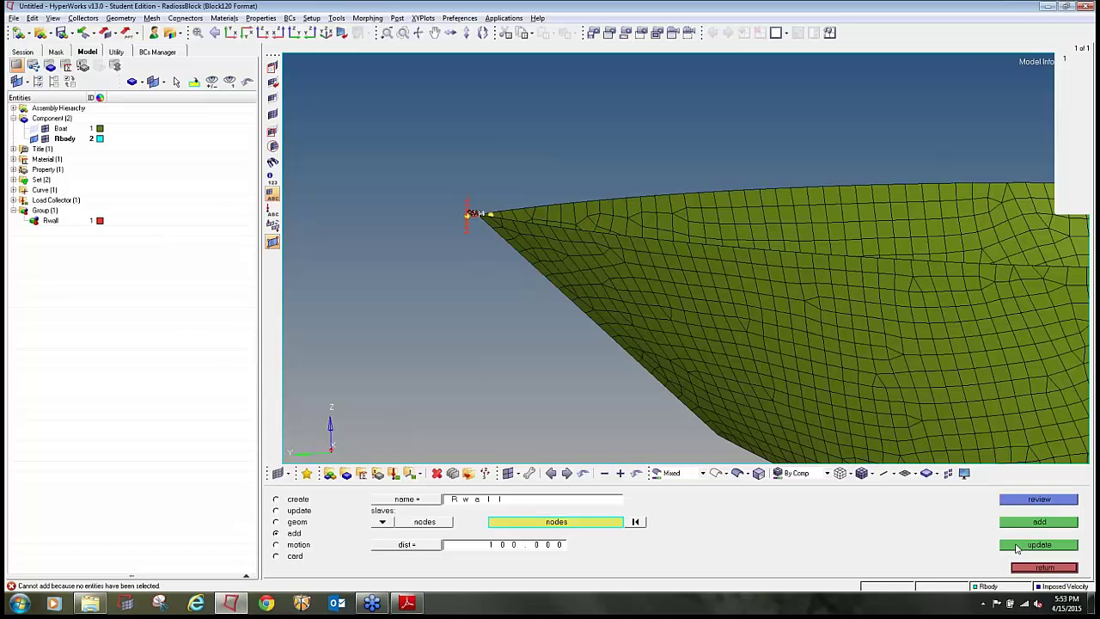
{"action": "left_click", "coordinate": [1017, 545]}
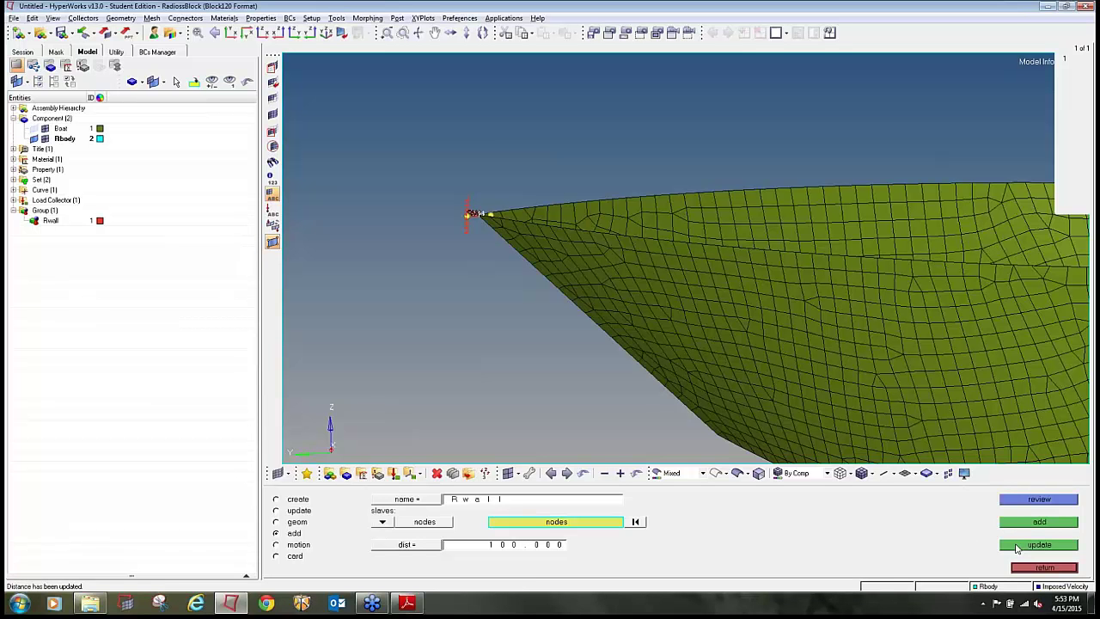
Review Rwall's slave nodes, its plane ahead of the bow, the normal vector's direction and the motion settings.
{"action": "left_click", "coordinate": [1027, 501]}
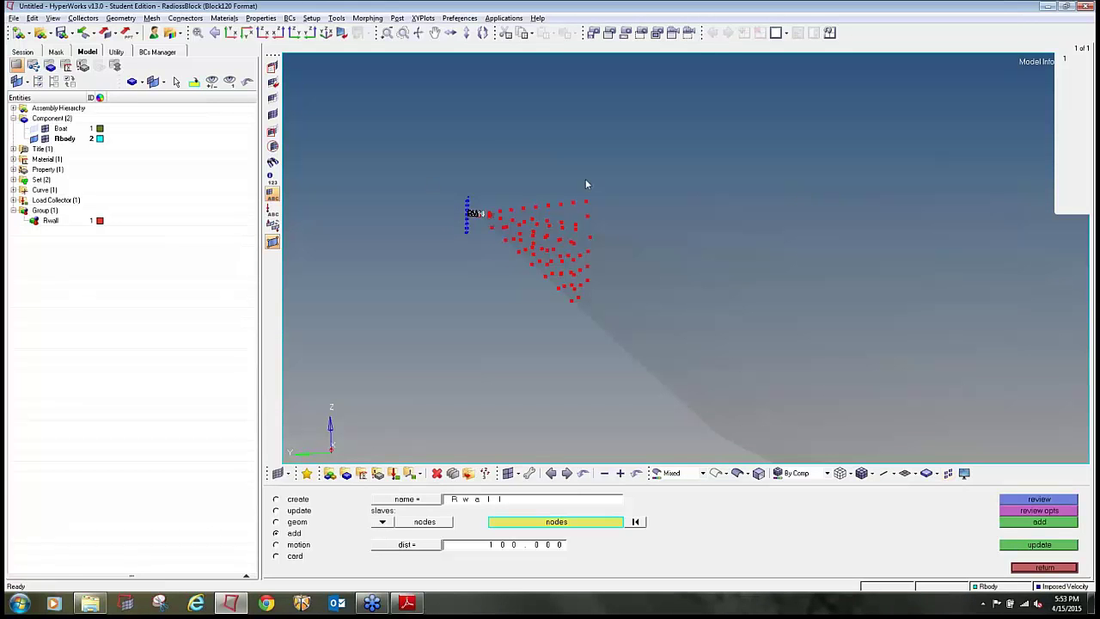
{"action": "left_click", "coordinate": [300, 544]}
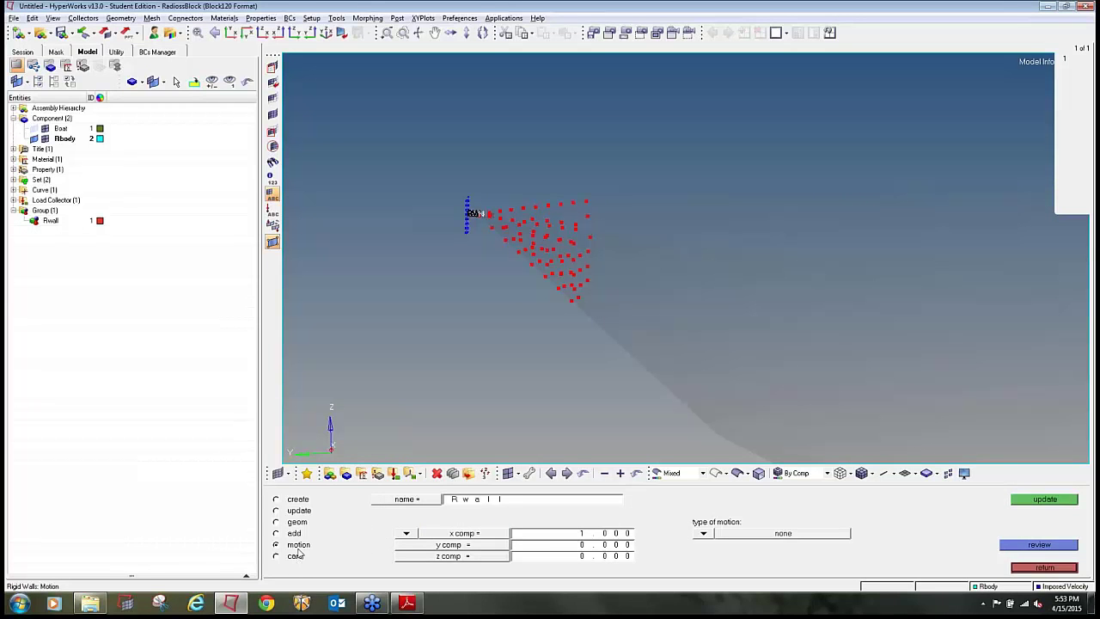
{"action": "scroll", "coordinate": [485, 195], "scroll_direction": "up", "scroll_amount": 5}
{"action": "scroll", "coordinate": [484, 194], "scroll_direction": "up", "scroll_amount": 3}
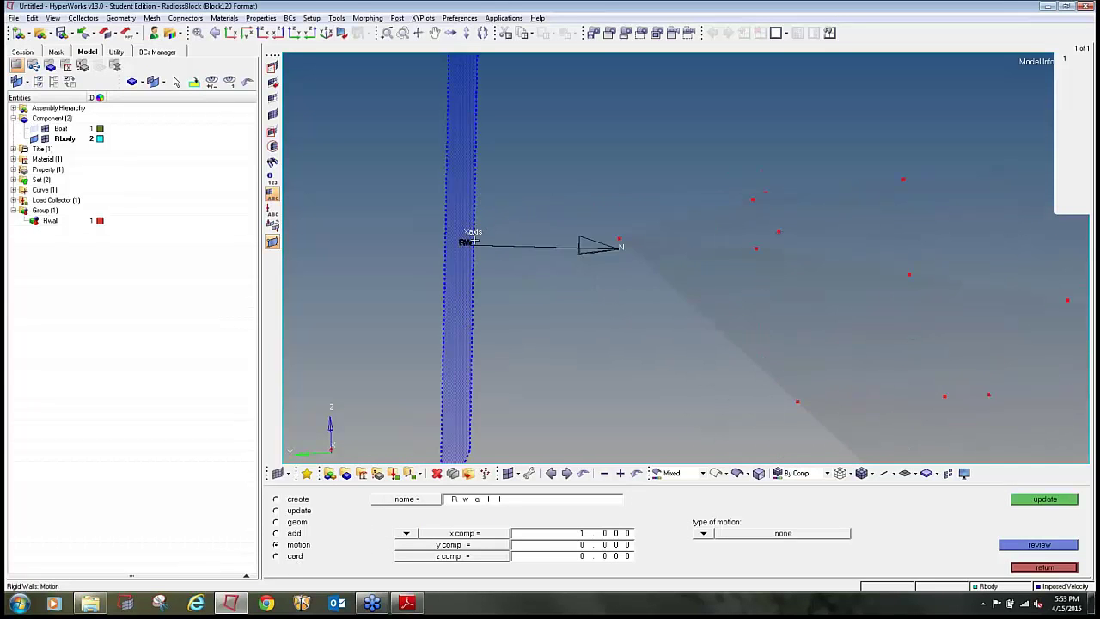
{"action": "scroll", "coordinate": [477, 233], "scroll_direction": "up", "scroll_amount": 4}
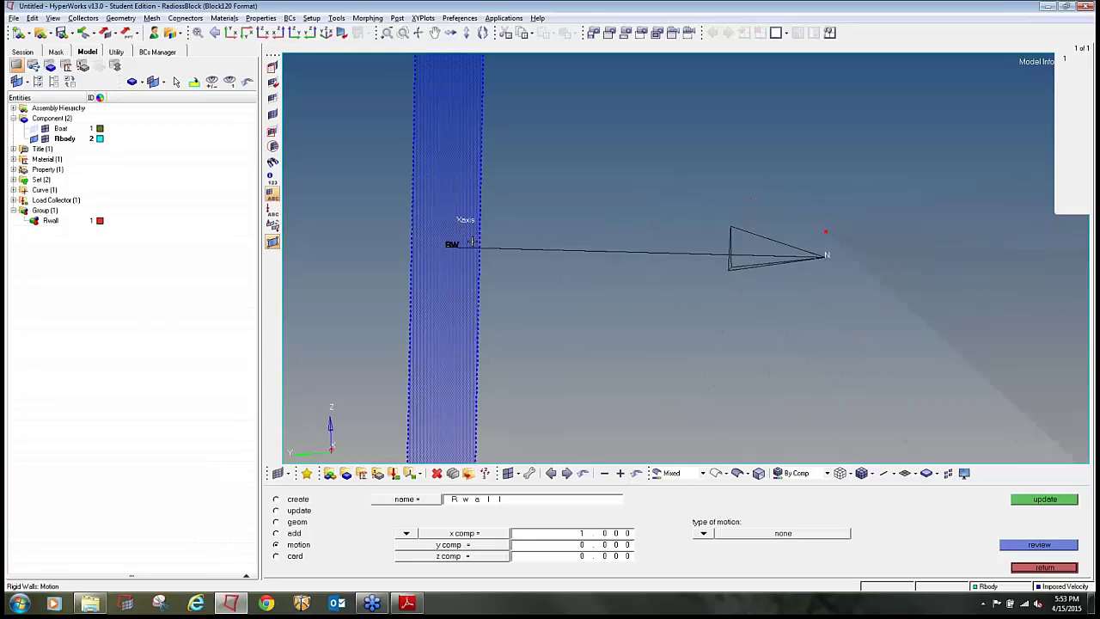
{"action": "scroll", "coordinate": [504, 245], "scroll_direction": "down", "scroll_amount": 3}
{"action": "scroll", "coordinate": [672, 270], "scroll_direction": "down", "scroll_amount": 5}
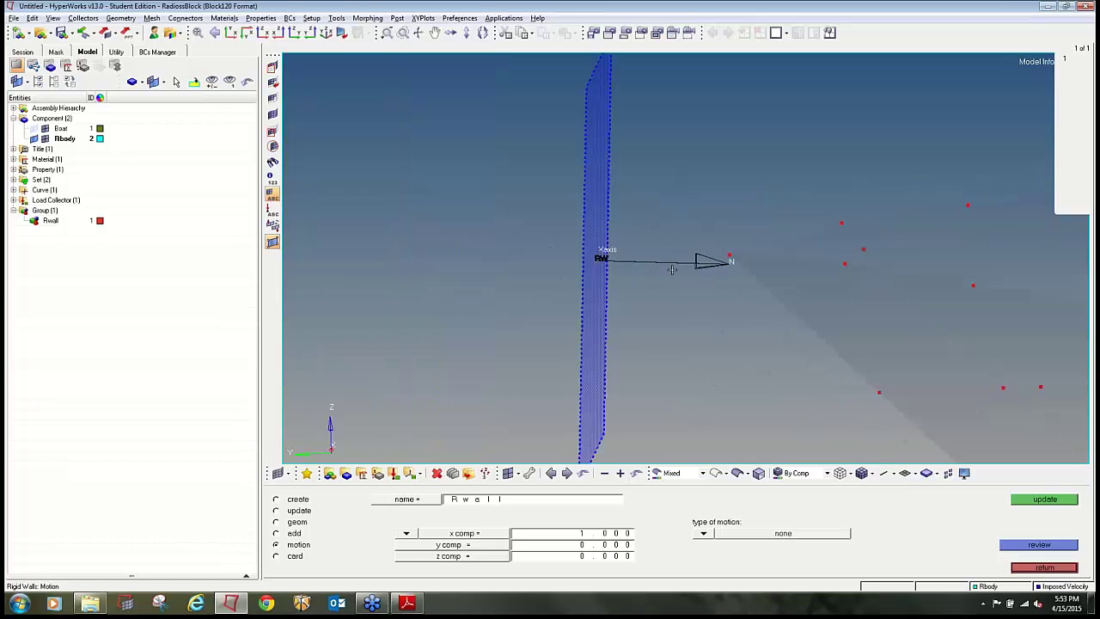
Set the friction value fric in Rwall's card image to 0 and finish the rigid wall definition.
{"action": "left_click", "coordinate": [295, 556]}
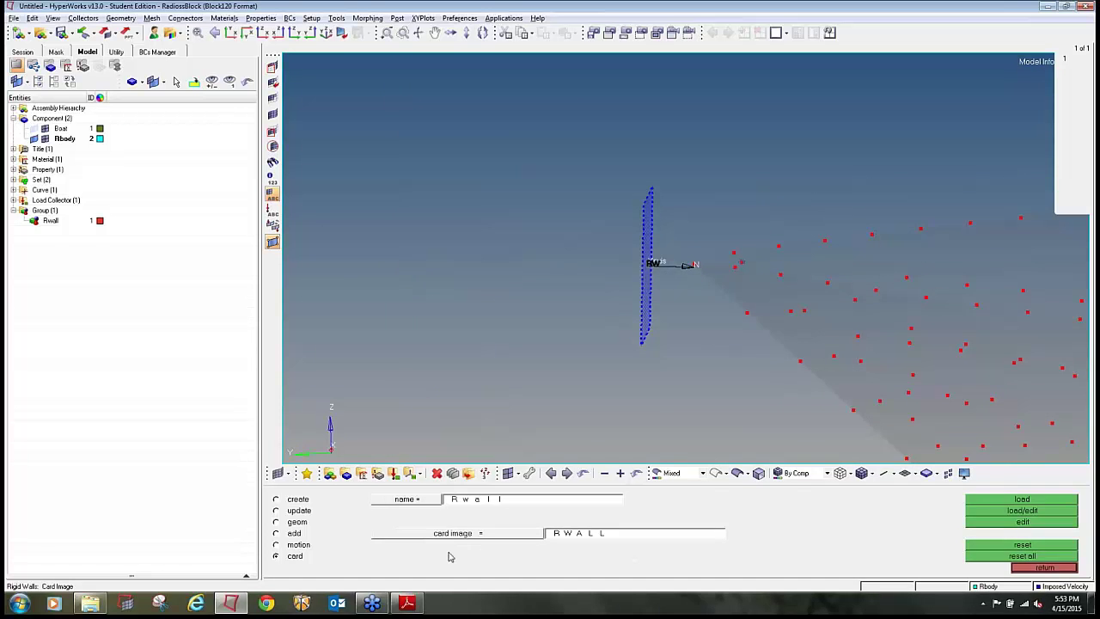
{"action": "left_click", "coordinate": [1014, 521]}
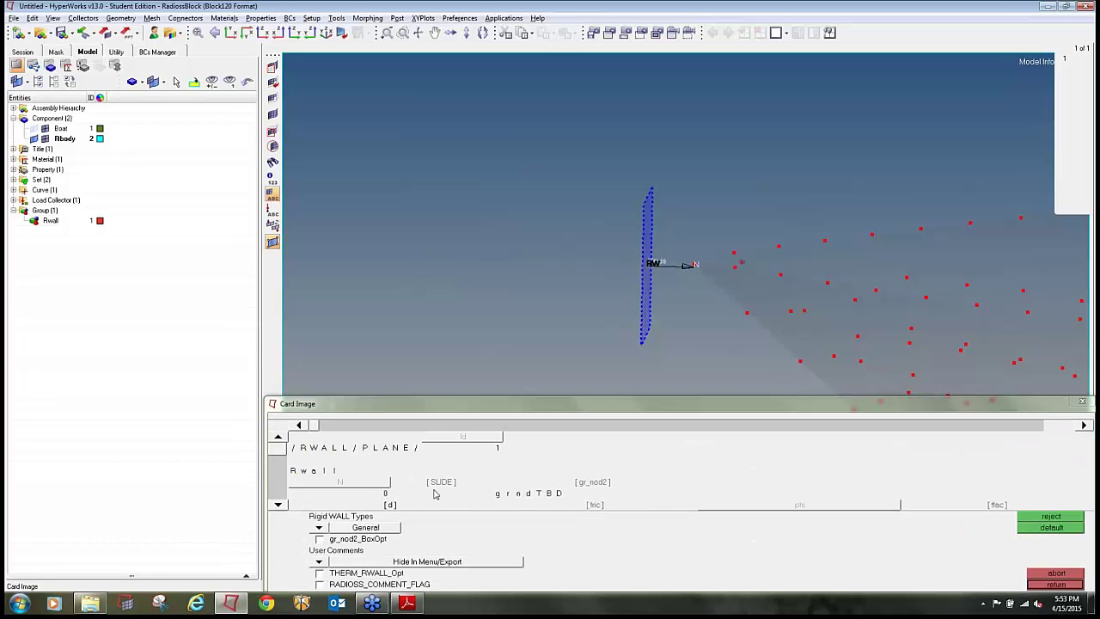
{"action": "left_click", "coordinate": [277, 506]}
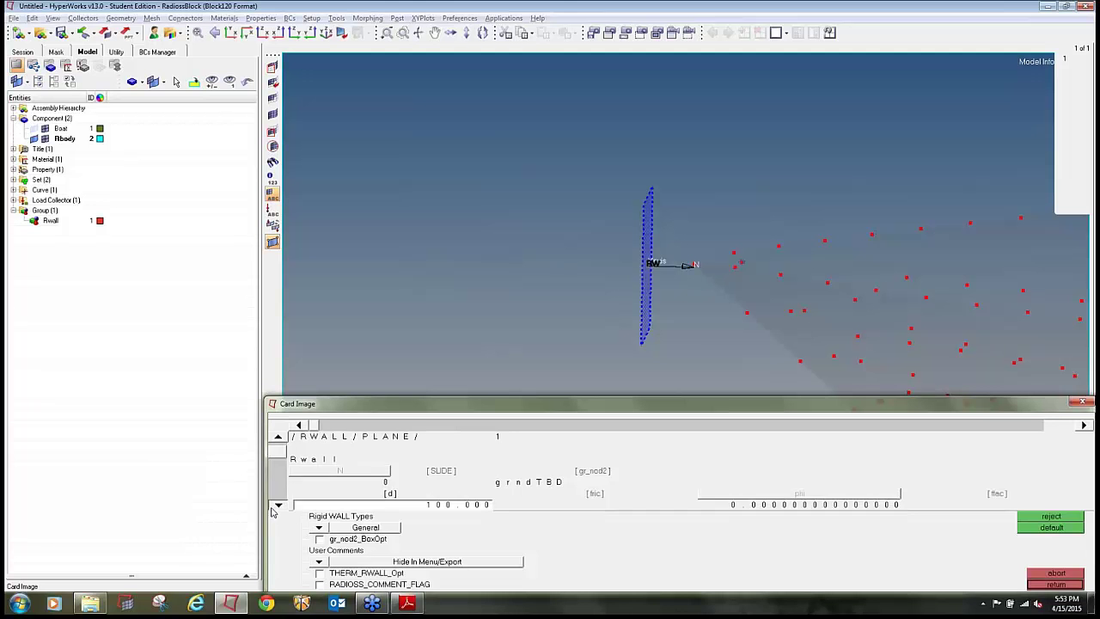
{"action": "left_click", "coordinate": [603, 487]}
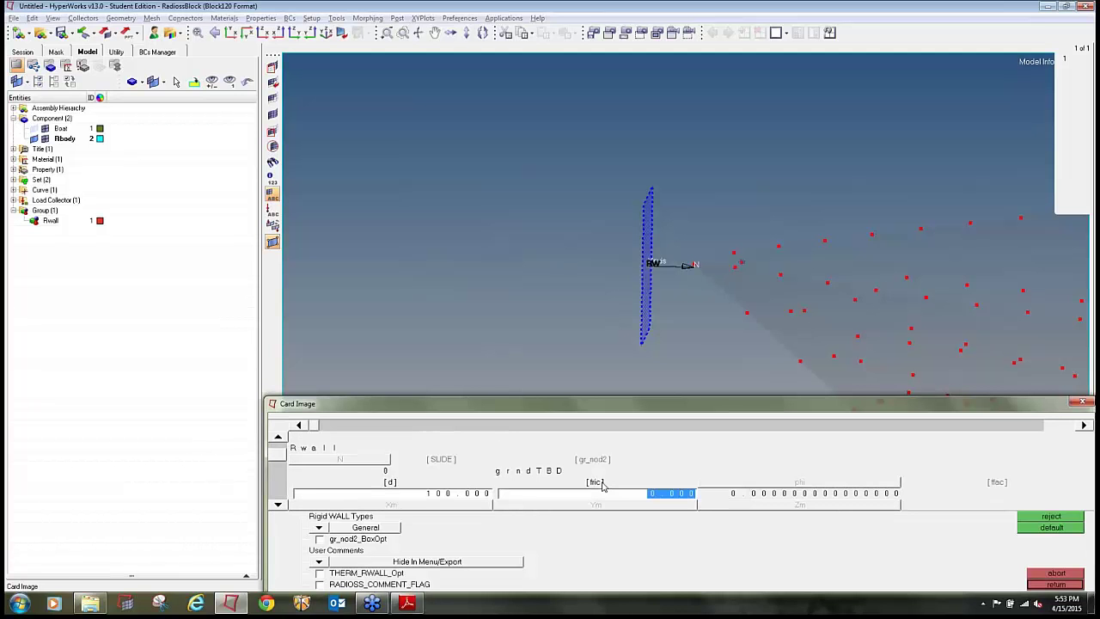
{"action": "type", "text": "0"}
{"action": "left_click", "coordinate": [1035, 586]}
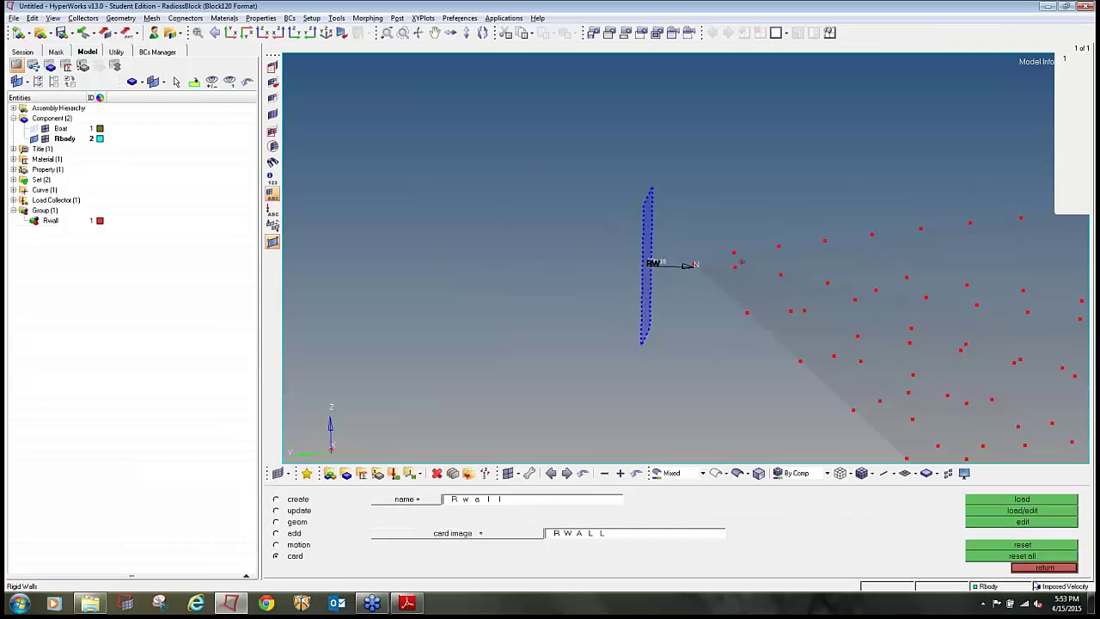
{"action": "left_click", "coordinate": [1044, 567]}
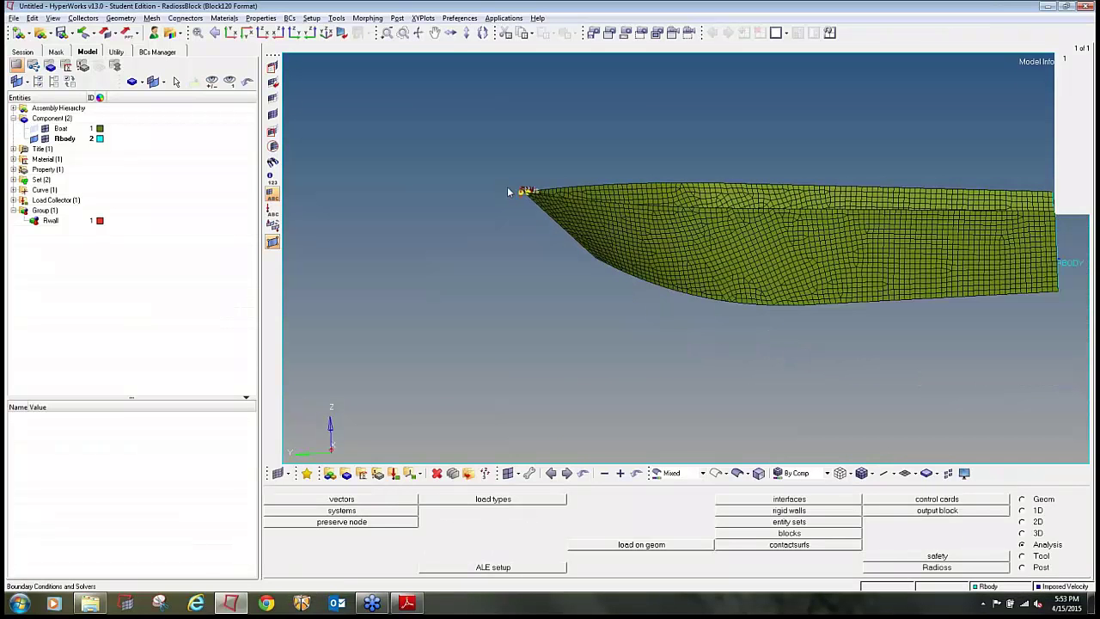
Create a contact interface named self_interface with type and card image TYPE7.
{"action": "scroll", "coordinate": [507, 191], "scroll_direction": "down", "scroll_amount": 1}
{"action": "right_click_drag", "start_coordinate": [507, 191], "coordinate": [509, 226], "text": "ctrl"}
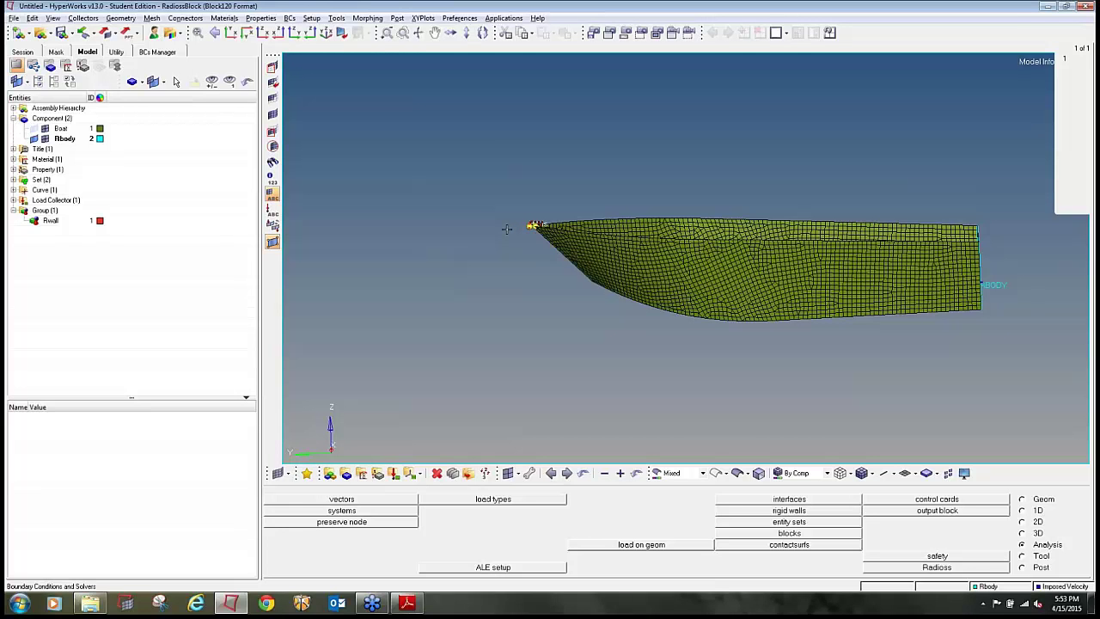
{"action": "left_click", "coordinate": [784, 501]}
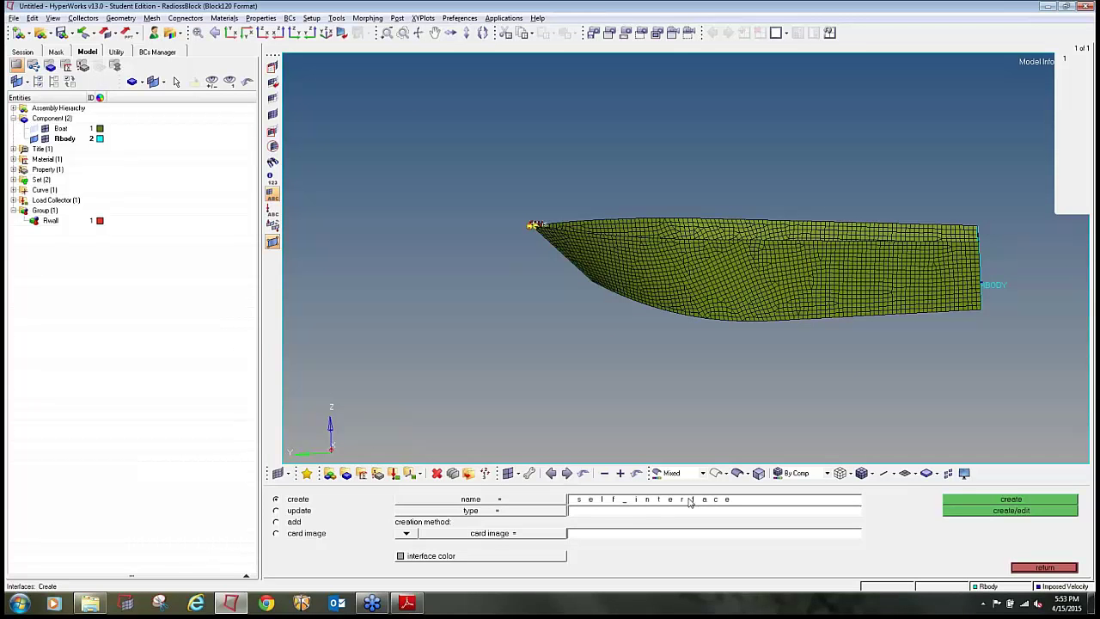
{"action": "left_click", "coordinate": [507, 513]}
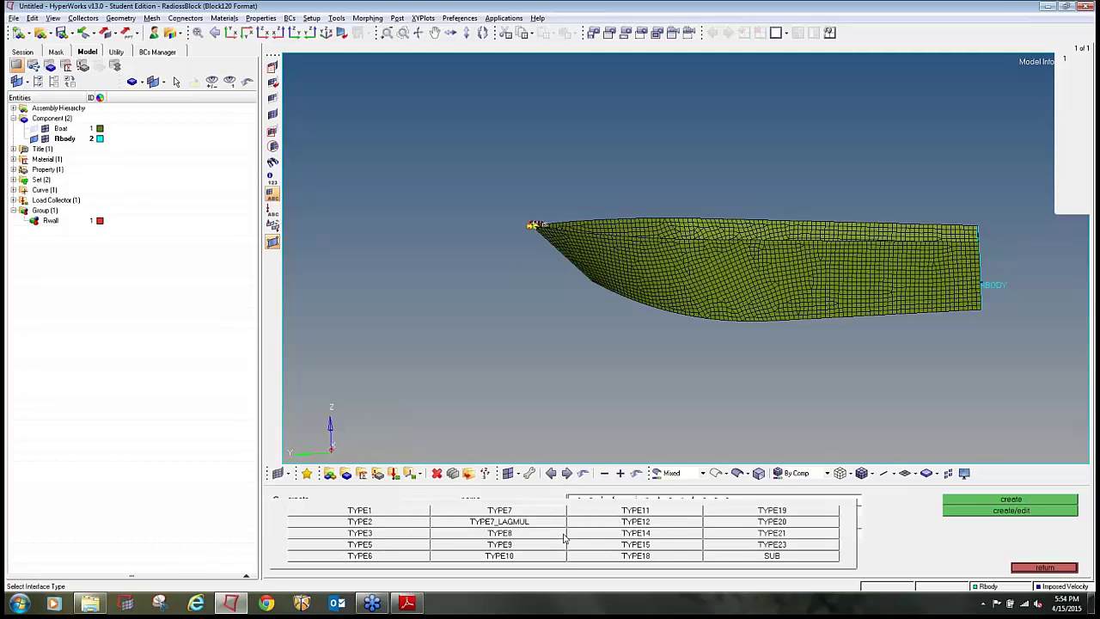
{"action": "left_click", "coordinate": [533, 511]}
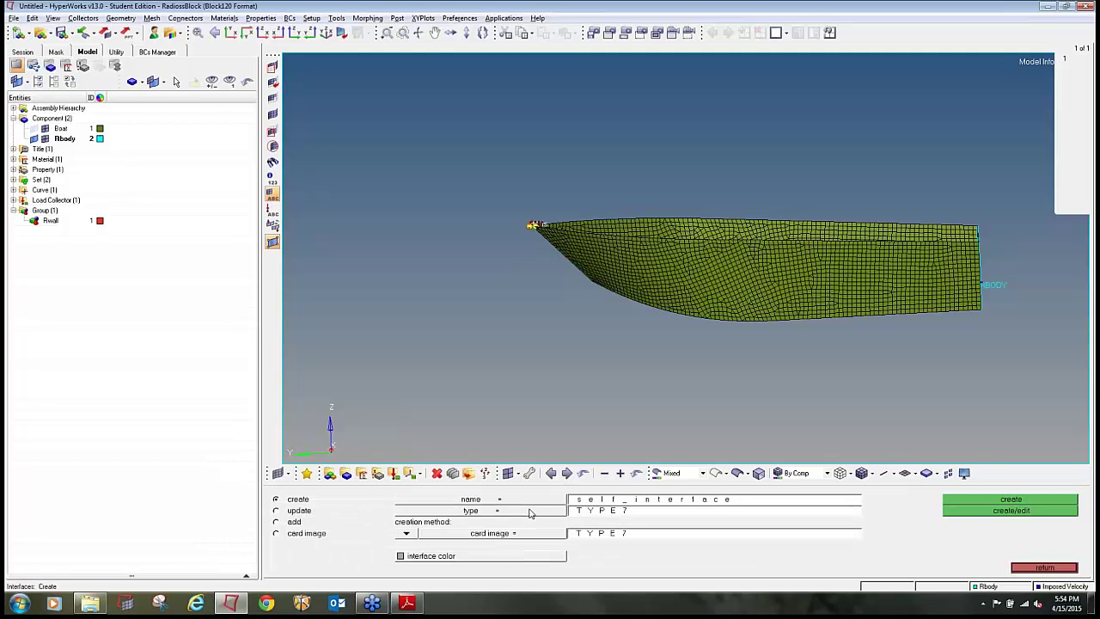
{"action": "left_click", "coordinate": [988, 501]}
Define the Boat component as the master of self_interface, selecting by components.
{"action": "left_click", "coordinate": [296, 522]}
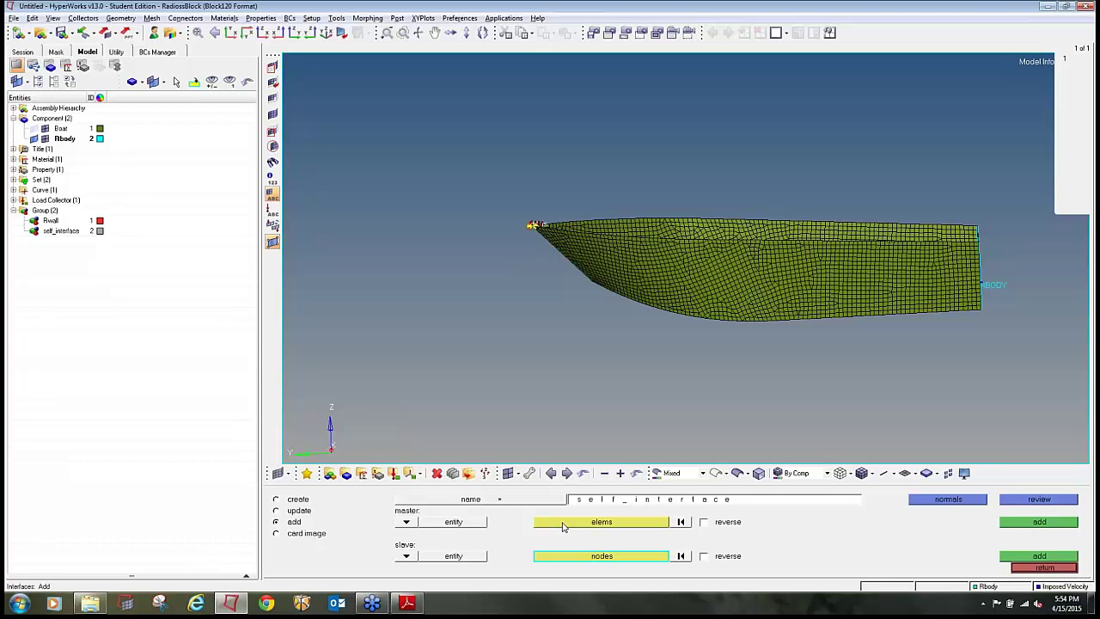
{"action": "left_click", "coordinate": [404, 524]}
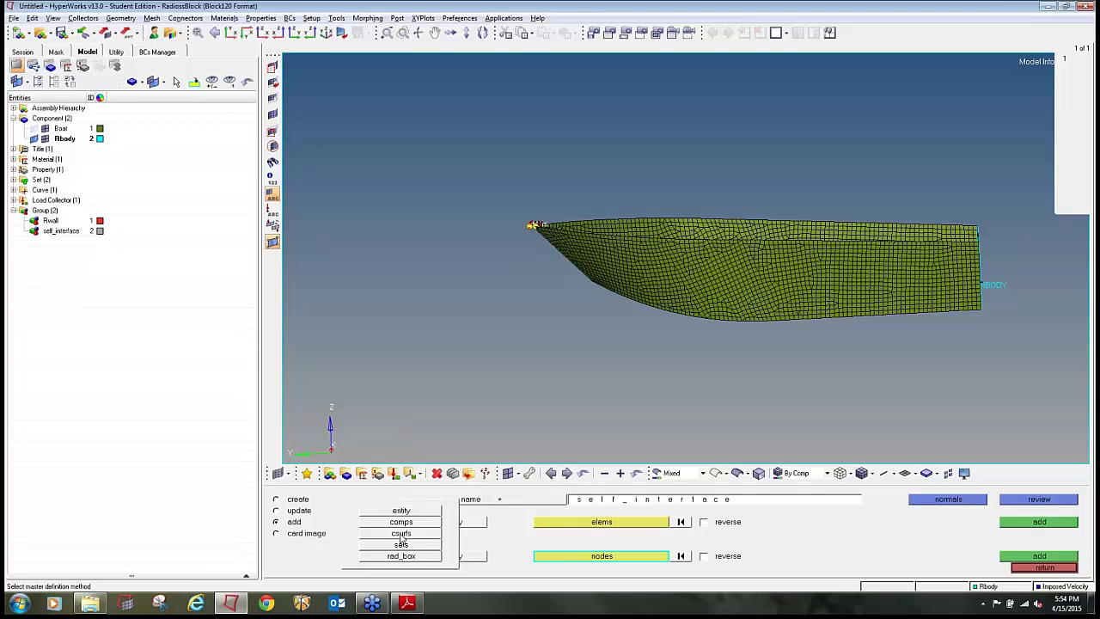
{"action": "left_click", "coordinate": [402, 522]}
{"action": "left_click", "coordinate": [542, 526]}
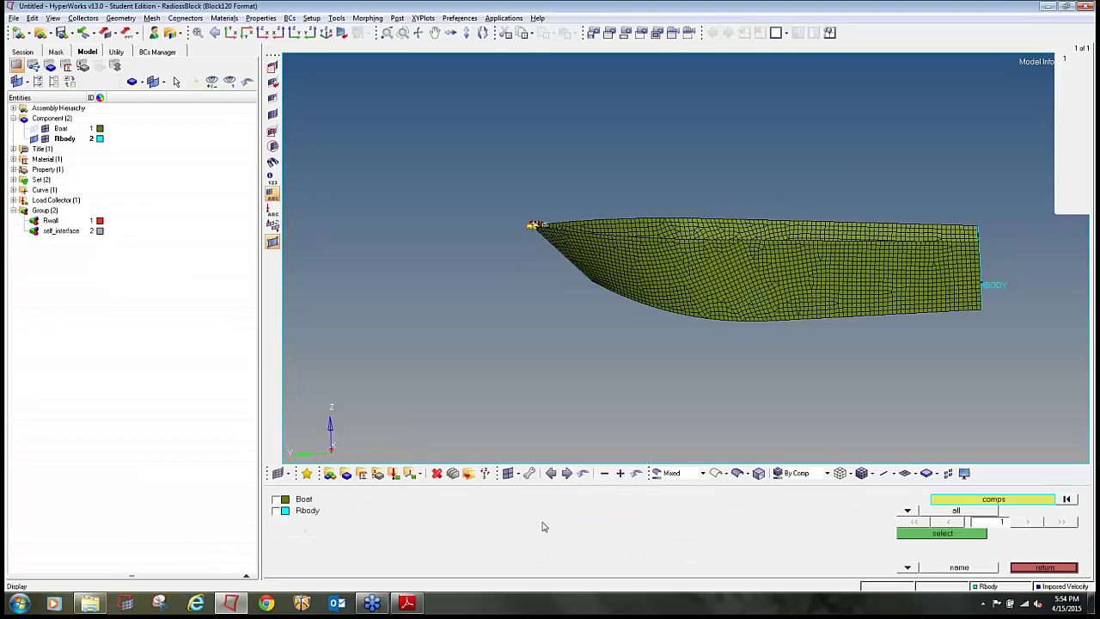
{"action": "left_click", "coordinate": [276, 500]}
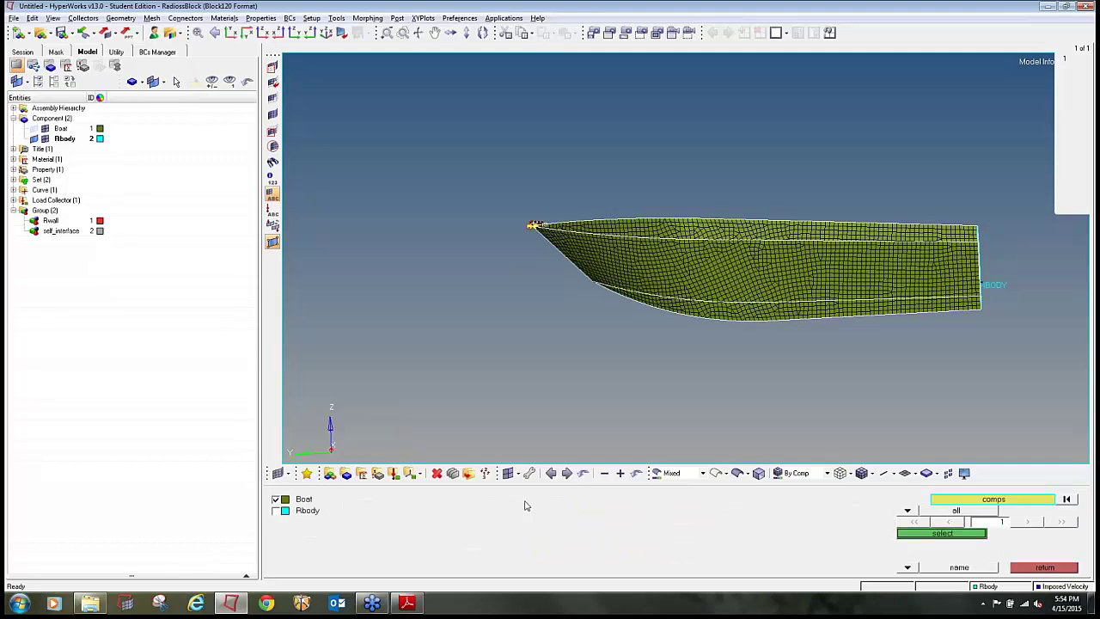
{"action": "left_click", "coordinate": [945, 533]}
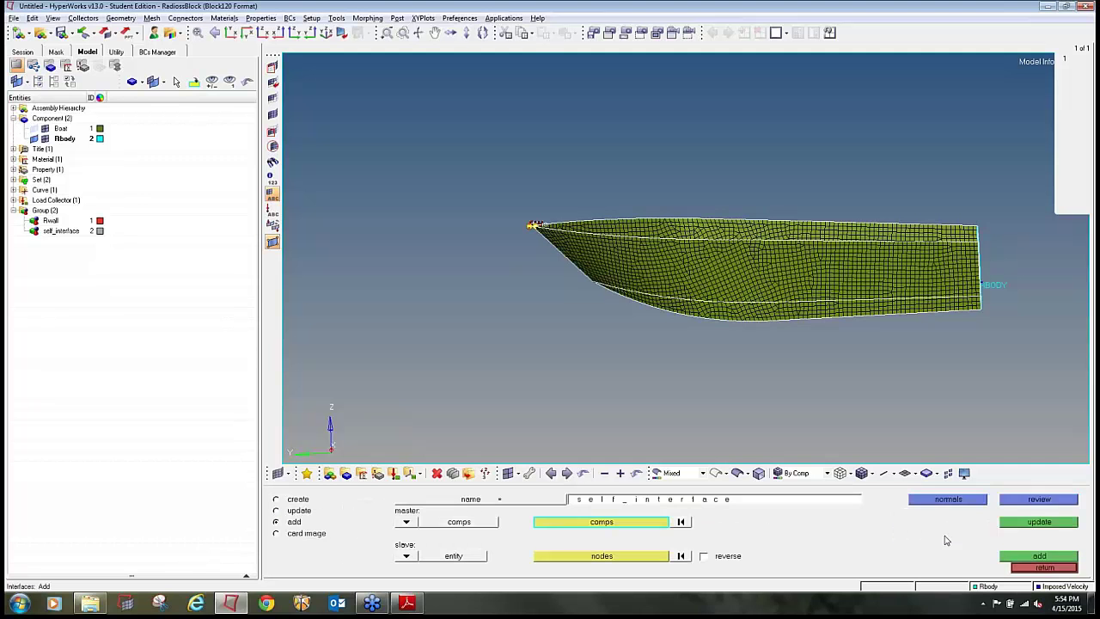
{"action": "left_click", "coordinate": [1028, 525]}
Define the Boat component as the slave of self_interface as well, and review the contact's master and slave selections.
{"action": "left_click", "coordinate": [405, 558]}
{"action": "left_click", "coordinate": [403, 527]}
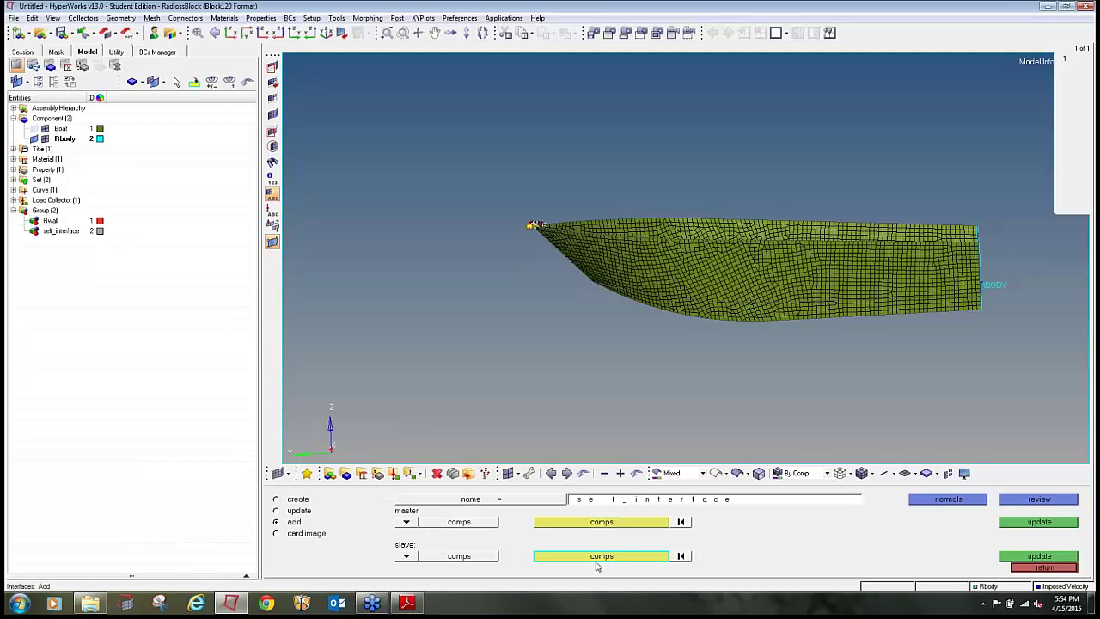
{"action": "left_click", "coordinate": [593, 558]}
{"action": "left_click", "coordinate": [299, 500]}
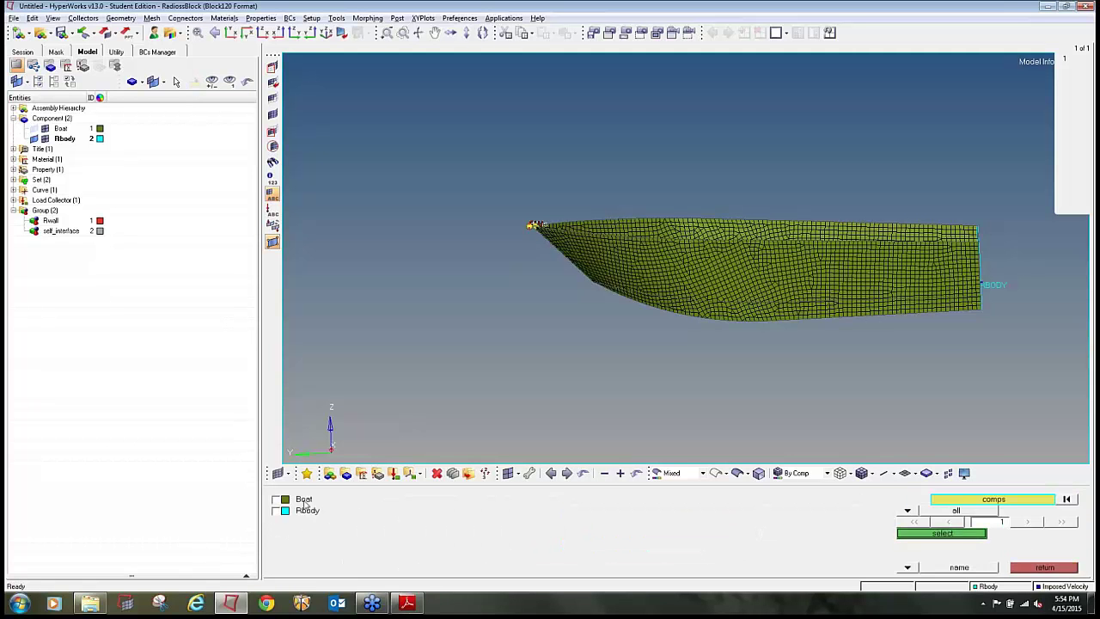
{"action": "left_click", "coordinate": [971, 534]}
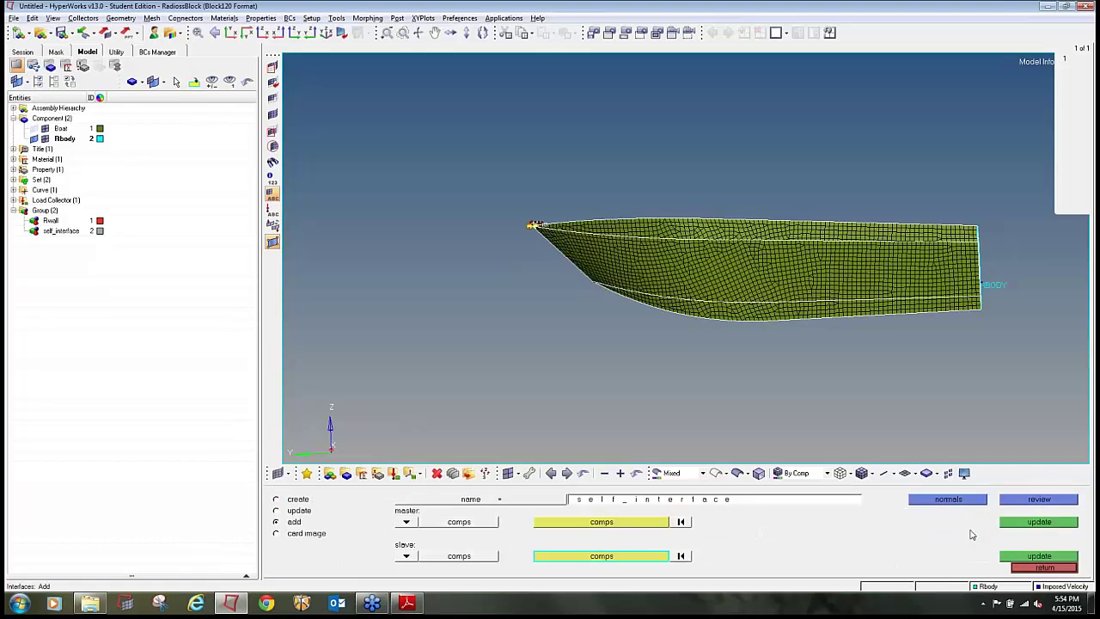
{"action": "left_click", "coordinate": [1037, 558]}
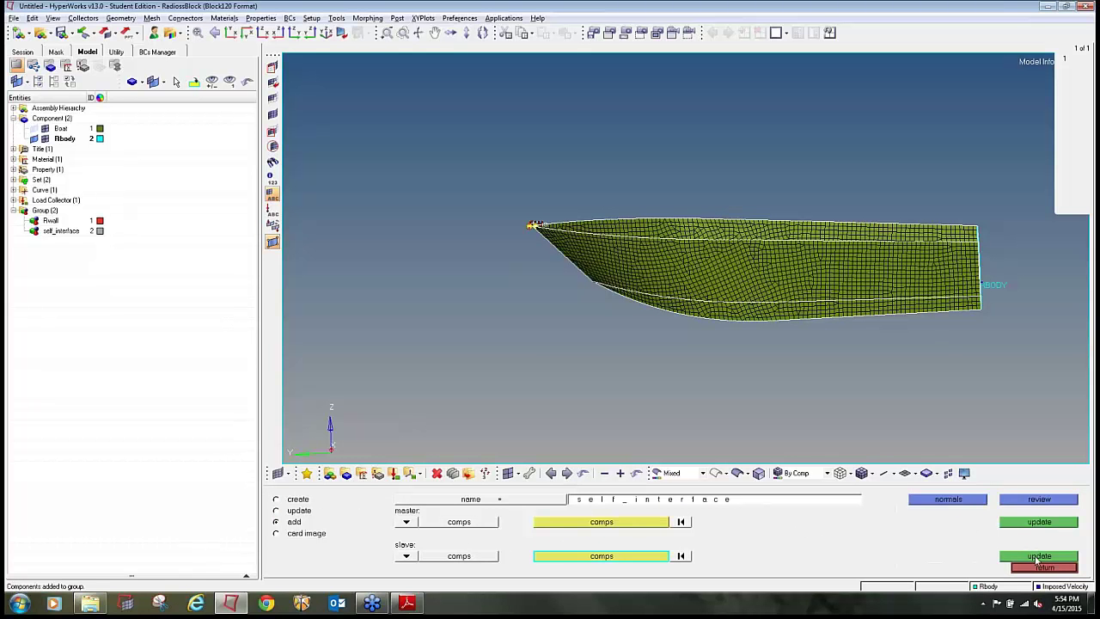
{"action": "left_click", "coordinate": [1017, 504]}
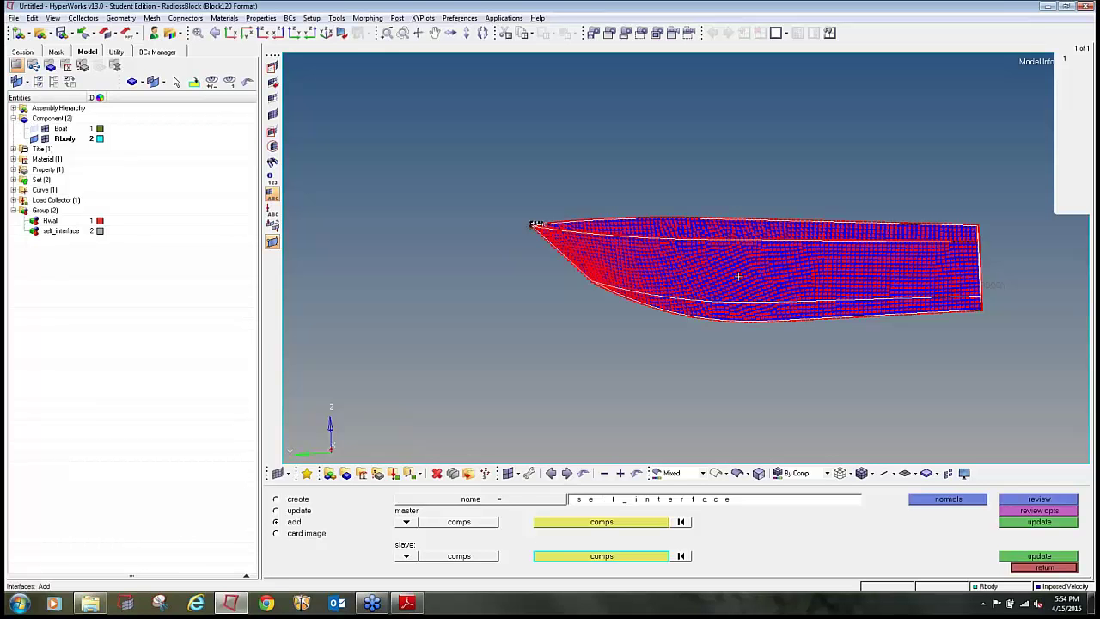
In self_interface's card image, set the stiffness factor STFAC to 1 and the friction FRIC to 0.2.
{"action": "left_click", "coordinate": [277, 533]}
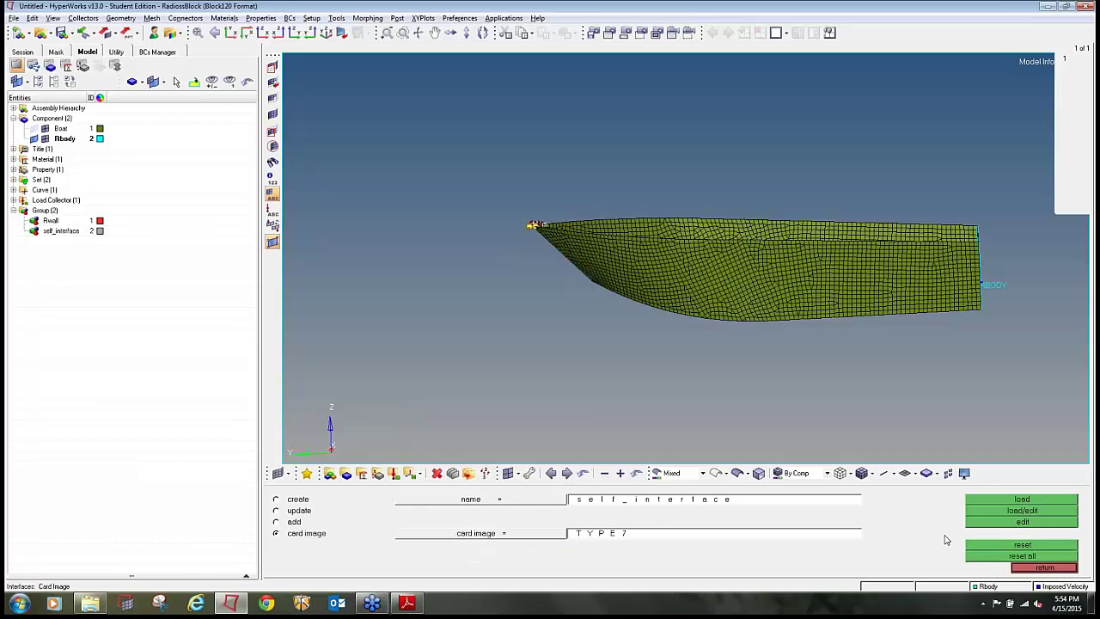
{"action": "left_click", "coordinate": [1021, 522]}
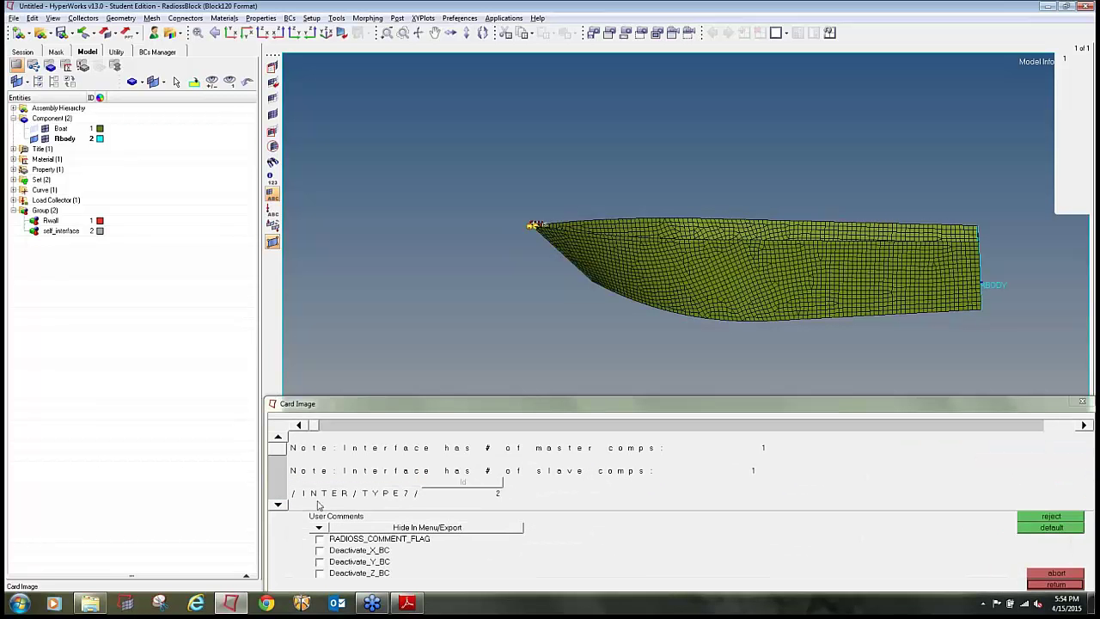
{"action": "left_click", "coordinate": [279, 504]}
{"action": "left_click", "coordinate": [278, 504]}
{"action": "left_click", "coordinate": [279, 504]}
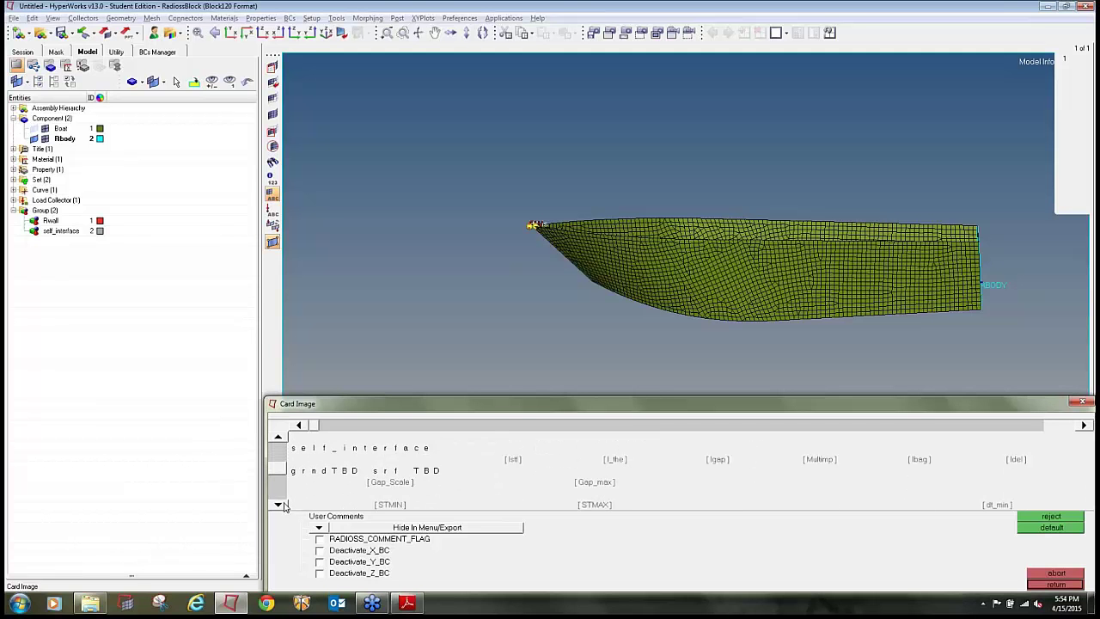
{"action": "left_click", "coordinate": [278, 504]}
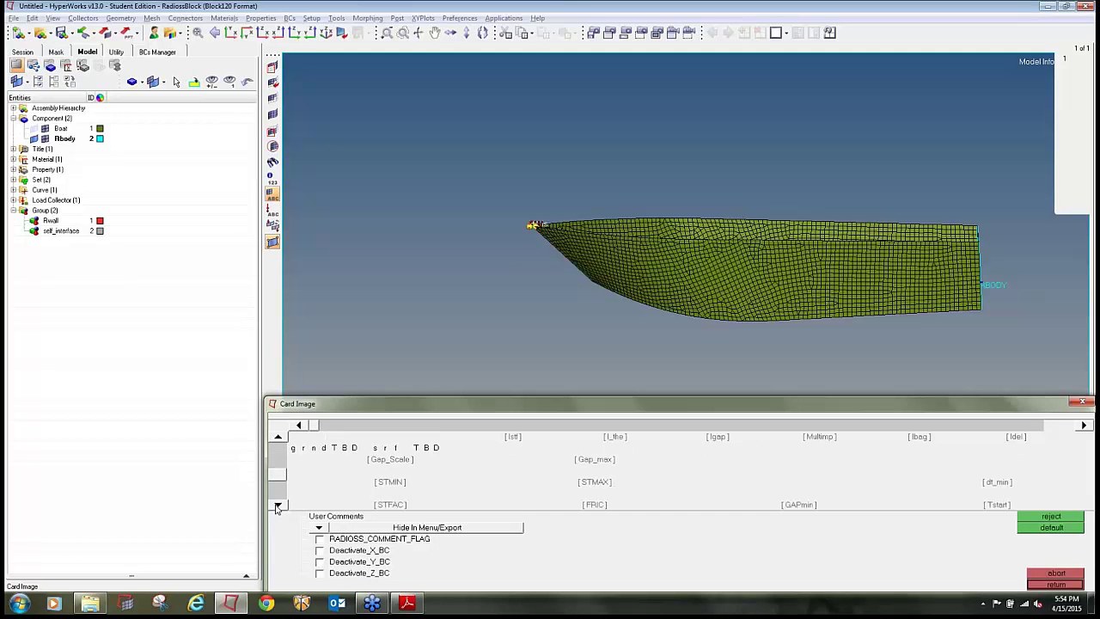
{"action": "left_click", "coordinate": [278, 505]}
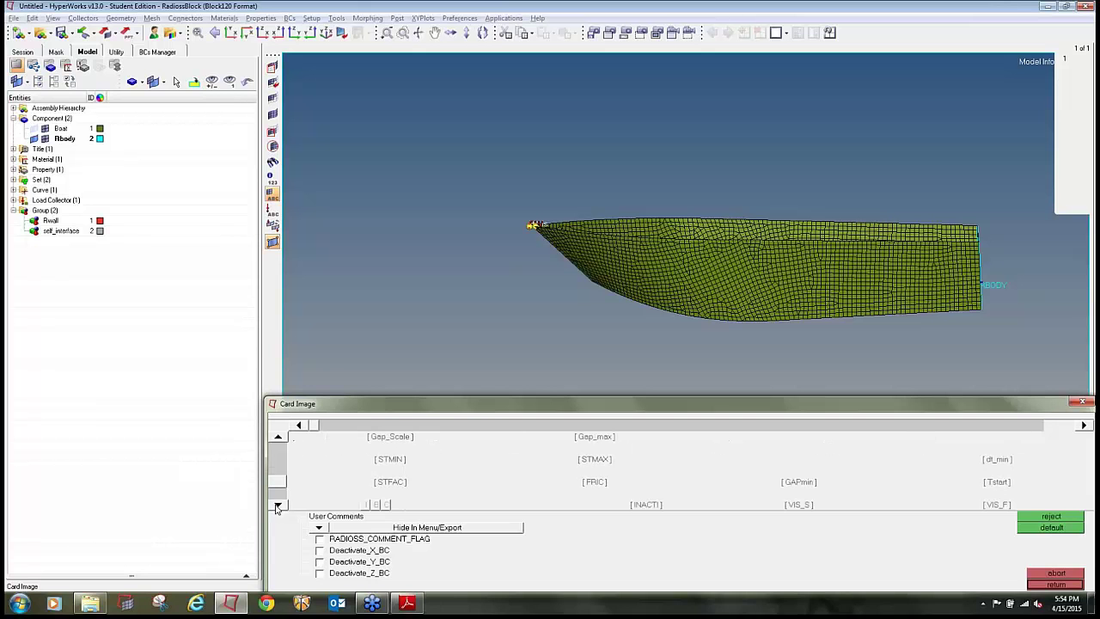
{"action": "left_click", "coordinate": [395, 486]}
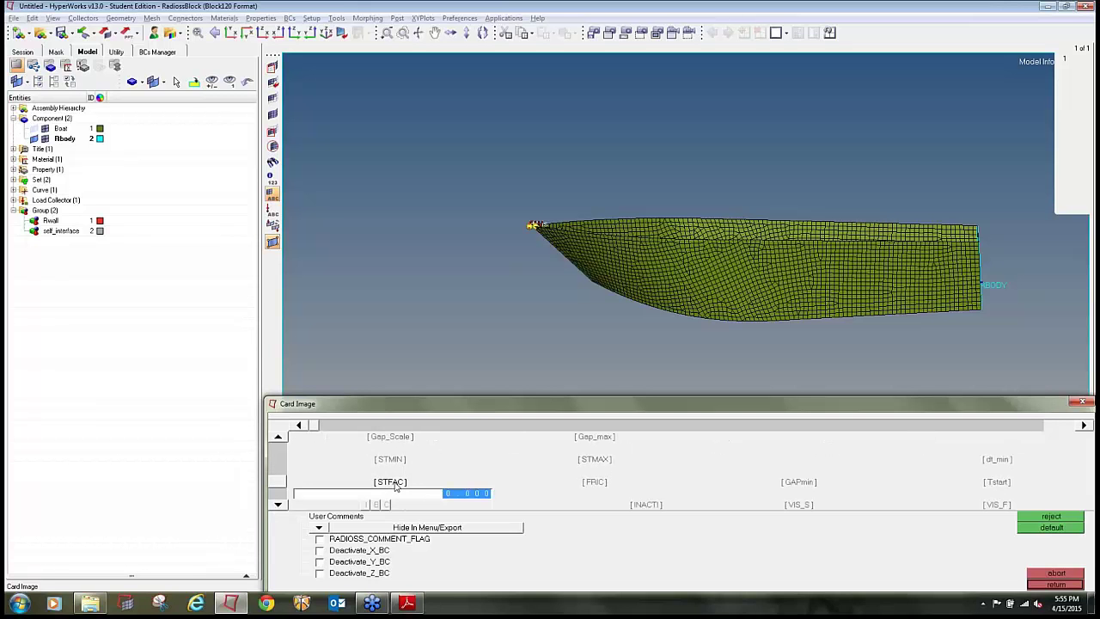
{"action": "type", "text": "1"}
{"action": "left_click", "coordinate": [604, 486]}
{"action": "type", "text": "0.200"}
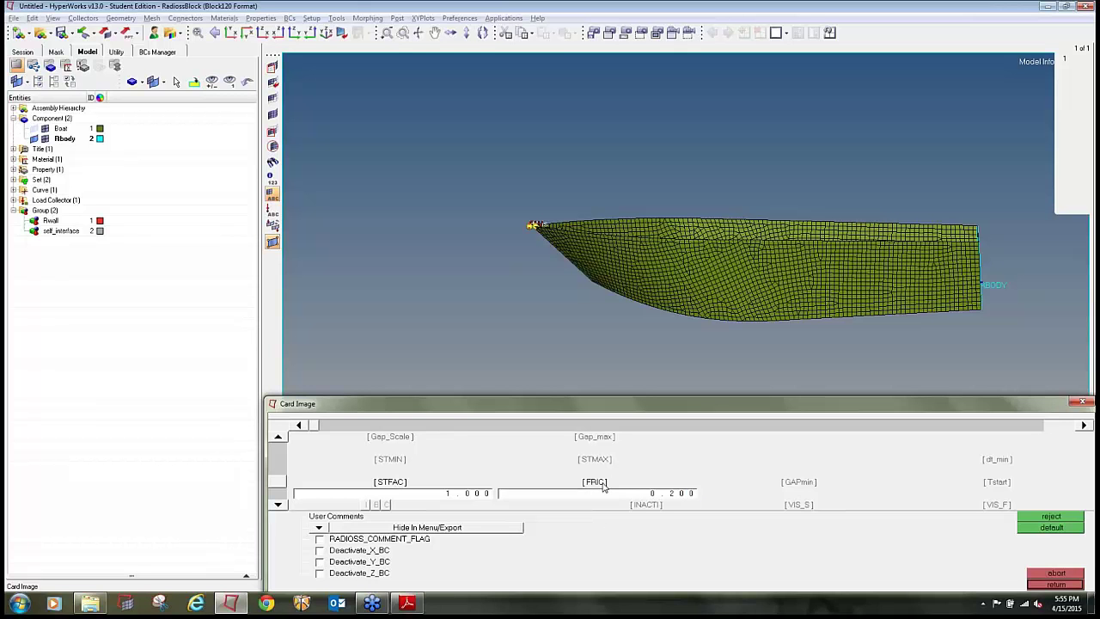
Set the minimum gap GAPmin of self_interface to 0.9 and finish the contact definition.
{"action": "left_click", "coordinate": [808, 491]}
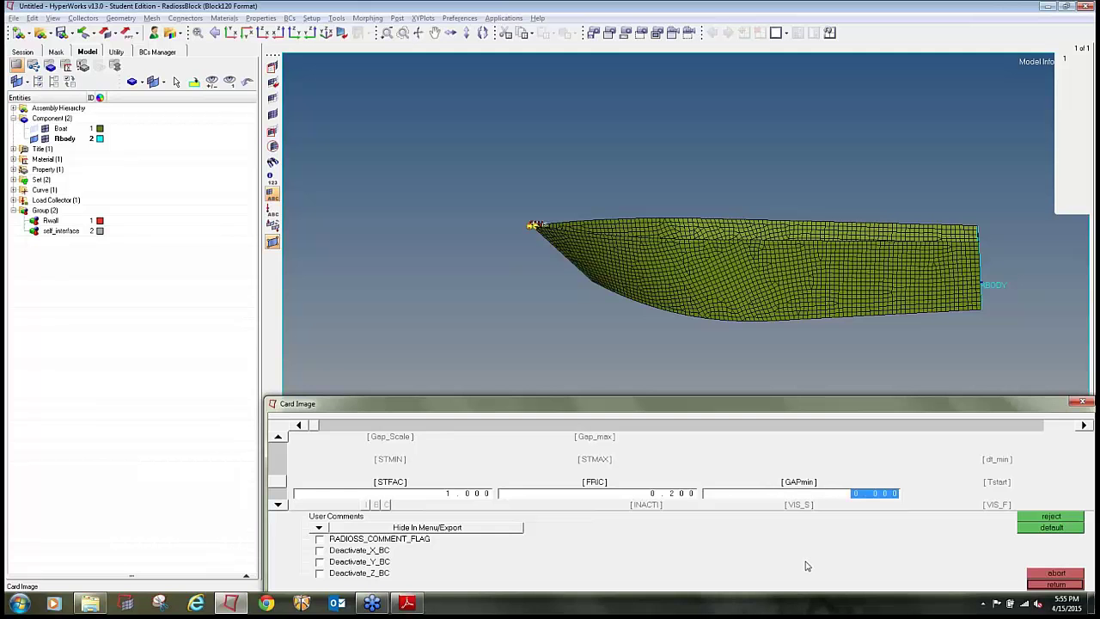
{"action": "type", "text": "0.900"}
{"action": "left_click", "coordinate": [1074, 587]}
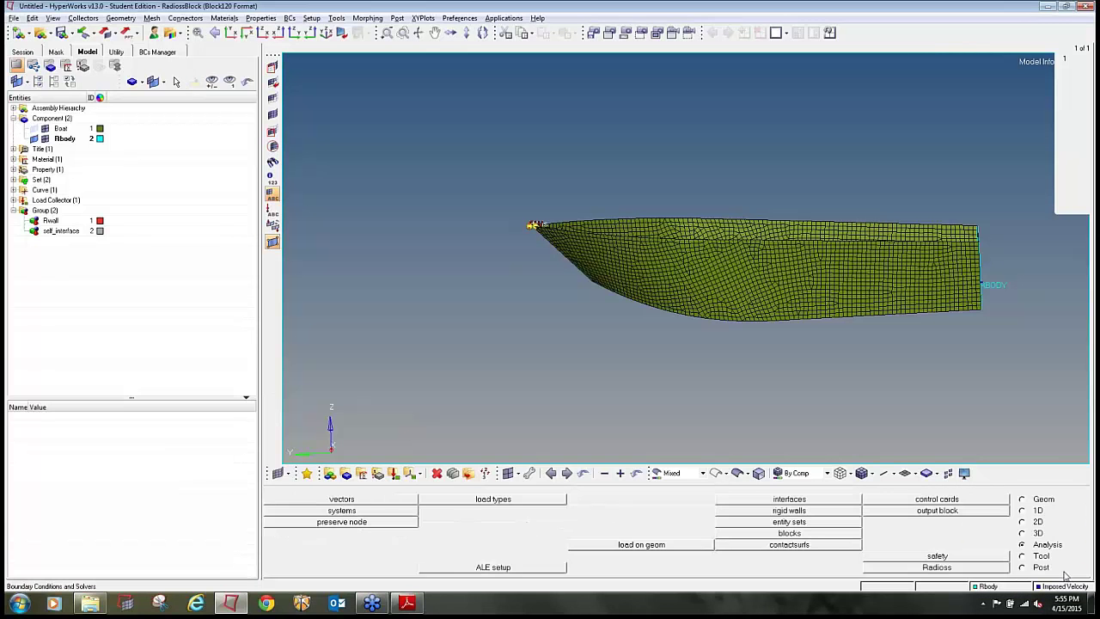
Add the ENG_TITLE control card and enter boat as its title.
{"action": "left_click", "coordinate": [974, 502]}
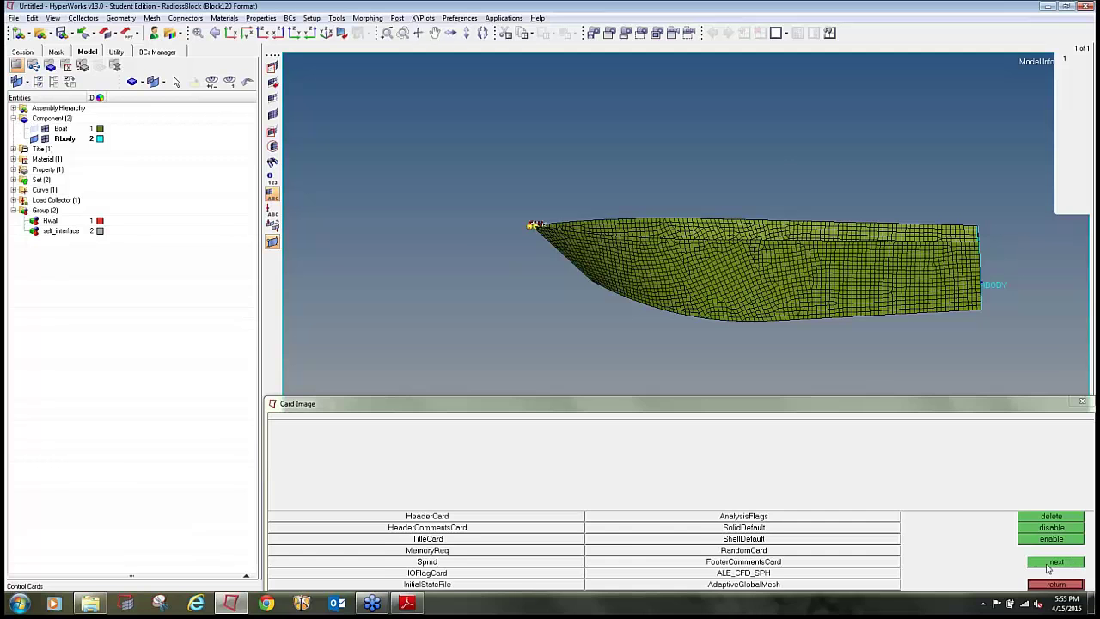
{"action": "left_click", "coordinate": [1048, 563]}
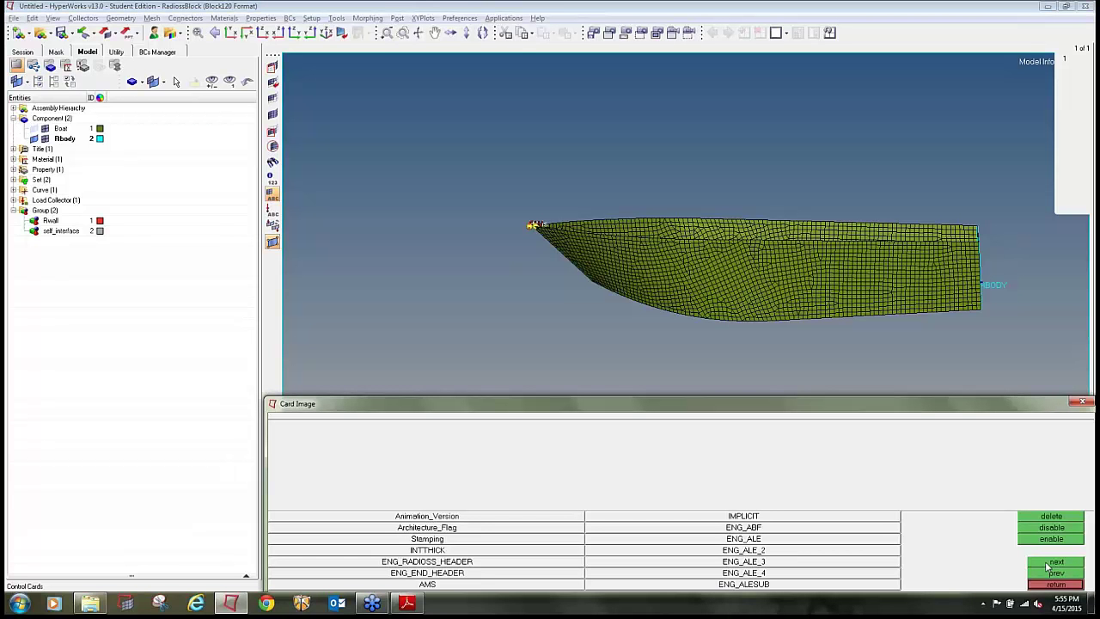
{"action": "left_click", "coordinate": [1048, 563]}
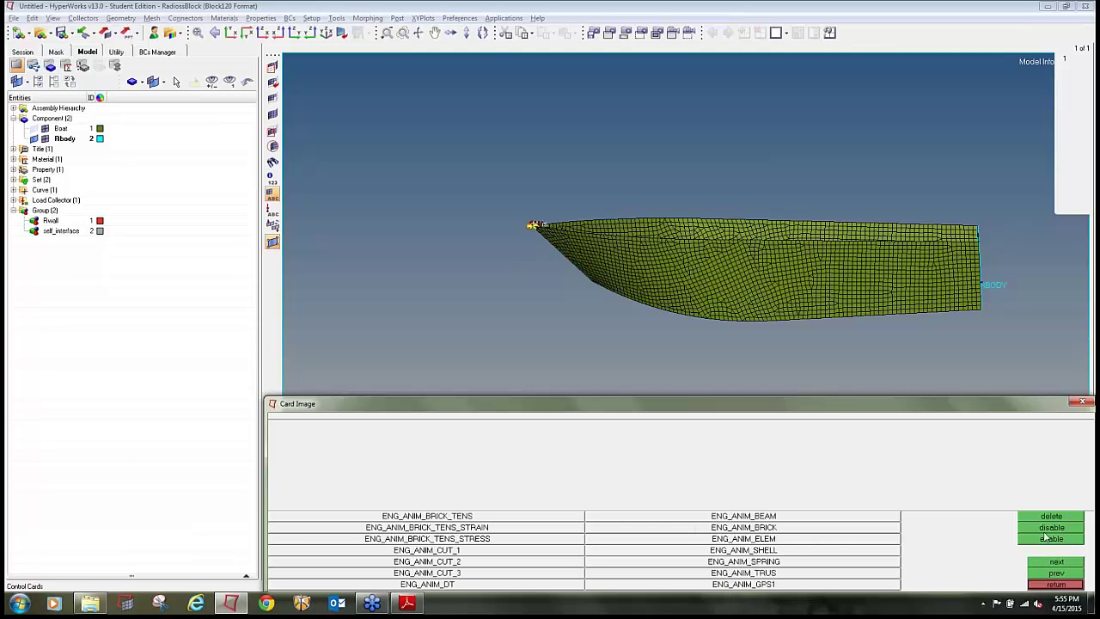
{"action": "left_click", "coordinate": [1048, 563]}
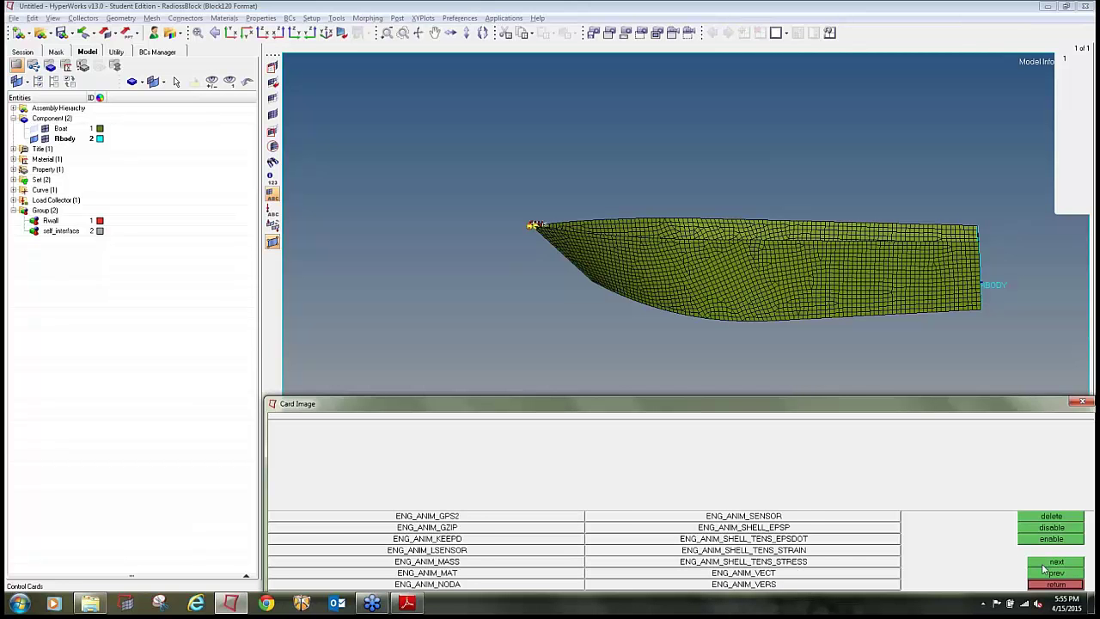
{"action": "left_click", "coordinate": [1043, 565]}
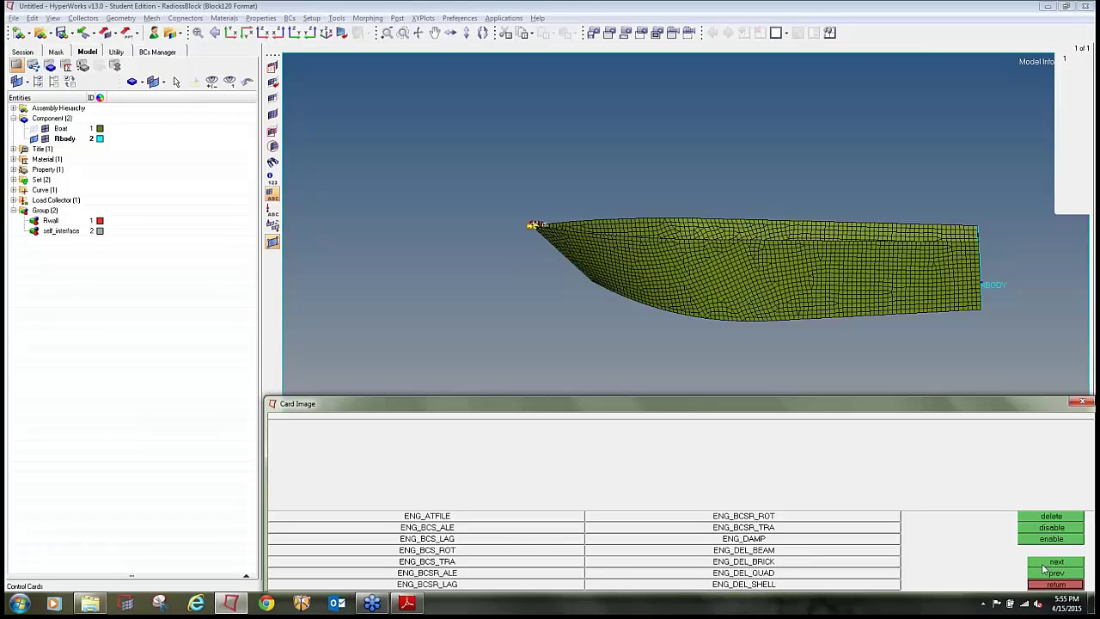
{"action": "left_click", "coordinate": [1043, 565]}
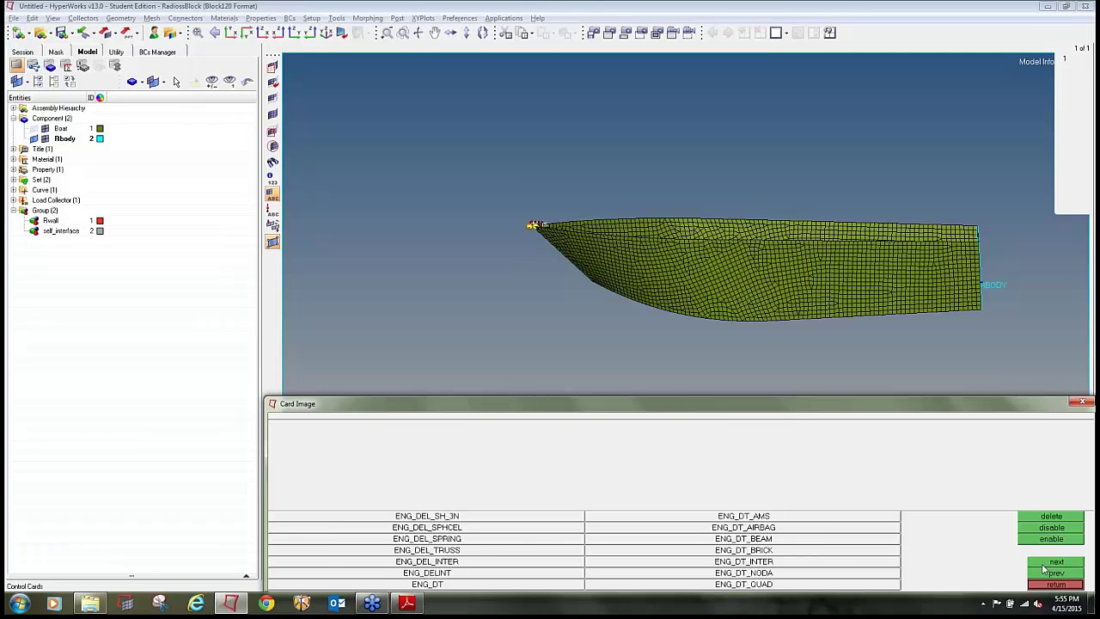
{"action": "left_click", "coordinate": [1043, 565]}
{"action": "left_click", "coordinate": [1043, 565]}
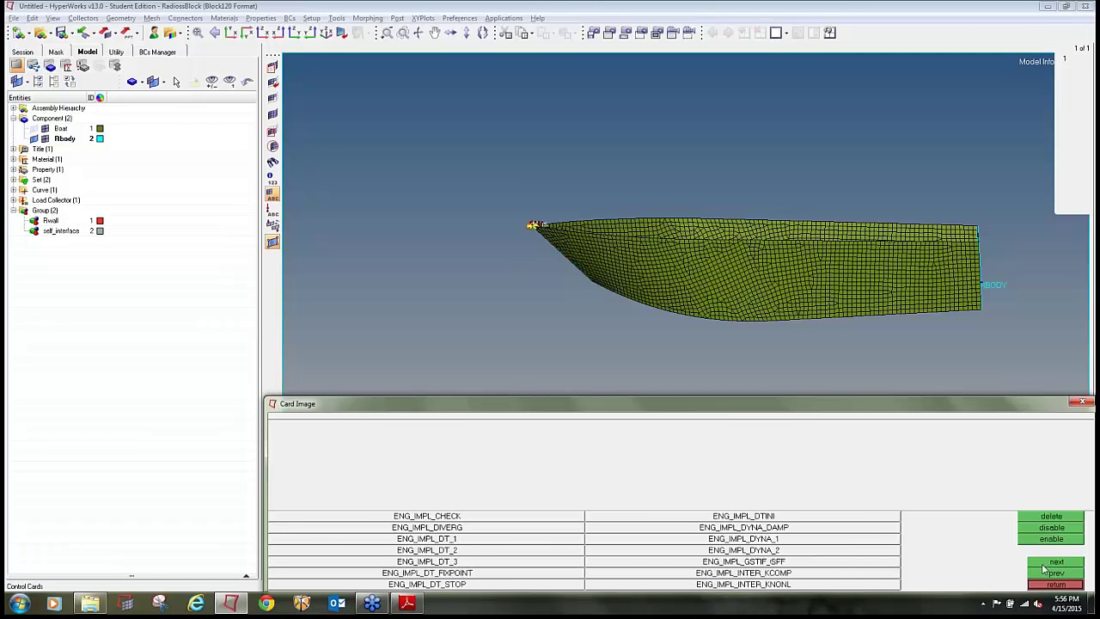
{"action": "left_click", "coordinate": [1043, 564]}
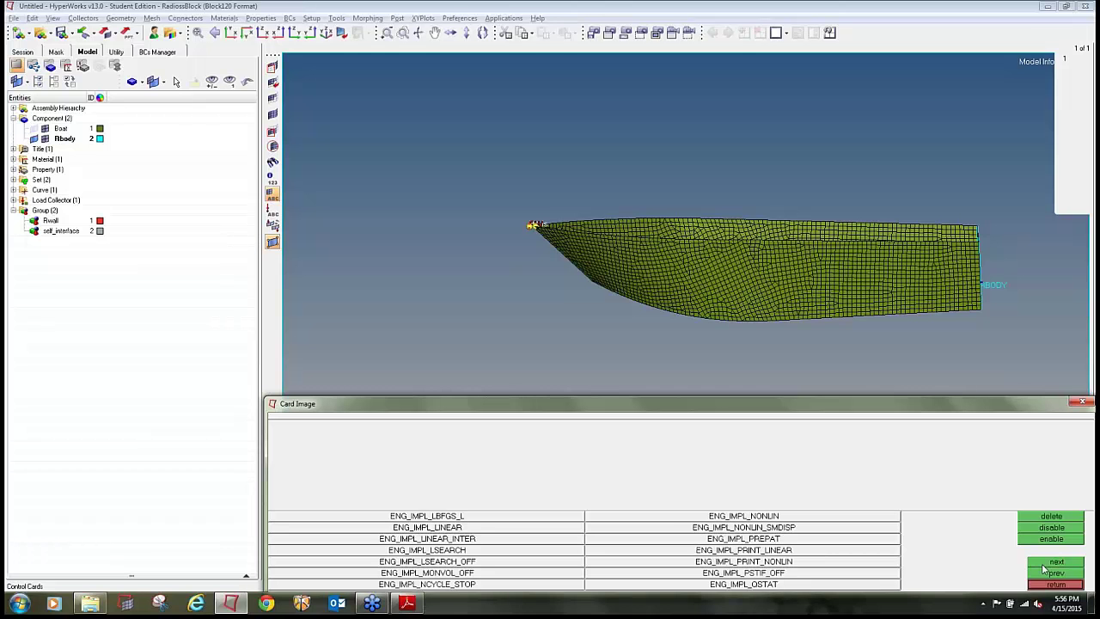
{"action": "left_click", "coordinate": [1043, 565]}
{"action": "left_click", "coordinate": [1043, 565]}
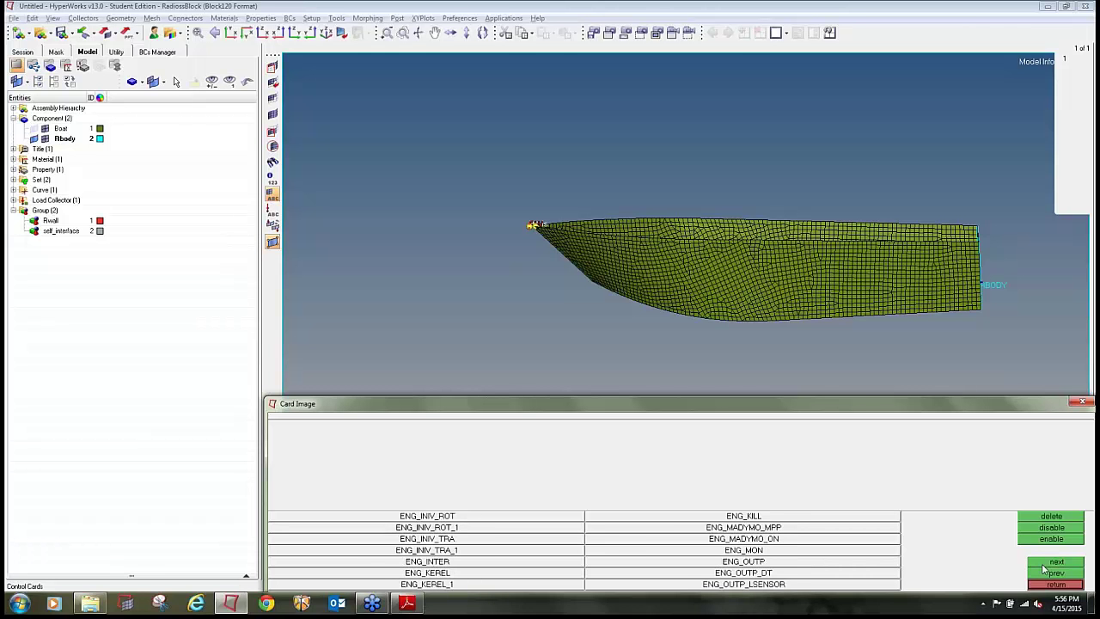
{"action": "left_click", "coordinate": [1044, 564]}
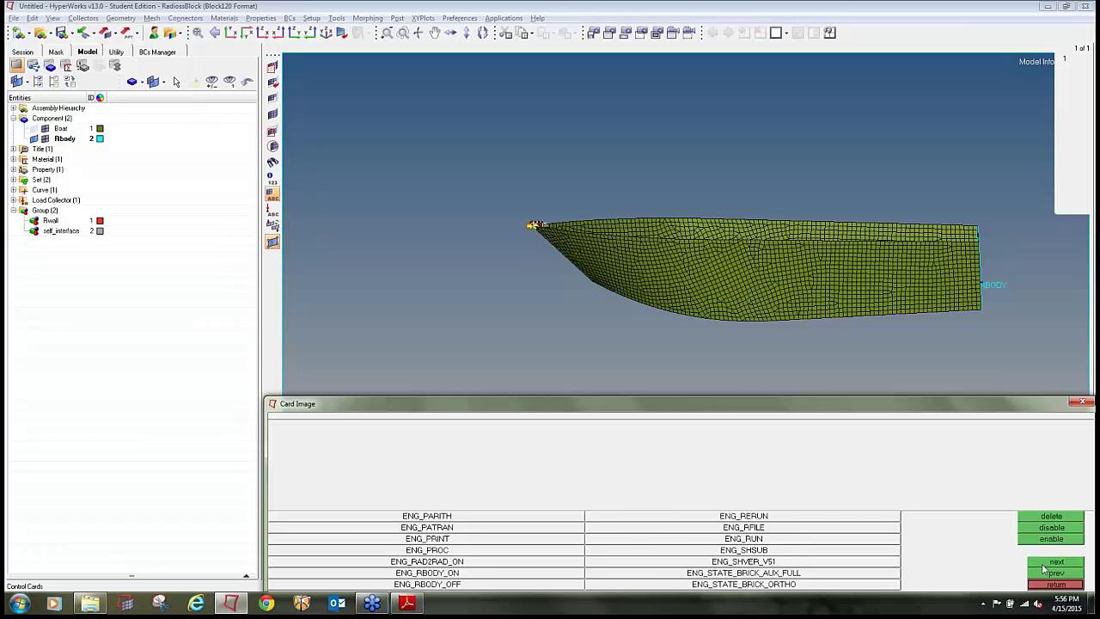
{"action": "left_click", "coordinate": [1043, 565]}
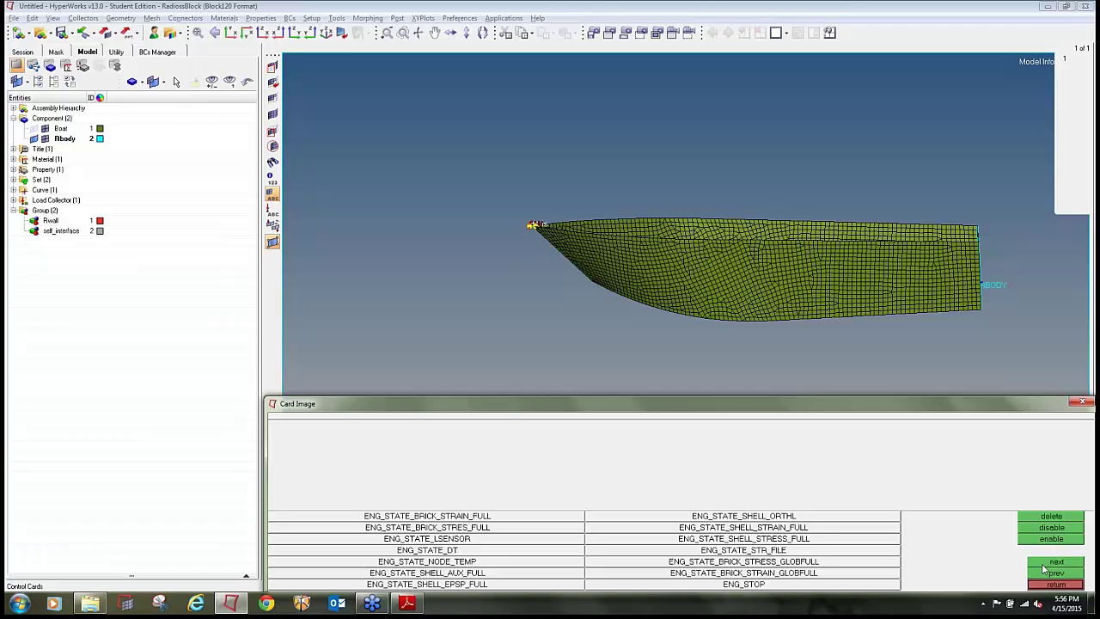
{"action": "left_click", "coordinate": [1043, 565]}
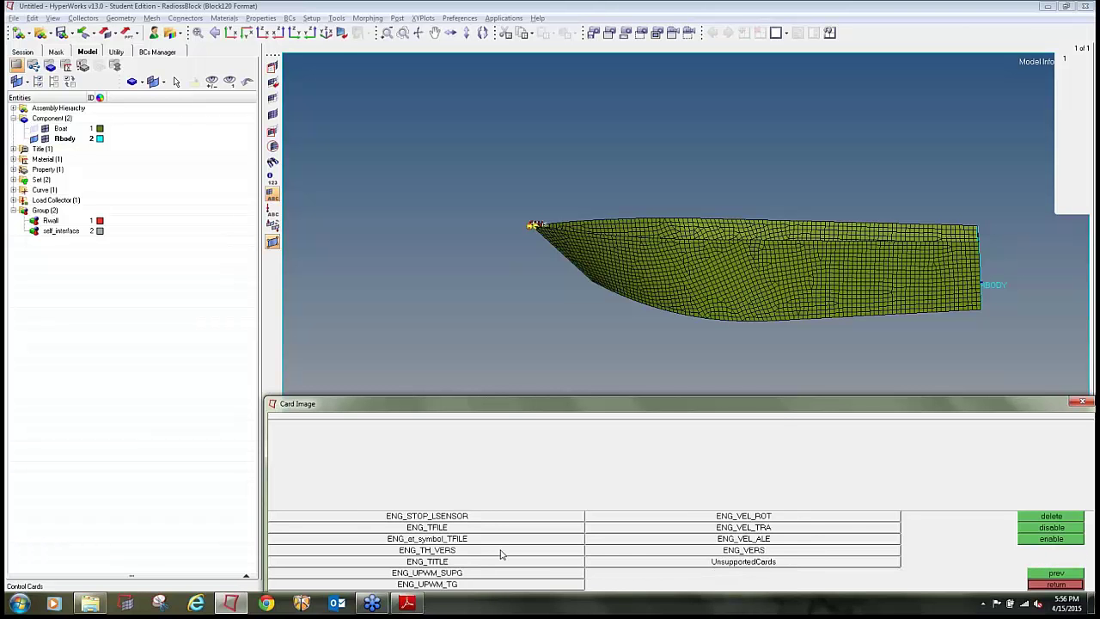
{"action": "left_click", "coordinate": [450, 563]}
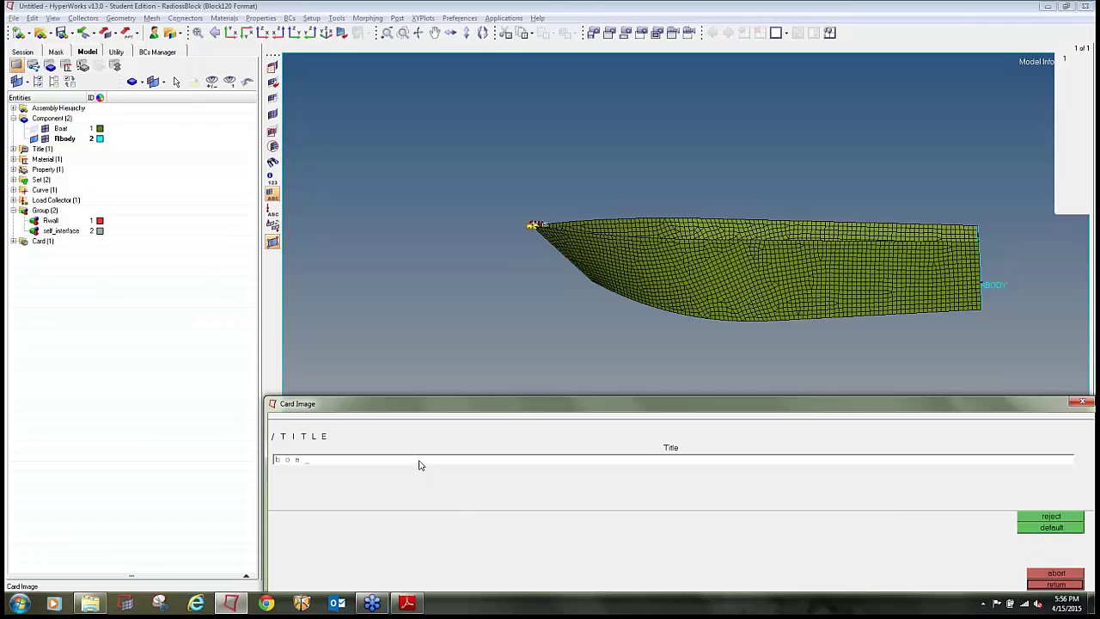
{"action": "type", "text": "boat"}
{"action": "left_click", "coordinate": [1058, 585]}
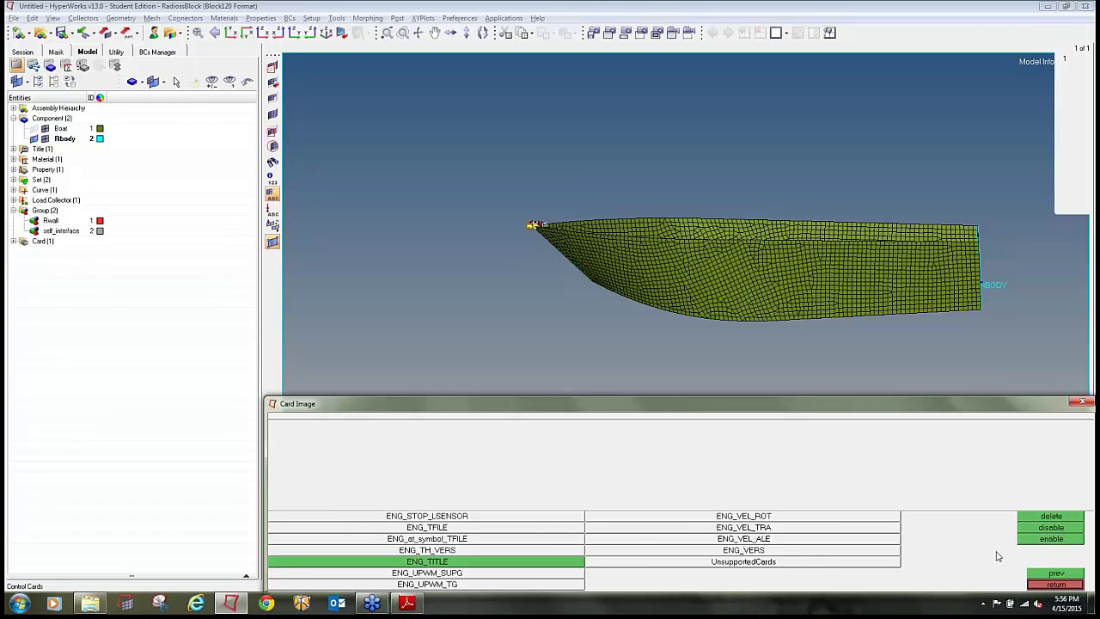
Add the ENG_RUN control card and set its Tstop to 10, checking the value against the problem definition PDF.
{"action": "left_click", "coordinate": [1055, 573]}
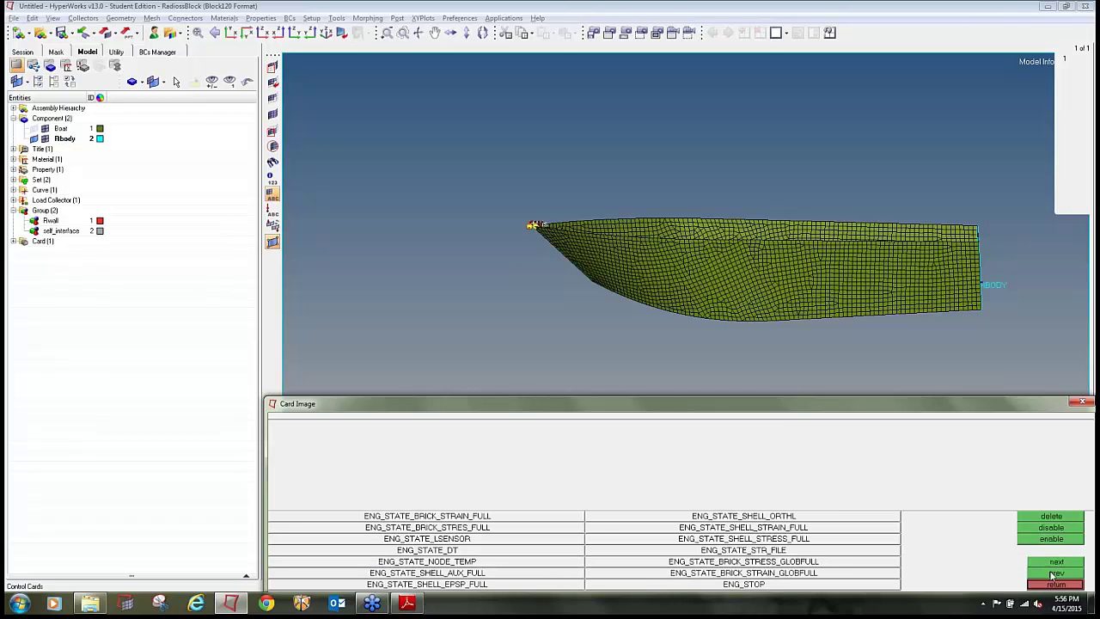
{"action": "left_click", "coordinate": [1054, 574]}
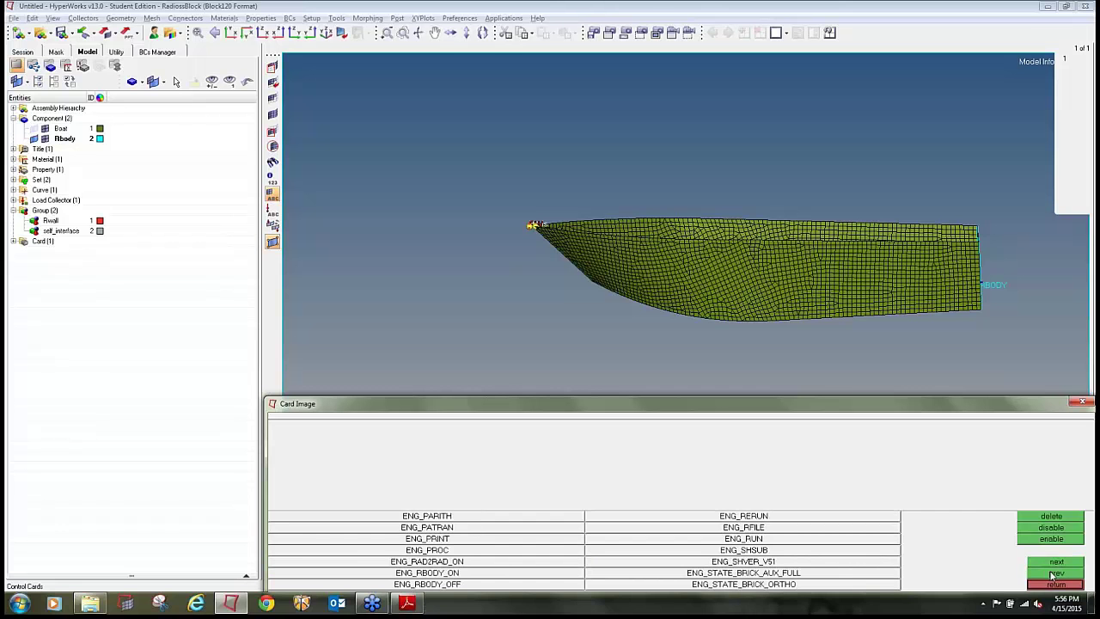
{"action": "left_click", "coordinate": [773, 539]}
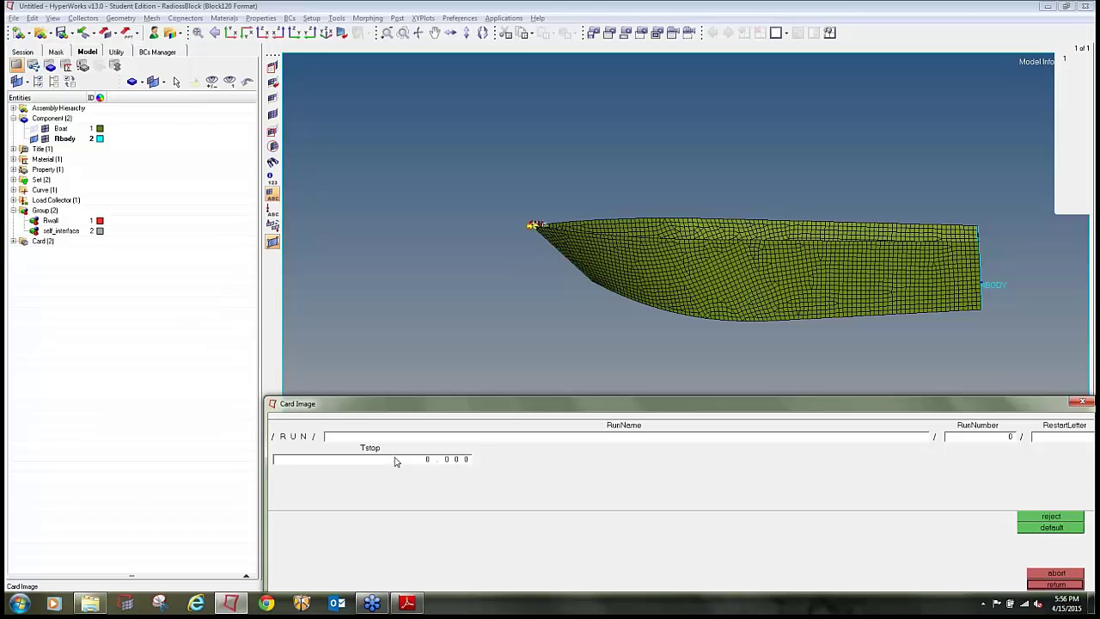
{"action": "left_click", "coordinate": [407, 602]}
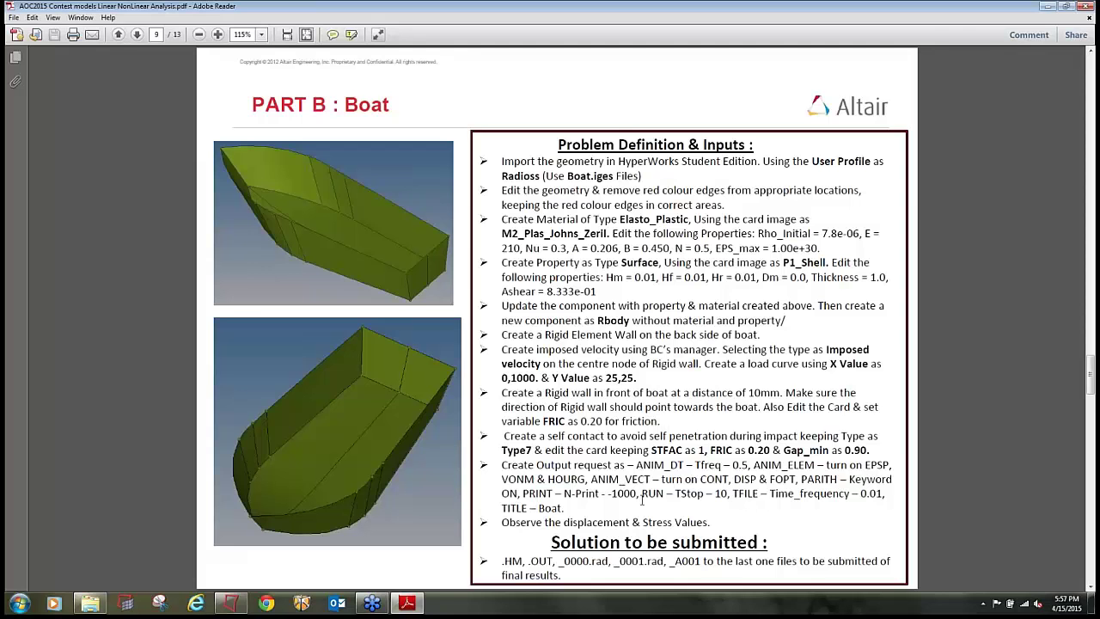
{"action": "key", "text": "alt+Tab"}
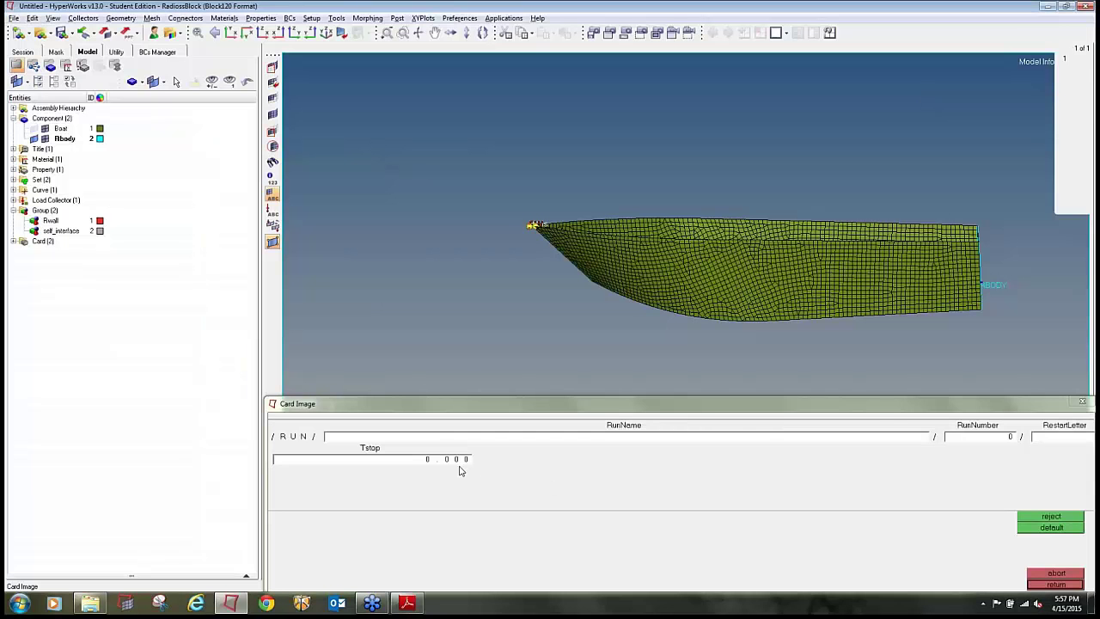
{"action": "double_click", "coordinate": [459, 462]}
{"action": "type", "text": "10.000"}
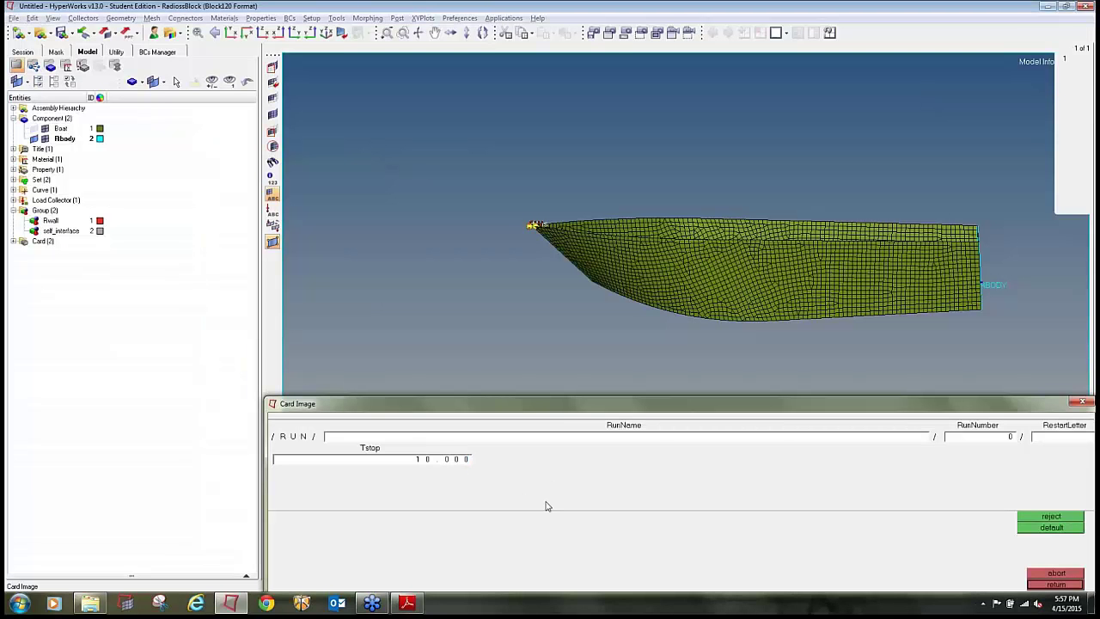
{"action": "left_click", "coordinate": [1057, 584]}
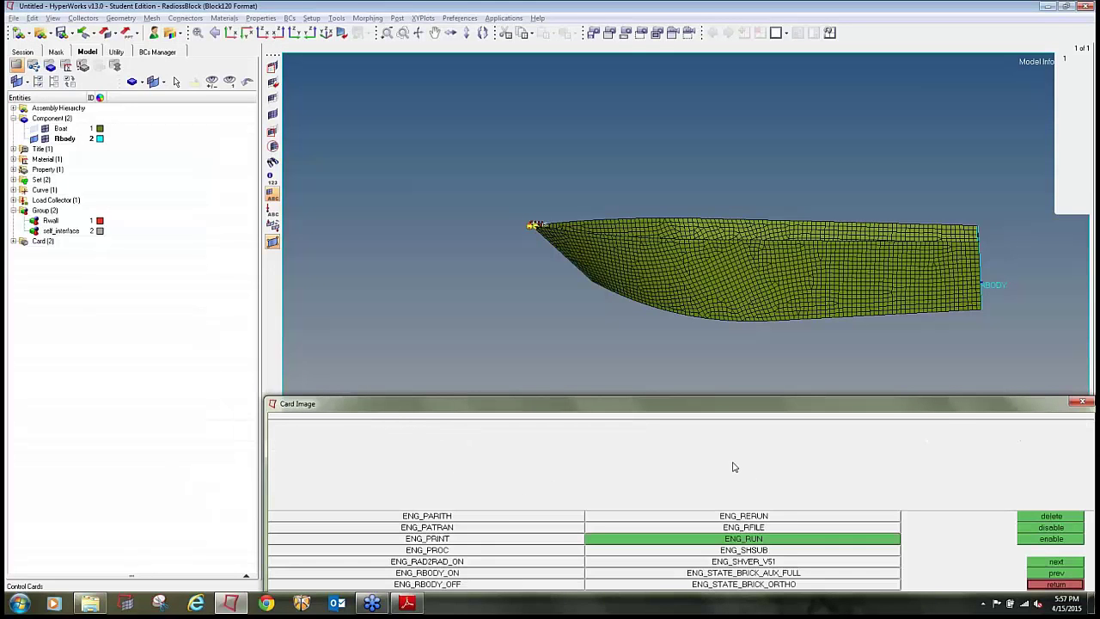
Check the output requests in the problem definition PDF and add the ENG_ANIM_DT control card.
{"action": "key", "text": "alt+Tab"}
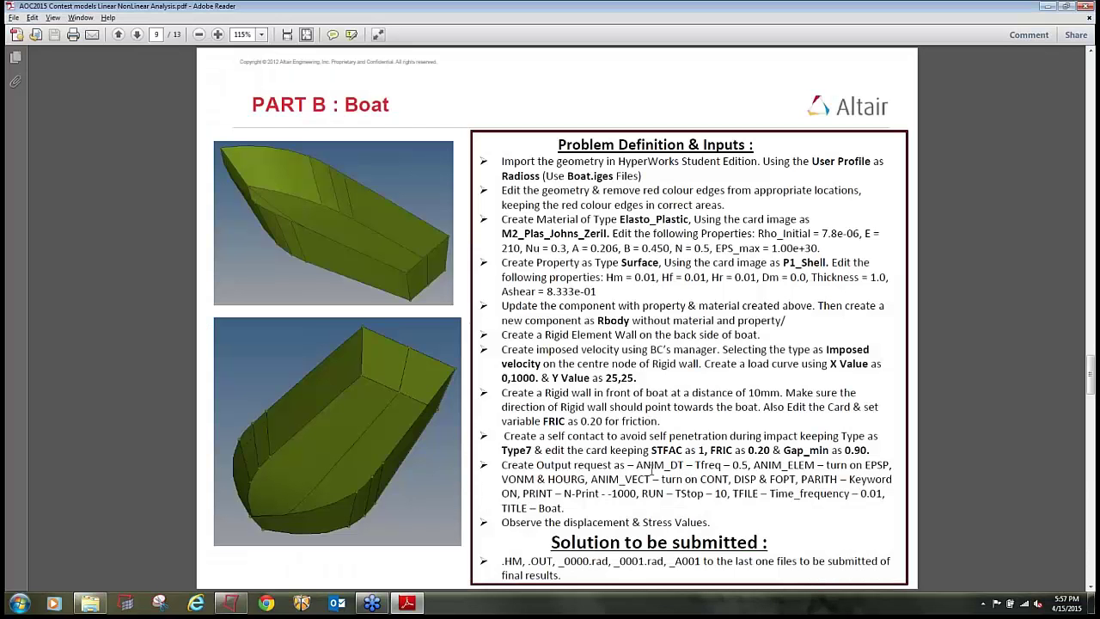
{"action": "key", "text": "alt+Tab"}
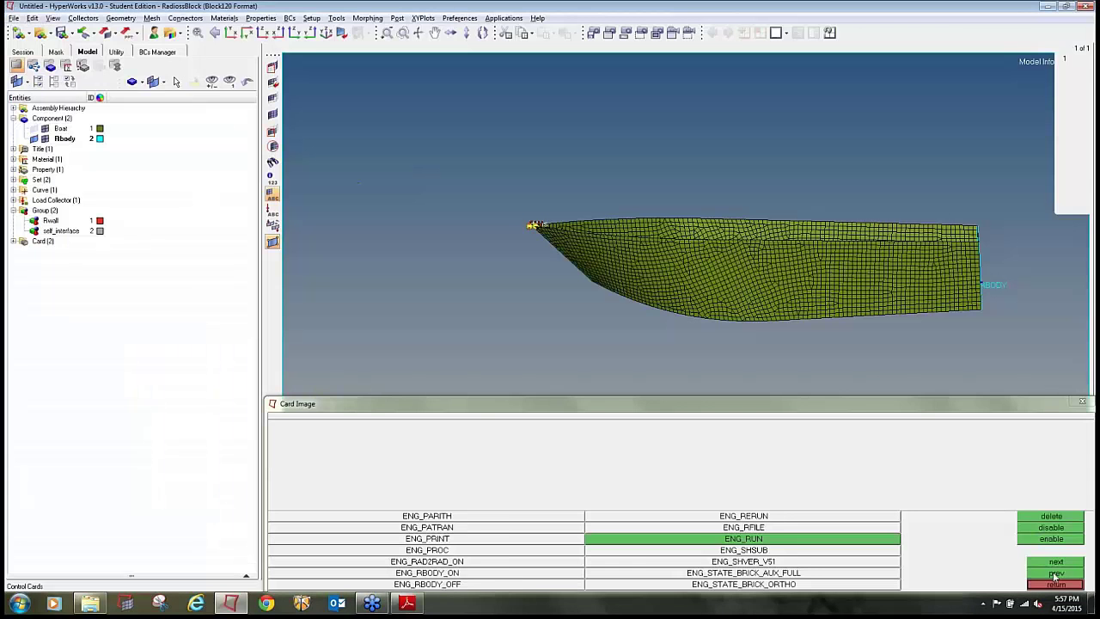
{"action": "left_click", "coordinate": [1056, 574]}
{"action": "left_click", "coordinate": [1056, 574]}
{"action": "left_click", "coordinate": [1056, 574]}
{"action": "left_click", "coordinate": [1057, 574]}
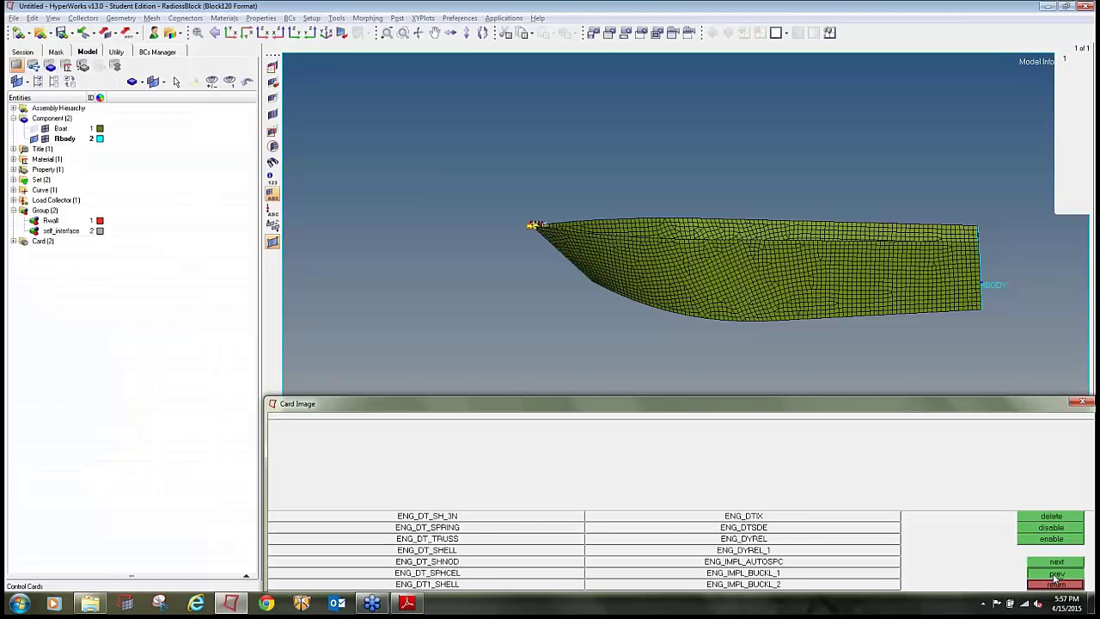
{"action": "left_click", "coordinate": [1056, 574]}
{"action": "left_click", "coordinate": [1056, 574]}
{"action": "left_click", "coordinate": [1056, 574]}
{"action": "left_click", "coordinate": [1056, 574]}
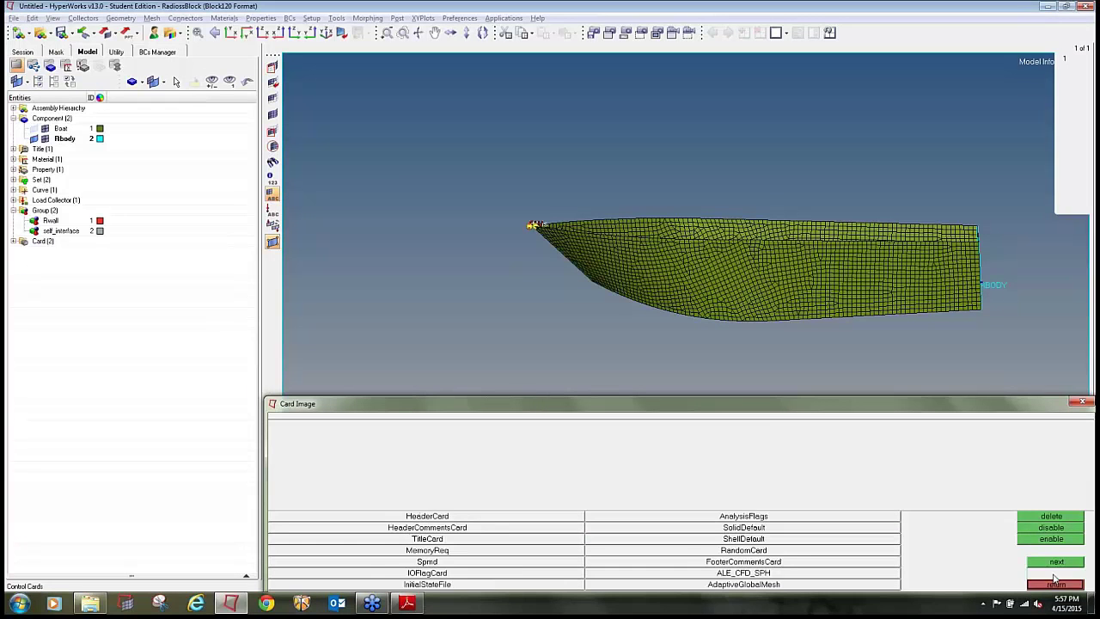
{"action": "left_click", "coordinate": [1049, 563]}
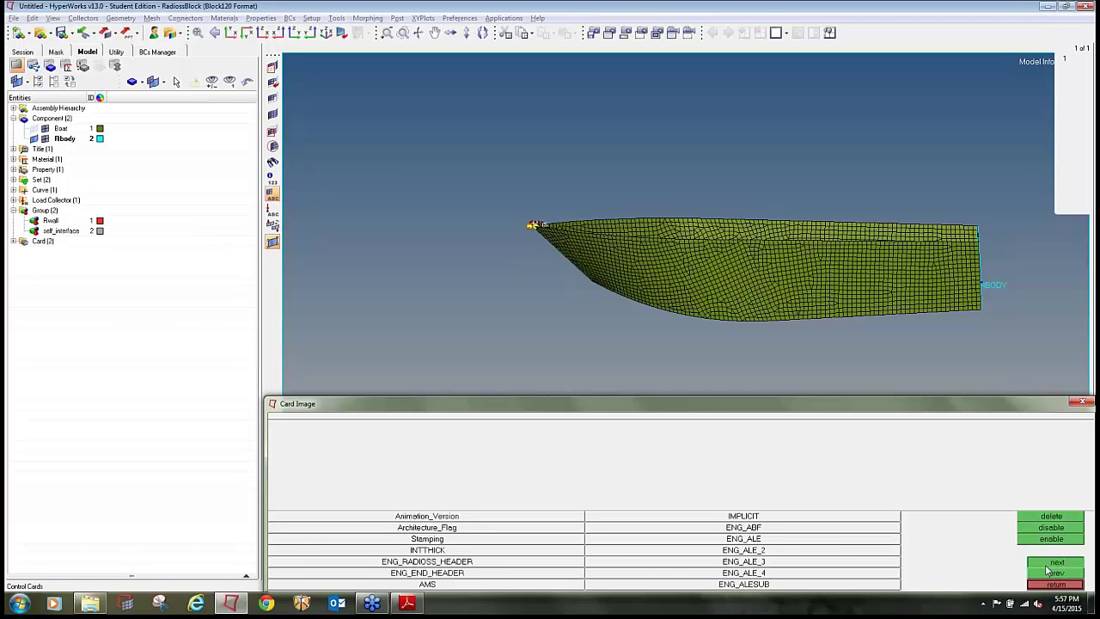
{"action": "left_click", "coordinate": [1049, 564]}
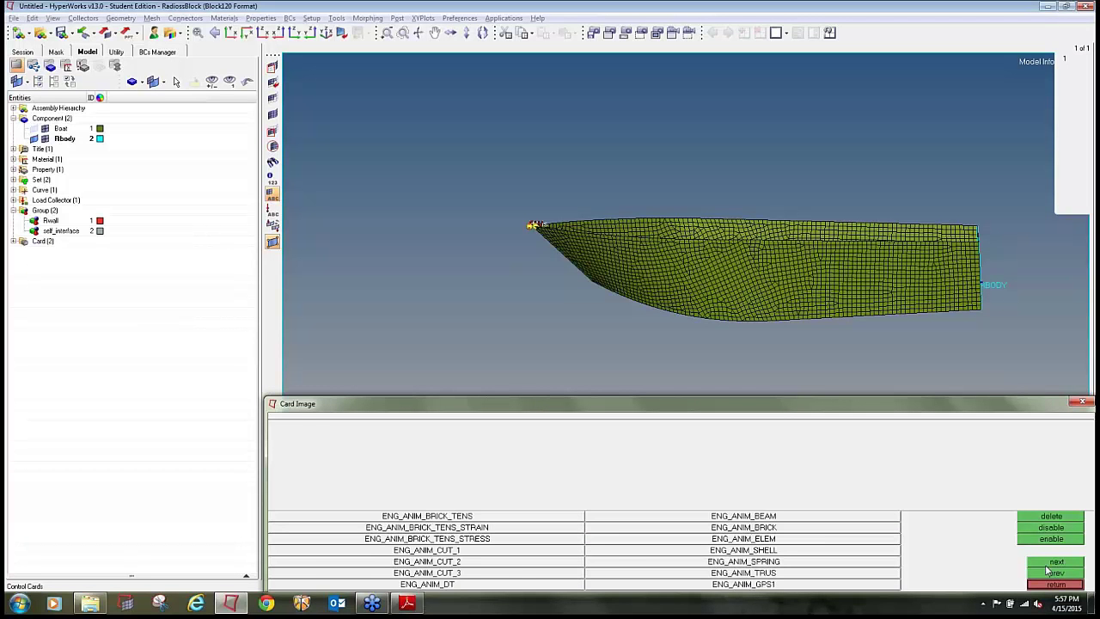
{"action": "left_click", "coordinate": [506, 584]}
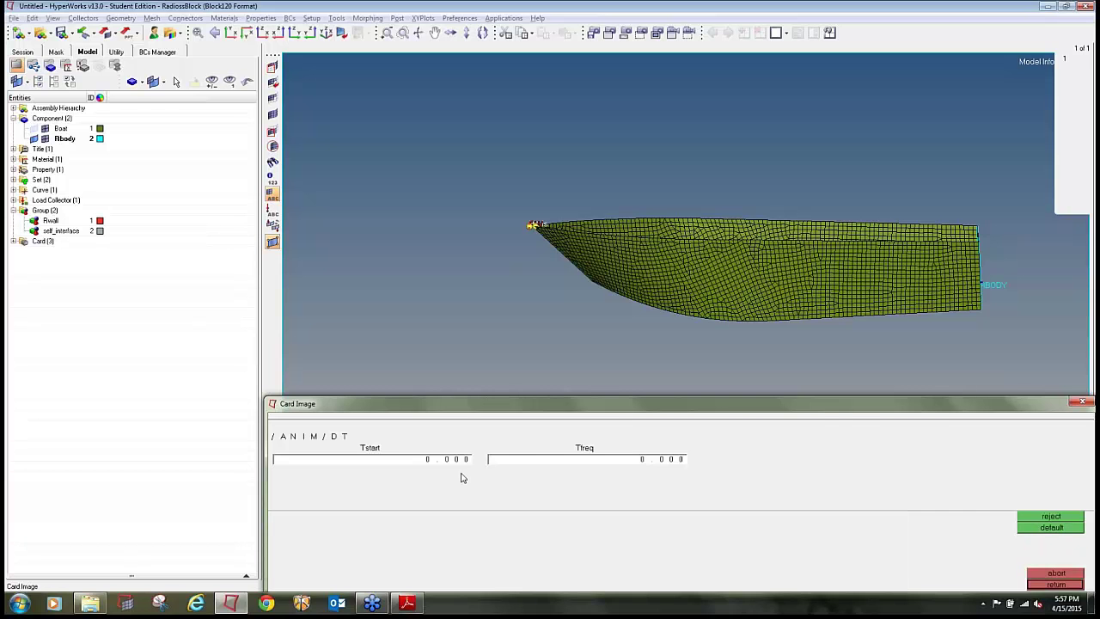
Set Tfreq of the ENG_ANIM_DT card to 0.5 as given in the problem definition PDF.
{"action": "key", "text": "alt+Tab"}
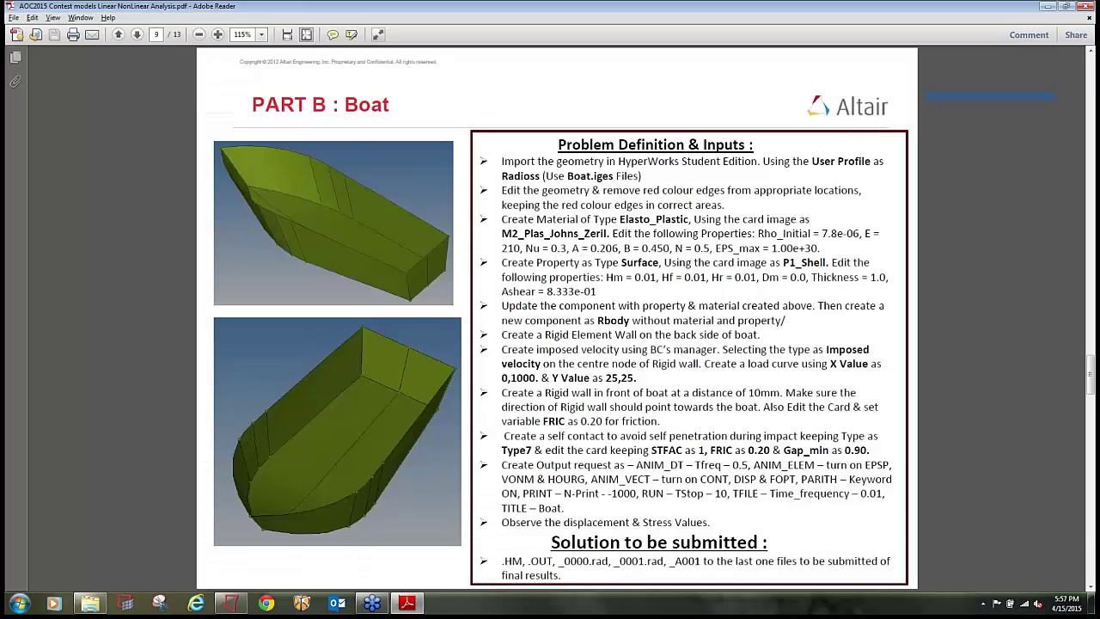
{"action": "key", "text": "alt+Tab"}
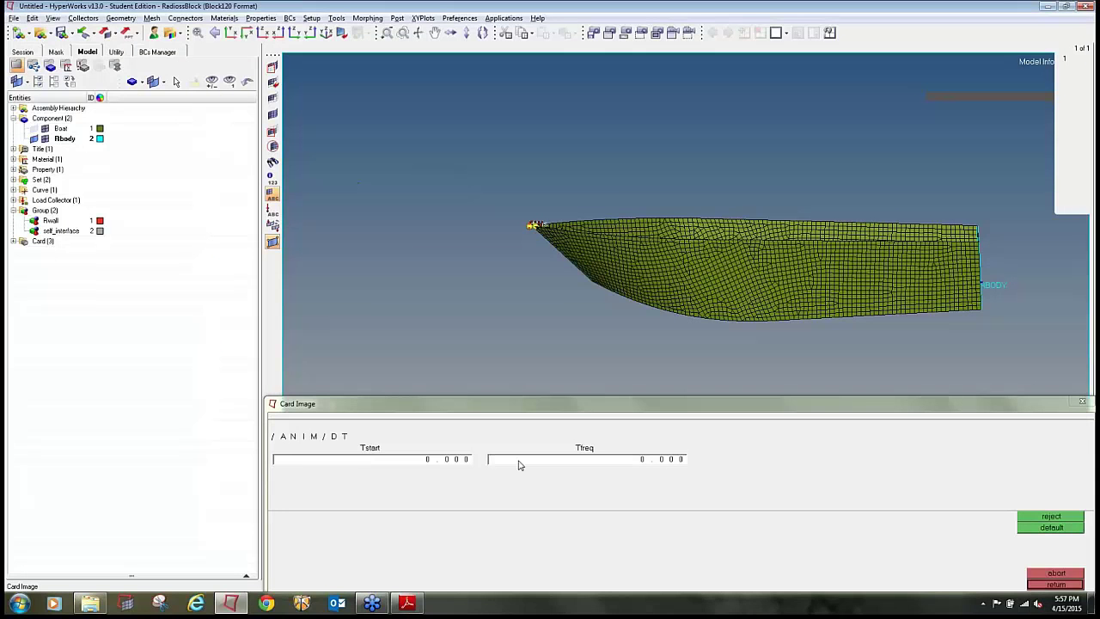
{"action": "key", "text": "Tab"}
{"action": "key", "text": "alt+Tab"}
{"action": "key", "text": "alt+Tab"}
{"action": "type", "text": "0"}
{"action": "left_click", "coordinate": [1054, 585]}
Add the ENG_ANIM_ELEM control card with the EPSP, VONM and HOURG outputs enabled, following the problem definition PDF.
{"action": "key", "text": "alt+Tab"}
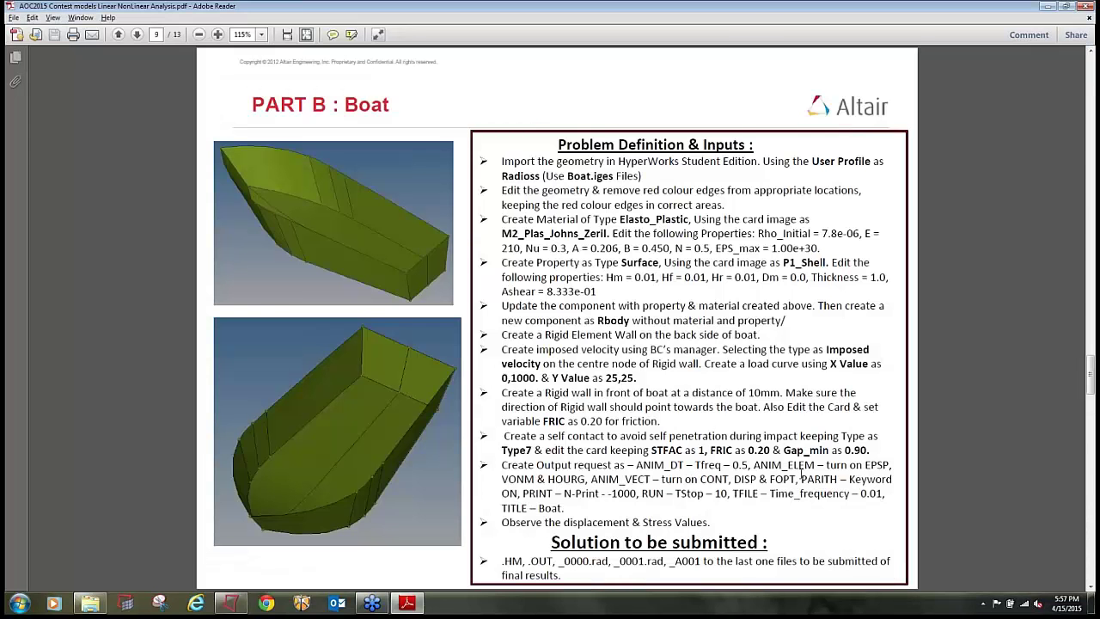
{"action": "key", "text": "alt+Tab"}
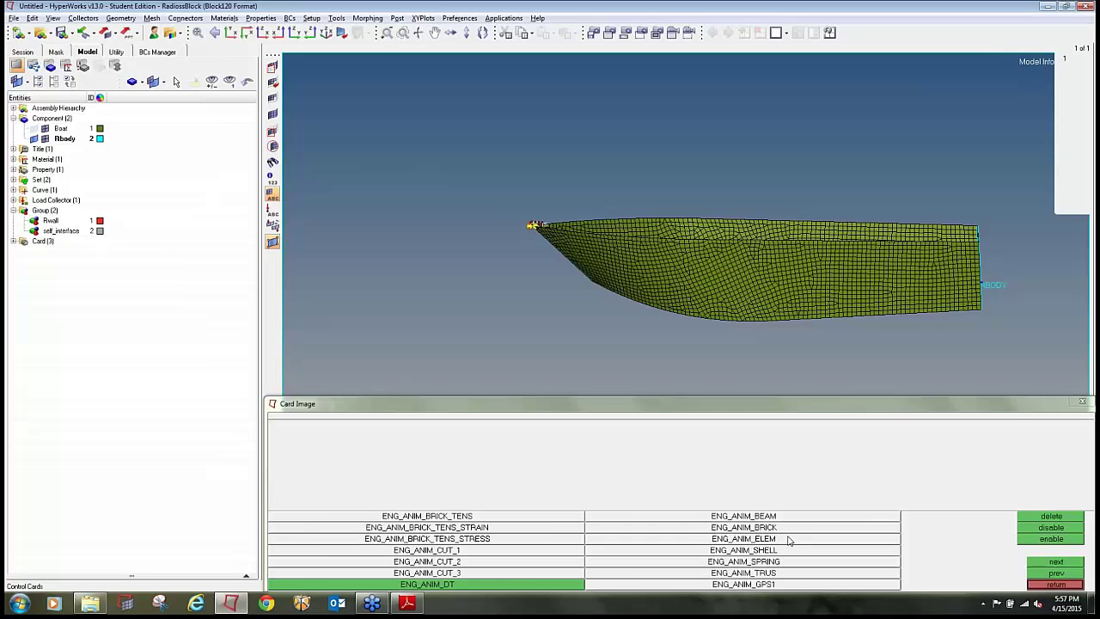
{"action": "left_click", "coordinate": [787, 540]}
{"action": "left_click", "coordinate": [320, 528]}
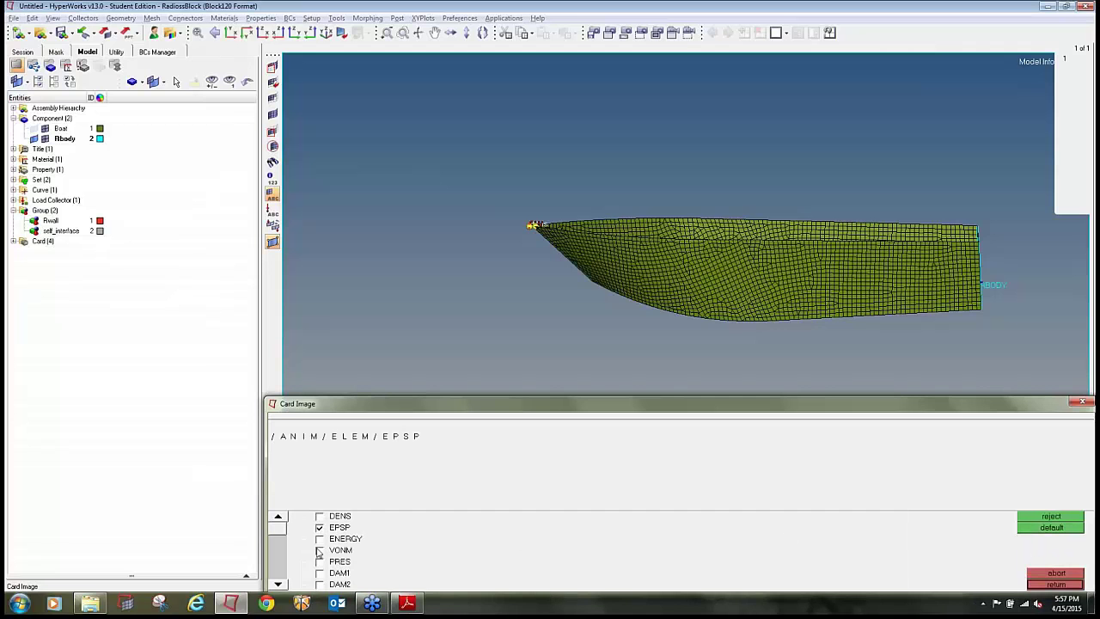
{"action": "key", "text": "alt+Tab"}
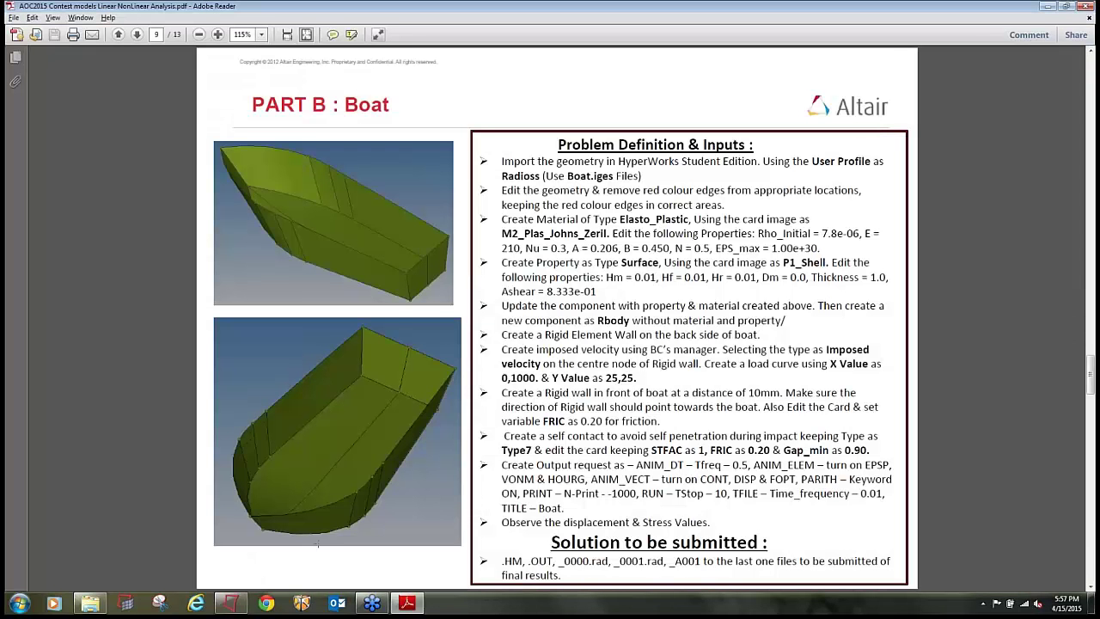
{"action": "key", "text": "alt+Tab"}
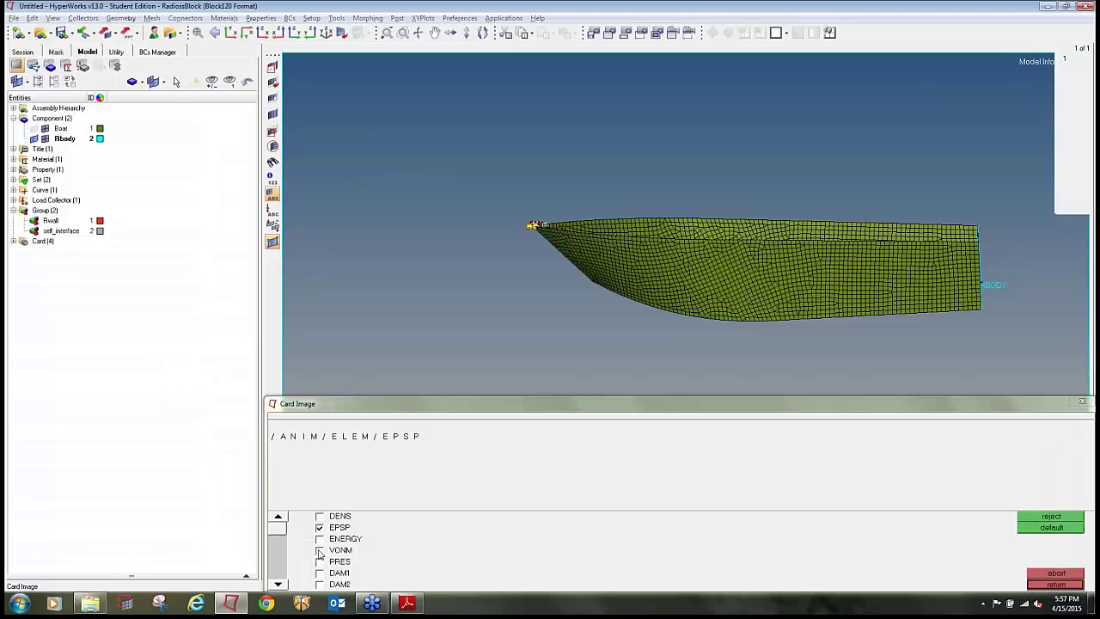
{"action": "left_click", "coordinate": [320, 550]}
{"action": "left_click", "coordinate": [278, 584]}
{"action": "left_click", "coordinate": [277, 584]}
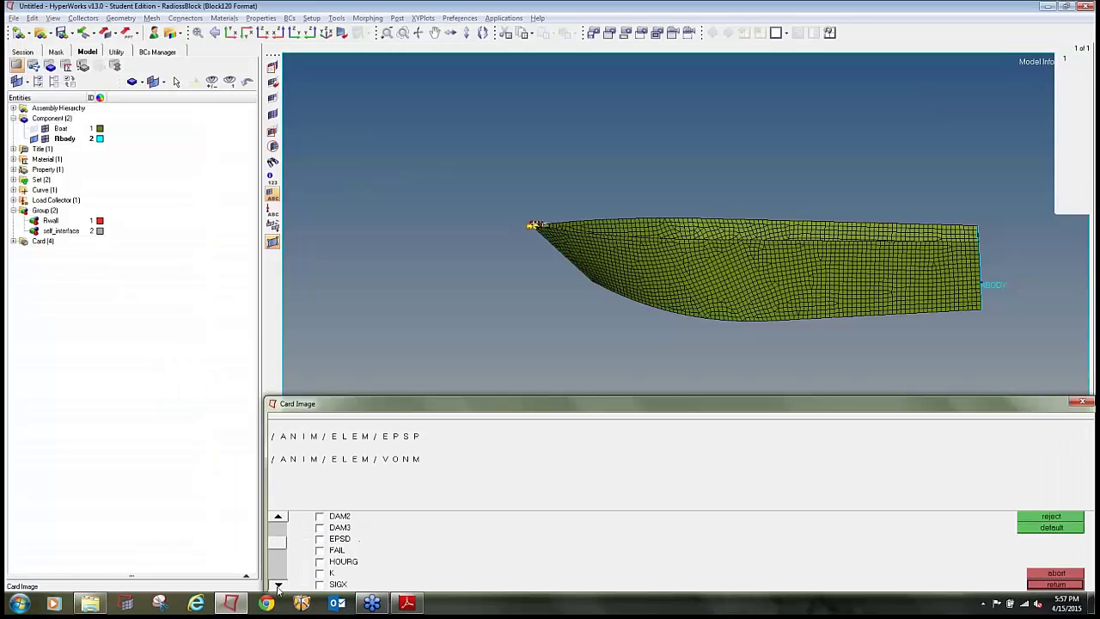
{"action": "left_click", "coordinate": [278, 584]}
{"action": "left_click", "coordinate": [320, 550]}
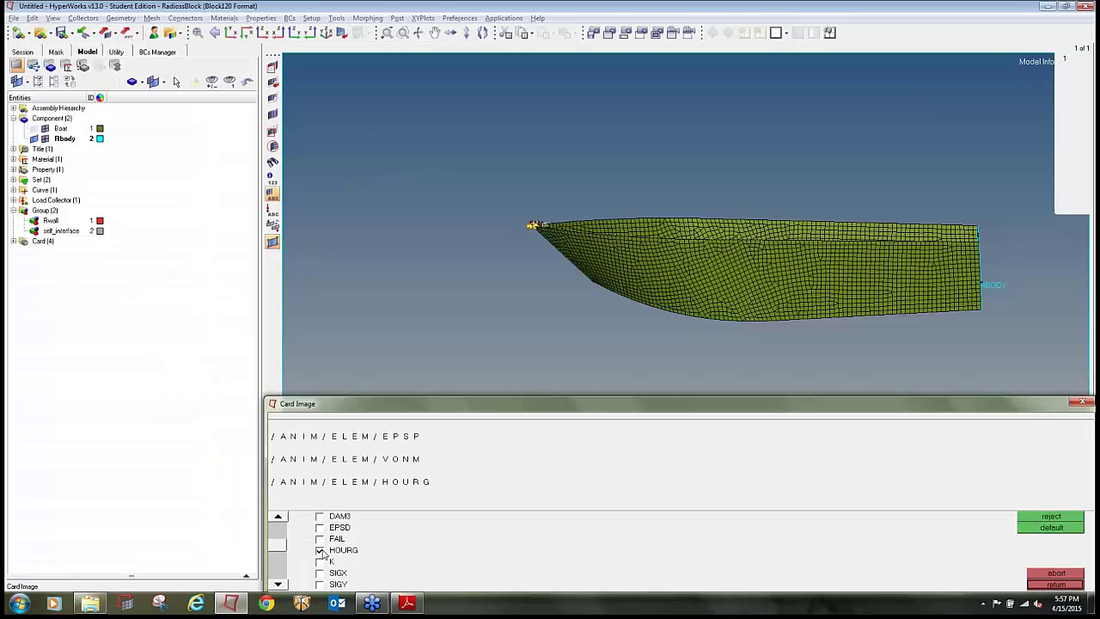
{"action": "left_click", "coordinate": [1069, 586]}
Add the ENG_ANIM_VECT control card and enable its CONT and DISP outputs, following the problem definition PDF.
{"action": "key", "text": "alt+Tab"}
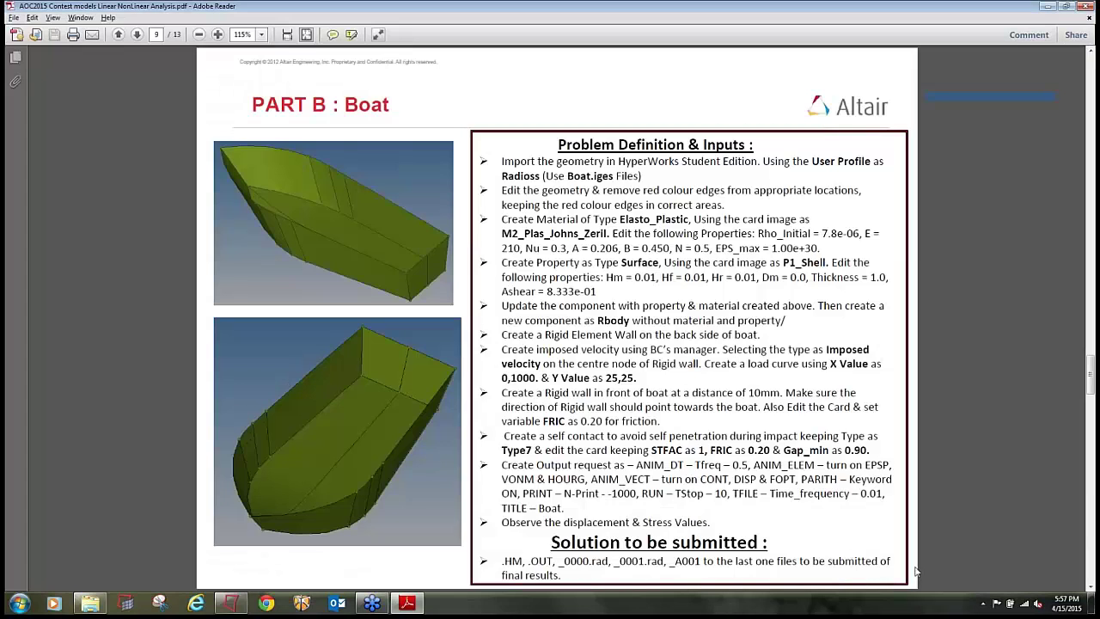
{"action": "key", "text": "alt+Tab"}
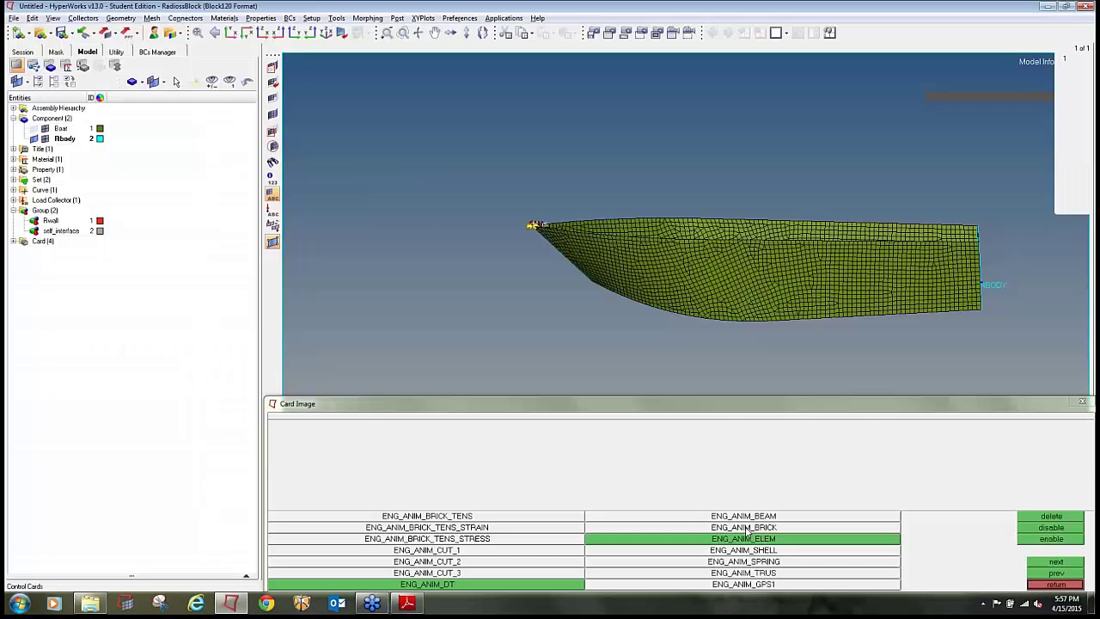
{"action": "left_click", "coordinate": [1053, 562]}
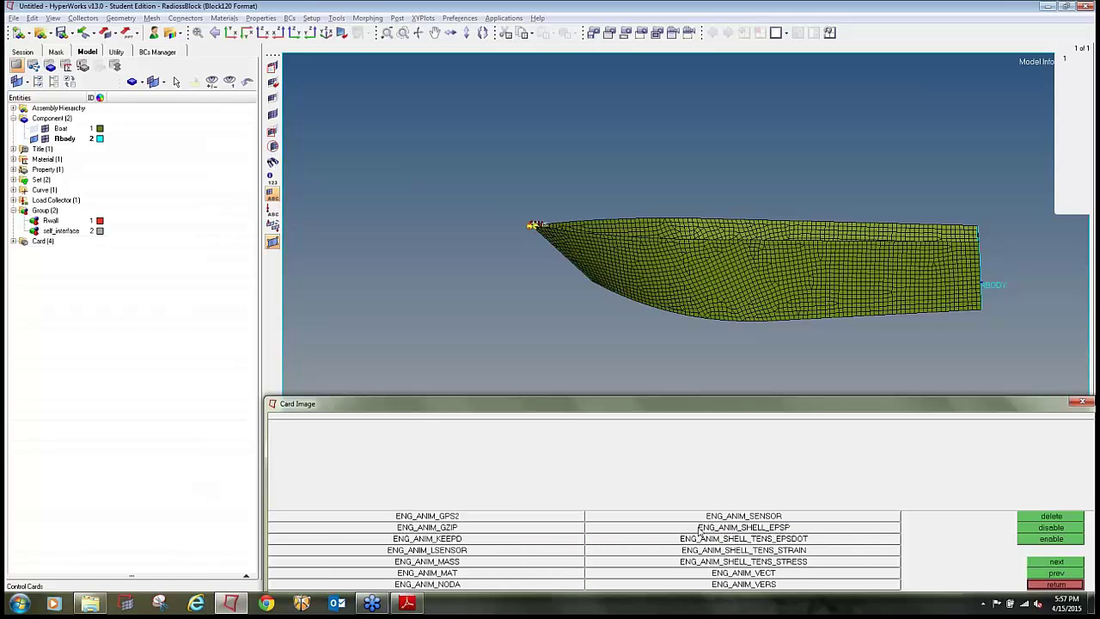
{"action": "left_click", "coordinate": [789, 574]}
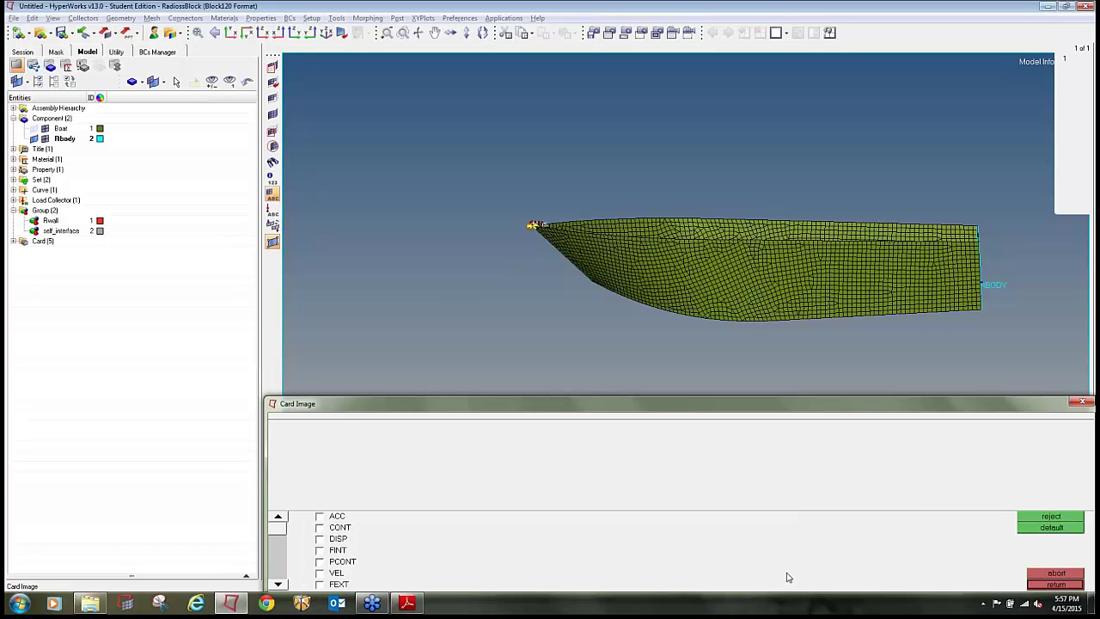
{"action": "key", "text": "alt+Tab"}
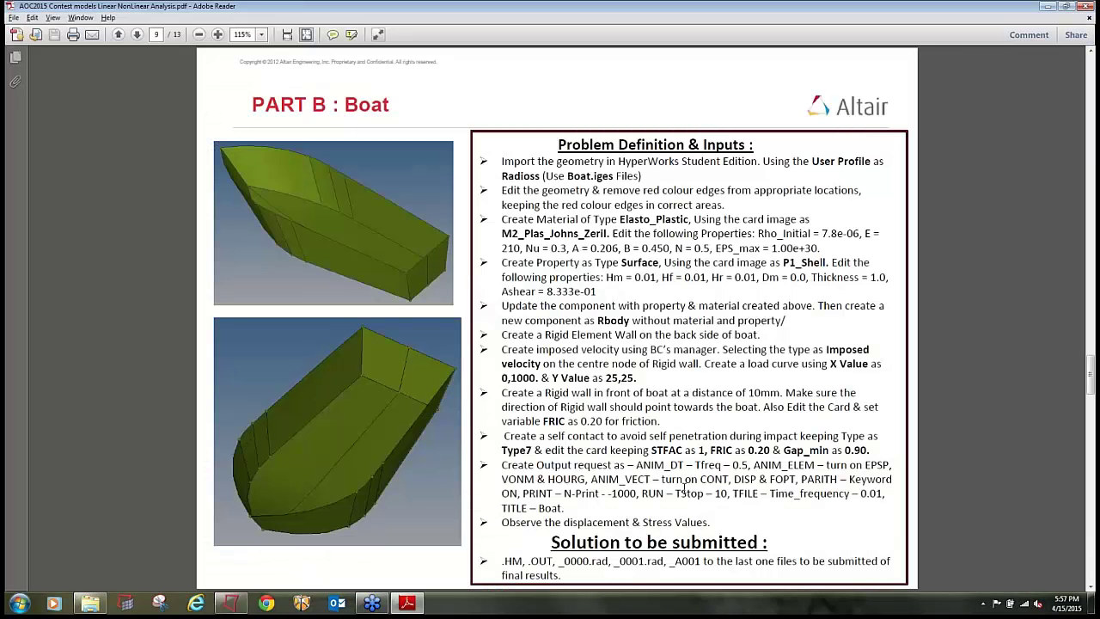
{"action": "key", "text": "alt+Tab"}
{"action": "left_click", "coordinate": [331, 527]}
{"action": "left_click", "coordinate": [330, 539]}
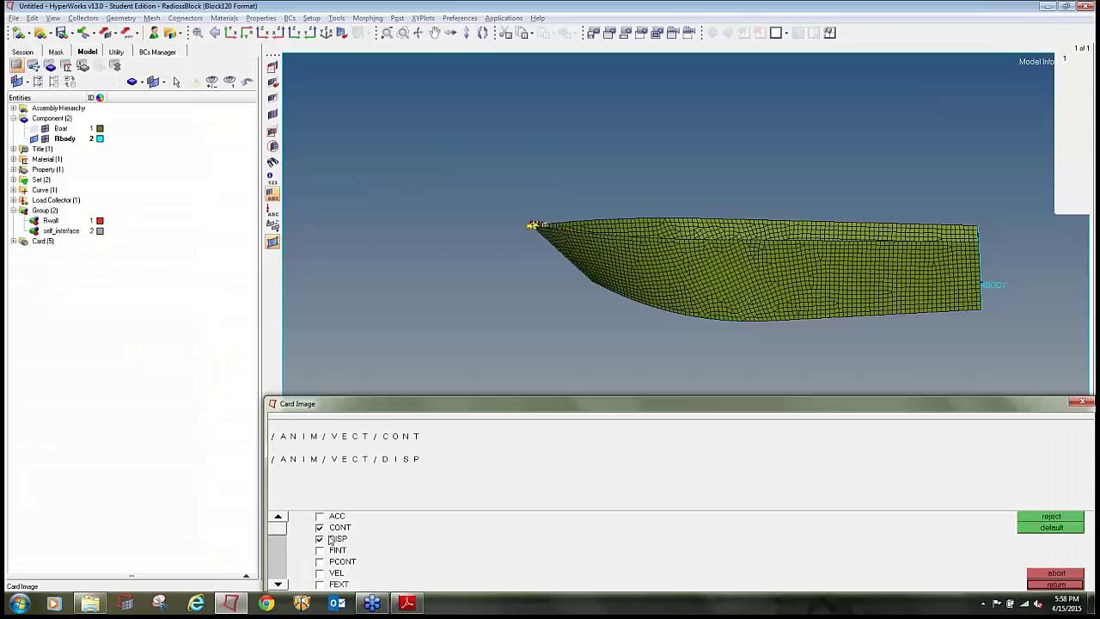
Enable the FOPT output in the ENG_ANIM_VECT card as well and finish the card.
{"action": "key", "text": "alt+Tab"}
{"action": "key", "text": "alt+Tab"}
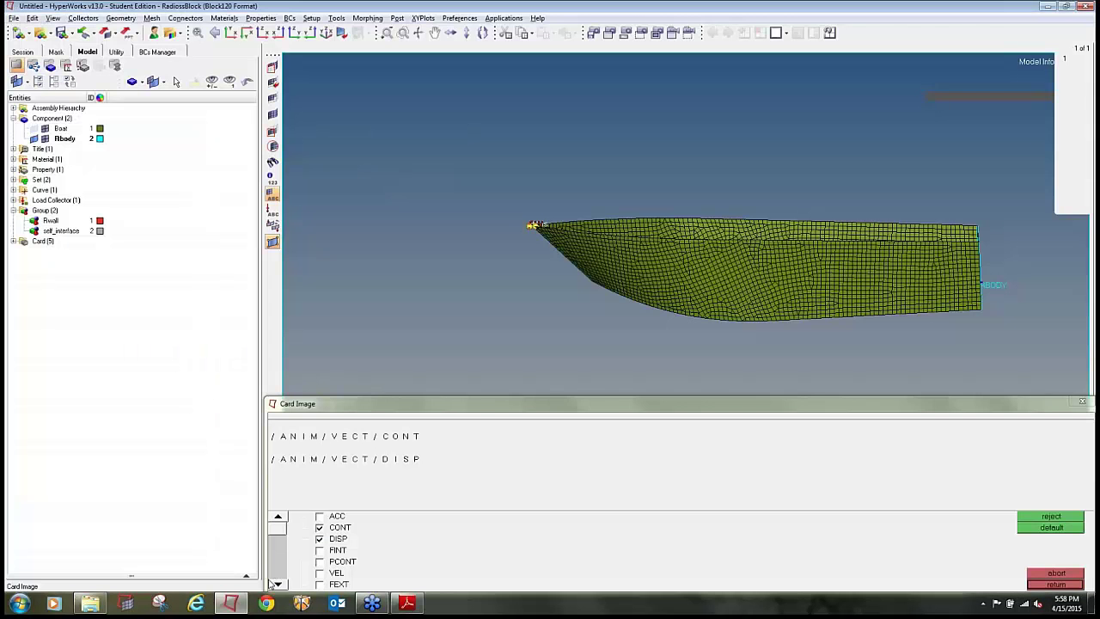
{"action": "left_click", "coordinate": [278, 584]}
{"action": "left_click", "coordinate": [279, 585]}
{"action": "left_click", "coordinate": [278, 584]}
{"action": "left_click", "coordinate": [279, 585]}
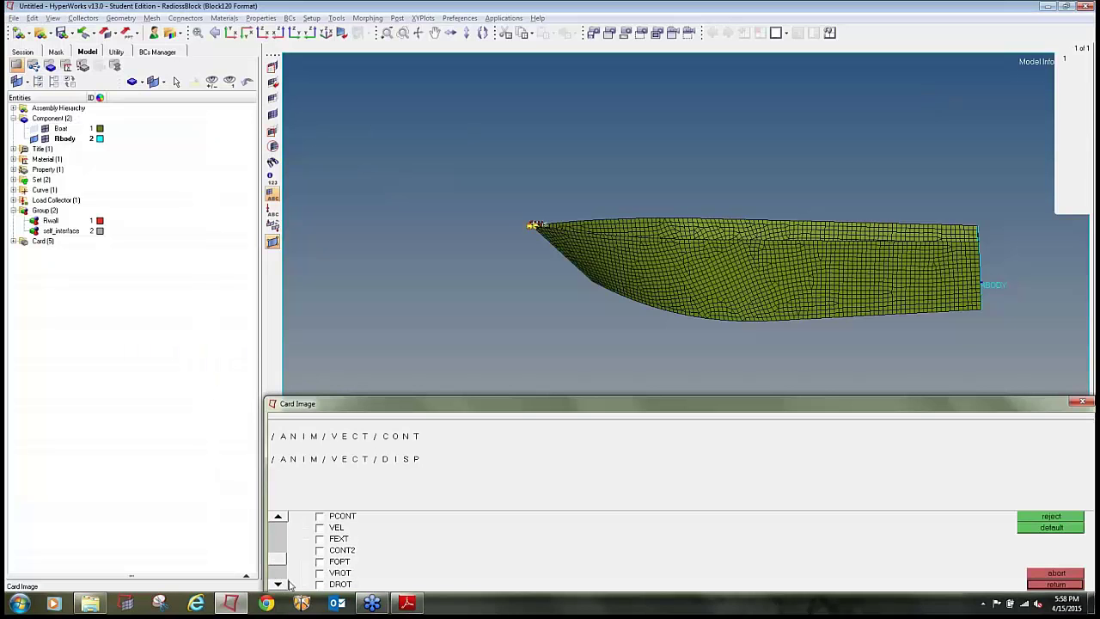
{"action": "left_click", "coordinate": [320, 561]}
{"action": "left_click", "coordinate": [1081, 583]}
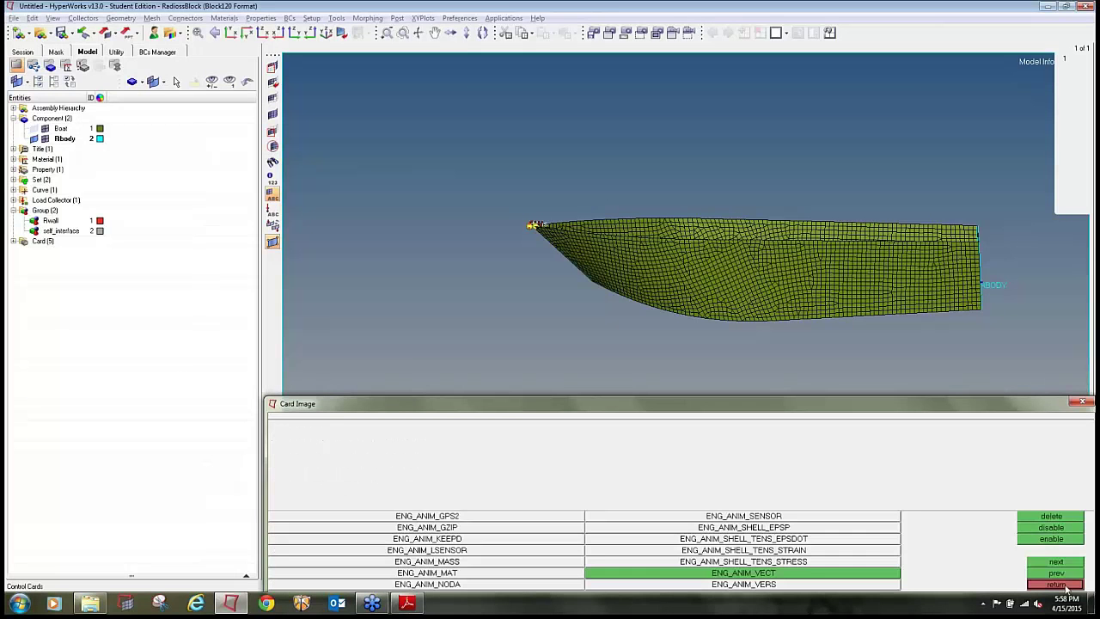
Add the ENG_PARITH control card, keeping its keyword ON as given in the problem definition PDF.
{"action": "key", "text": "alt+Tab"}
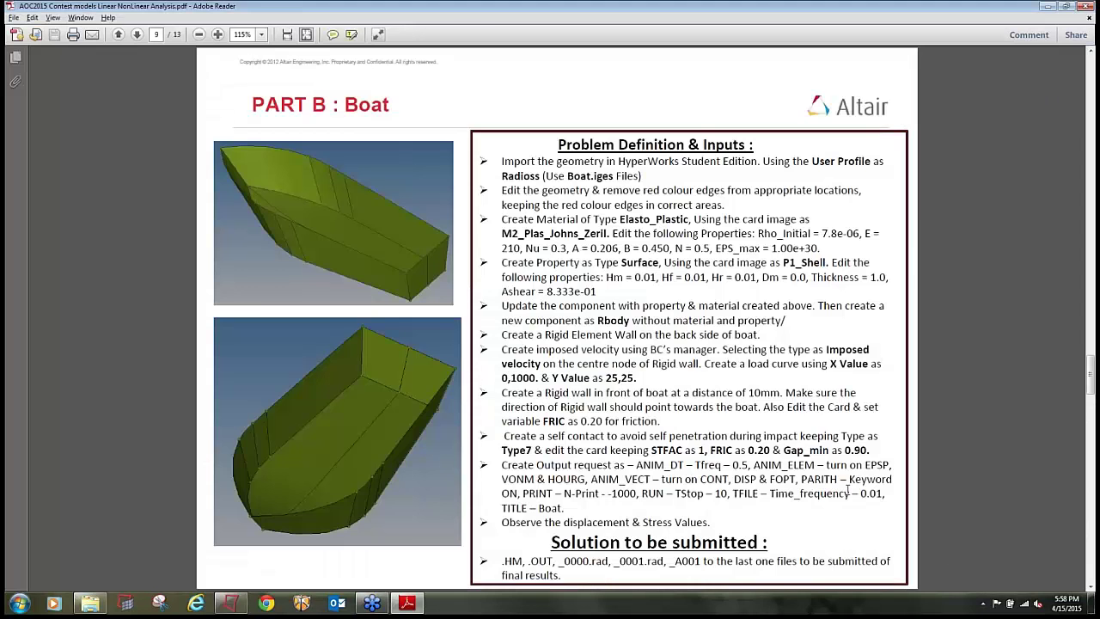
{"action": "key", "text": "alt+Tab"}
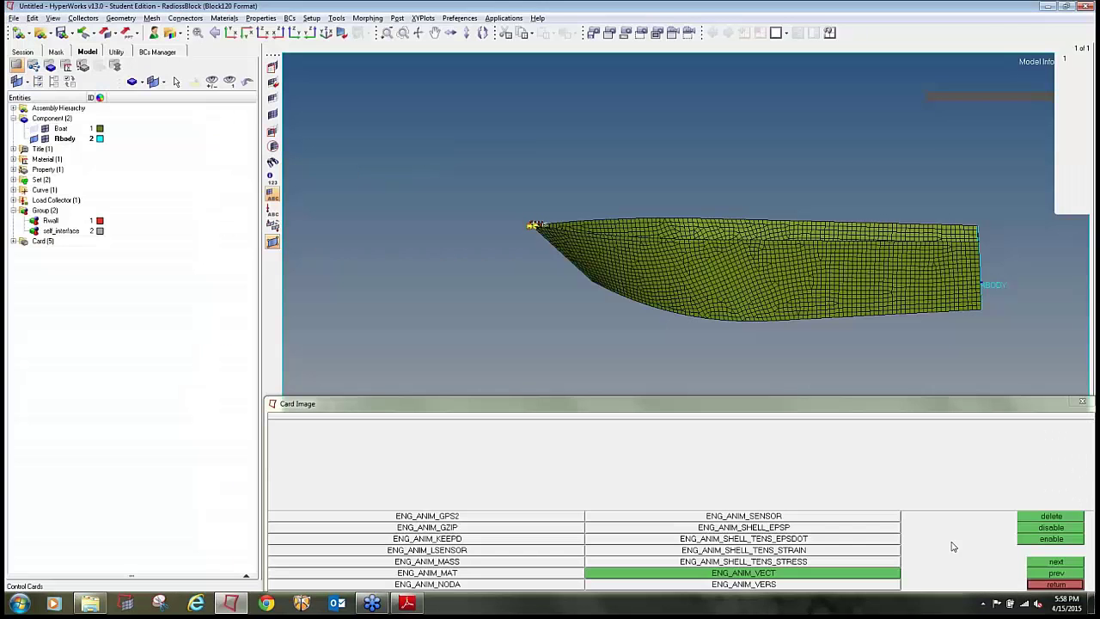
{"action": "left_click", "coordinate": [1039, 563]}
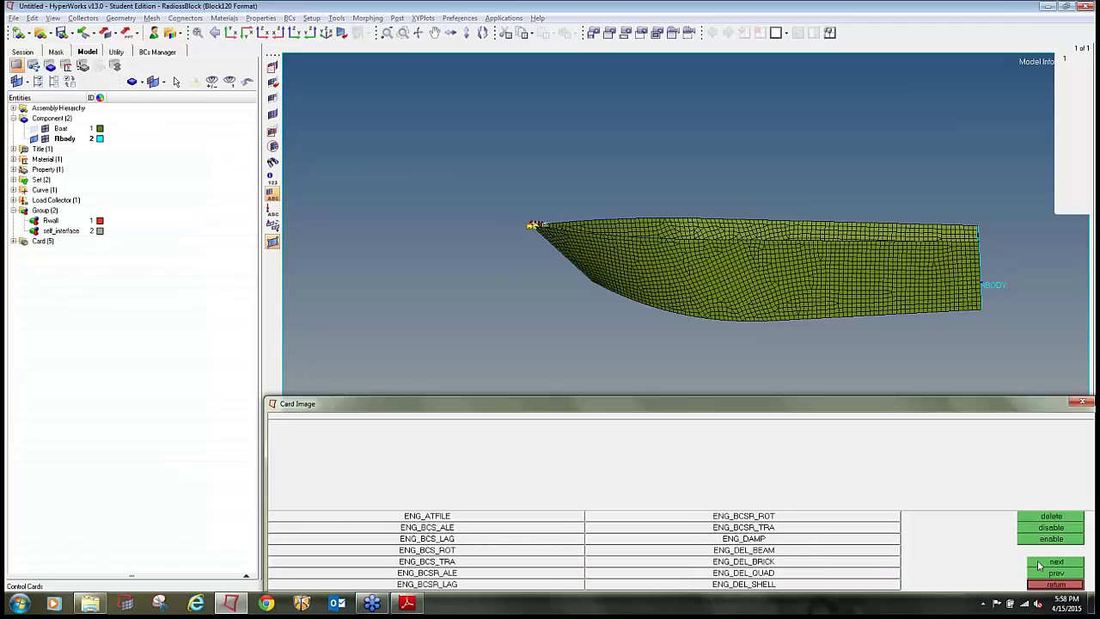
{"action": "left_click", "coordinate": [1039, 563]}
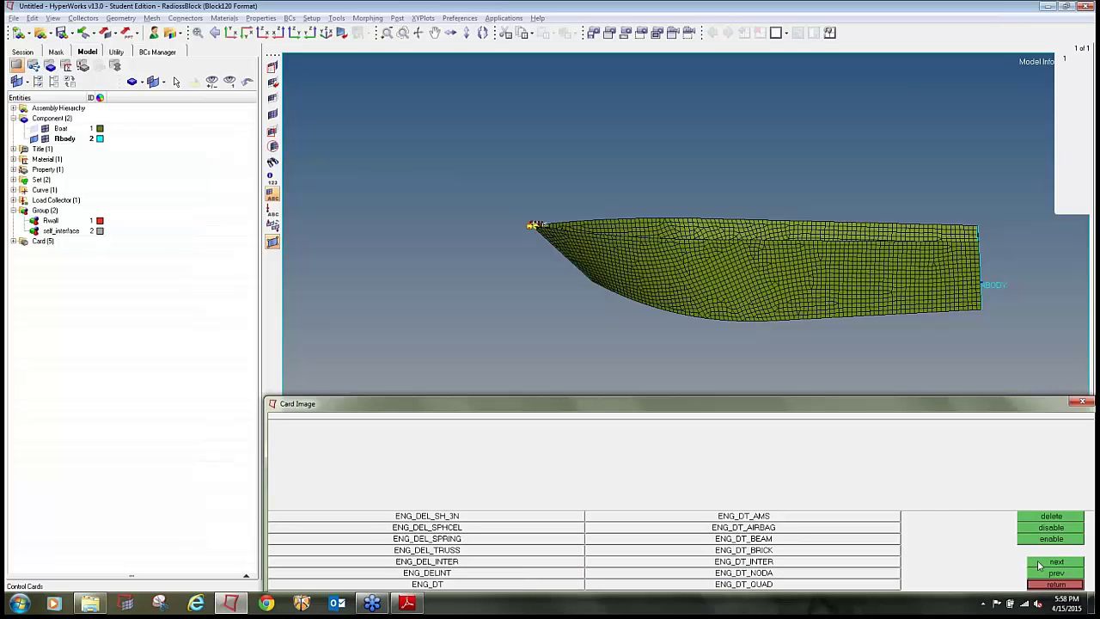
{"action": "left_click", "coordinate": [1038, 563]}
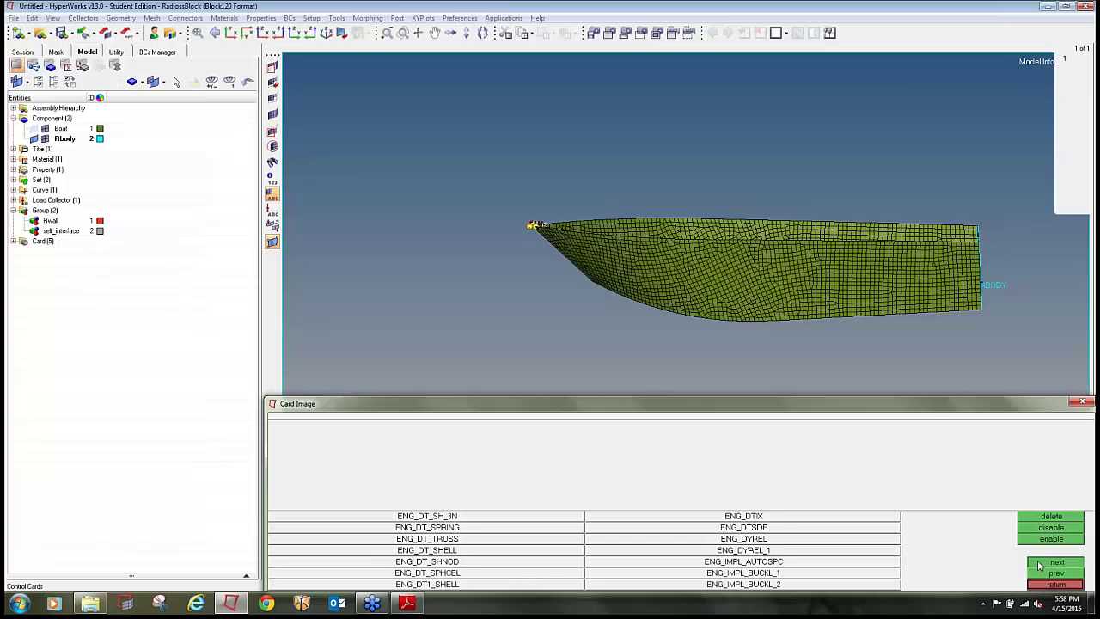
{"action": "left_click", "coordinate": [1039, 563]}
{"action": "left_click", "coordinate": [1039, 563]}
{"action": "left_click", "coordinate": [1039, 563]}
{"action": "left_click", "coordinate": [1039, 563]}
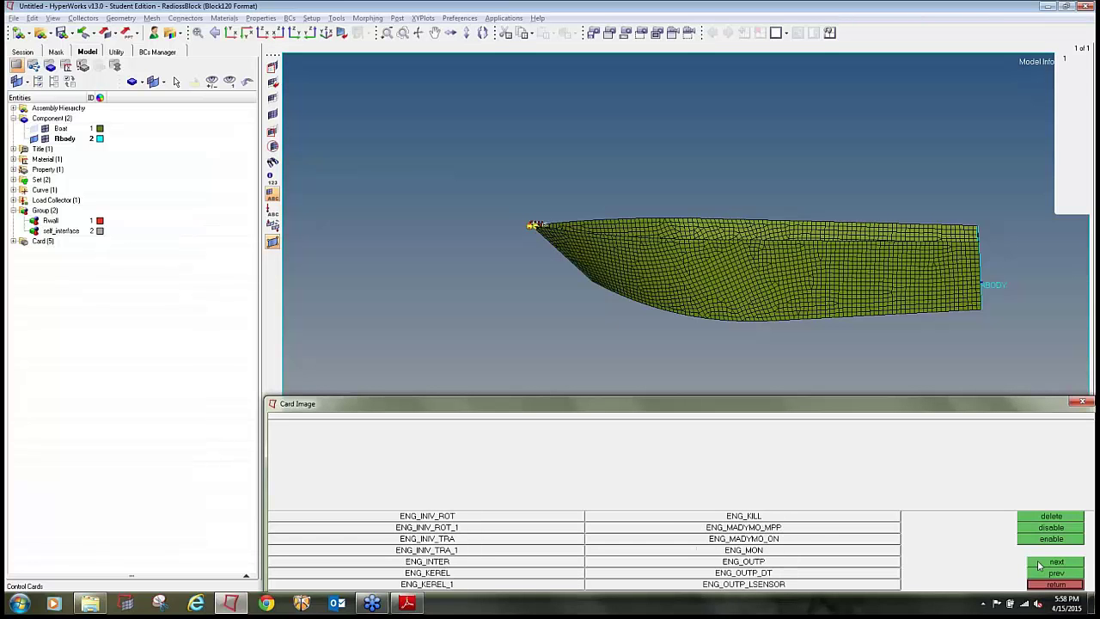
{"action": "left_click", "coordinate": [1038, 563]}
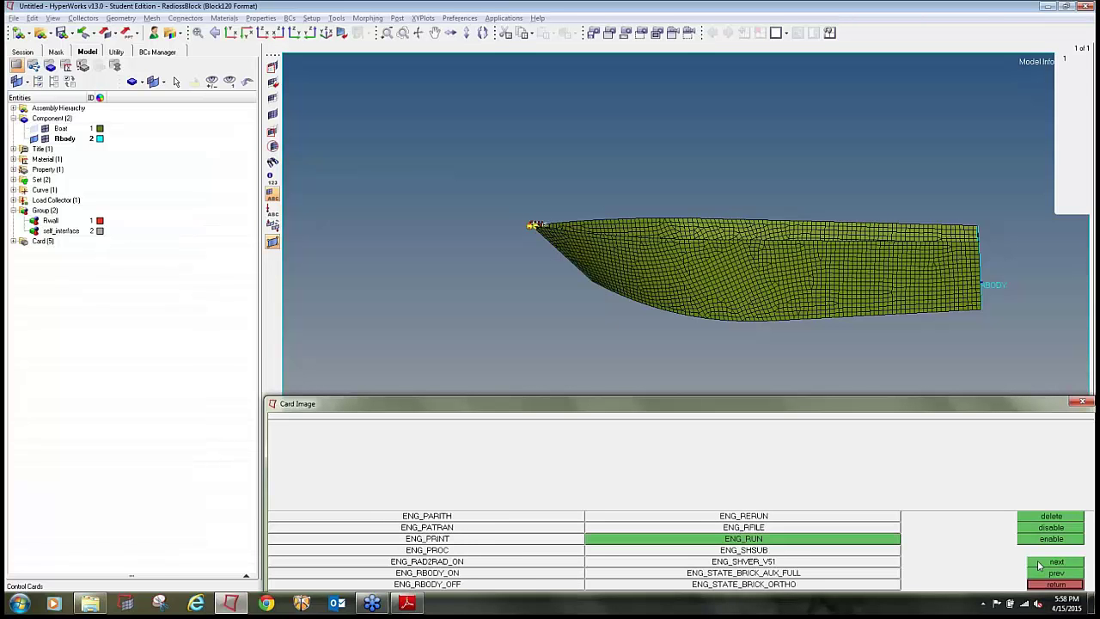
{"action": "left_click", "coordinate": [429, 517]}
{"action": "key", "text": "alt+Tab"}
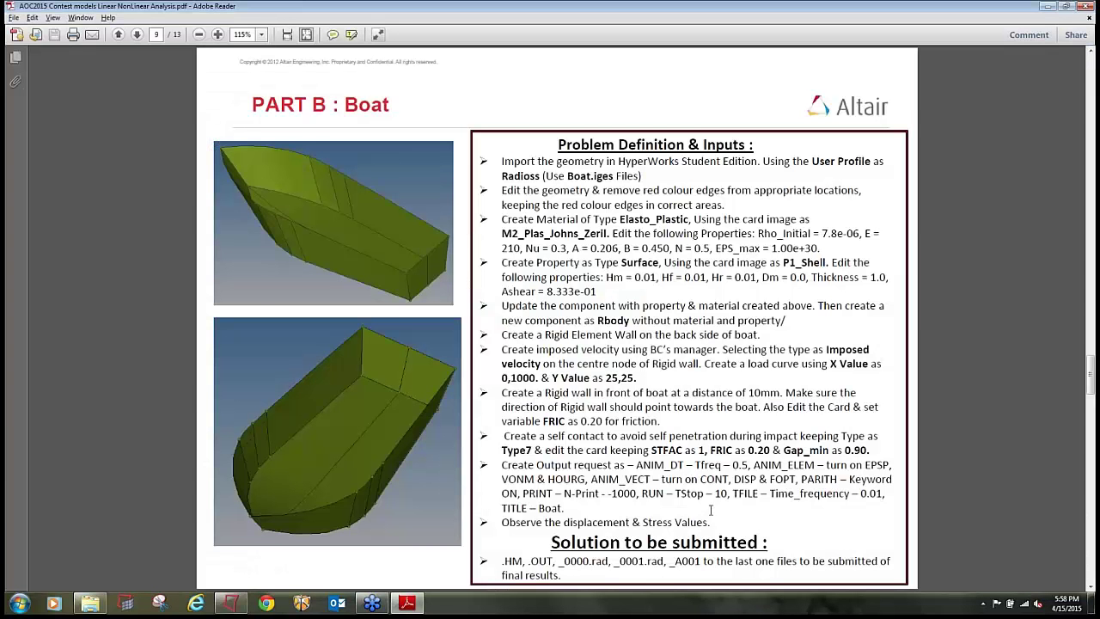
{"action": "key", "text": "alt+Tab"}
{"action": "left_click", "coordinate": [1042, 586]}
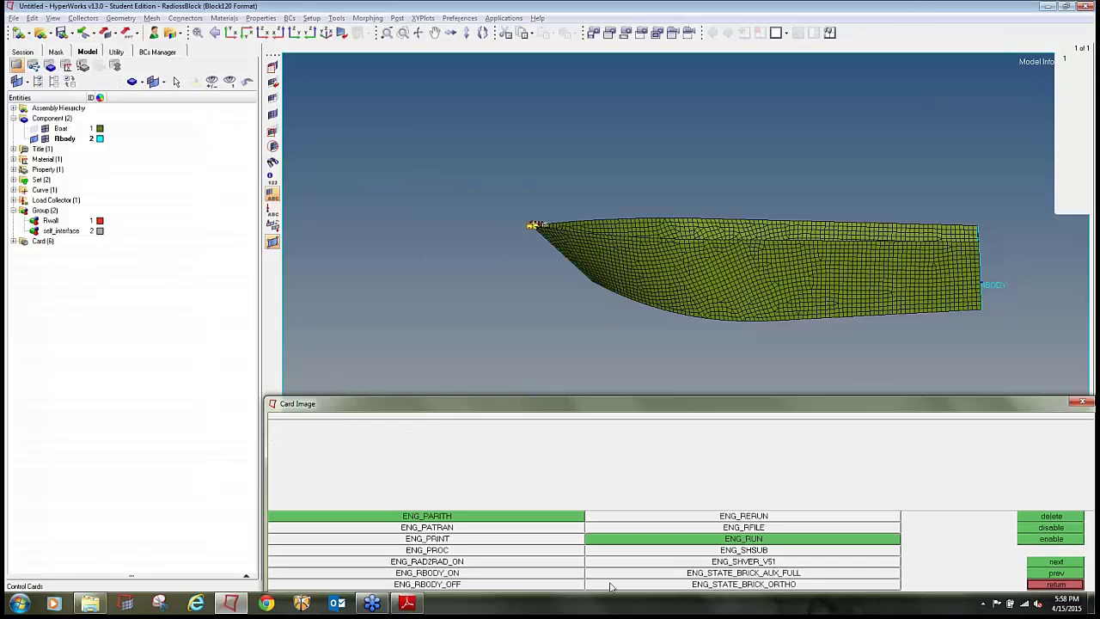
Add the ENG_PRINT control card with N_print at -1000, checking the value against the problem definition PDF.
{"action": "left_click", "coordinate": [447, 544]}
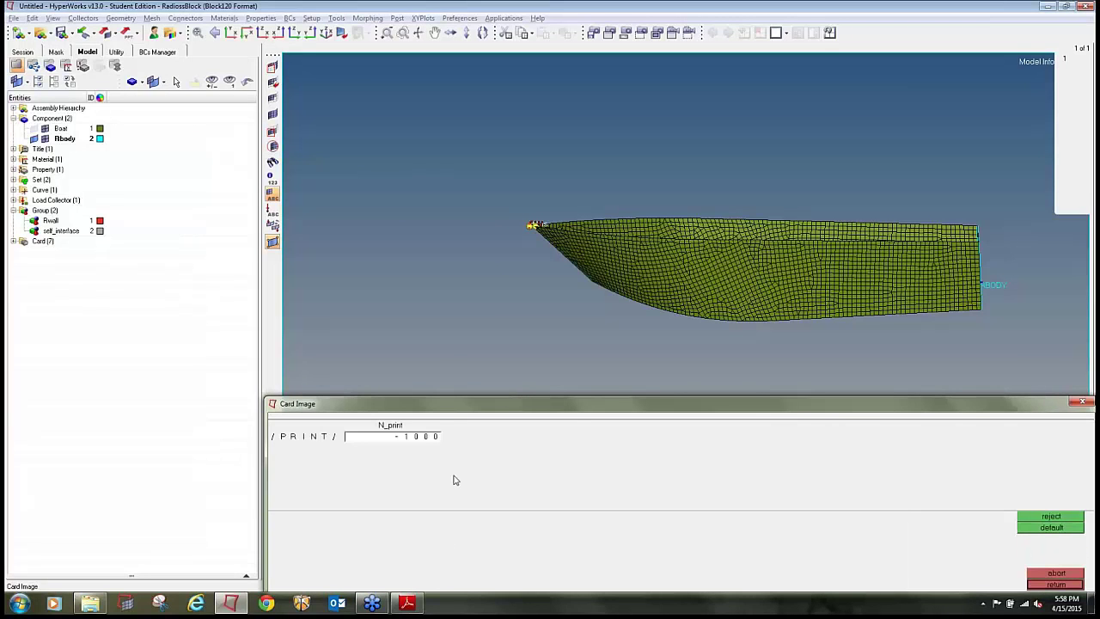
{"action": "key", "text": "alt+Tab"}
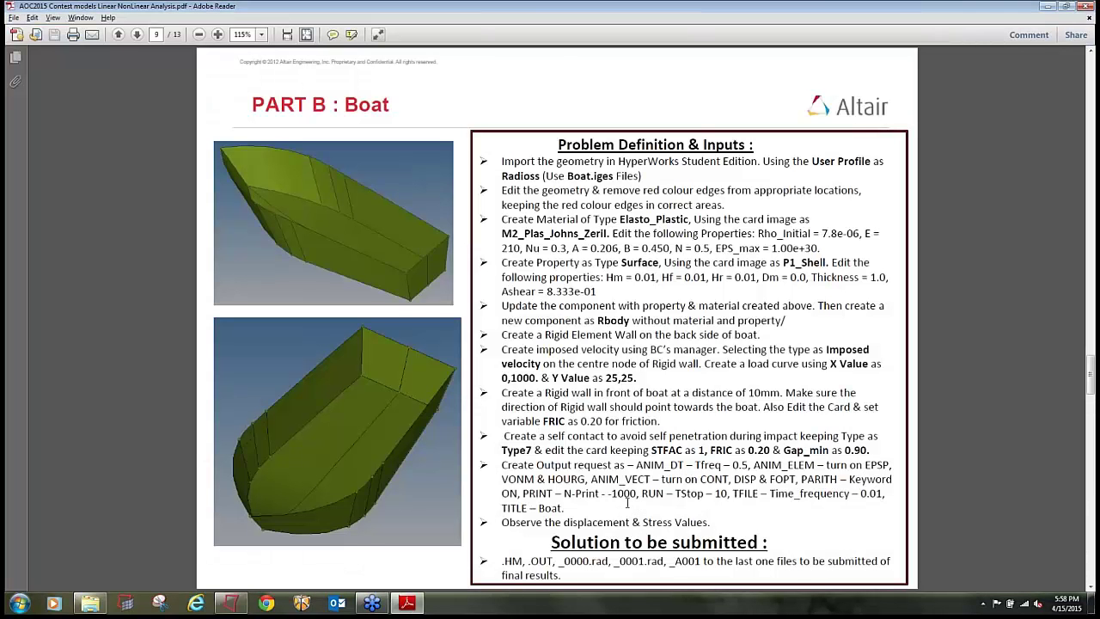
{"action": "key", "text": "alt+Tab"}
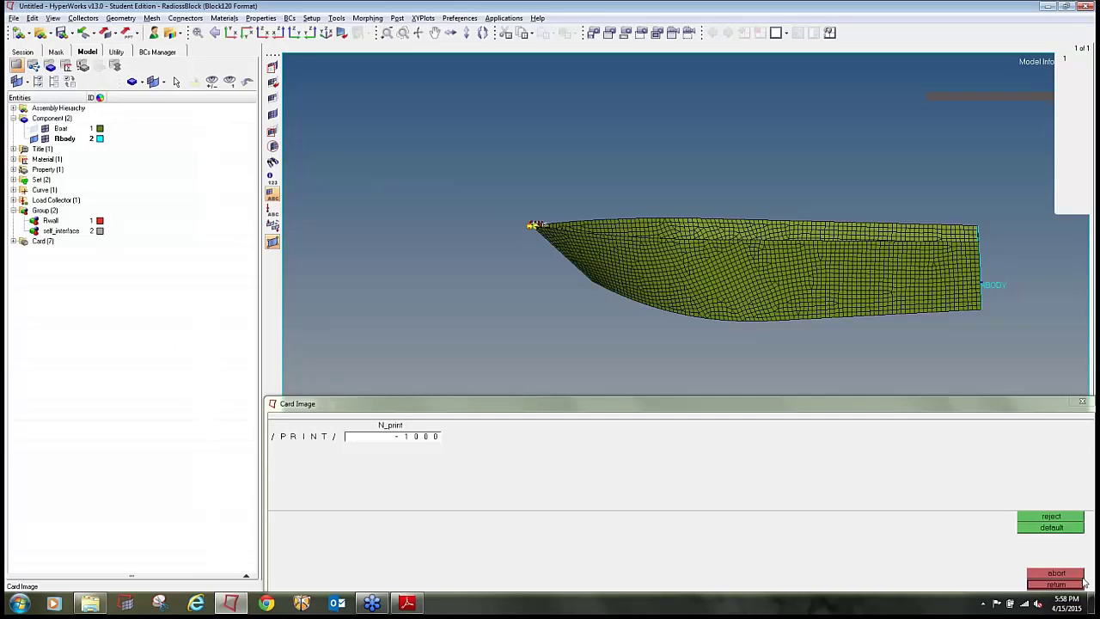
{"action": "left_click", "coordinate": [1075, 586]}
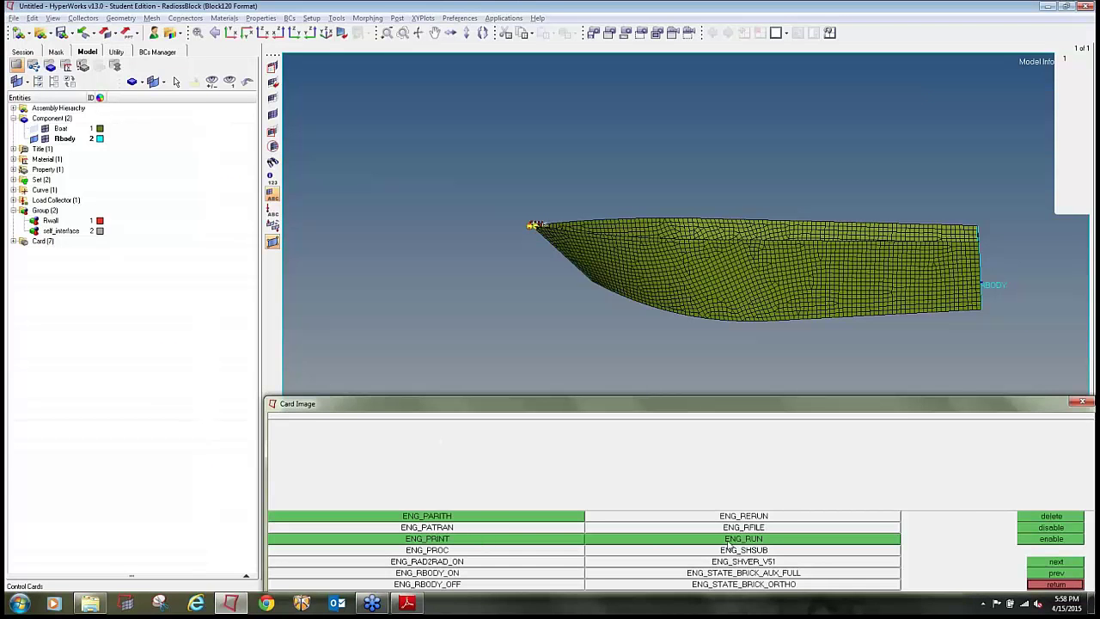
Check the remaining output requests in the problem definition PDF and look for the TFILE card among the control cards.
{"action": "key", "text": "alt+Tab"}
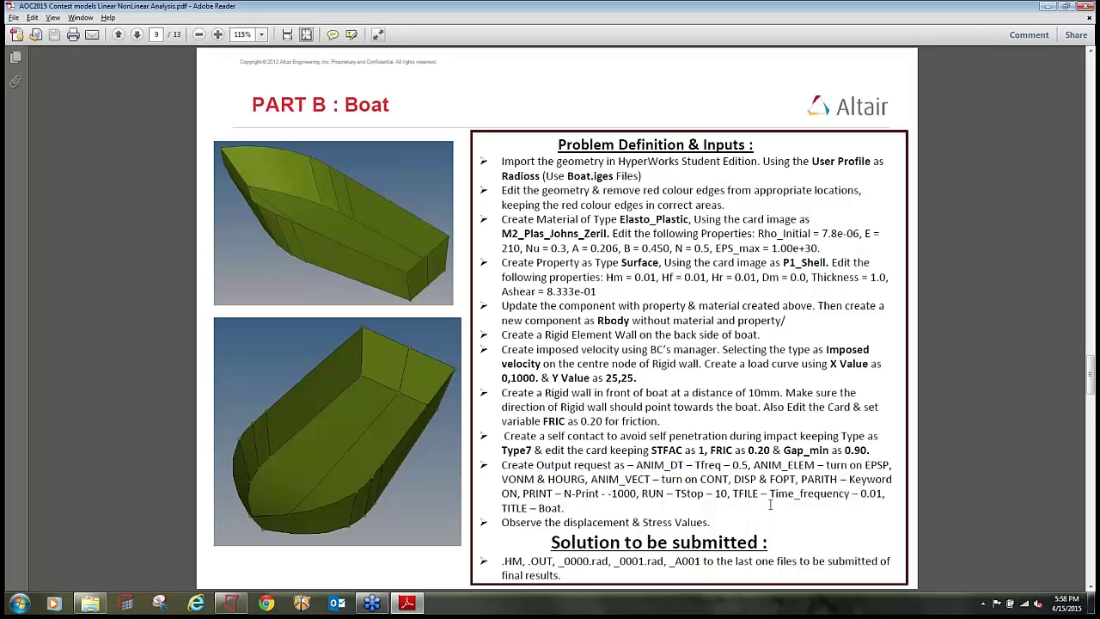
{"action": "key", "text": "alt+Tab"}
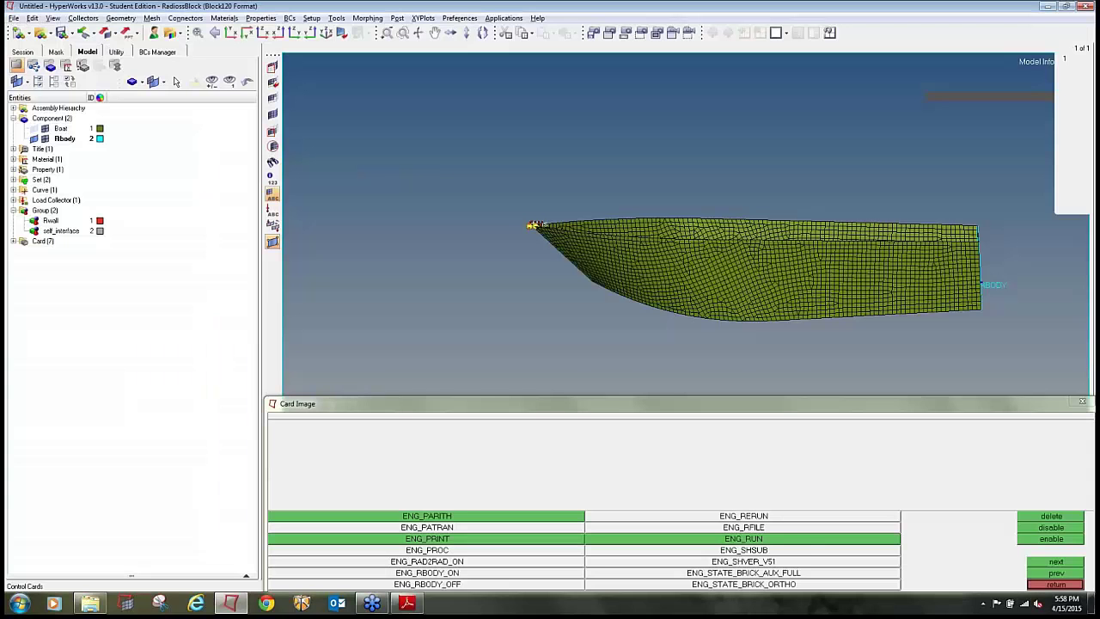
{"action": "left_click", "coordinate": [1042, 564]}
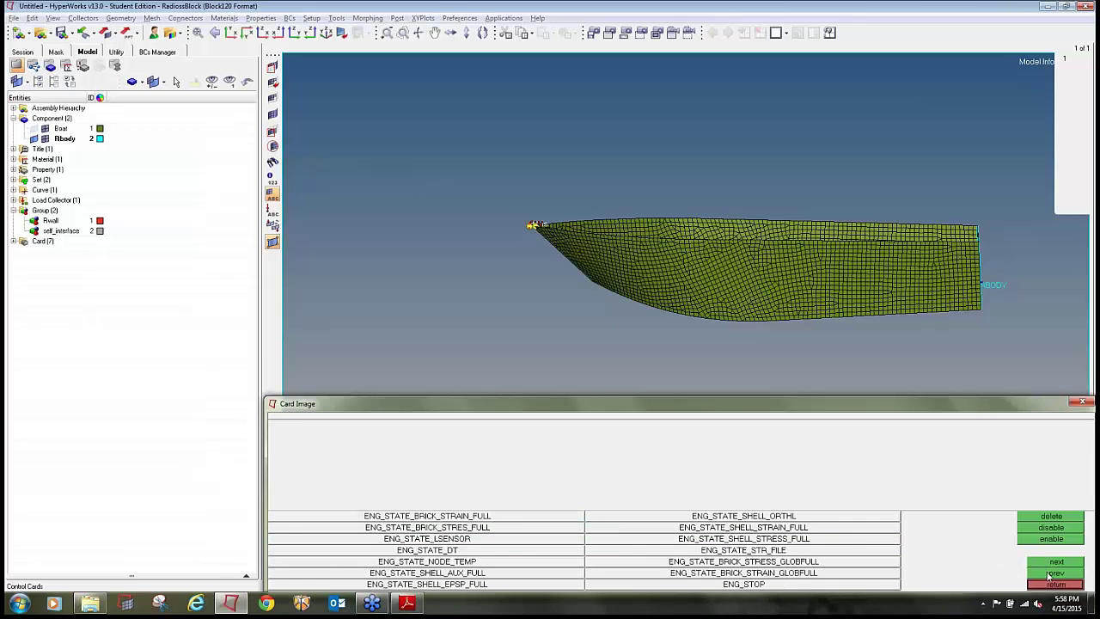
{"action": "left_click", "coordinate": [1043, 572]}
{"action": "key", "text": "alt+Tab"}
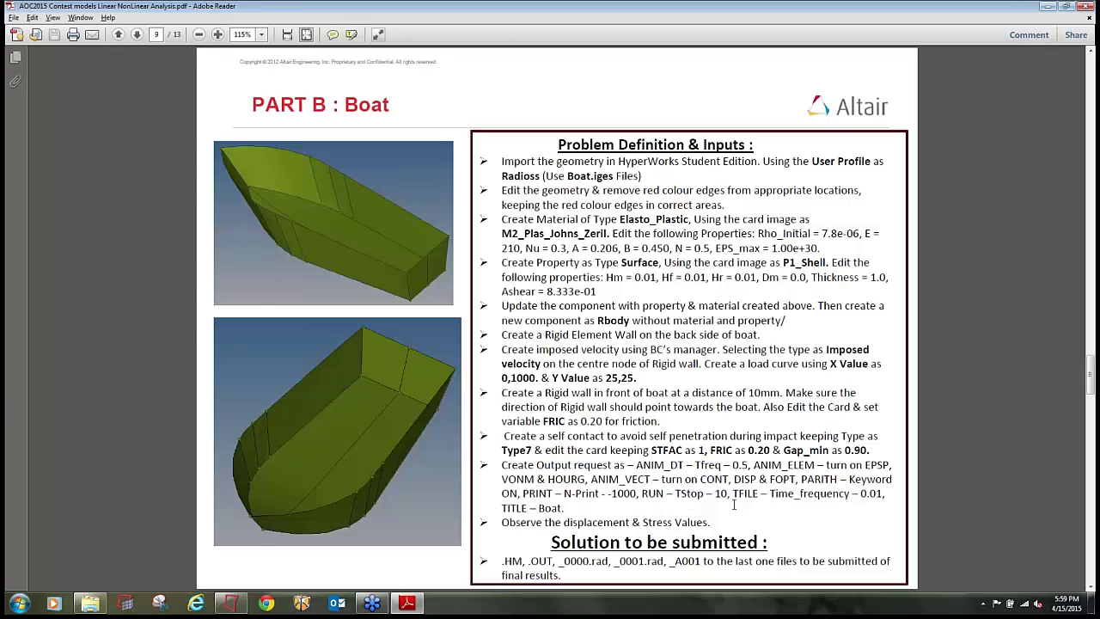
{"action": "key", "text": "alt+Tab"}
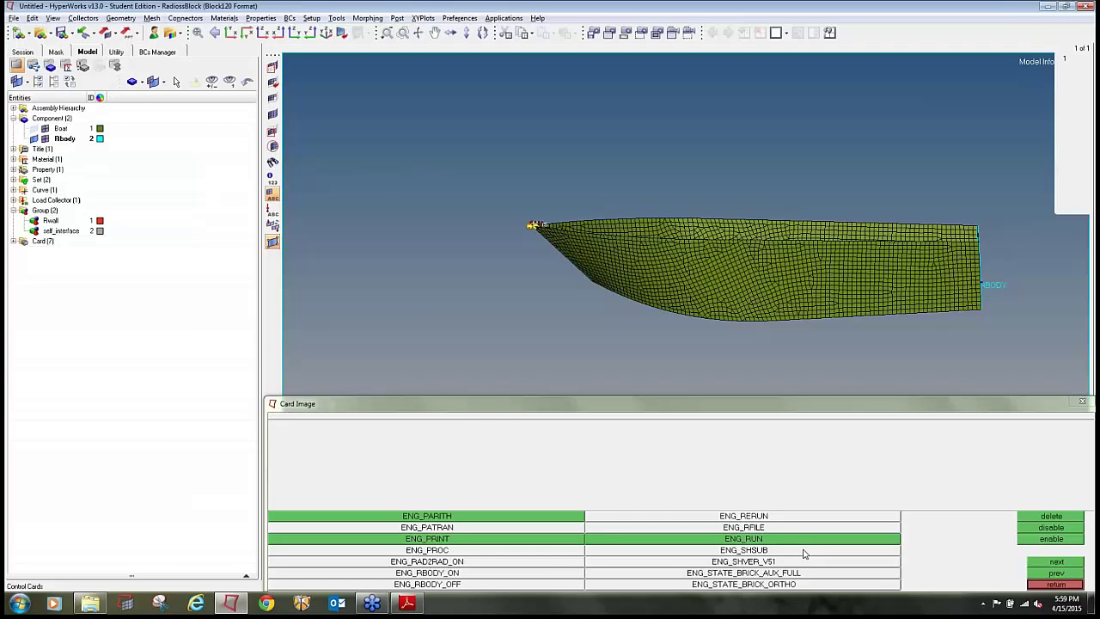
{"action": "left_click", "coordinate": [1033, 564]}
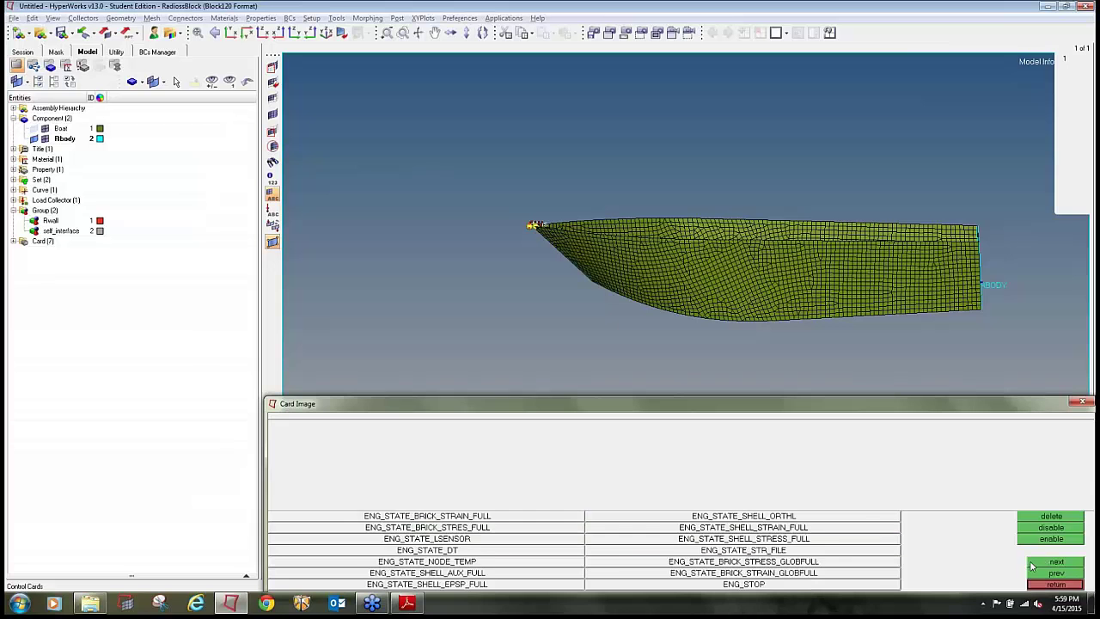
{"action": "left_click", "coordinate": [1038, 573]}
{"action": "left_click", "coordinate": [1037, 573]}
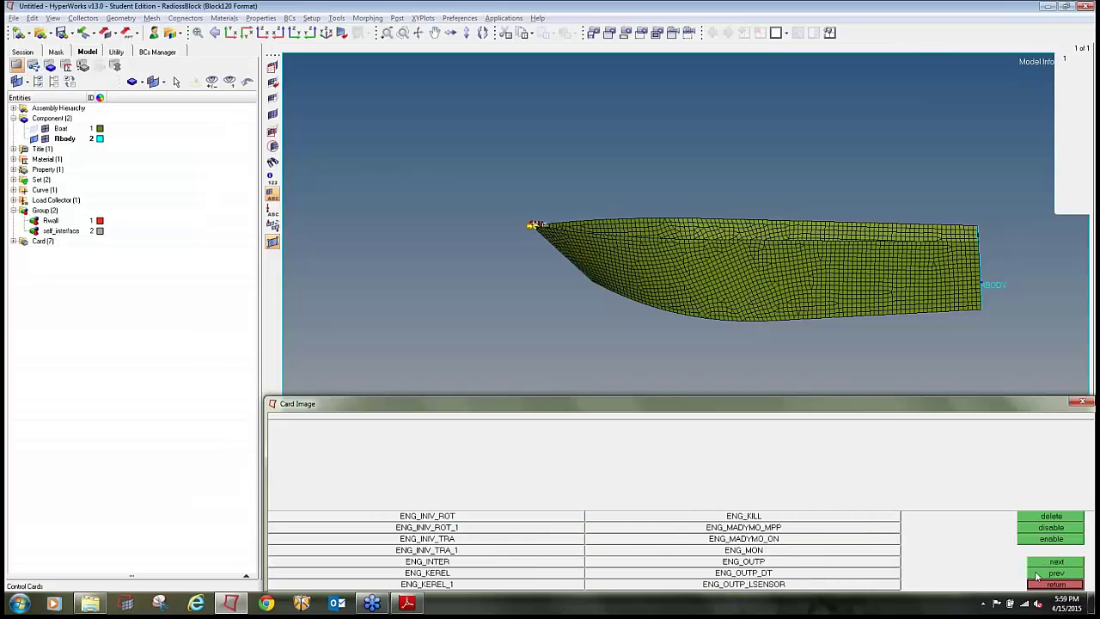
{"action": "left_click", "coordinate": [1037, 574]}
{"action": "left_click", "coordinate": [825, 530]}
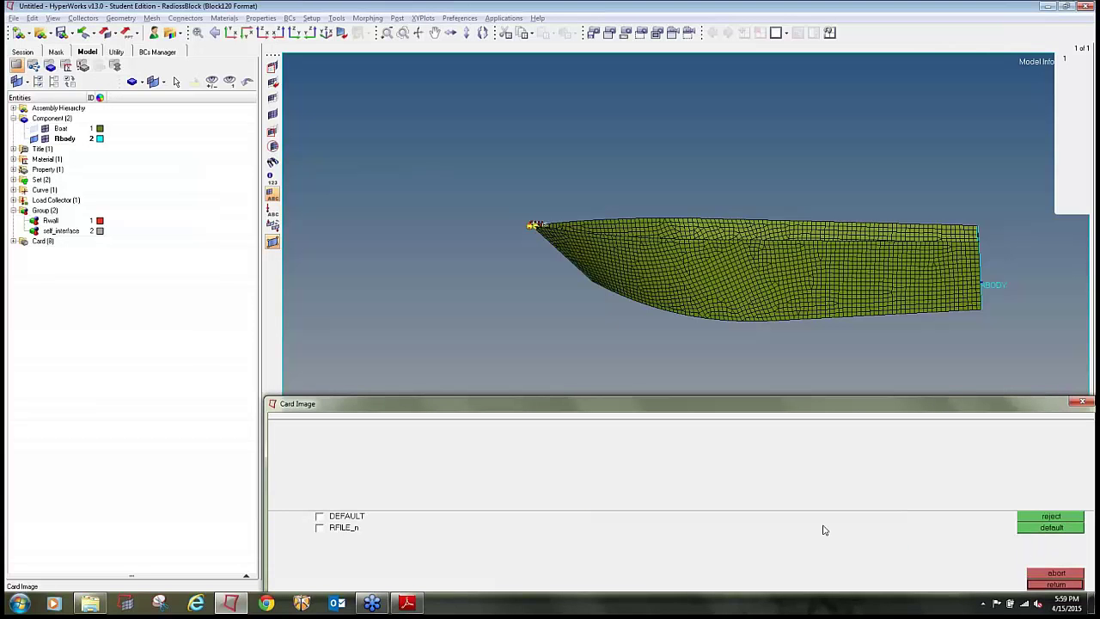
{"action": "left_click", "coordinate": [1054, 517]}
{"action": "left_click", "coordinate": [1048, 574]}
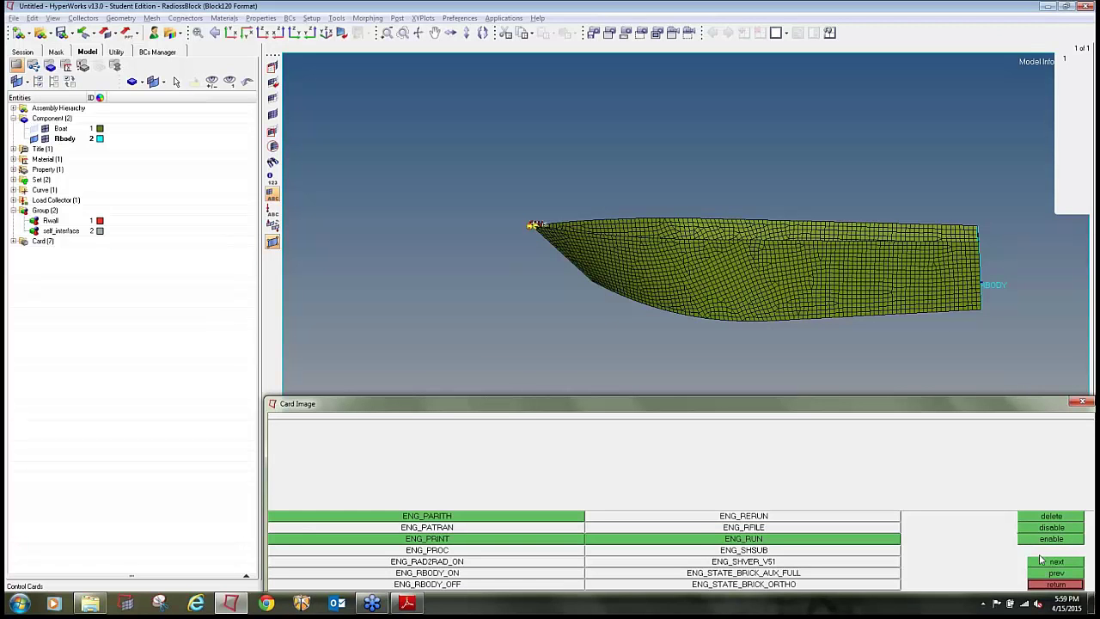
Add the ENG_TFILE control card with Time_frequency 0.01 as given in the PDF, and list the model's control cards.
{"action": "left_click", "coordinate": [1043, 563]}
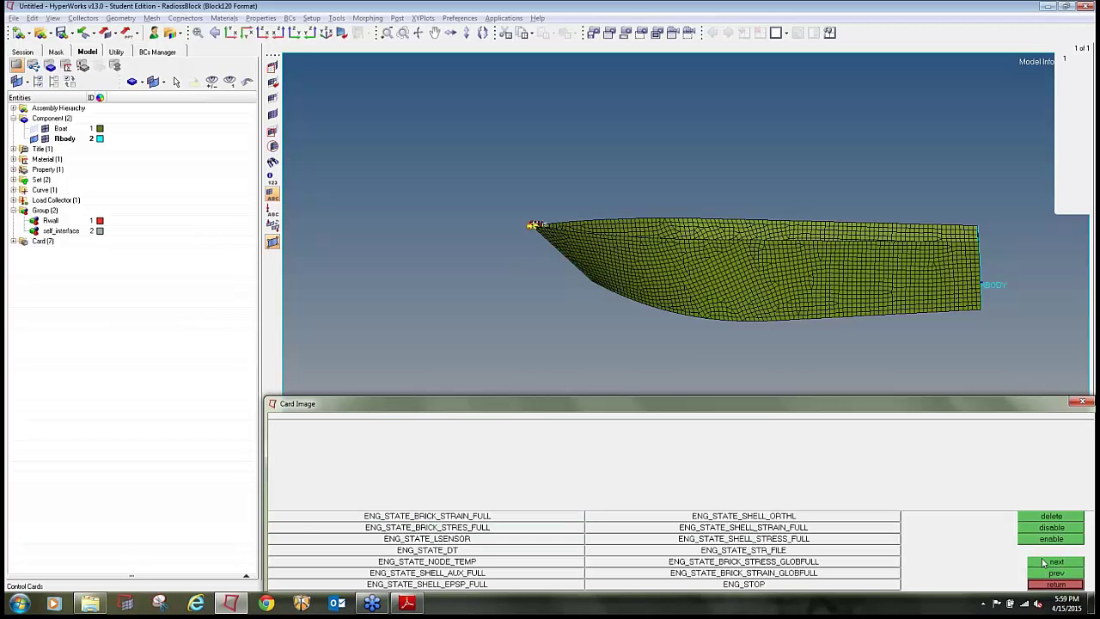
{"action": "left_click", "coordinate": [1043, 562]}
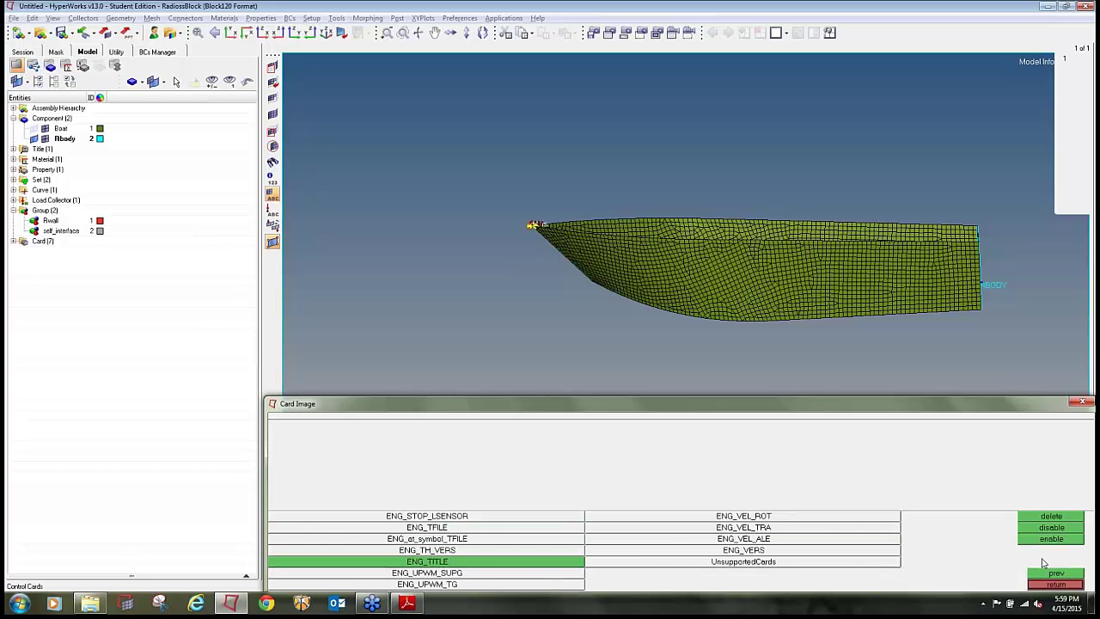
{"action": "left_click", "coordinate": [494, 530]}
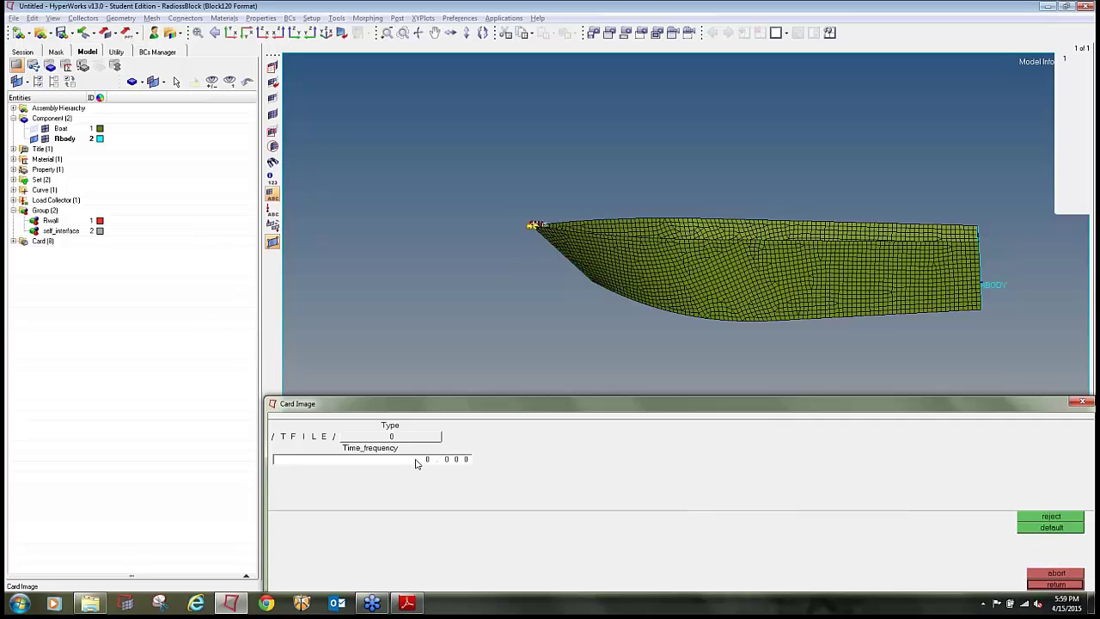
{"action": "key", "text": "alt+Tab"}
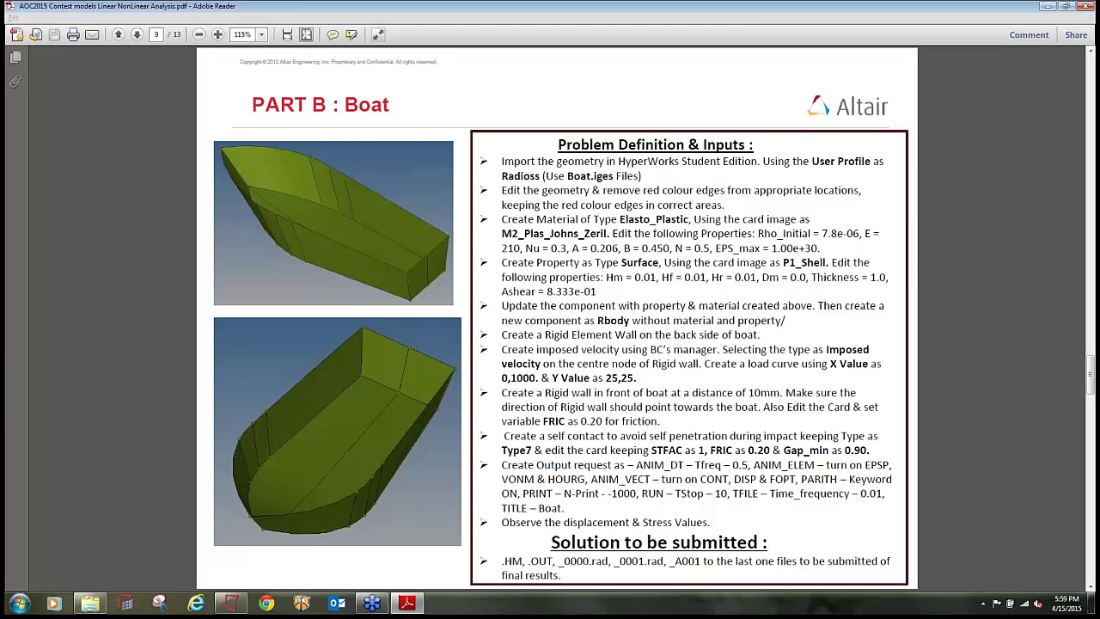
{"action": "key", "text": "alt+Tab"}
{"action": "type", "text": "0.0"}
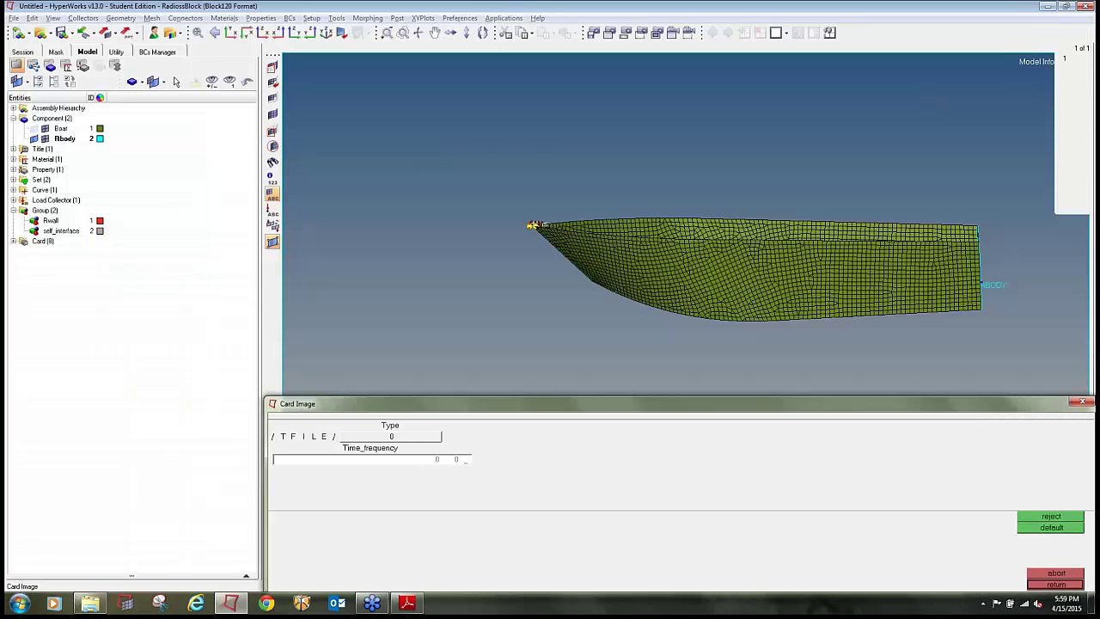
{"action": "key", "text": "alt+Tab"}
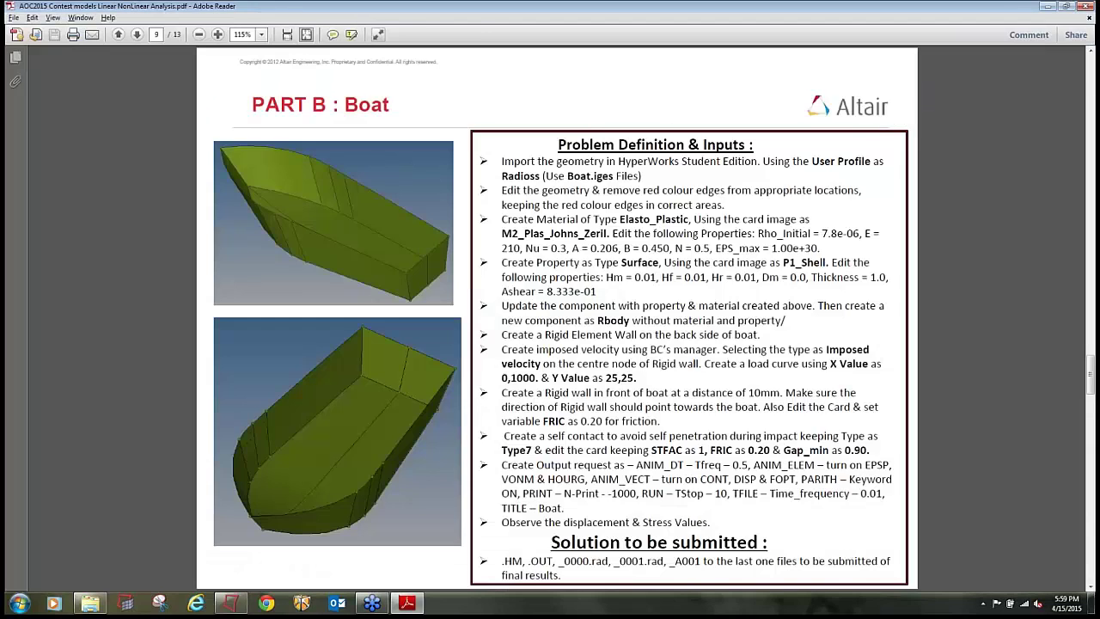
{"action": "key", "text": "alt+Tab"}
{"action": "left_click", "coordinate": [1037, 587]}
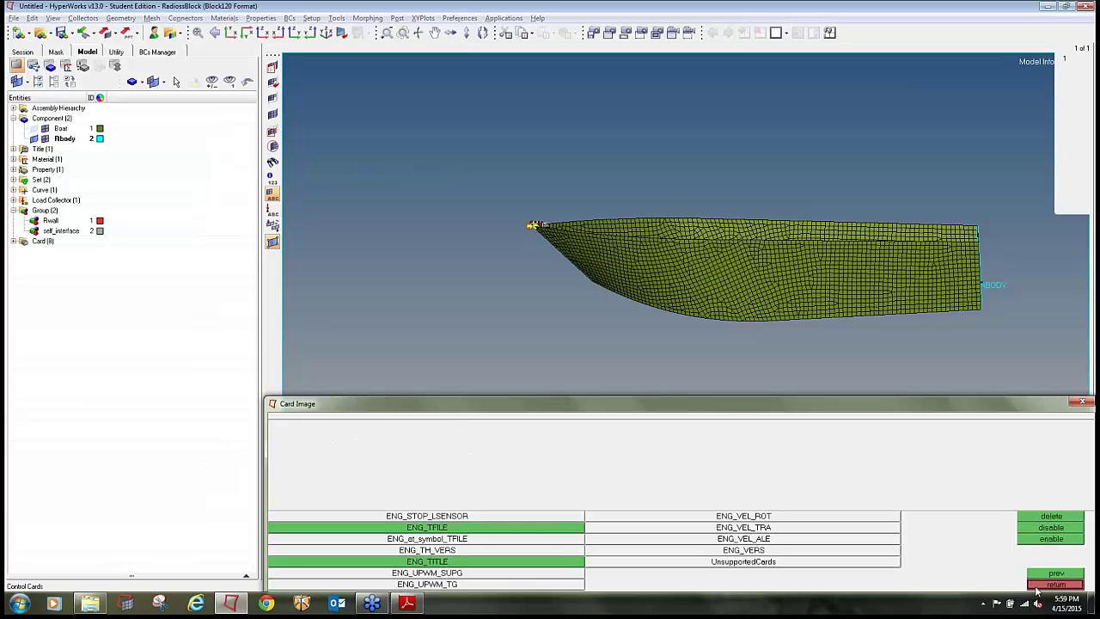
{"action": "left_click", "coordinate": [1040, 586]}
{"action": "left_click", "coordinate": [12, 240]}
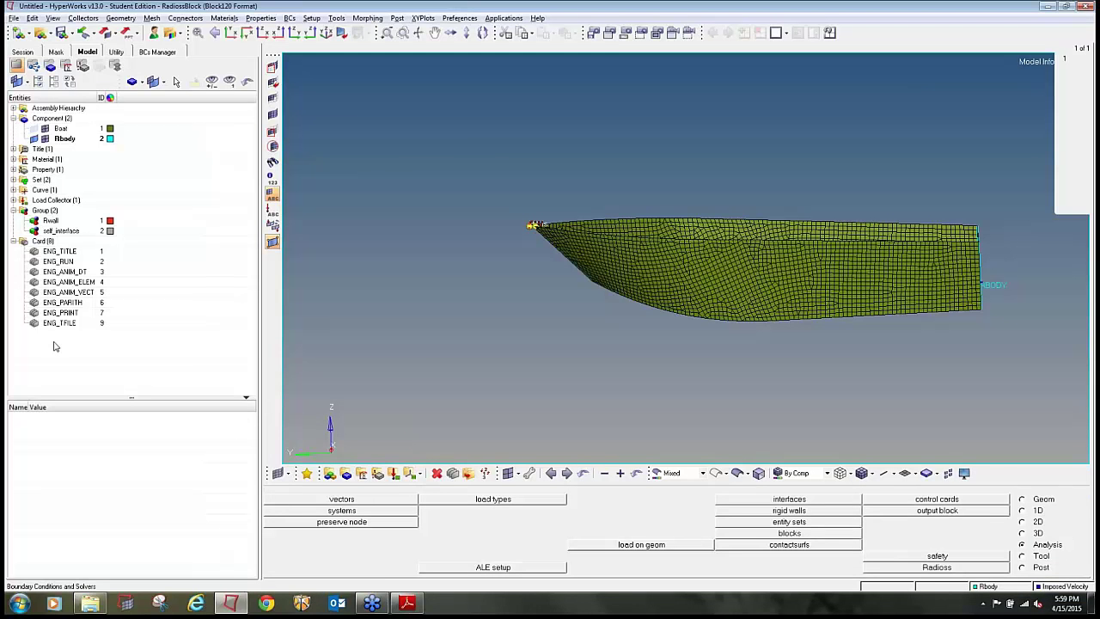
Save the model as partB in a new folder inside the PartB folder.
{"action": "left_click", "coordinate": [32, 18]}
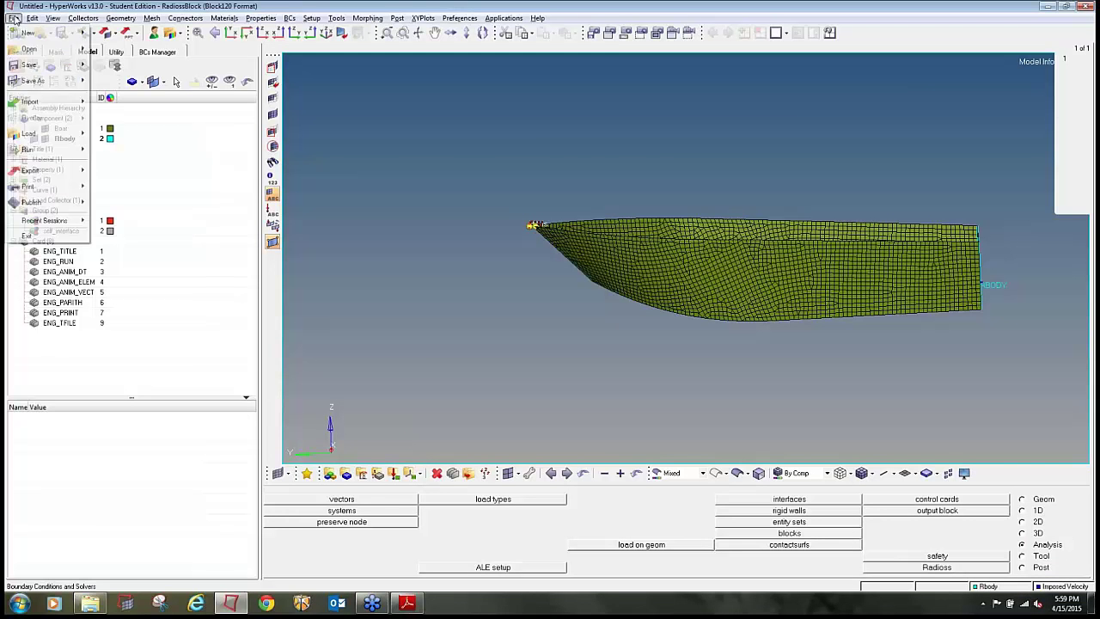
{"action": "mouse_move", "coordinate": [38, 79]}
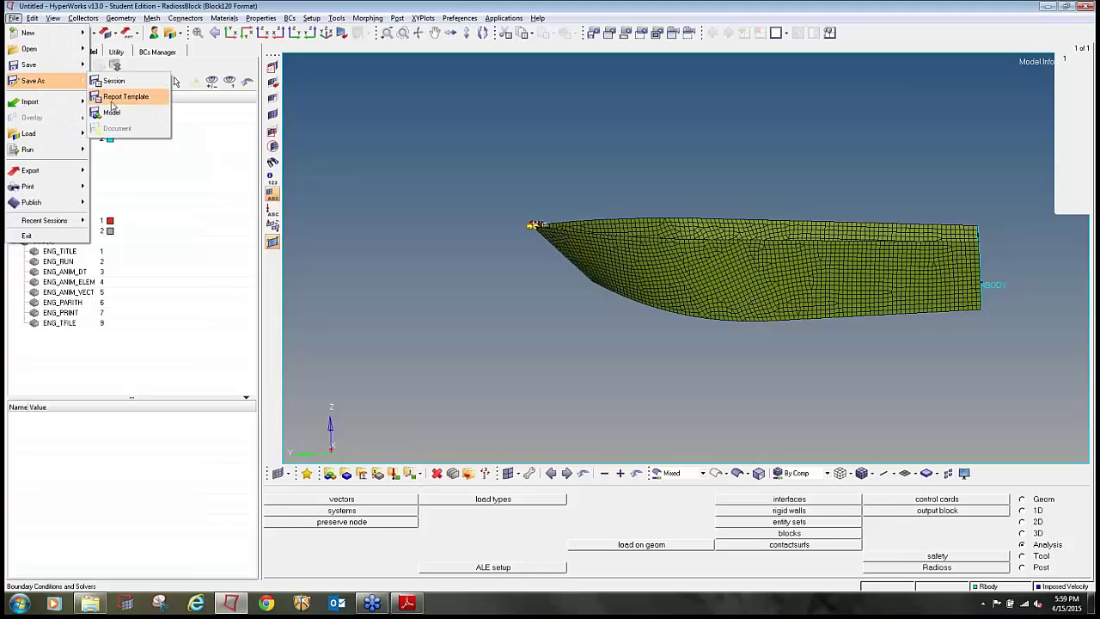
{"action": "left_click", "coordinate": [114, 113]}
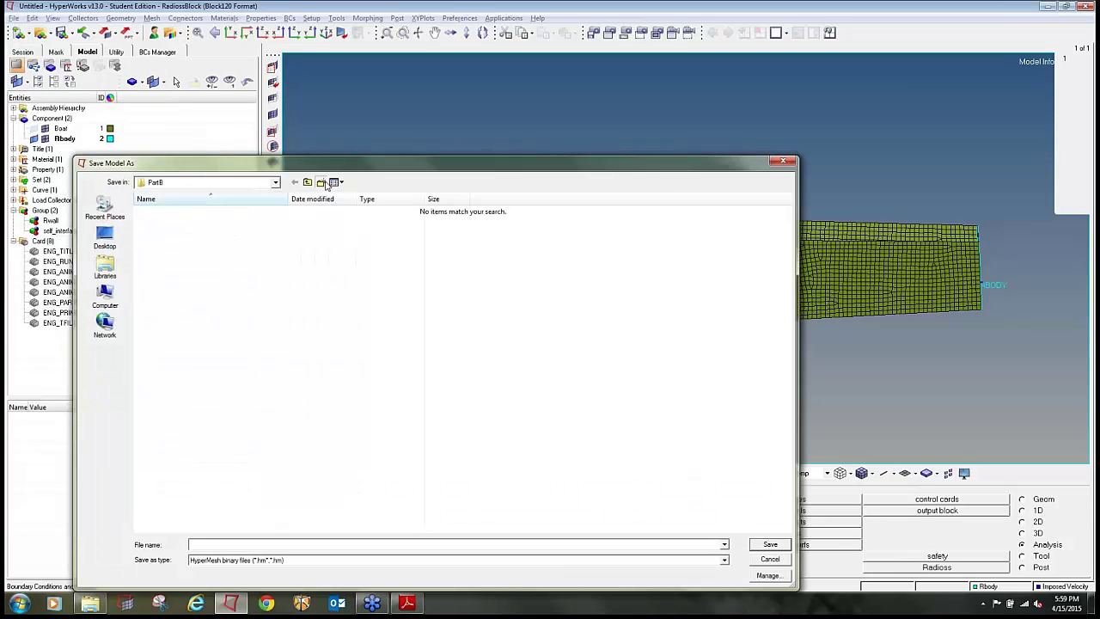
{"action": "left_click", "coordinate": [320, 181]}
{"action": "left_click", "coordinate": [226, 219]}
{"action": "double_click", "coordinate": [227, 216]}
{"action": "type", "text": "partB"}
{"action": "key", "text": "Return"}
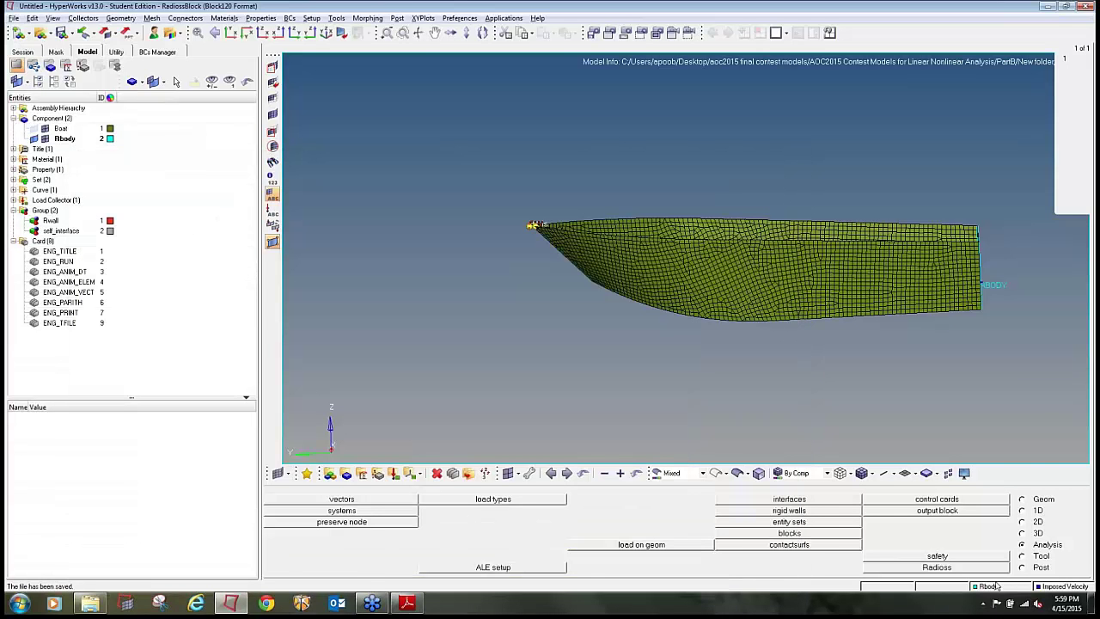
Run the Radioss analysis on partB_0000.rad, open its results in HyperView and dismiss the solver and message log windows.
{"action": "left_click", "coordinate": [937, 567]}
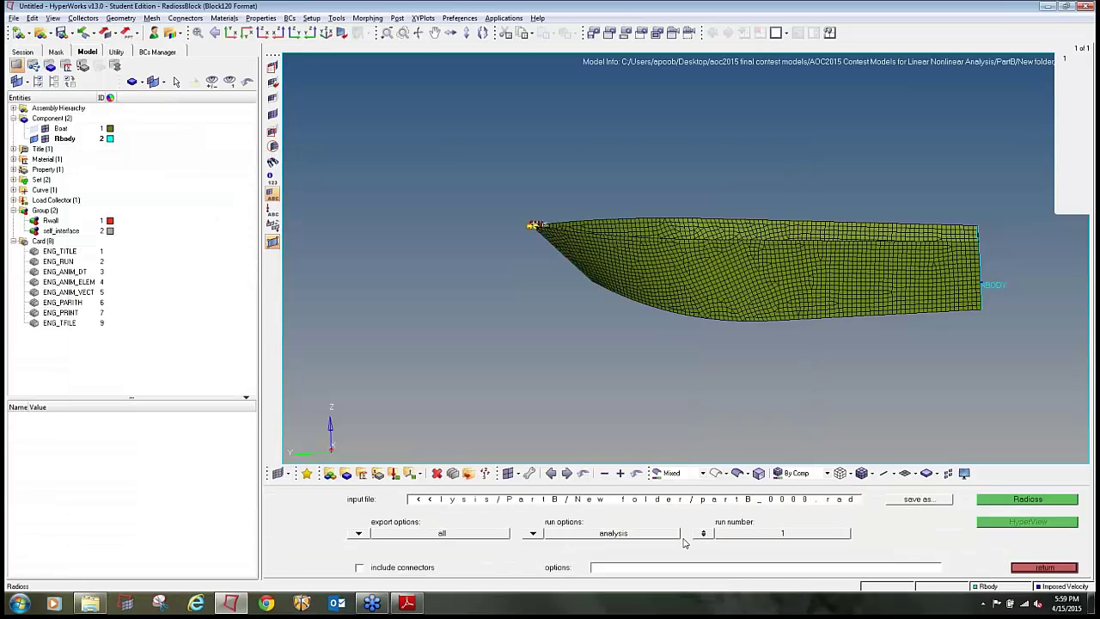
{"action": "left_click", "coordinate": [988, 501]}
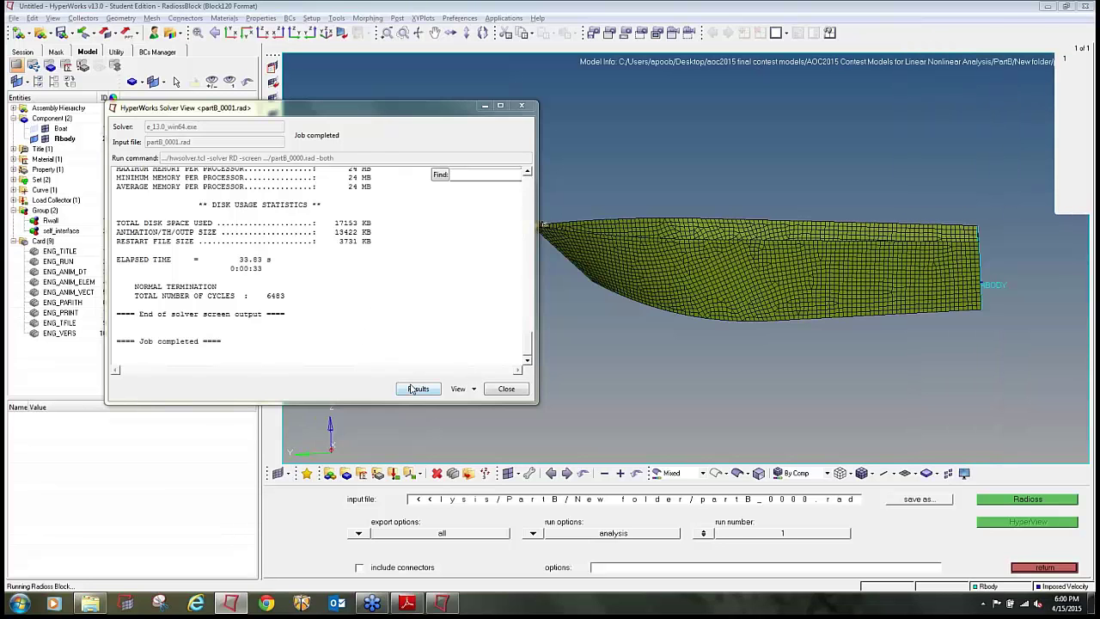
{"action": "left_click", "coordinate": [502, 390]}
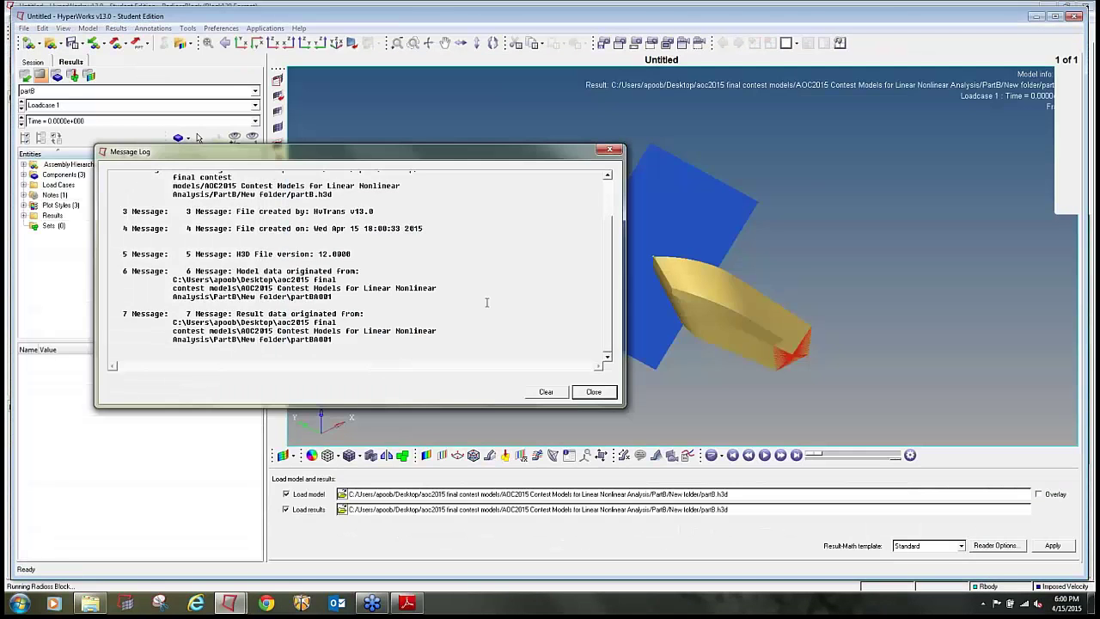
{"action": "left_click", "coordinate": [587, 389]}
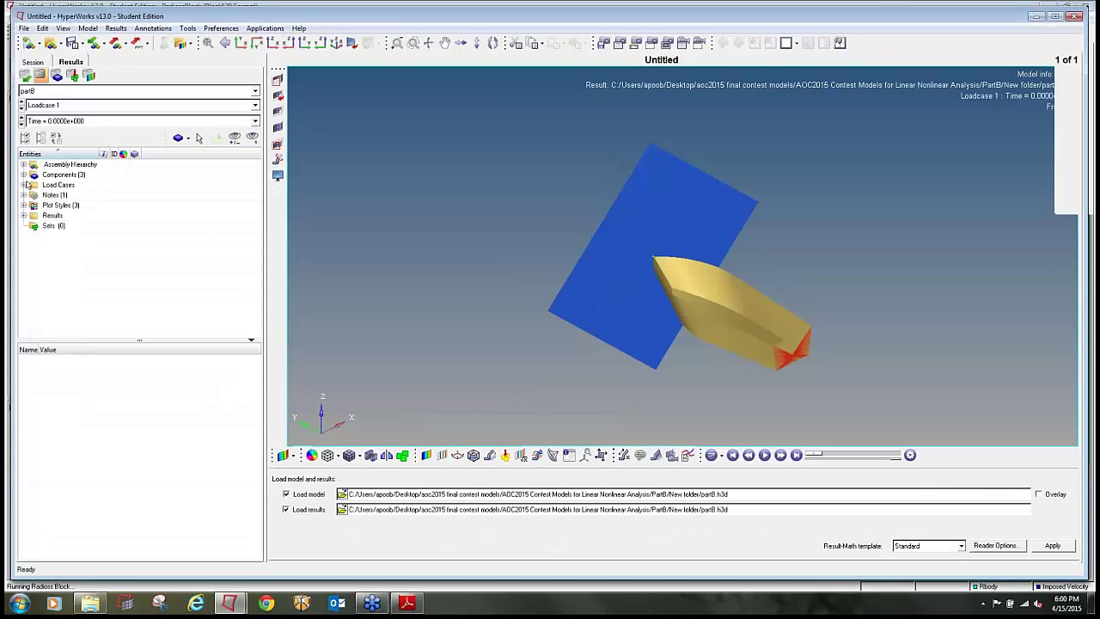
Hide the Rwall and Rigid elements components so that only the boat is shown, seen from its transom side.
{"action": "left_click", "coordinate": [44, 186]}
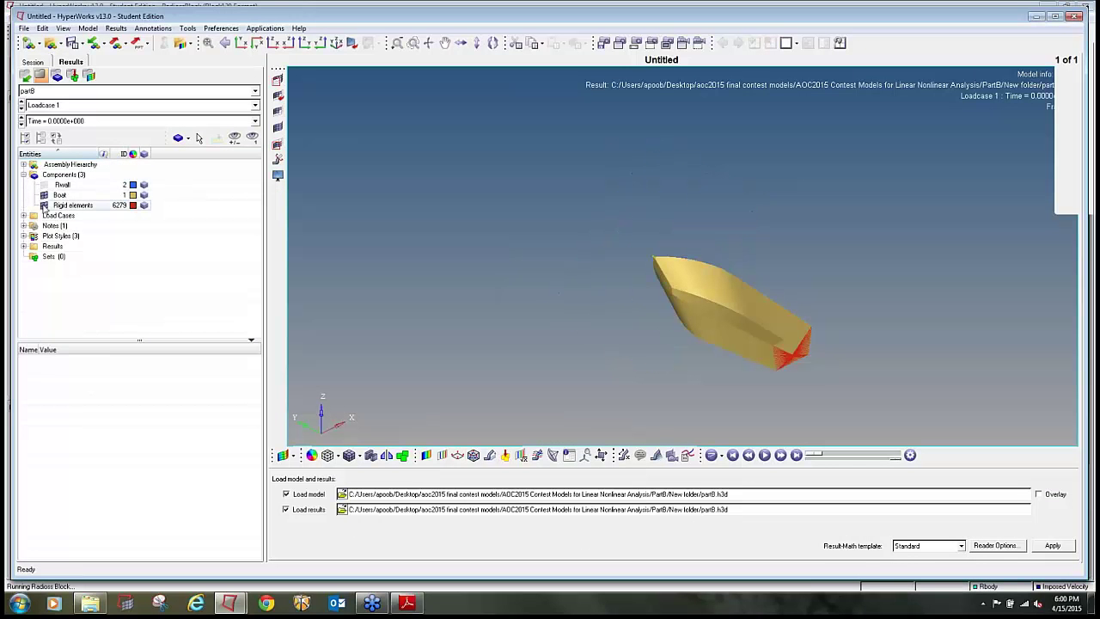
{"action": "left_click", "coordinate": [44, 207]}
{"action": "left_click_drag", "start_coordinate": [914, 266], "coordinate": [736, 248], "text": "ctrl"}
{"action": "right_click_drag", "start_coordinate": [736, 248], "coordinate": [911, 253], "text": "ctrl"}
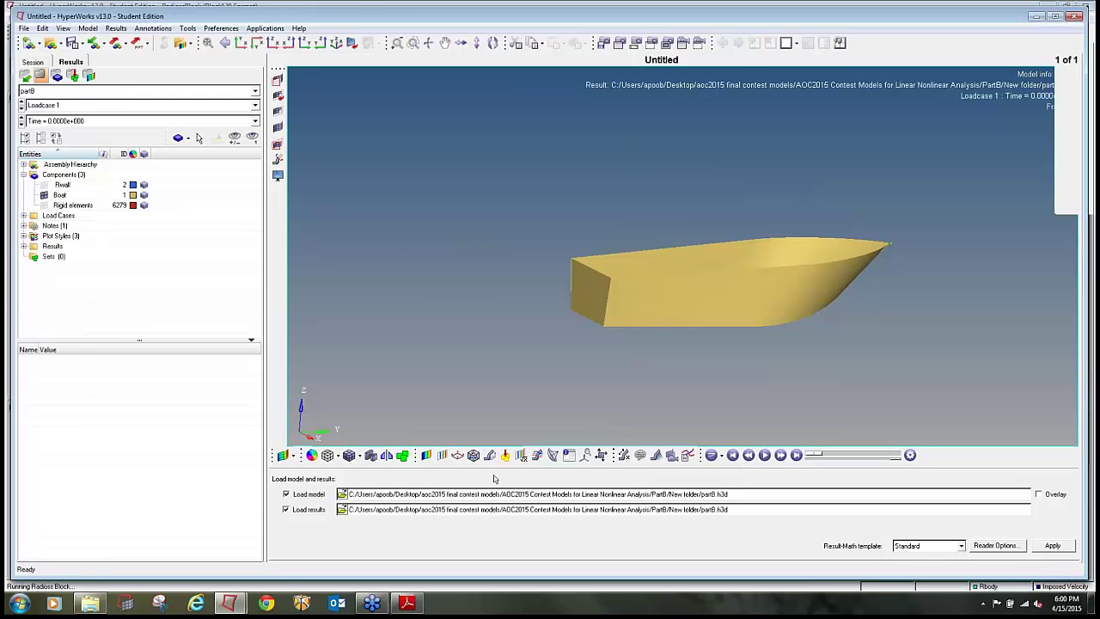
Contour the boat's displacement magnitude and animate the impact results.
{"action": "left_click", "coordinate": [427, 455]}
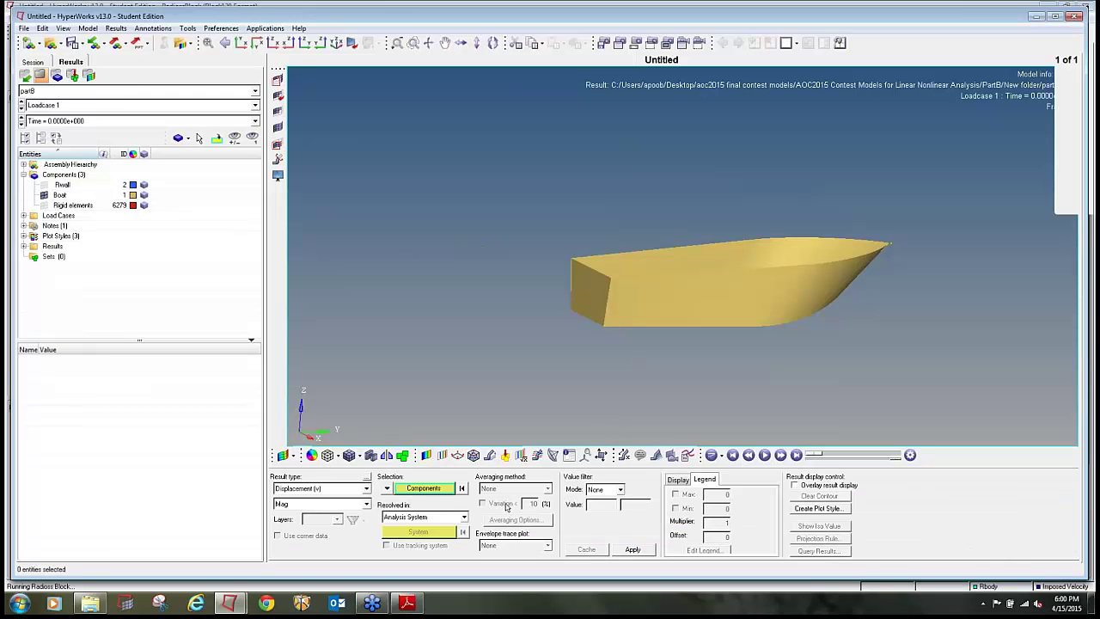
{"action": "left_click", "coordinate": [632, 549]}
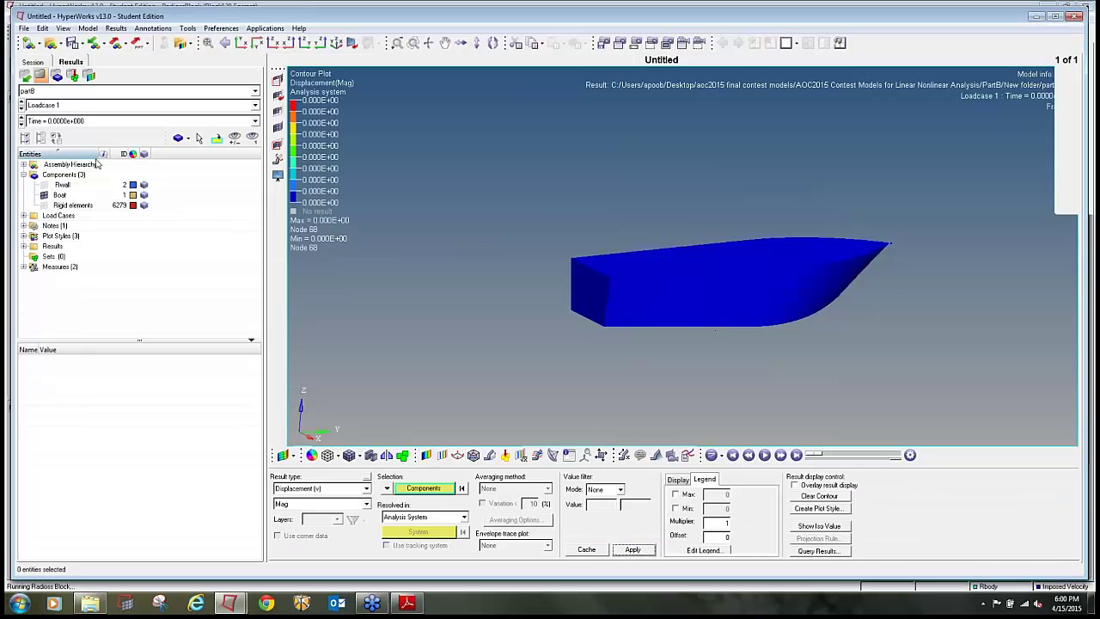
{"action": "left_click", "coordinate": [764, 454]}
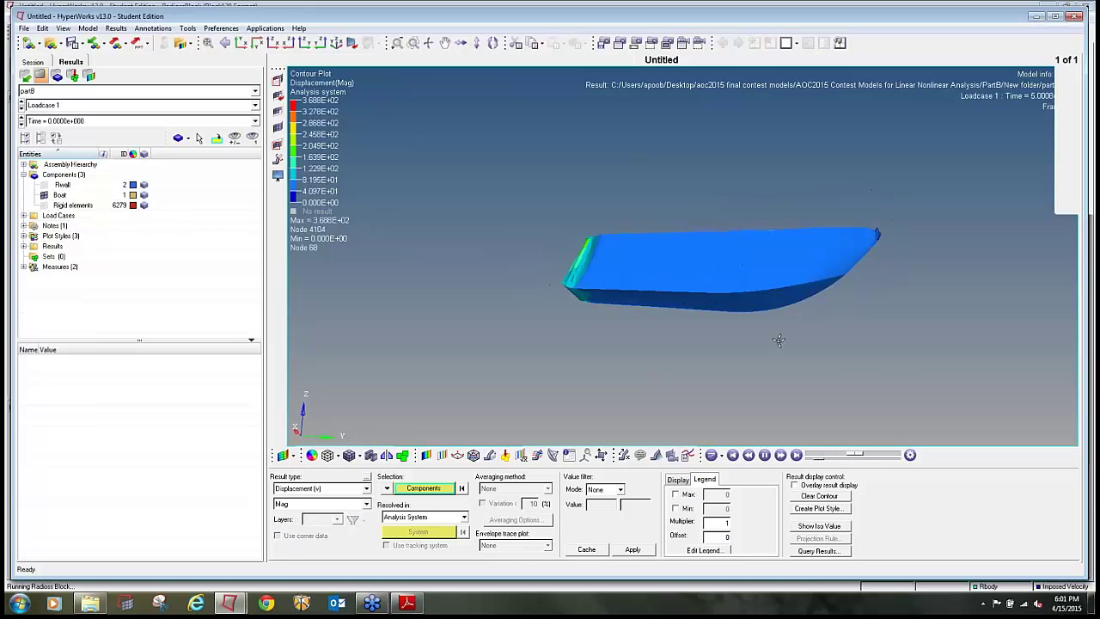
Contour the boat's Von Mises stress at the Mid layer with Simple averaging, and enlarge the results window to full screen.
{"action": "left_click", "coordinate": [367, 488]}
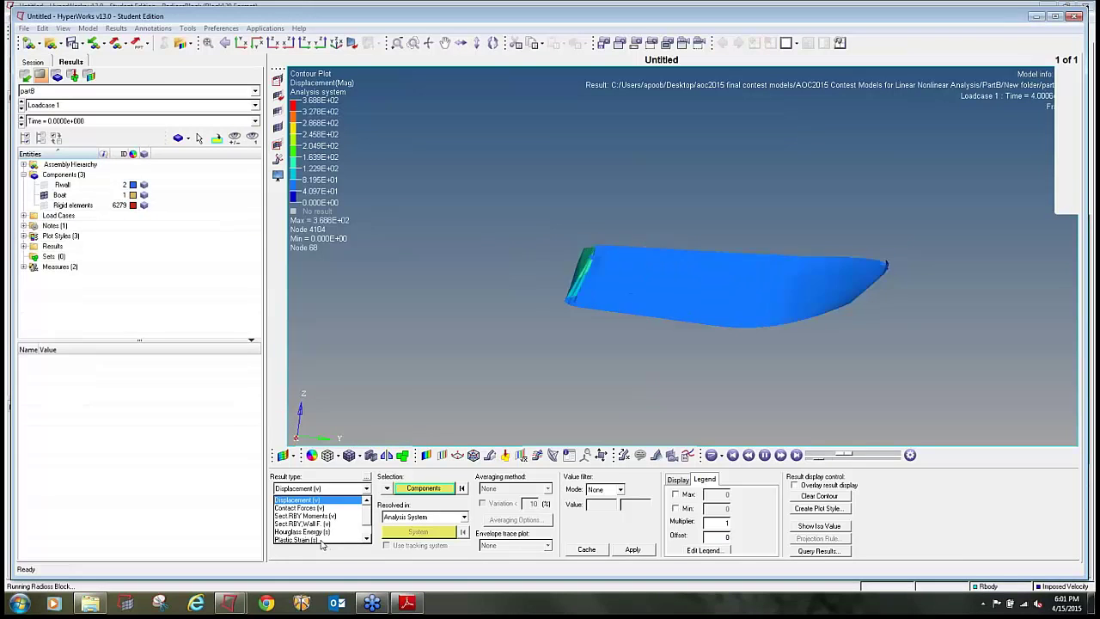
{"action": "left_click", "coordinate": [367, 538]}
{"action": "left_click", "coordinate": [322, 533]}
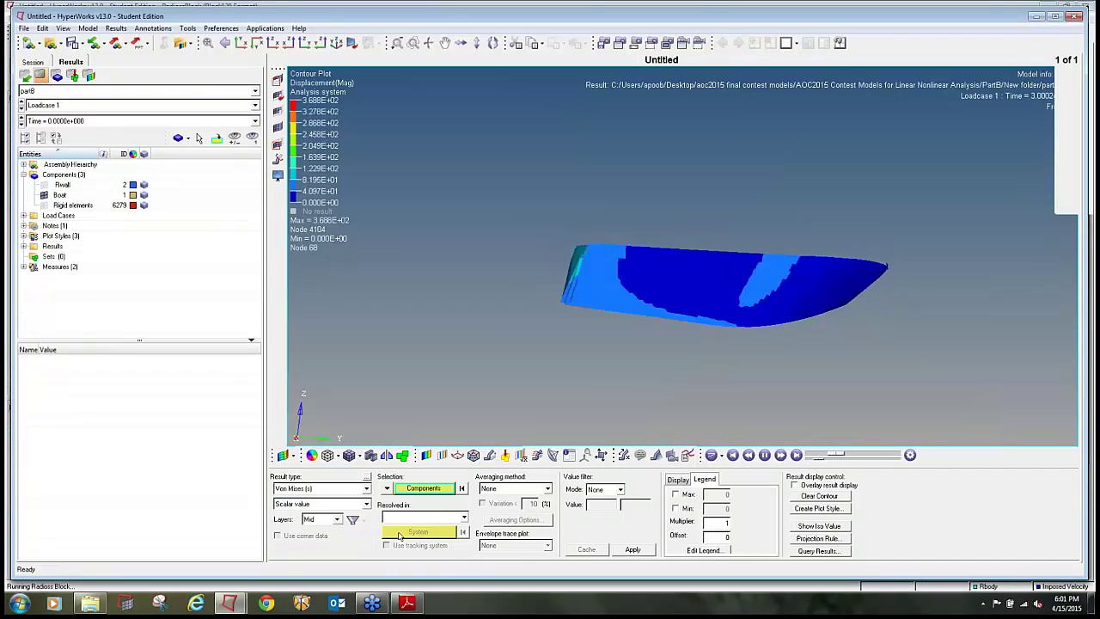
{"action": "left_click", "coordinate": [614, 490]}
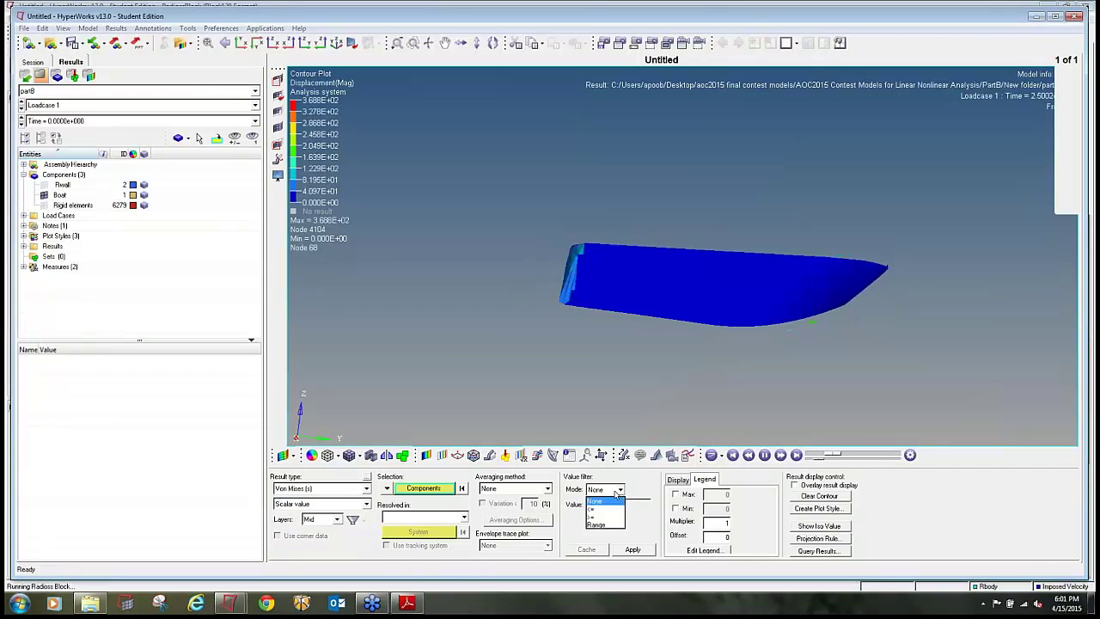
{"action": "left_click", "coordinate": [536, 491]}
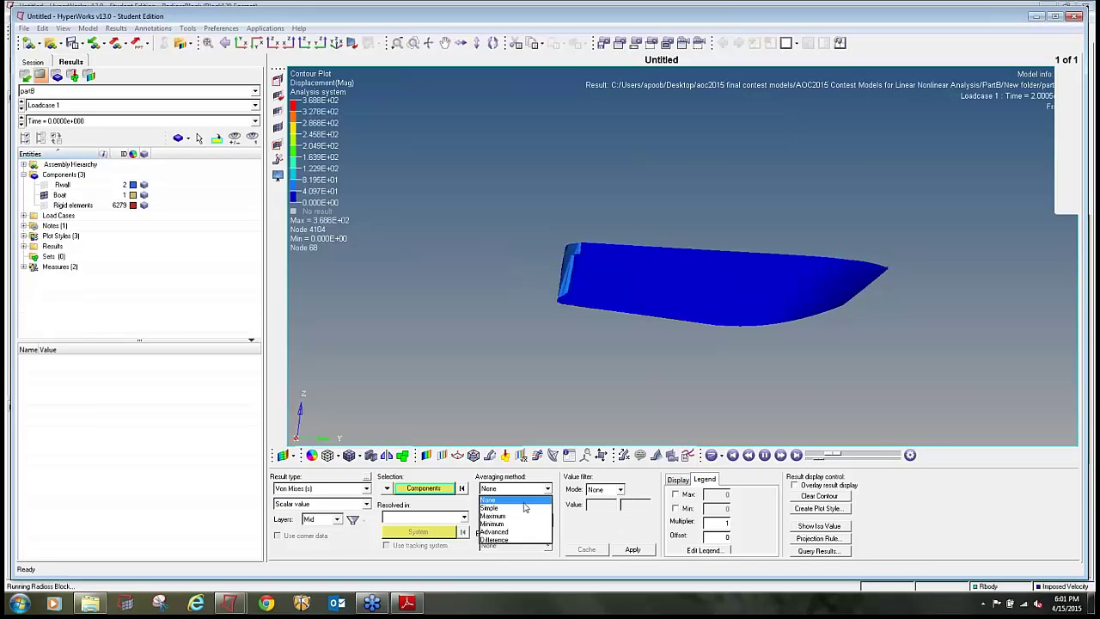
{"action": "left_click", "coordinate": [523, 504]}
{"action": "left_click", "coordinate": [632, 549]}
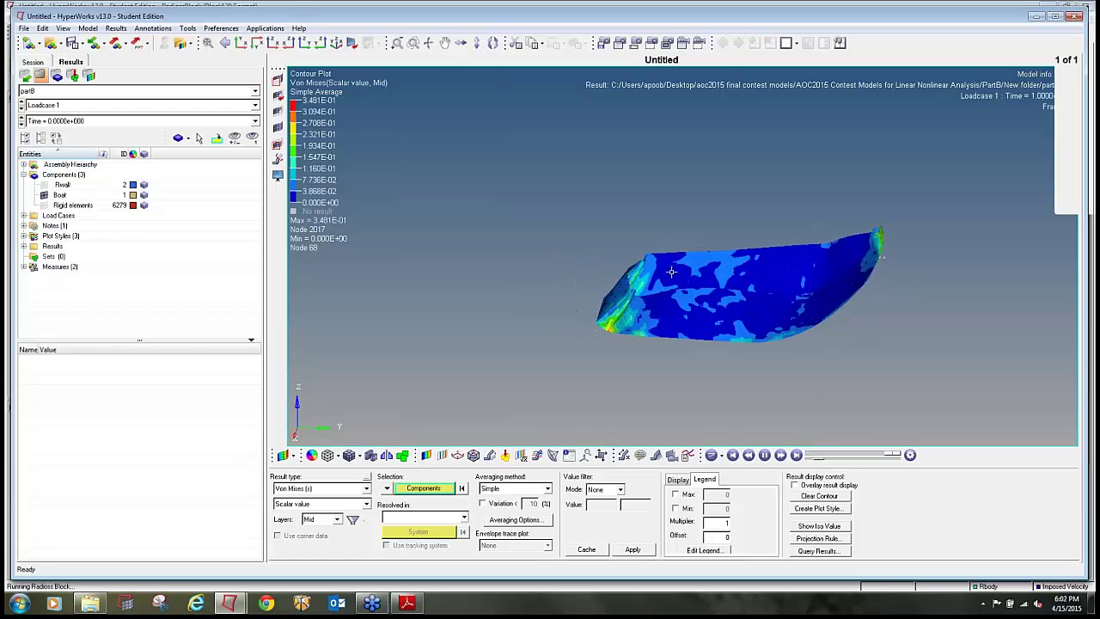
{"action": "left_click", "coordinate": [1055, 16]}
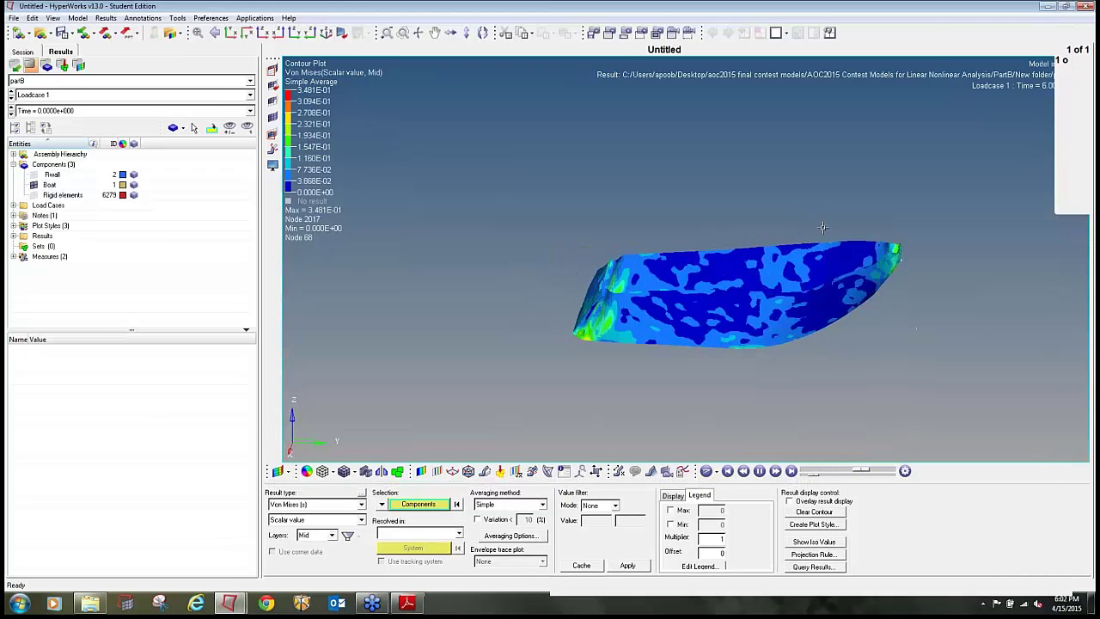